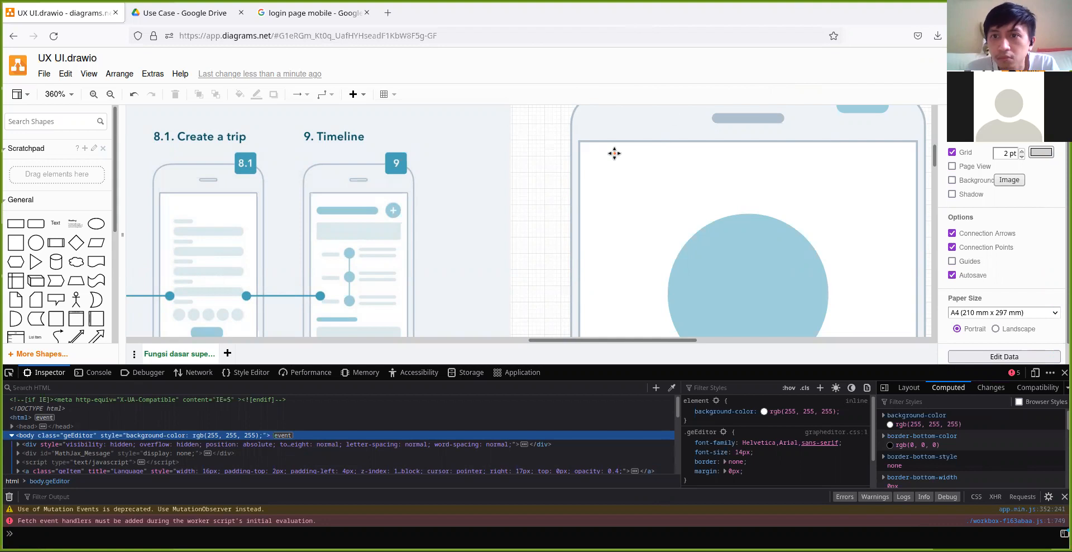
Examine the Login Page phone mockup alongside the reference wireframe image, comparing their layout and number badges.
left_click(781, 32)
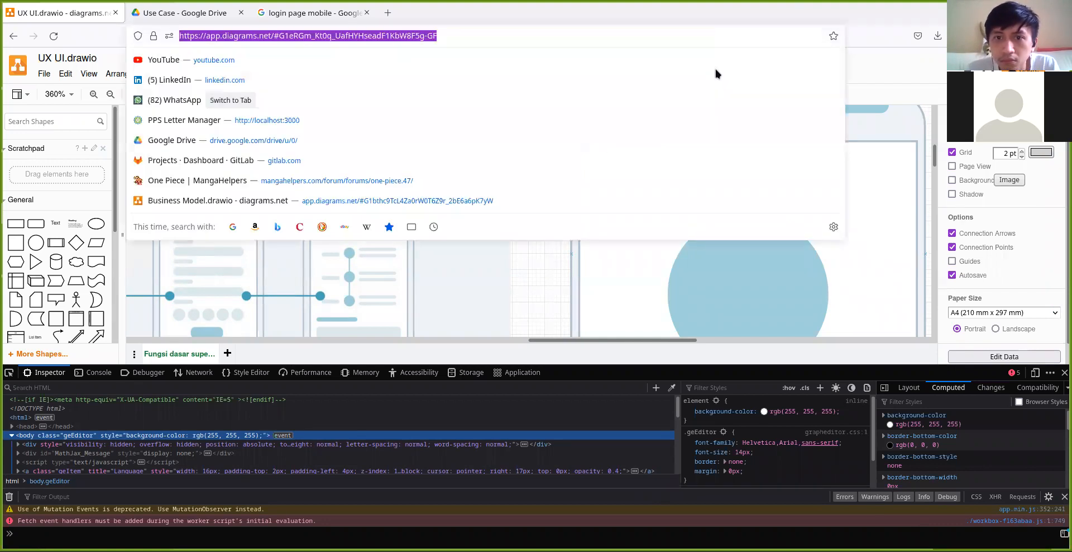
left_click(726, 272)
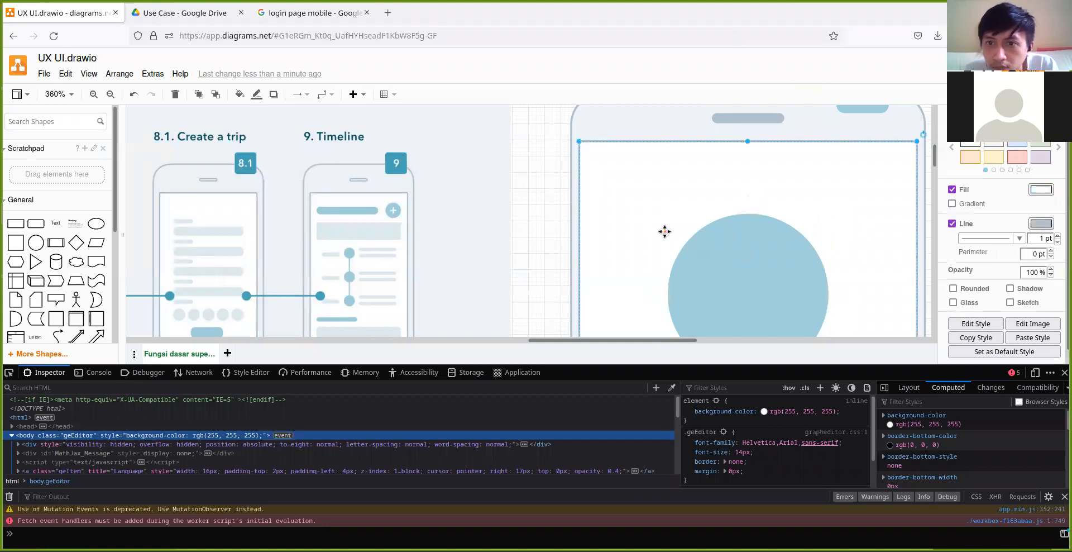
left_click_drag(635, 276, 456, 231)
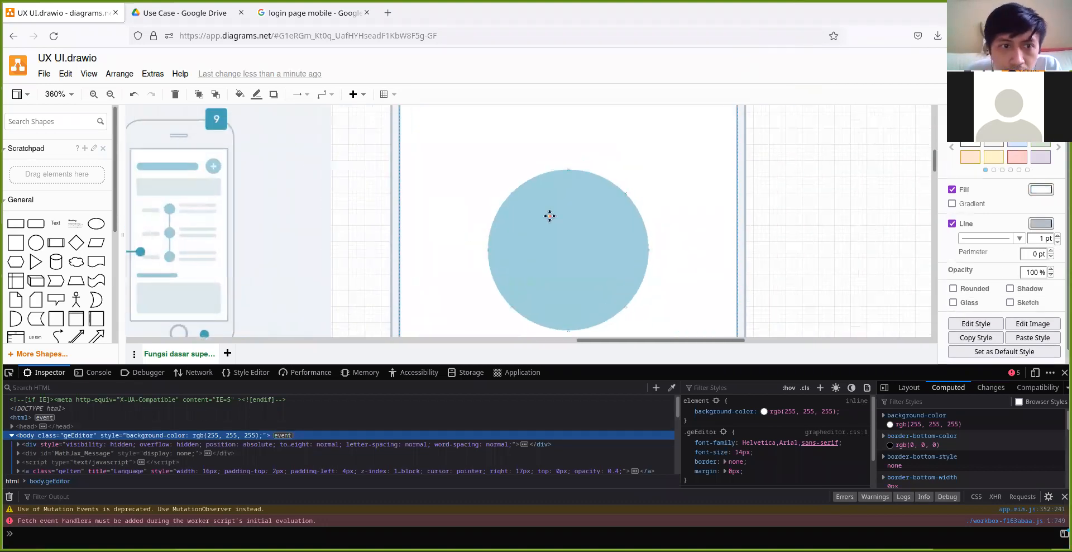
scroll(548, 208, "down", 4)
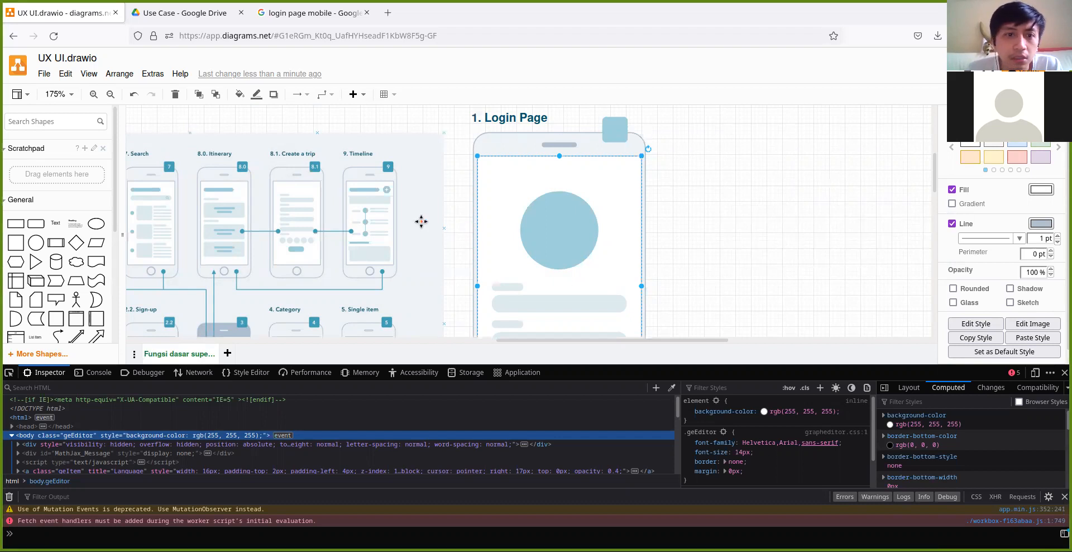
scroll(445, 228, "down", 1)
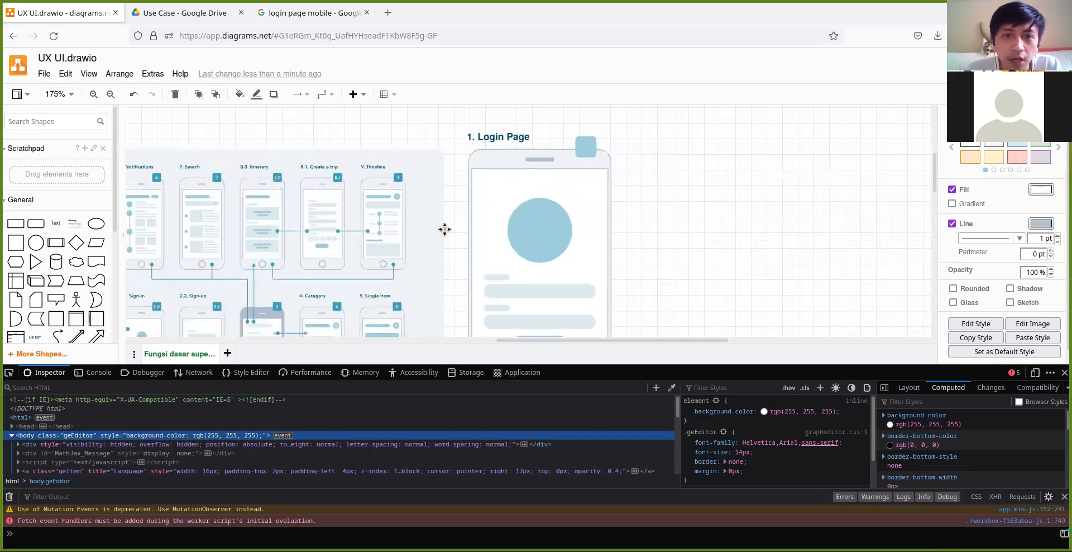
left_click_drag(434, 249, 594, 217)
scroll(519, 240, "down", 1)
scroll(518, 240, "down", 1)
scroll(458, 203, "up", 3)
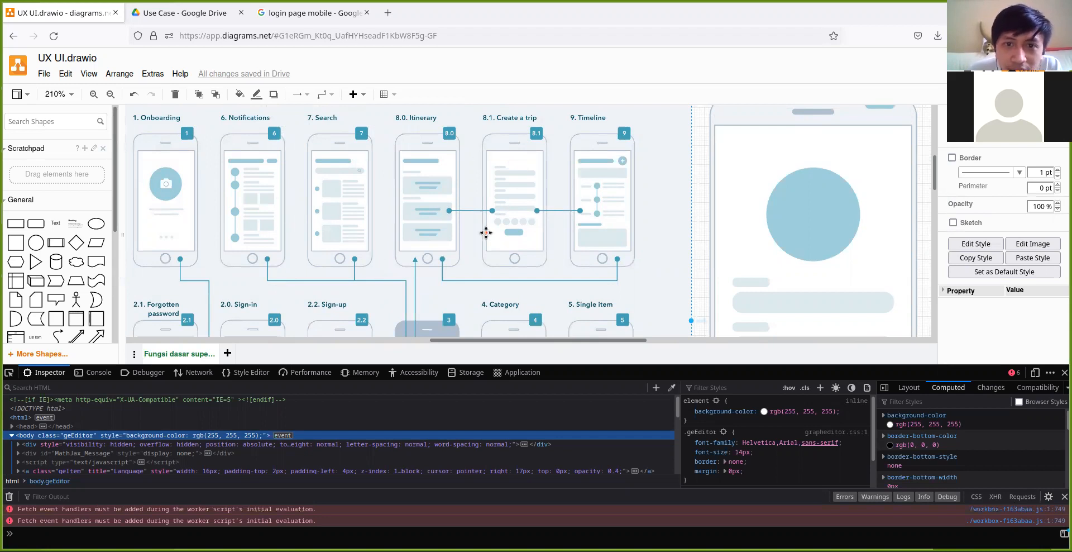
scroll(485, 233, "down", 2)
left_click_drag(476, 226, 418, 219)
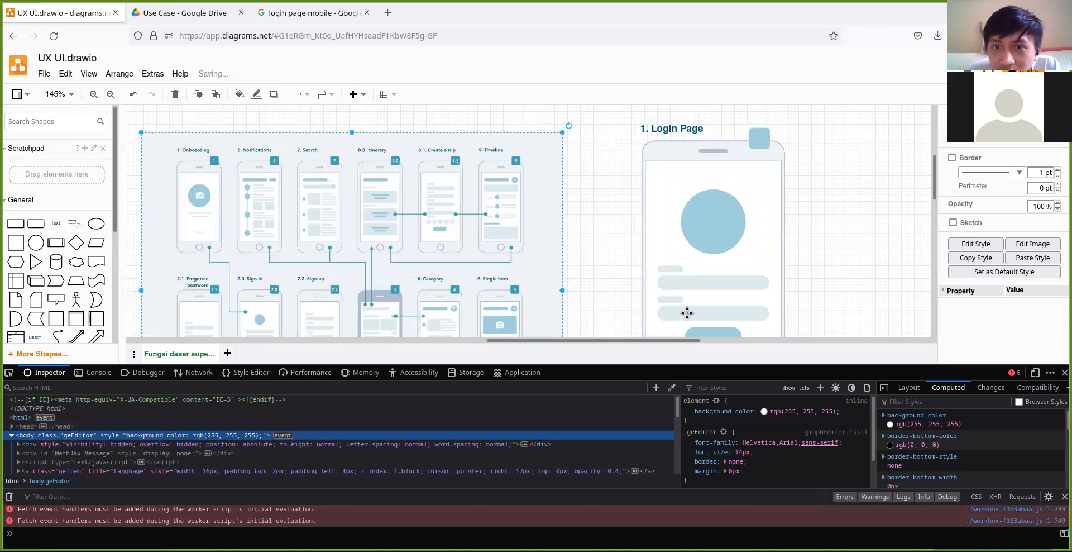
left_click_drag(607, 217, 461, 185)
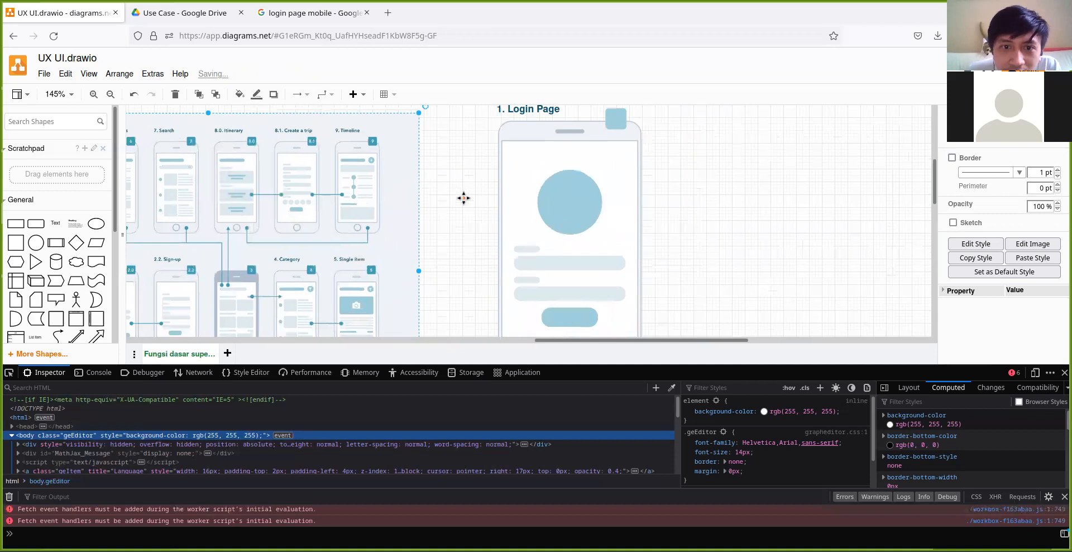
left_click(578, 206)
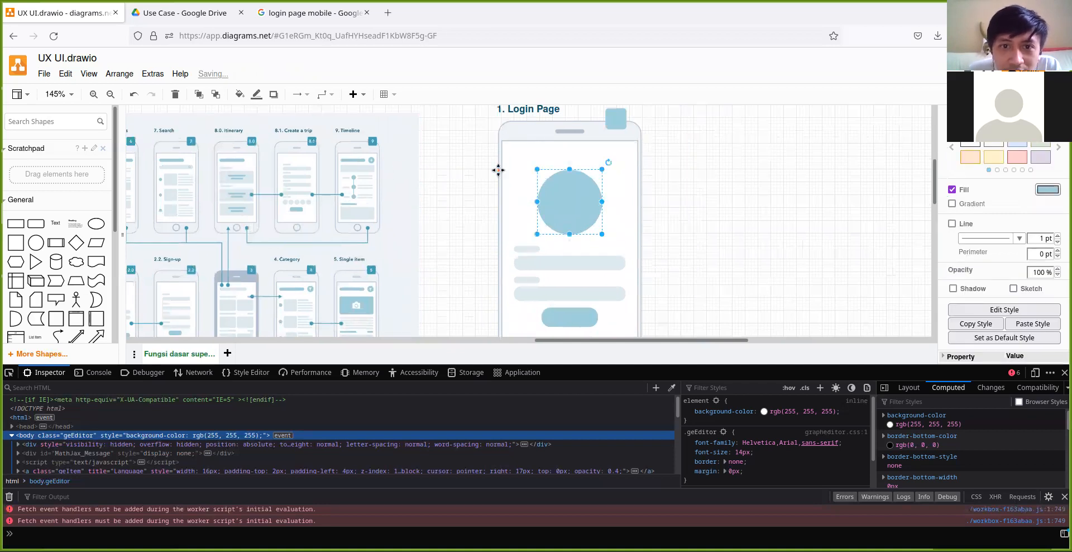
left_click(462, 173)
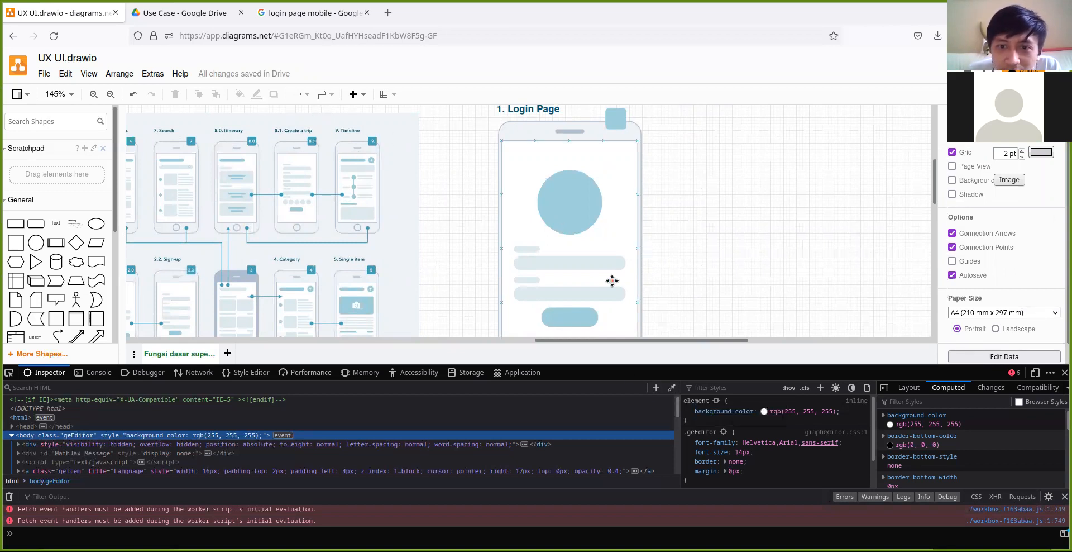
scroll(397, 111, "up", 1)
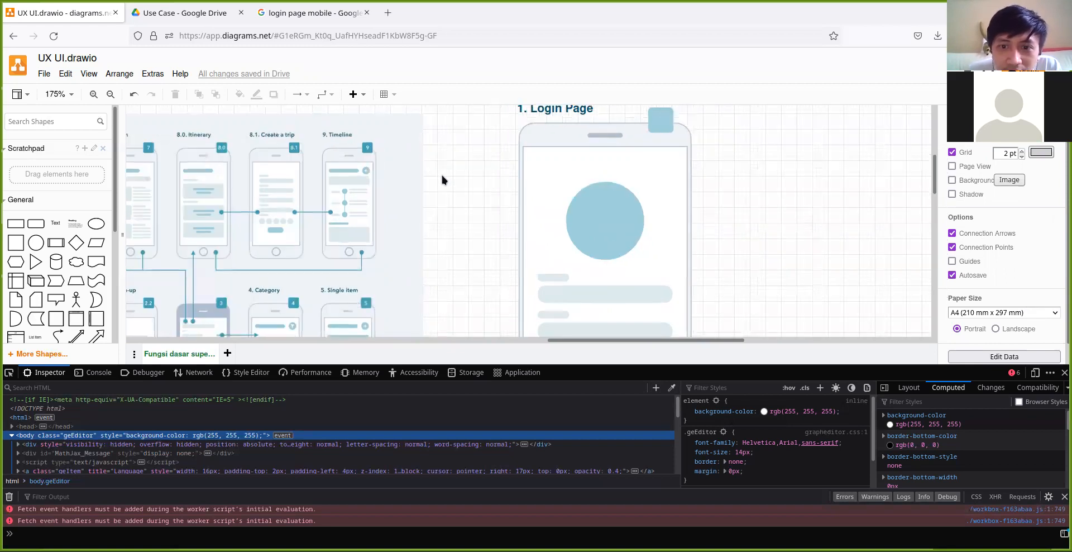
scroll(385, 139, "up", 1)
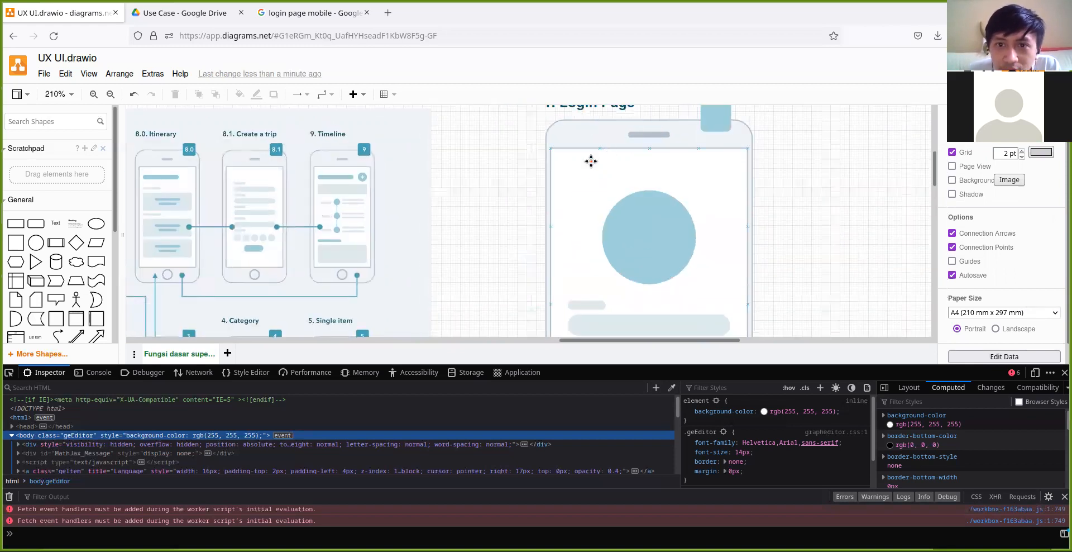
Fill the square badge at the Login Page phone's upper corner with the darker blue sampled from the reference Timeline badge.
left_click(678, 136)
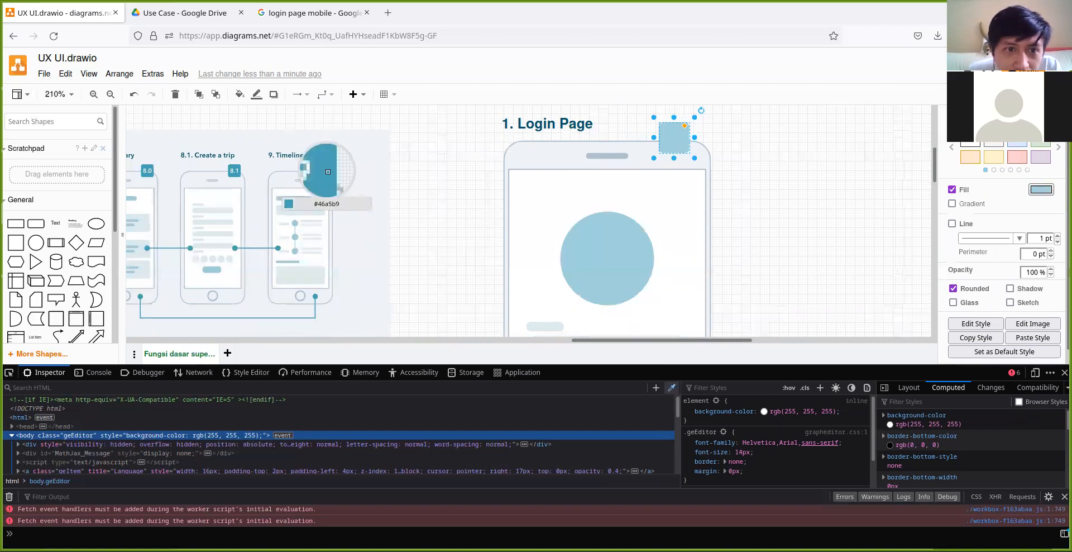
left_click(327, 171)
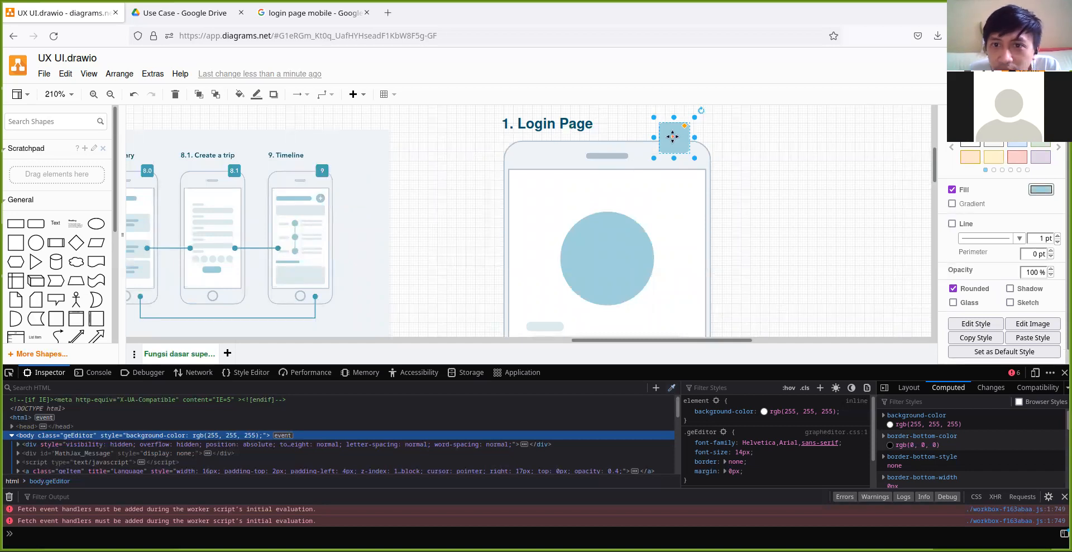
left_click(1042, 193)
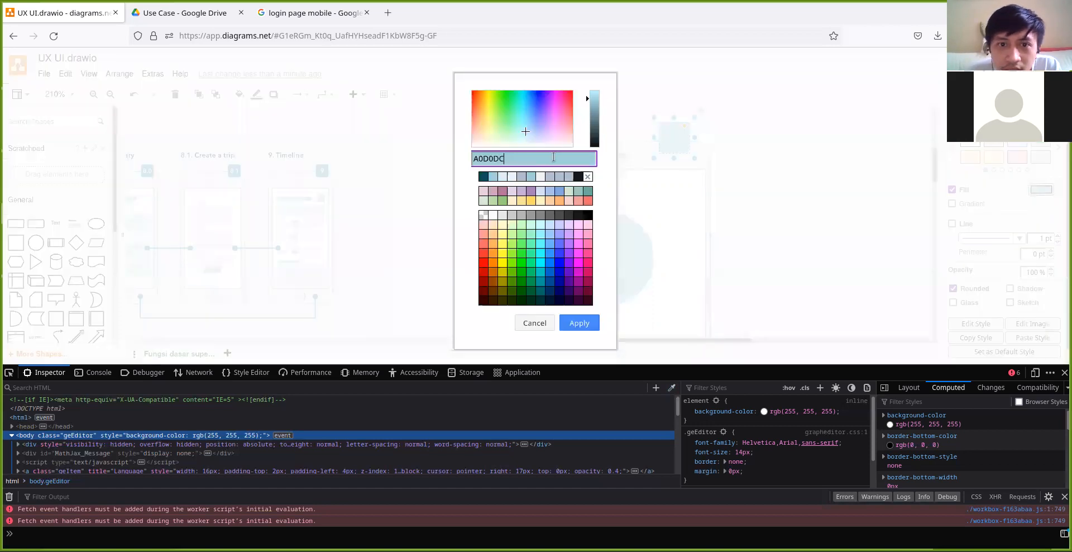
type("#48a3ba")
left_click(472, 157)
key("Delete")
left_click(581, 325)
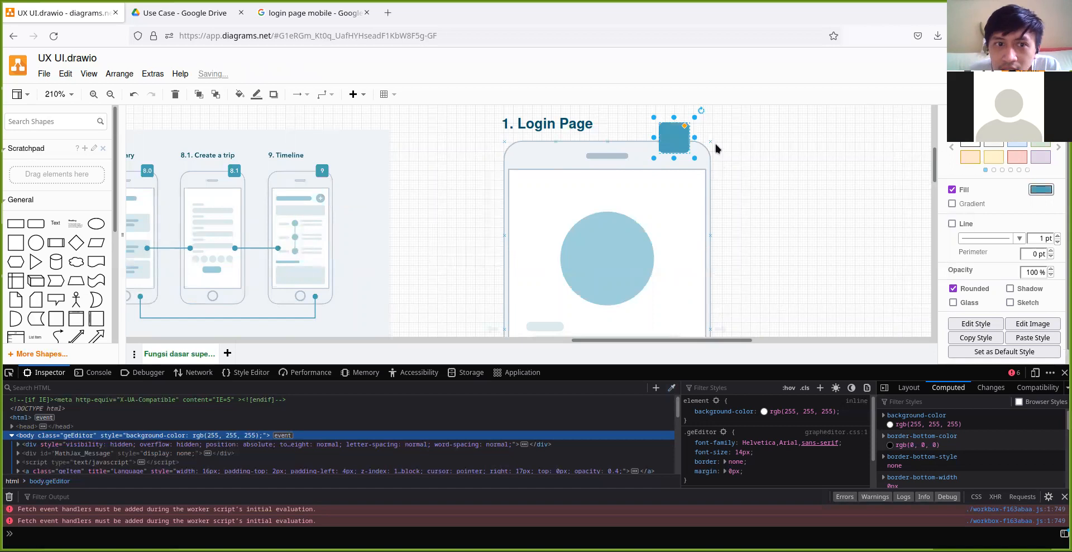
Label the Login Page badge "1" and format the text as bold and centred.
double_click(678, 134)
type("1")
key("ctrl+a")
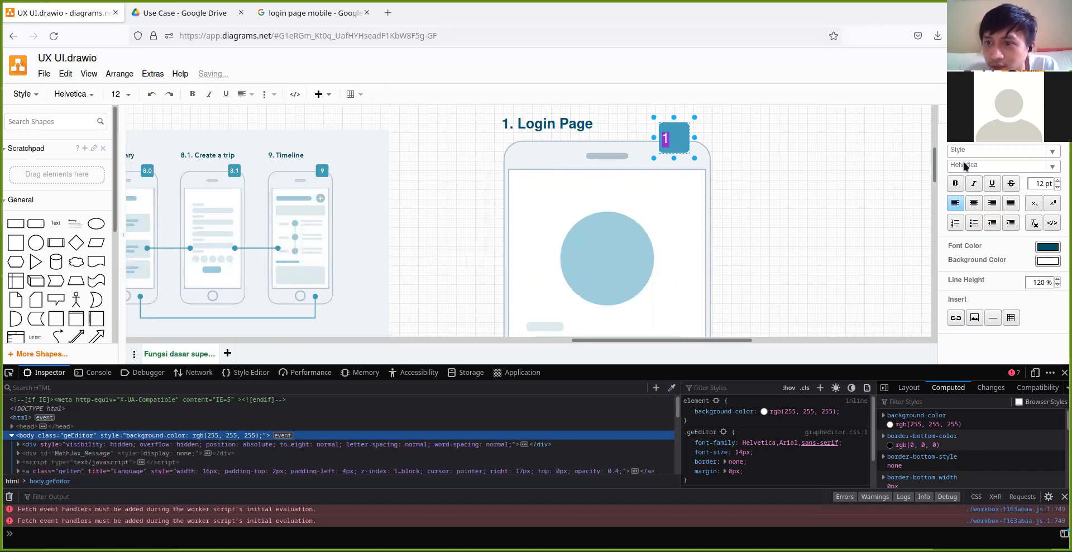
left_click(956, 185)
left_click(973, 204)
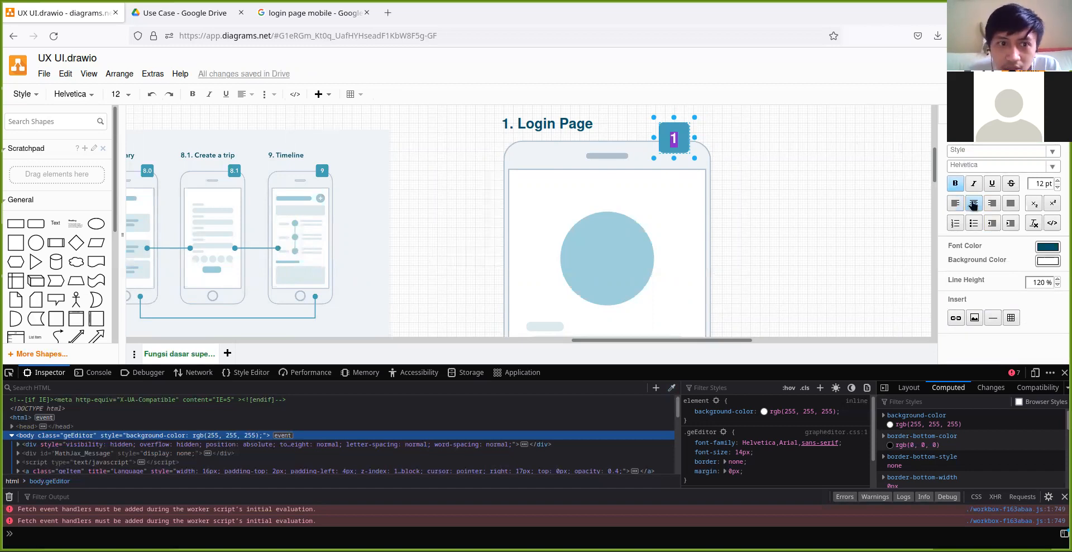
left_click(719, 119)
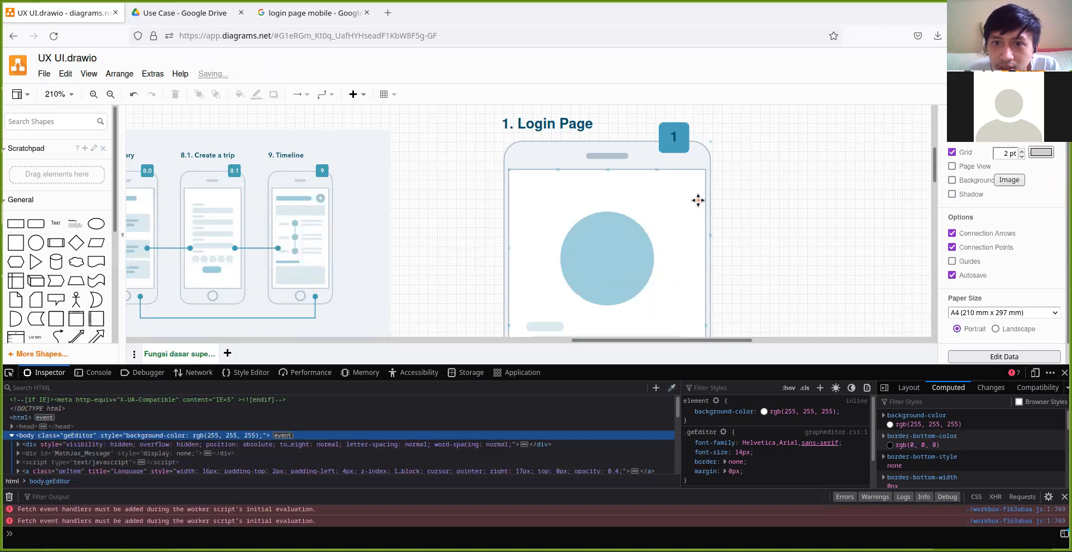
Set the font colour of the "1" in the Login Page badge to DDEBEE.
double_click(672, 136)
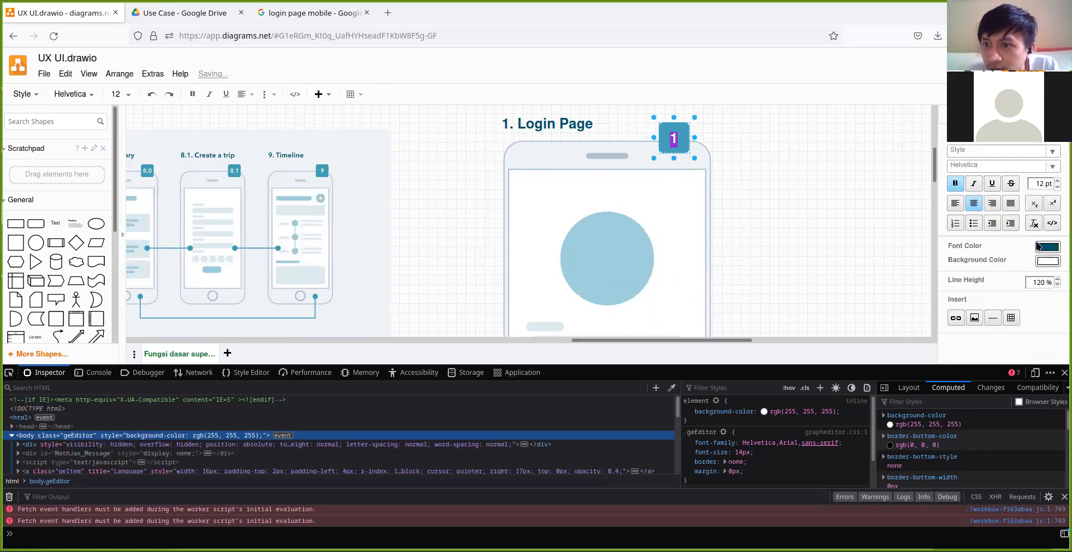
left_click(1045, 248)
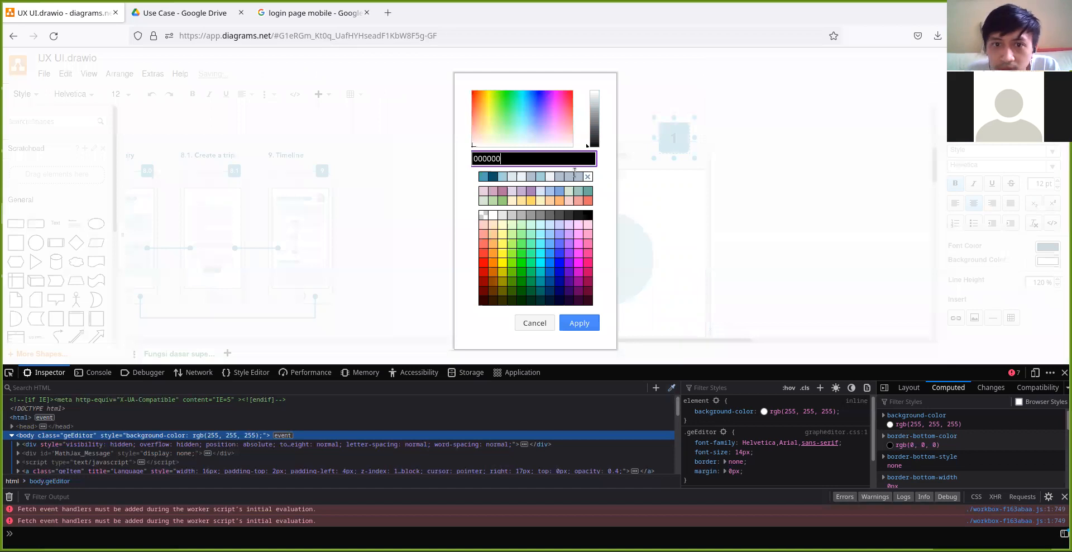
left_click(552, 177)
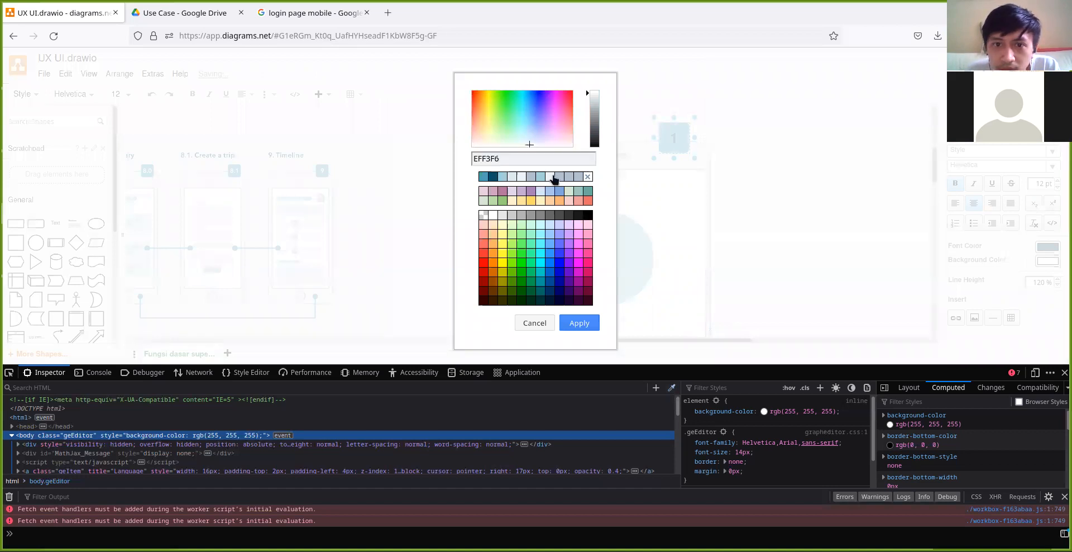
left_click(516, 178)
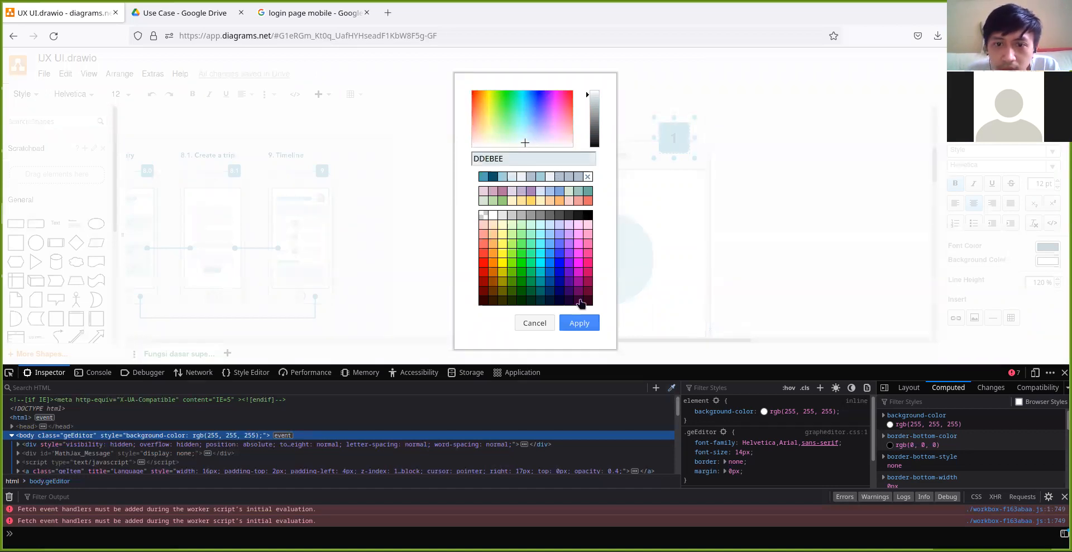
left_click(584, 323)
left_click(671, 206)
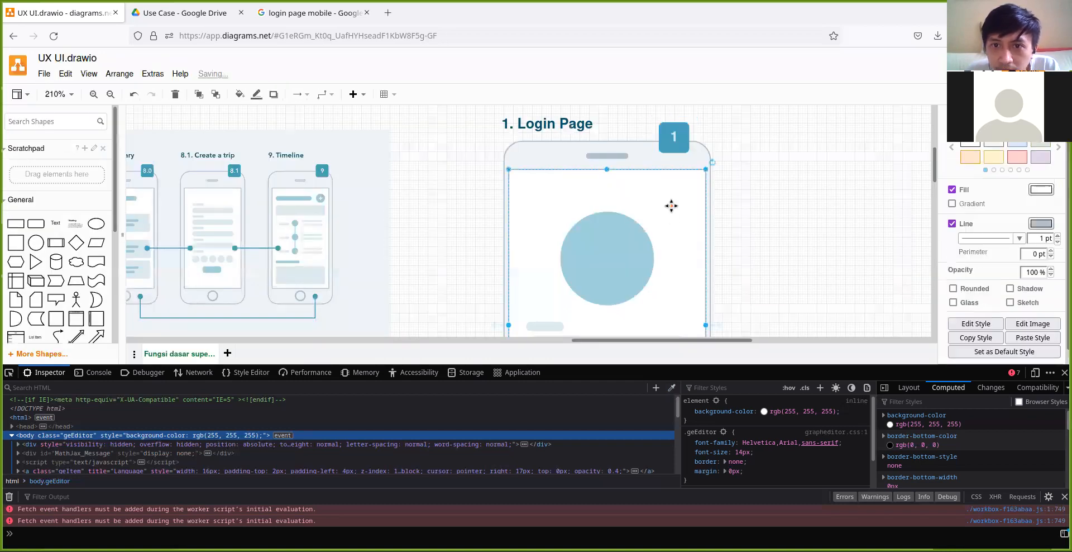
left_click(672, 137)
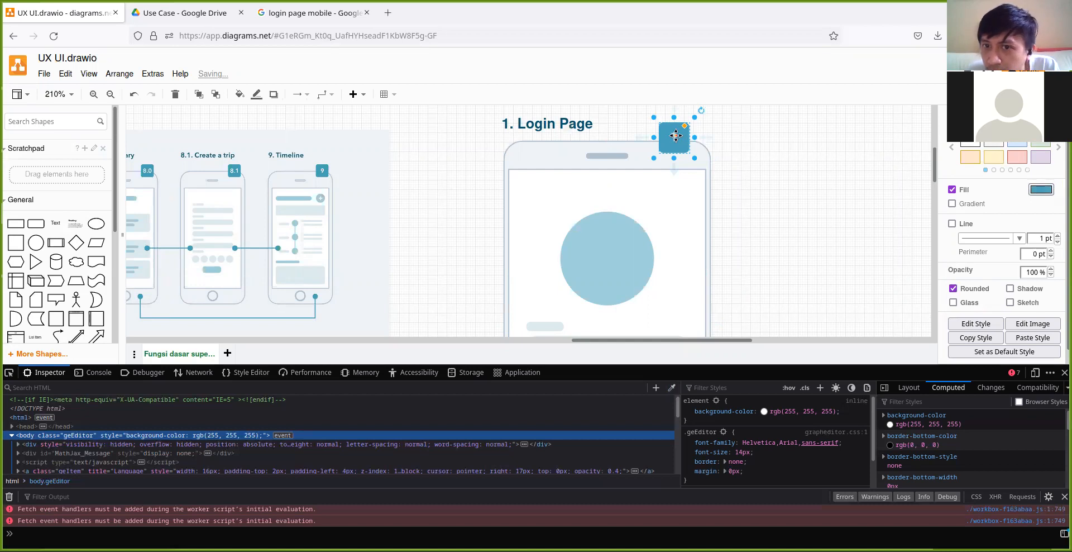
double_click(676, 135)
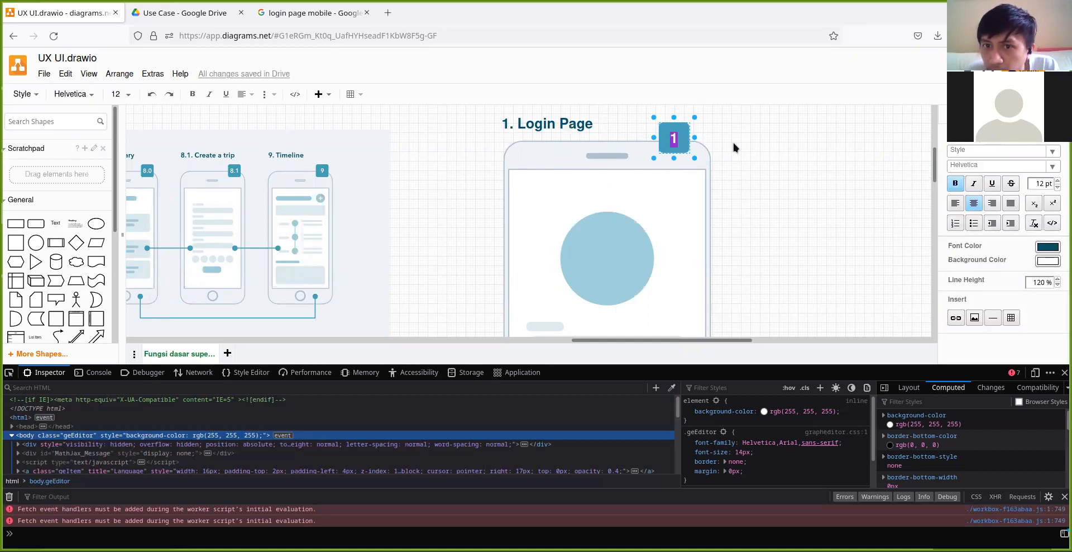
left_click(704, 136)
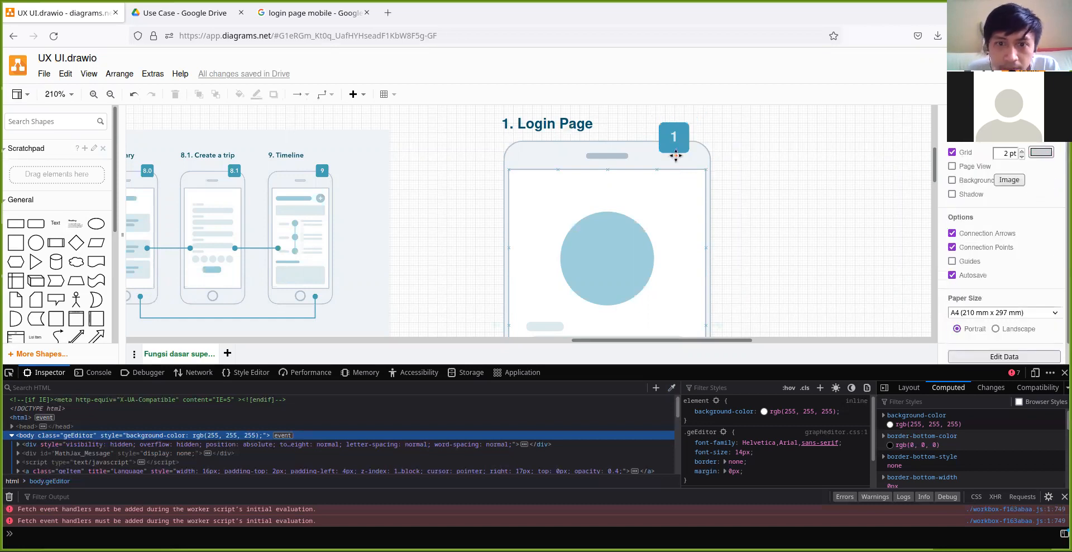
Save the diagram with the updated Login Page badge.
scroll(679, 214, "down", 3)
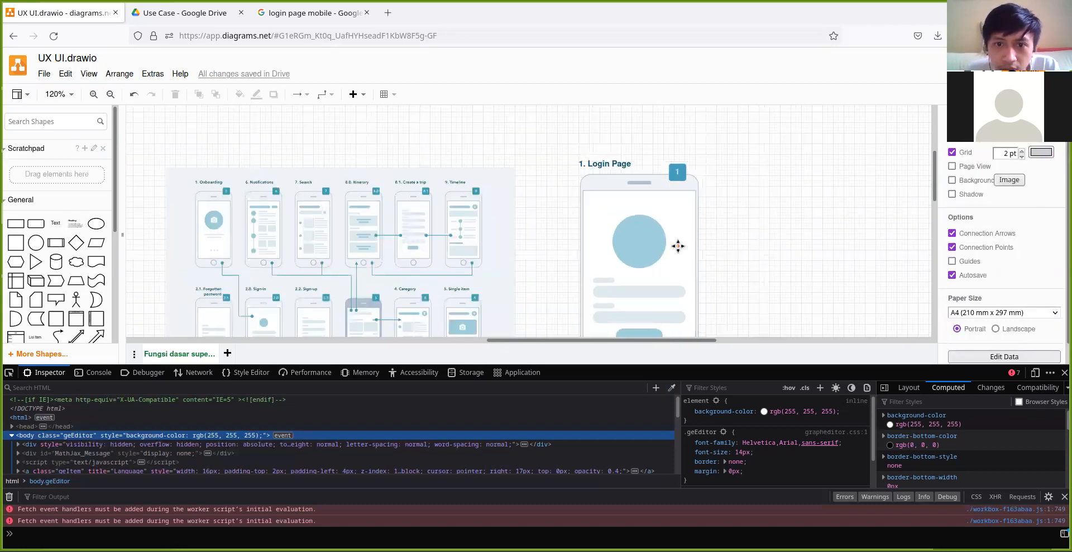
scroll(591, 161, "down", 2)
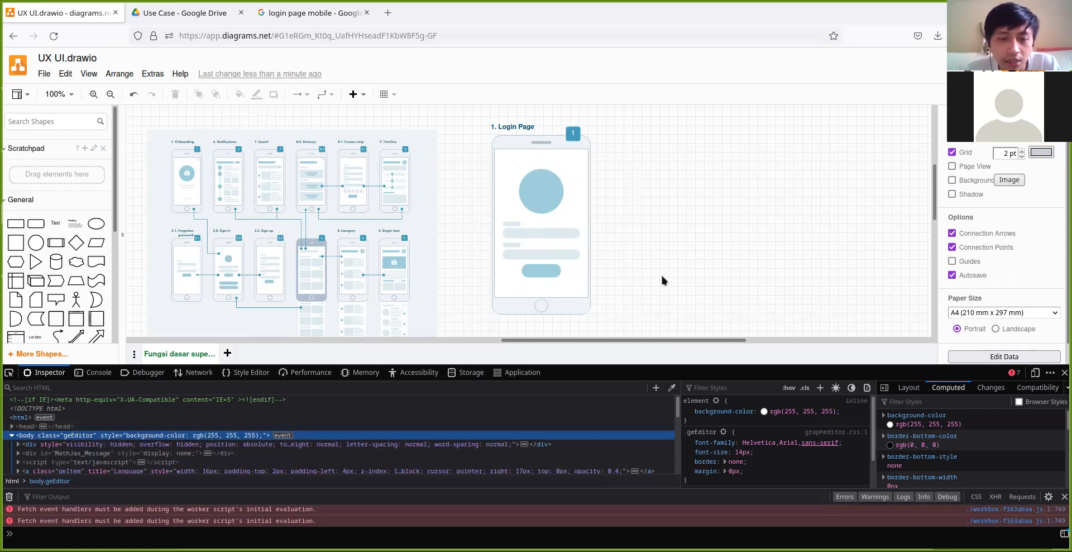
key("ctrl+s")
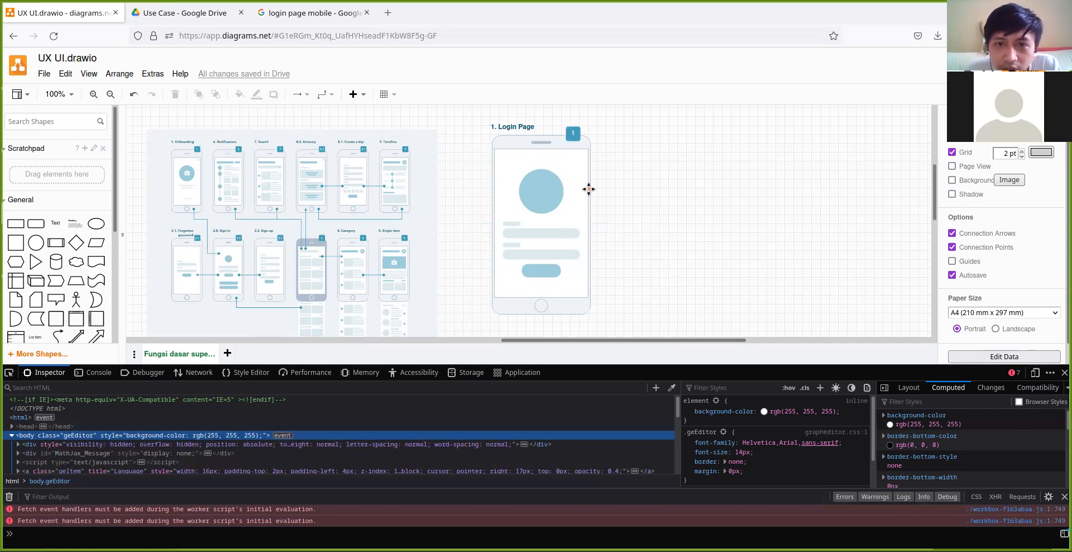
Insert a circle from the general shapes onto the canvas, over the Login Page phone mockup.
left_click(225, 211)
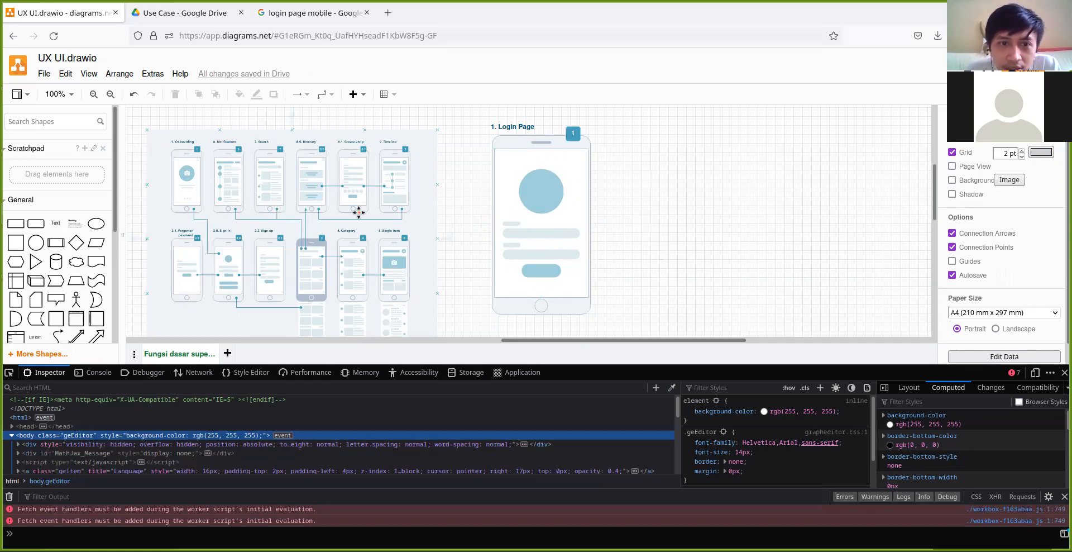
scroll(240, 208, "up", 3)
scroll(243, 208, "down", 2)
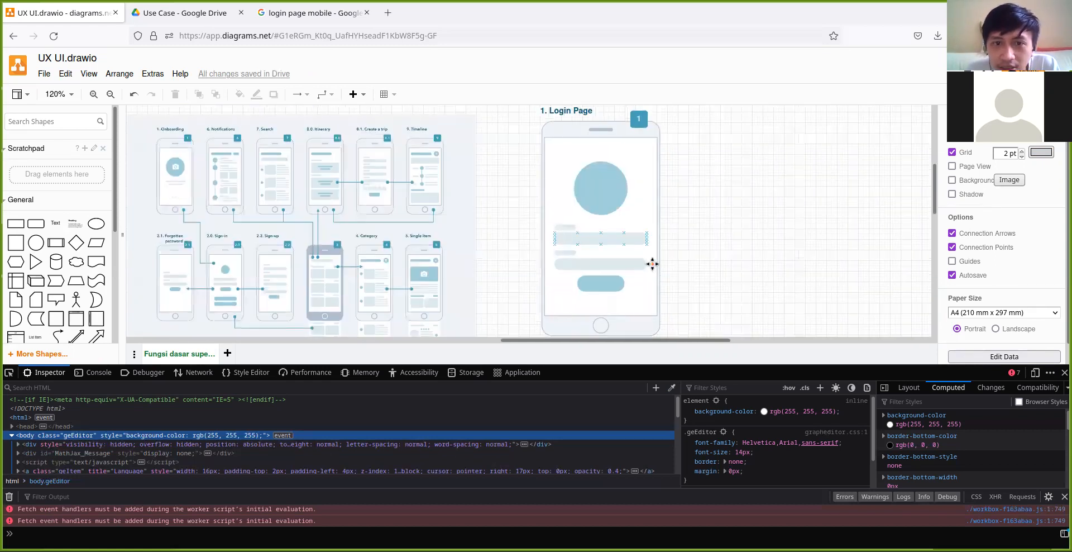
left_click_drag(653, 264, 619, 254)
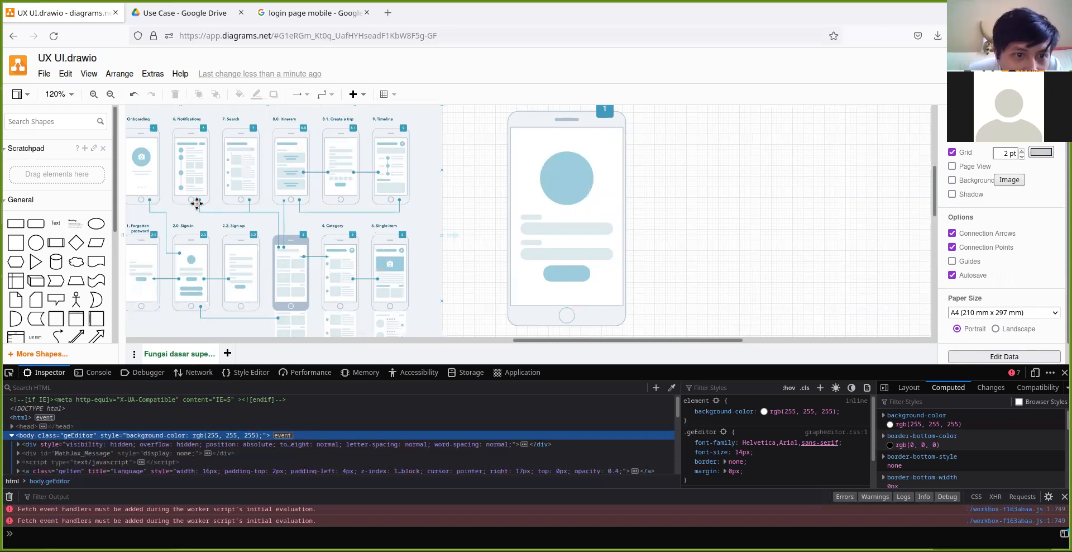
mouse_move(38, 248)
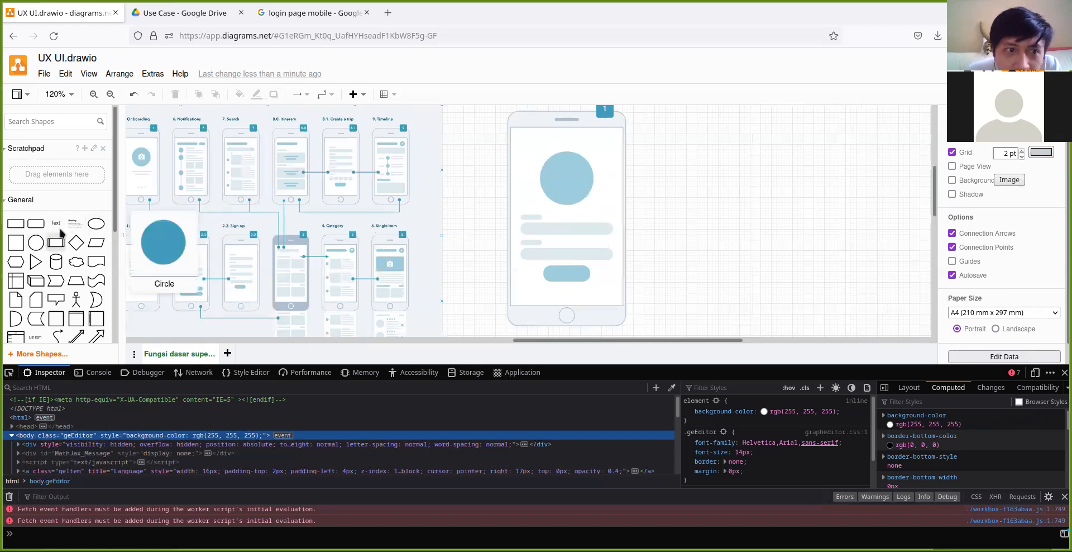
left_click(32, 249)
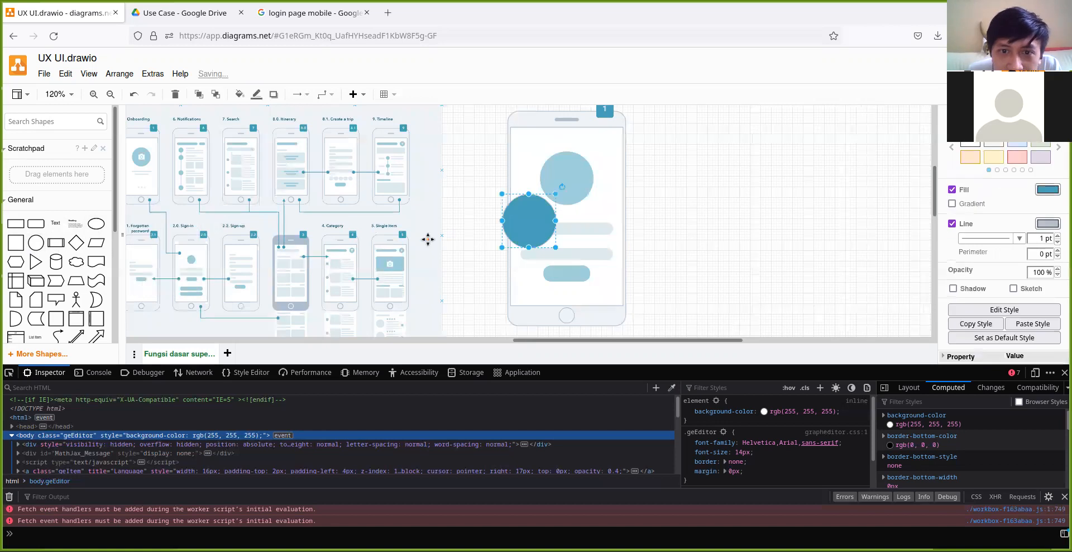
Remove the circle's outline, shrink it to about 14 pt and place it inside the far end of the login button.
left_click(952, 224)
left_click_drag(549, 194, 588, 273)
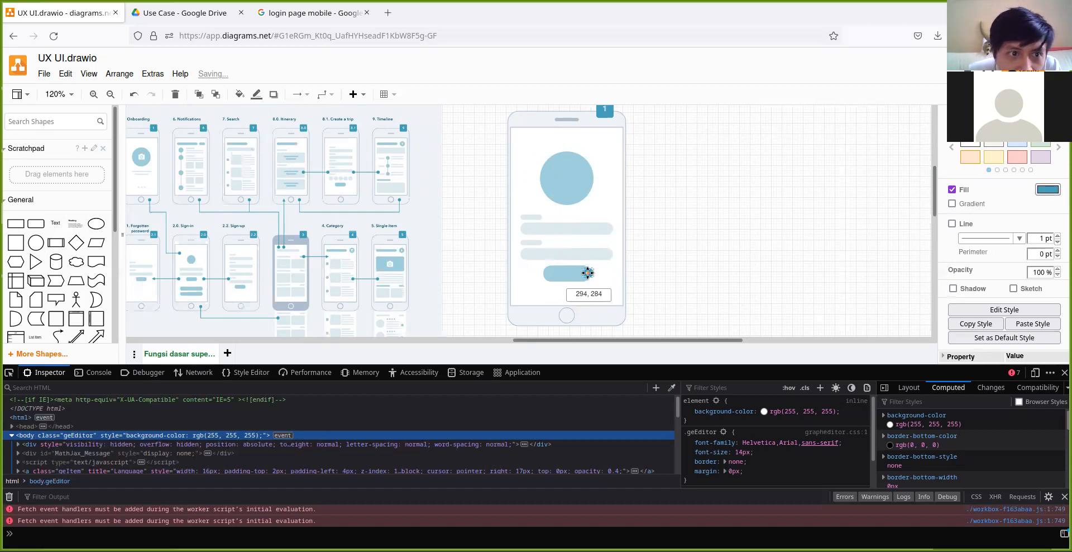
left_click(621, 260)
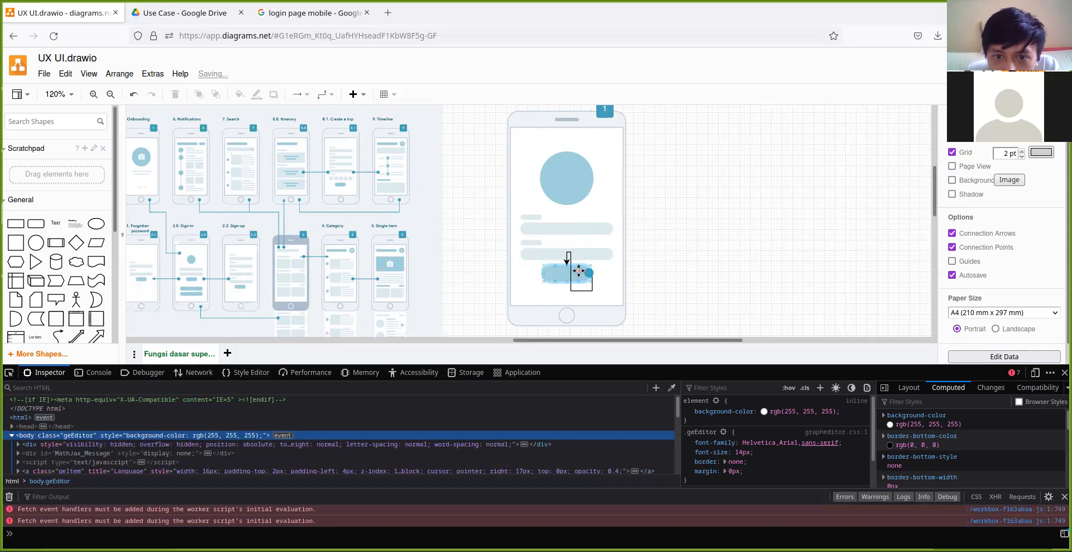
key("ctrl+z")
scroll(644, 274, "up", 2)
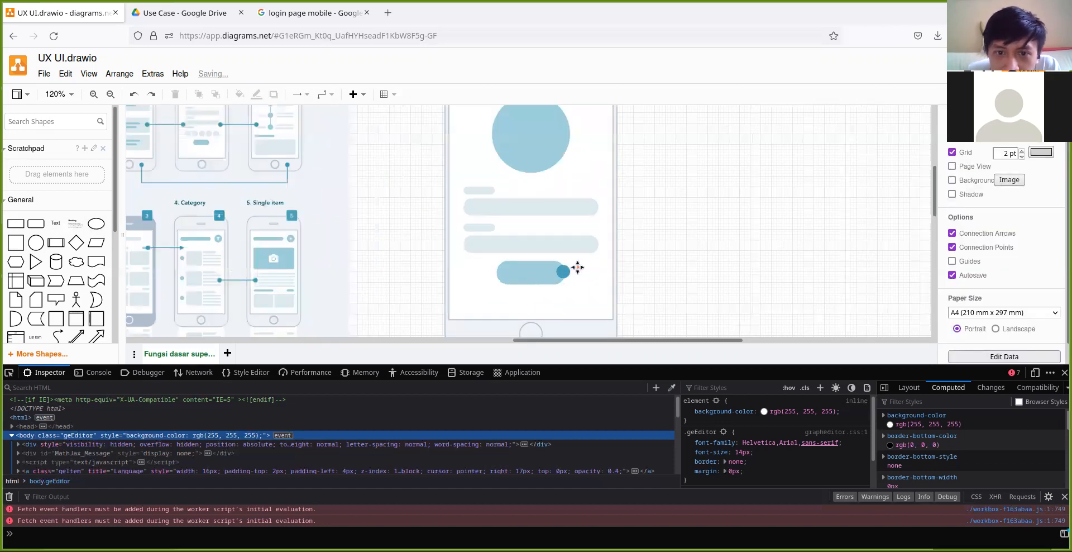
mouse_move(563, 271)
left_mouse_down()
mouse_move(535, 270)
mouse_move(551, 272)
left_mouse_up()
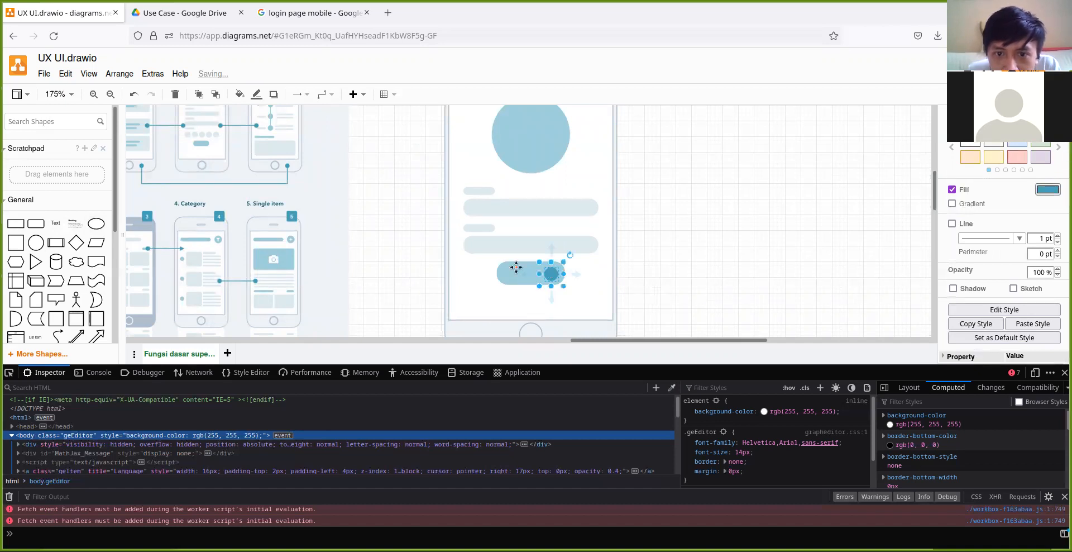
Align the small circle and the login button vertically by their middles.
left_click(516, 267)
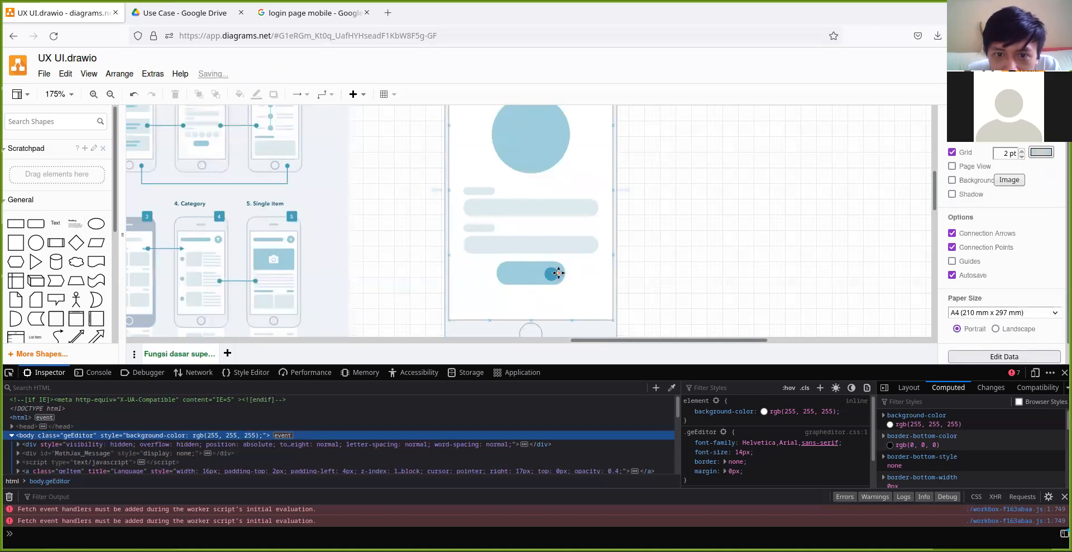
left_click(551, 273)
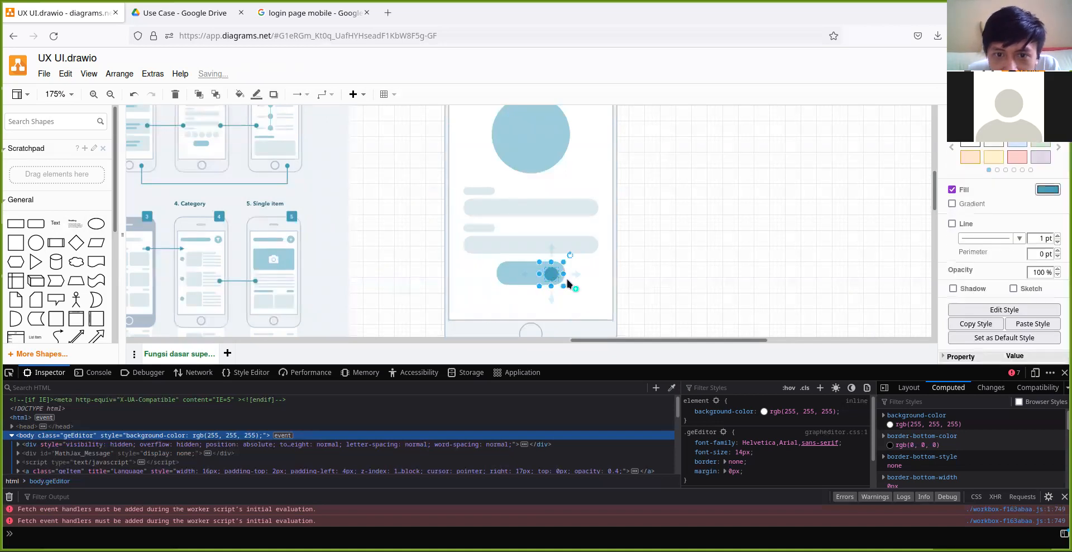
left_click(532, 275)
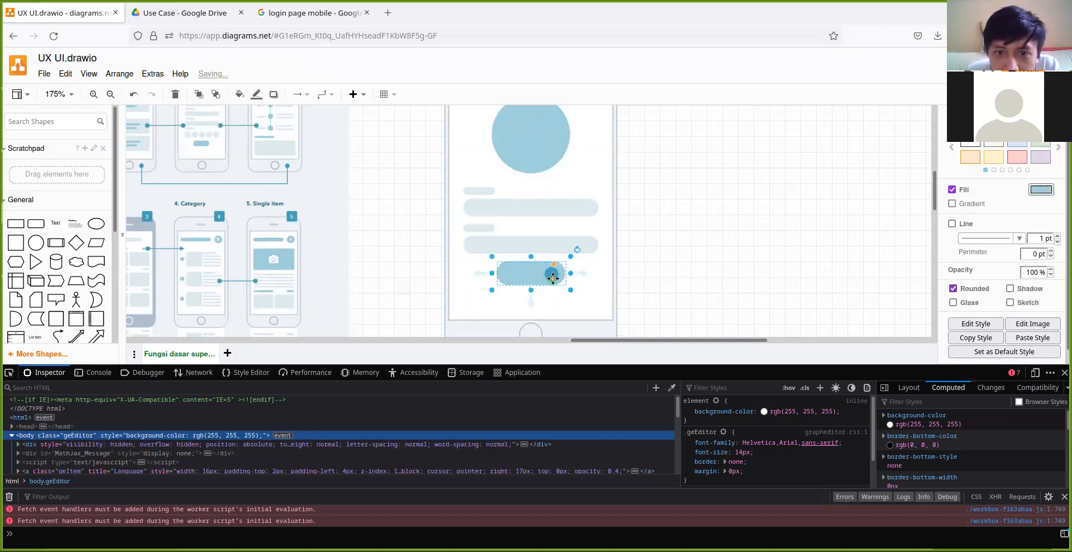
left_click(628, 280)
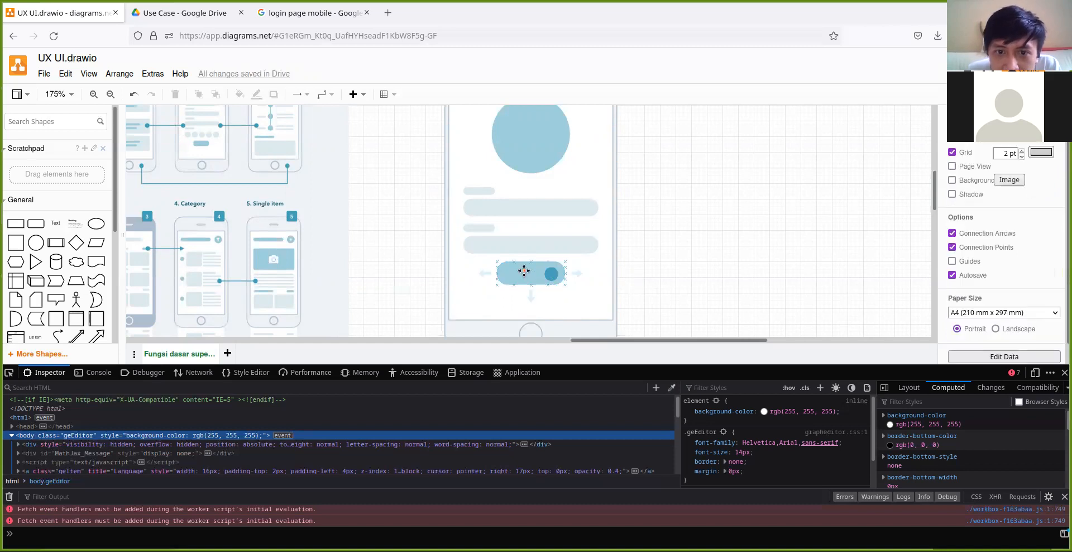
left_click(525, 271)
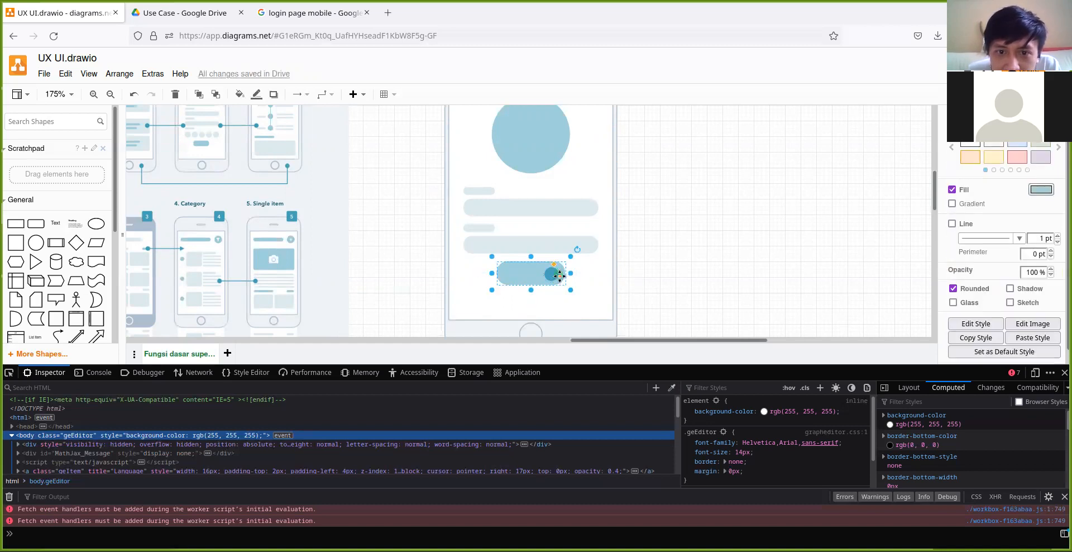
left_click(552, 275)
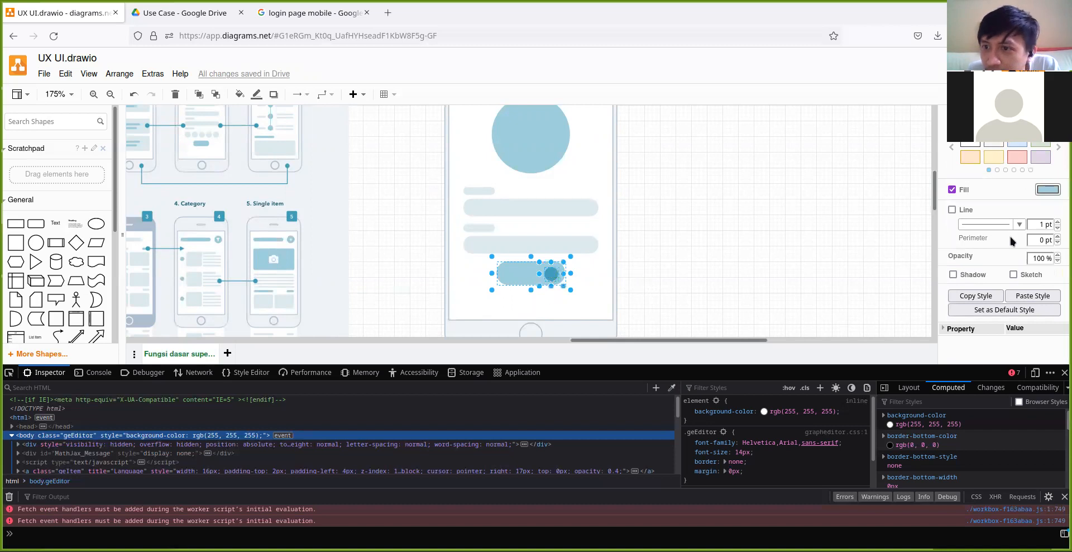
left_click(1042, 114)
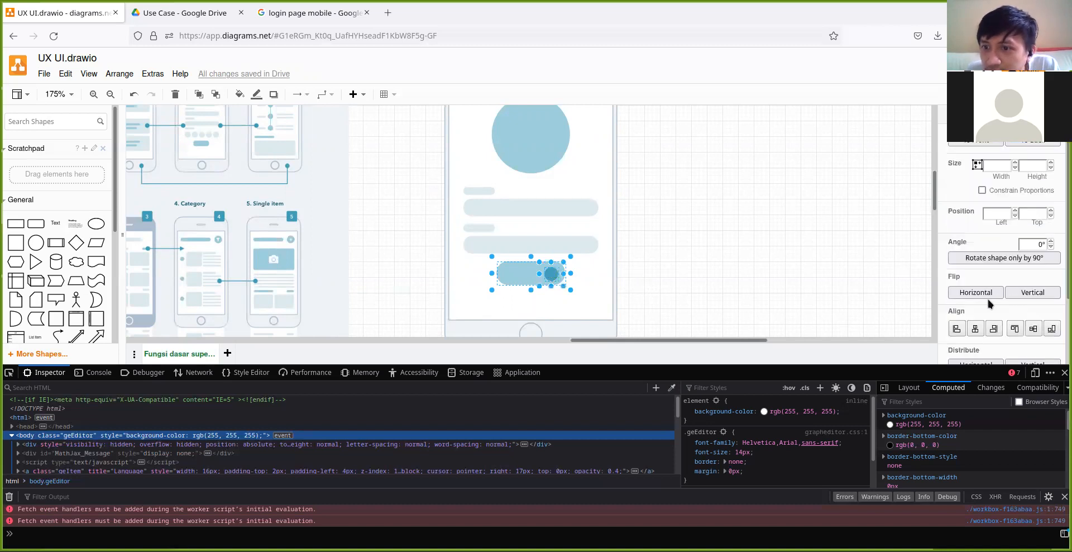
left_click(1033, 331)
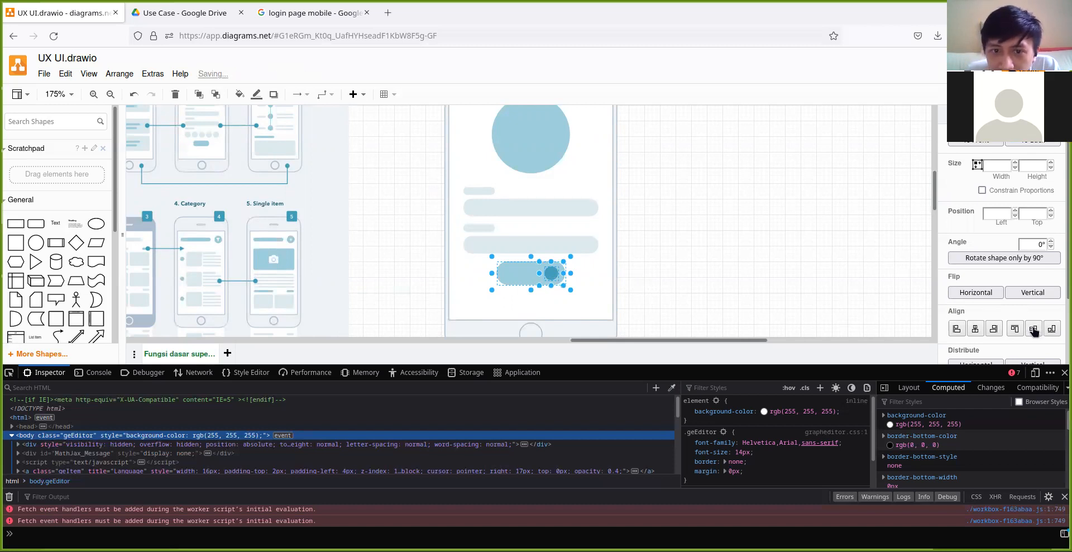
left_click(671, 253)
Align the small circle and the login button horizontally by their centres.
scroll(658, 236, "down", 3, "ctrl")
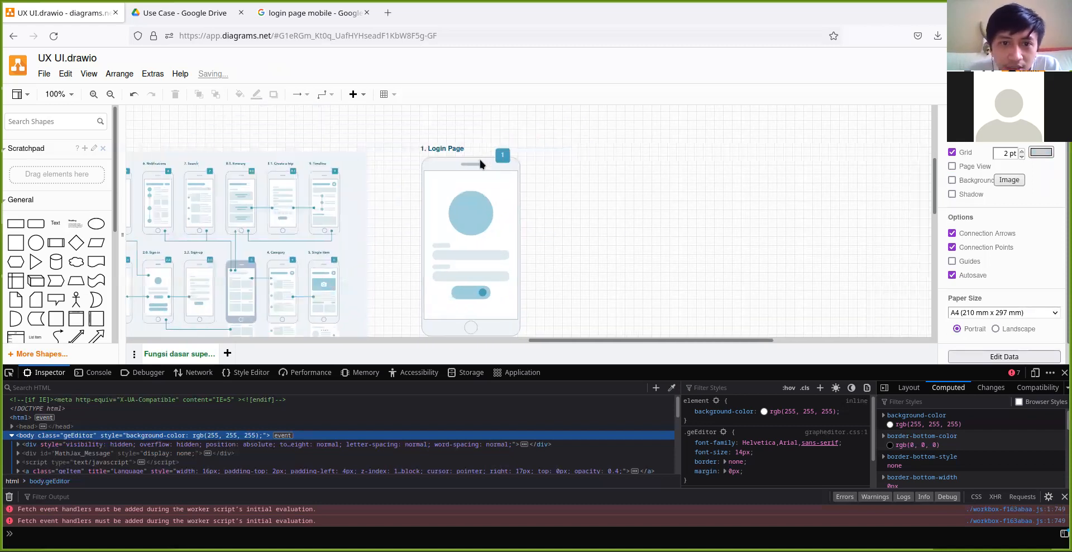
left_click(474, 291)
left_click(478, 292)
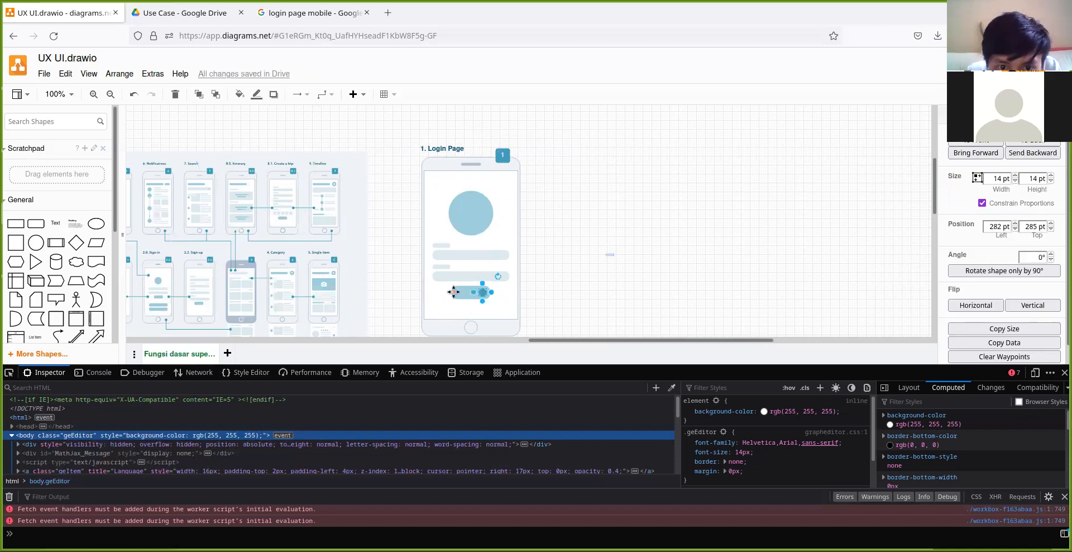
left_click(453, 292)
left_click(455, 291)
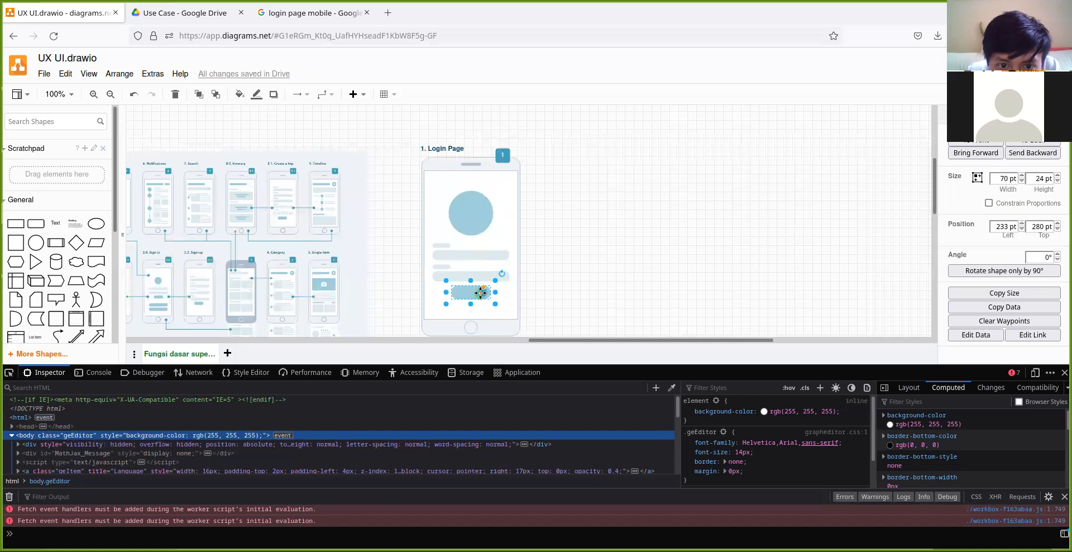
left_click(481, 293, "shift")
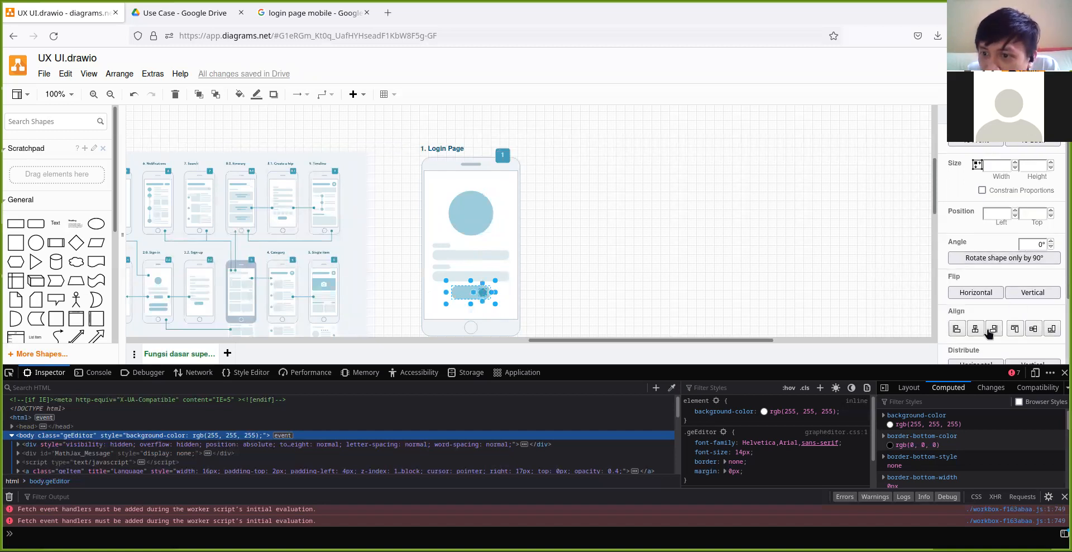
left_click(977, 334)
left_click(619, 251)
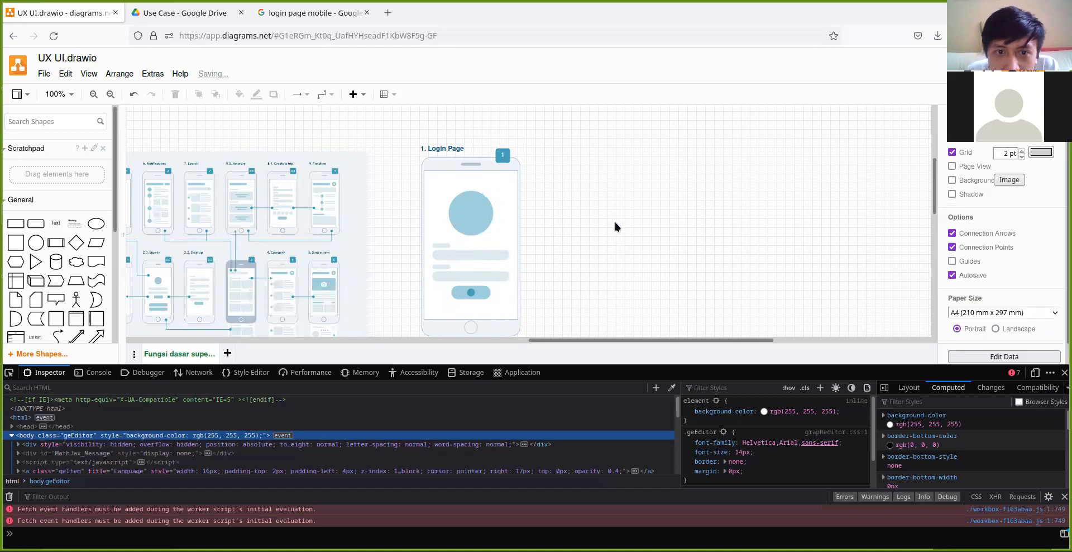
Group the phone body, screen, speaker, home button, number badge and "1. Login Page" title.
scroll(485, 215, "down", 2)
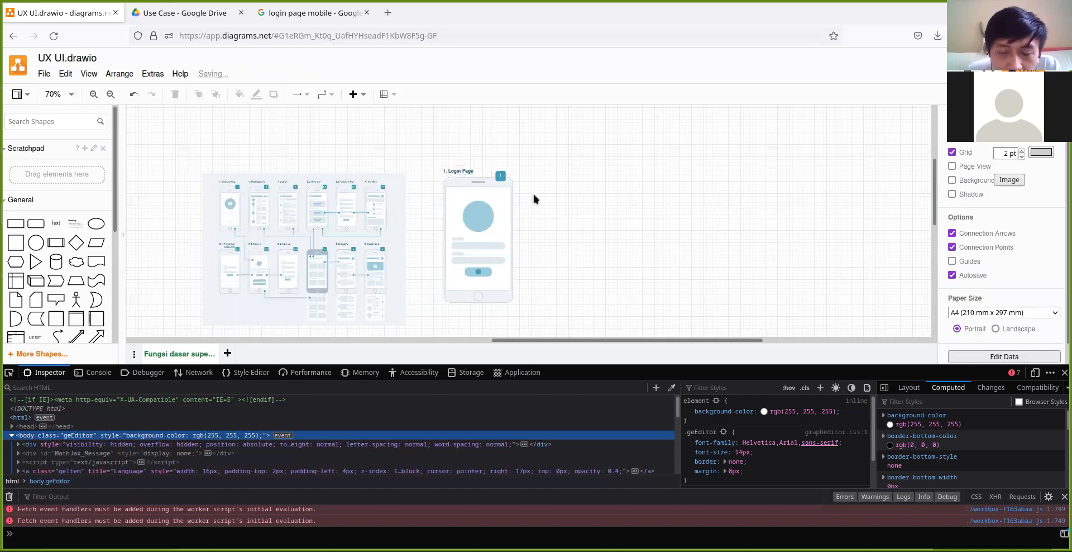
left_click(428, 178)
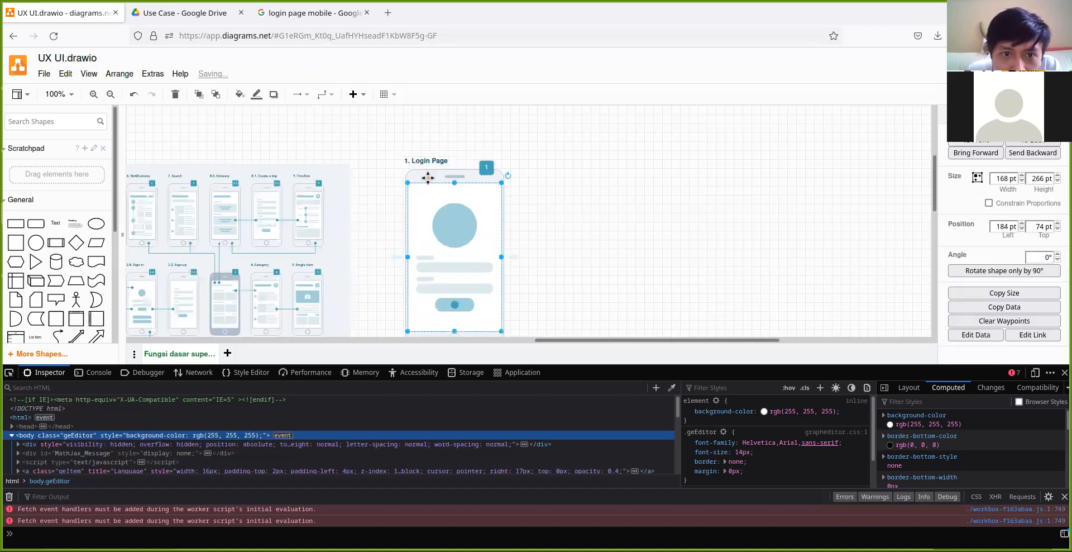
left_click(435, 174, "shift")
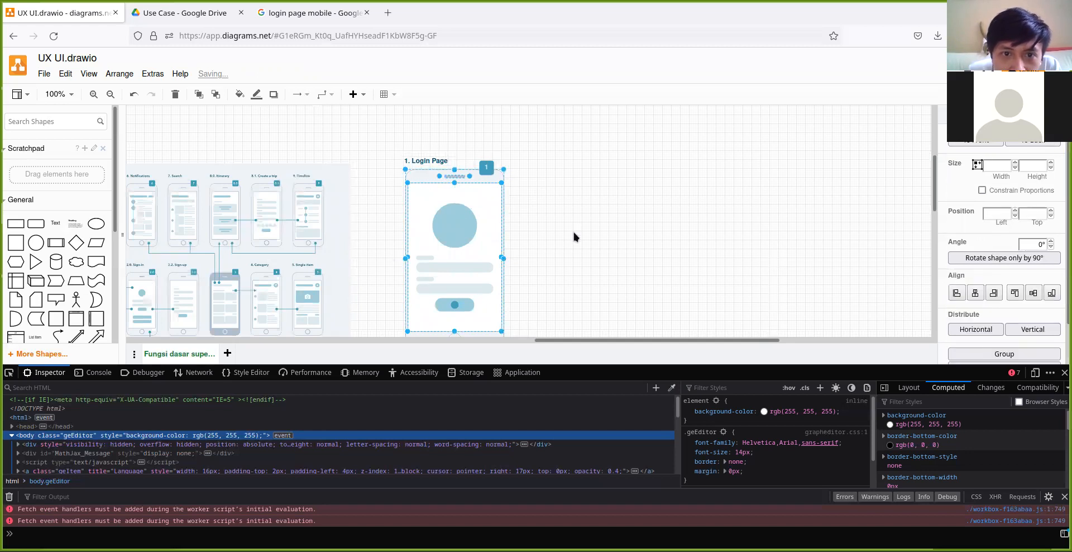
scroll(534, 280, "down", 4)
scroll(534, 280, "up", 2)
left_click(454, 288, "shift")
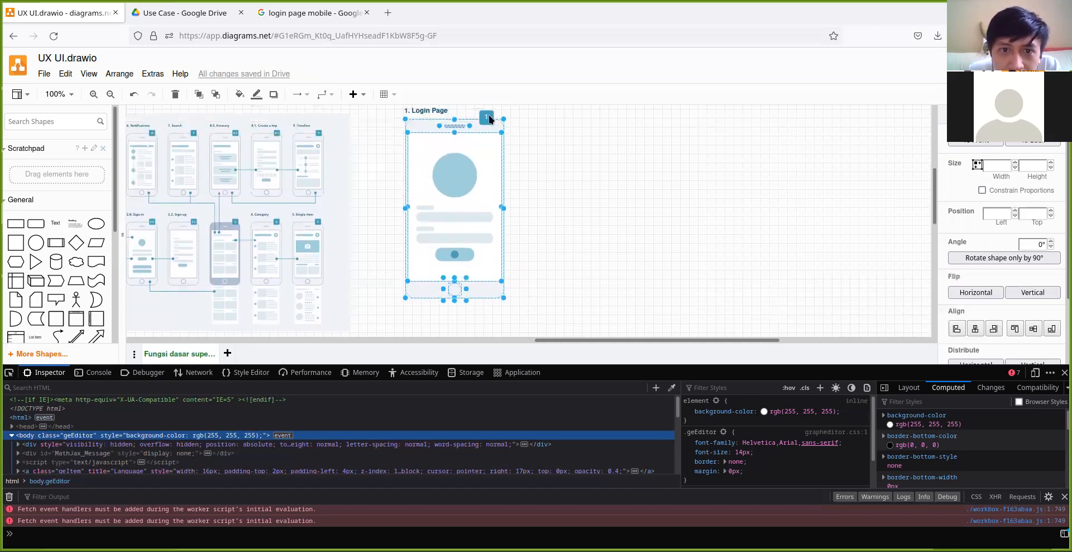
left_click(489, 115, "shift")
left_click(431, 111, "shift")
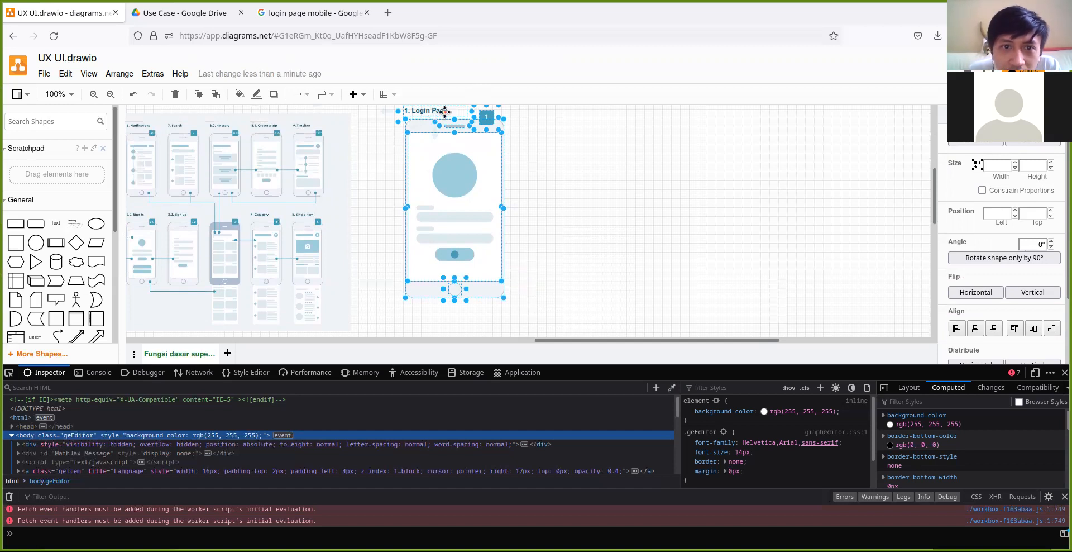
right_click(438, 110)
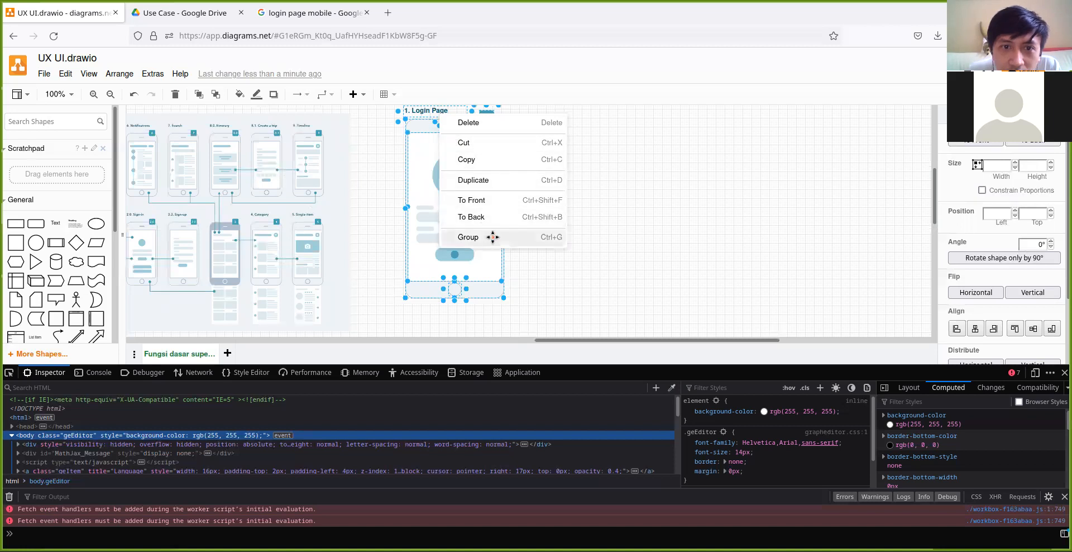
key("Delete")
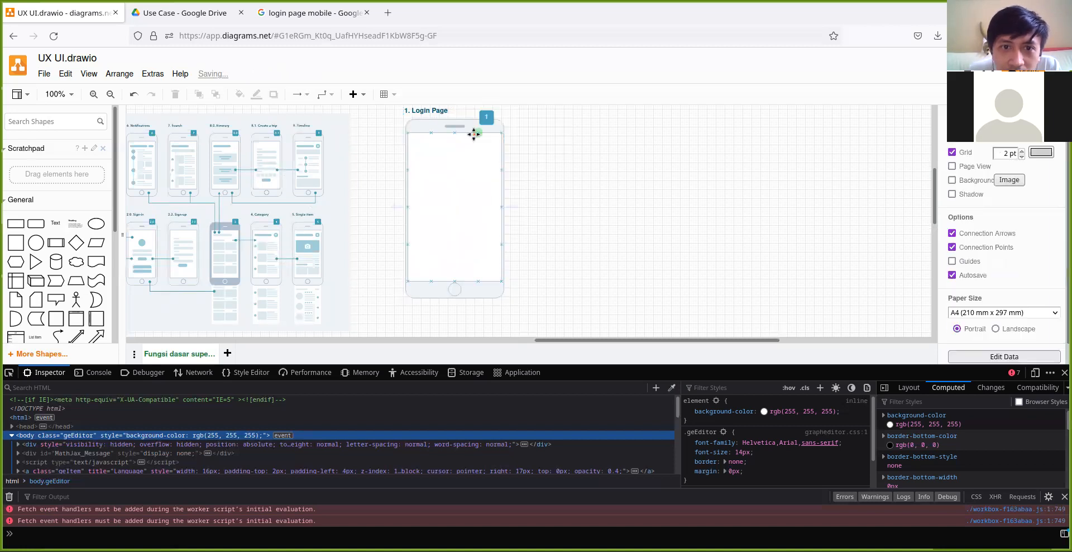
Send the grouped phone frame to the back, behind the login form shapes.
left_click(474, 133)
left_click(575, 150)
left_click(472, 123)
left_click(506, 126)
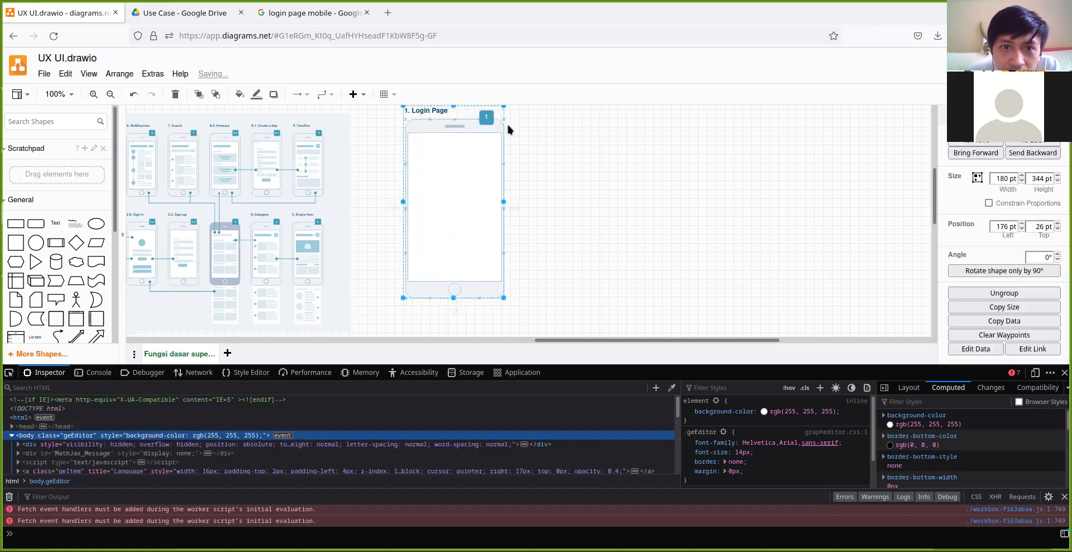
right_click(419, 121)
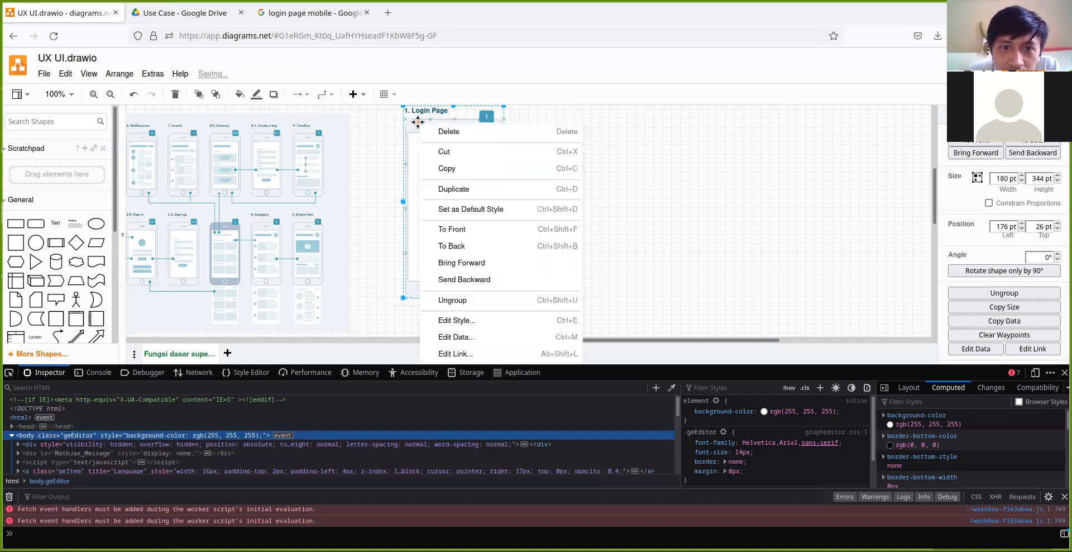
left_click(481, 244)
left_click(565, 209)
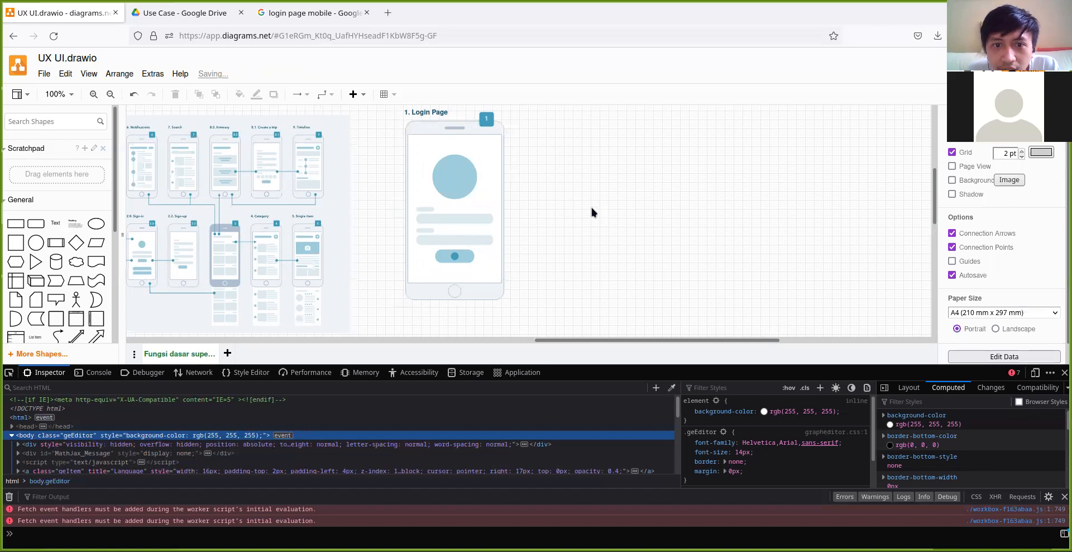
Duplicate the grouped phone frame and place the copy to the right of the original, at about 500, 26 pt.
scroll(497, 173, "up", 1)
left_click(412, 139)
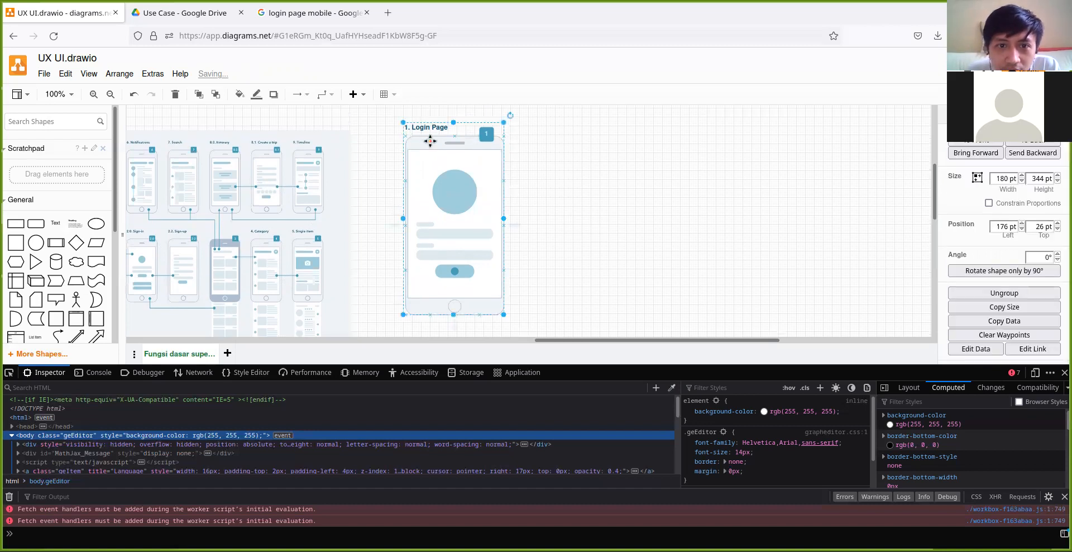
left_click_drag(439, 153, 550, 141)
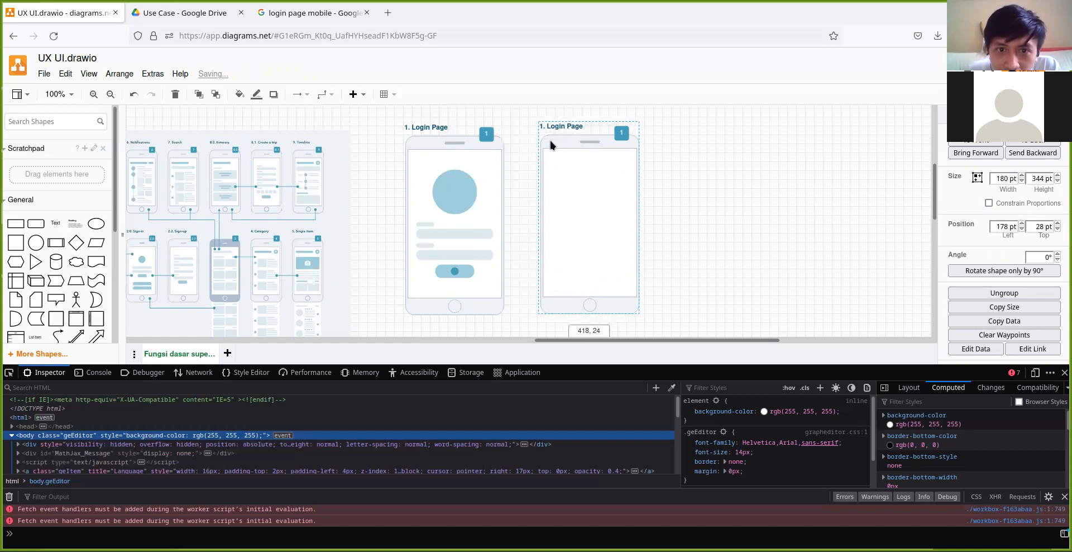
left_click_drag(551, 142, 597, 142)
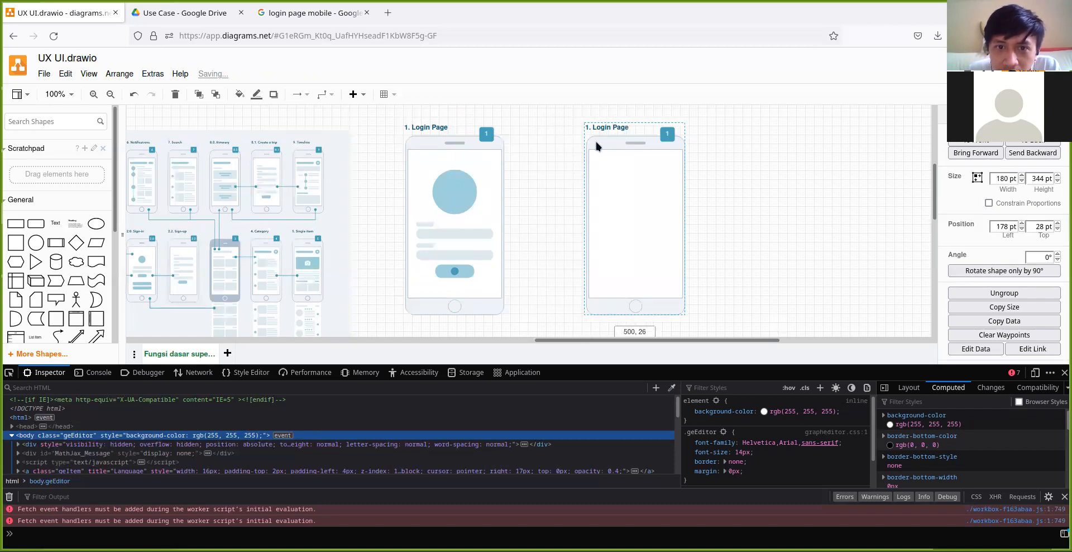
left_click(548, 216)
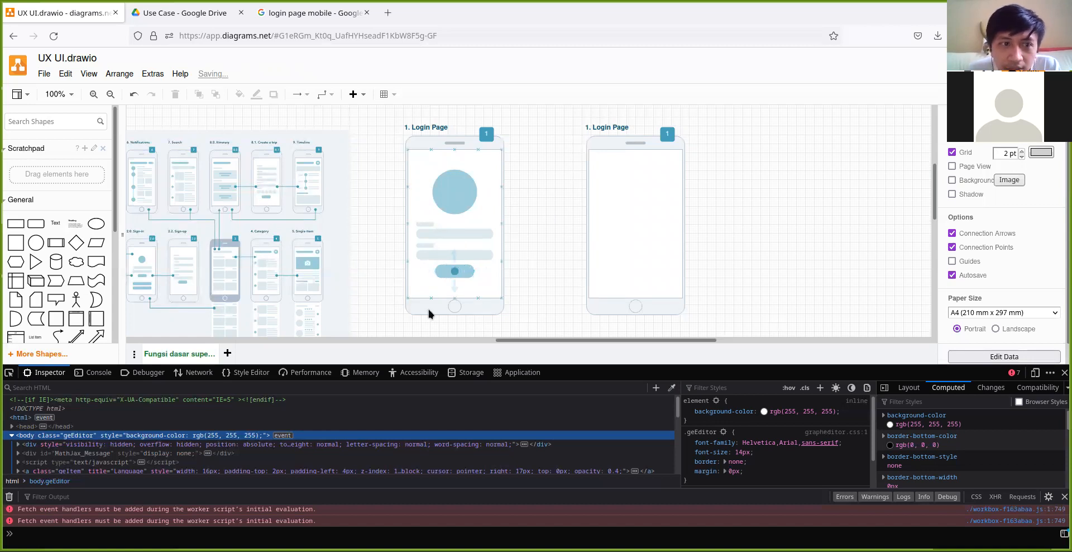
Insert a diamond from the general shapes between the two phone mockups and remove its outline.
left_click_drag(76, 243, 550, 228)
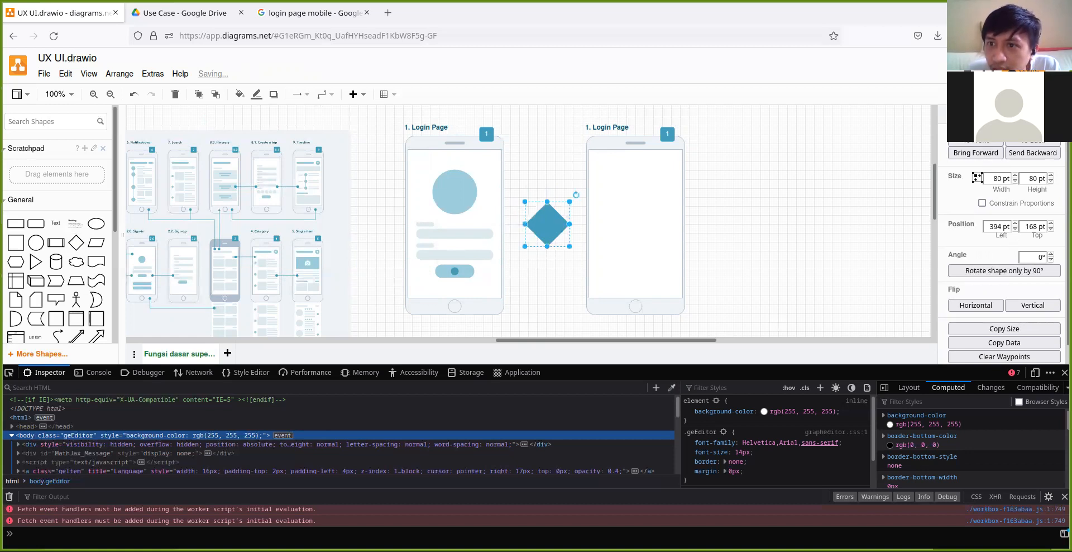
left_click(961, 115)
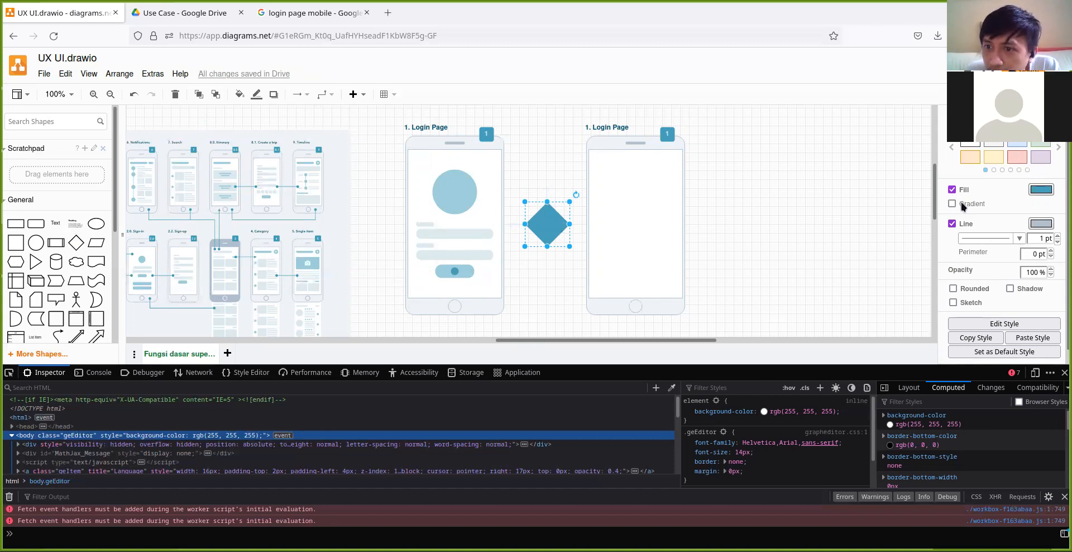
left_click(952, 224)
left_click(558, 178)
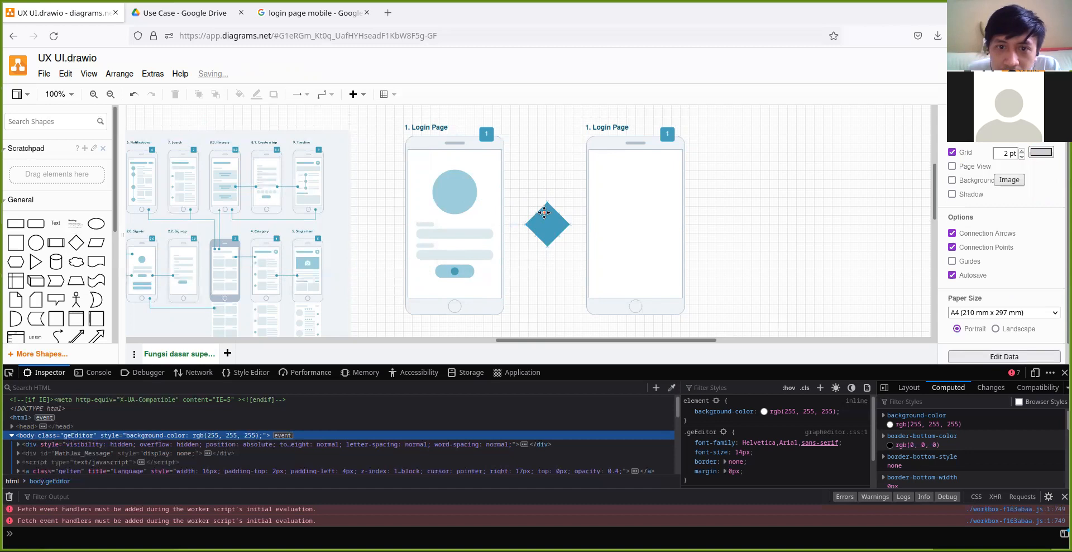
Label the decision diamond "Sudah registrasi ?" and centre its text horizontally.
double_click(546, 224)
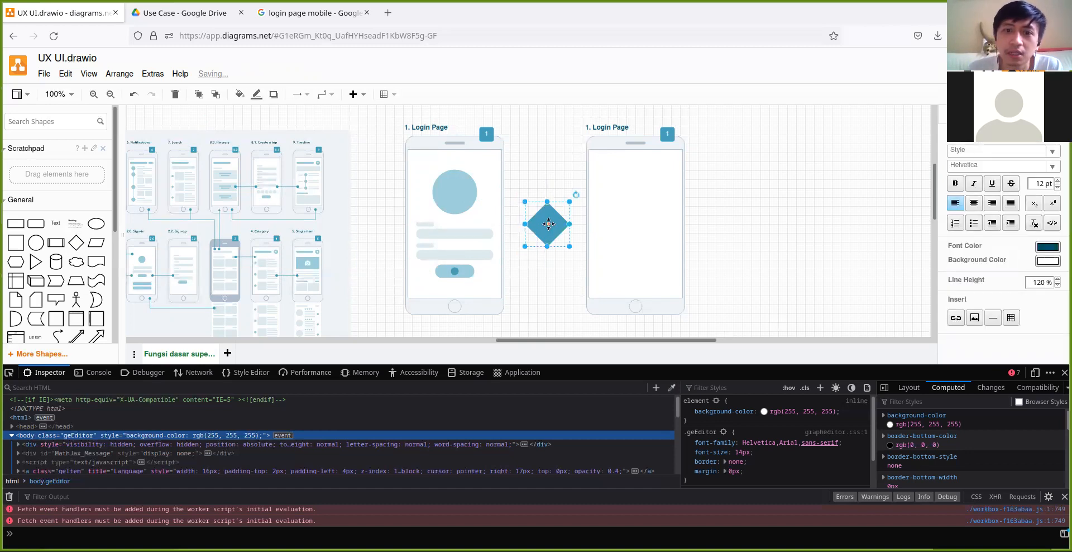
double_click(548, 224)
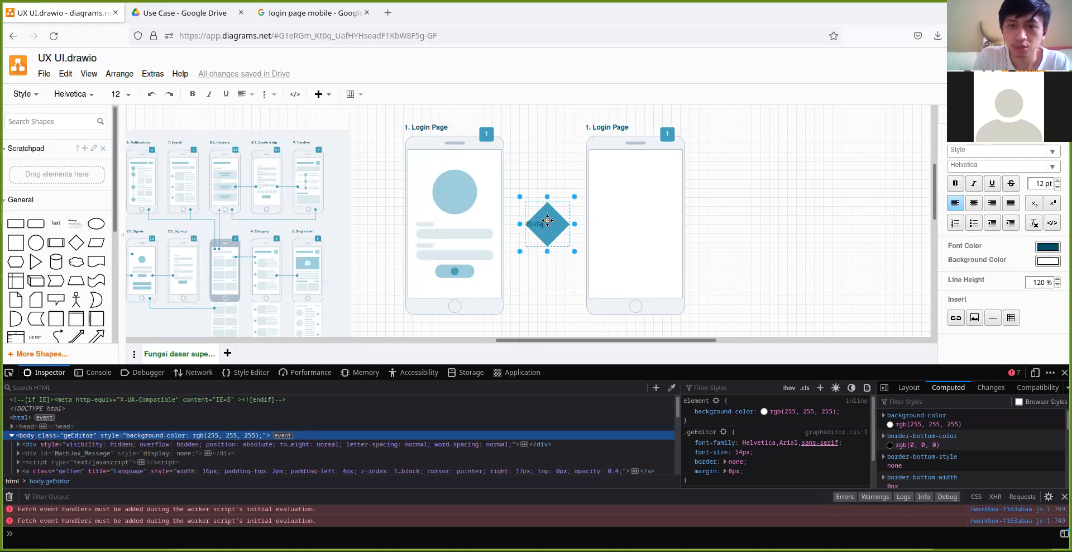
type("ra")
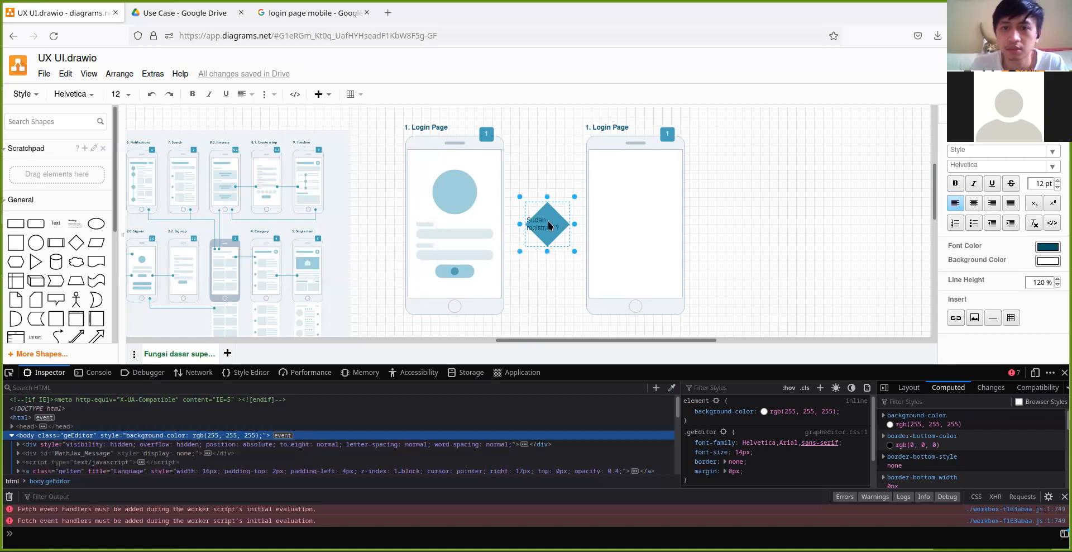
key("ctrl+a")
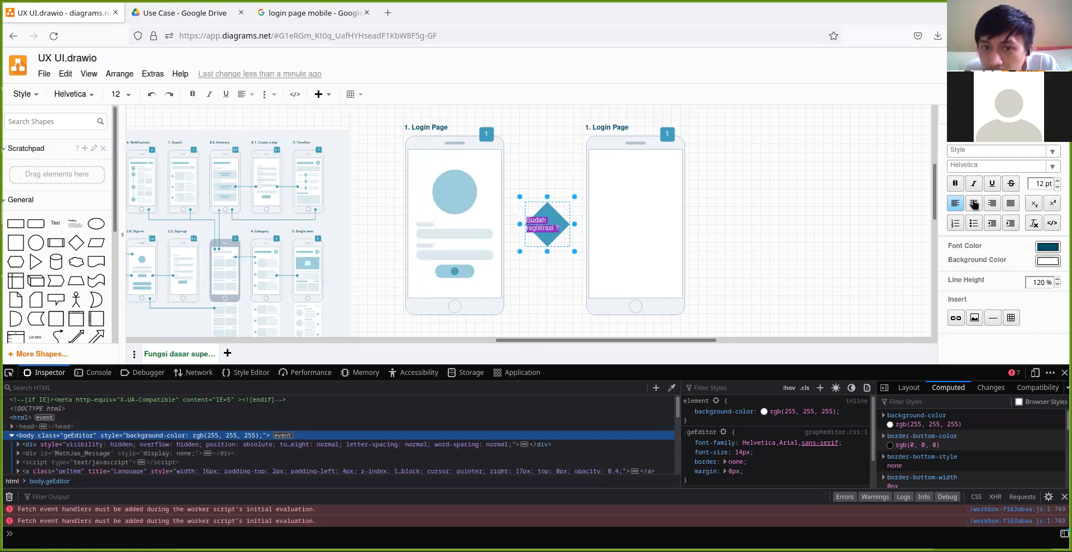
left_click(974, 204)
Enlarge the diamond slightly and break its label into two lines, "Sudah" above "registrasi ?".
left_click_drag(574, 251, 580, 259)
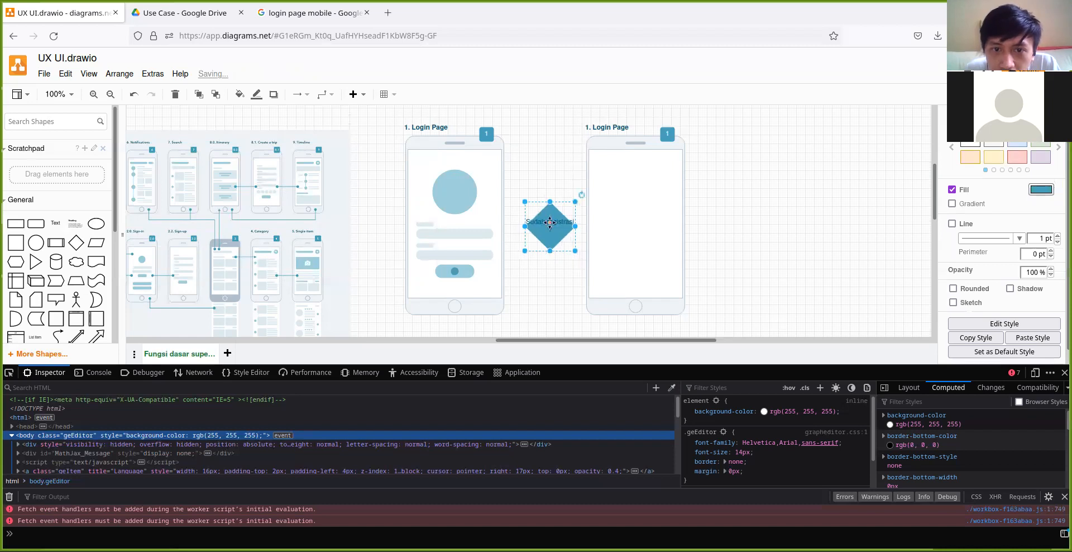
double_click(550, 222)
left_click(550, 226)
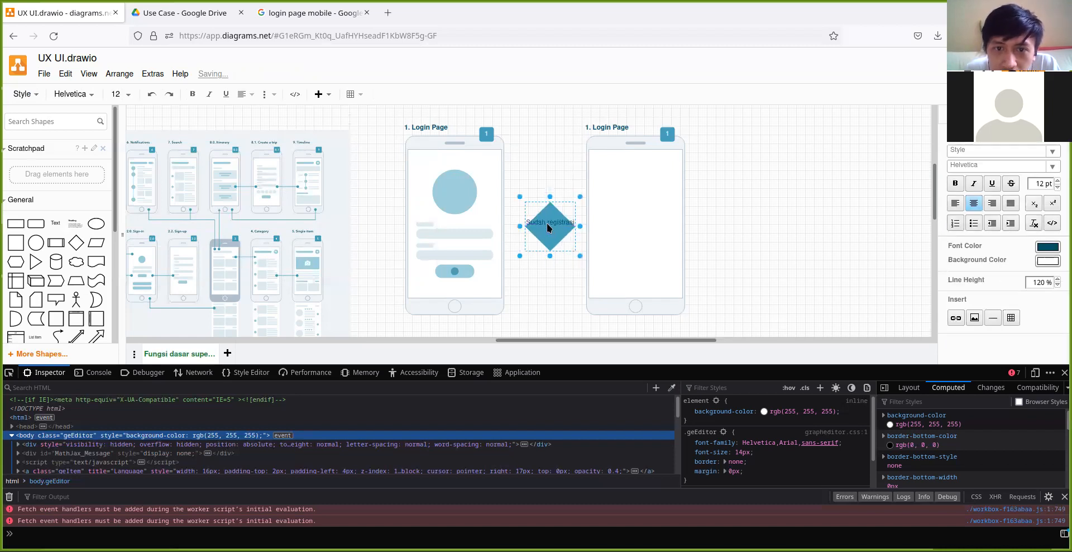
key("Return")
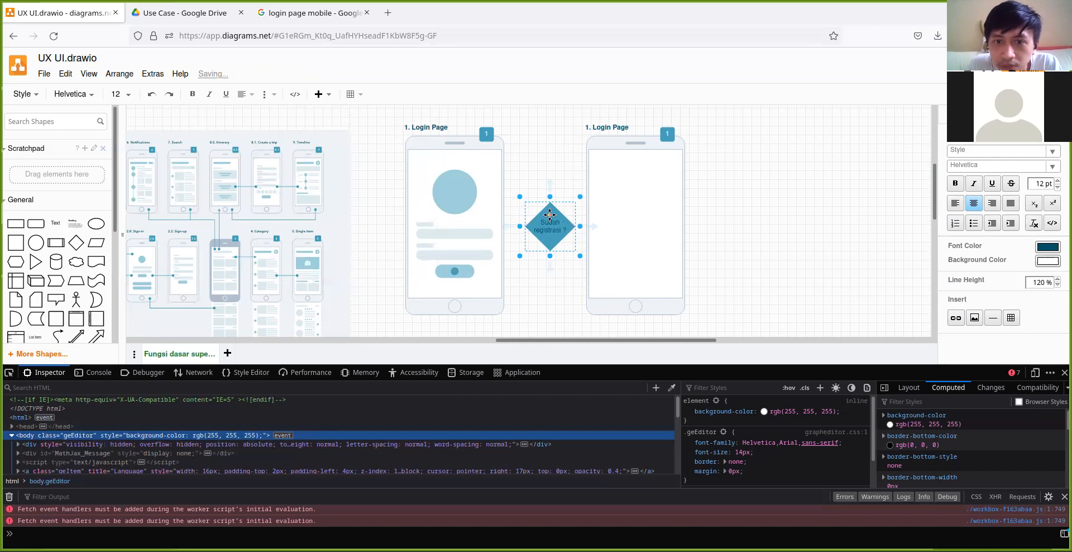
Set the font color of the diamond's whole label to the light shade EFF3F6.
key("ctrl+a")
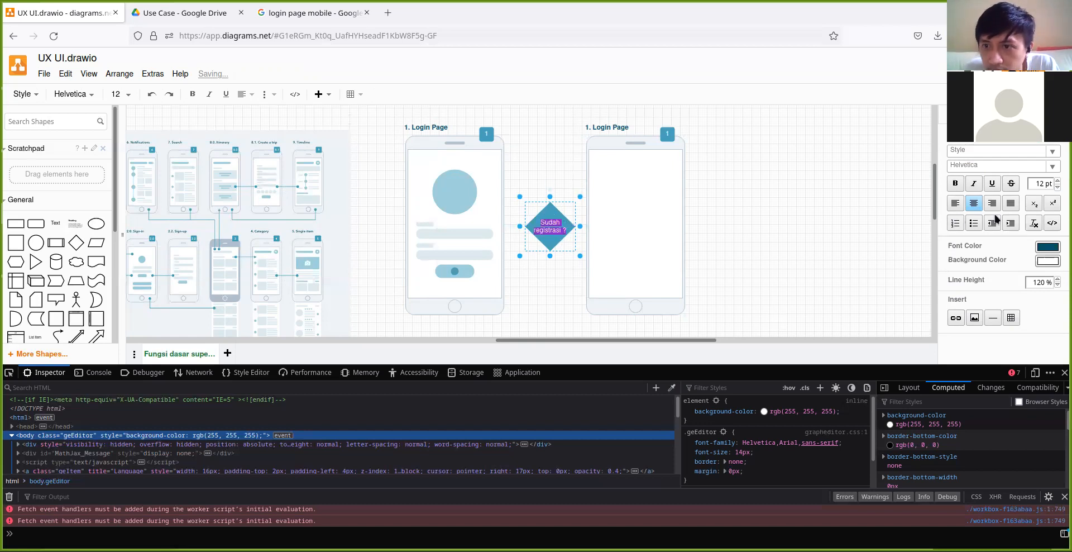
left_click(1052, 248)
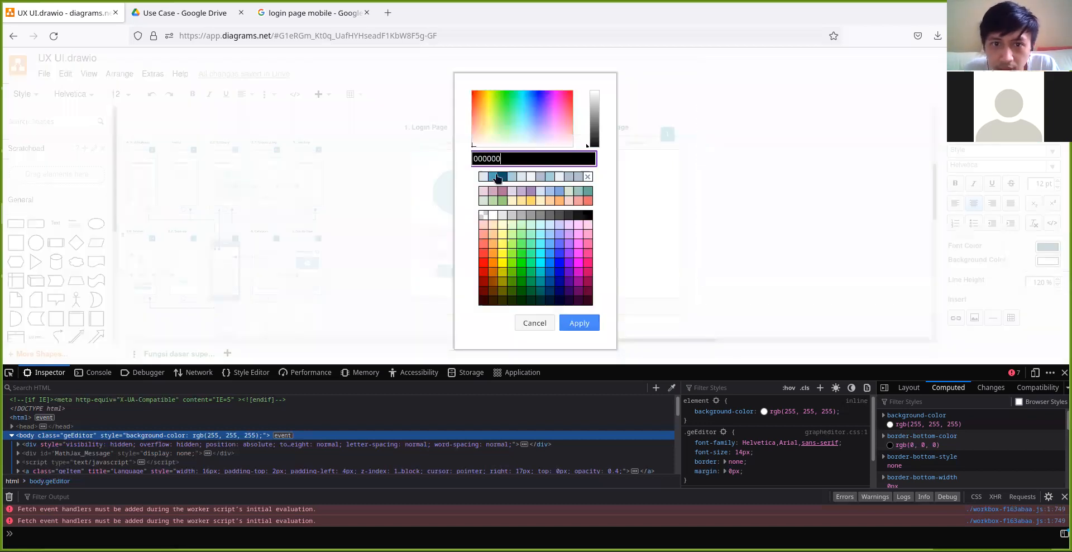
left_click(533, 178)
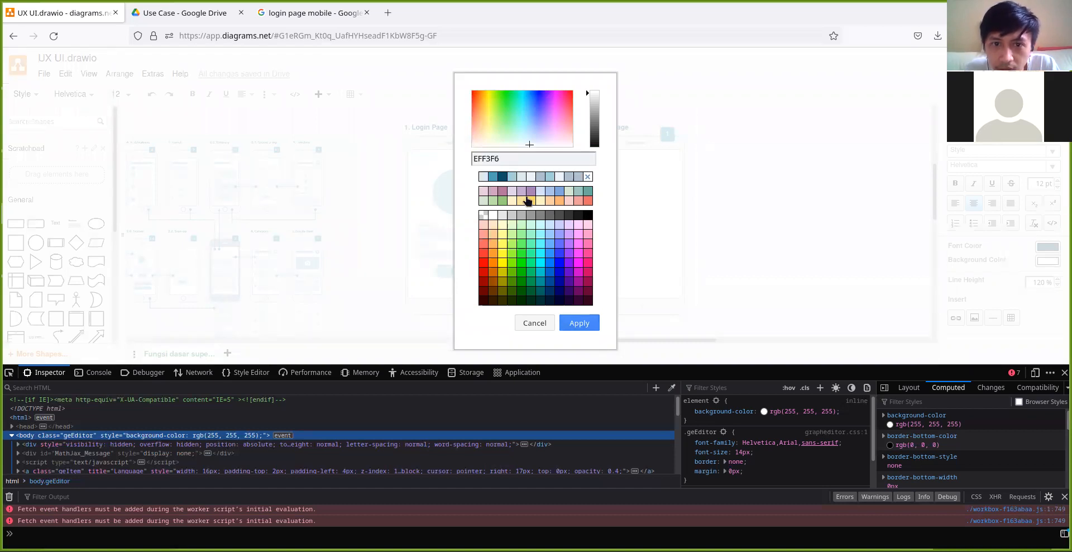
left_click(580, 323)
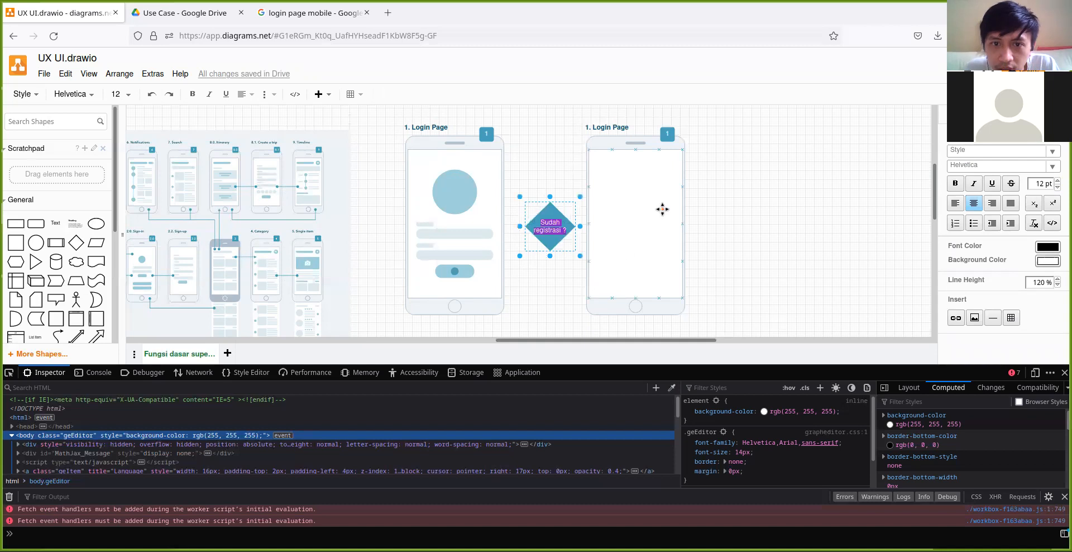
left_click(702, 251)
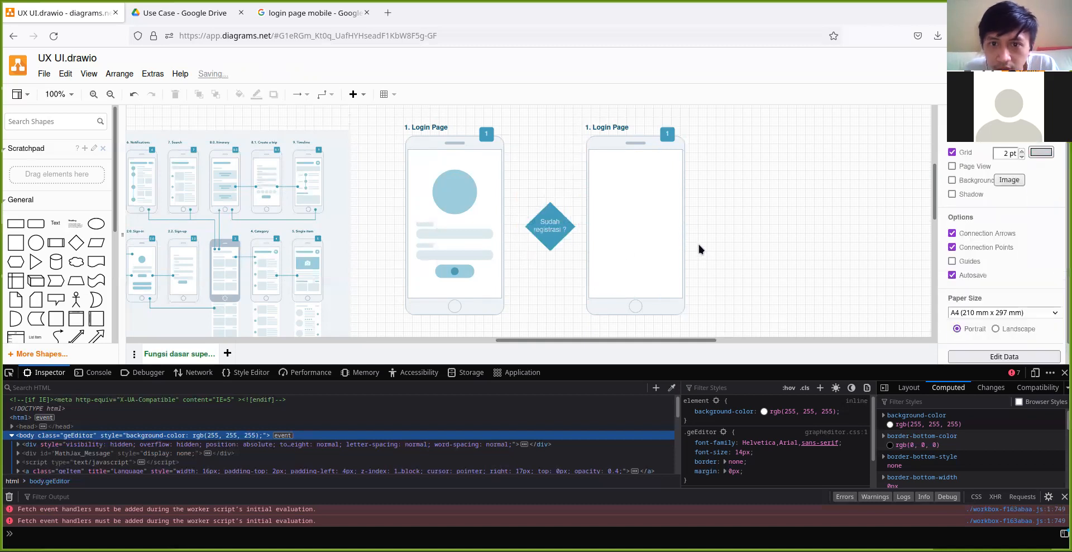
Move the second phone mockup a little further right to widen its gap from the diamond.
scroll(701, 249, "up", 3)
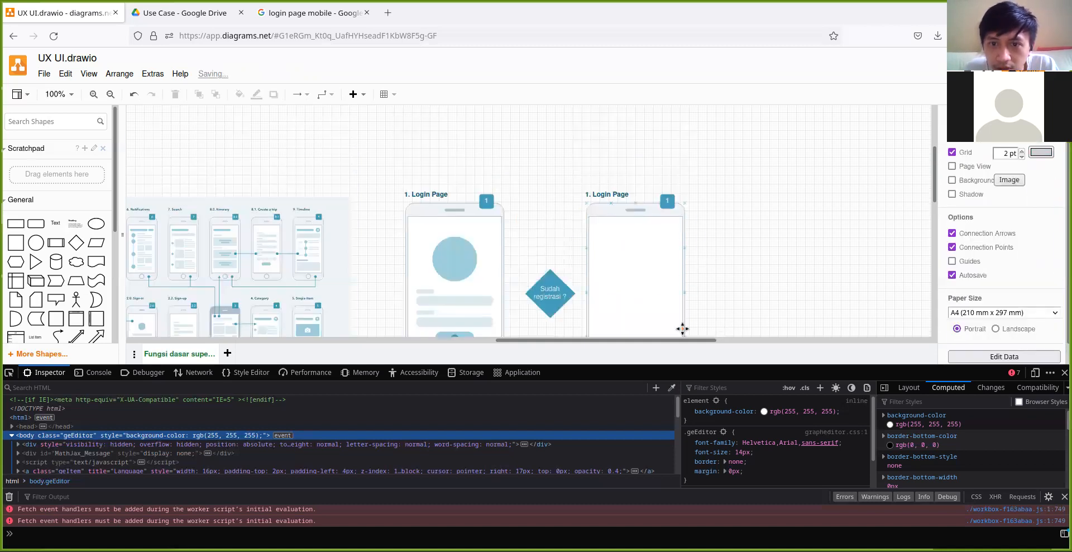
left_click_drag(688, 337, 701, 333)
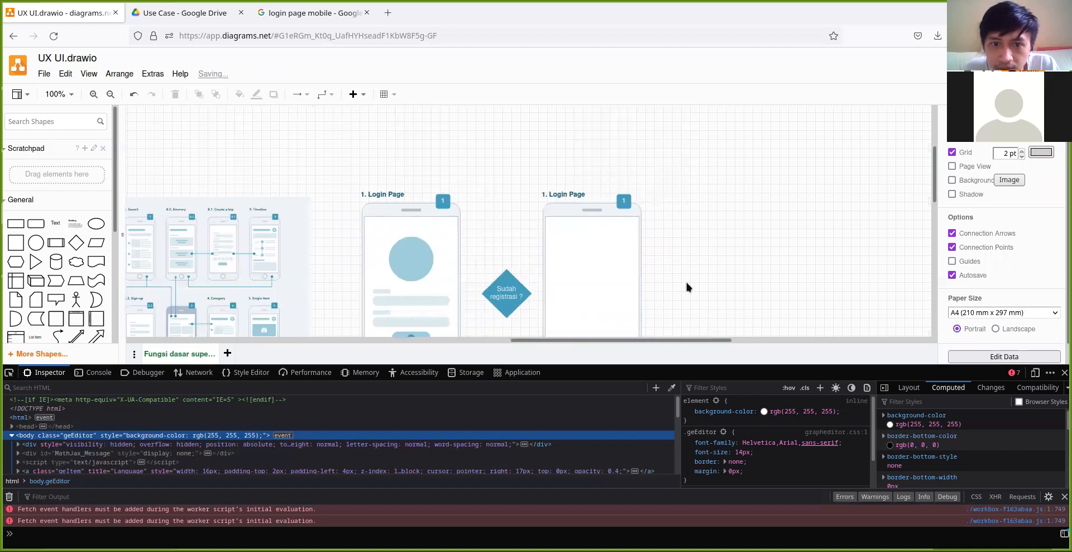
scroll(687, 285, "down", 3)
left_click_drag(534, 117, 646, 304)
left_click(691, 196)
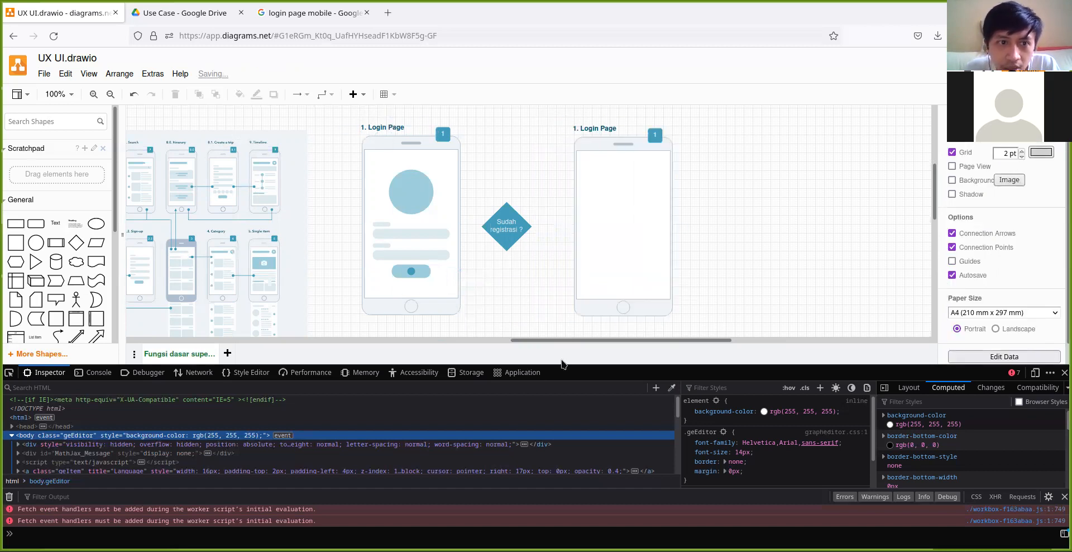
Rename the first phone's title to "1.1 Login Page" and change its number badge to 1.1.
left_click(380, 128)
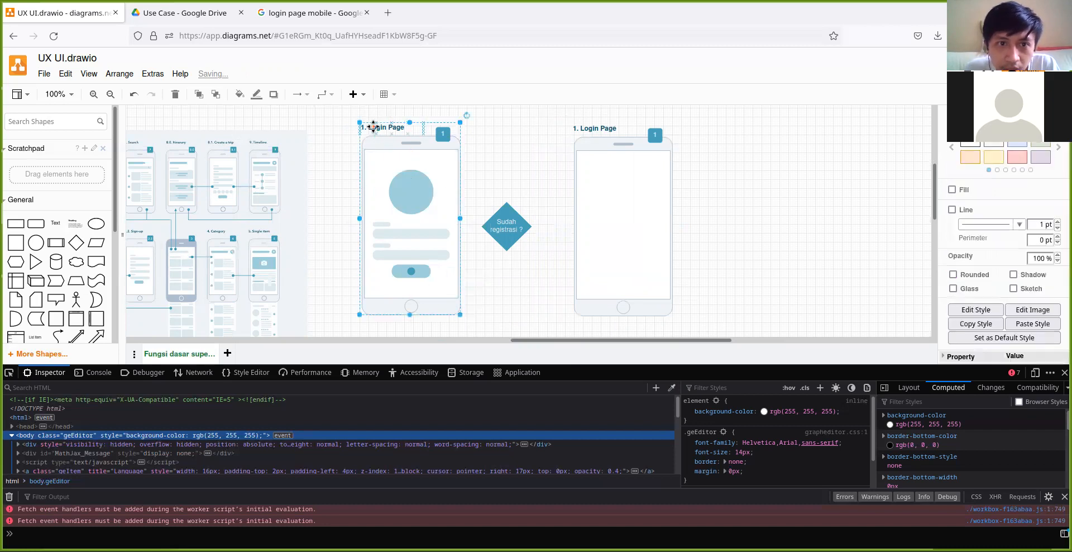
double_click(383, 124)
left_click(383, 124)
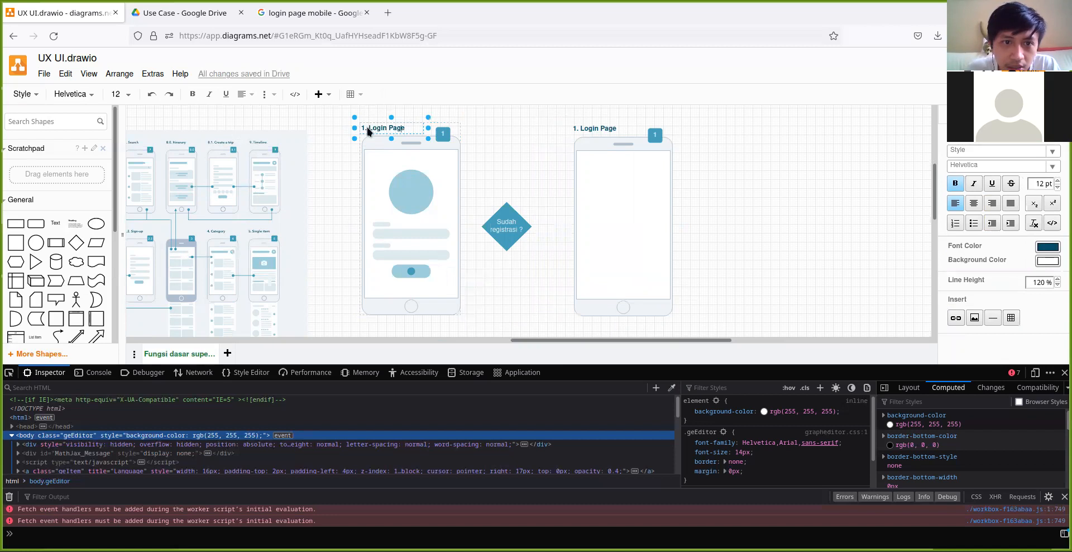
type("1")
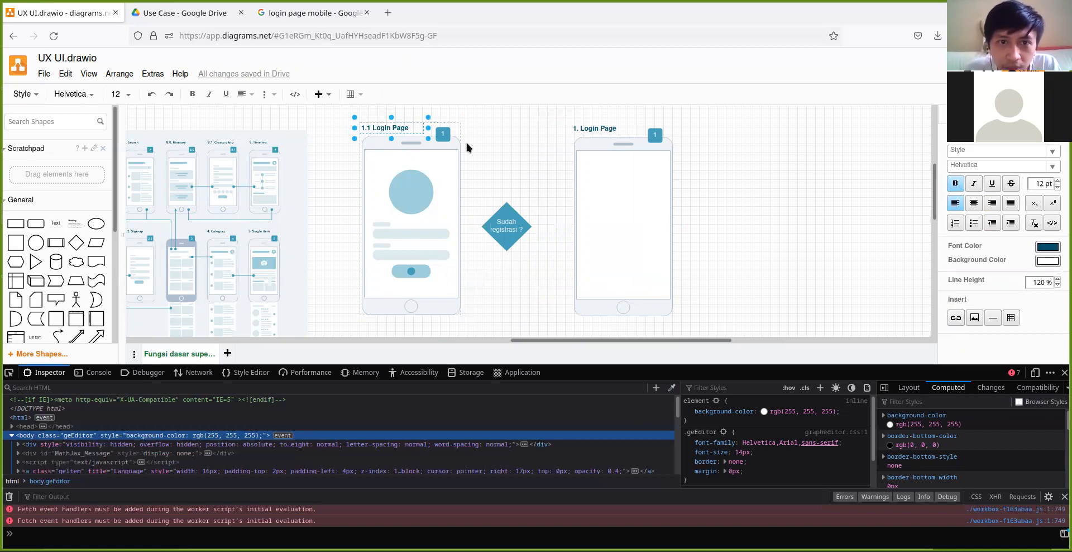
left_click(444, 134)
double_click(444, 134)
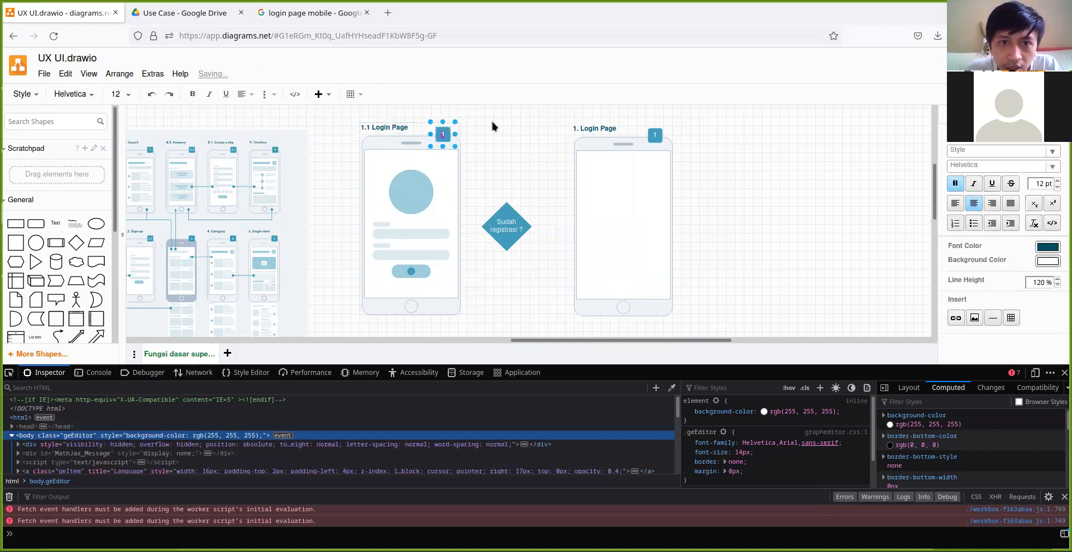
type(".1")
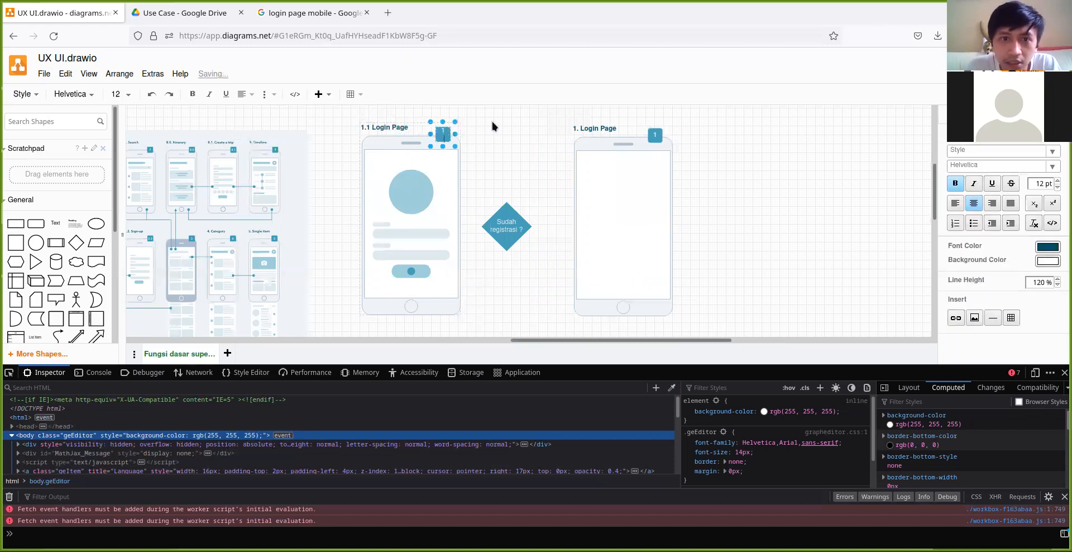
Set the font color of the first phone's badge number to DDEBEE.
key("ctrl+a")
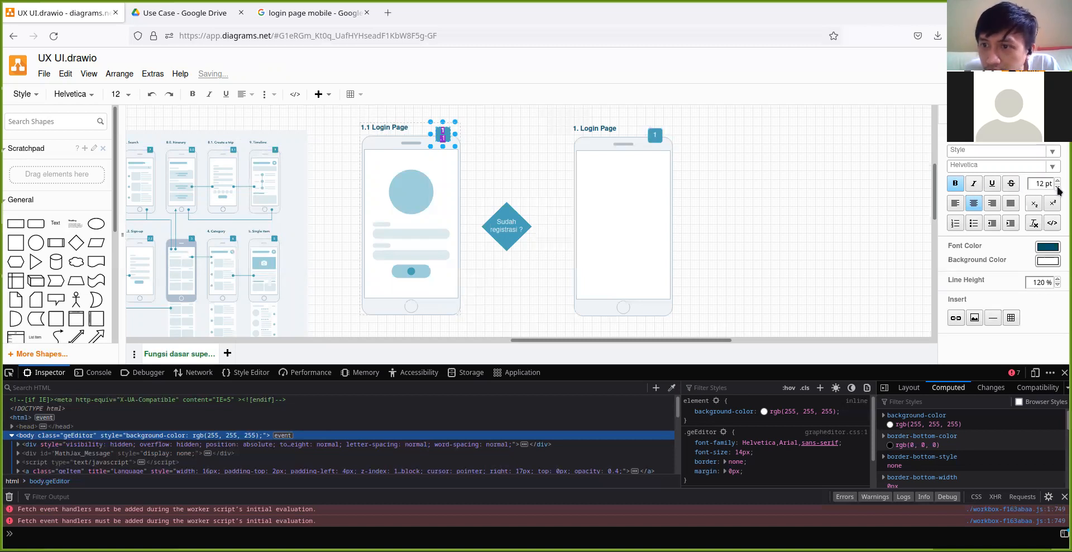
left_click(1047, 246)
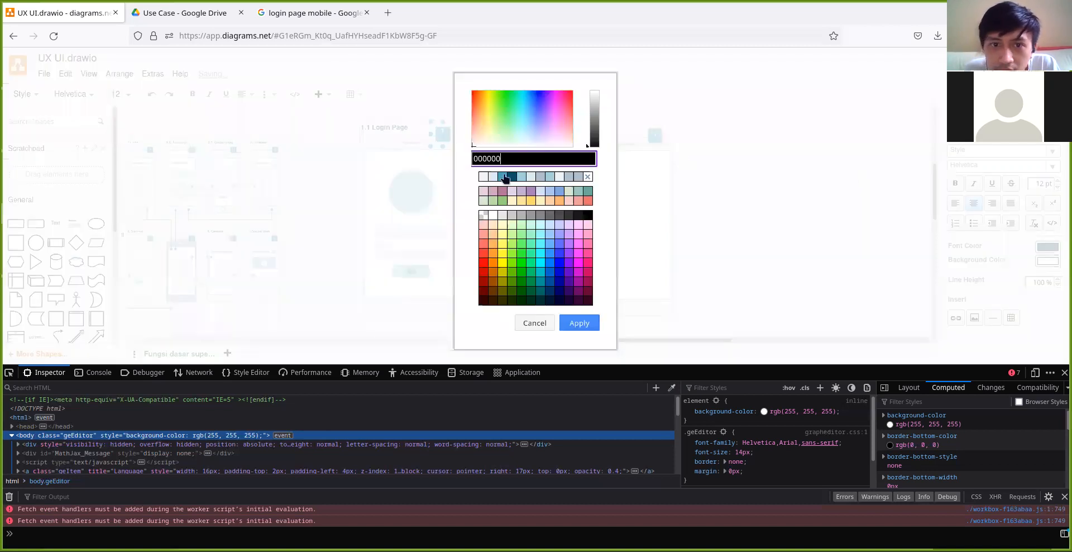
left_click(560, 177)
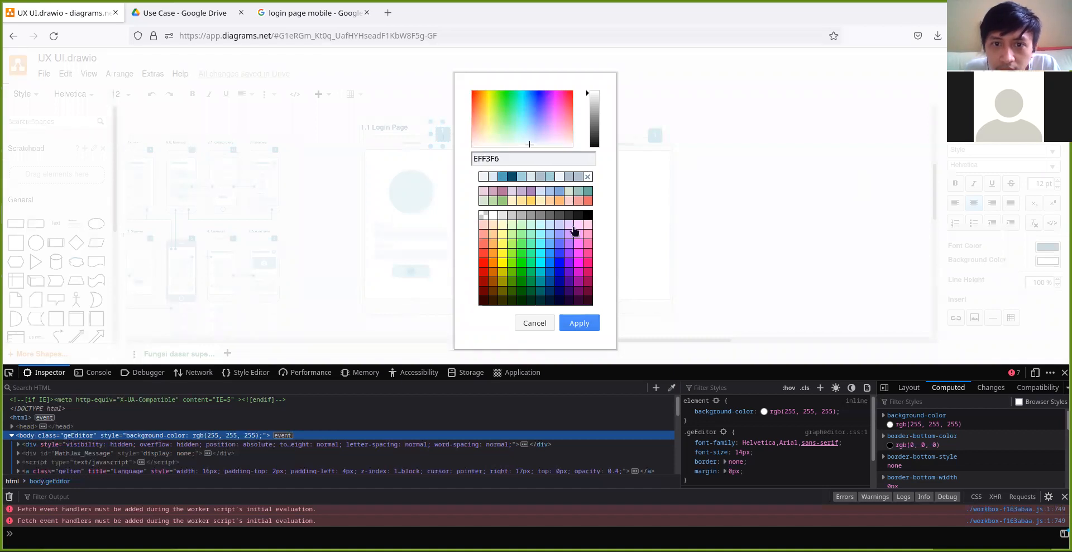
left_click(534, 177)
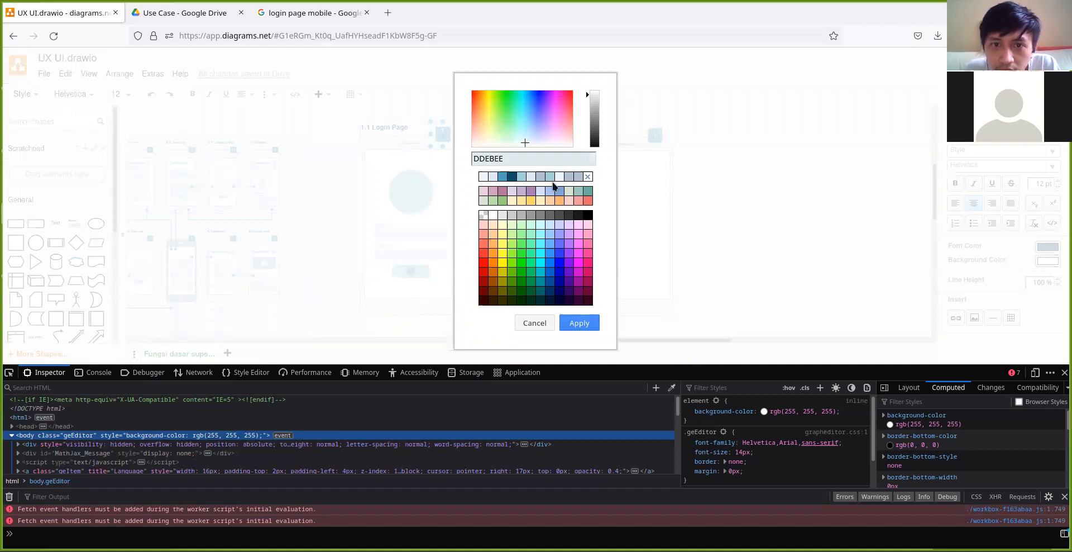
left_click(579, 323)
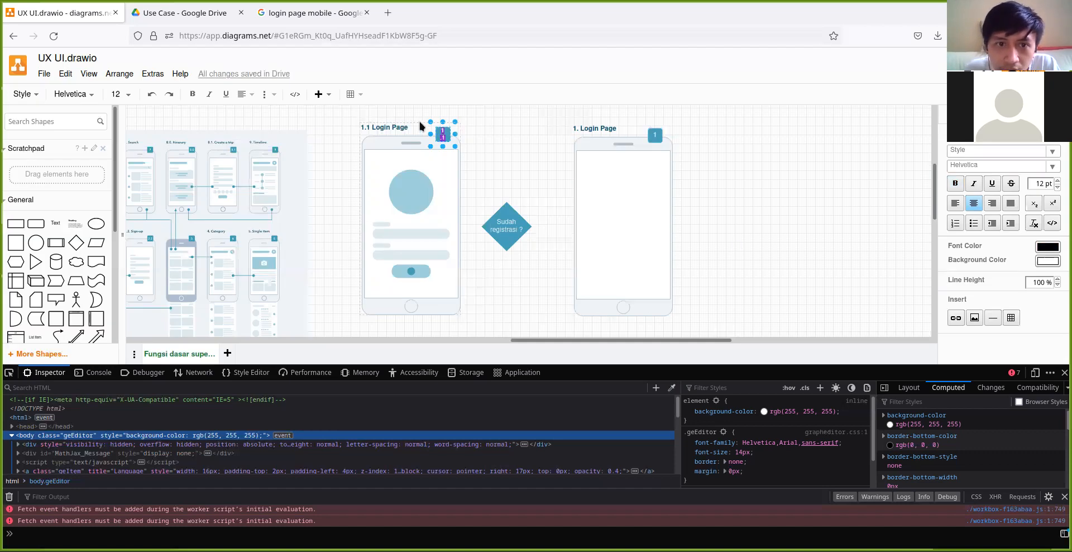
Try to set the font size of the first phone's 1.1 badge number to 111 pt.
scroll(457, 134, "up", 2)
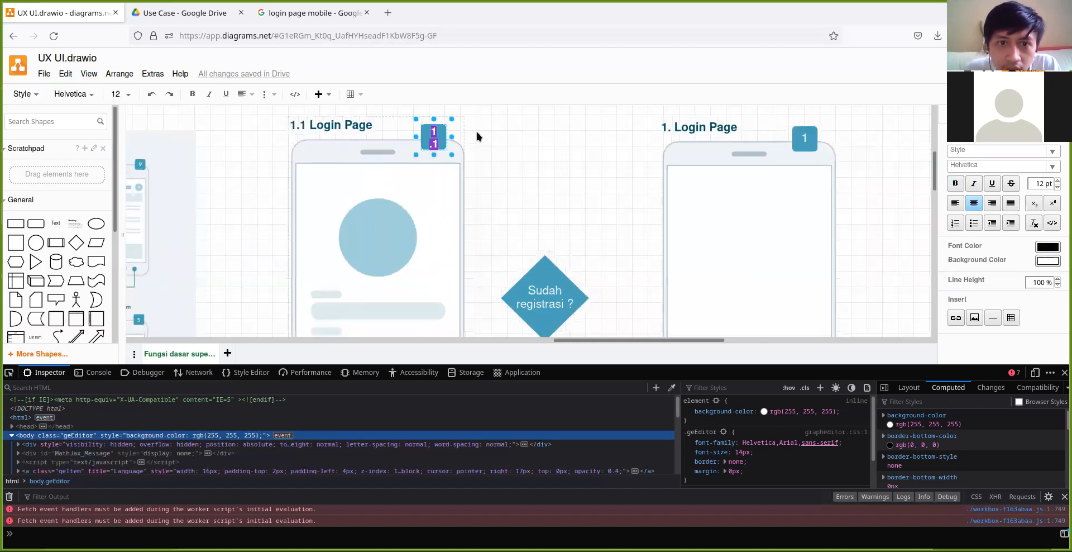
left_click(473, 134)
left_click(435, 132)
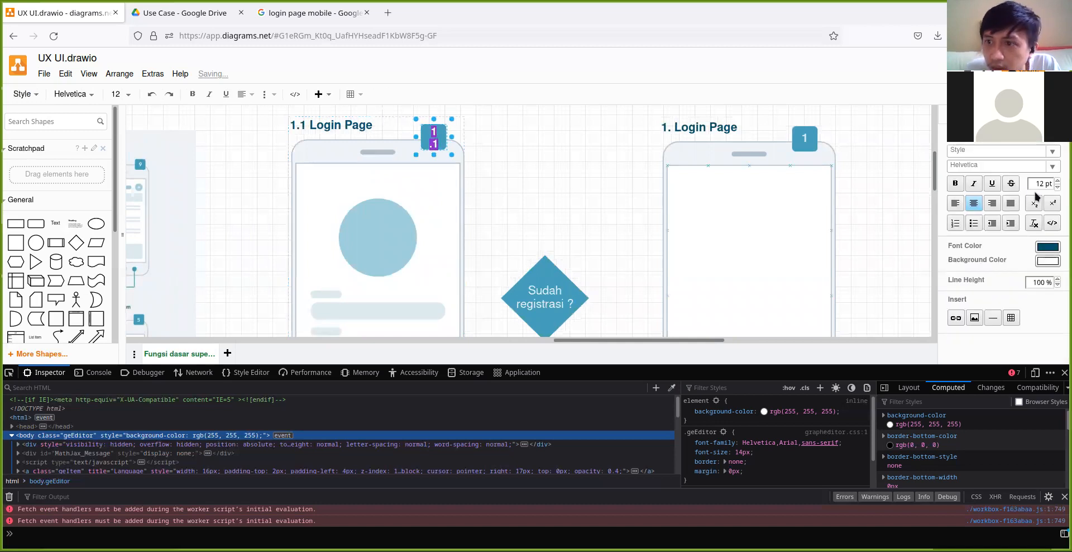
left_click(1042, 182)
left_click(1057, 186)
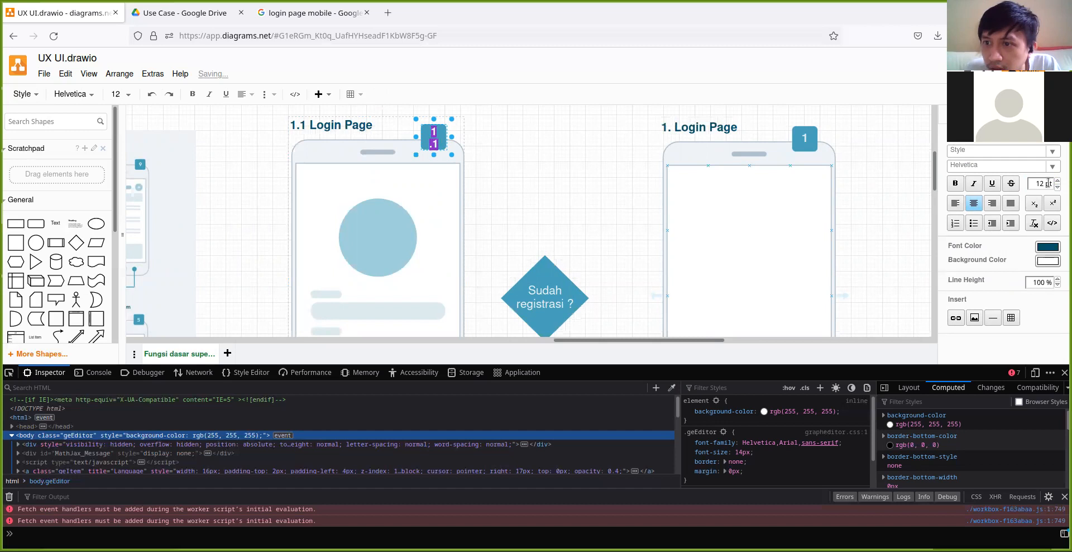
left_click_drag(1044, 184, 1024, 185)
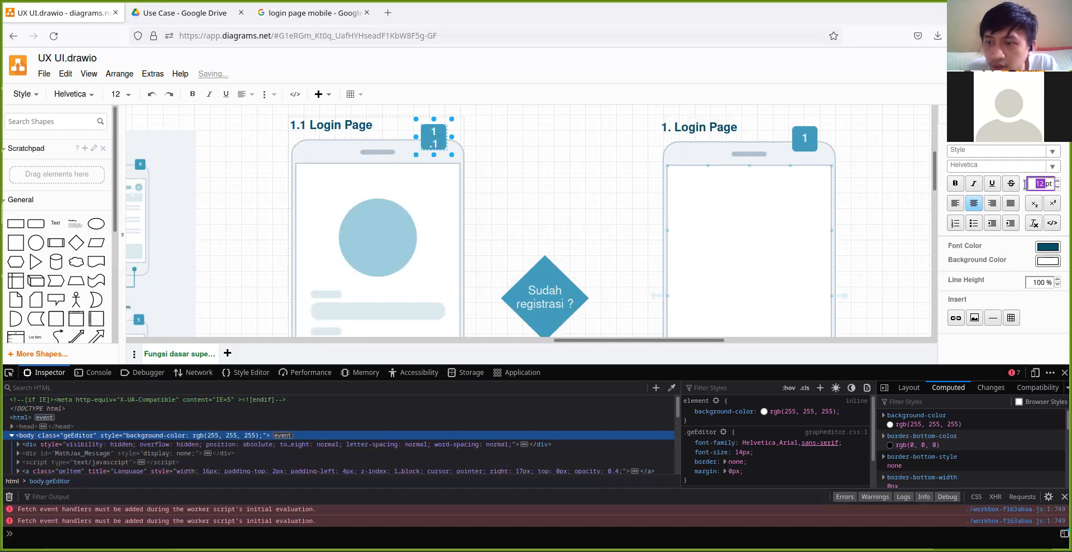
type("11")
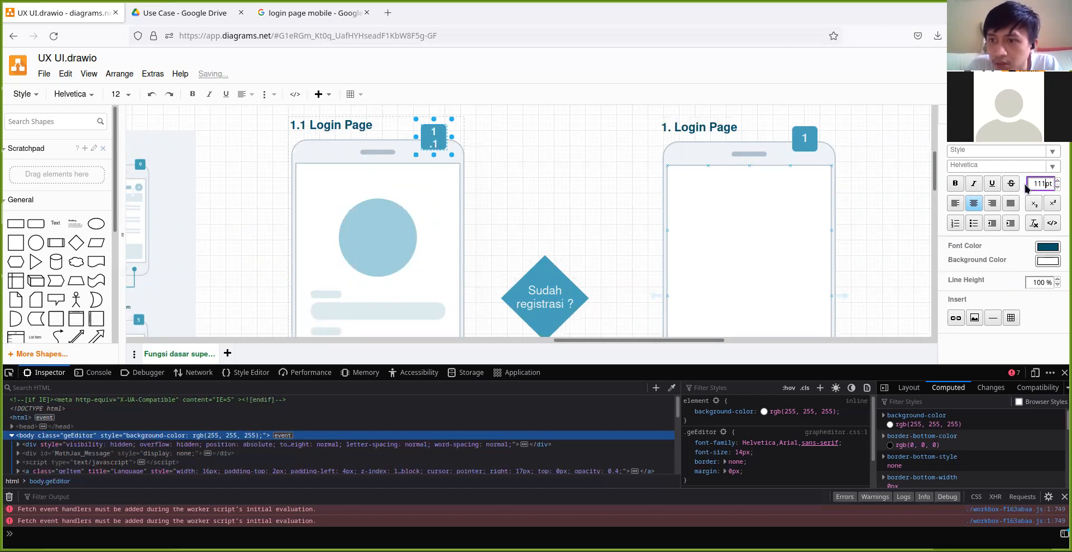
type("1")
key("Return")
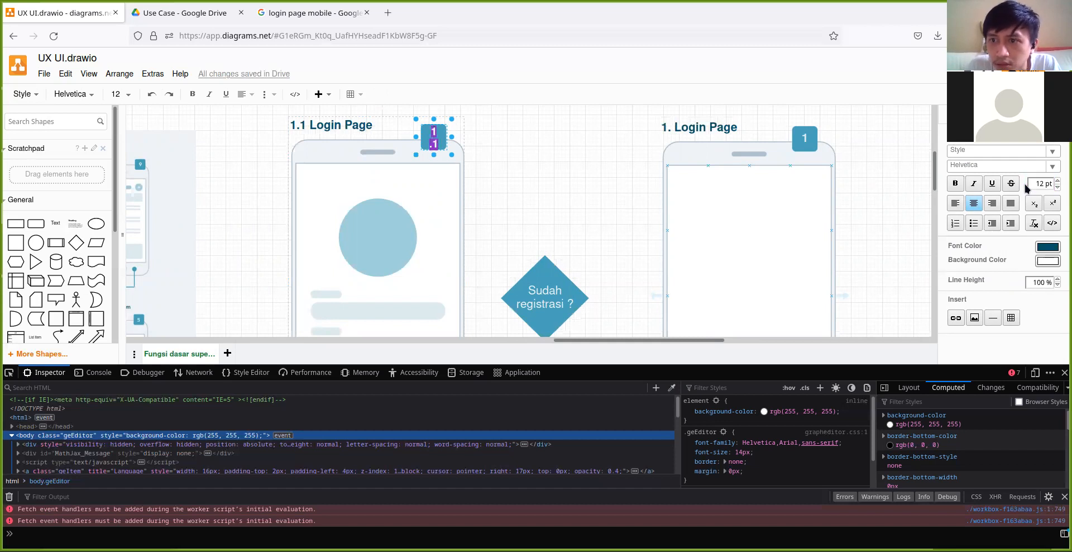
left_click(486, 141)
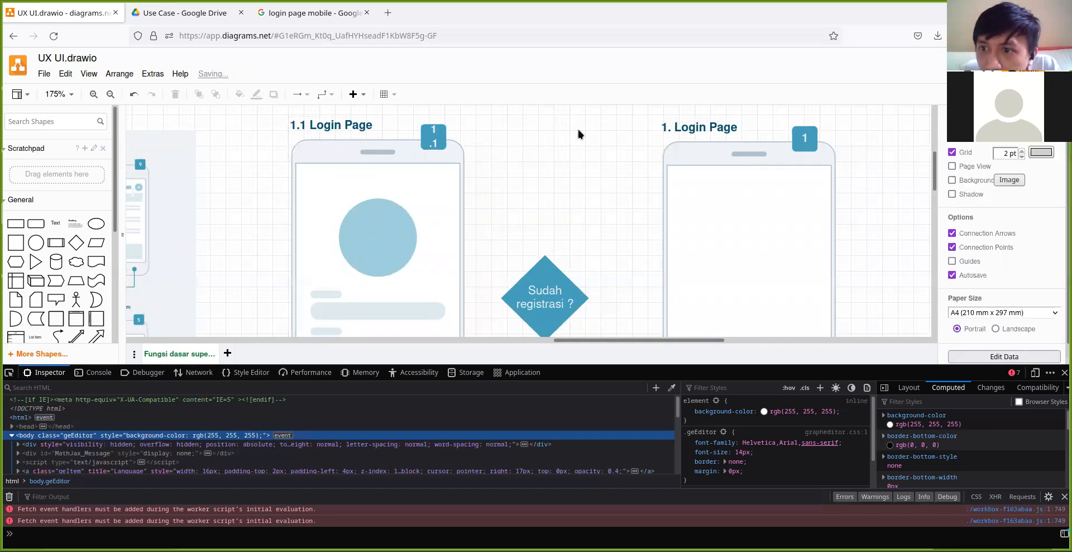
Try to adjust the font size of the first phone's 1.1 badge number in single-point increments.
left_click(435, 136)
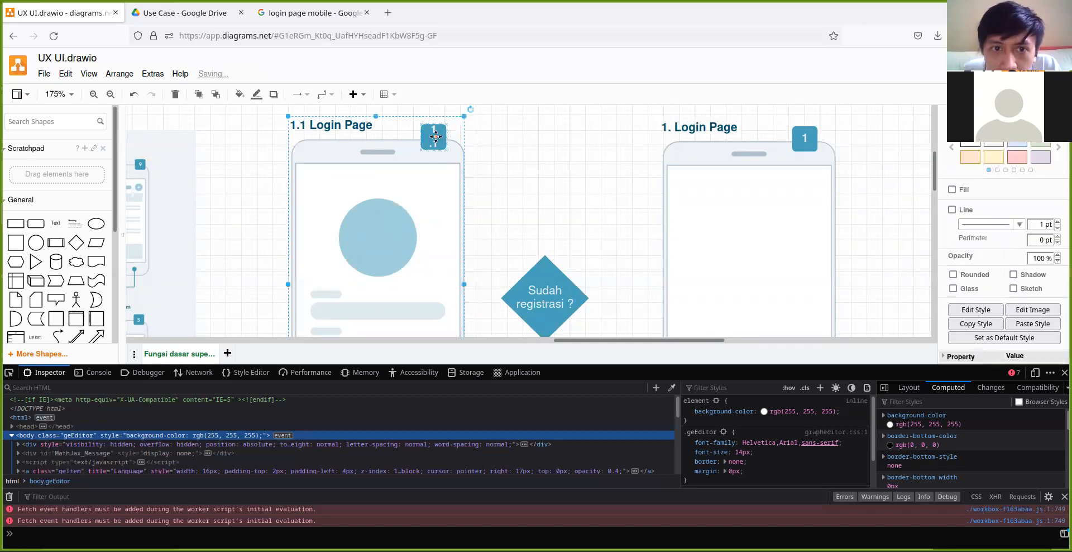
double_click(436, 136)
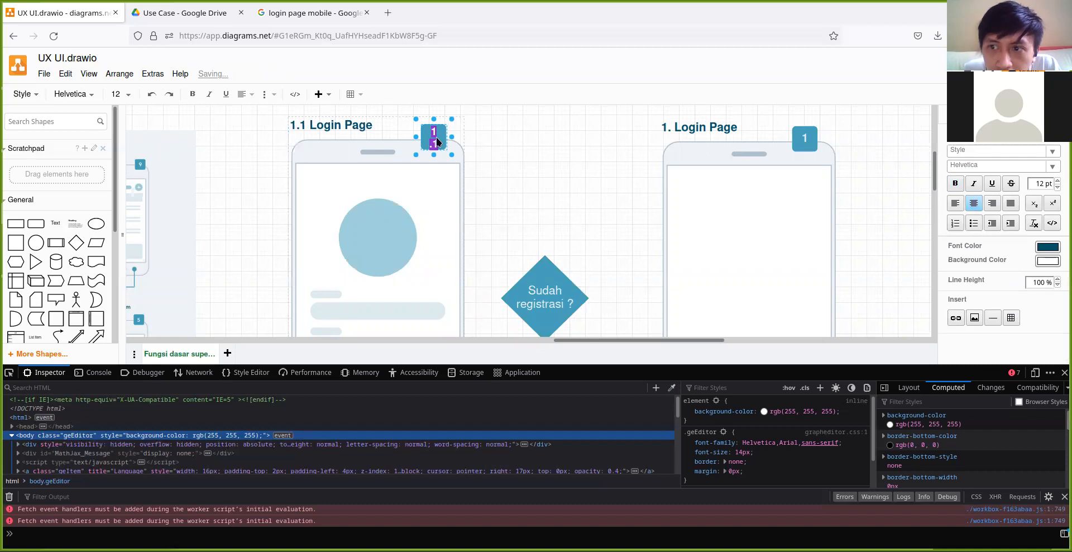
left_click(1057, 181)
left_click(1057, 181)
left_click(1057, 188)
left_click(1058, 188)
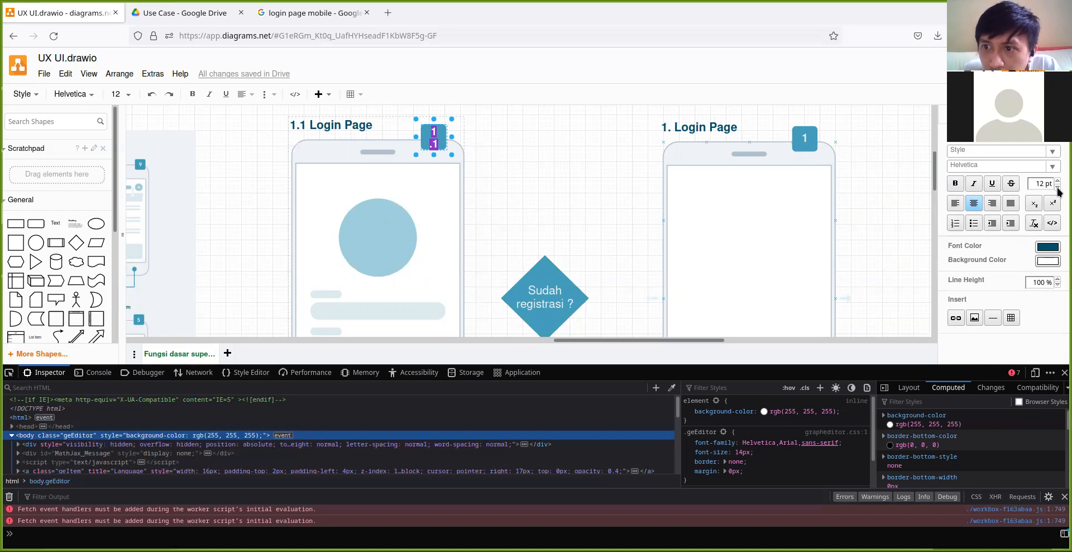
left_click(594, 156)
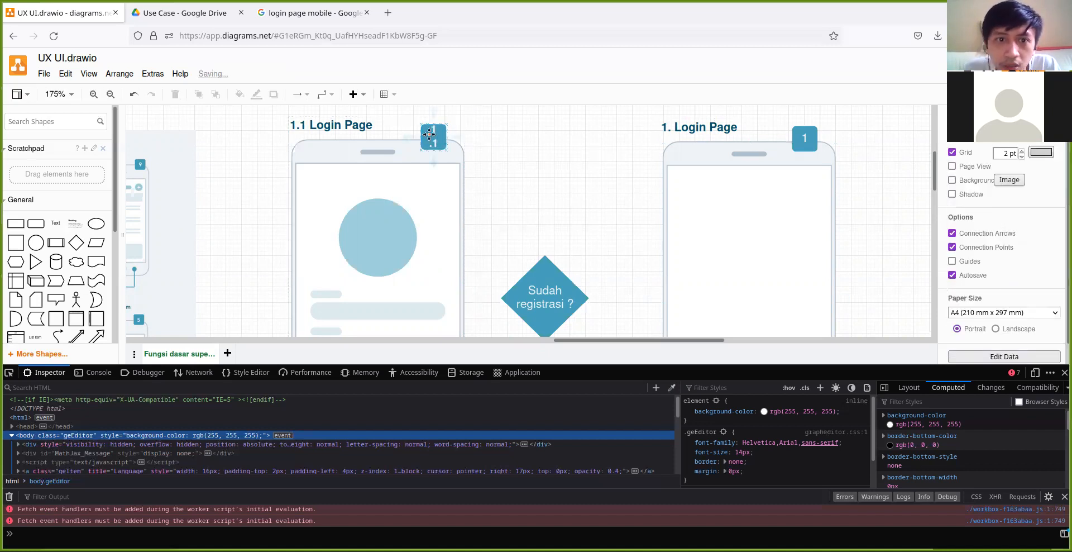
Enlarge the first phone's number badge and tidy its text so that 1.1 sits on one line.
left_click(429, 134)
double_click(445, 142)
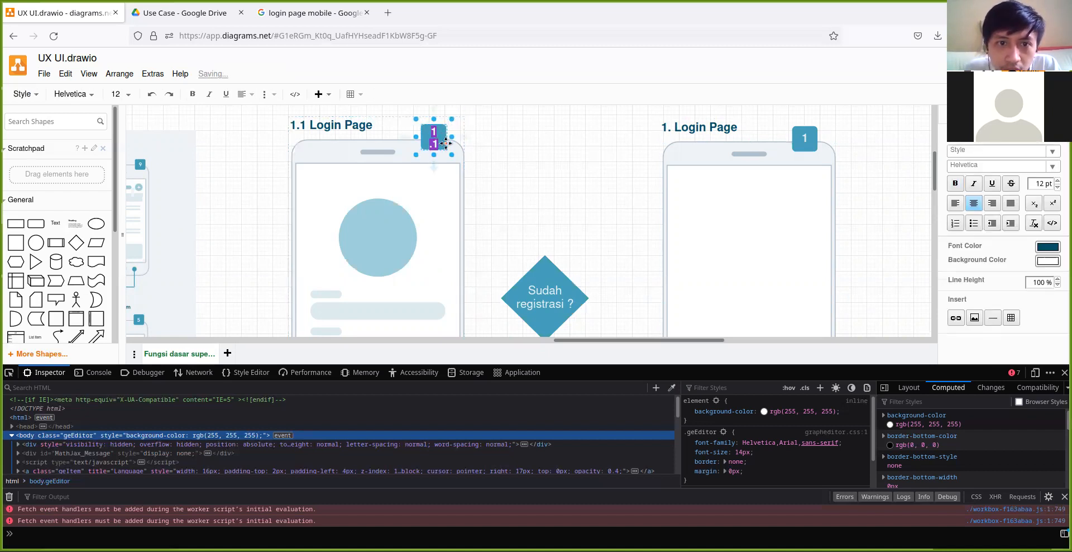
mouse_move(452, 155)
left_mouse_down()
mouse_move(512, 179)
mouse_move(459, 162)
left_mouse_up()
double_click(438, 145)
key("Left")
key("Right")
key("BackSpace")
left_click(514, 165)
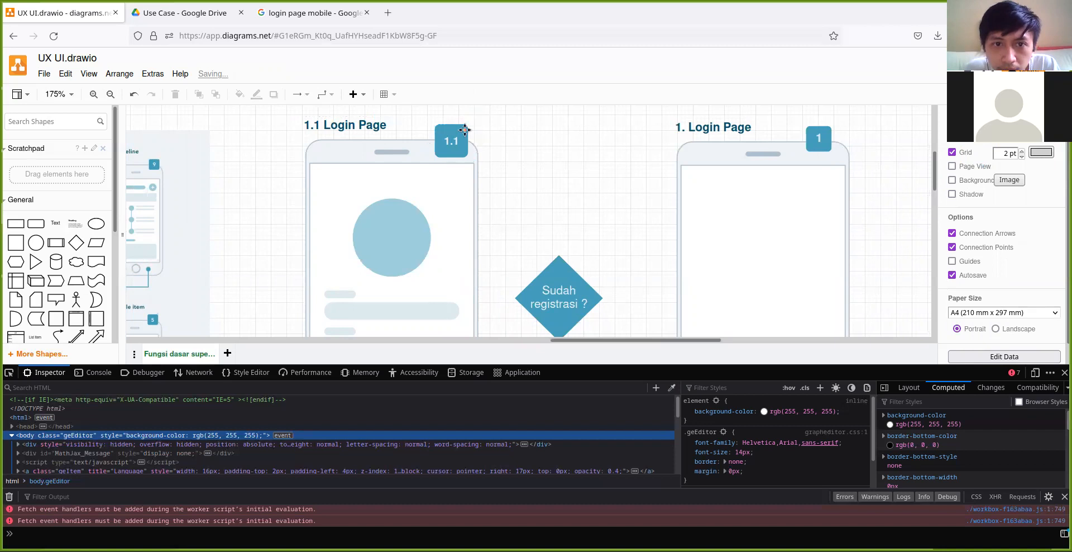
Move the enlarged 1.1 badge slightly up and to the left at the first phone's upper corner.
left_click(464, 129)
left_click(503, 149)
double_click(453, 134)
left_click_drag(452, 130, 445, 128)
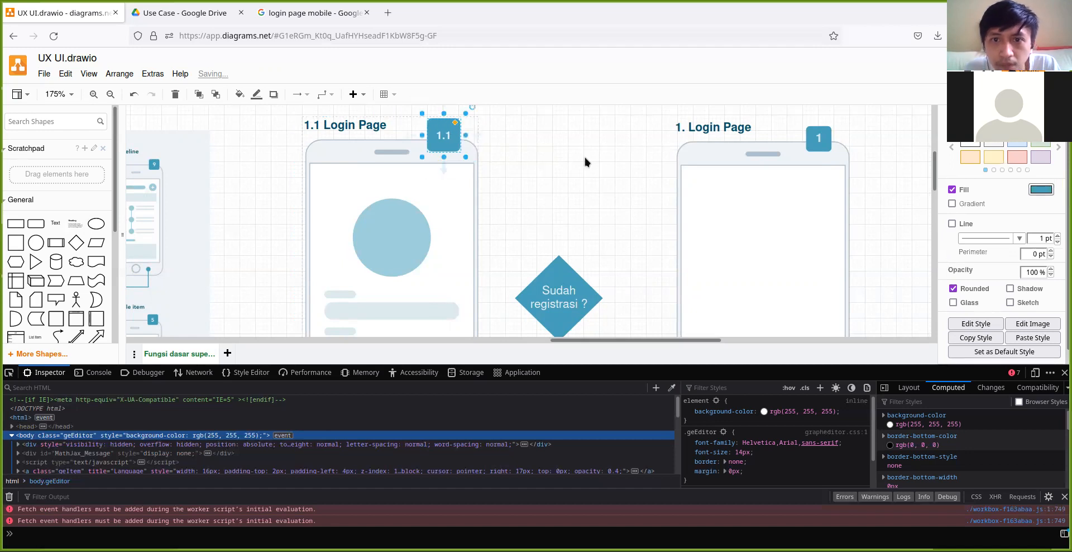
left_click(585, 156)
Delete the second phone mockup, the blank one titled "1. Login Page", with its title and number badge.
scroll(609, 176, "down", 2)
left_click_drag(591, 175, 517, 142)
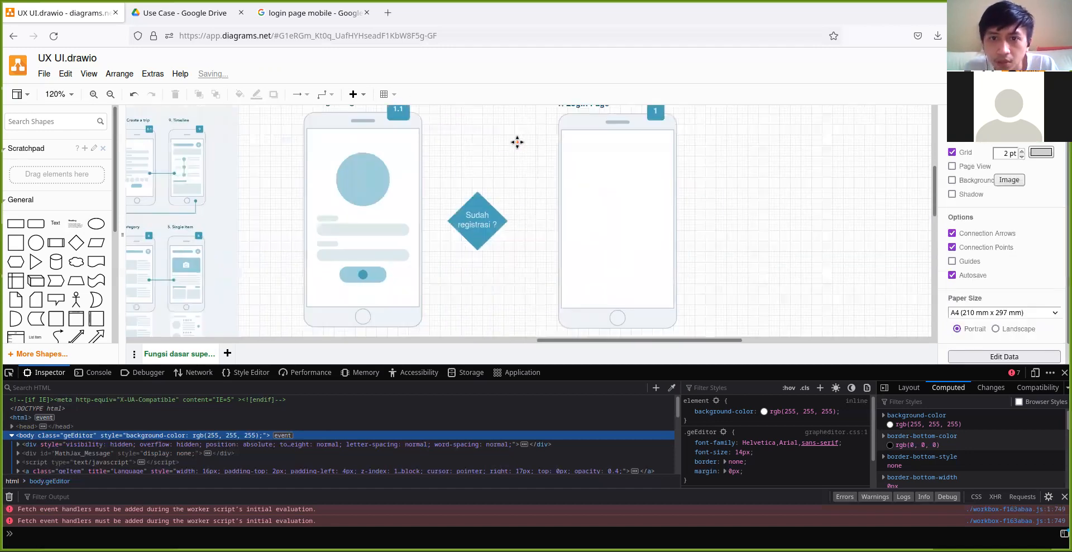
scroll(517, 142, "down", 1)
scroll(538, 128, "up", 1)
left_click_drag(539, 110, 682, 321)
mouse_move(682, 322)
left_mouse_down()
mouse_move(678, 297)
mouse_move(545, 126)
mouse_move(682, 303)
left_mouse_up()
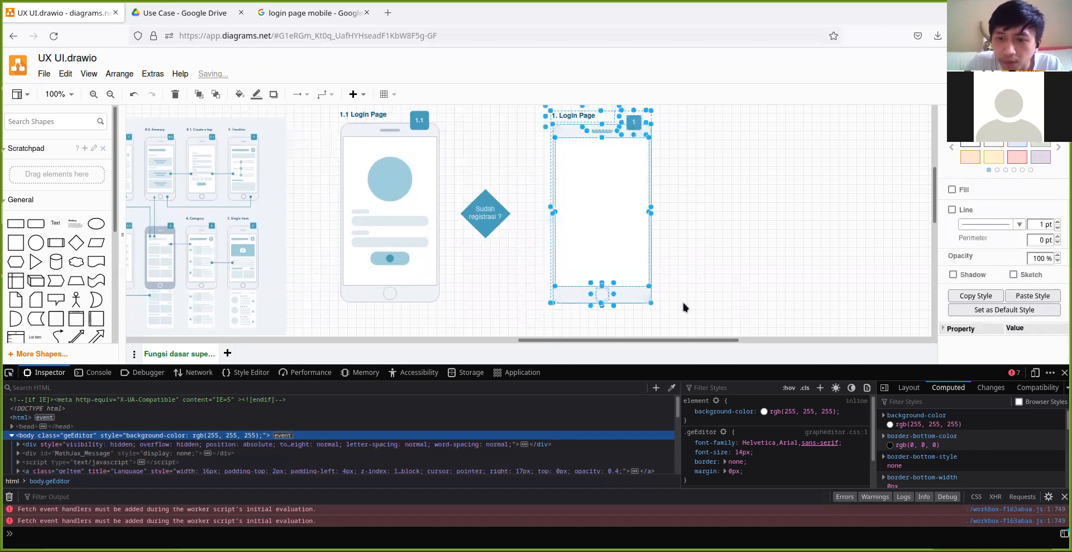
key("Delete")
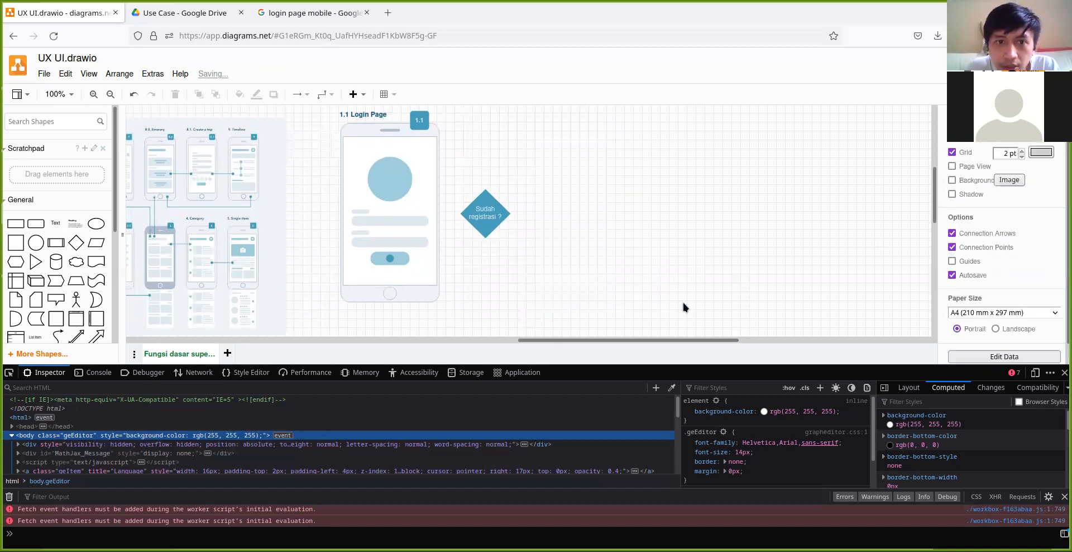
Copy the blank frame of the 1.1 Login Page phone to the other side of the "Sudah registrasi ?" diamond.
left_click(399, 126)
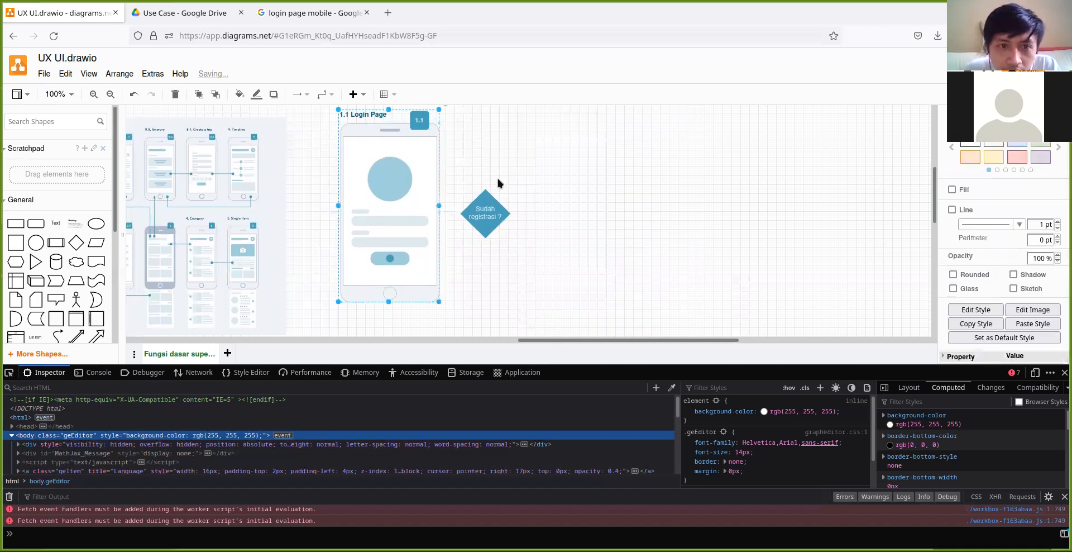
left_click_drag(395, 151, 585, 151)
left_click(683, 129)
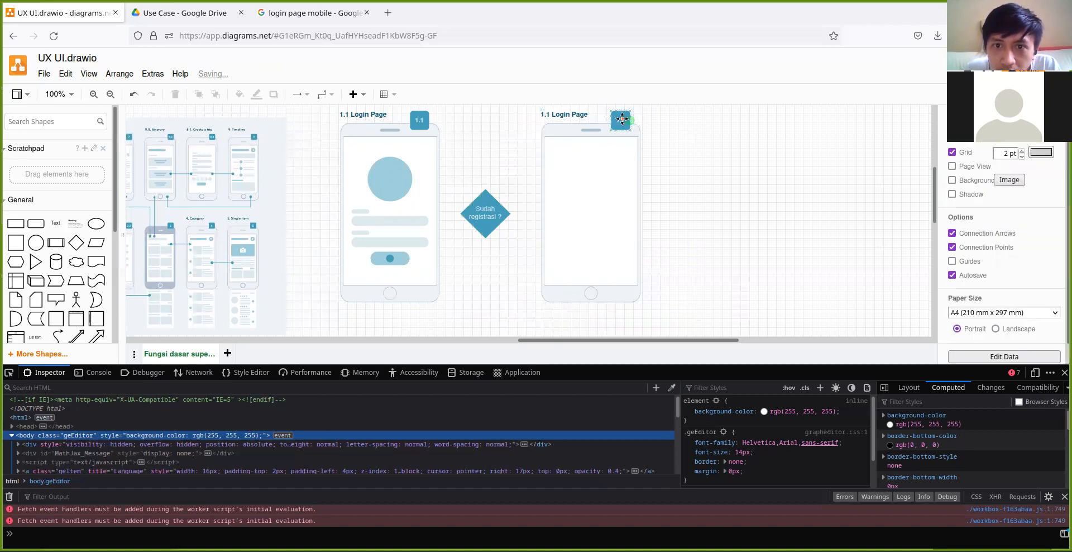
Change the copied phone's number badge to 2.1 and rename its title to "2.1 Login Page".
left_click(621, 119)
double_click(621, 119)
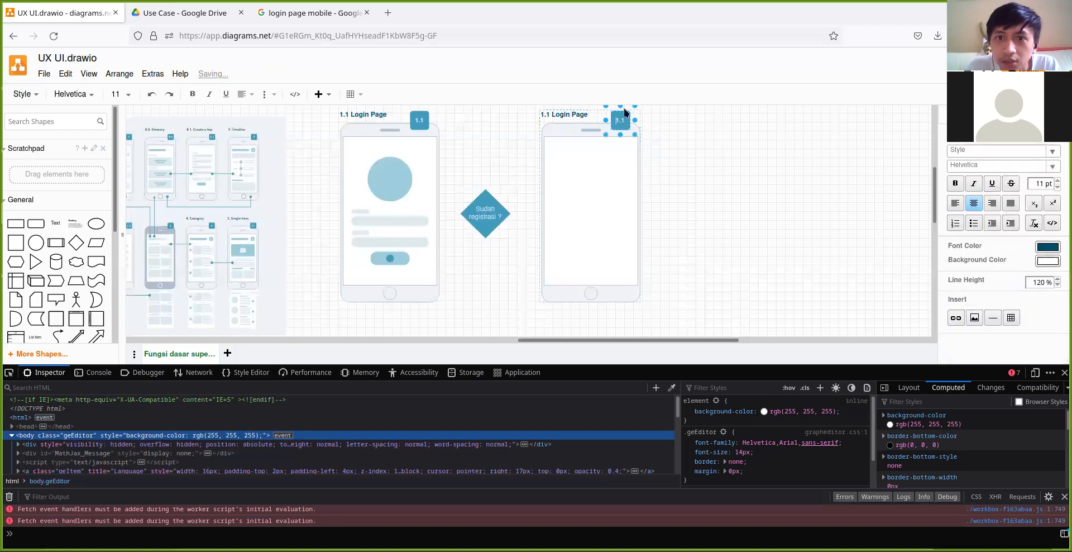
type("2")
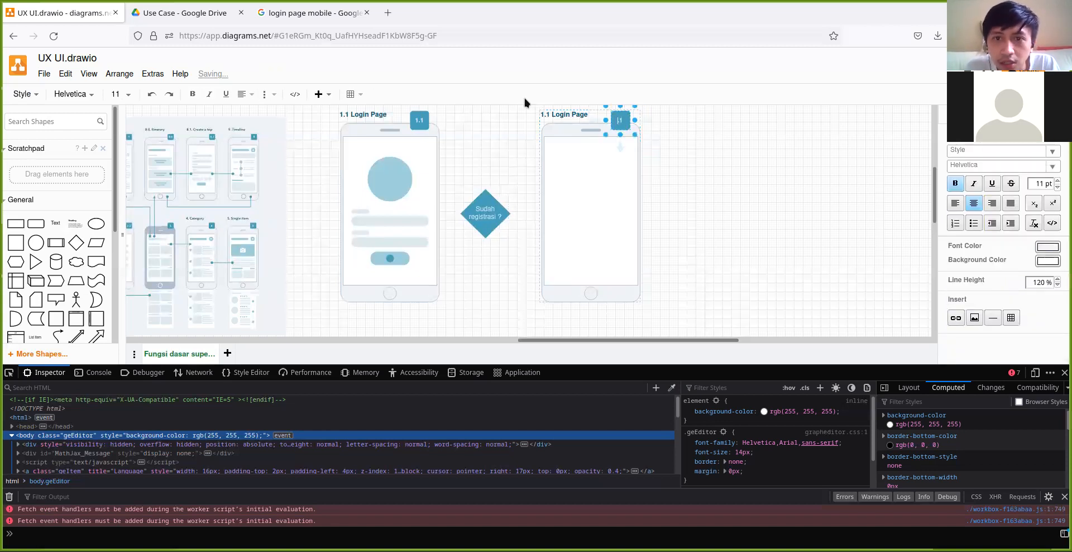
left_click(668, 215)
left_click(551, 115)
double_click(552, 115)
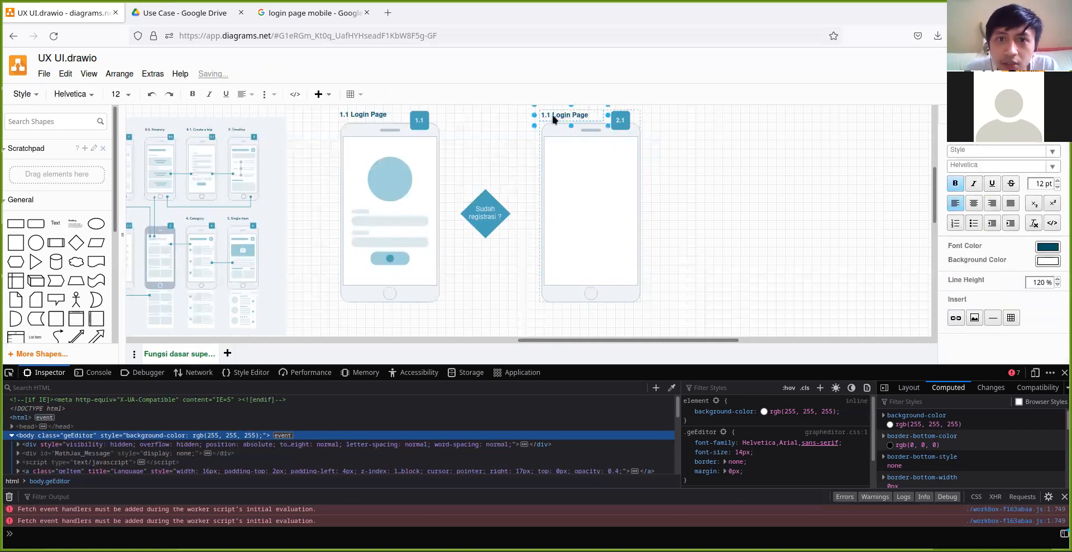
type("2")
left_click(664, 164)
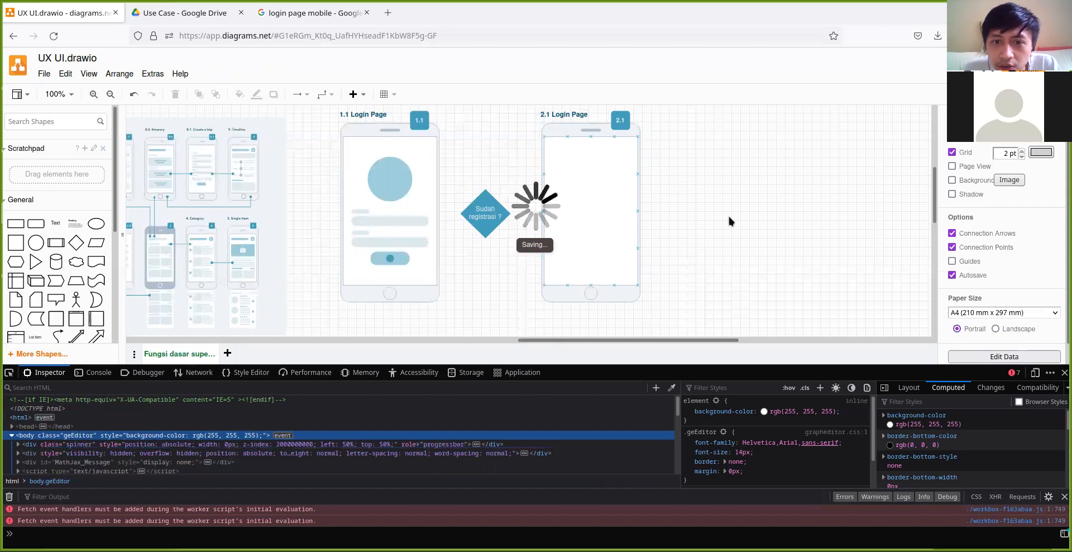
left_click(594, 167)
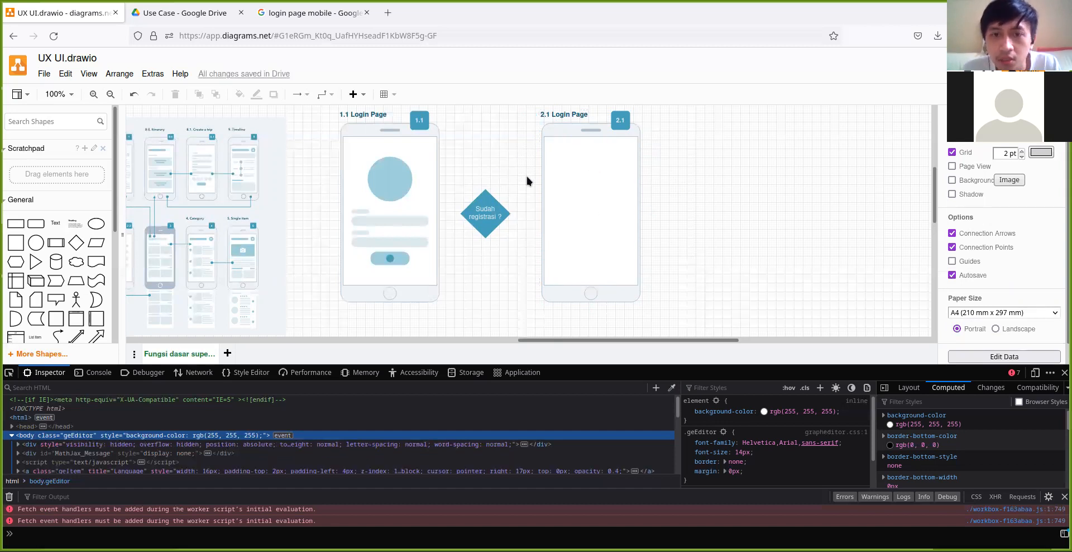
Duplicate the 2.1 Login Page phone and place the copy above the original.
left_click(492, 201)
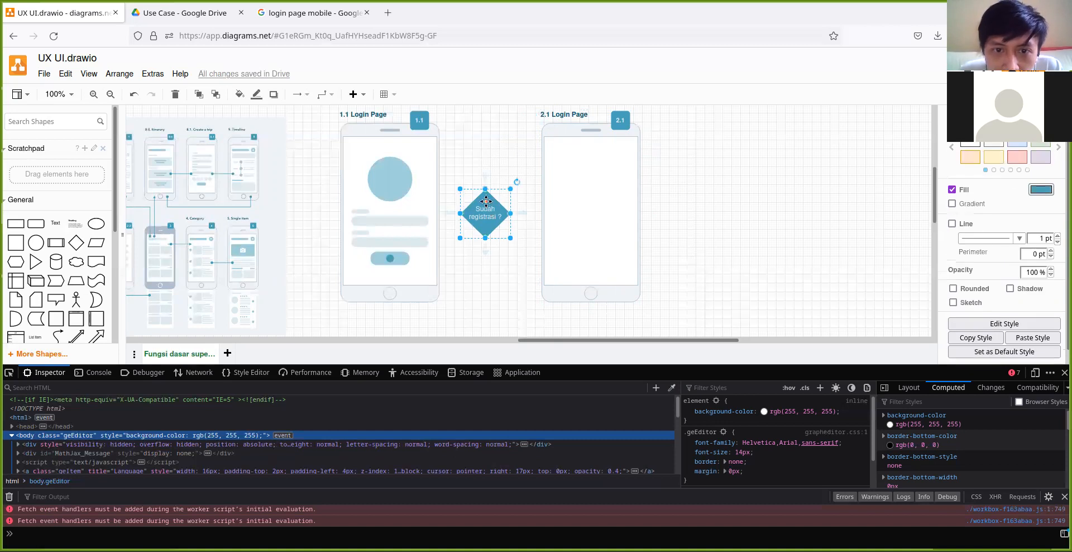
left_click_drag(492, 201, 492, 206)
scroll(668, 187, "down", 4)
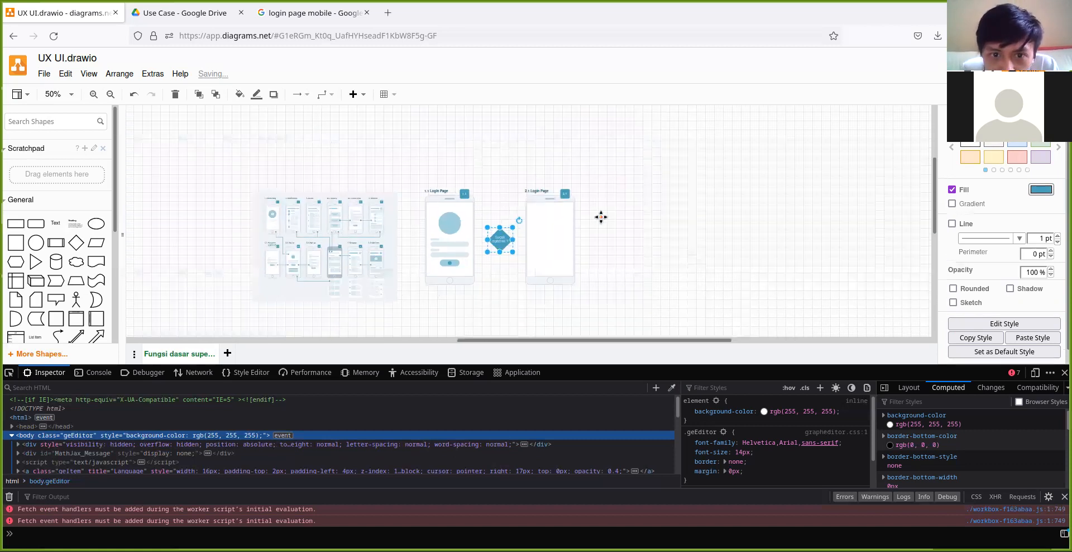
left_click_drag(521, 194, 597, 302)
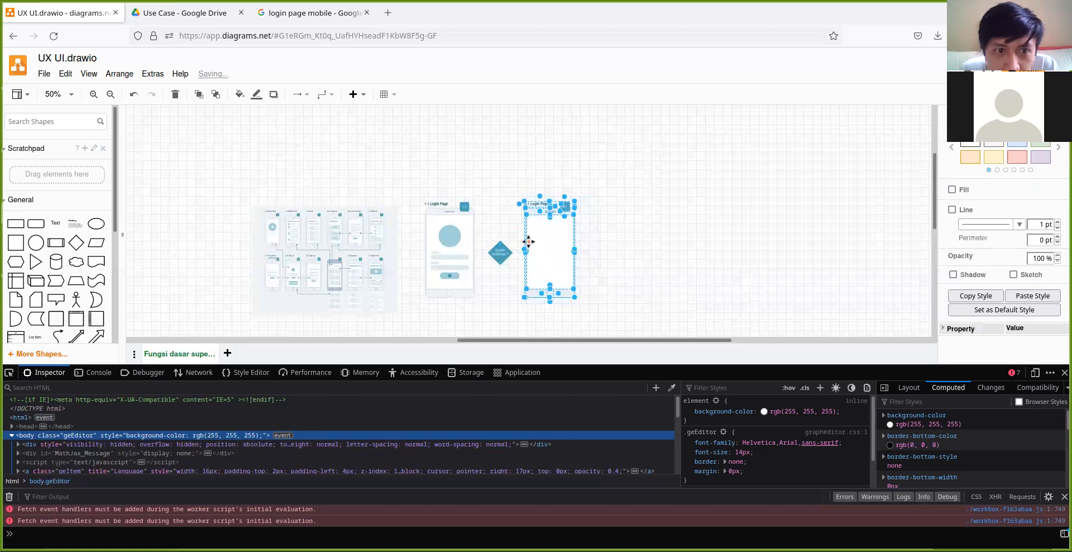
left_click(544, 257)
left_click_drag(546, 254, 548, 135)
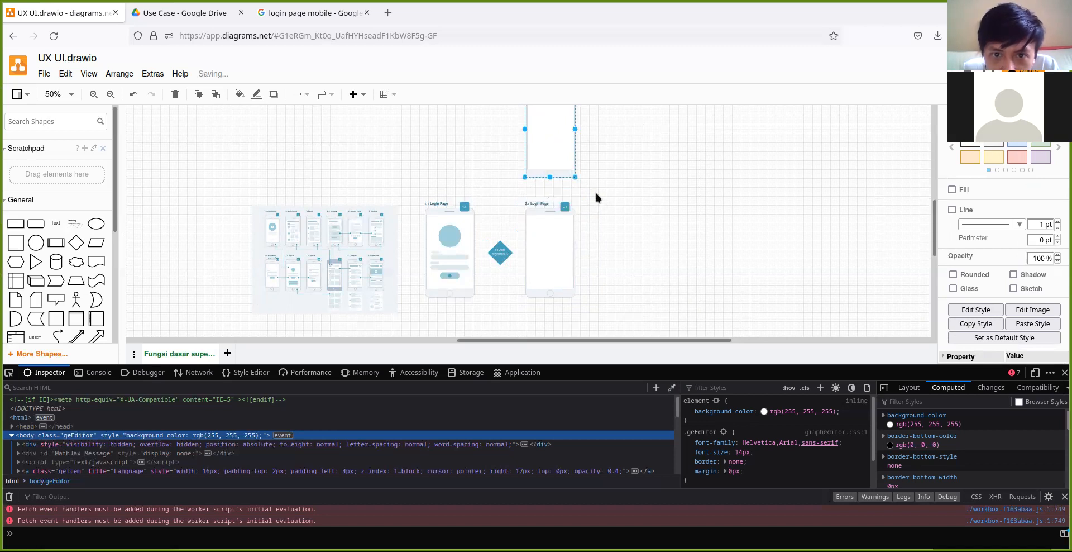
scroll(595, 193, "up", 2)
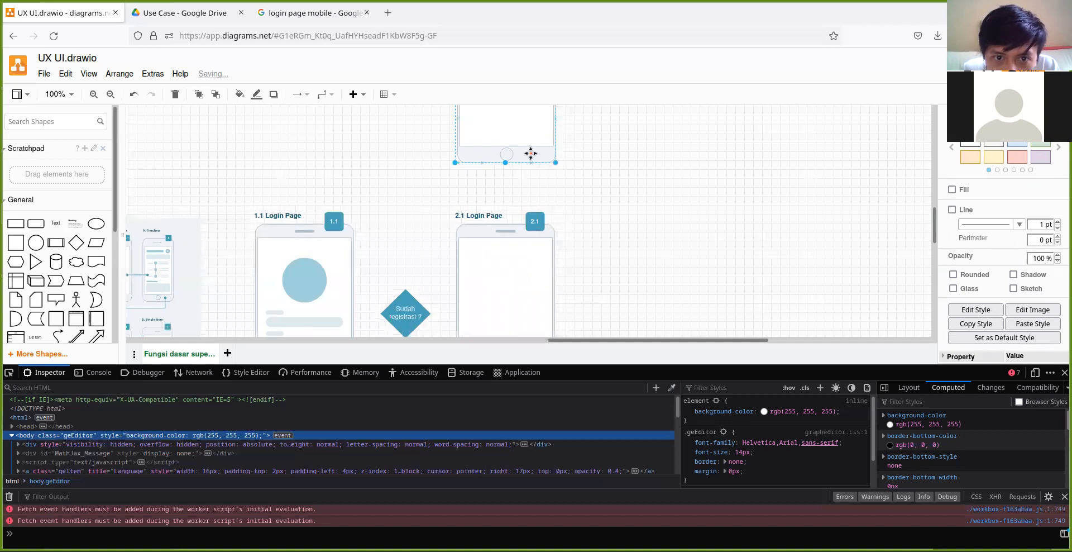
Lower the upper phone copy slightly and align its left edge with the 2.1 Login Page phone.
left_click_drag(552, 158, 578, 171)
key("ctrl+z")
left_click_drag(525, 151, 588, 166)
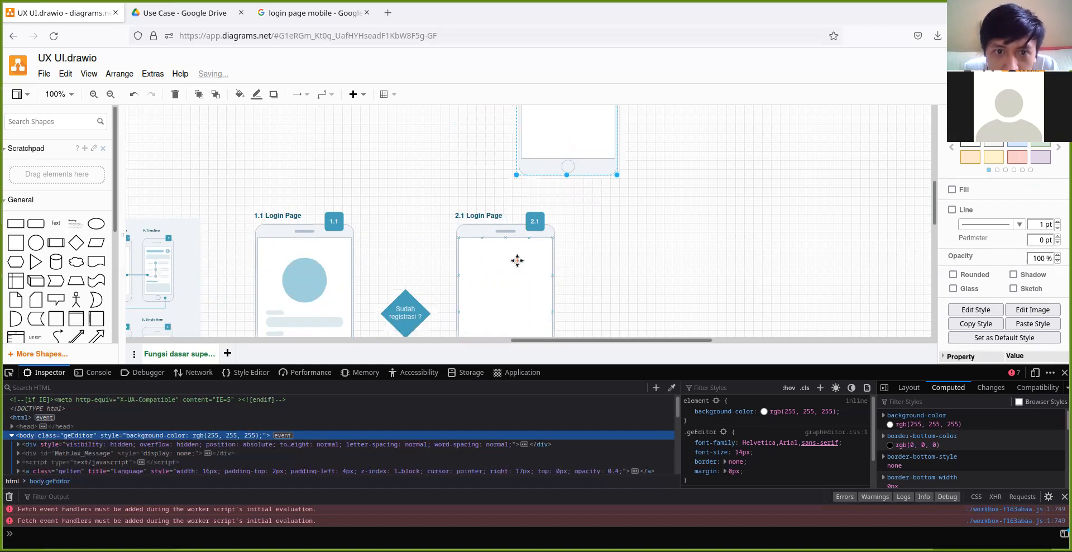
left_click(494, 277)
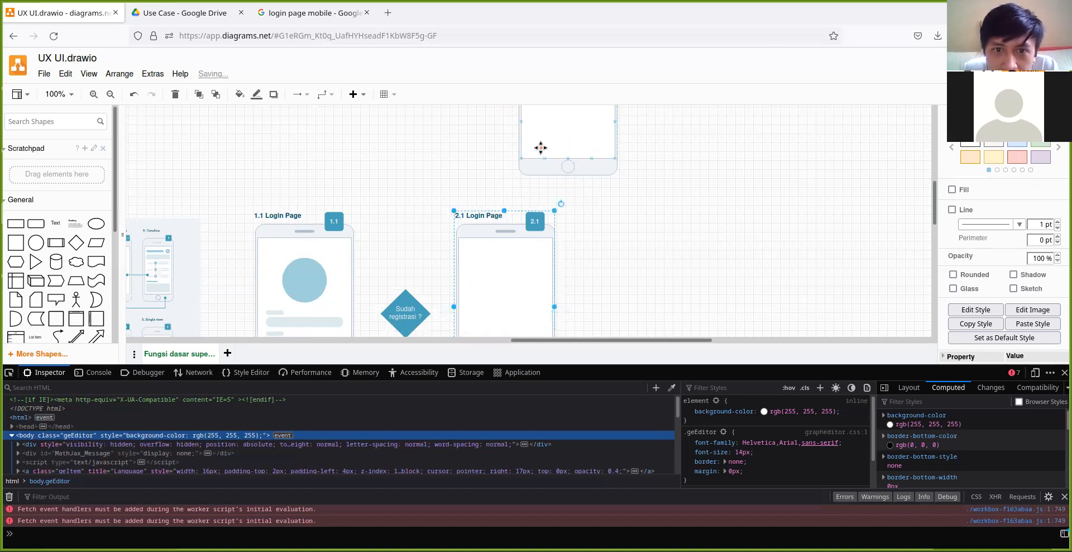
left_click(536, 165, "shift")
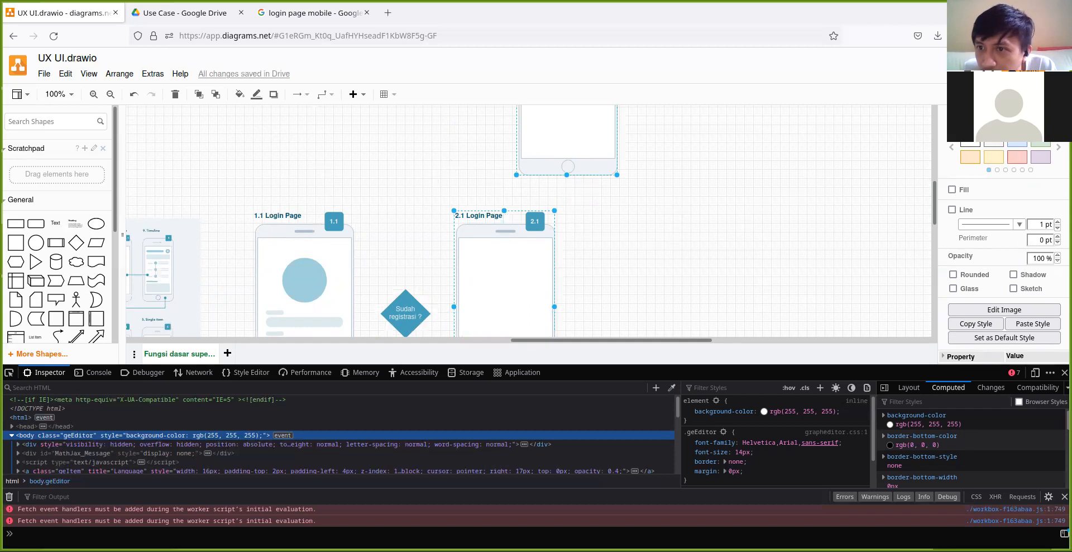
left_click(1047, 115)
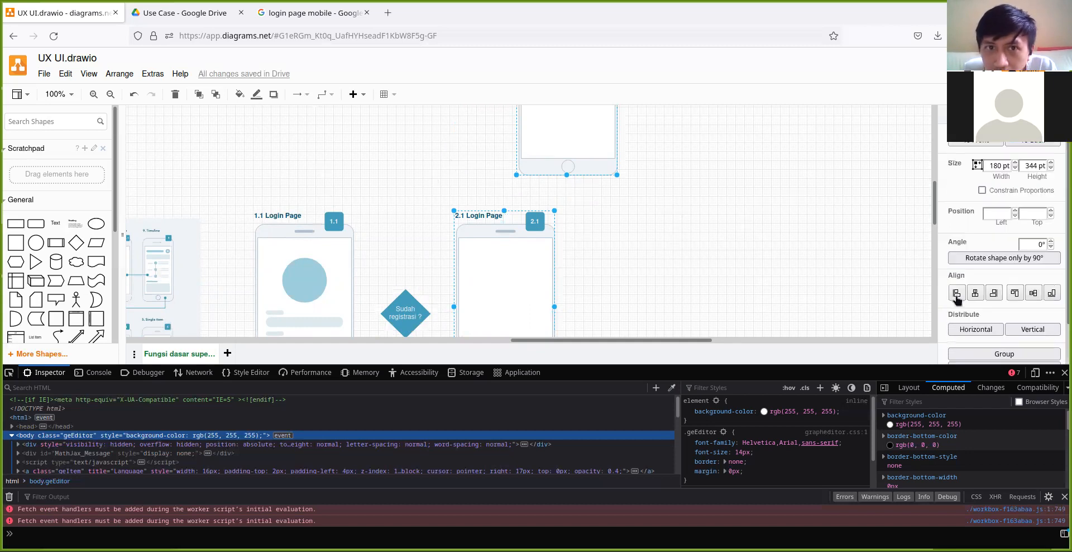
left_click(956, 296)
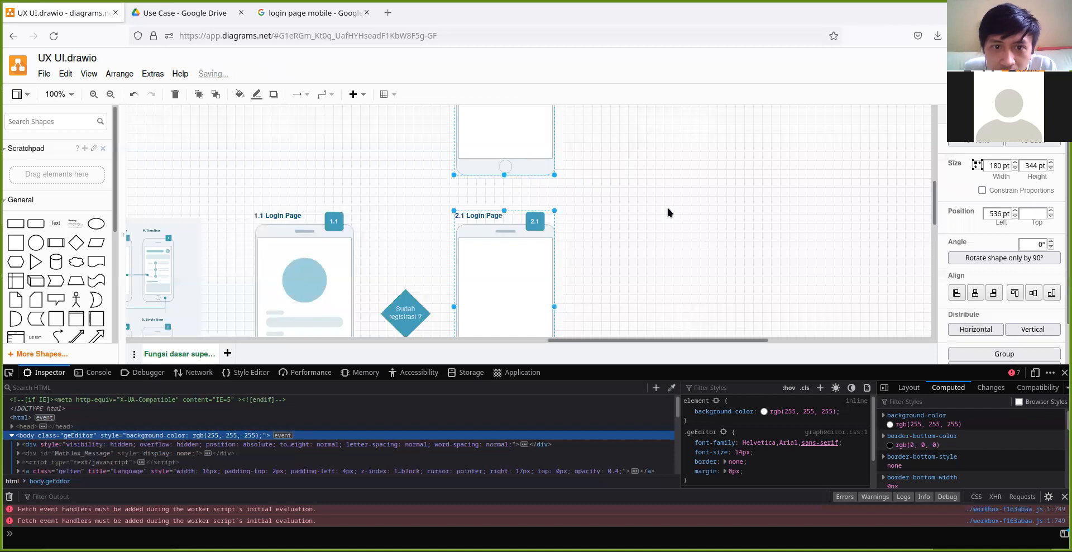
left_click(570, 193)
Rename the upper phone's title to "1.1 Registration Page" and widen its text box to 126 pt so it fits on one line.
scroll(571, 197, "up", 5)
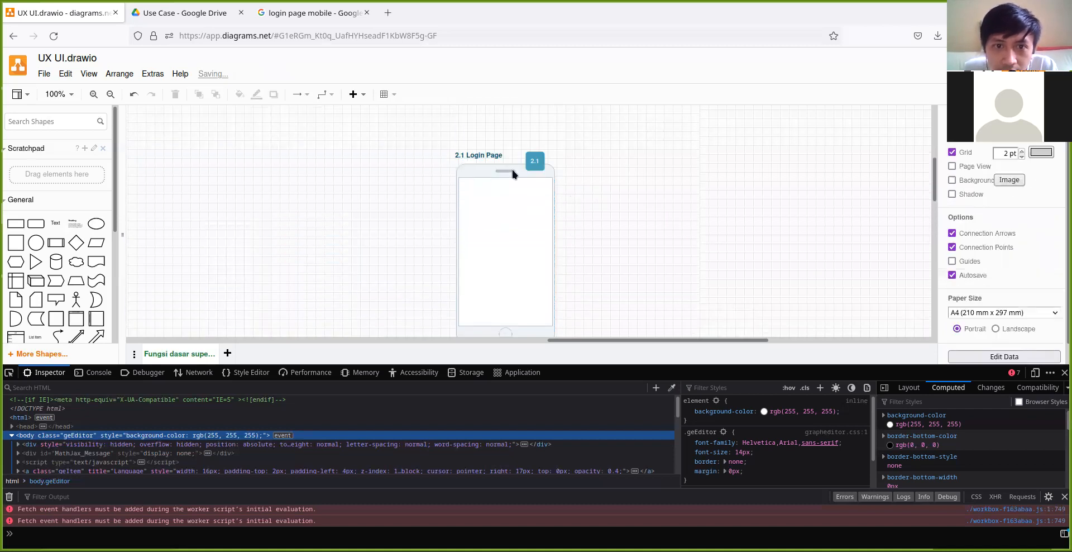
left_click(473, 162)
double_click(472, 161)
left_click(459, 157)
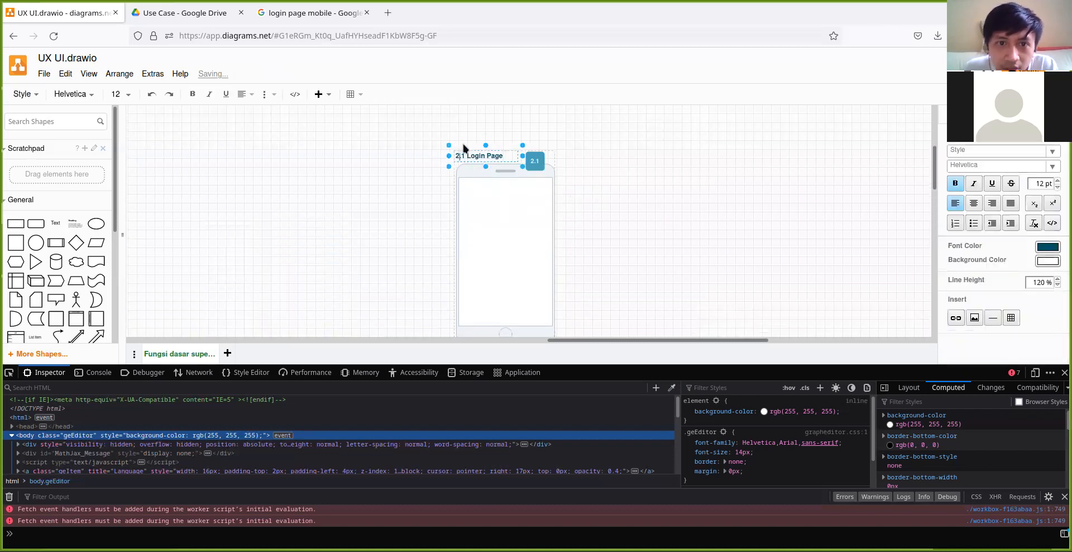
key("BackSpace")
type("1")
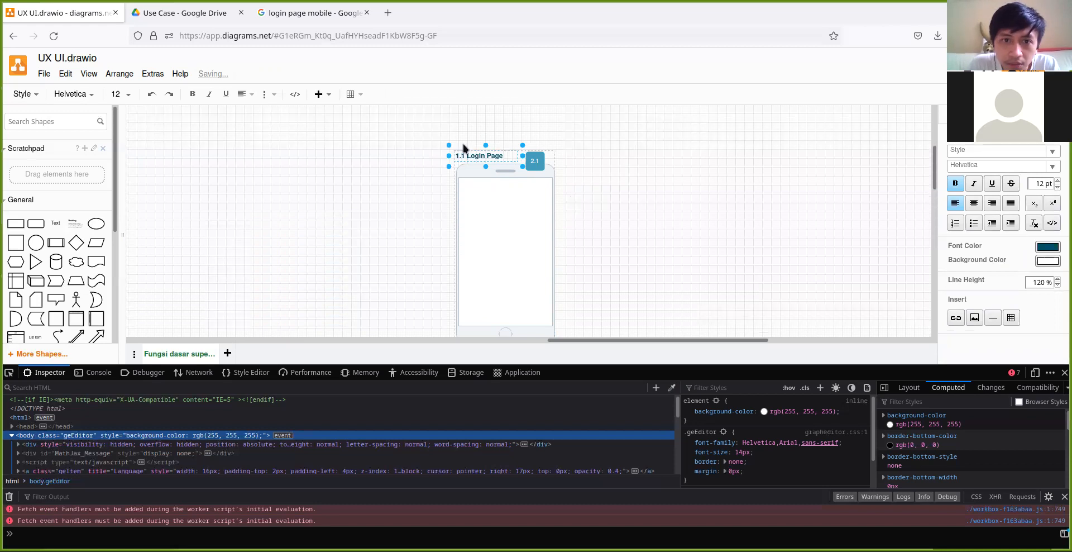
key("shift+Right")
key("shift+Right")
key("shift+Right")
key("shift+Right")
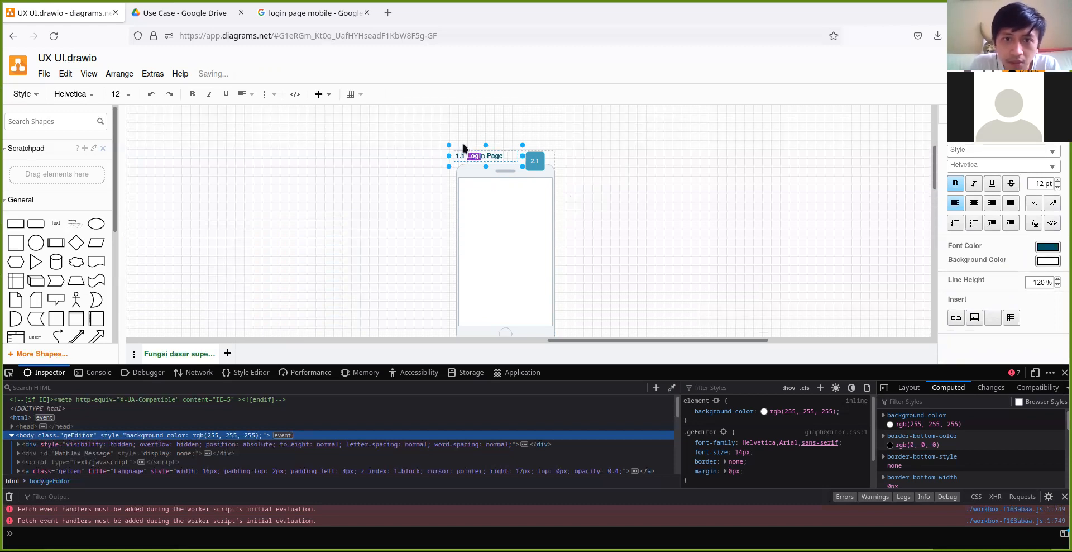
type("Regi")
type("stra")
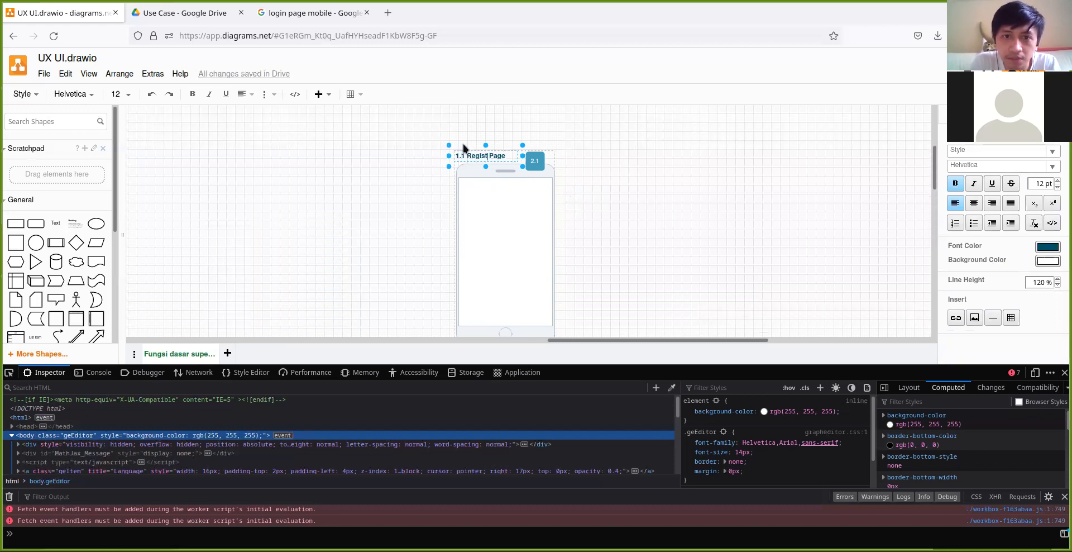
type("tion")
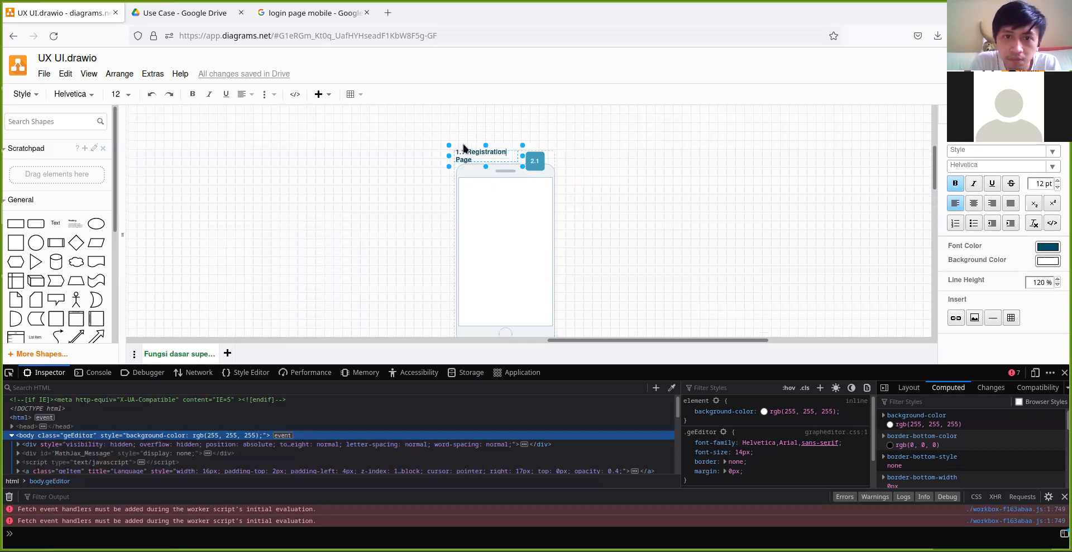
left_click_drag(522, 155, 531, 155)
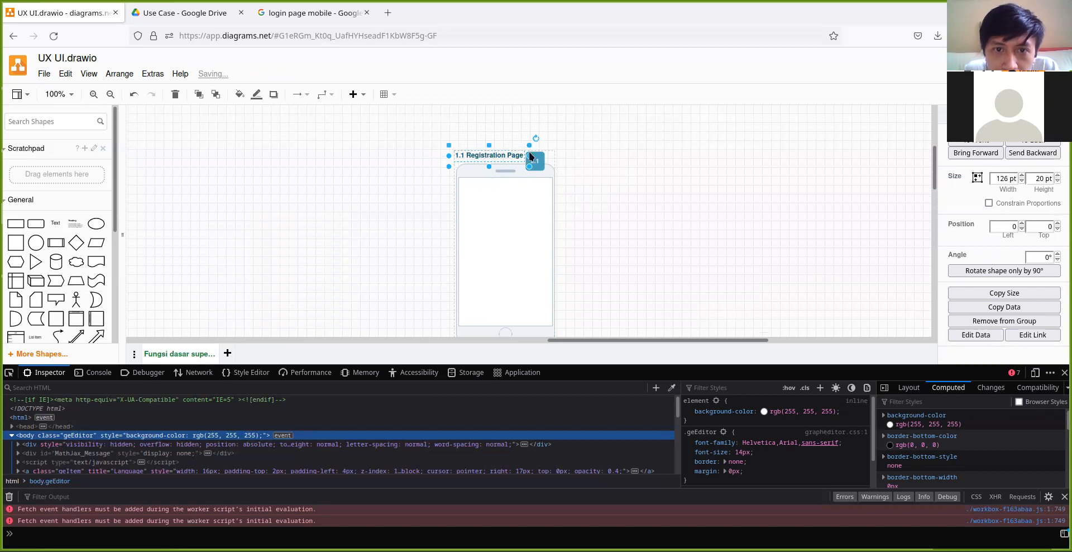
left_click(585, 157)
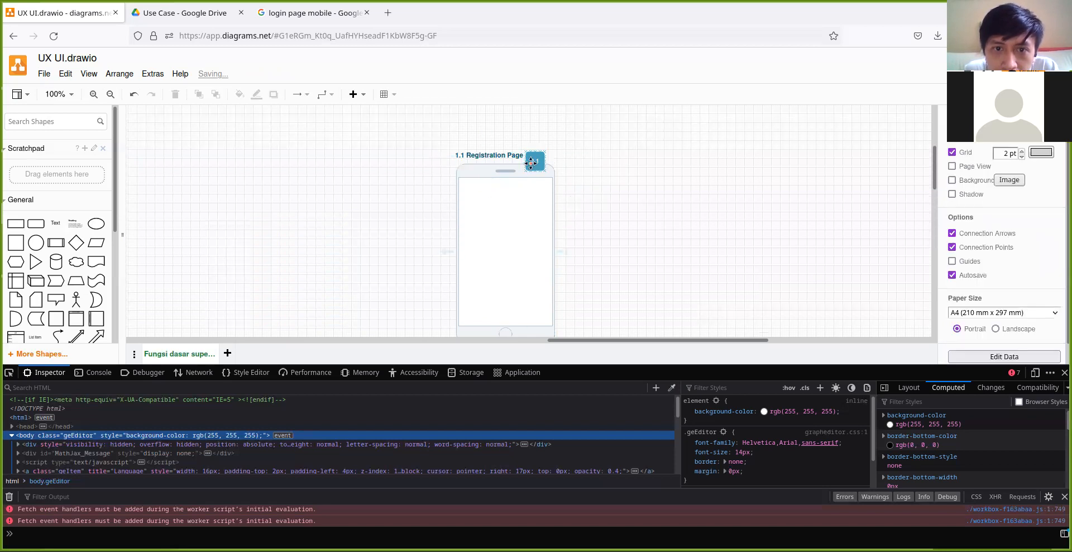
Replace the number on the Registration Page phone's badge with 1.2.
double_click(531, 162)
type("1.2")
left_click(598, 196)
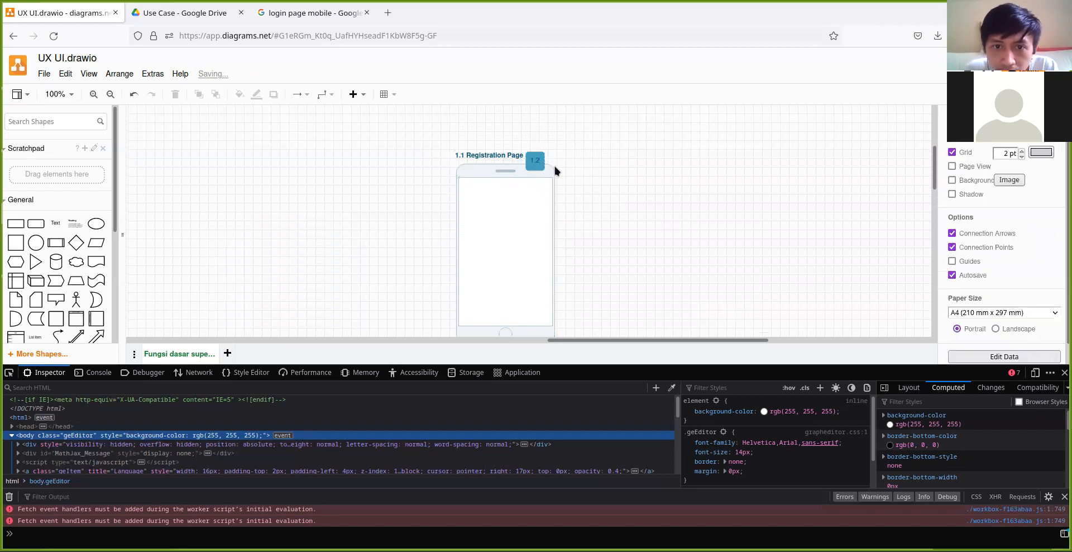
Edit the Registration Page phone's badge again so it reads 1.2 in the original white lettering.
left_click(536, 159)
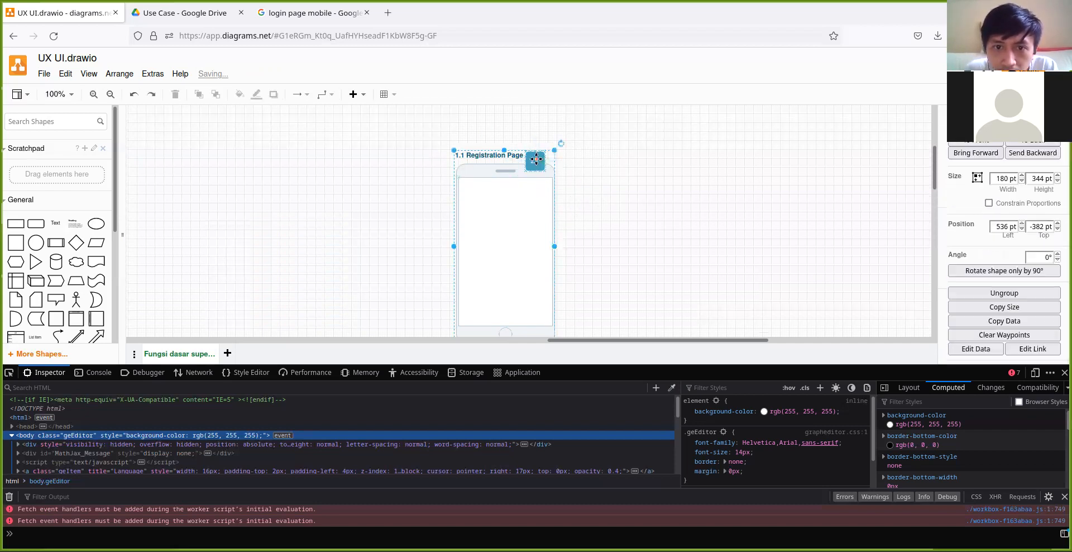
double_click(535, 162)
key("Left")
key("Left")
type("1:")
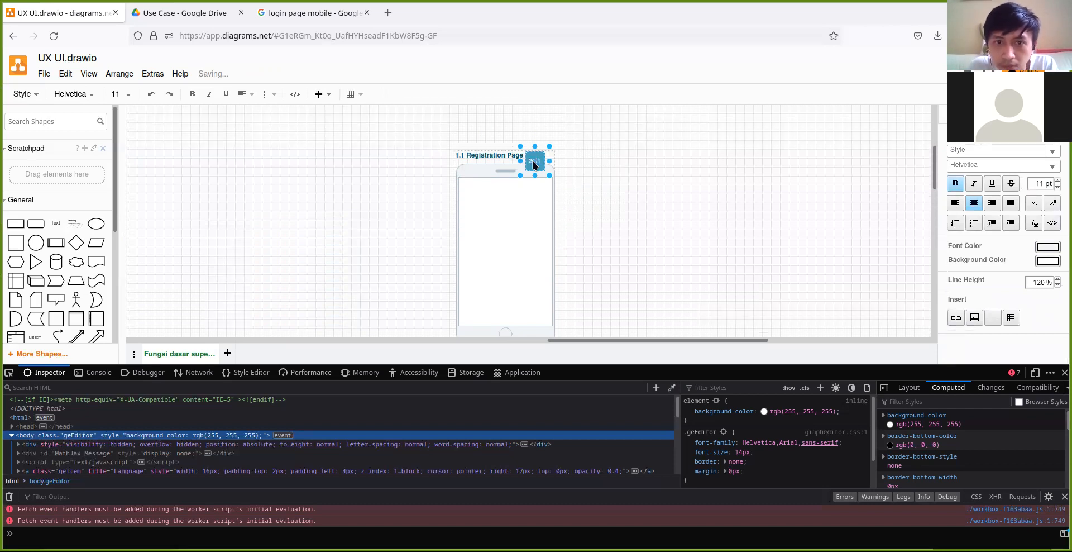
type("2")
key("BackSpace")
key("Left")
key("Left")
key("Left")
key("BackSpace")
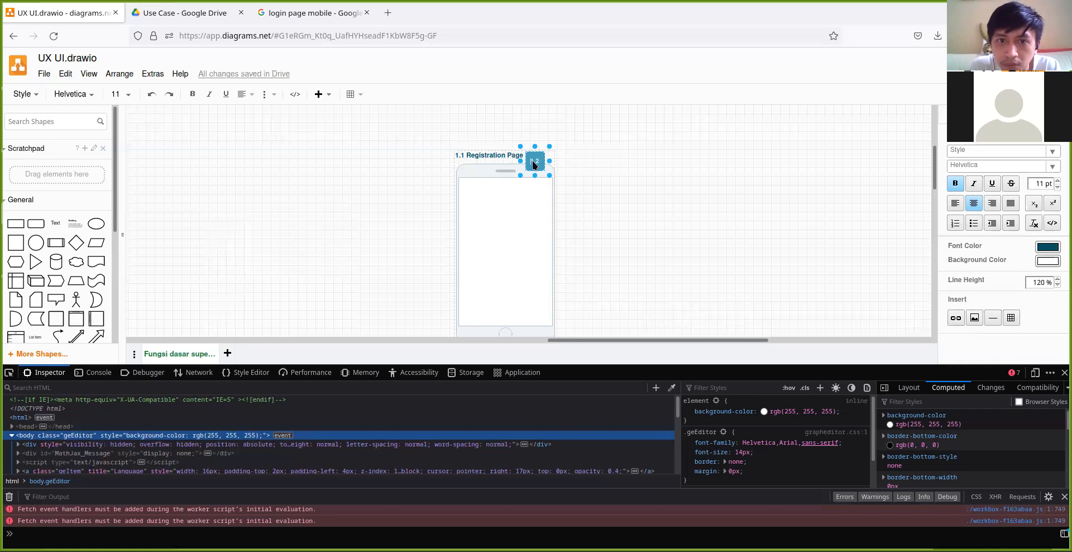
Renumber the upper phone's title so it reads "1.2 Registration Page".
double_click(466, 155)
key("Left")
key("Left")
key("Right")
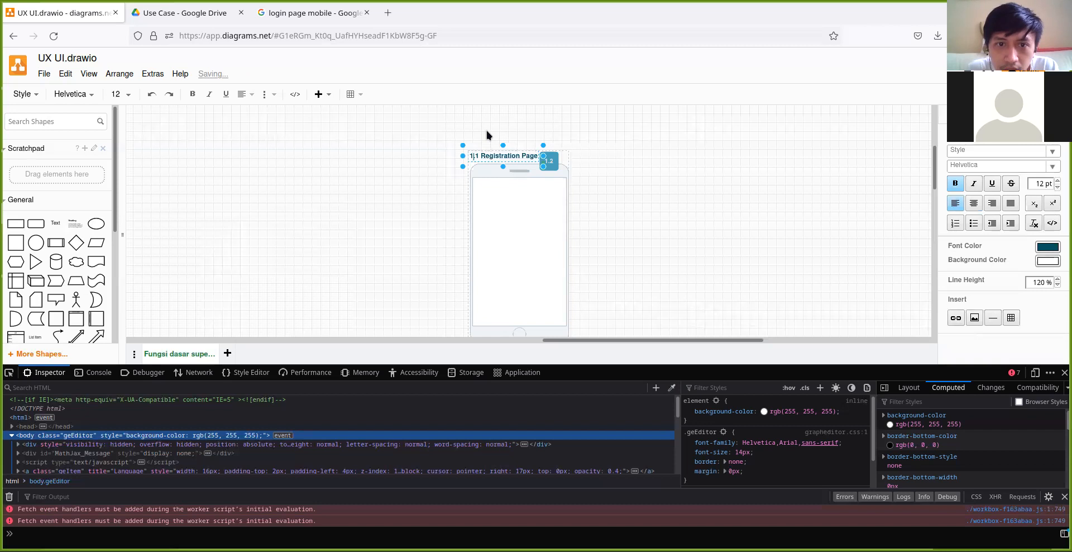
type("2")
left_click(612, 196)
Examine the 1.1 Login Page elements and compare them with the empty 1.2 Registration Page and 2.1 Login Page phones.
scroll(614, 198, "down", 2)
scroll(614, 199, "down", 4)
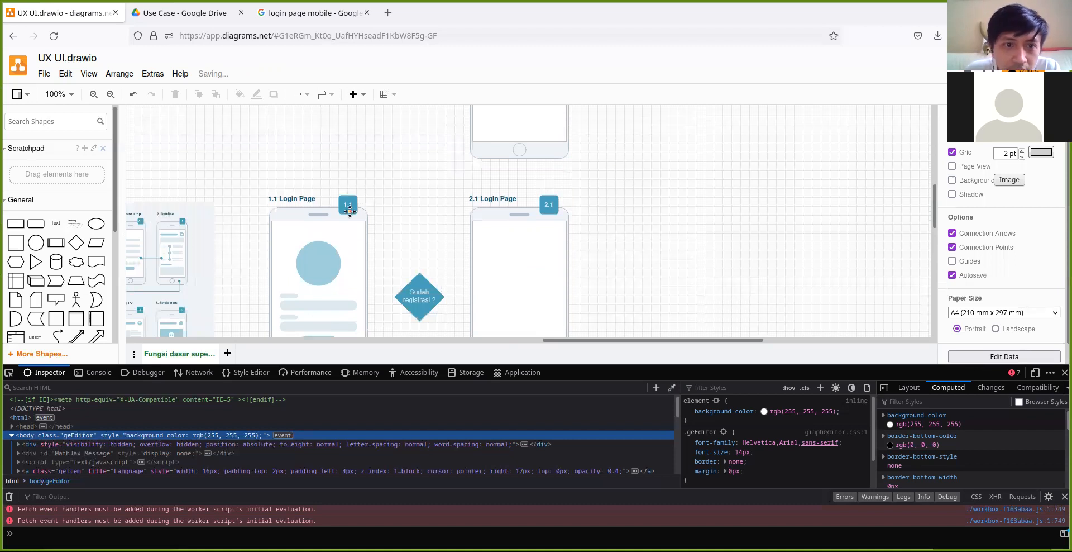
scroll(369, 196, "down", 2)
left_click(307, 152)
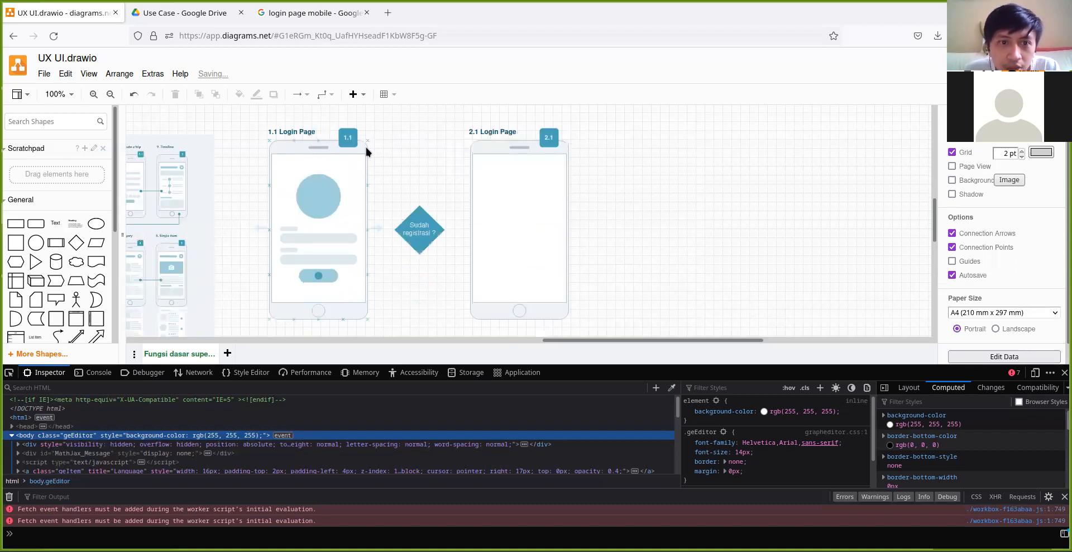
left_click(333, 234)
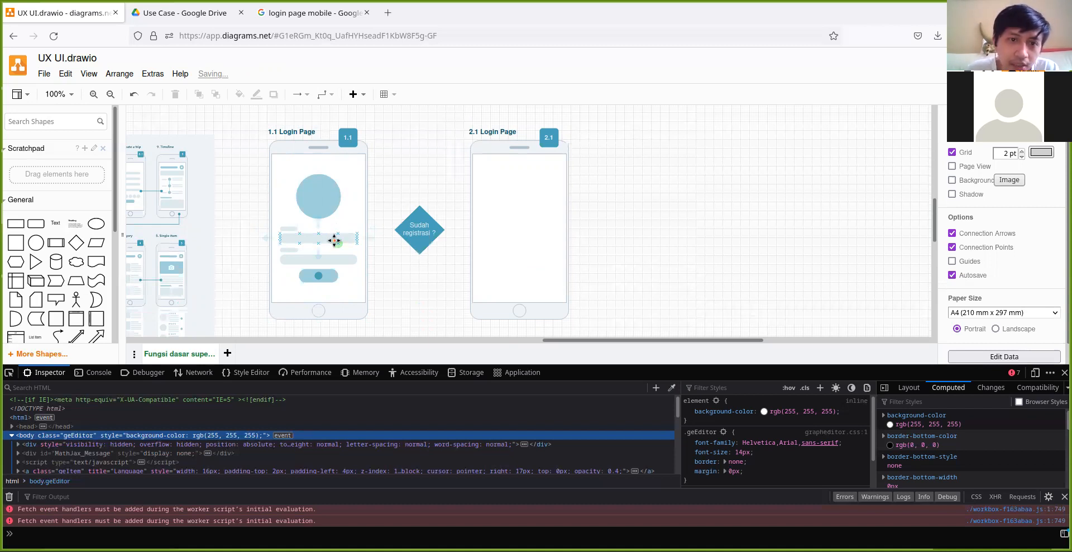
left_click(342, 220)
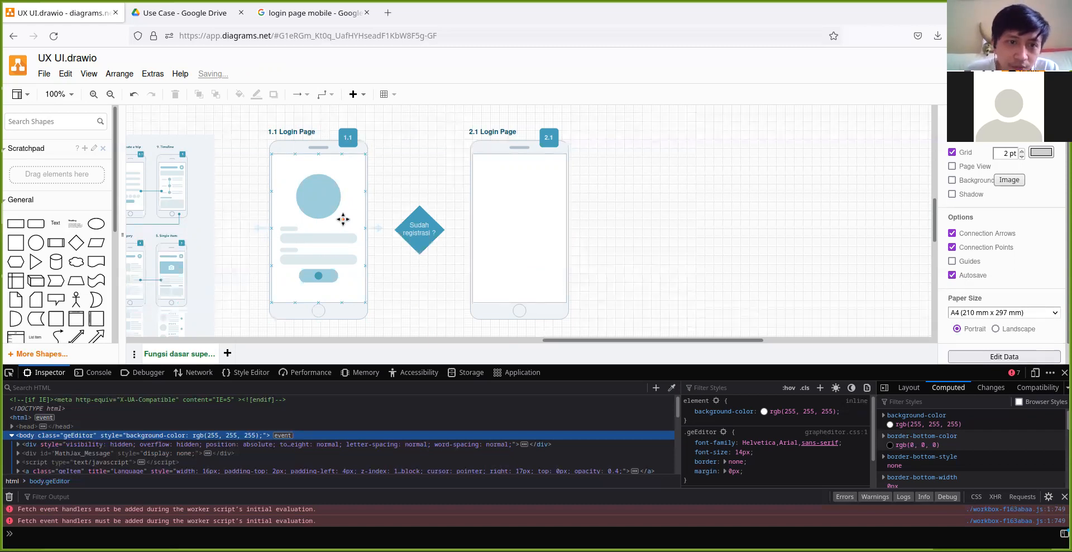
scroll(287, 193, "up", 3)
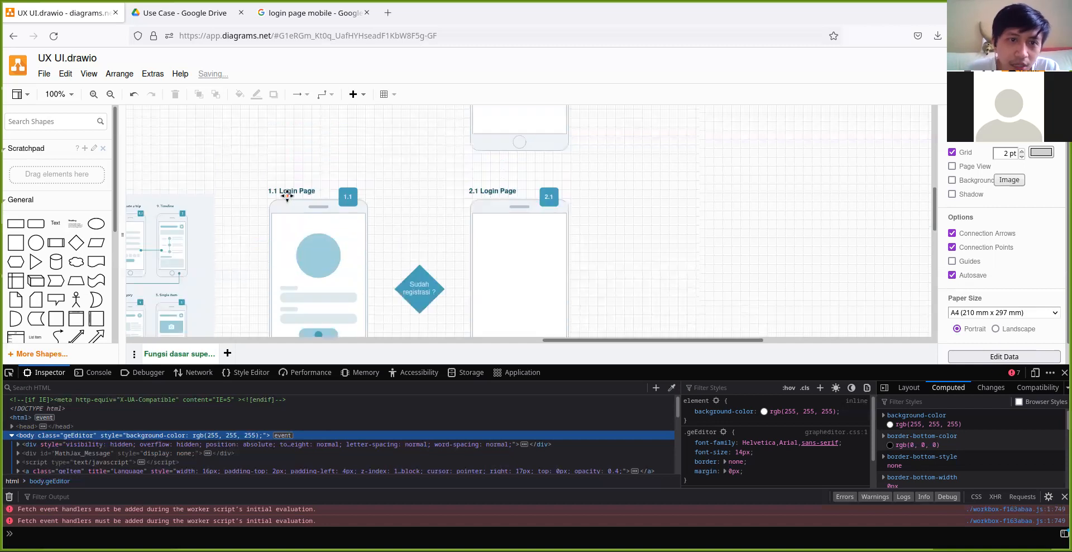
scroll(313, 219, "down", 2)
scroll(421, 232, "up", 8)
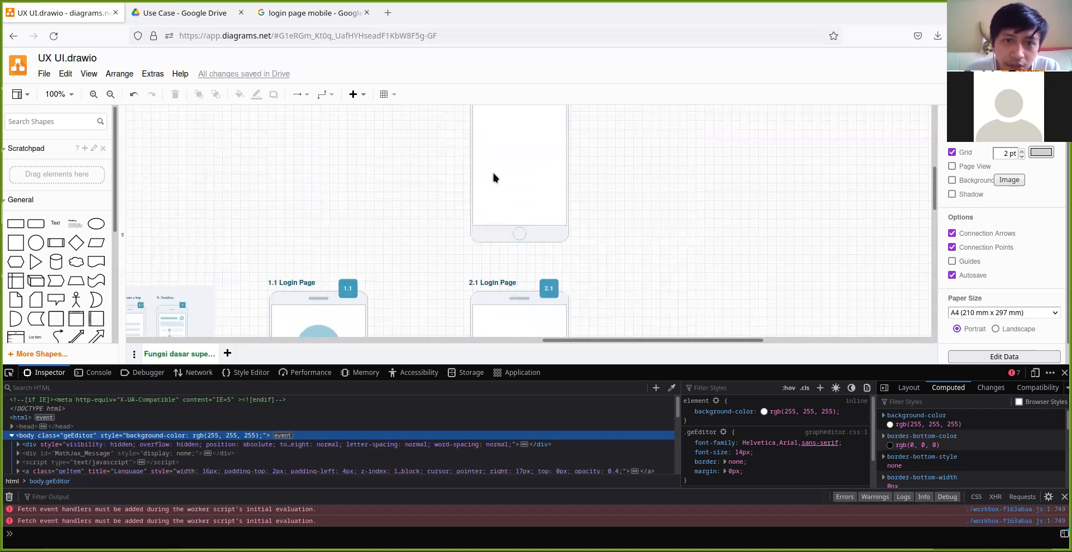
left_click(517, 192)
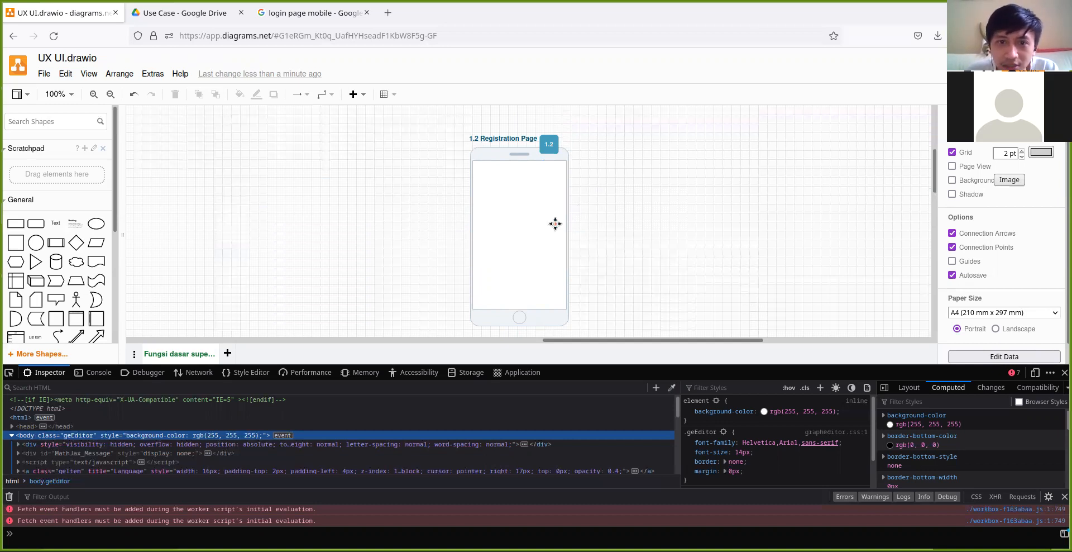
scroll(574, 244, "down", 3)
scroll(574, 250, "down", 2)
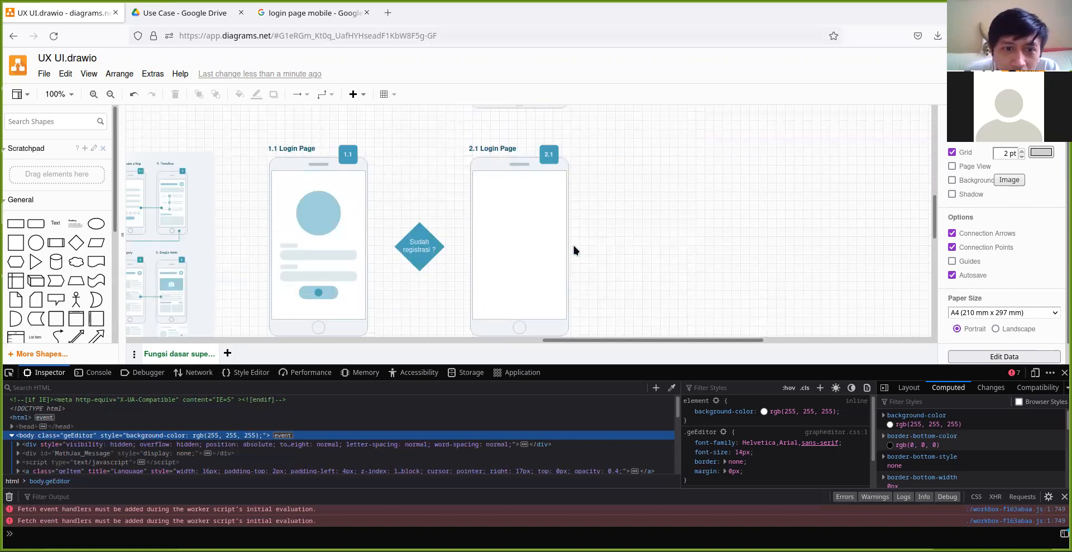
Place the upper 138 × 18 pt input bar from 1.1 Login Page near the top of the 1.2 Registration Page screen.
left_click(331, 252)
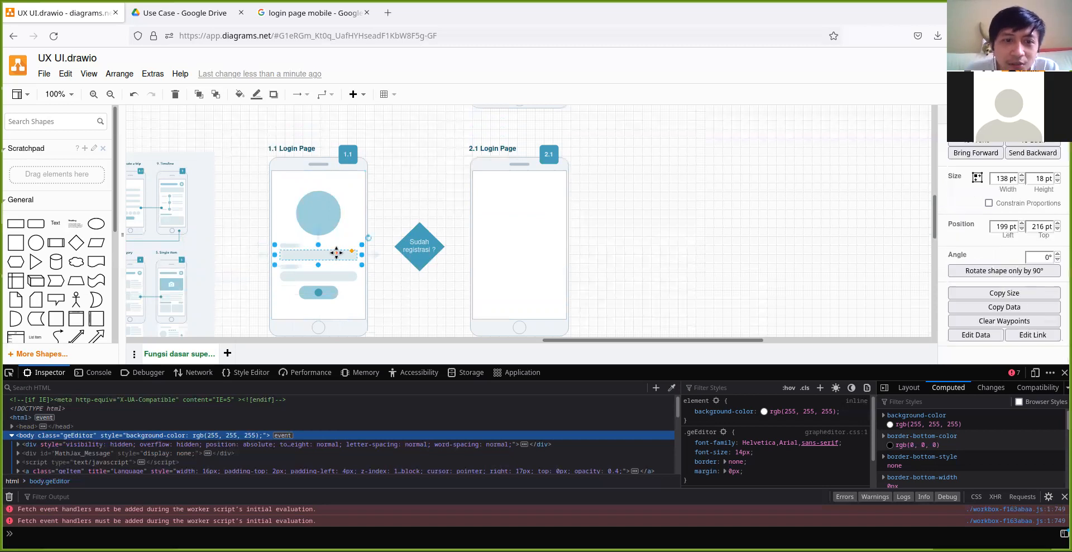
scroll(337, 252, "up", 2)
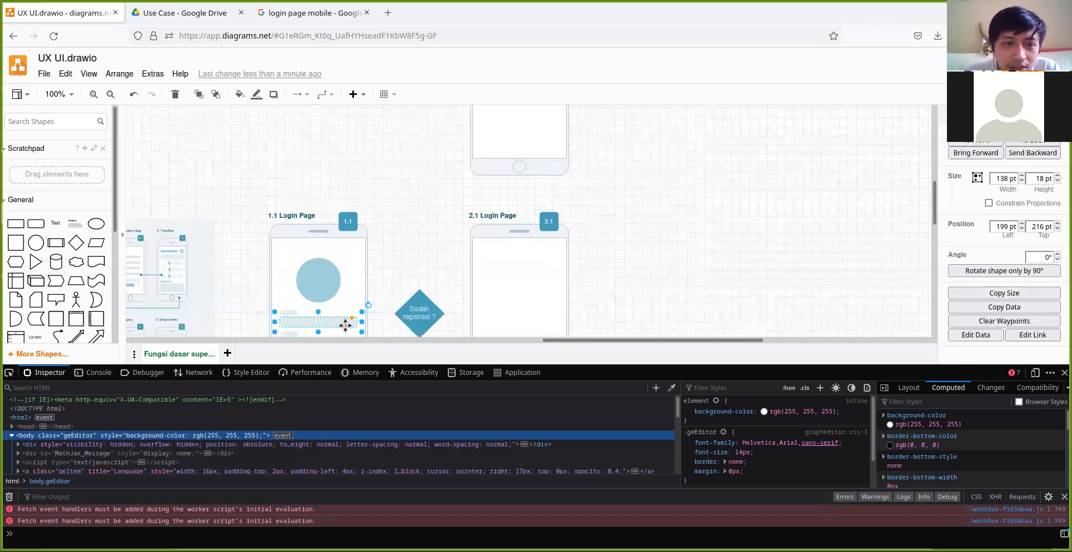
left_click_drag(340, 320, 522, 149)
scroll(621, 202, "up", 4)
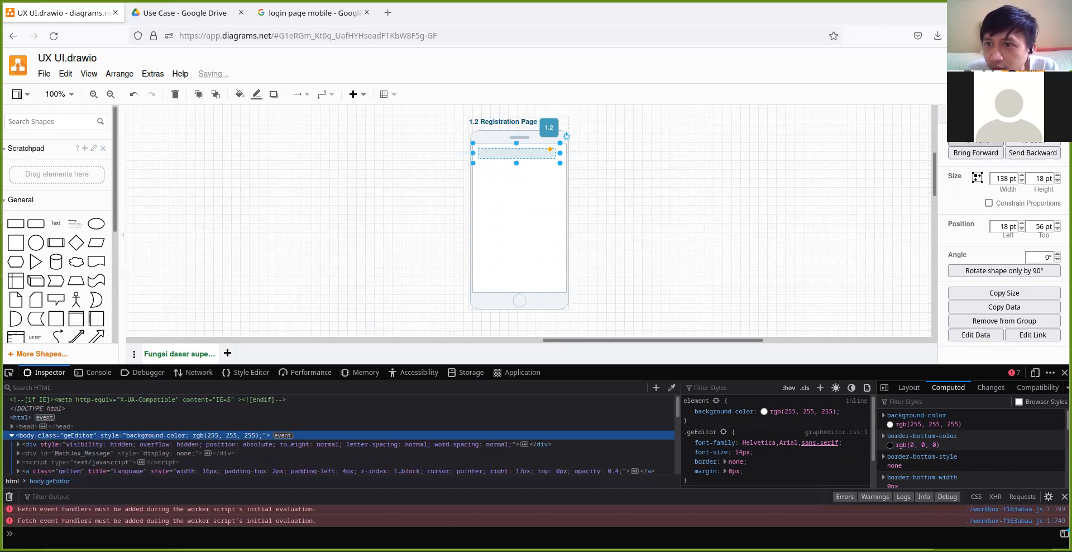
Fill the bar on the 1.2 Registration Page screen with the blue 48A3BA.
left_click(961, 115)
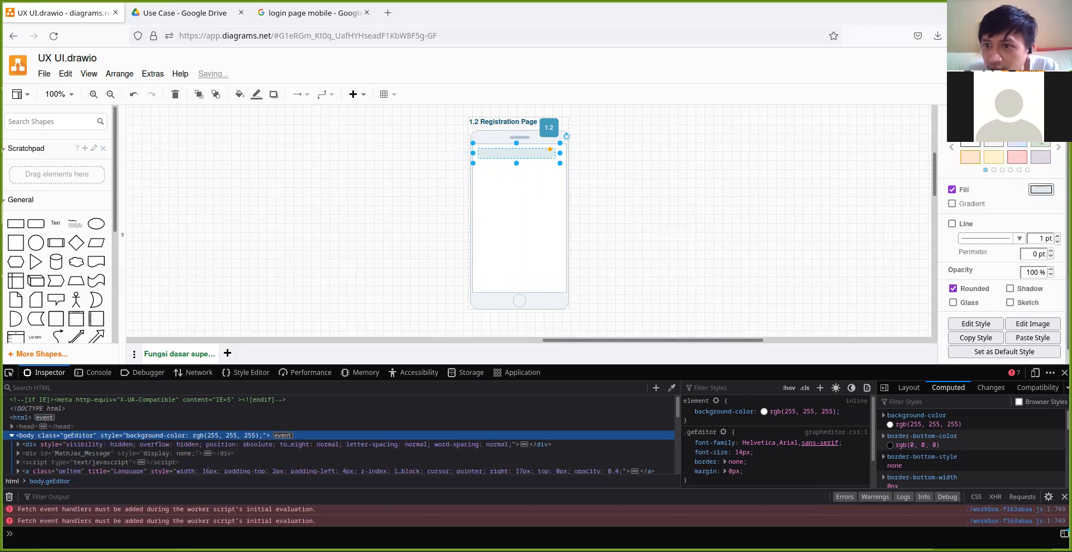
left_click(1042, 189)
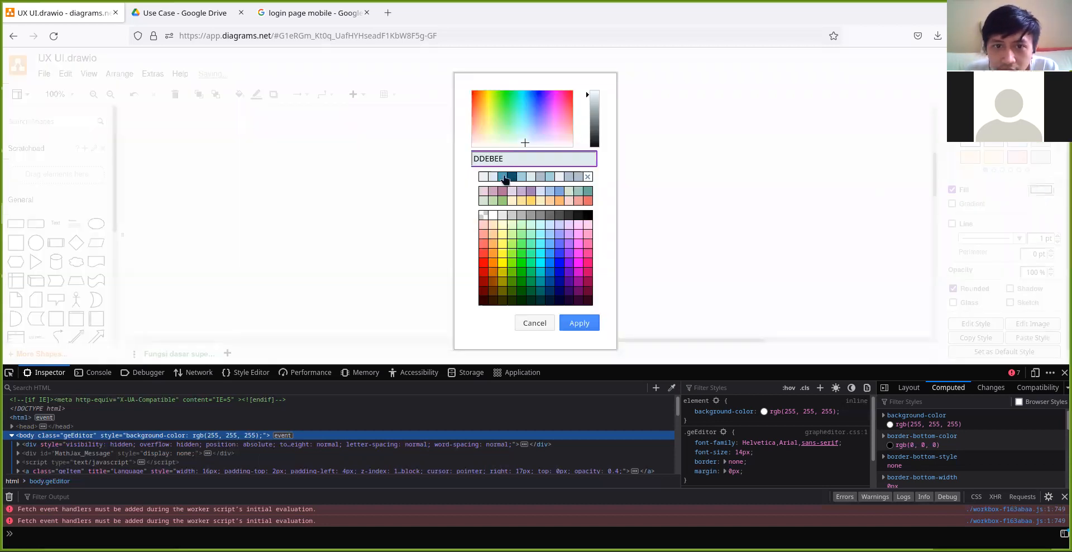
left_click(503, 177)
left_click(579, 324)
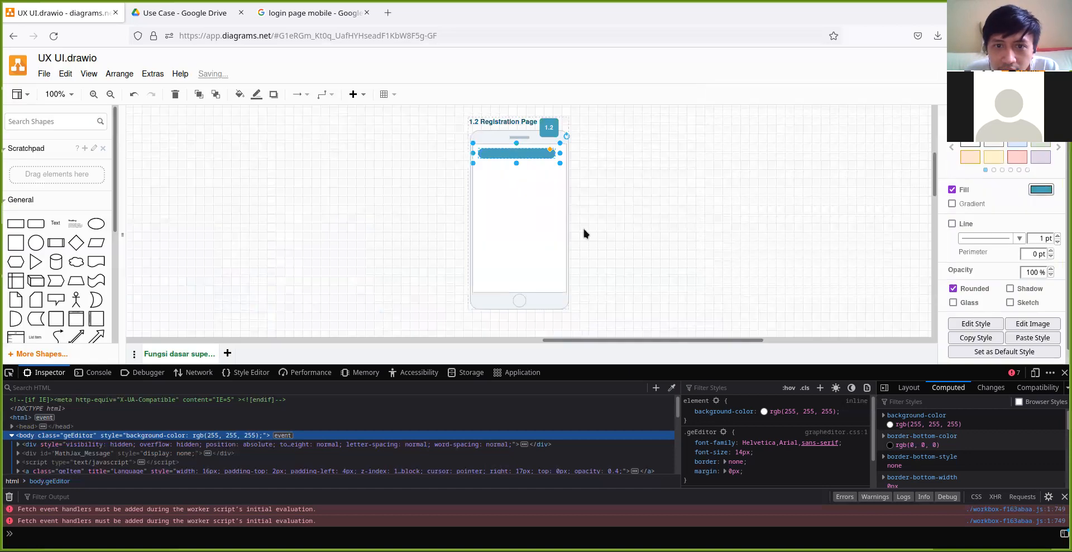
left_click(584, 214)
scroll(475, 268, "down", 3)
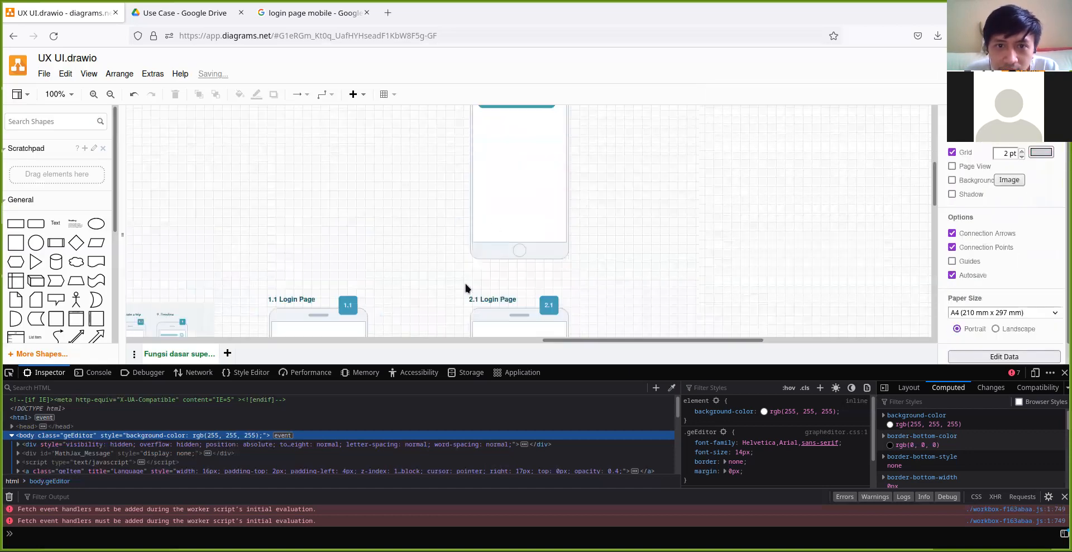
scroll(467, 276, "up", 2)
scroll(468, 271, "up", 2)
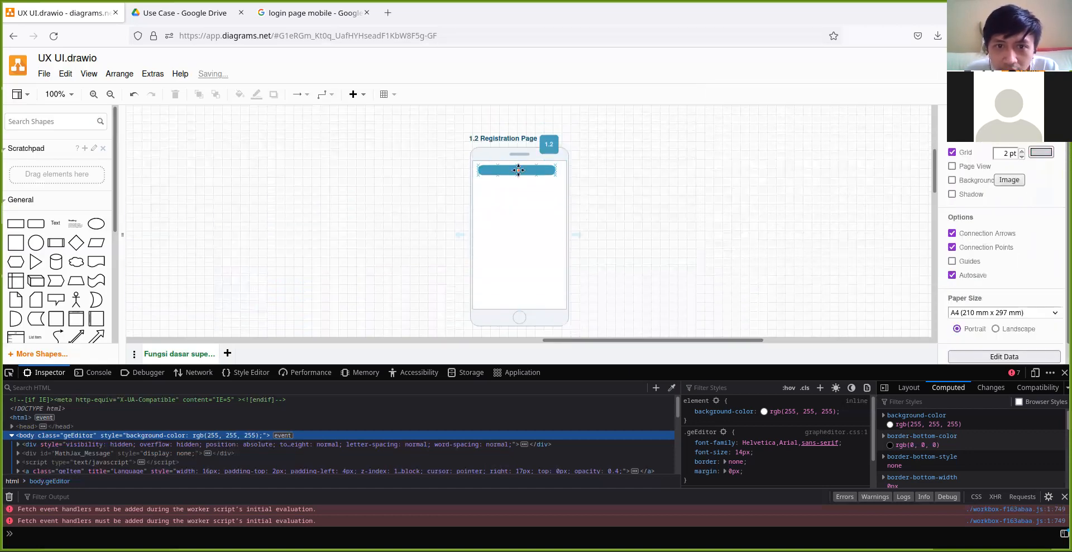
left_click(565, 174)
left_click(538, 169, "ctrl")
left_click(538, 169, "ctrl")
left_click_drag(538, 169, 558, 190)
key("ctrl+z")
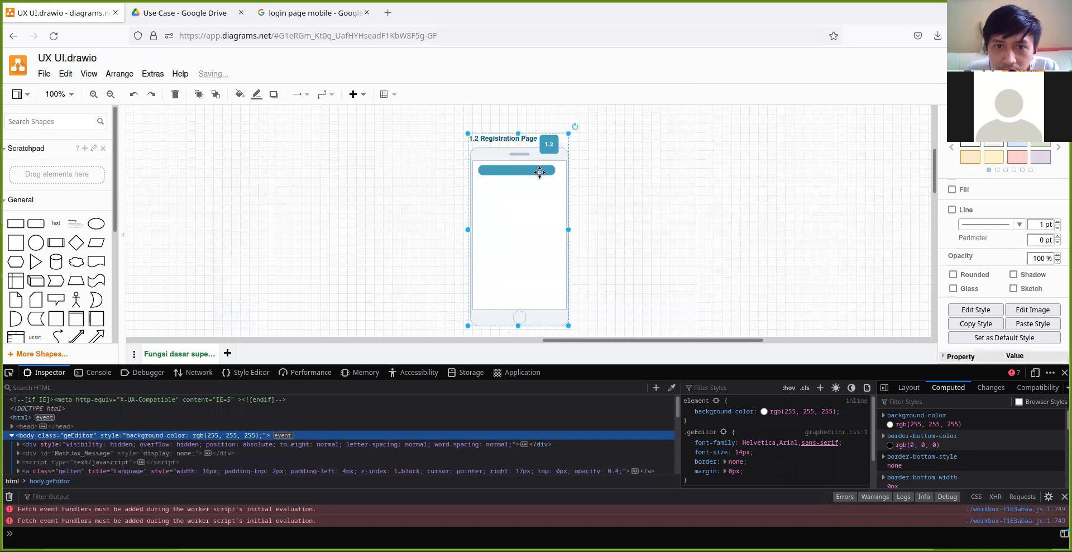
Set the fill of the 1.2 Registration Page bar to the light blue A0D0DC.
left_click(540, 172)
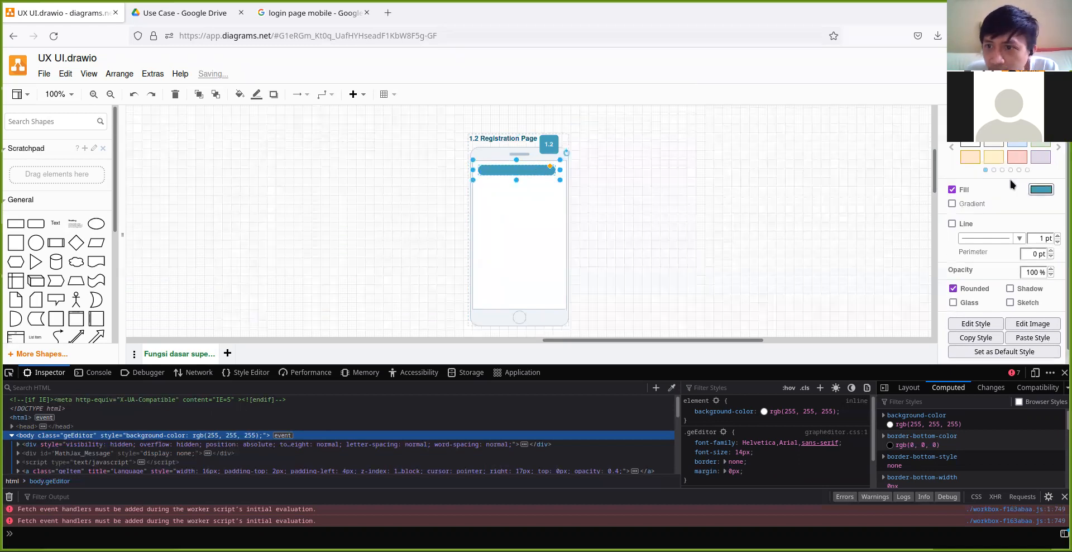
left_click(1041, 190)
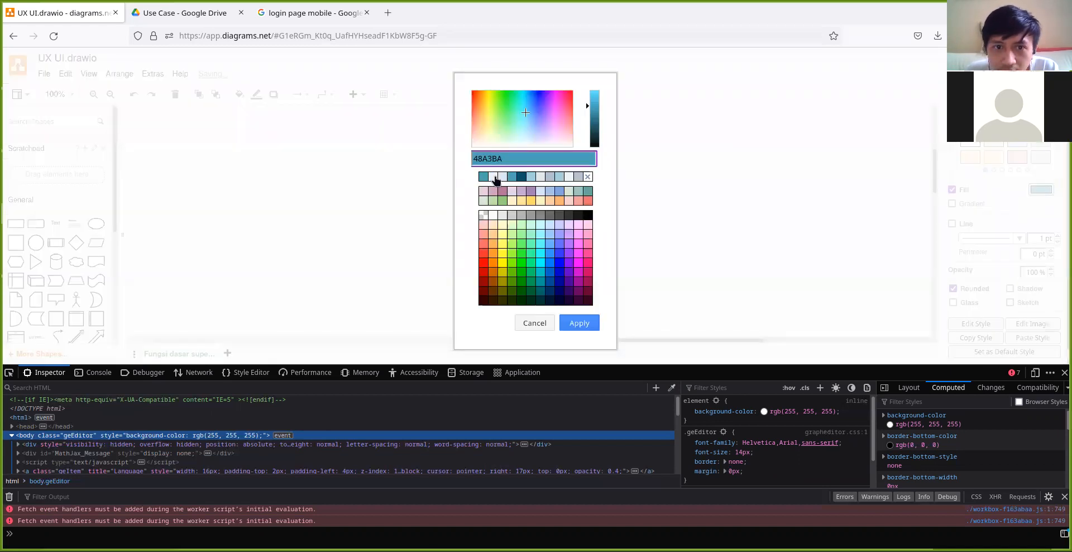
left_click(511, 179)
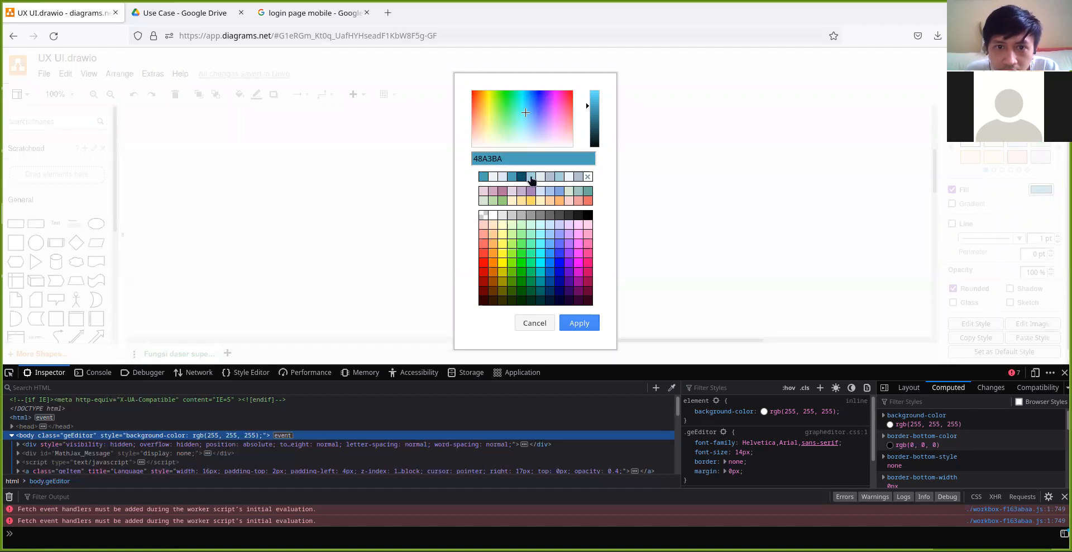
left_click(531, 177)
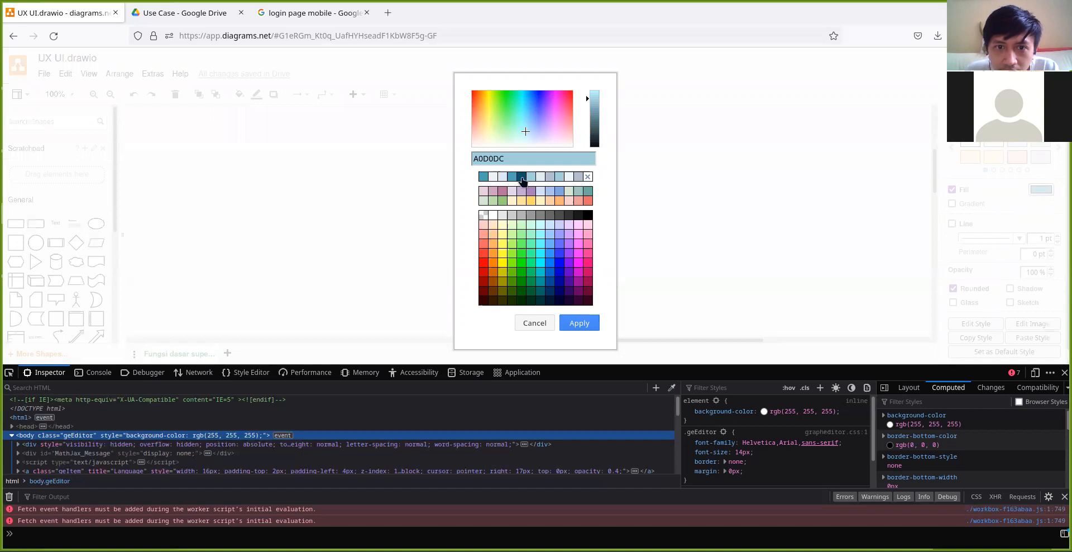
left_click(579, 323)
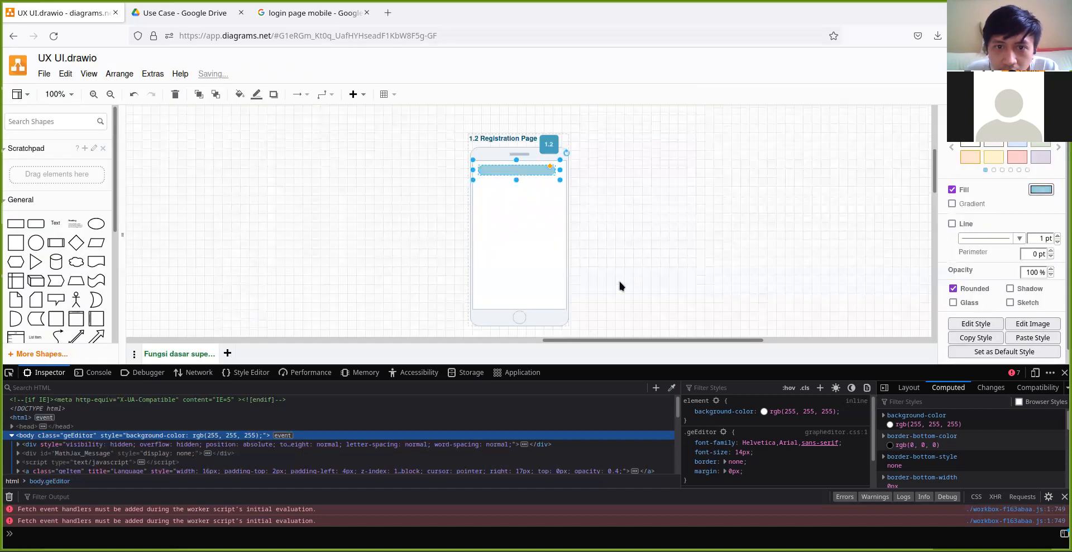
left_click(620, 280)
Check the fill colour of the circle on 1.1 Login Page without changing it.
scroll(608, 258, "down", 2)
scroll(609, 256, "down", 3)
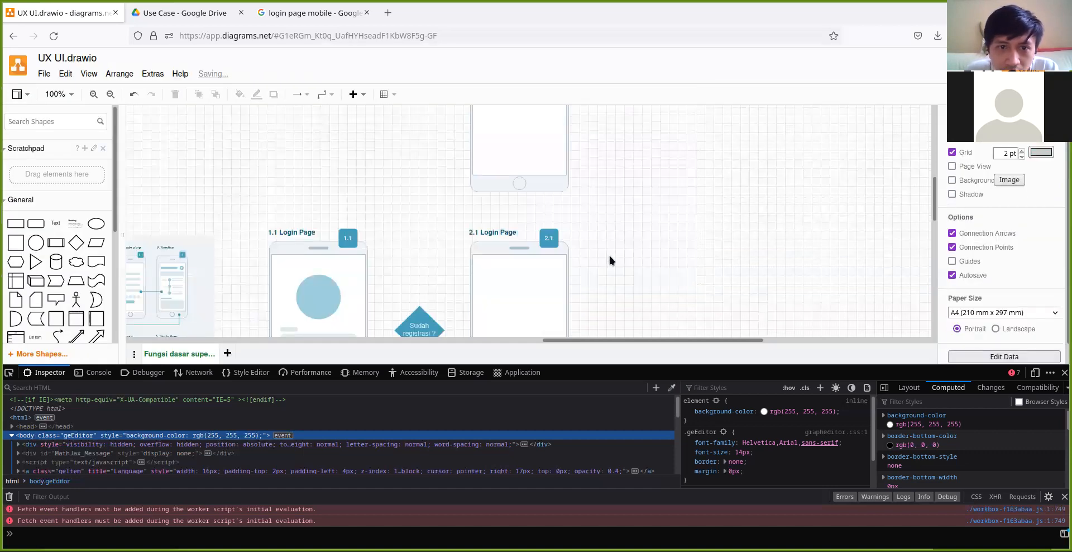
scroll(609, 256, "up", 4)
scroll(608, 255, "down", 3)
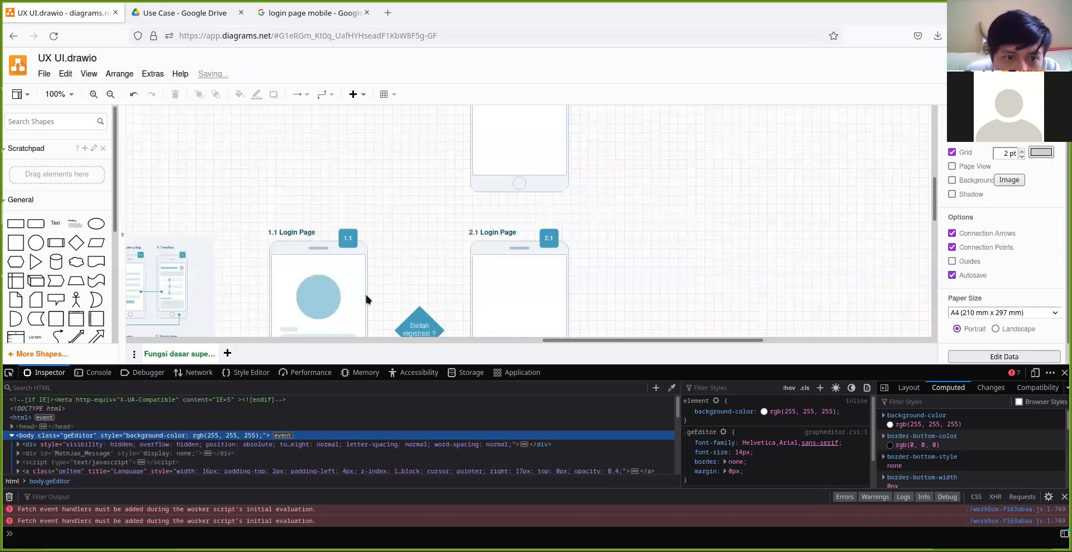
left_click(329, 291)
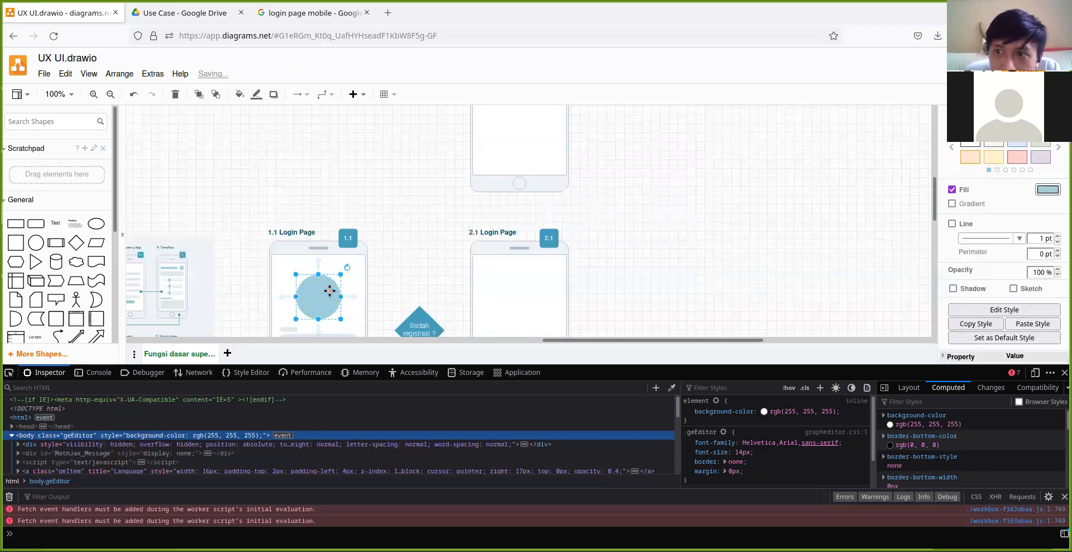
left_click(1048, 190)
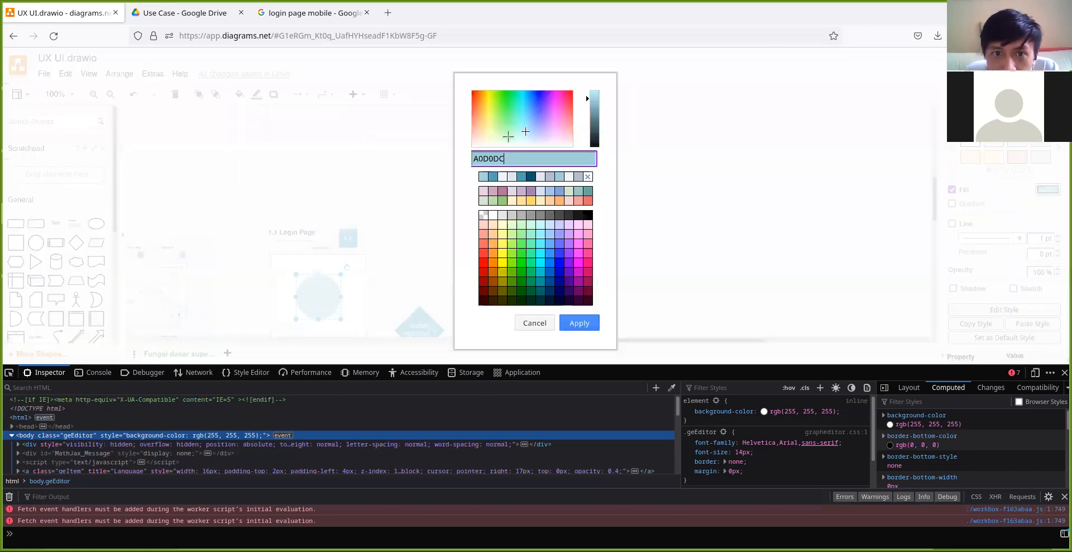
left_click(546, 321)
Check the fill colour of the bar near the top of the 1.2 Registration Page screen.
scroll(602, 239, "up", 5)
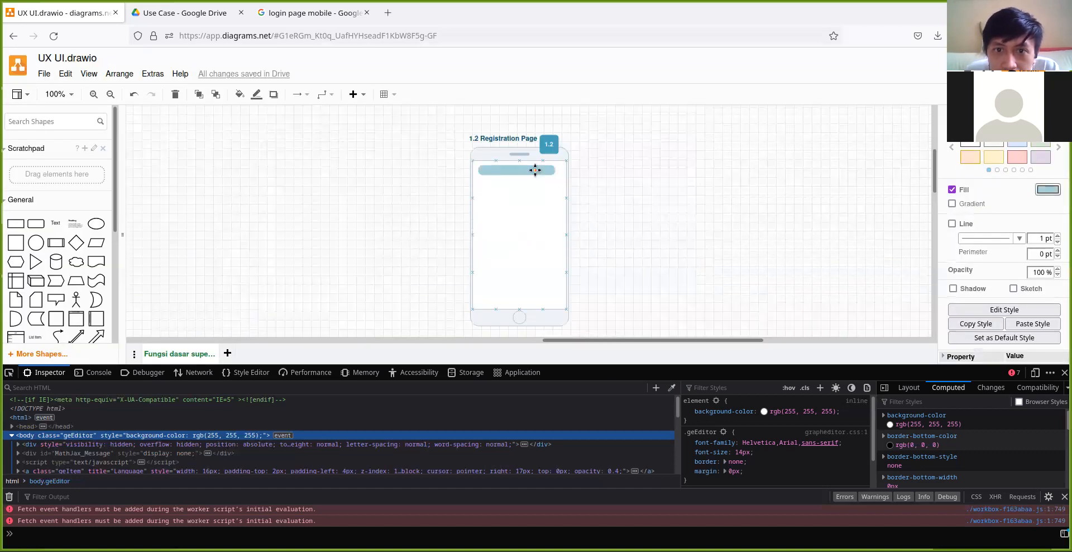
left_click(535, 169)
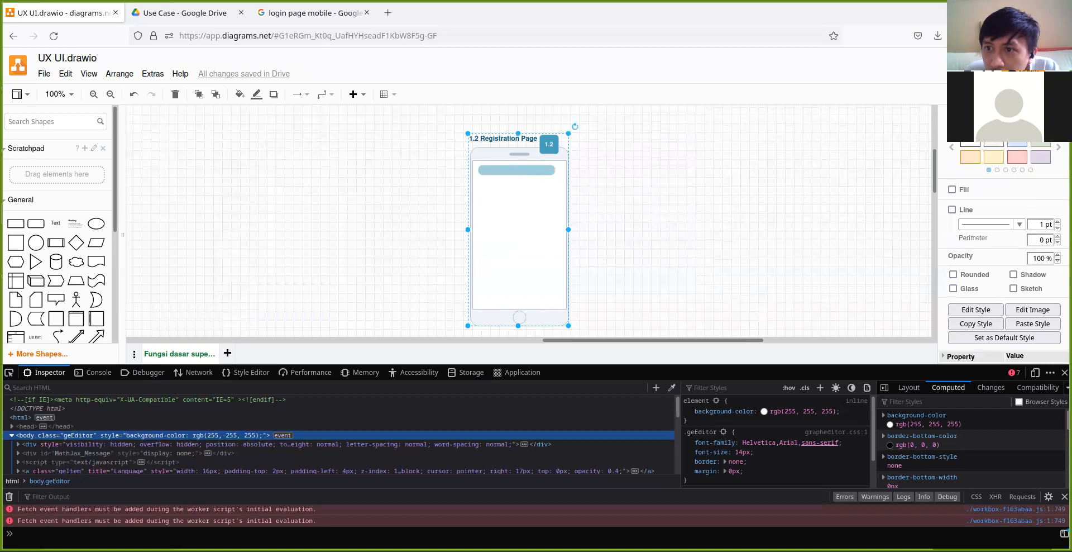
left_click(505, 167)
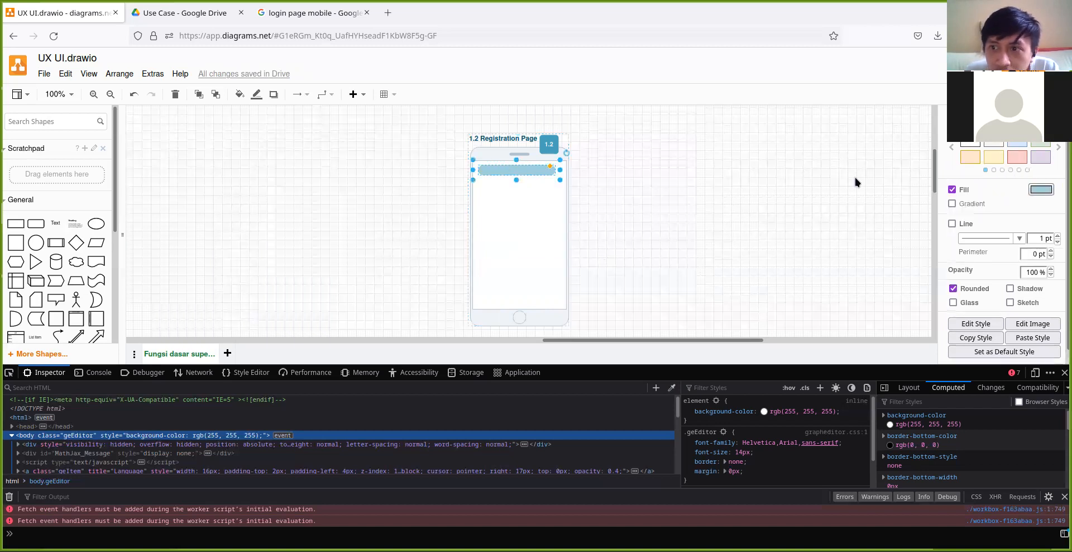
left_click(1041, 188)
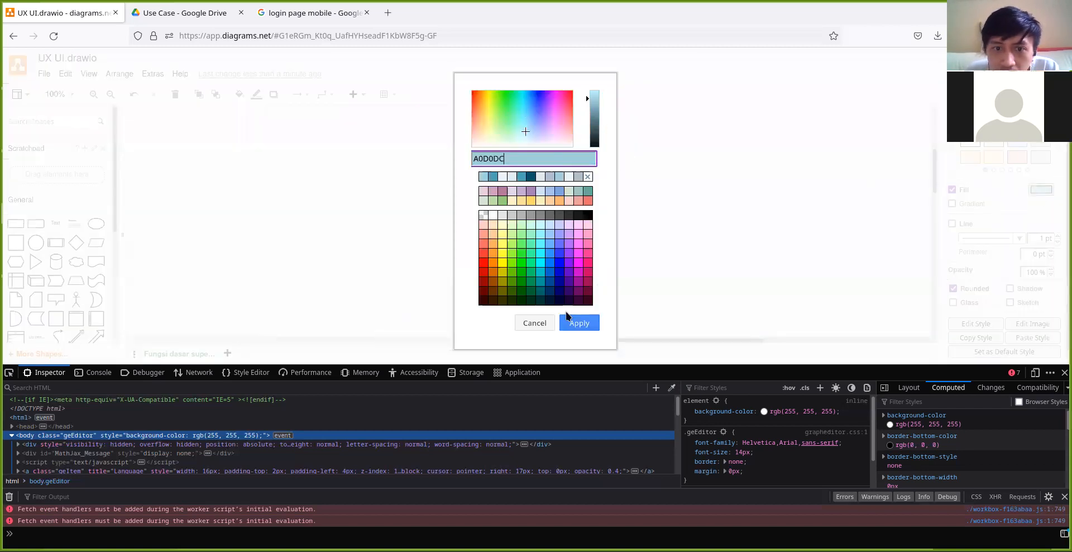
left_click(534, 323)
scroll(336, 247, "down", 5)
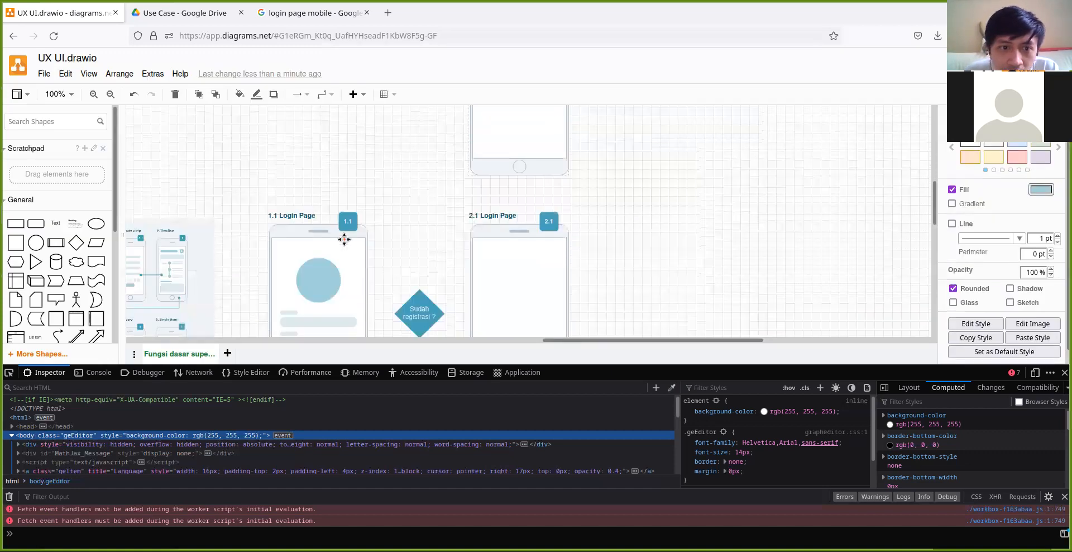
left_click(292, 244)
left_click(291, 243)
left_click(420, 178)
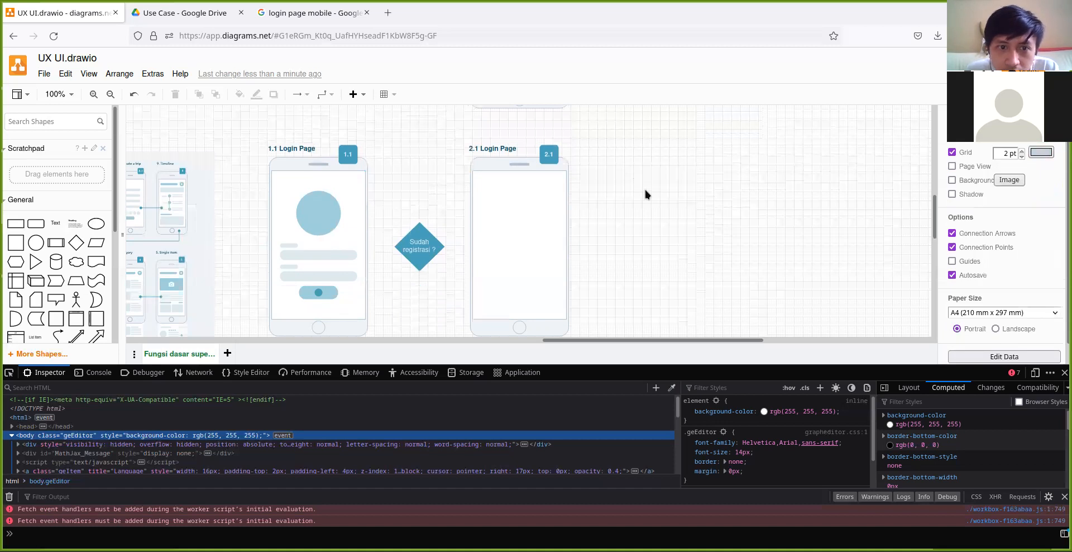
scroll(634, 192, "up", 4)
double_click(632, 195)
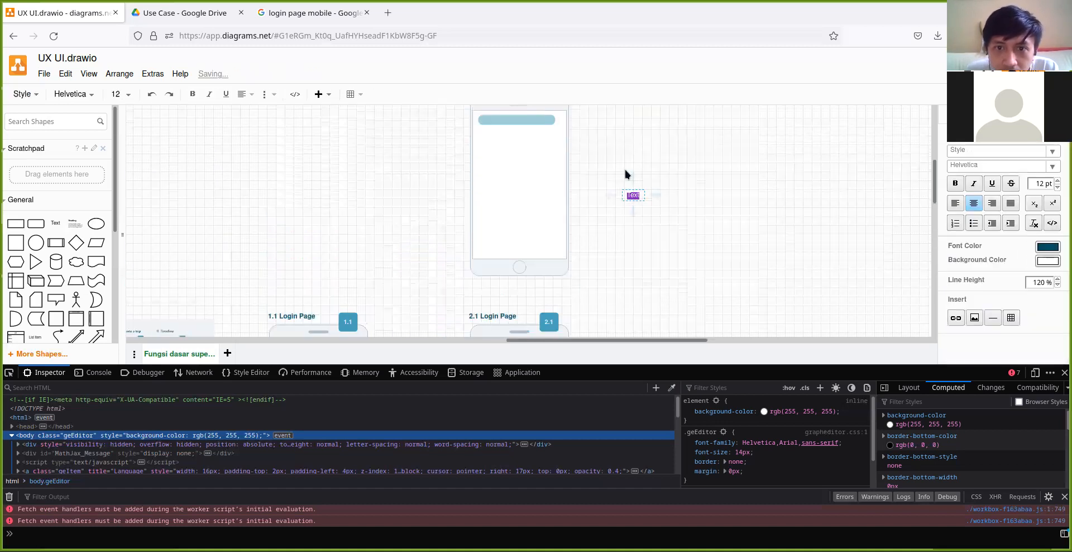
key("Escape")
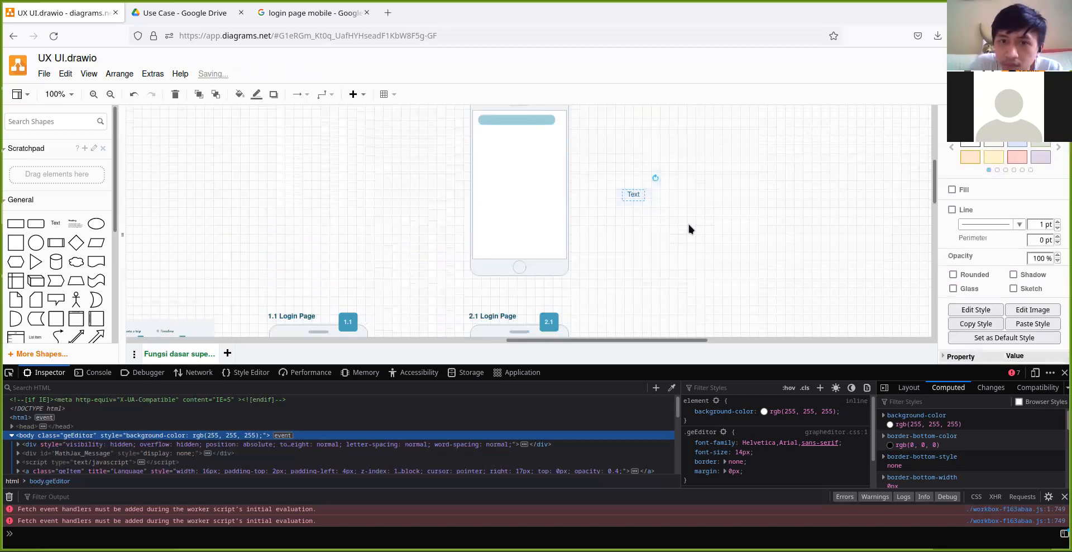
key("Delete")
Copy the upper small label and its input bar from 1.1 Login Page onto the 1.2 Registration Page screen, below the blue bar.
scroll(676, 226, "up", 2)
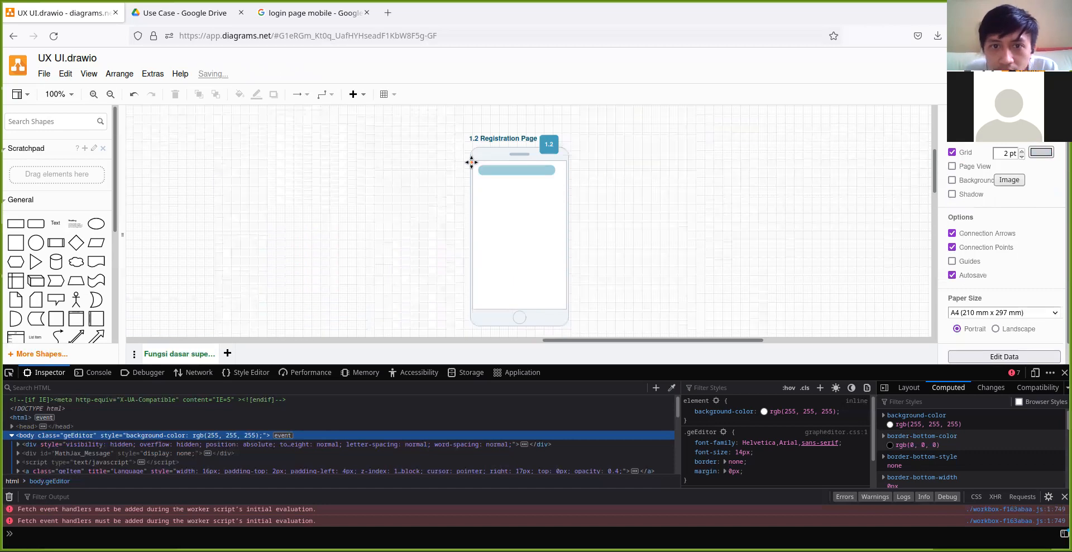
left_click(521, 191)
left_click(529, 172)
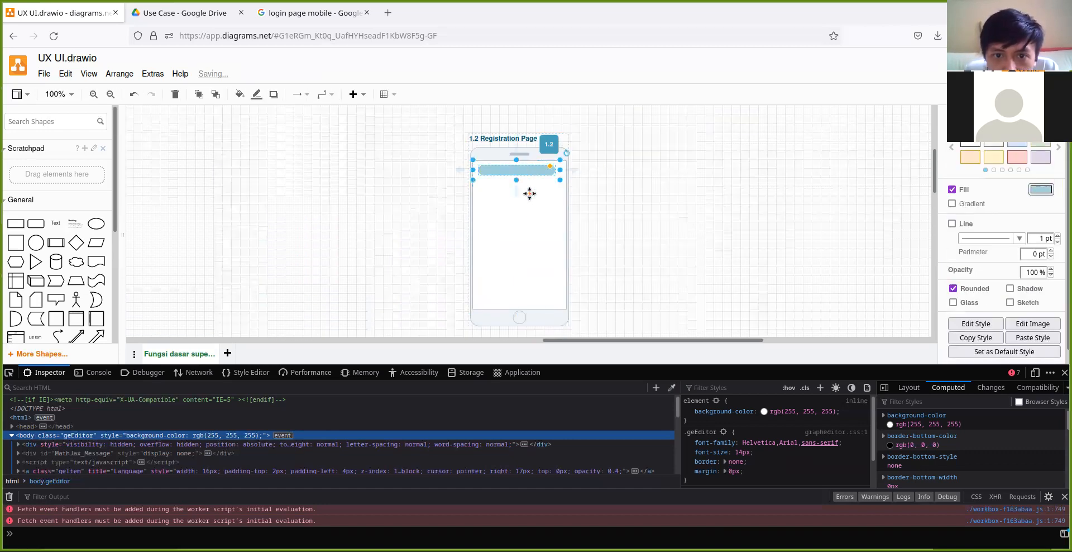
key("ctrl+v")
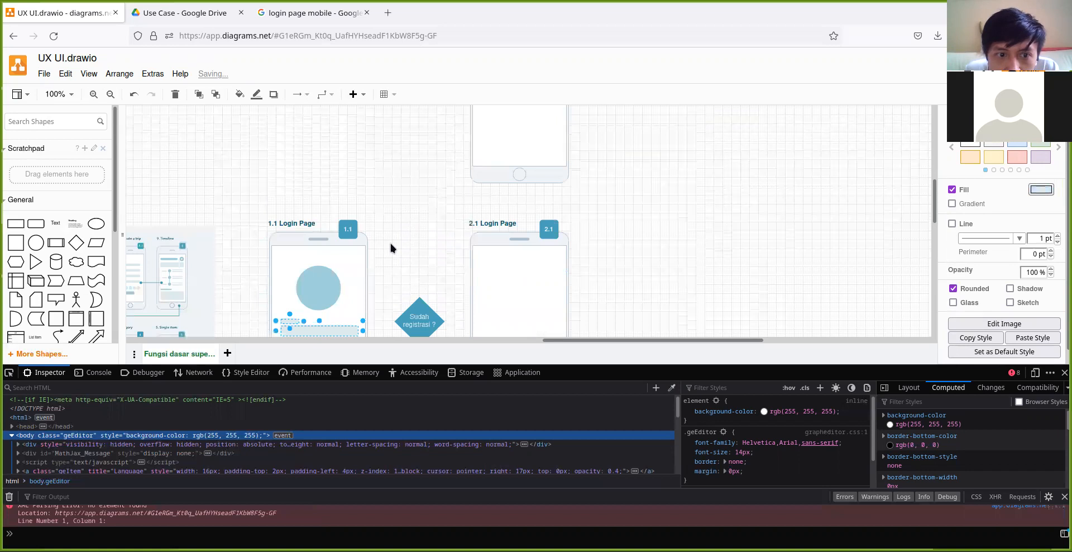
scroll(390, 243, "down", 1)
left_click_drag(341, 297, 435, 109)
scroll(579, 203, "up", 5)
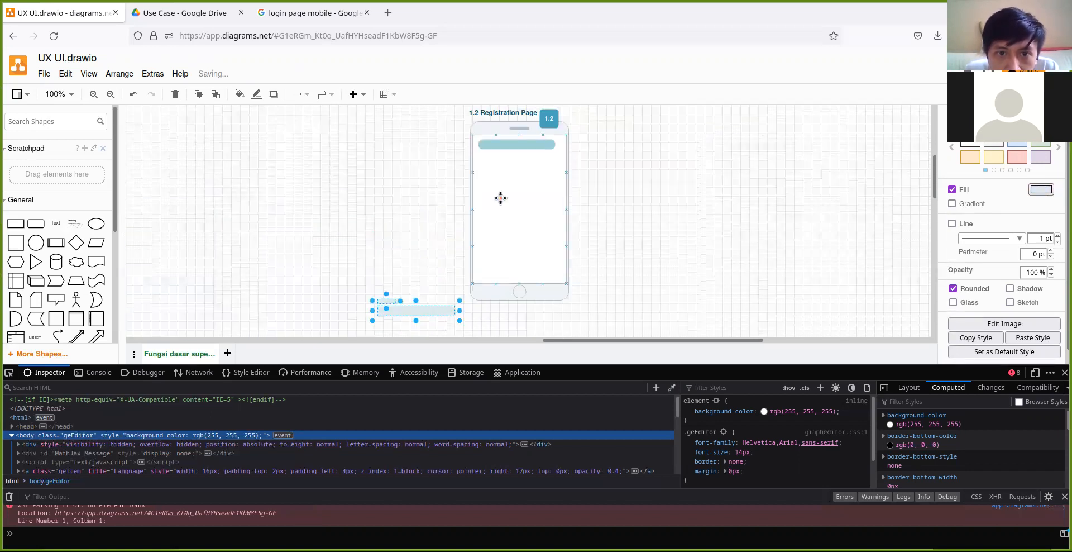
left_click(506, 148)
left_click(510, 145)
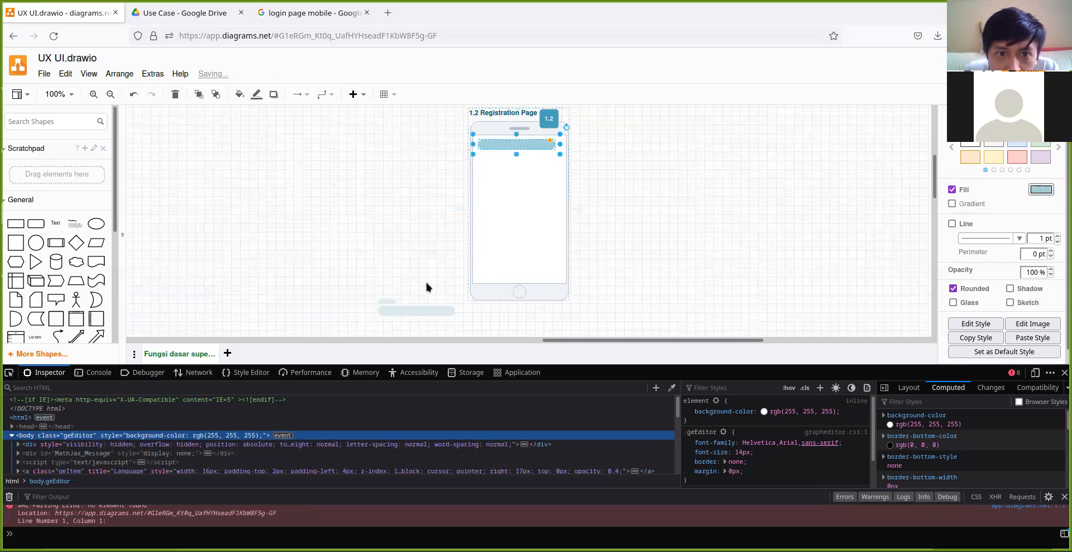
left_click(430, 306)
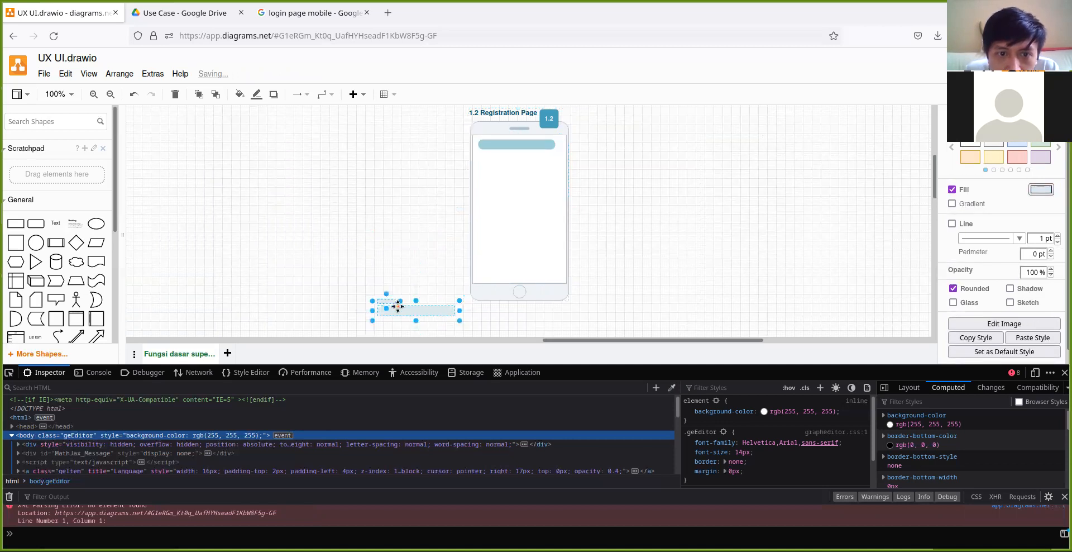
left_click_drag(407, 301, 497, 177)
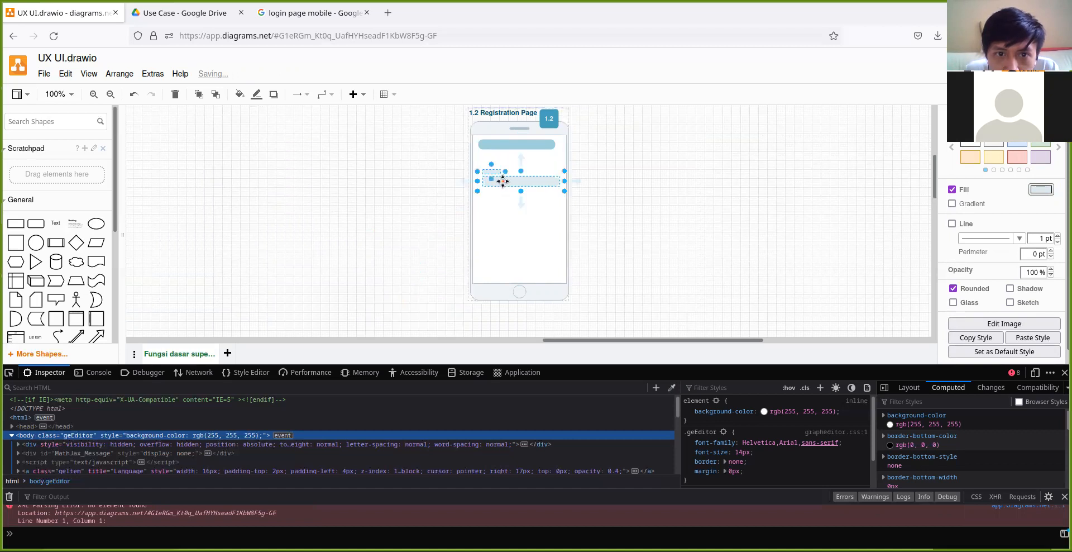
Move the blue bar slightly down and left-align it with the label and input bar on the 1.2 Registration Page screen.
left_click(605, 185)
mouse_move(532, 146)
left_mouse_down()
mouse_move(534, 156)
mouse_move(532, 148)
left_mouse_up()
key("ctrl+z")
left_click(496, 172, "shift")
left_click(507, 183, "shift")
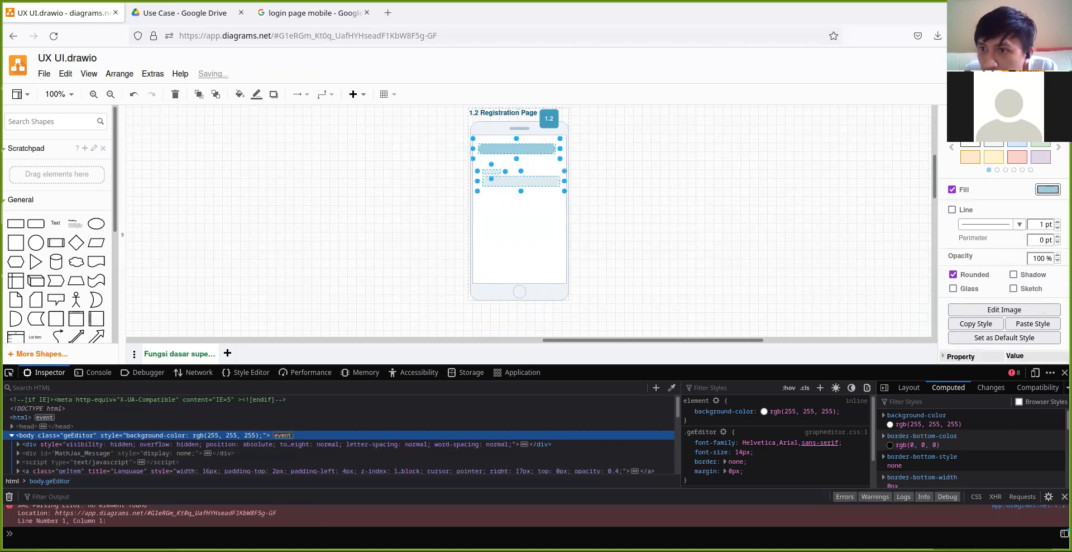
left_click(1045, 114)
left_click(957, 292)
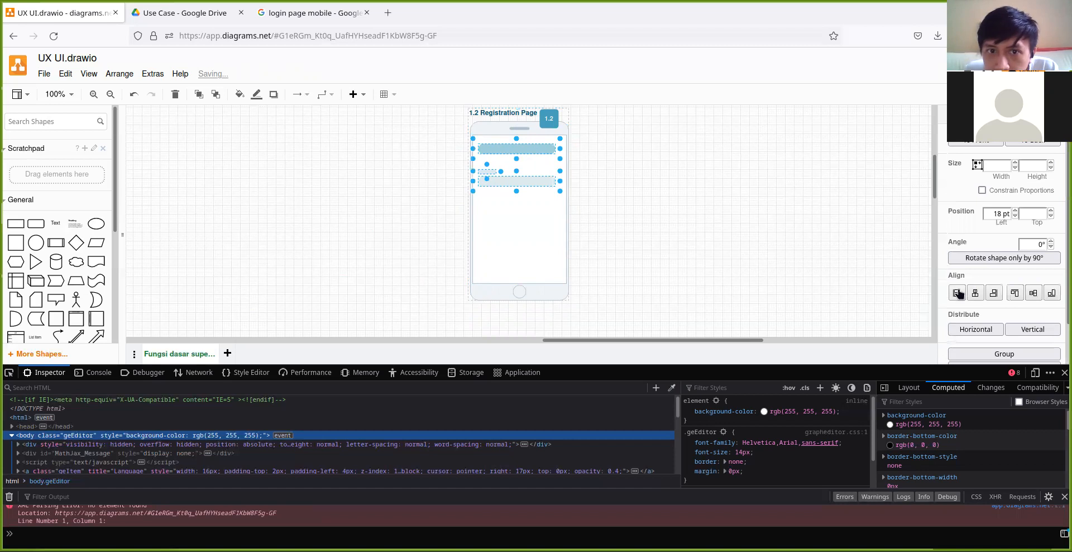
left_click(611, 182)
Move the label and input bar together up, closer beneath the blue bar on the 1.2 Registration Page screen.
left_click(504, 174)
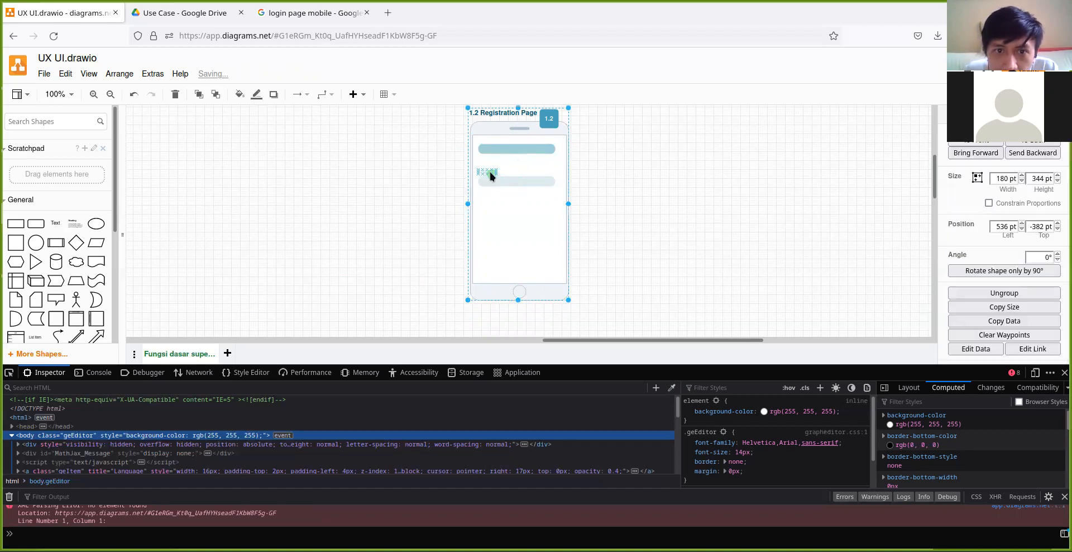
scroll(519, 182, "up", 3)
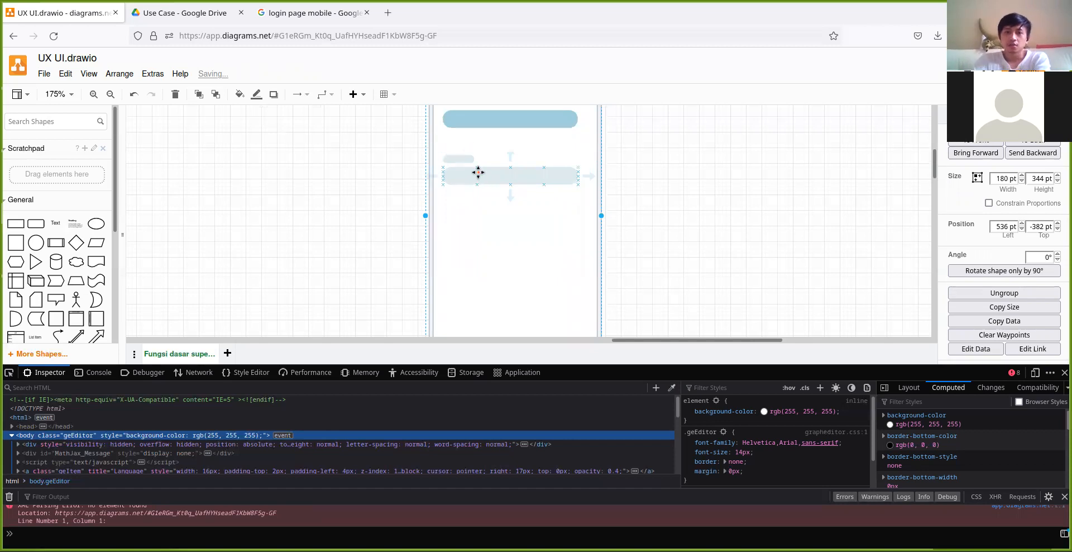
left_click(469, 152)
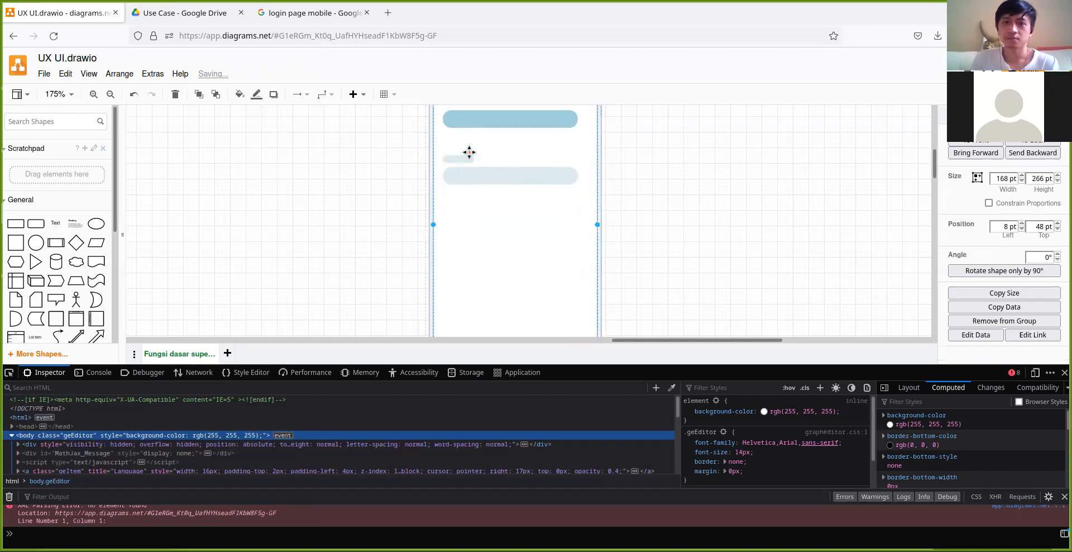
left_click(628, 190)
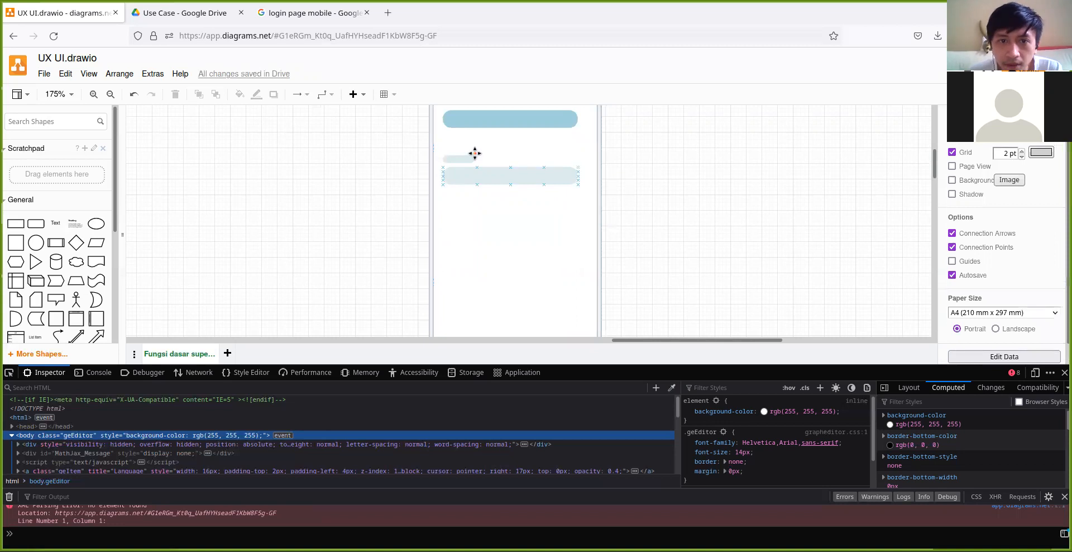
left_click(468, 158)
key("Escape")
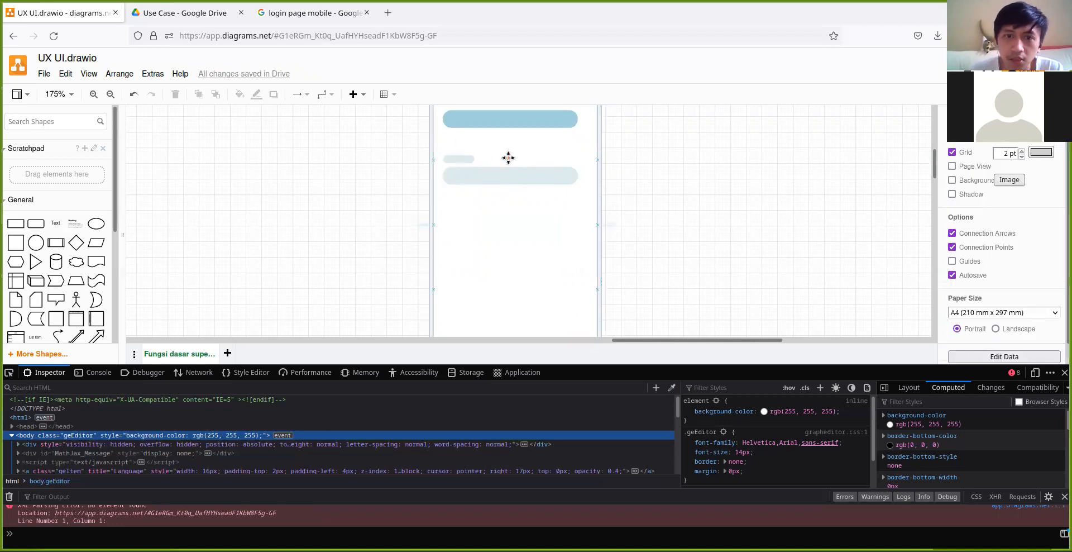
left_click(455, 160)
left_click(473, 175, "shift")
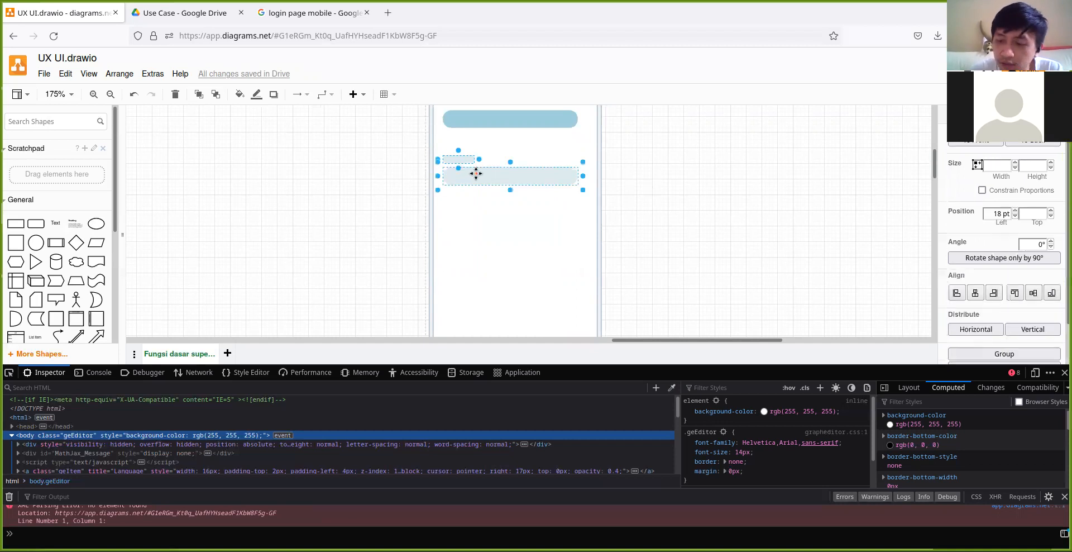
key("Up")
key("Up")
key("Up")
key("Up")
key("Up")
key("Up")
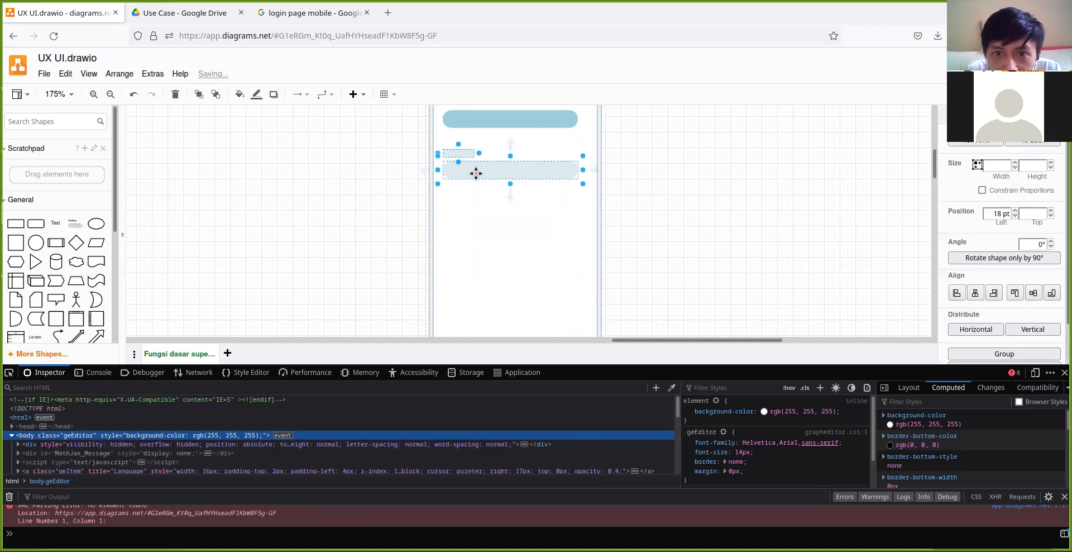
key("Up")
key("Up")
key("Up")
key("Up")
key("Up")
key("Up")
key("Up")
key("Up")
key("Up")
key("Up")
key("Up")
key("Down")
key("Down")
left_click(630, 180)
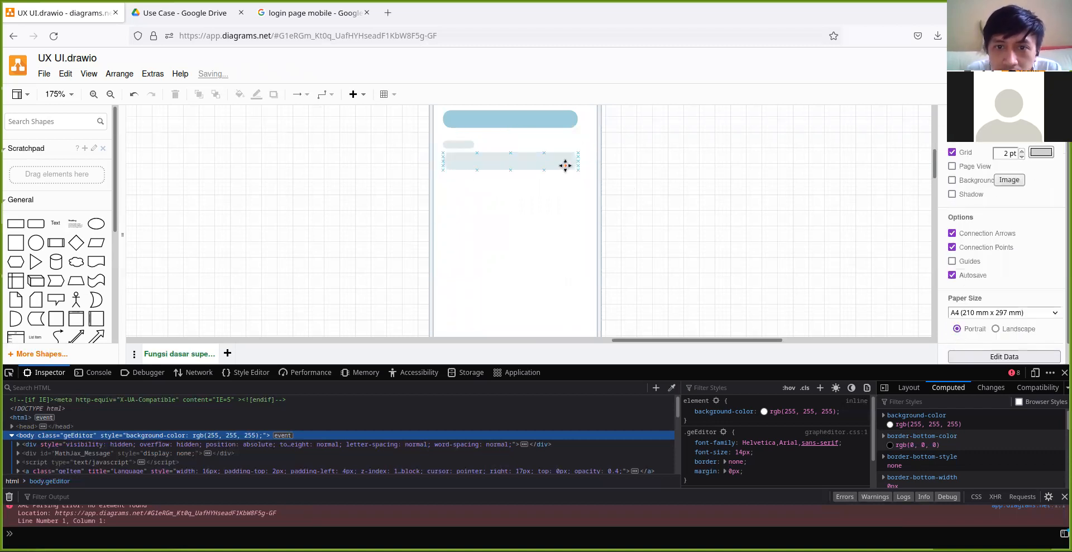
Widen the light input bar on 1.2 Registration Page slightly toward the right edge of the phone screen, keeping its height.
left_click(565, 163)
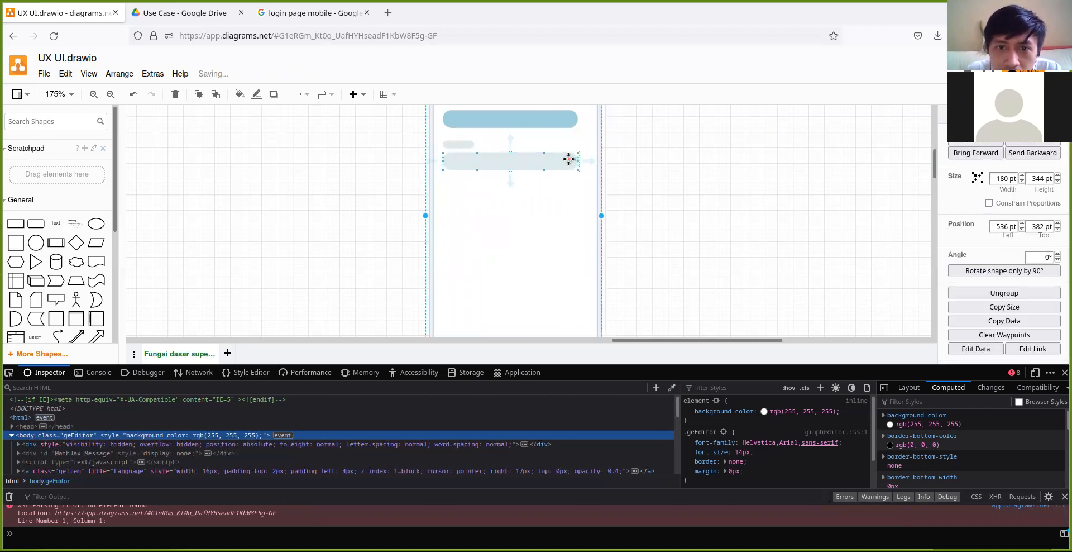
left_click(577, 162)
left_click_drag(580, 162, 592, 171)
left_click(635, 166)
Duplicate the label and widened input bar directly below the first pair on the 1.2 Registration Page screen.
left_click(470, 147)
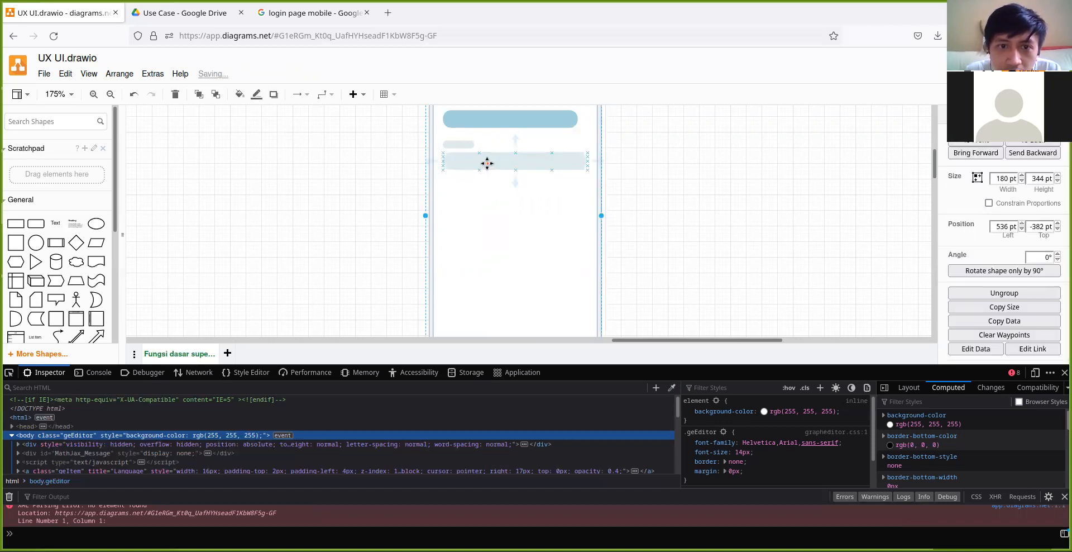
left_click(484, 162)
left_click(462, 144, "shift")
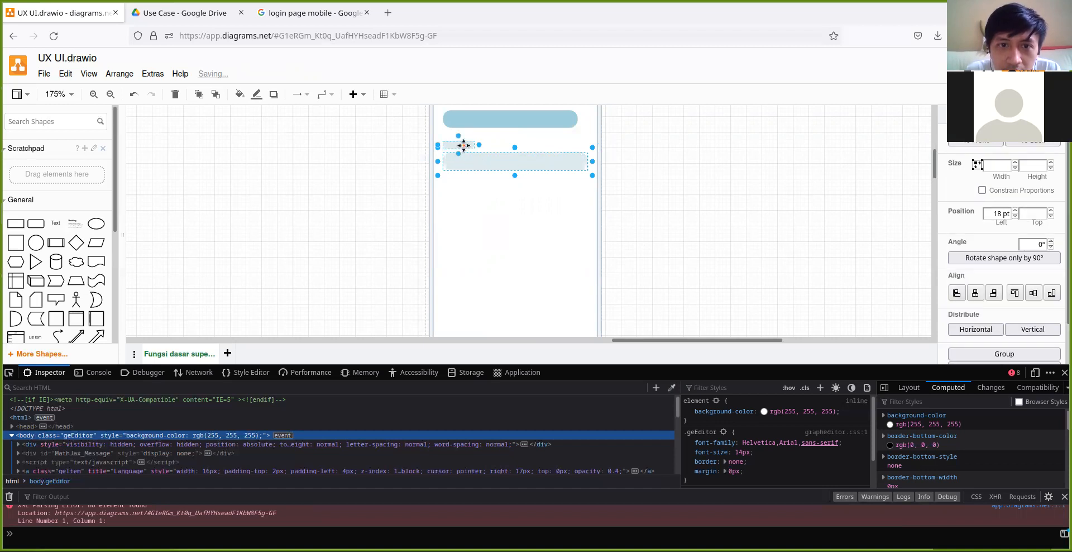
left_click_drag(483, 169, 481, 201)
left_click(649, 180)
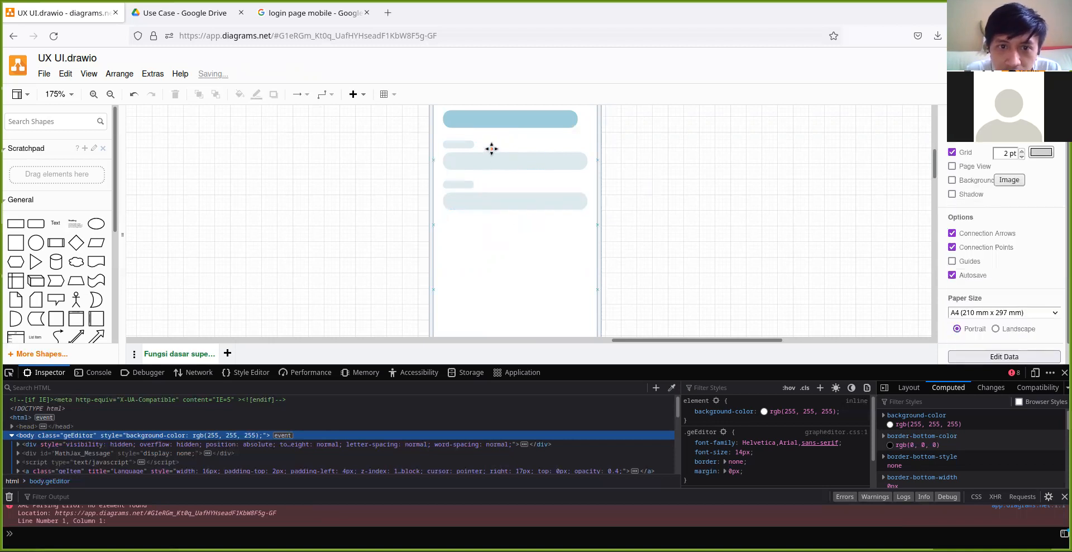
Duplicate the second label and input bar below themselves as a third field on the 1.2 Registration Page screen.
left_click(499, 203)
left_click(463, 186)
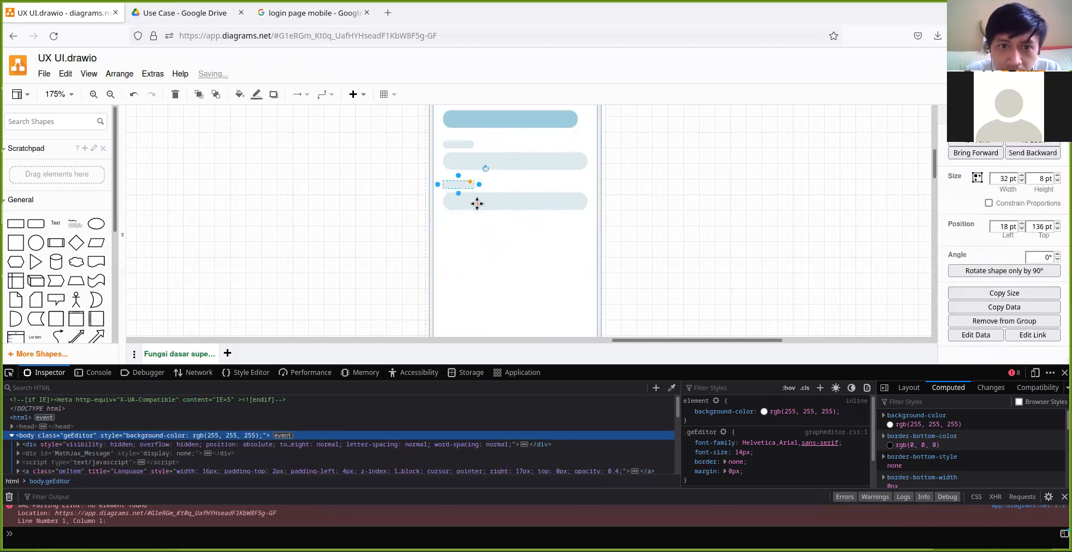
left_click(477, 203, "shift")
left_click_drag(477, 203, 492, 244)
left_click(659, 173)
Copy the blue rounded button, without its dark dot, from the 1.1 Login Page screen.
scroll(637, 187, "up", 3)
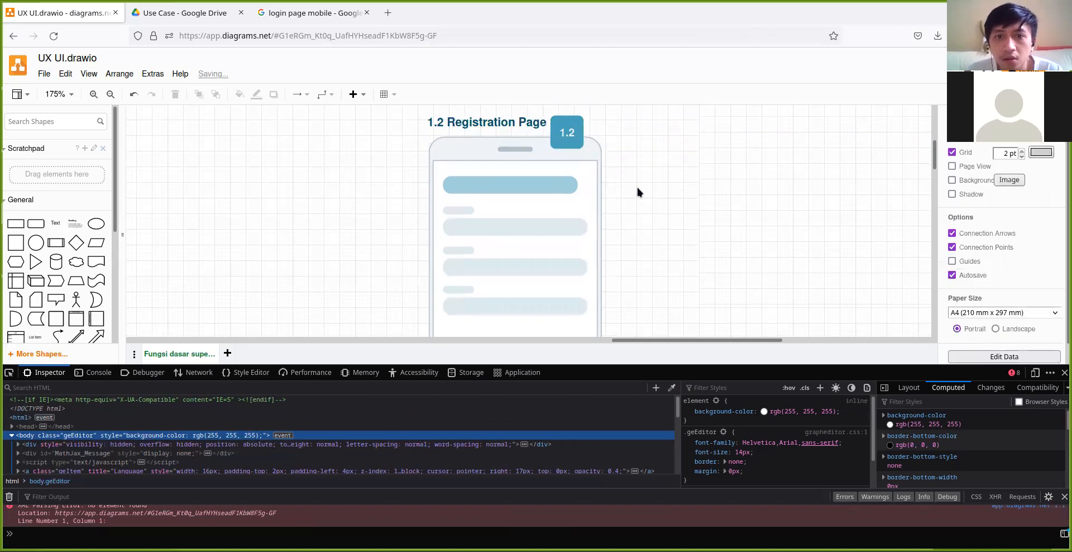
scroll(636, 190, "down", 3)
scroll(631, 213, "down", 2)
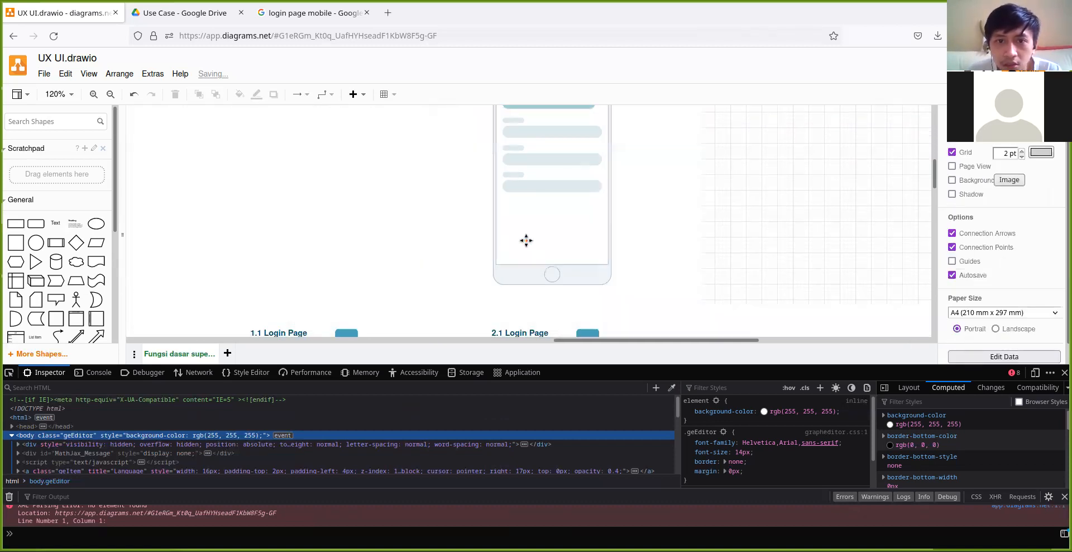
scroll(526, 240, "down", 3)
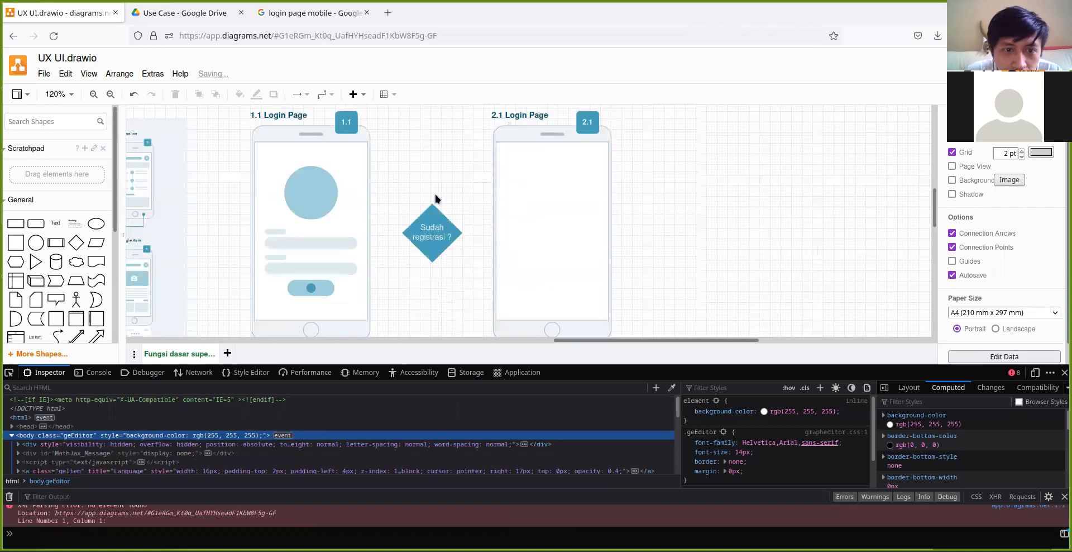
scroll(435, 197, "down", 1)
left_click(324, 270)
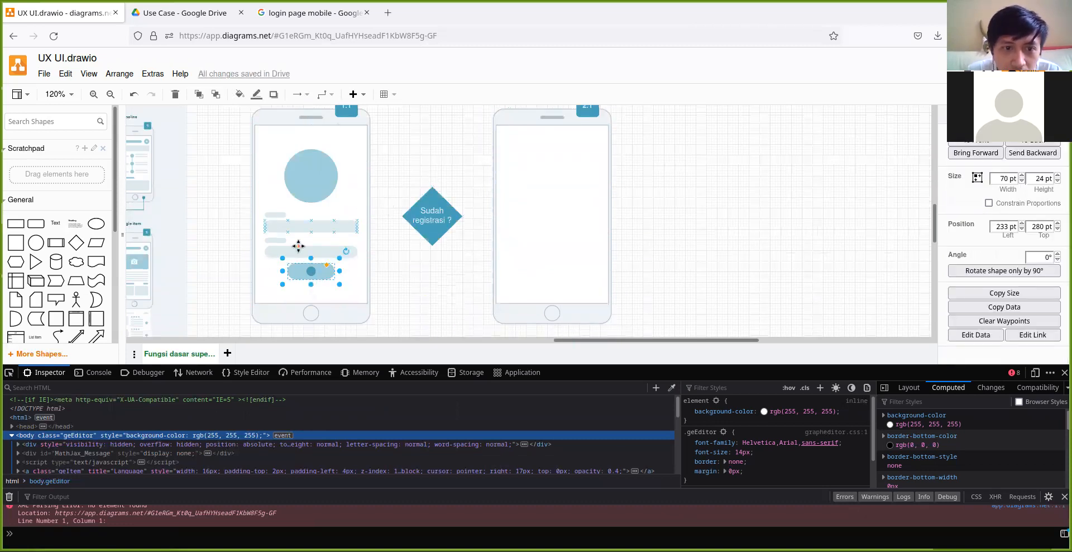
left_click(309, 271, "shift")
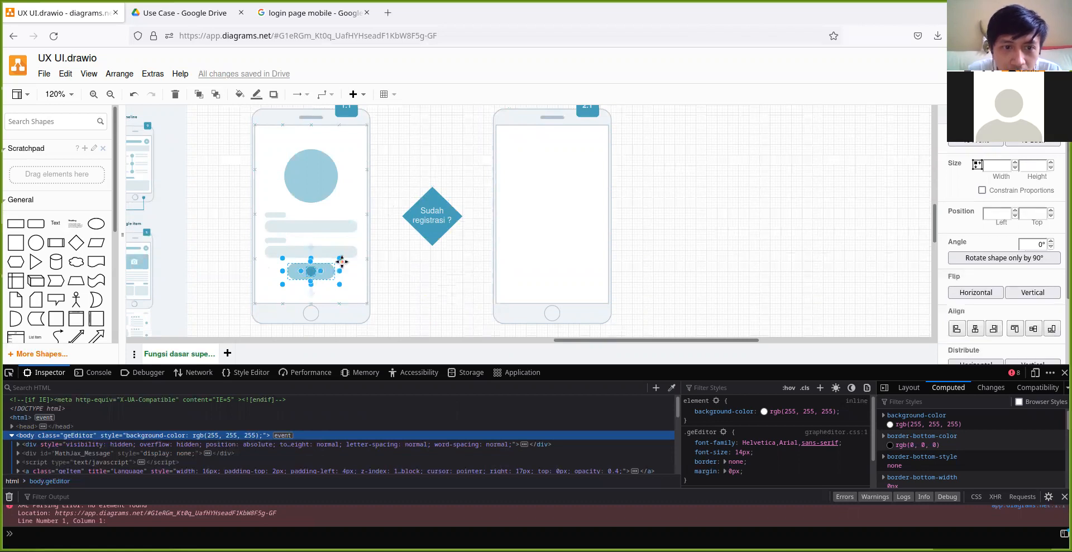
left_click(426, 284)
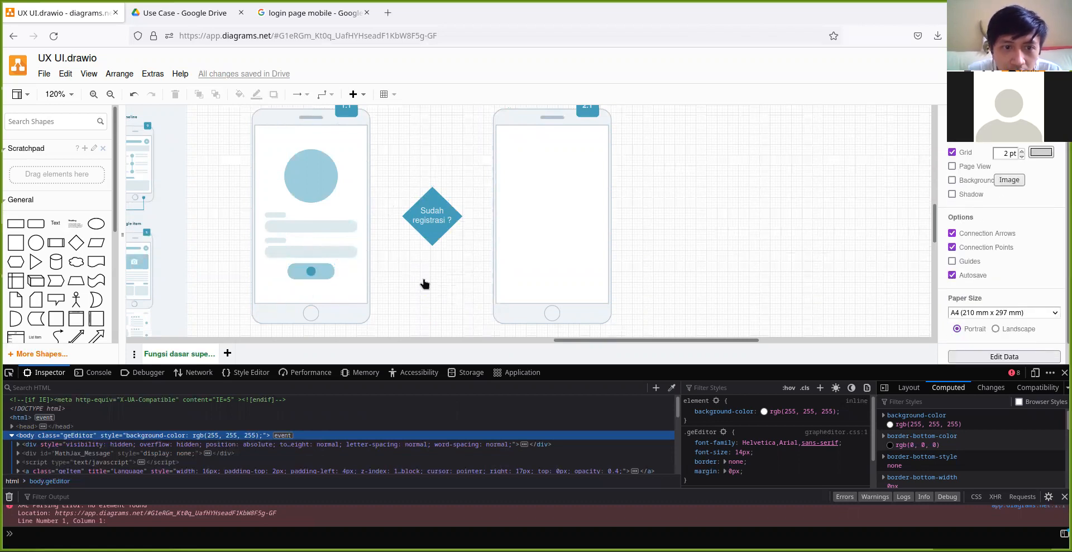
left_click(322, 270)
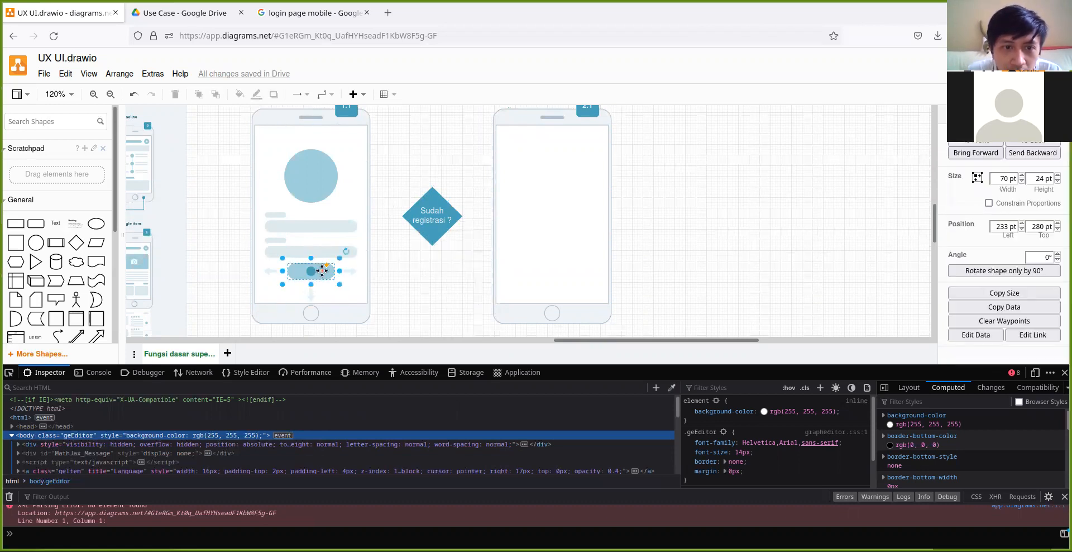
left_click(391, 278)
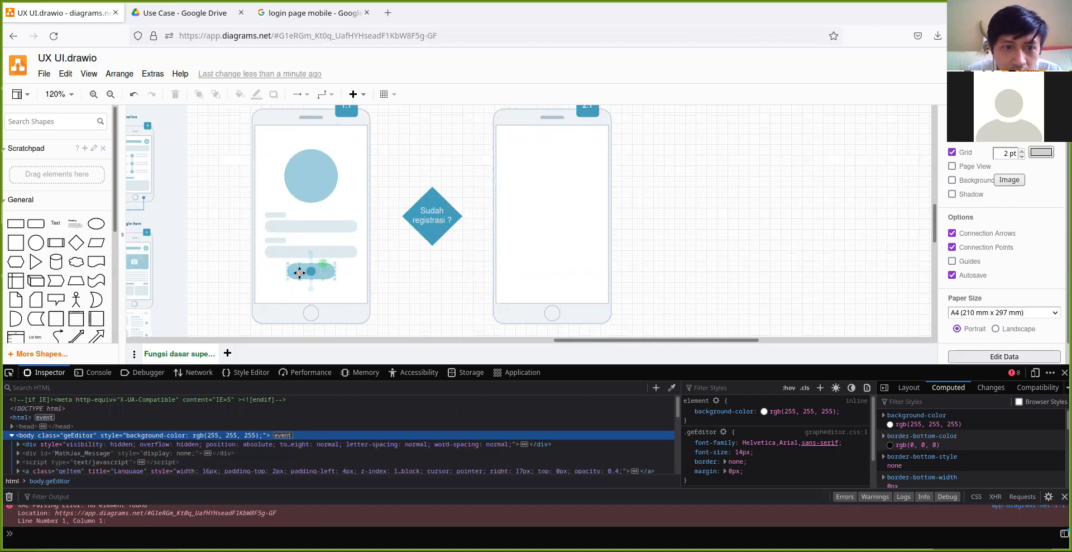
left_click(306, 271)
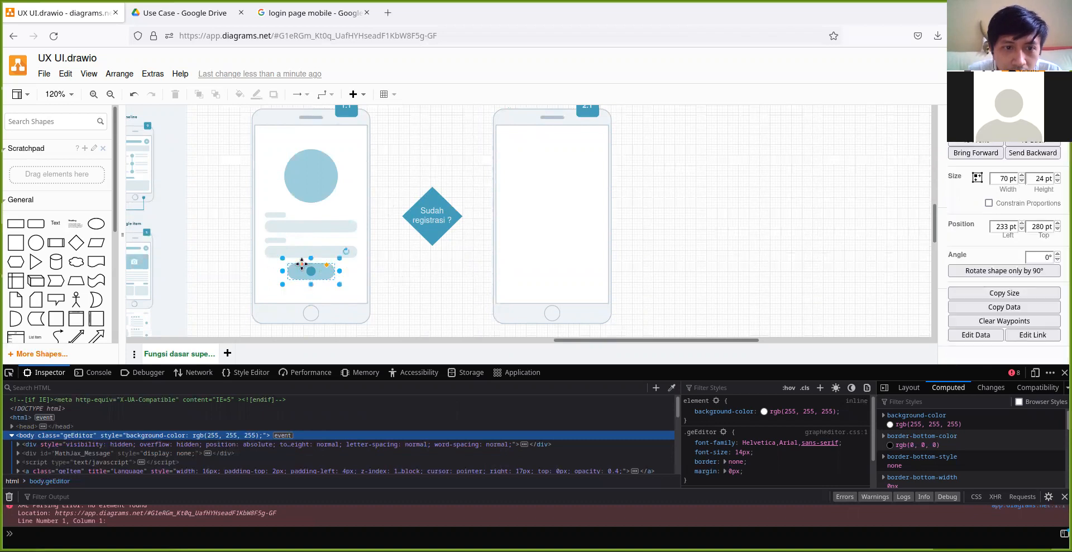
Paste the copied blue button and place it below the third input bar on the 1.2 Registration Page screen.
scroll(445, 218, "up", 5)
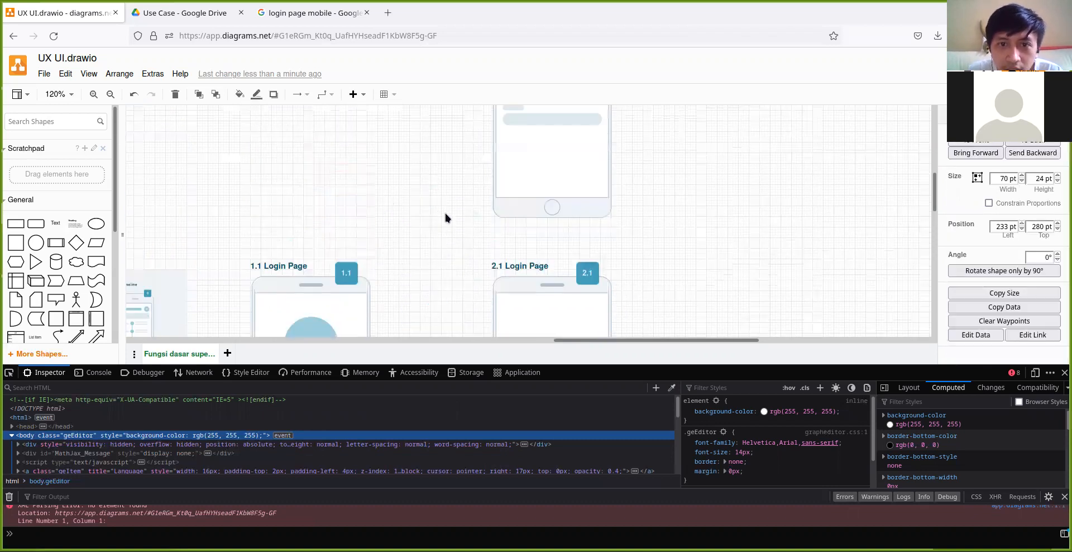
scroll(509, 202, "up", 2)
double_click(597, 206)
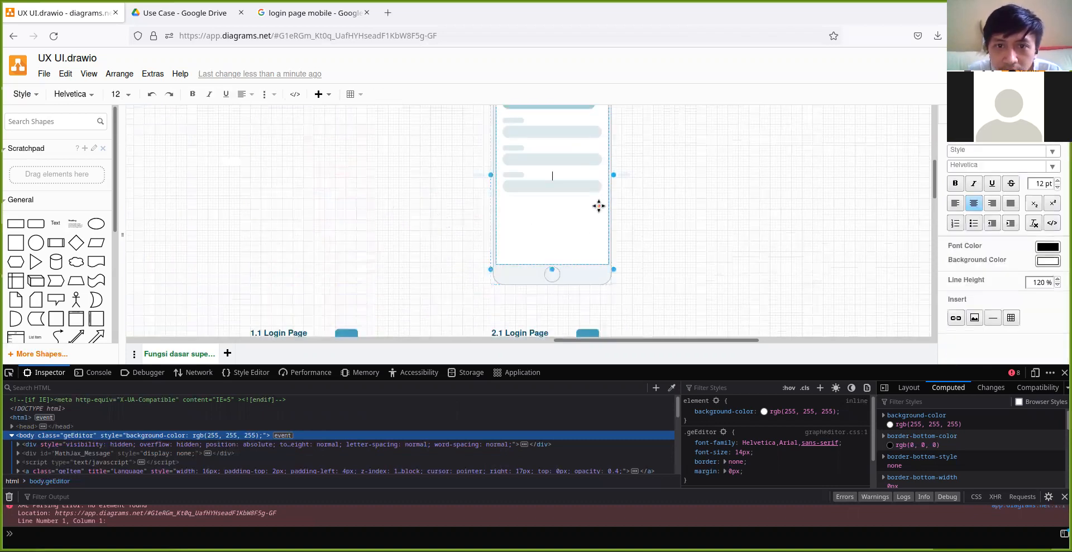
left_click(586, 191)
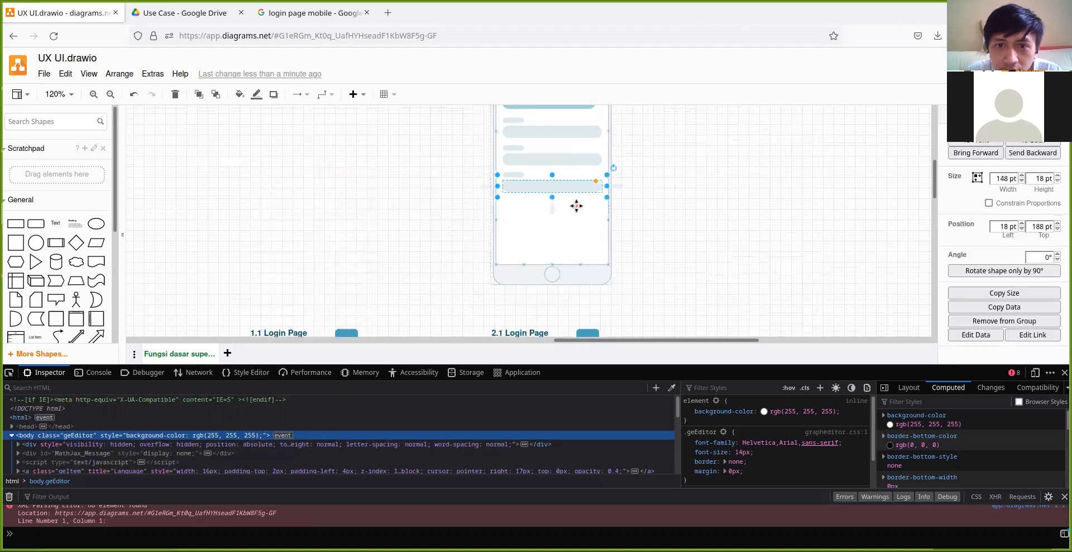
key("ctrl+v")
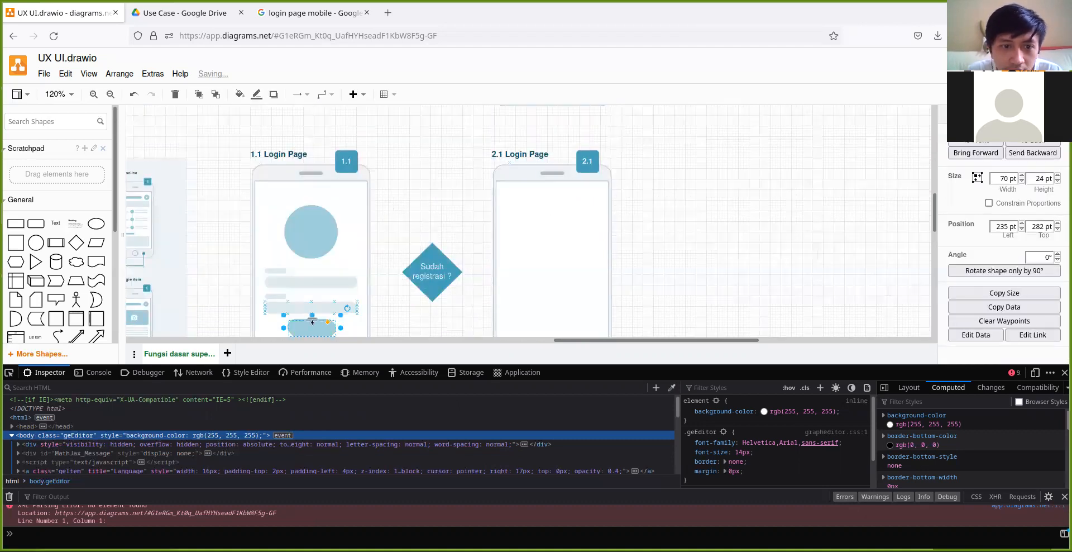
left_click_drag(309, 326, 560, 210)
Reposition the blue button centrally beneath the third input bar on 1.2 Registration Page, at 57 pt left and 218 pt top.
left_click(565, 191)
left_click(557, 213, "shift")
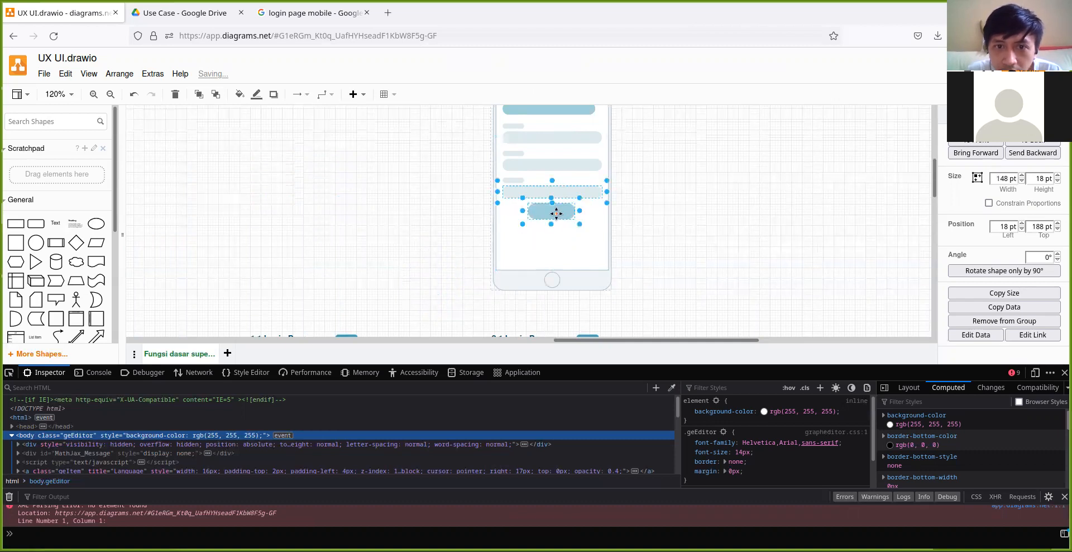
left_click(583, 234)
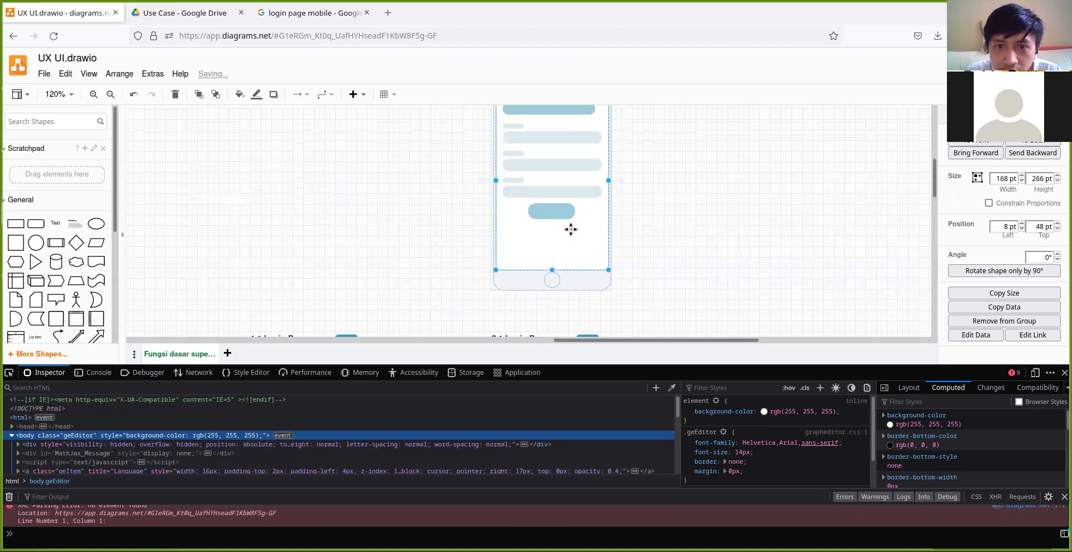
left_click(552, 214, "shift")
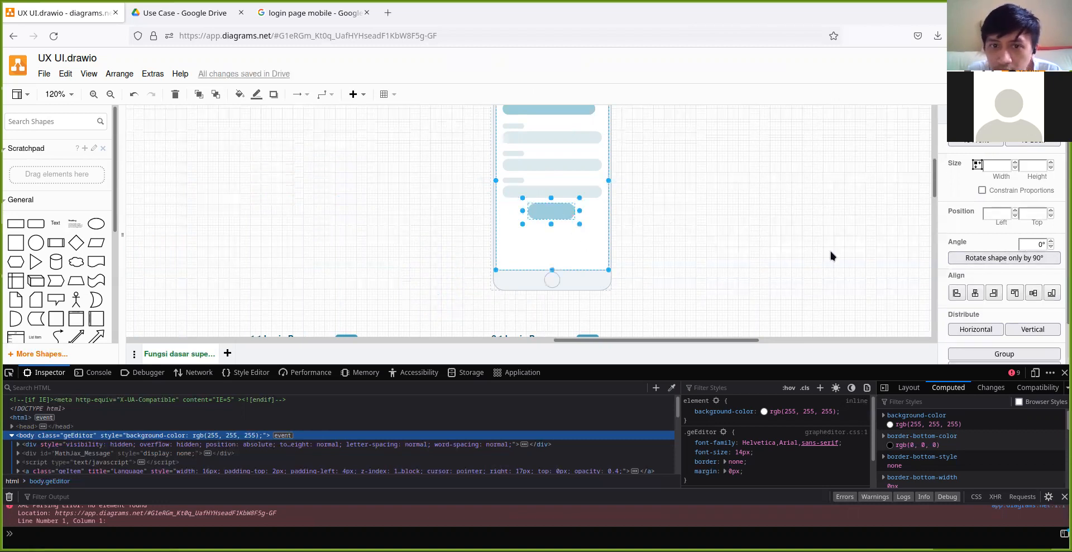
left_click(648, 203)
left_click_drag(564, 211, 555, 210)
double_click(555, 210)
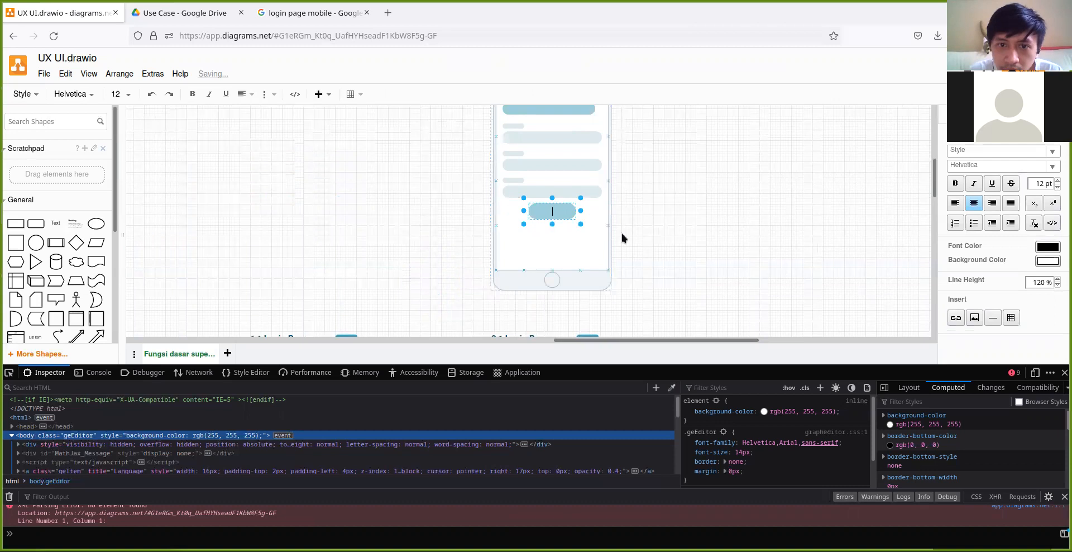
left_click(591, 228)
left_click(561, 208)
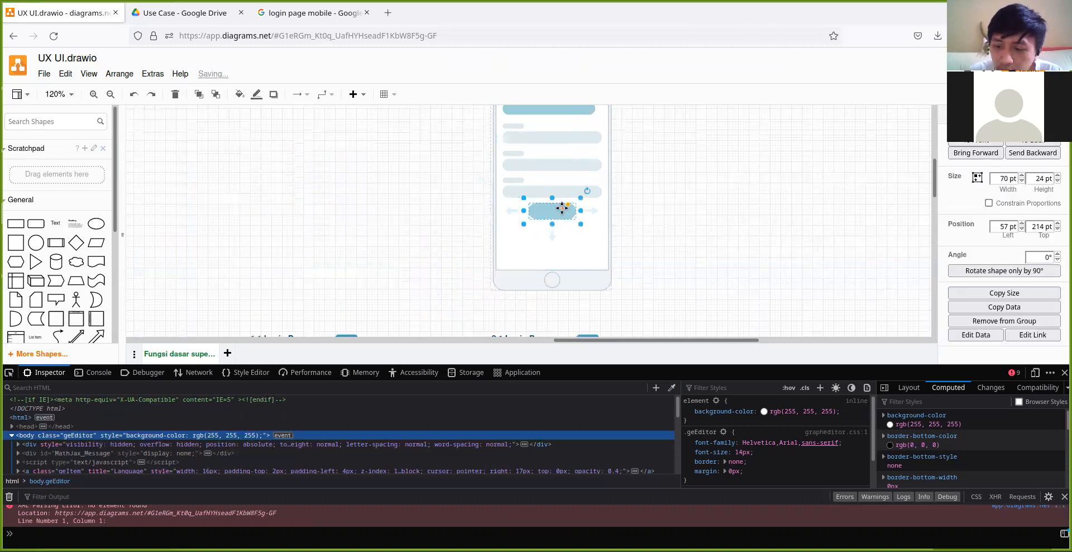
left_click_drag(562, 209, 559, 211)
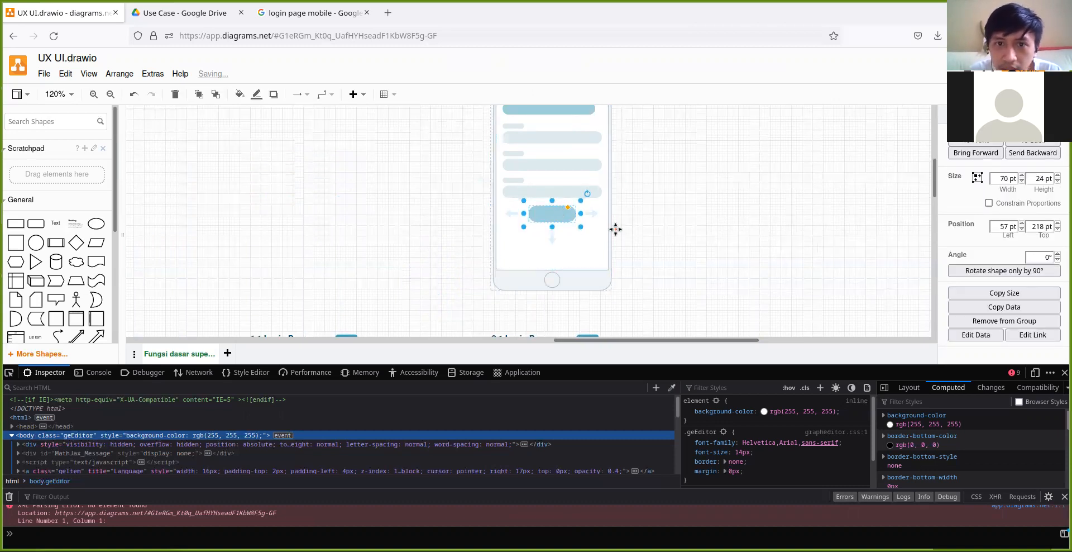
scroll(638, 196, "up", 3)
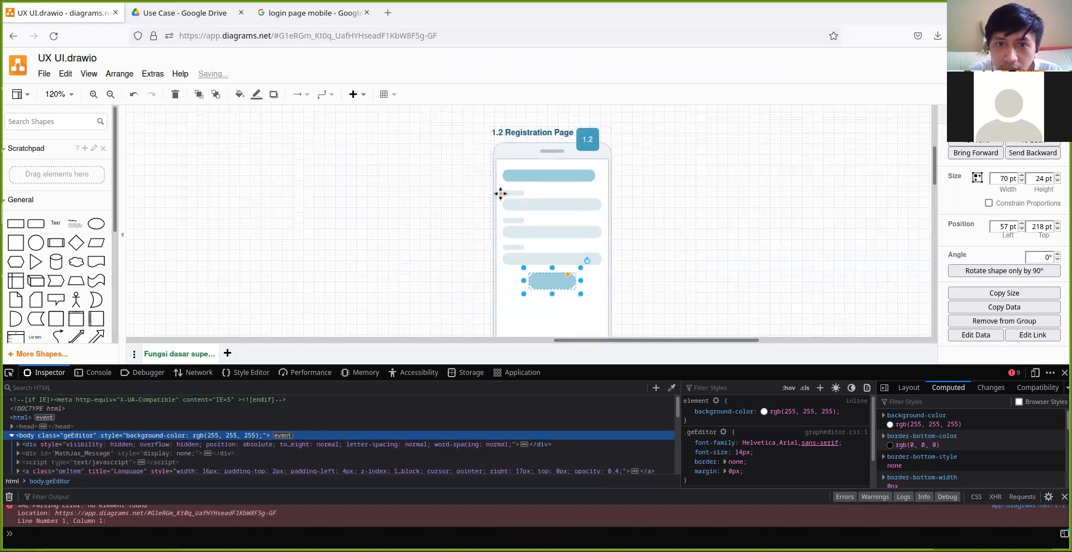
left_click(648, 276)
double_click(662, 196)
left_click(664, 199)
left_click(679, 179)
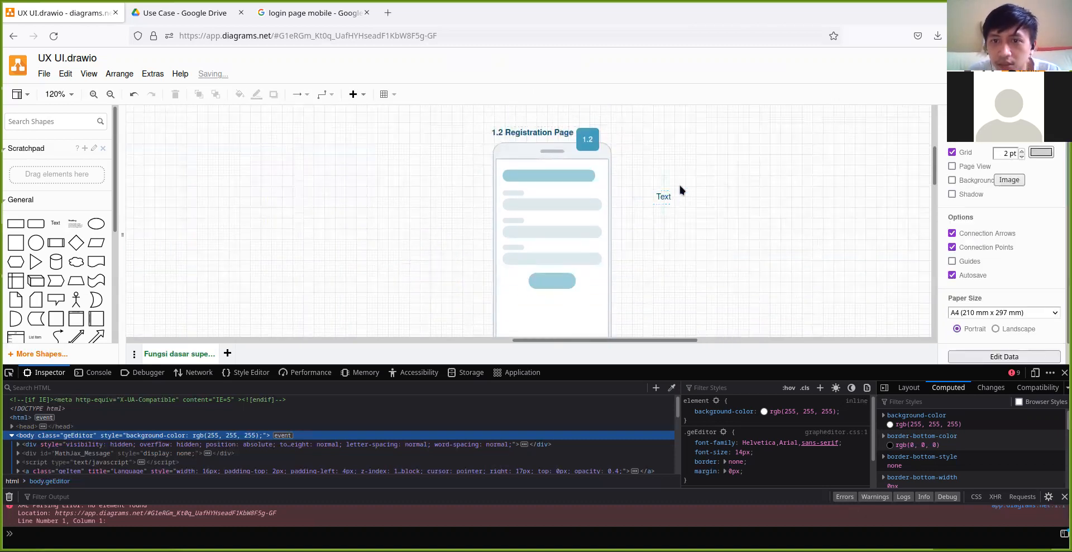
left_click_drag(679, 189, 634, 219)
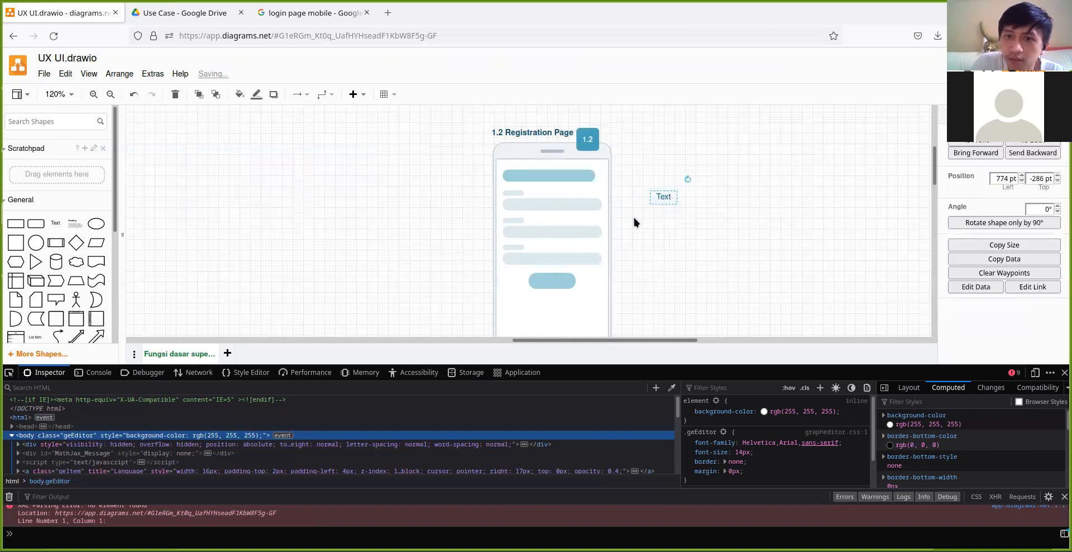
key("Delete")
Copy the dark dot from the 1.1 Login Page button onto the left edge of the 1.2 Registration Page phone, at 536, -216 pt.
scroll(629, 232, "down", 2)
scroll(620, 240, "down", 1)
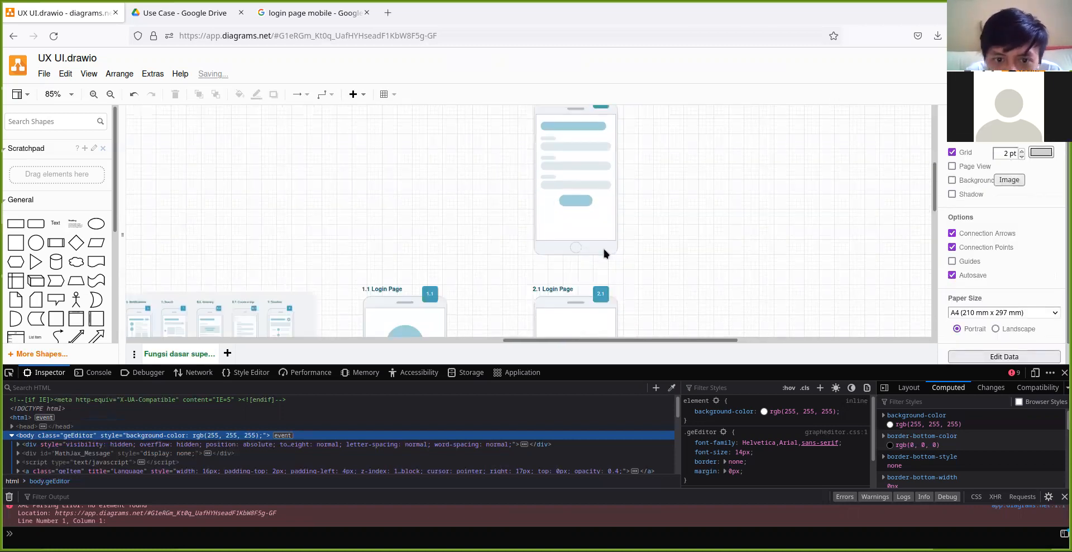
scroll(603, 251, "down", 3)
scroll(600, 249, "down", 1)
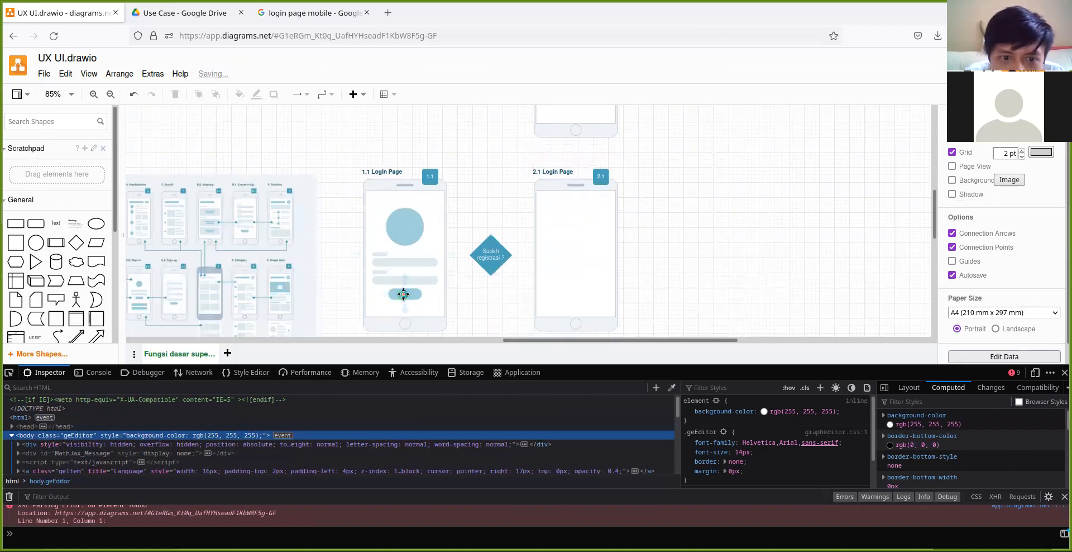
left_click(403, 294)
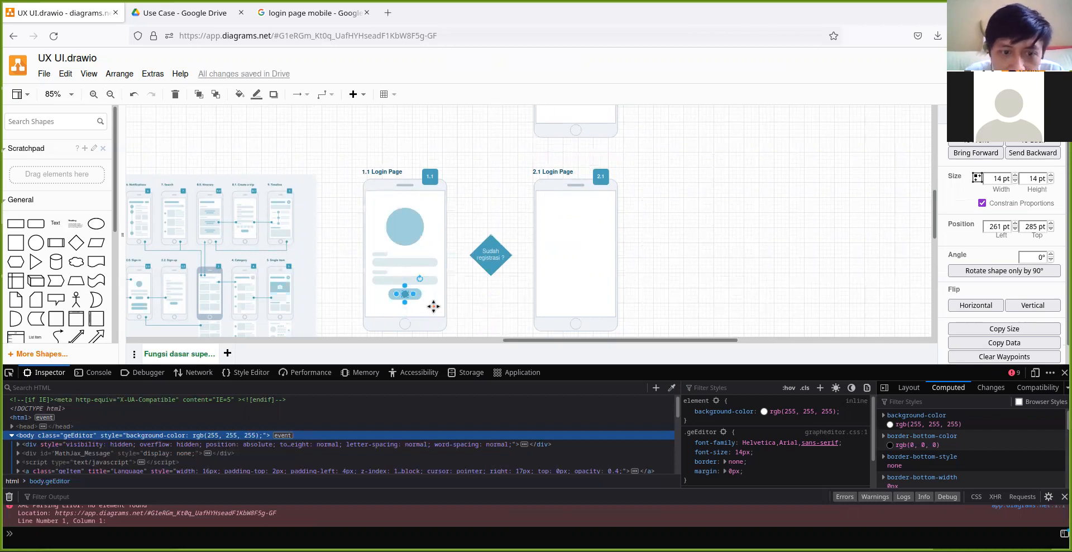
key("ctrl+v")
left_click_drag(406, 294, 527, 163)
left_click_drag(515, 265, 535, 172)
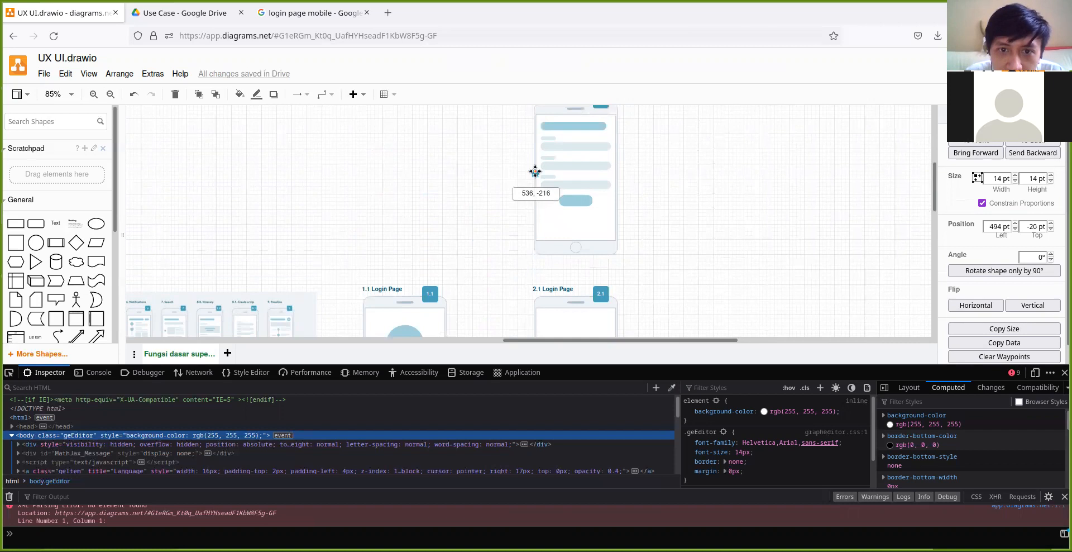
left_click_drag(535, 172, 535, 172)
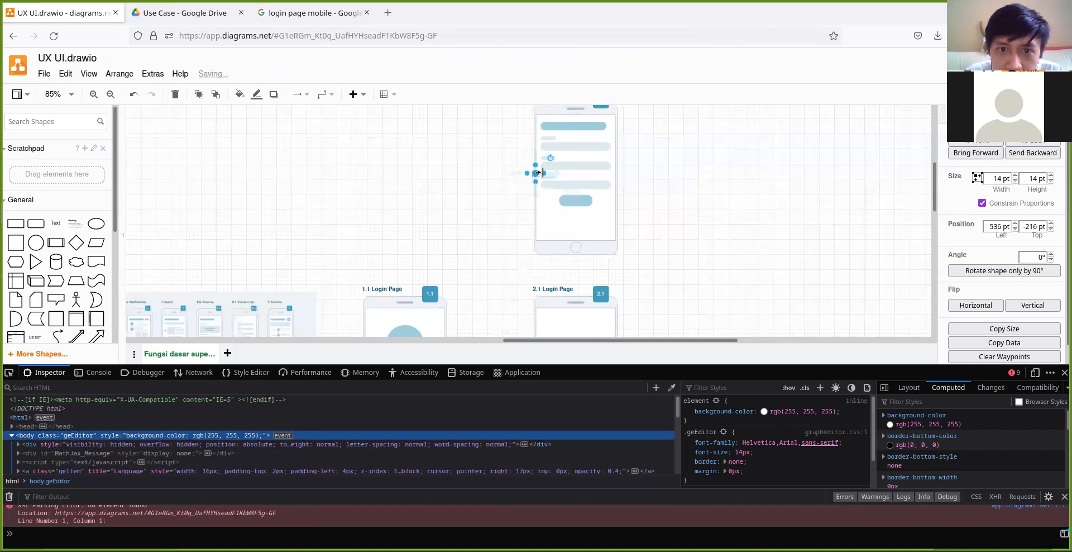
left_click(661, 209)
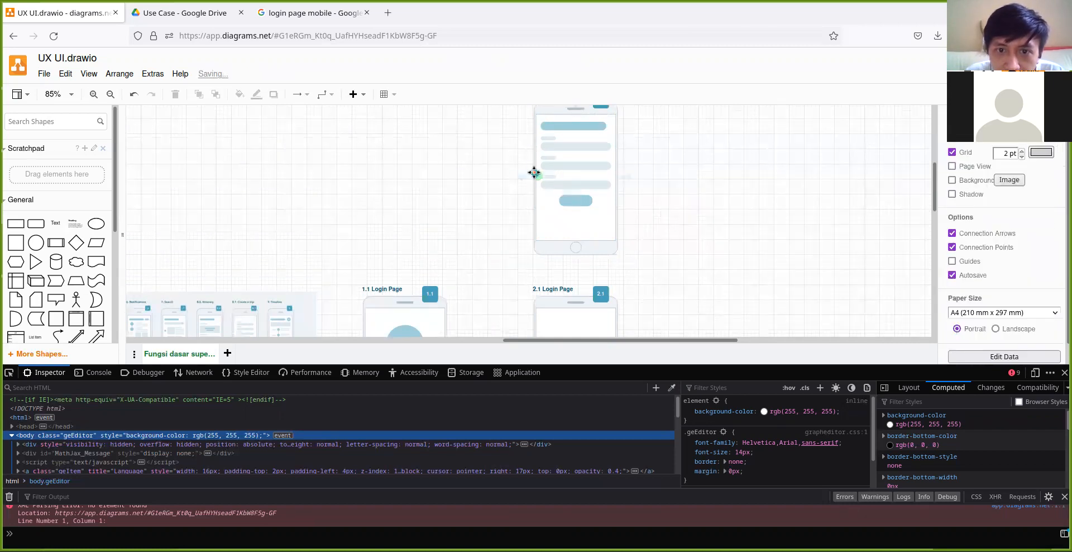
Duplicate the dot on the 1.2 Registration Page phone's left edge and place the copy on that page's blue button.
left_click(535, 173)
key("ctrl+v")
left_click_drag(536, 174, 574, 200)
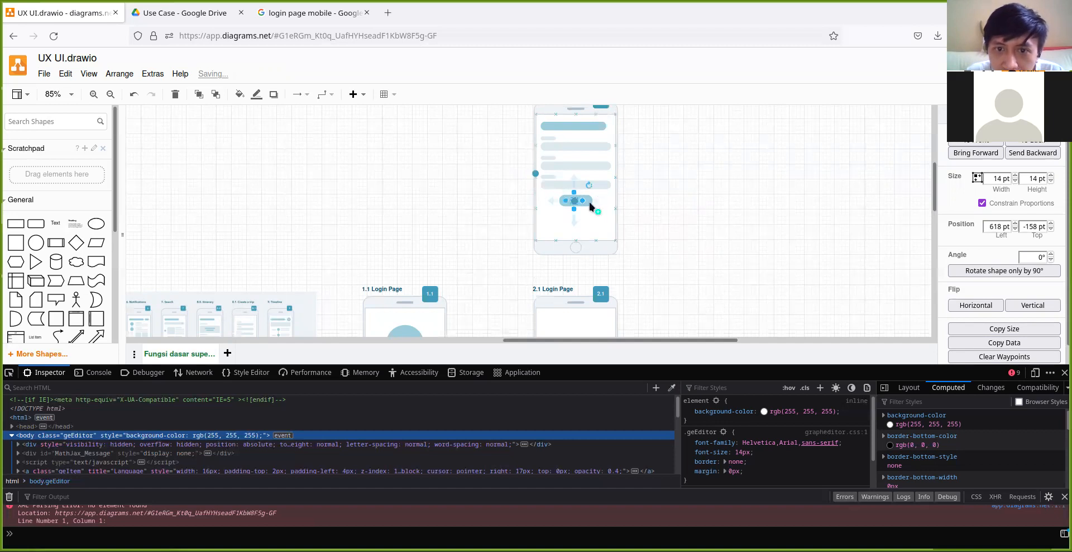
left_click(623, 204)
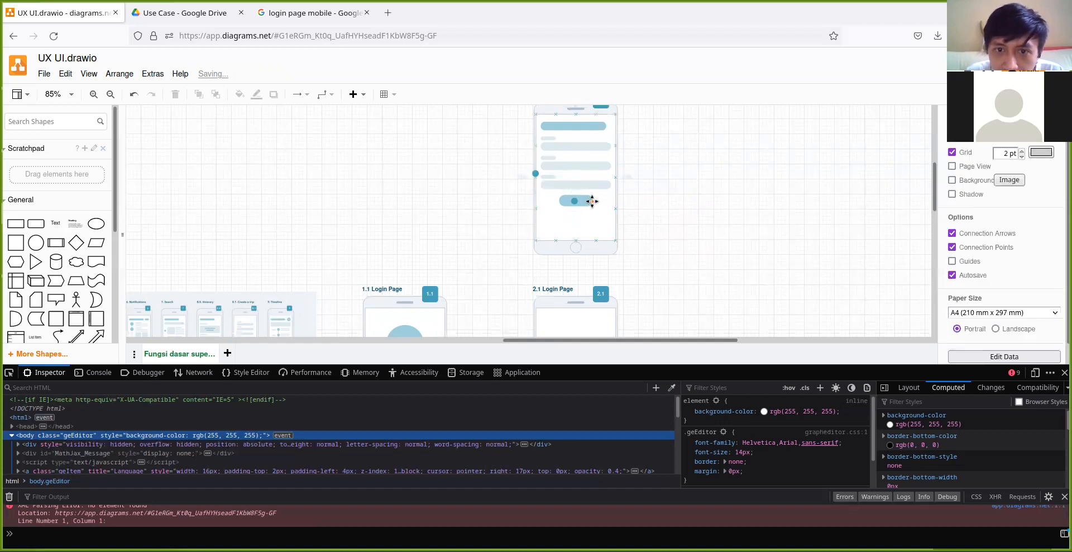
Centre the dot on the blue button of 1.2 Registration Page, at 621 pt left and -156 pt top.
left_click(592, 211)
left_click(574, 199, "shift")
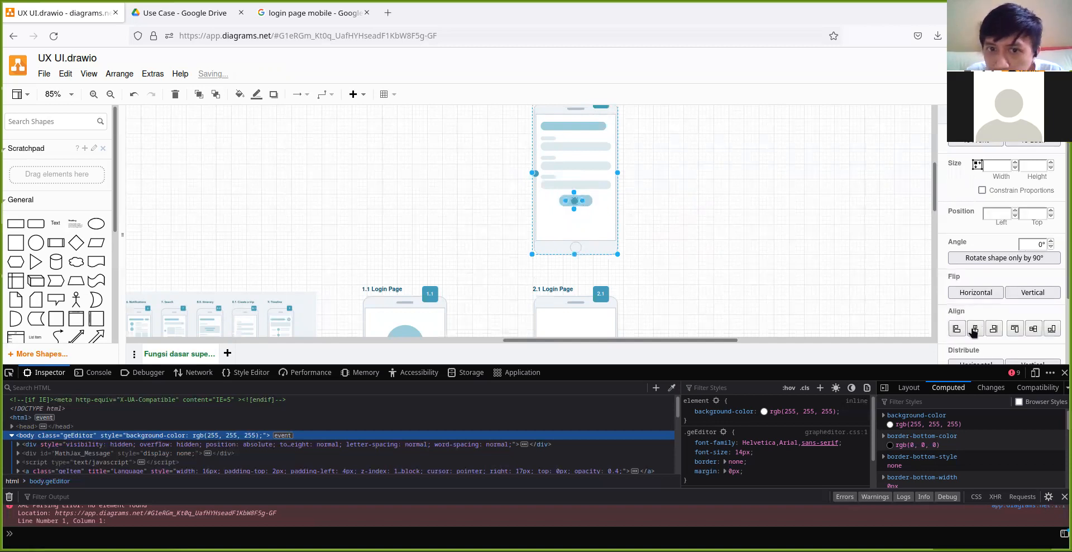
left_click(662, 216)
scroll(669, 230, "down", 2)
left_click(574, 151)
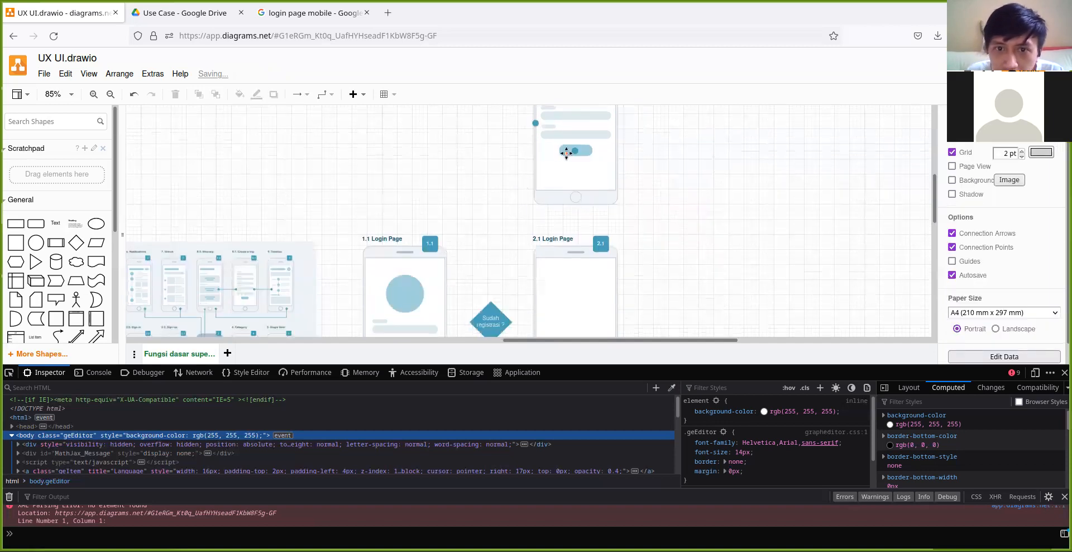
left_click(575, 153)
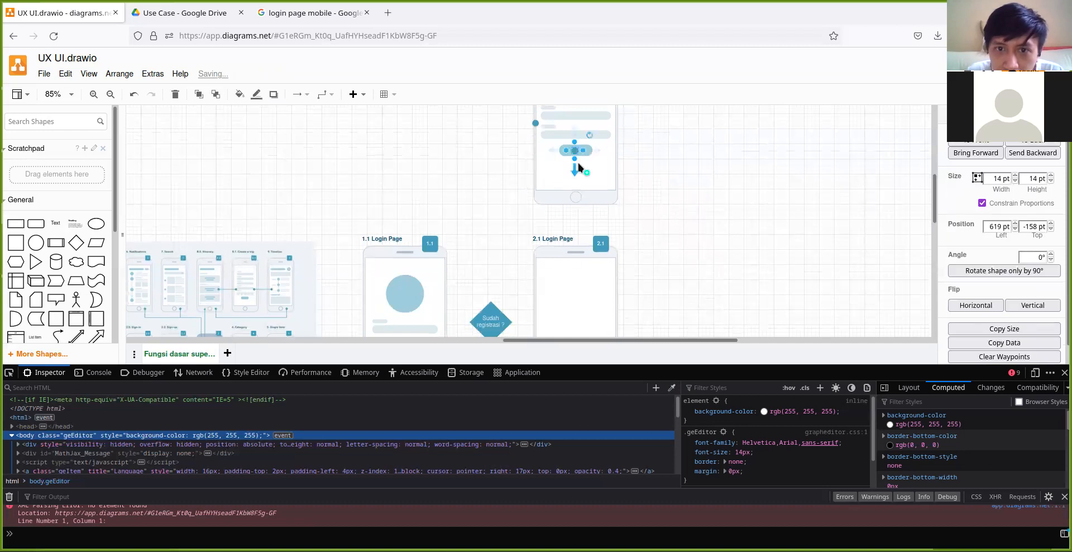
left_click_drag(575, 148, 577, 149)
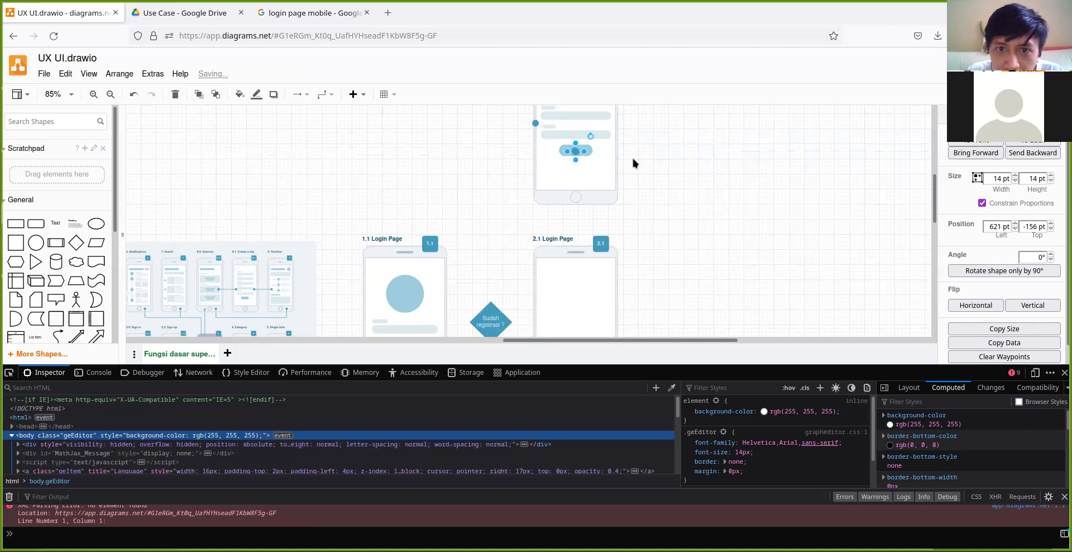
Place a copy of the button's dot on the top edge of the 2.1 Login Page phone, at 624 pt left and 40 pt top.
left_click_drag(575, 151, 577, 246)
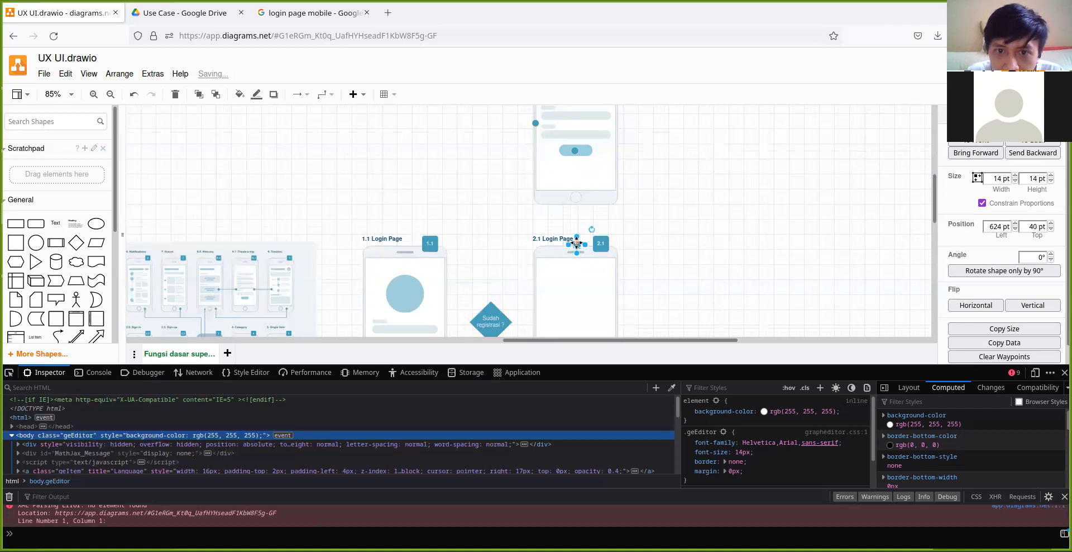
Retitle the 2.1 phone as "2.1 Home" and shorten the 1.1 phone's title to "1.1 Login".
double_click(553, 240)
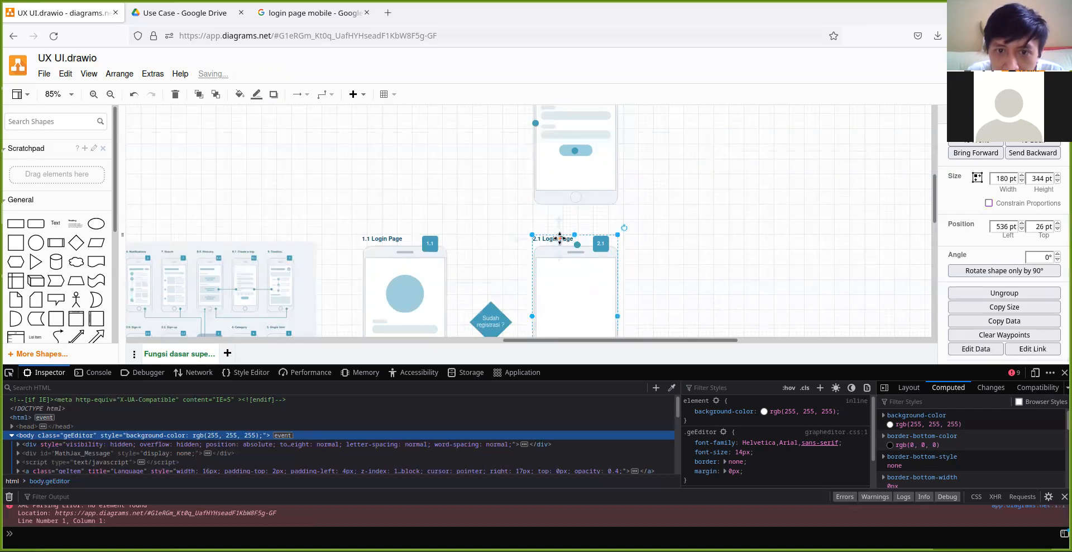
type("Home")
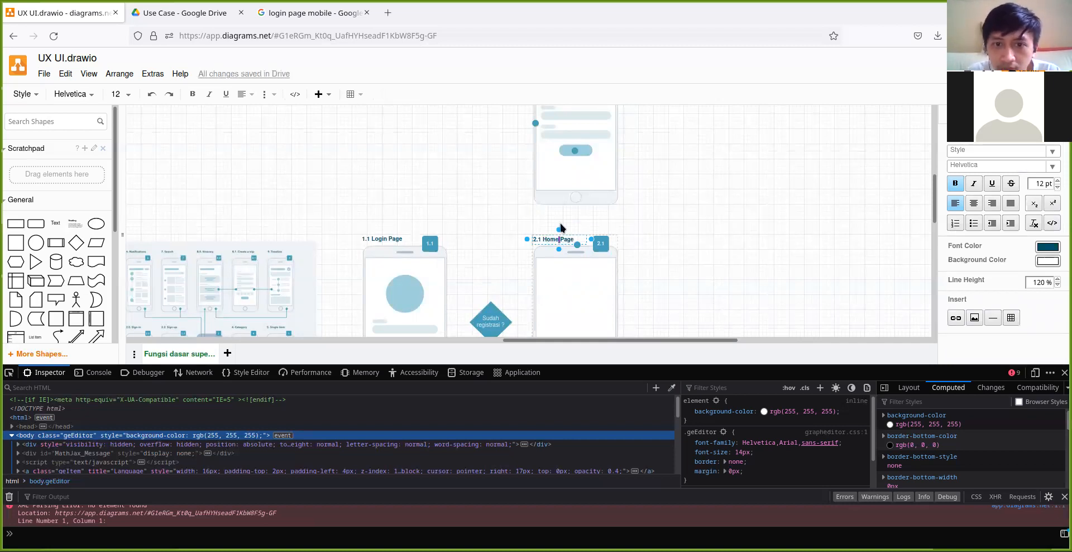
key("BackSpace")
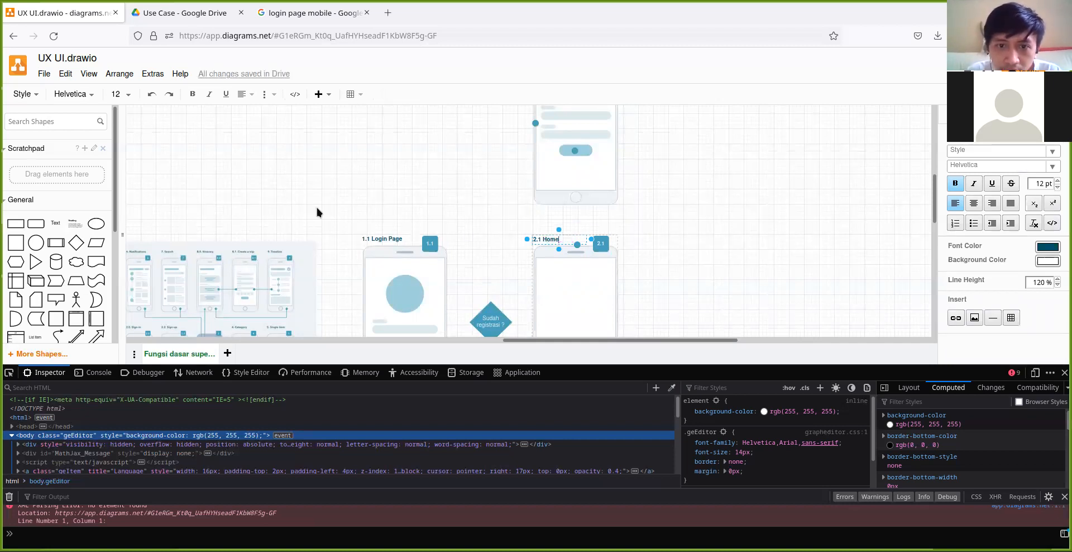
double_click(394, 241)
left_click(396, 244)
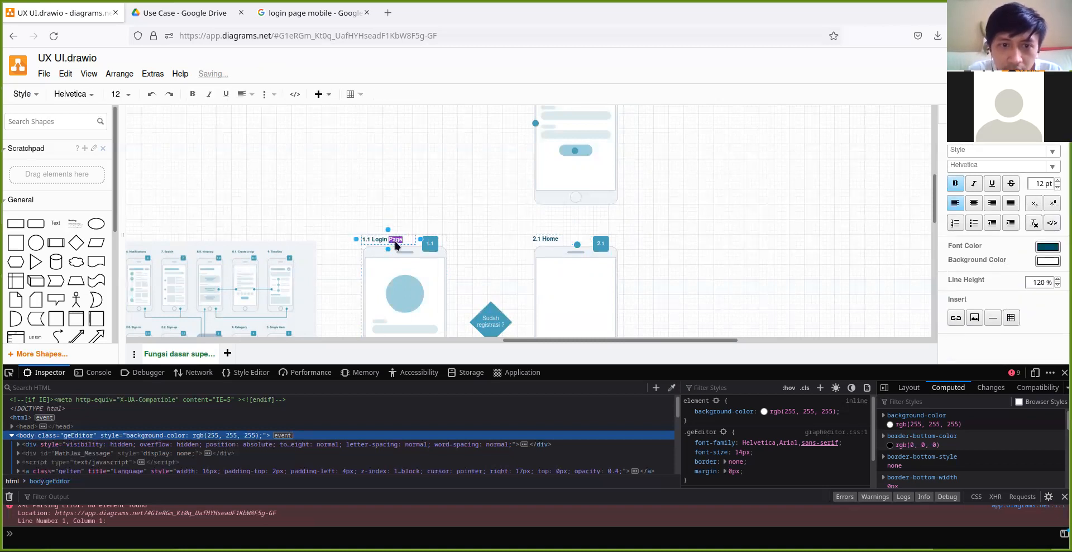
key("BackSpace")
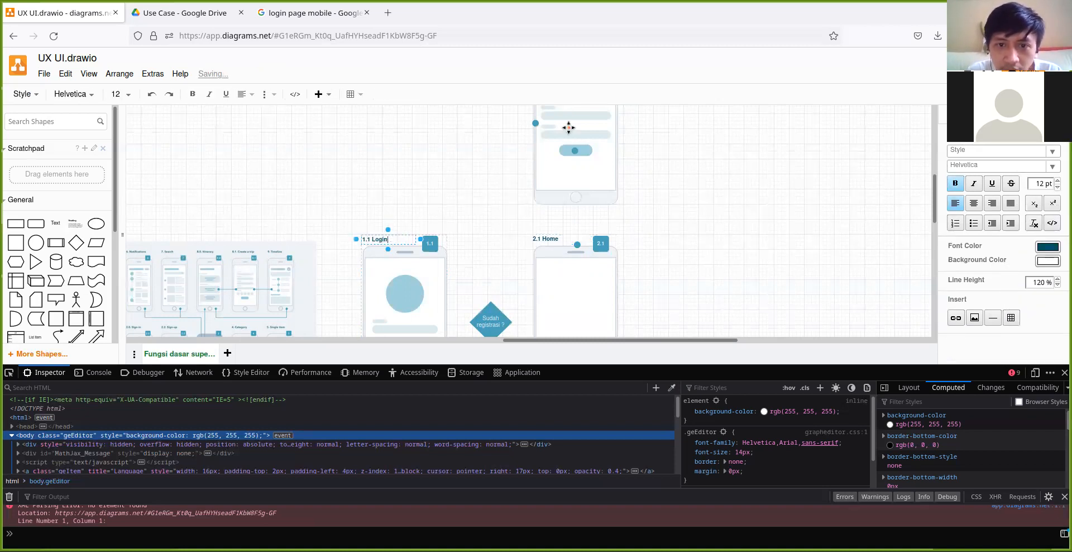
left_click(487, 196)
Shorten the title "1.2 Registration Page" to "1.2 Registration".
scroll(525, 196, "up", 2)
scroll(531, 192, "up", 1)
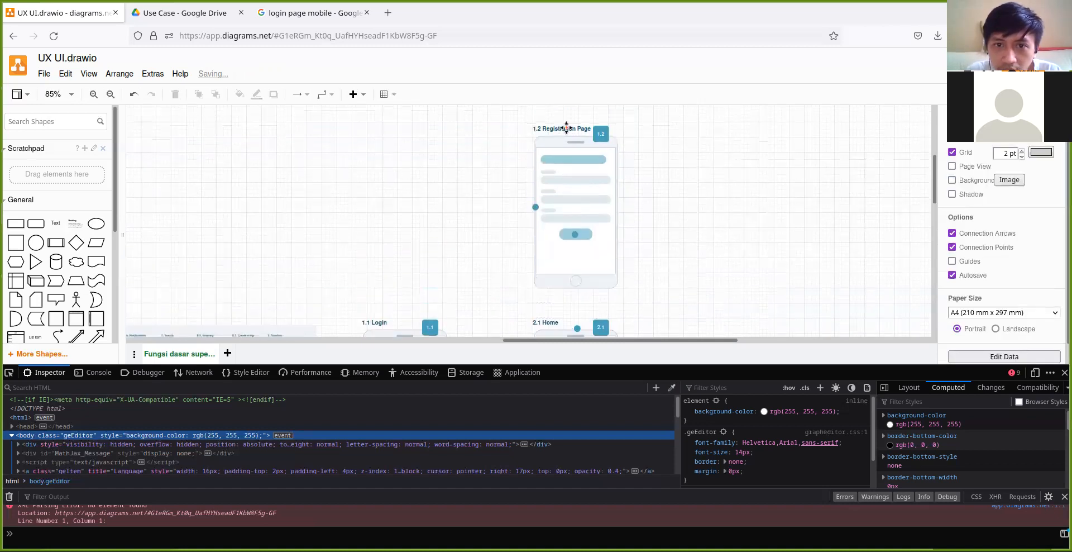
left_click(579, 129)
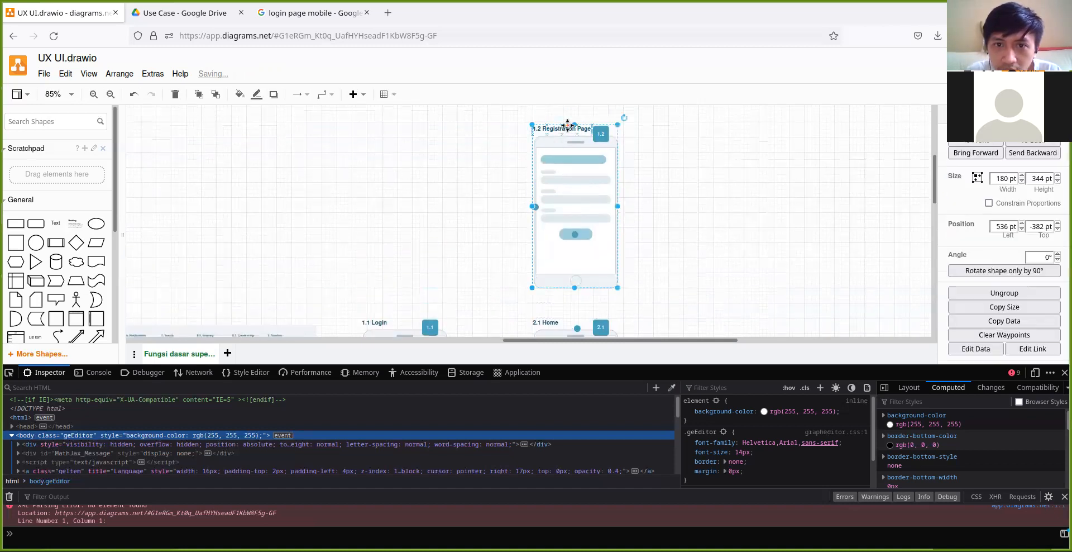
left_click(655, 143)
double_click(584, 130)
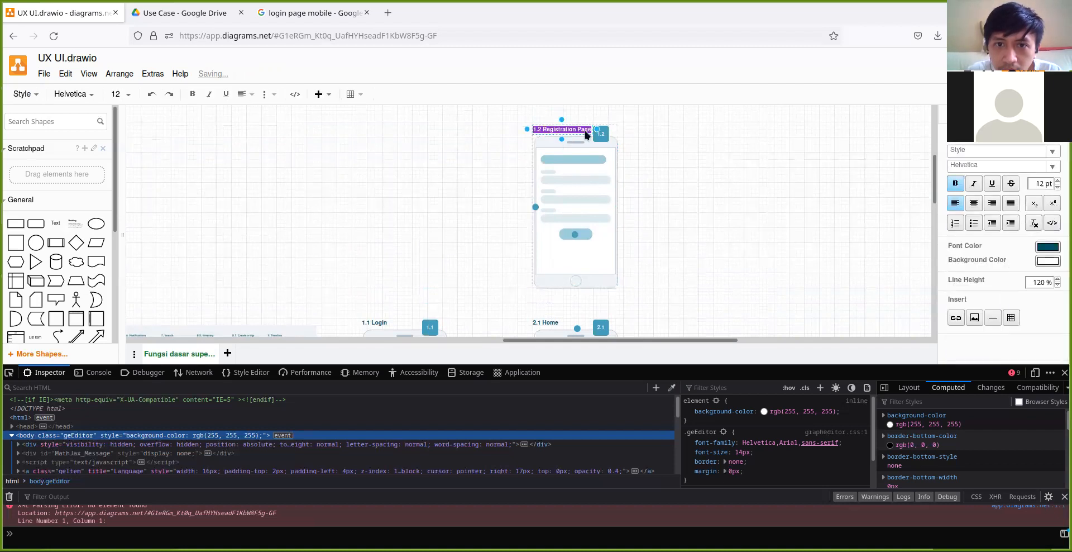
left_click(584, 129)
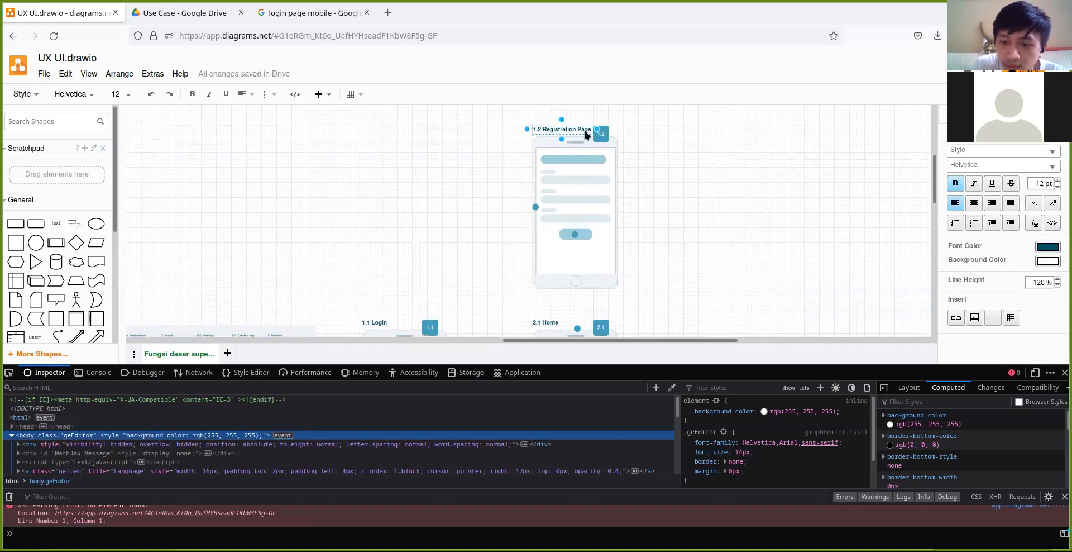
key("BackSpace")
key("BackSpace")
key("BackSpace")
key("BackSpace")
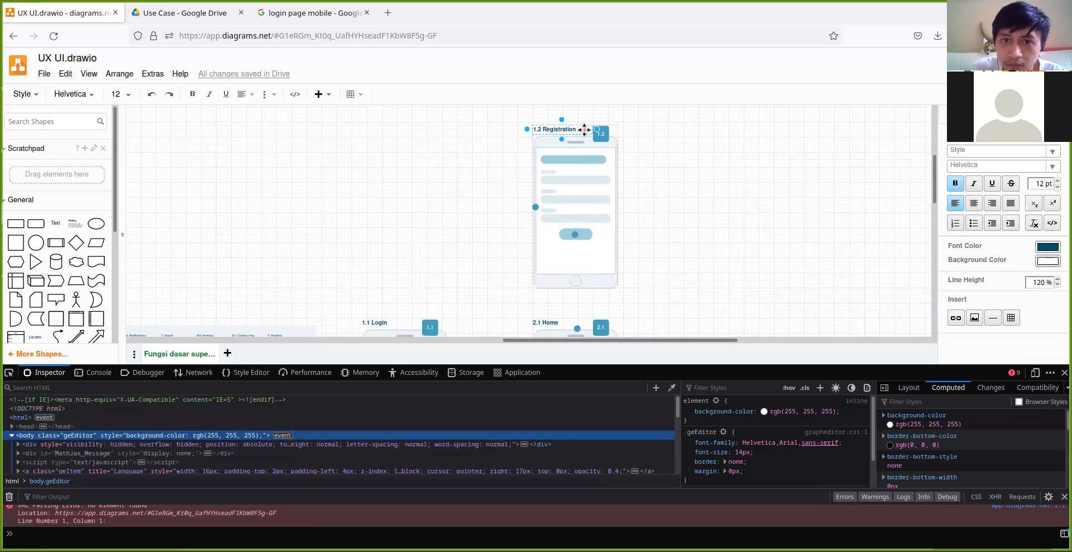
left_click(654, 195)
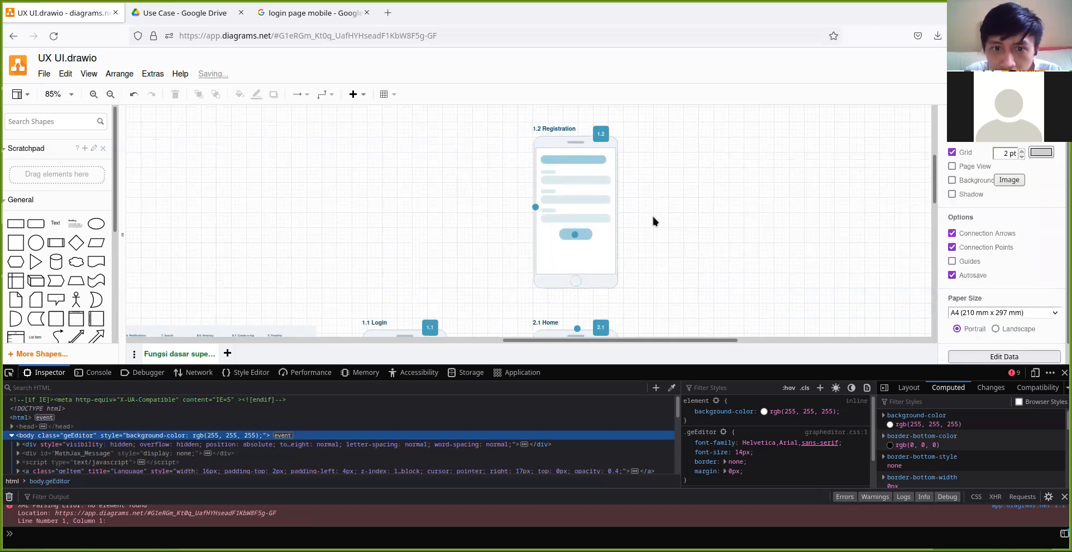
Centre-align the dot on 2.1 Home's top edge horizontally with the 1.2 Registration button's dot, at 619 pt left.
scroll(651, 218, "down", 4)
left_click(577, 144)
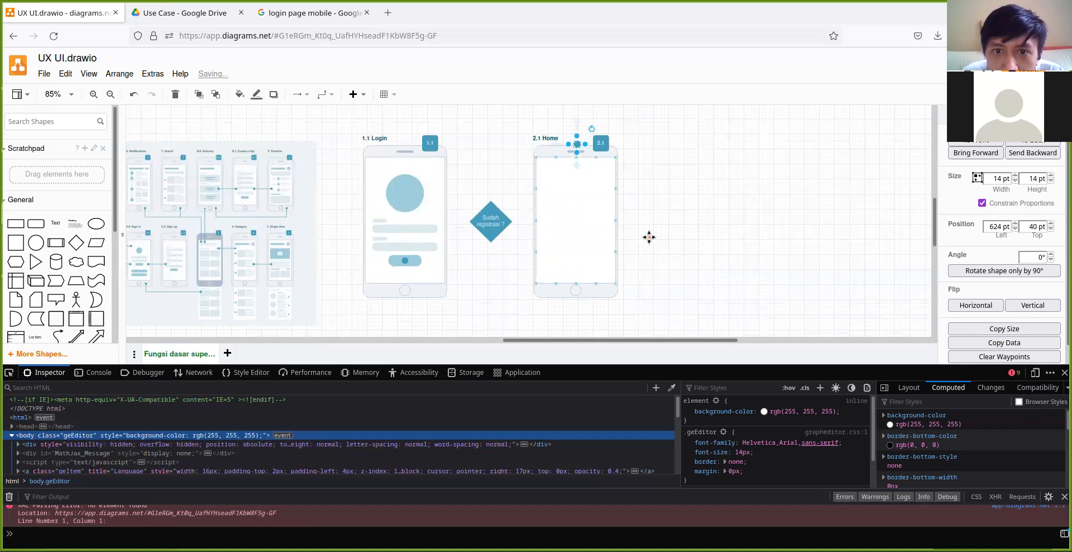
scroll(664, 235, "up", 3)
scroll(654, 233, "down", 1)
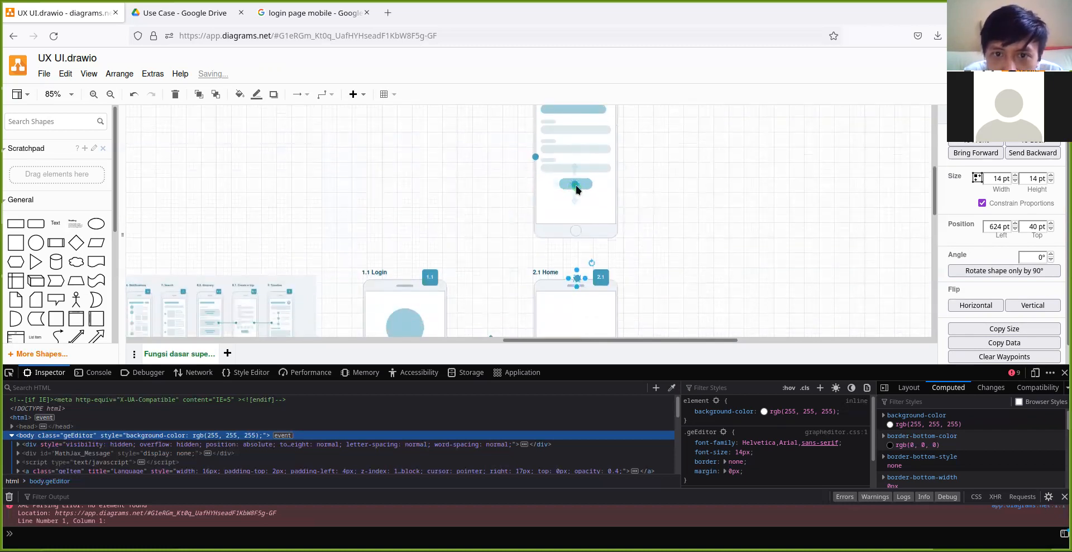
left_click_drag(576, 190, 575, 190)
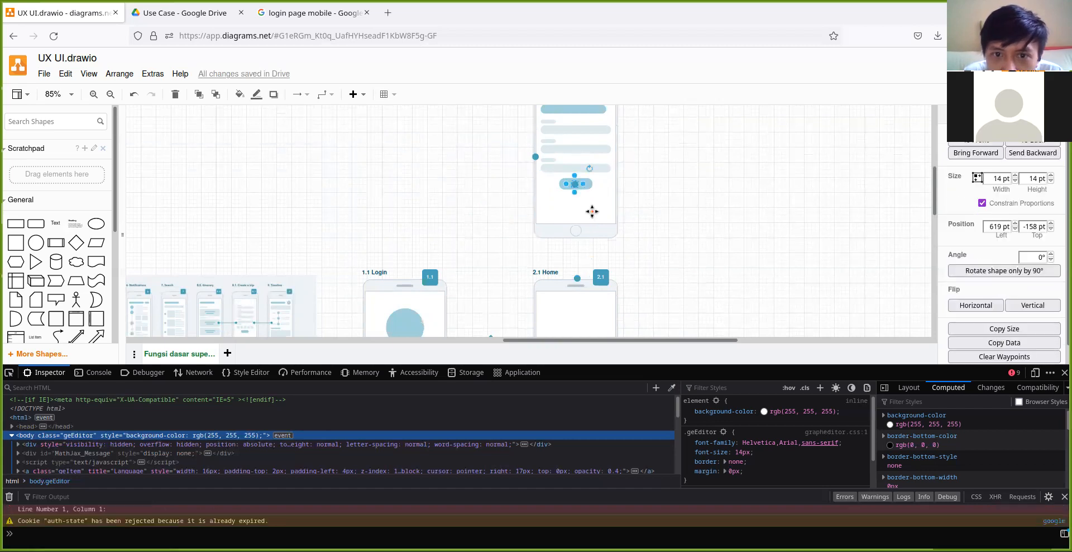
left_click(575, 279, "shift")
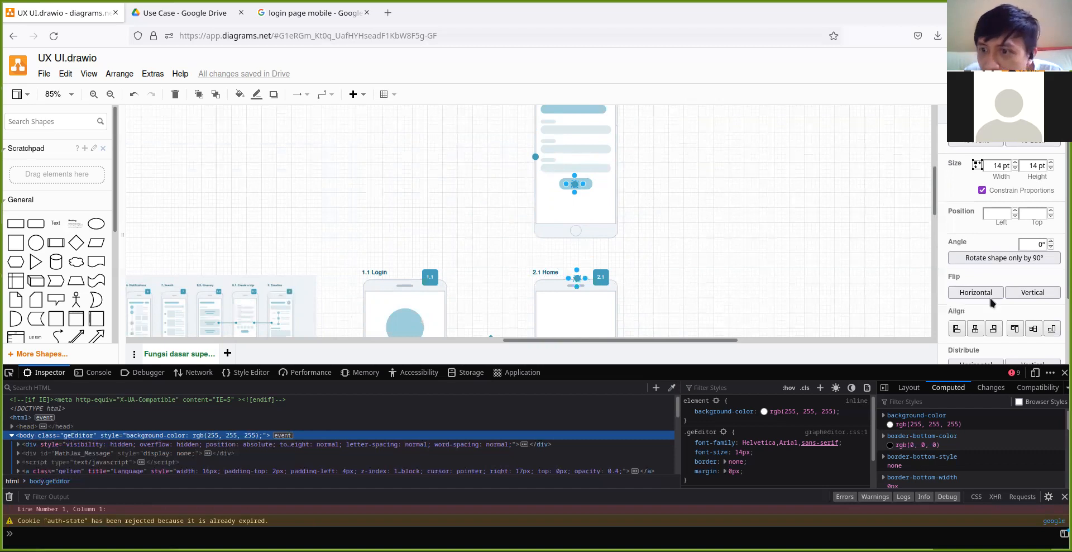
left_click(976, 329)
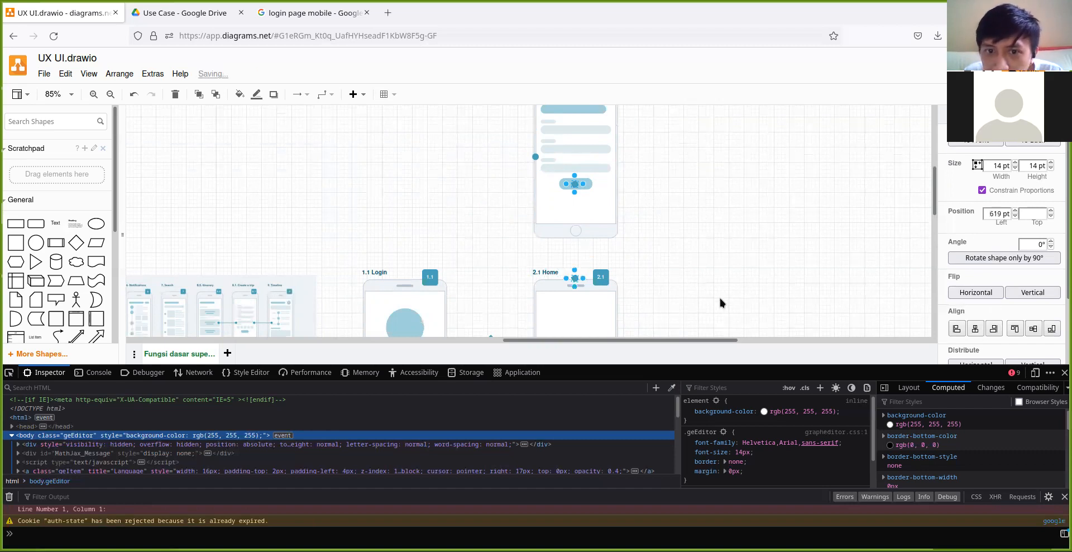
left_click(689, 297)
Nudge the dot on the top edge of the 2.1 Home phone down to 43 pt top.
scroll(521, 256, "down", 3)
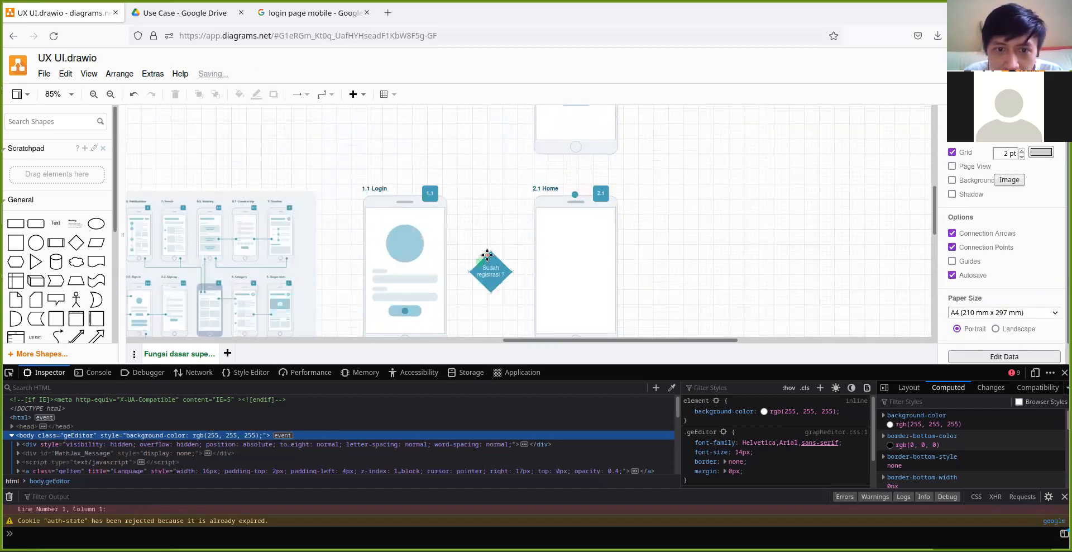
scroll(491, 262, "up", 4)
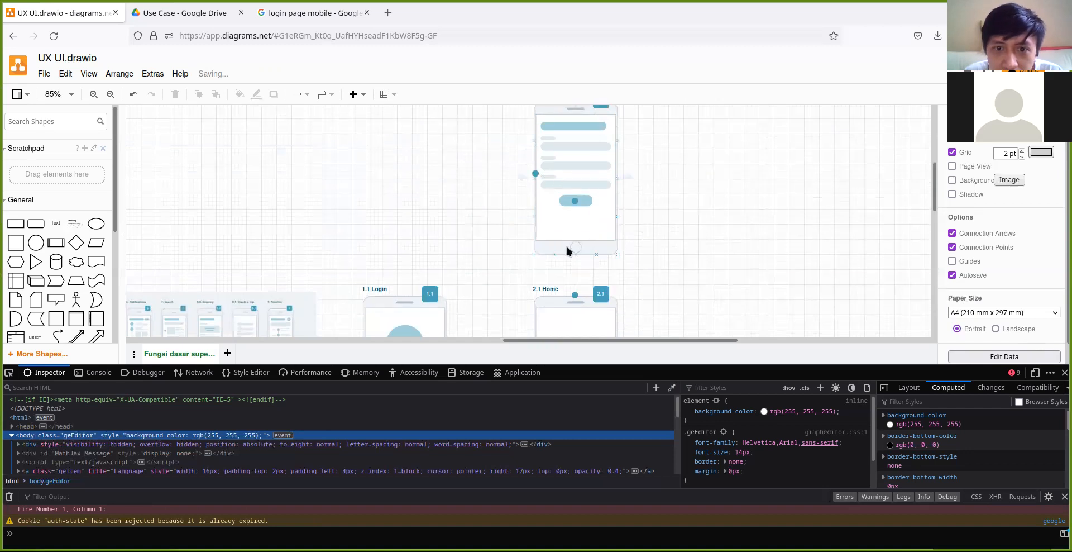
scroll(567, 243, "down", 3)
left_click(579, 204)
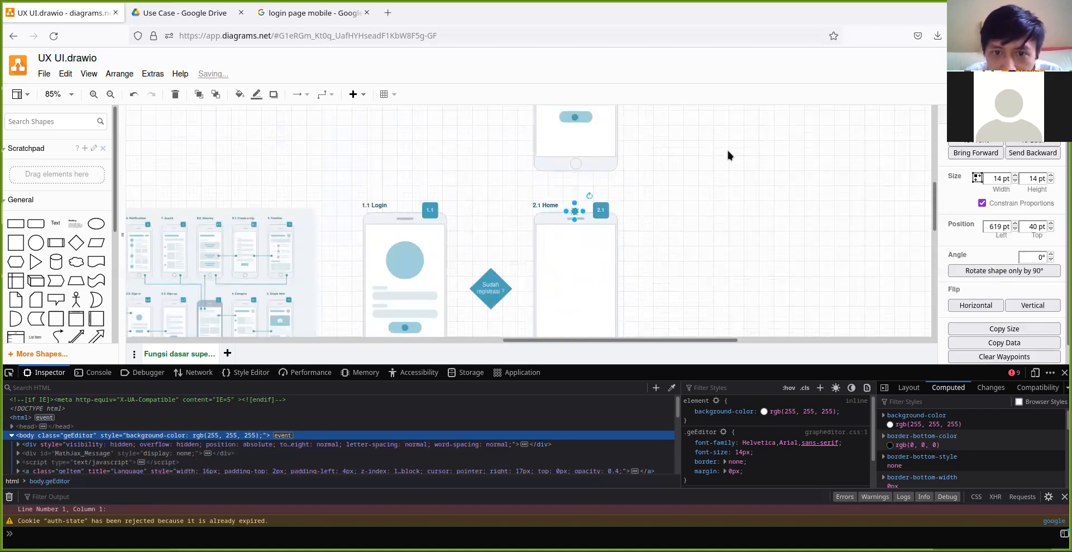
key("Down")
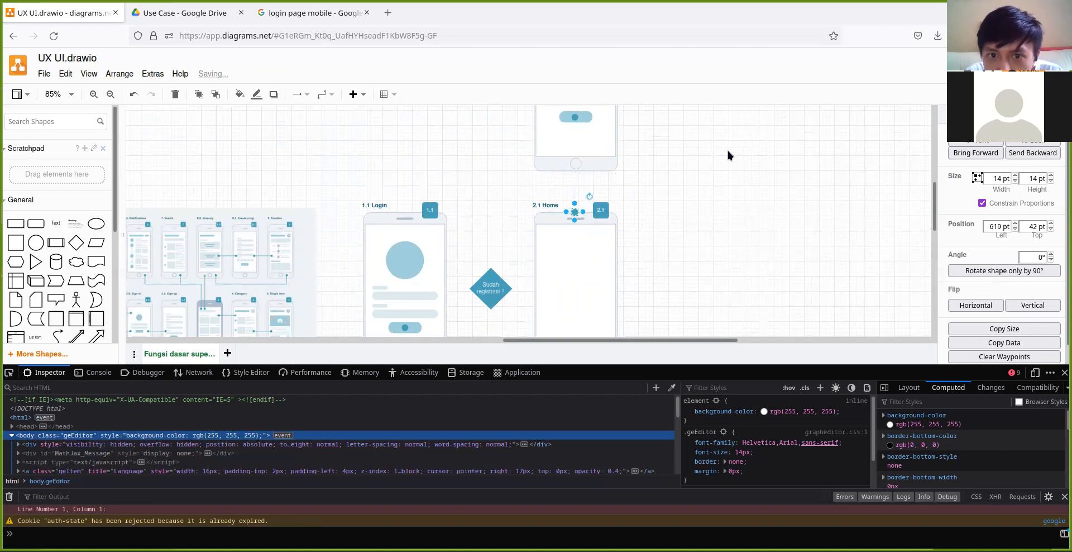
key("Down")
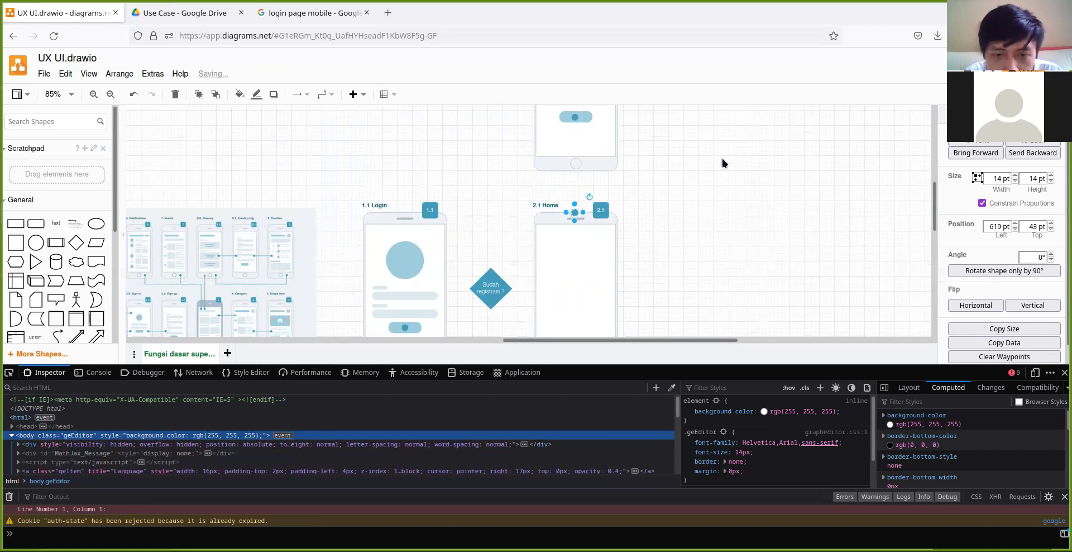
Copy the top dot onto 2.1 Home's left edge at 534 pt left and align it vertically with the middle of the "Sudah registrasi ?" diamond.
left_click_drag(574, 212, 534, 289)
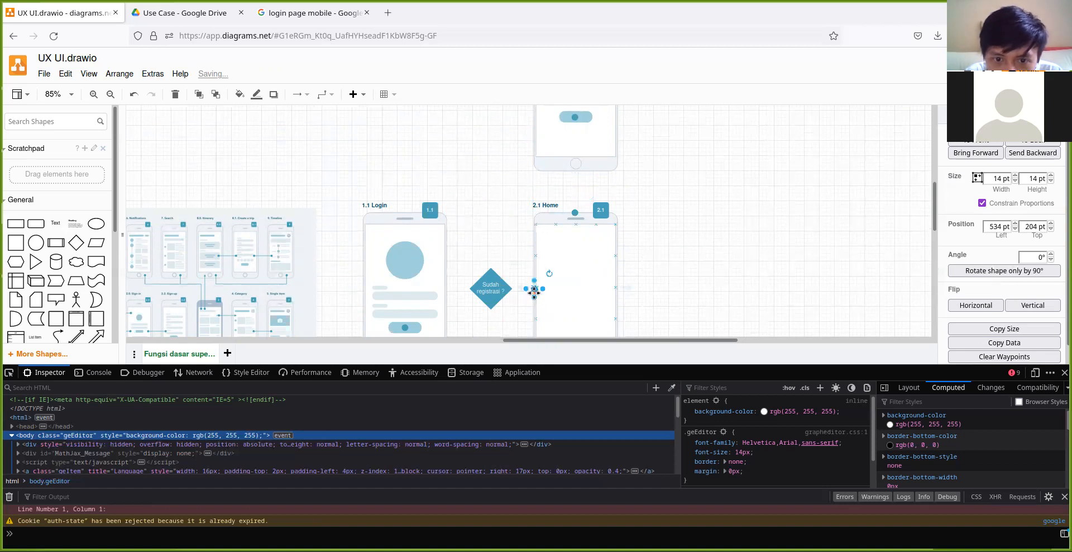
scroll(528, 298, "up", 4)
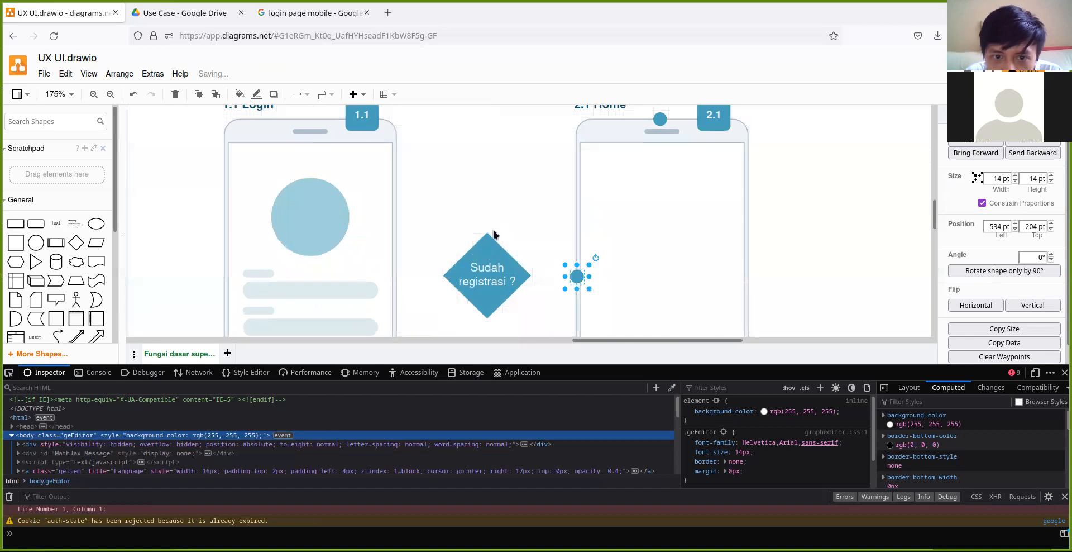
left_click(478, 255)
left_click(577, 278, "shift")
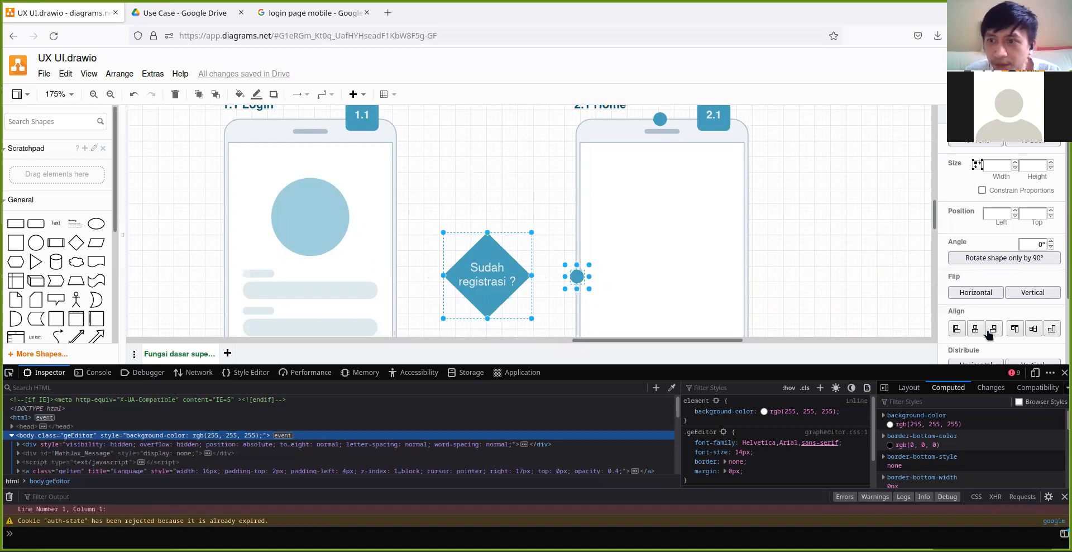
left_click(1032, 332)
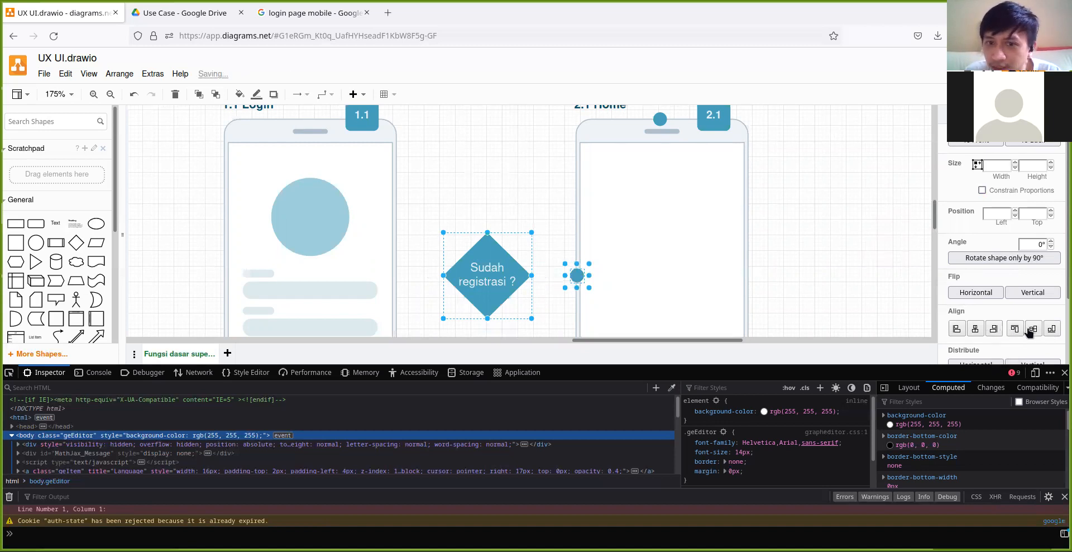
left_click(508, 213)
Draw a connector from the dot on the 1.1 Login button to the bottom corner of the "Sudah registrasi ?" diamond.
scroll(508, 213, "down", 3)
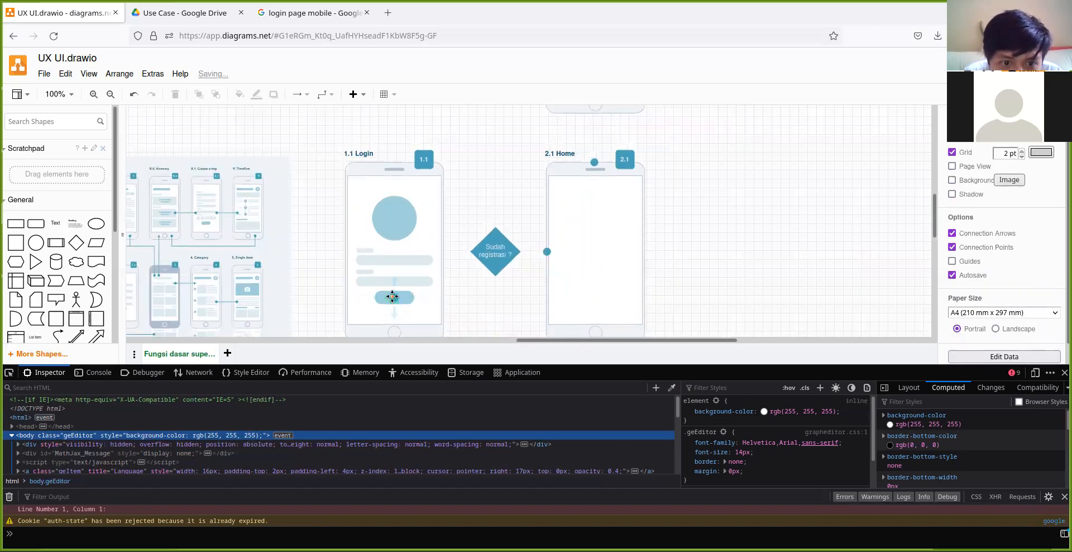
scroll(394, 296, "up", 2)
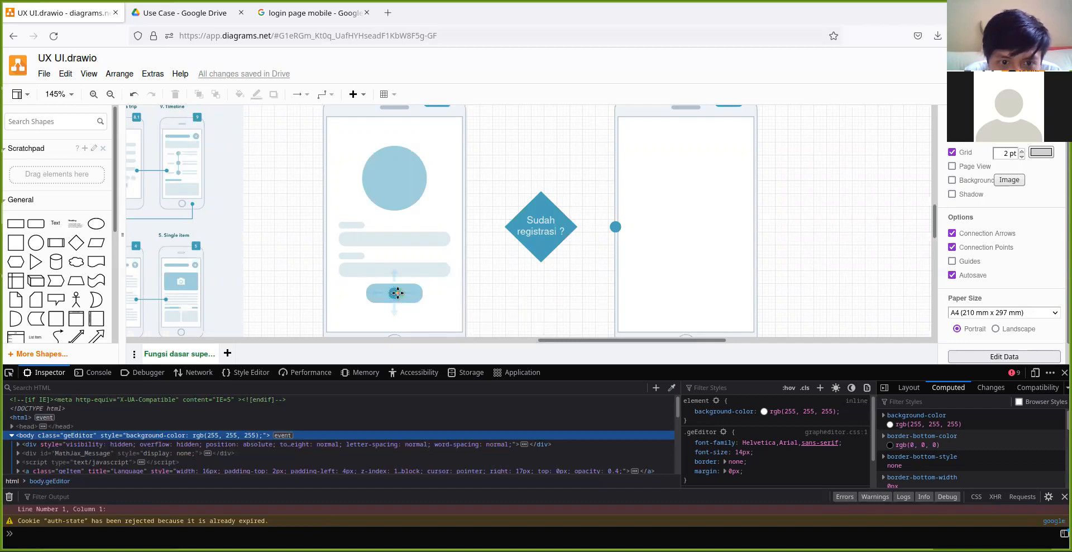
left_click(454, 288)
left_click_drag(453, 288, 541, 264)
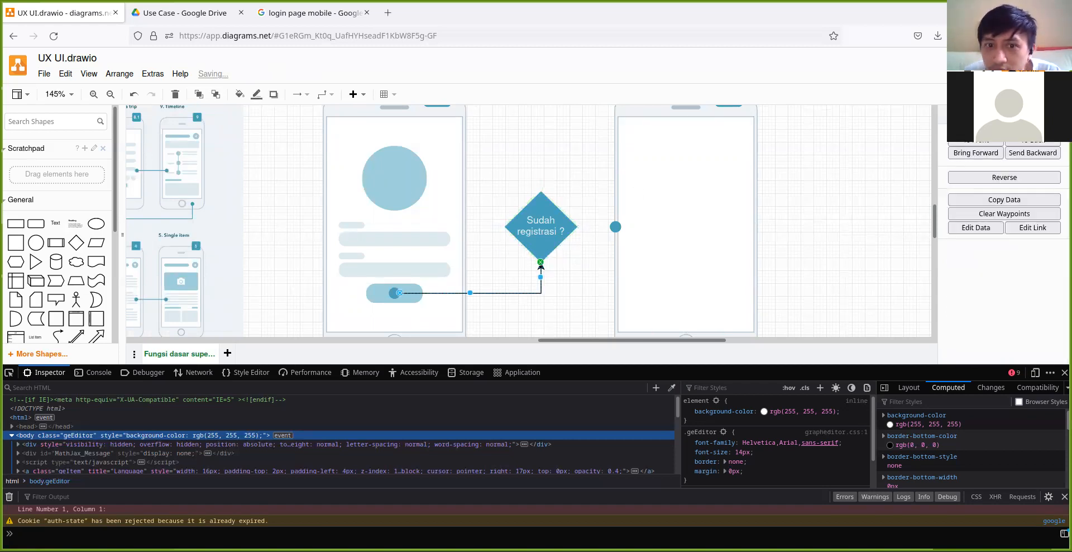
Set the line colour of the connector from the 1.1 Login button to dark teal.
left_click(961, 115)
left_click(1042, 188)
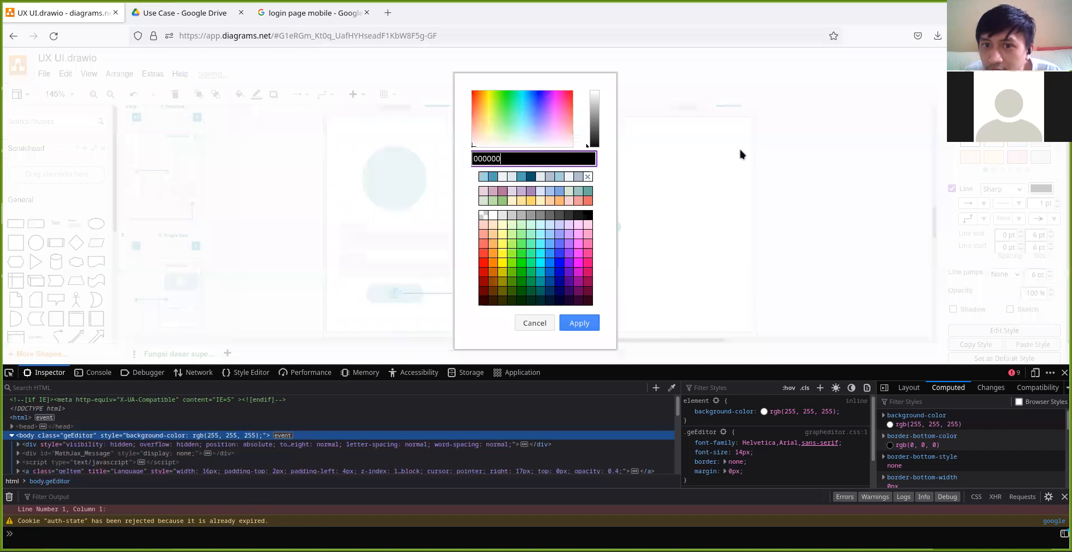
left_click(531, 178)
left_click(591, 319)
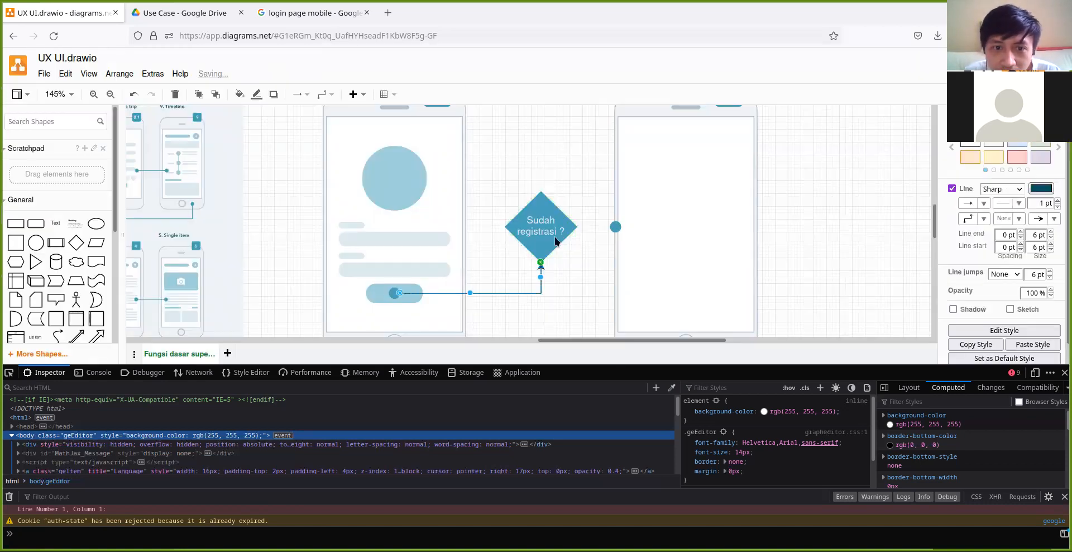
left_click(571, 277)
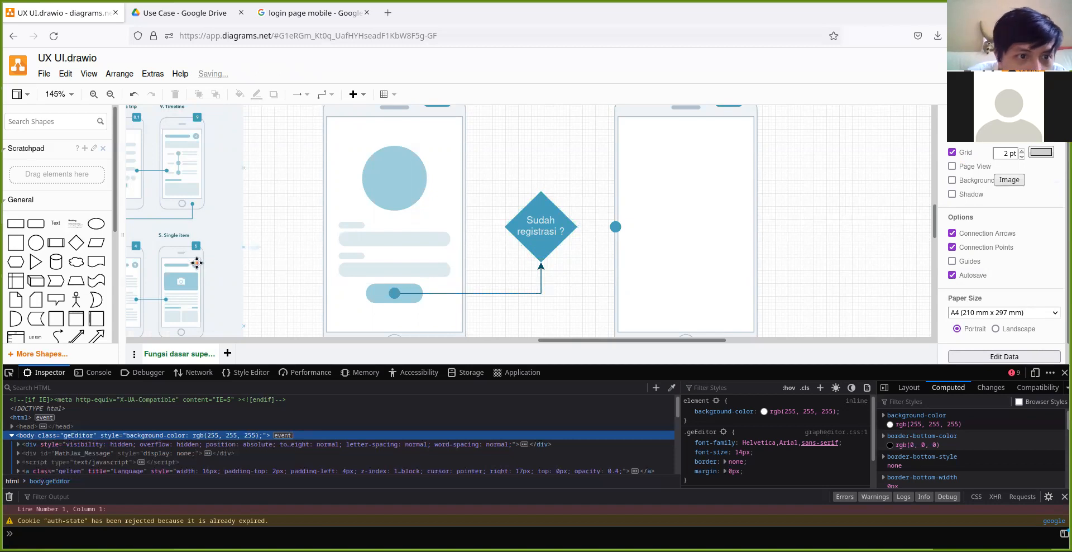
Recolour the connector between the 1.1 Login button and the diamond to the medium blue 48A3BA.
left_click(490, 292)
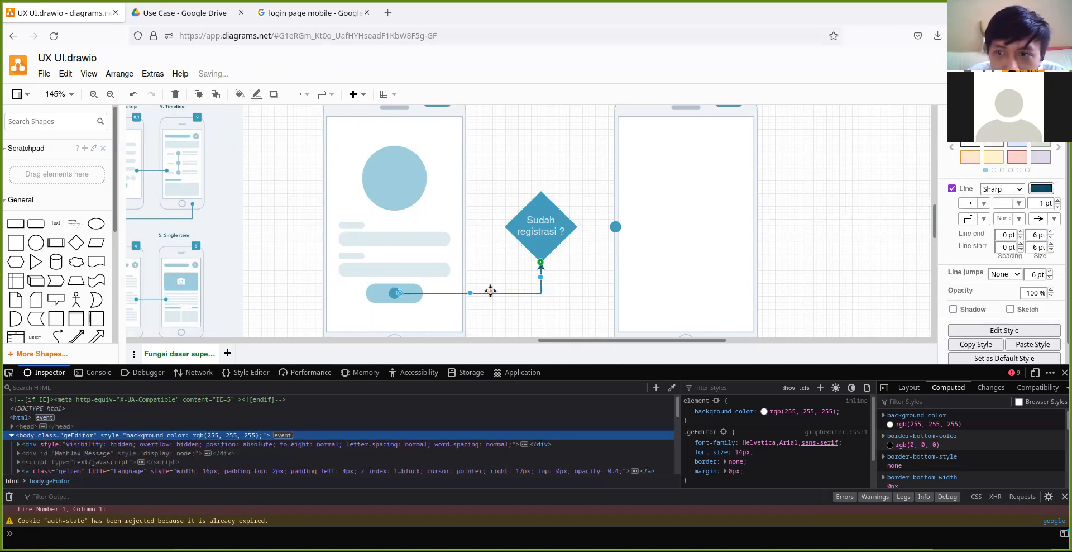
left_click(1040, 189)
left_click(499, 177)
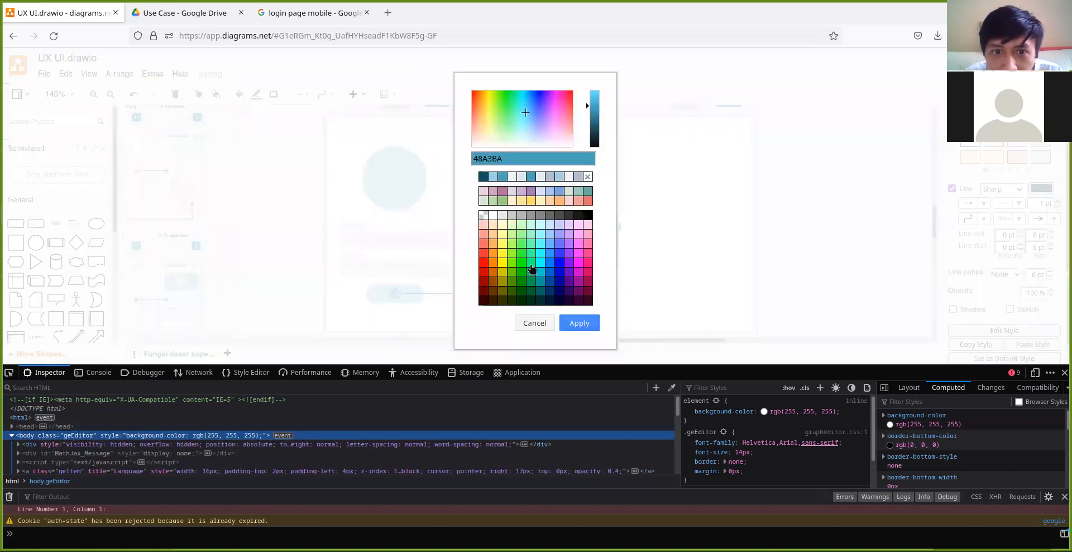
left_click(580, 323)
left_click(608, 307)
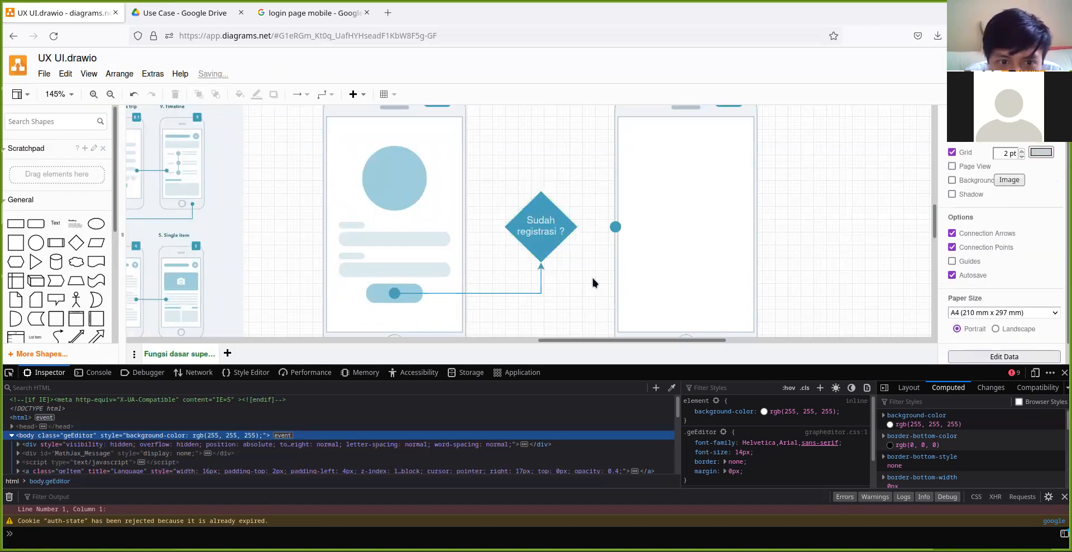
scroll(594, 272, "up", 2)
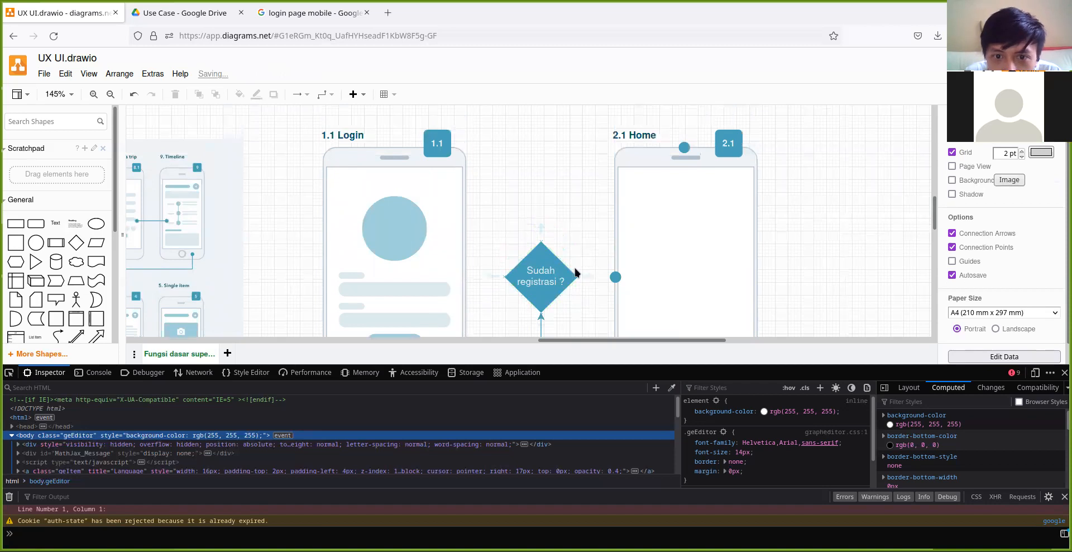
Connect the right corner of the "Sudah registrasi ?" diamond to the dot on 2.1 Home's left edge and add a "True" text label above the arrow.
left_click_drag(585, 278, 611, 279)
left_click(583, 257)
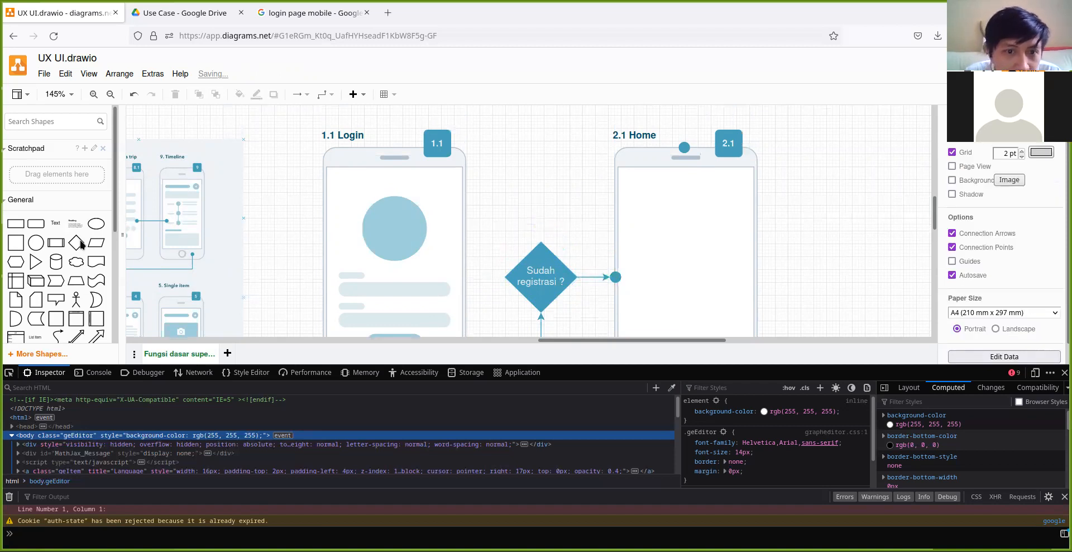
mouse_move(47, 224)
left_click_drag(46, 224, 588, 260)
double_click(591, 260)
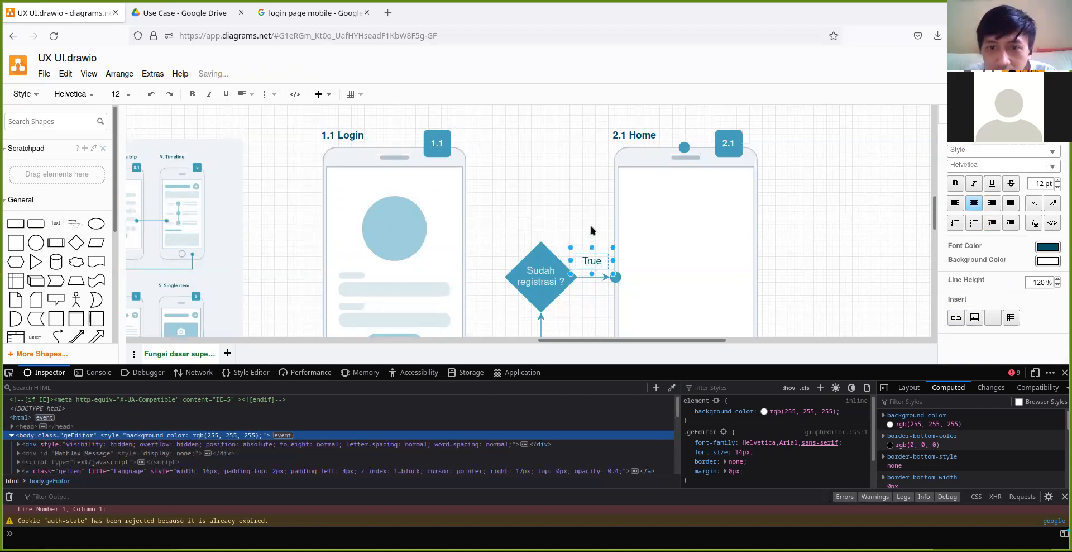
Make the "True" label bold and move it down closer to the arrow between the diamond and 2.1 Home.
left_click(1056, 188)
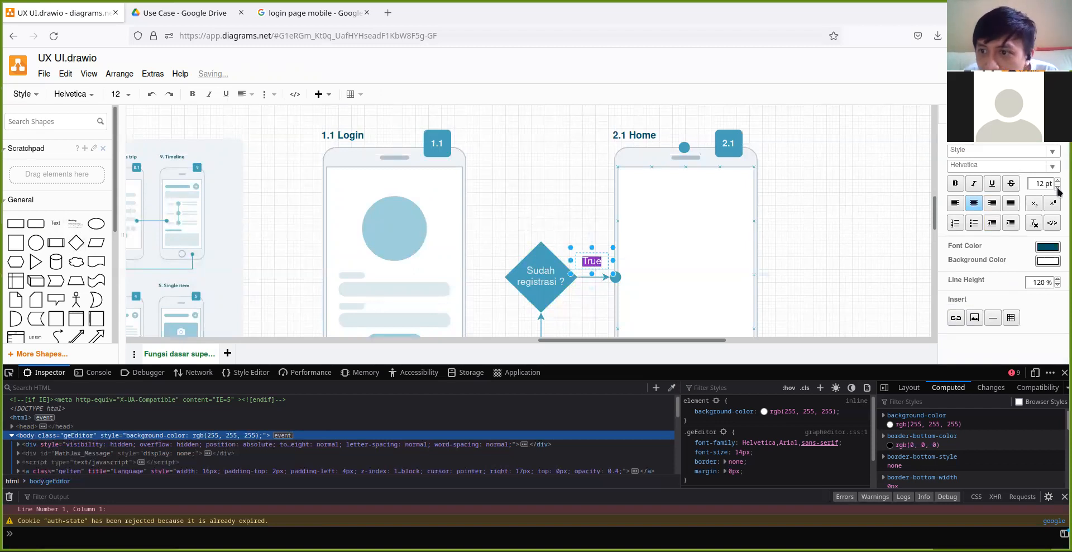
left_click(1057, 188)
left_click(1057, 188)
left_click(954, 184)
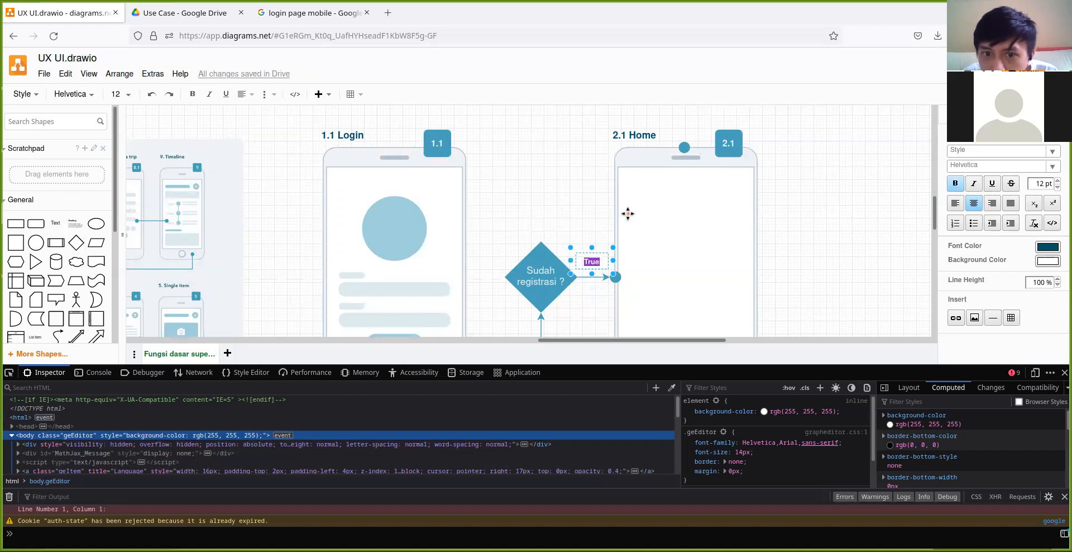
left_click(605, 249)
left_click_drag(591, 260, 593, 272)
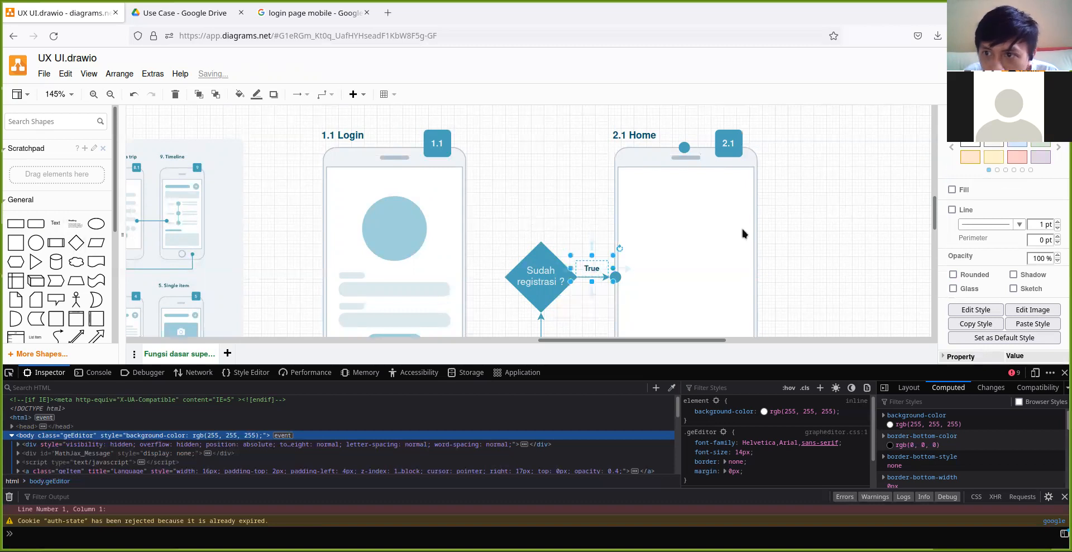
Set the font colour of the "True" label to the medium blue used for the diamond.
left_click(1048, 114)
left_click(1005, 113)
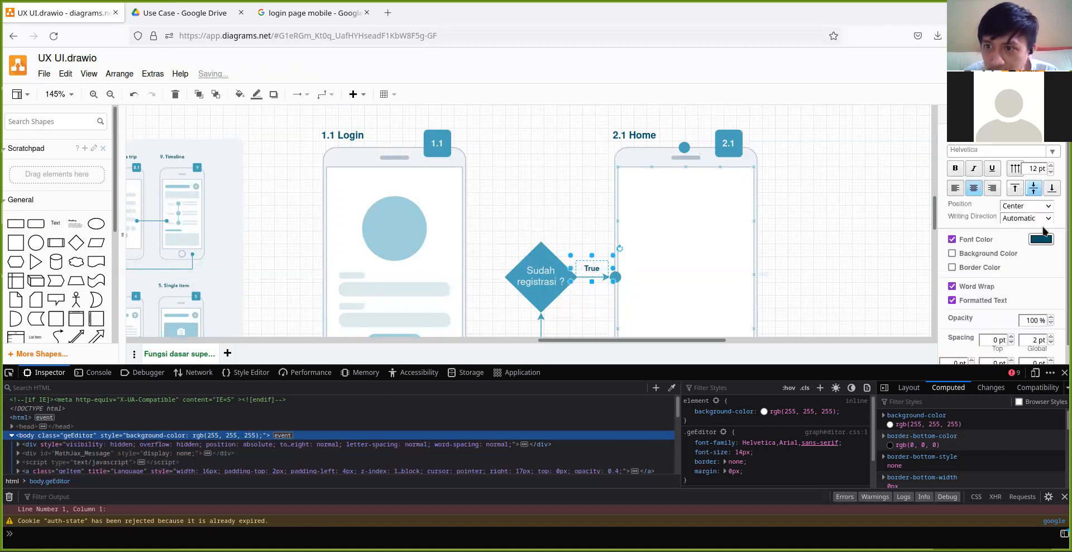
left_click(1042, 239)
left_click(484, 177)
left_click(581, 323)
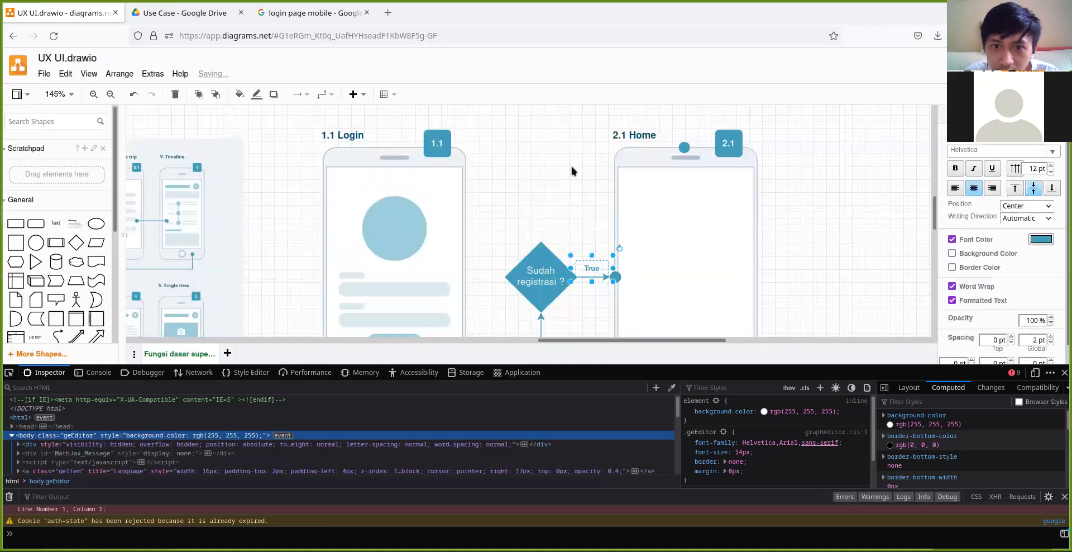
left_click(571, 166)
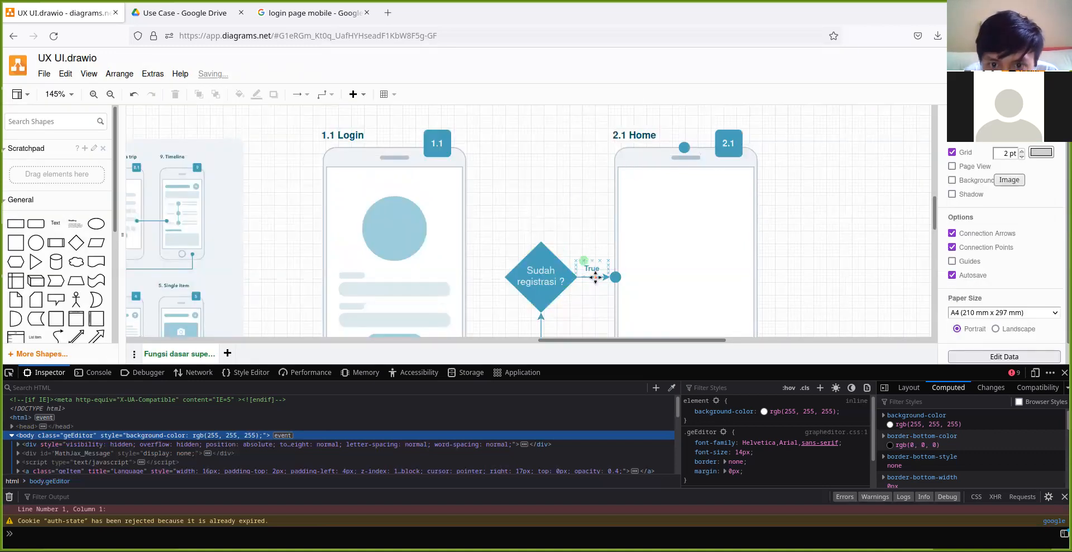
Change the text of the label above the arrow to 2.1 Home to "Ya".
left_click(541, 255)
left_click_drag(575, 203, 509, 223)
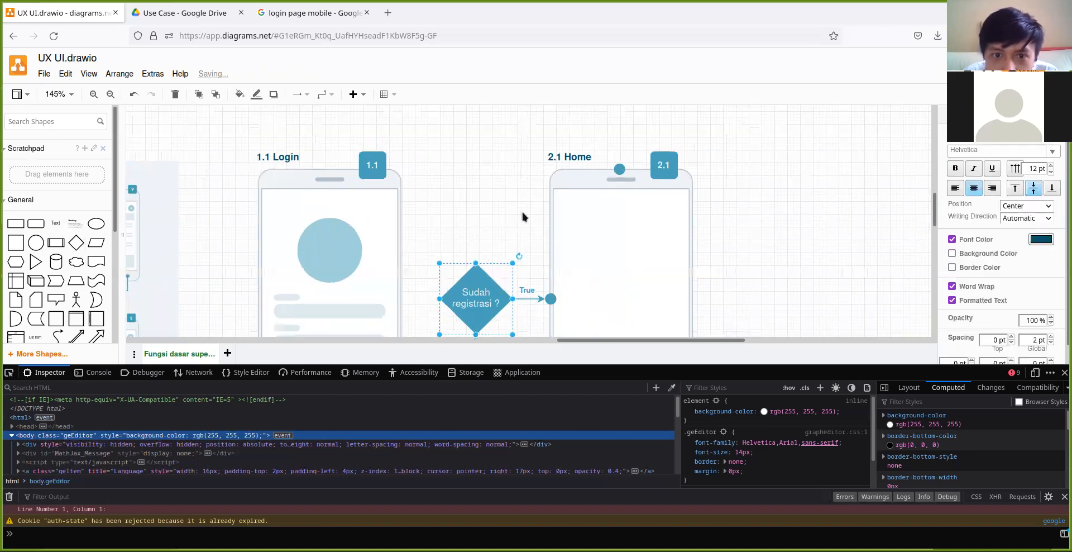
scroll(510, 200, "down", 2)
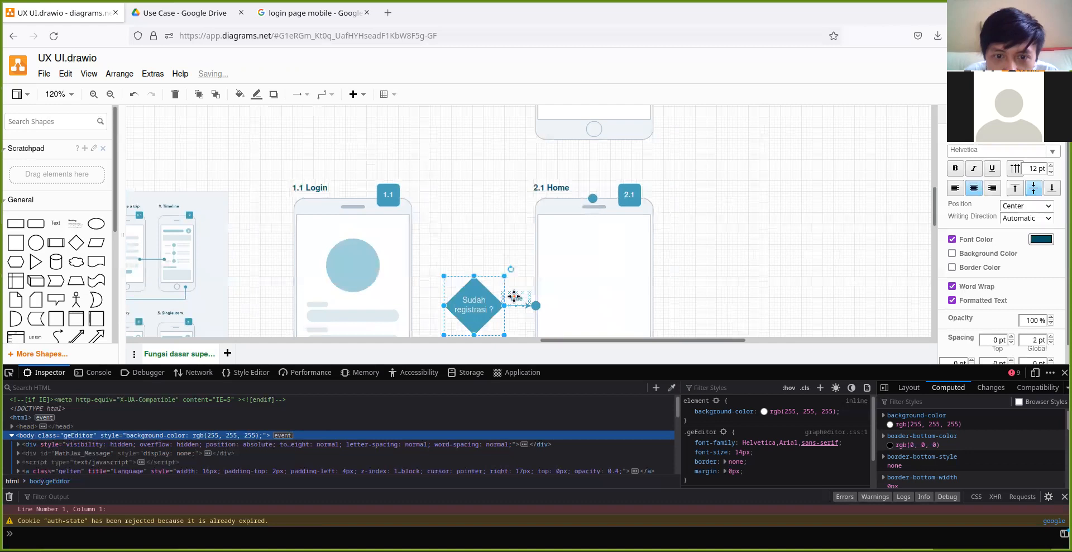
double_click(514, 297)
type("Ya")
left_click(484, 182)
scroll(483, 182, "down", 2)
scroll(487, 180, "up", 2)
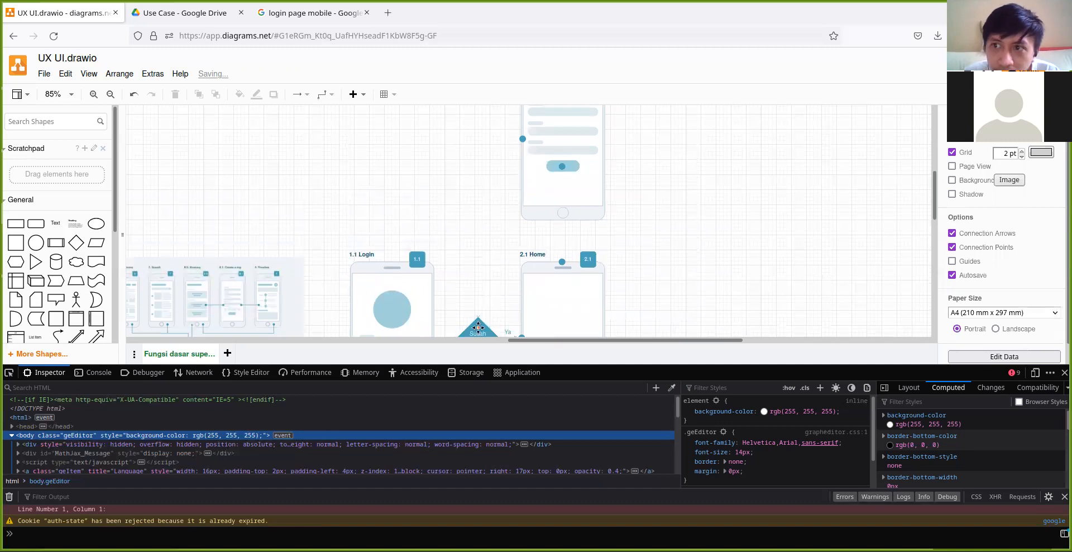
Draw a connector from the diamond to the dot on 1.2 Registration's left edge, routing its vertical segment straight above the diamond.
left_click_drag(473, 308, 520, 139)
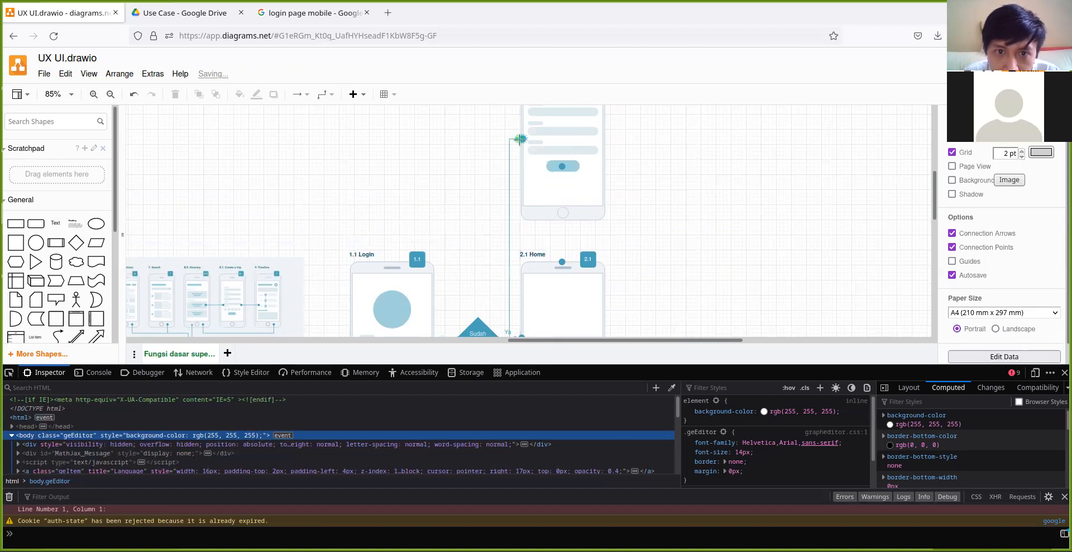
mouse_move(519, 139)
left_mouse_down()
mouse_move(477, 136)
mouse_move(520, 138)
left_mouse_up()
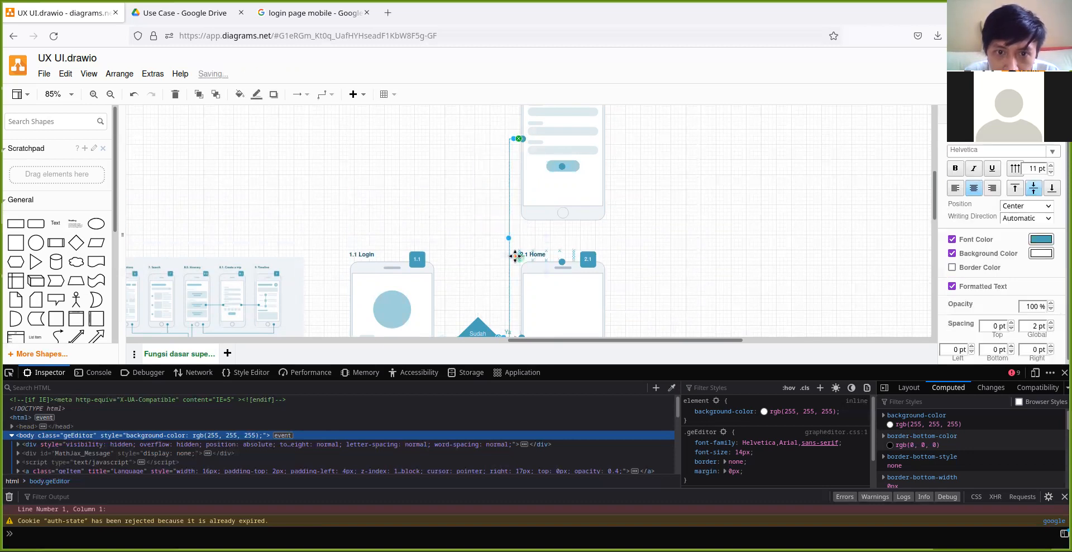
scroll(512, 245, "down", 1)
left_click_drag(511, 207, 478, 196)
left_click(500, 189)
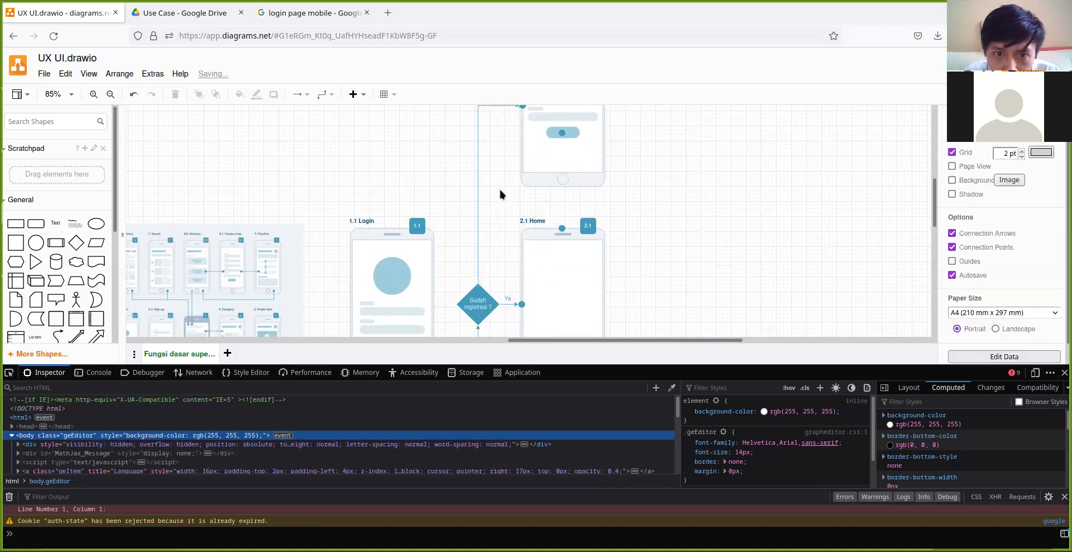
Attach the start of the connector to 1.2 Registration to the top corner of the "Sudah registrasi ?" diamond.
left_click(478, 234)
scroll(479, 293, "up", 6)
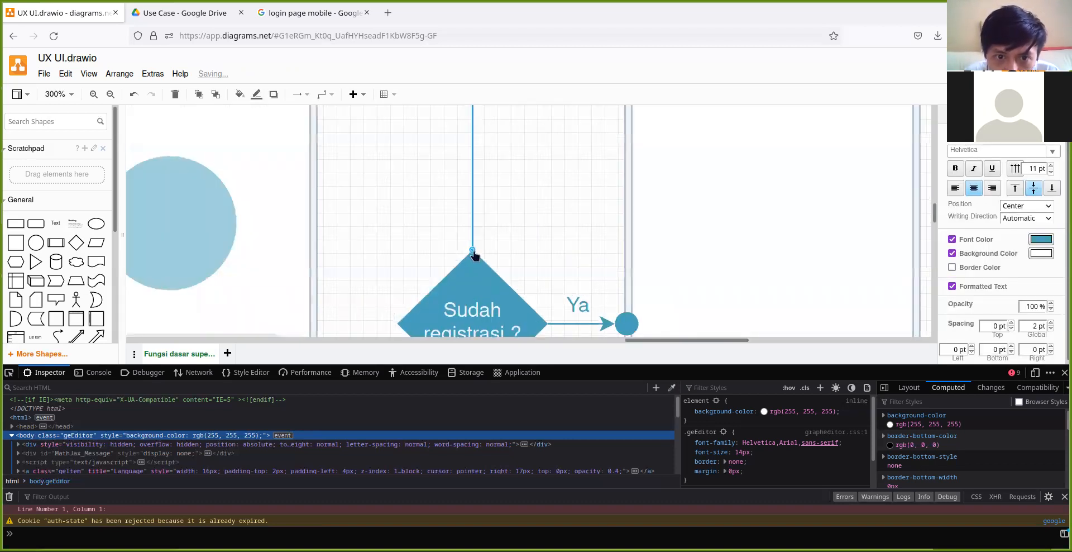
mouse_move(471, 252)
left_mouse_down()
mouse_move(483, 263)
mouse_move(472, 250)
left_mouse_up()
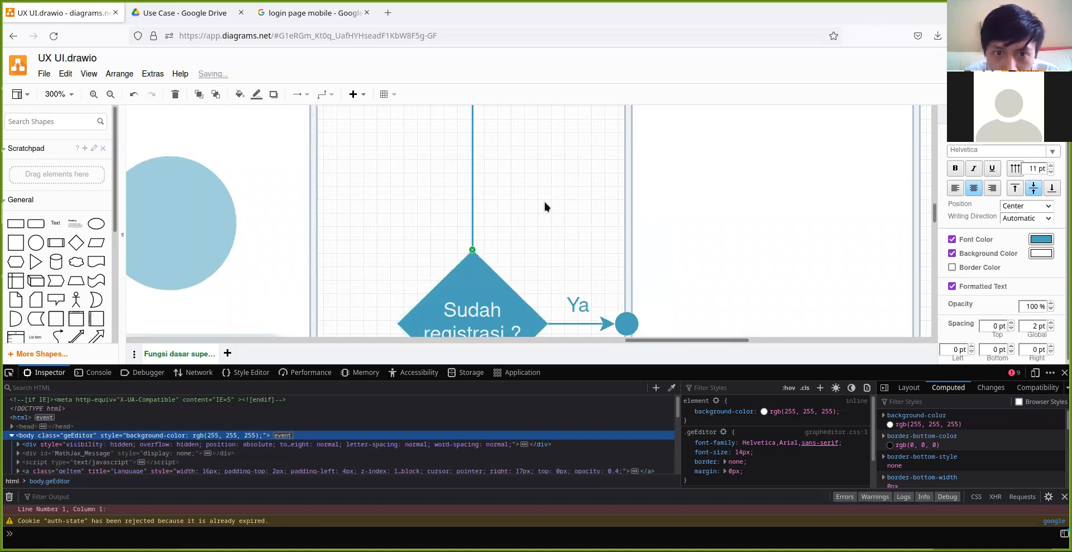
left_click(545, 202)
Copy the "Ya" label above the diamond, change its text to "Belum" and place it just right of the vertical connector.
scroll(578, 173, "down", 1)
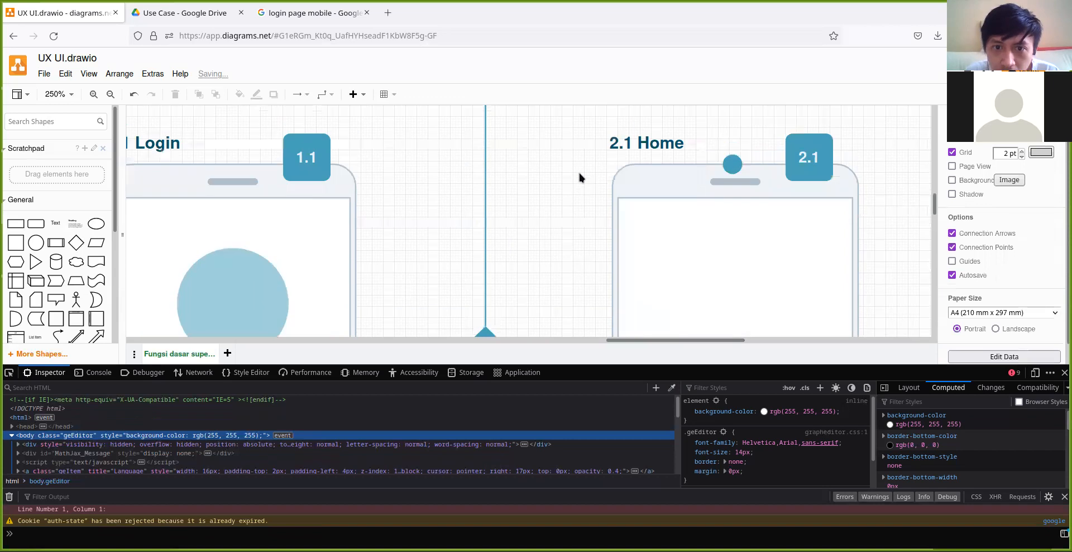
scroll(578, 176, "down", 3)
left_click(573, 283)
left_click_drag(573, 282, 508, 189)
double_click(509, 195)
type("Belum")
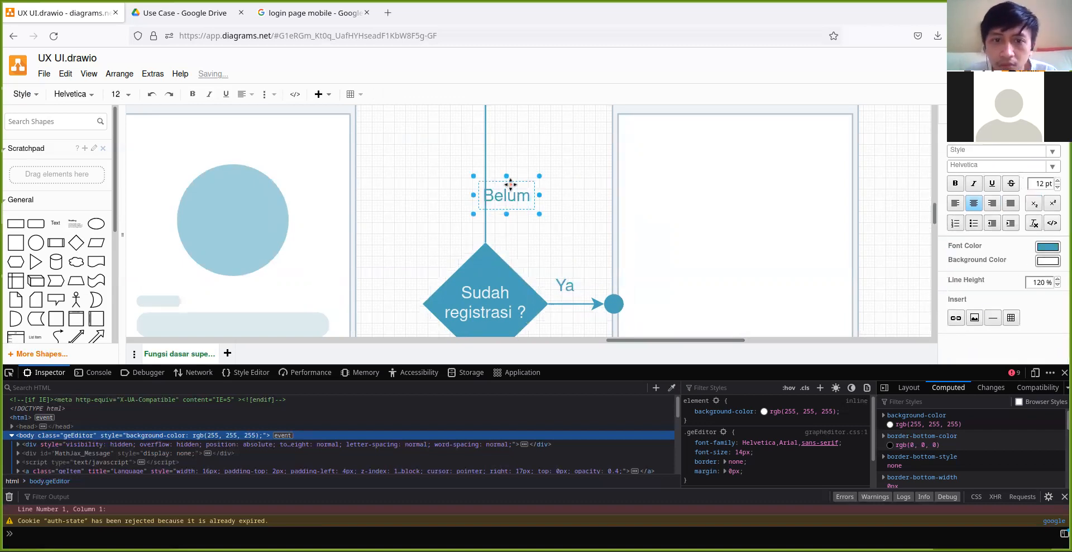
left_click_drag(516, 181, 533, 188)
scroll(589, 193, "down", 3)
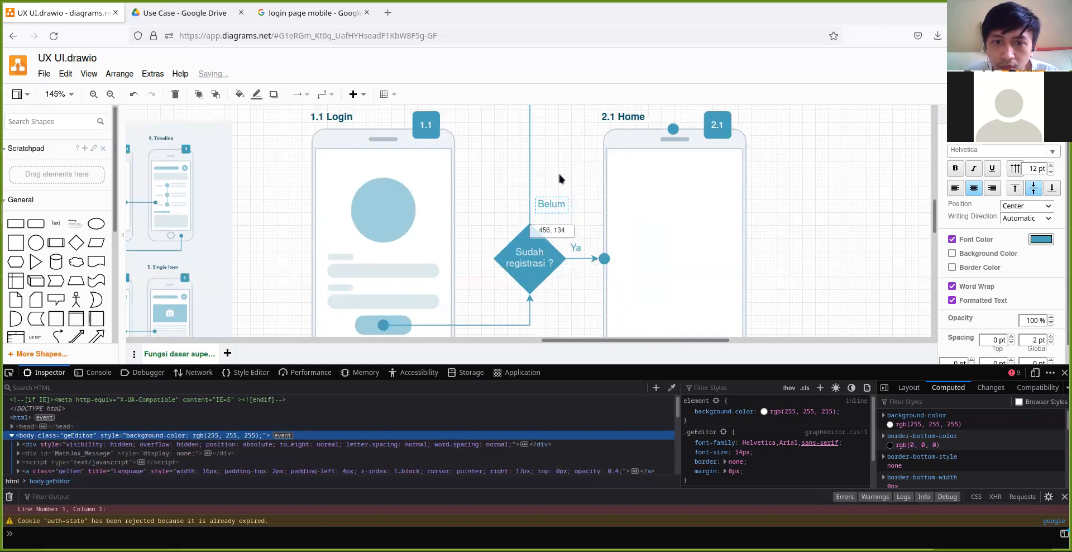
Draw a connector from the dot on the 1.2 Registration button down to the dot on 2.1 Home's top edge.
scroll(646, 155, "down", 1)
left_click_drag(657, 172, 569, 298)
left_click_drag(618, 162, 590, 258)
scroll(586, 313, "up", 2)
scroll(609, 167, "down", 3)
mouse_move(608, 168)
left_mouse_down()
mouse_move(605, 150)
mouse_move(604, 161)
left_mouse_up()
left_click_drag(566, 122, 566, 254)
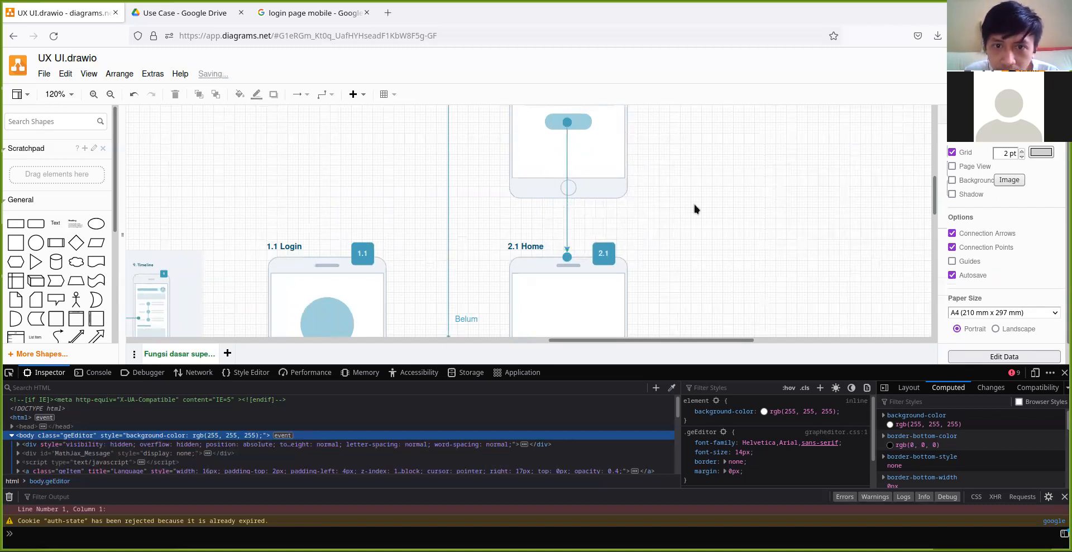
Review the whole flow linking 1.1 Login, the "Sudah registrasi ?" diamond, 1.2 Registration and 2.1 Home.
scroll(695, 216, "down", 2)
scroll(692, 217, "down", 5)
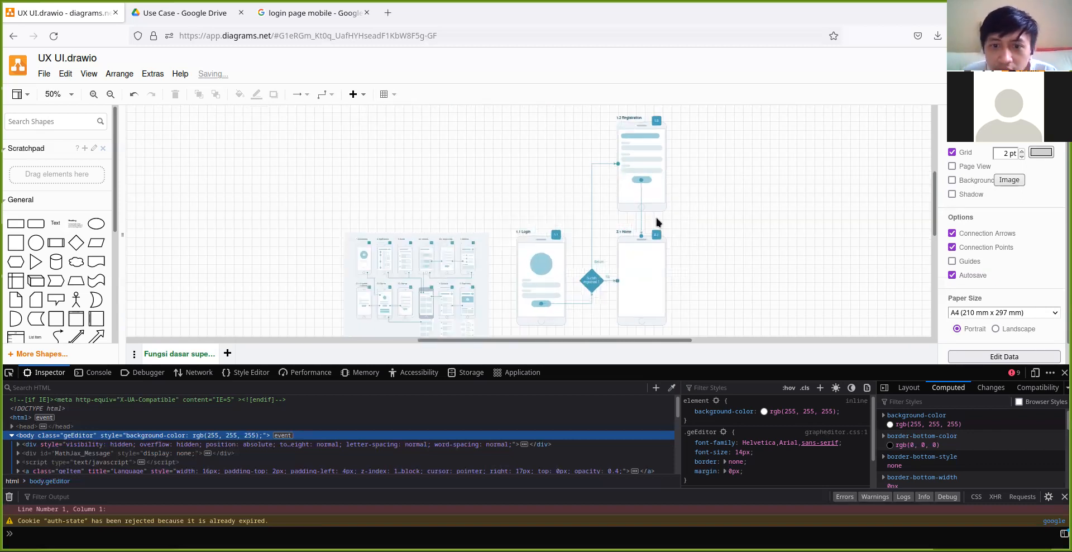
left_click(627, 233)
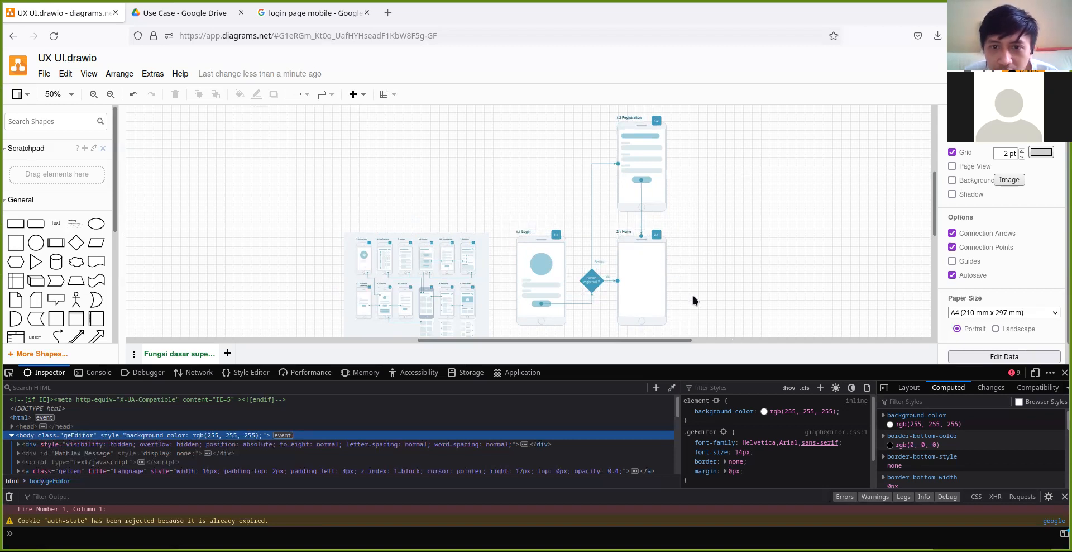
scroll(692, 296, "up", 4)
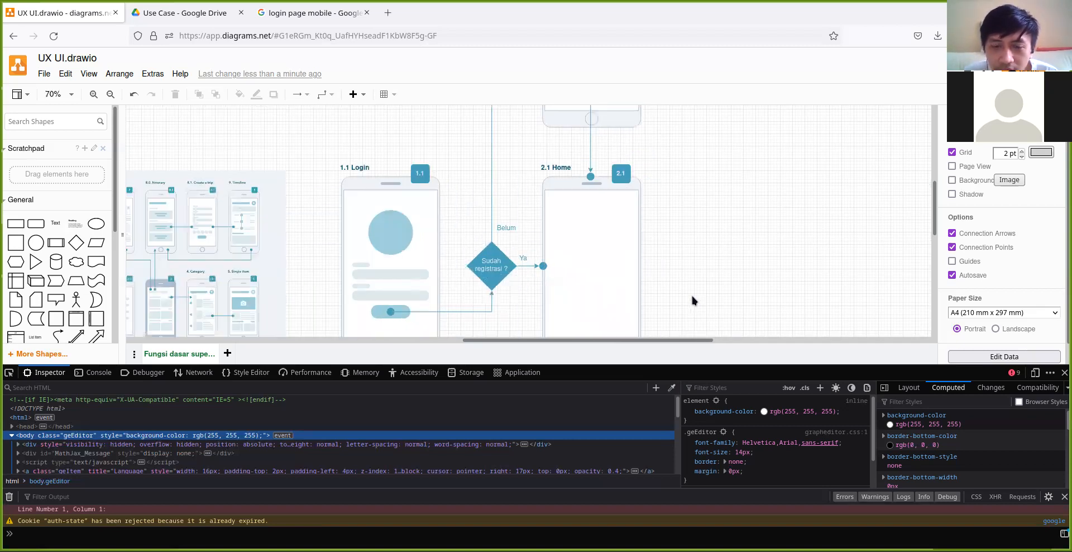
scroll(683, 290, "down", 2)
scroll(686, 293, "up", 2)
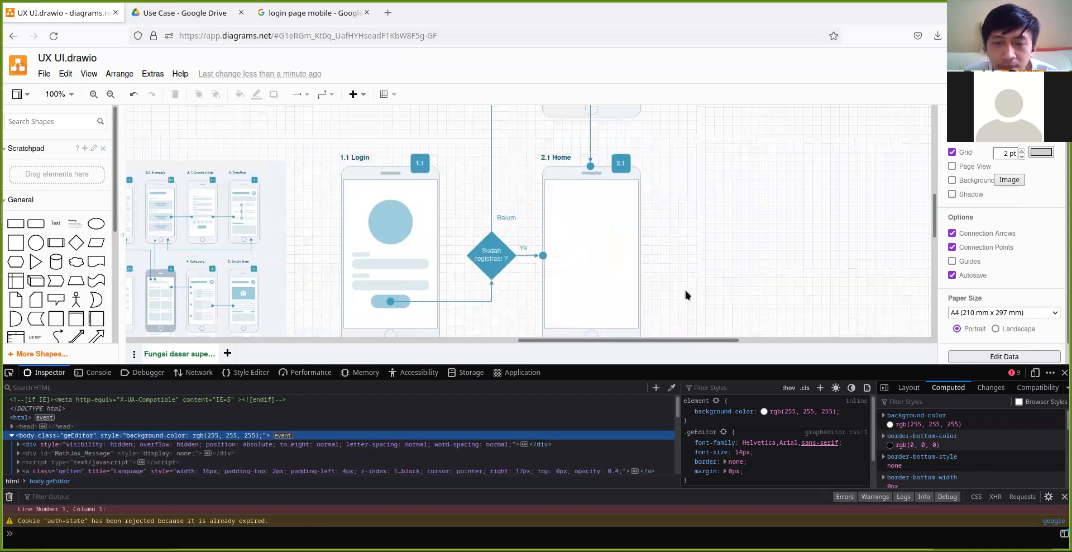
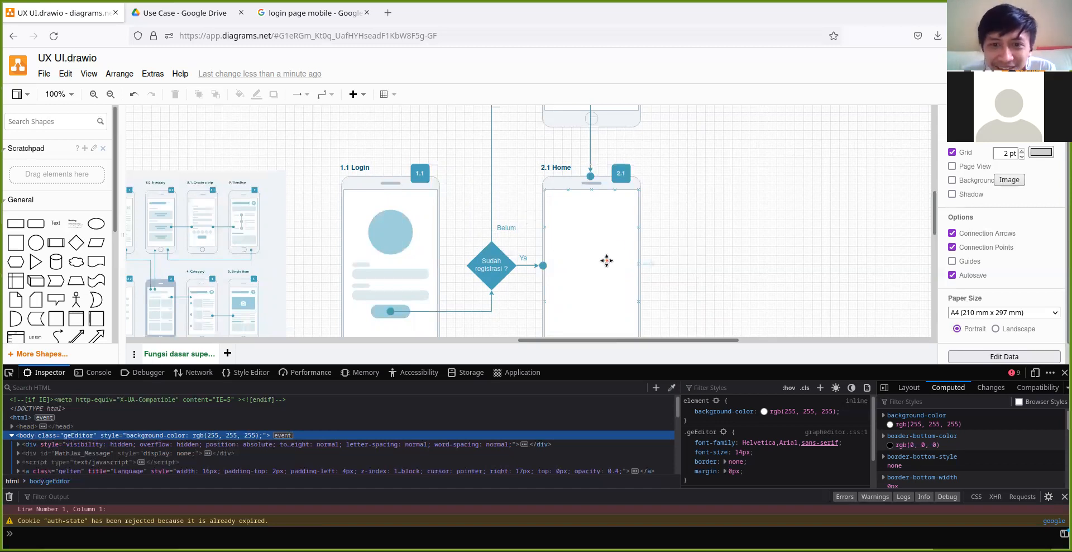
scroll(606, 232, "down", 2)
scroll(609, 226, "up", 2)
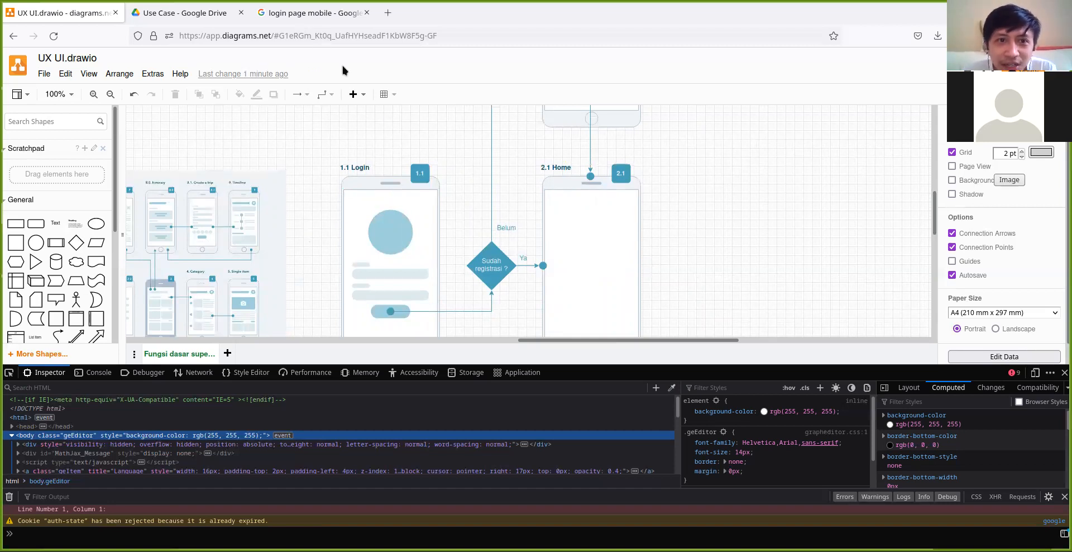
Switch to Google Images and search for "tokopedia home".
left_click(313, 21)
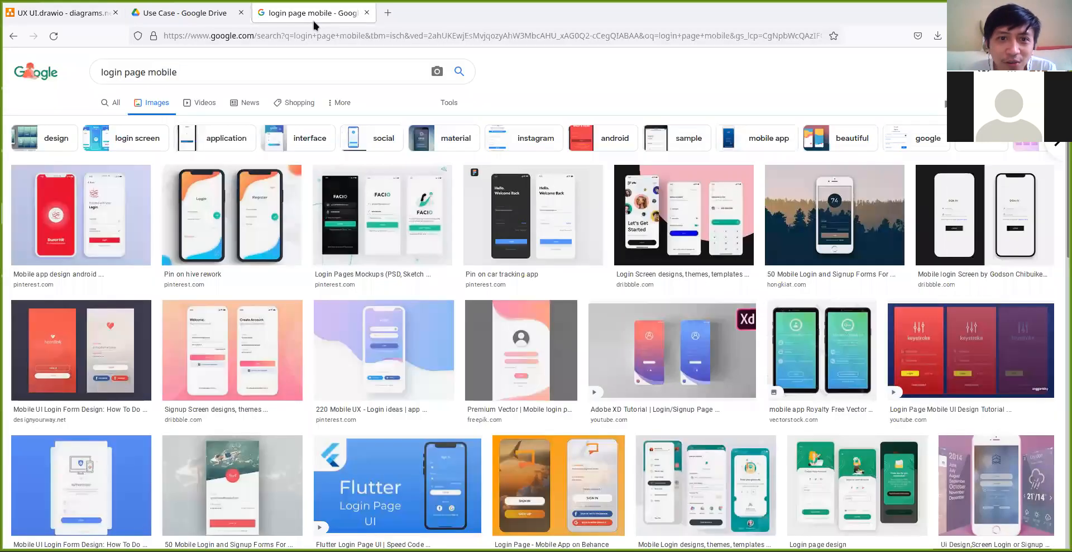
triple_click(336, 68)
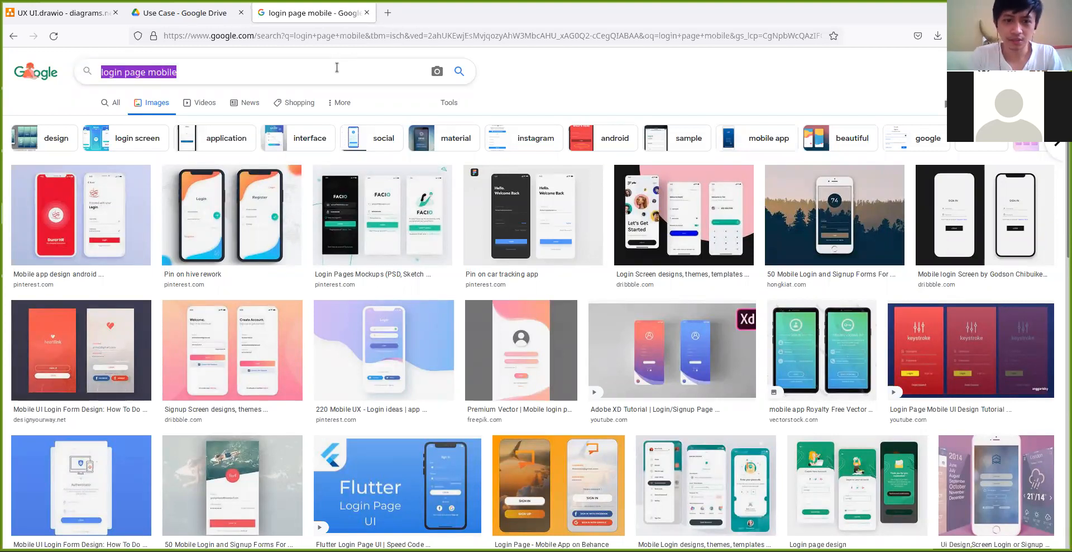
type("tokopedi")
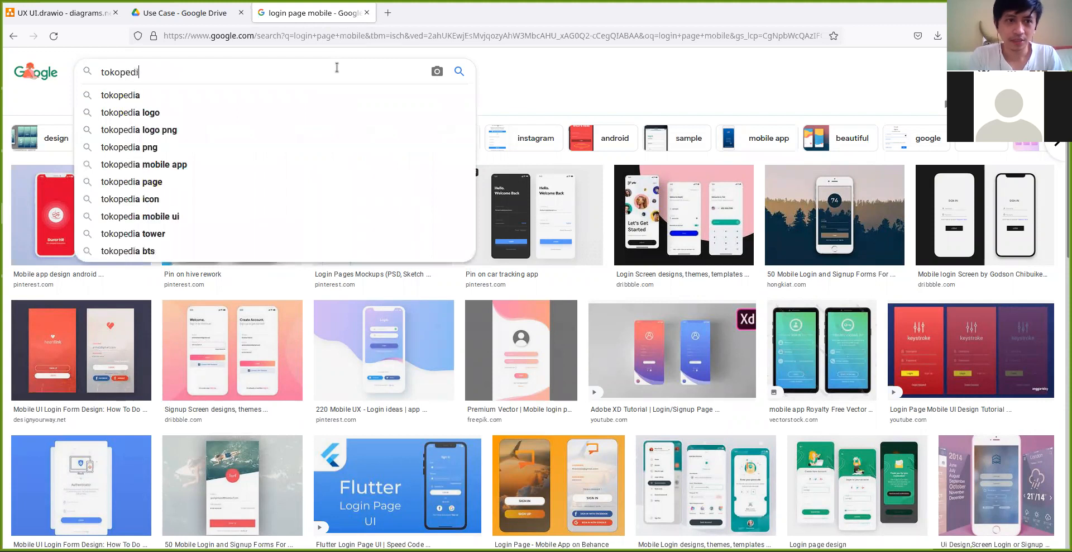
type("a web")
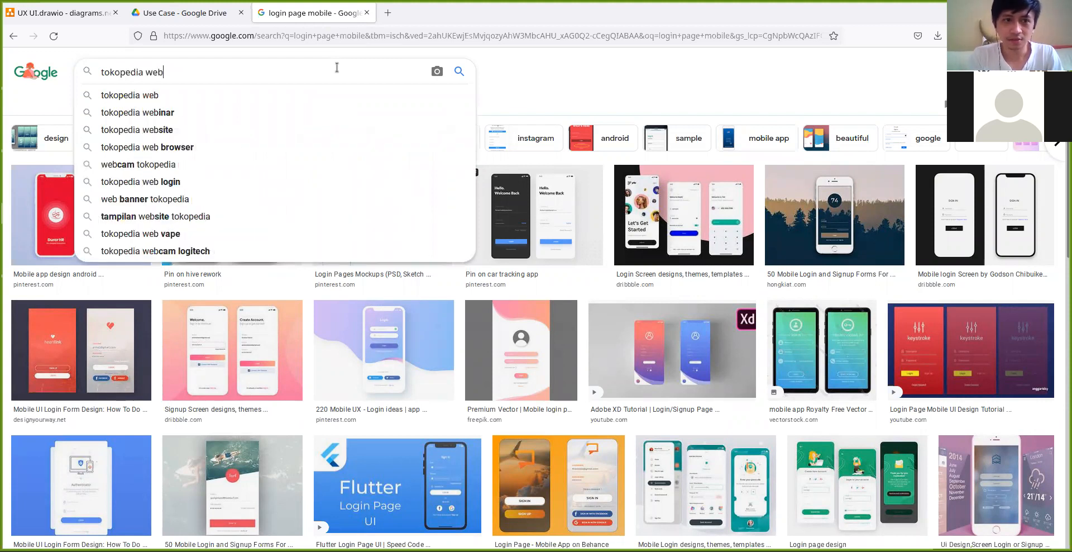
key("BackSpace")
key("BackSpace")
key("BackSpace")
type("home")
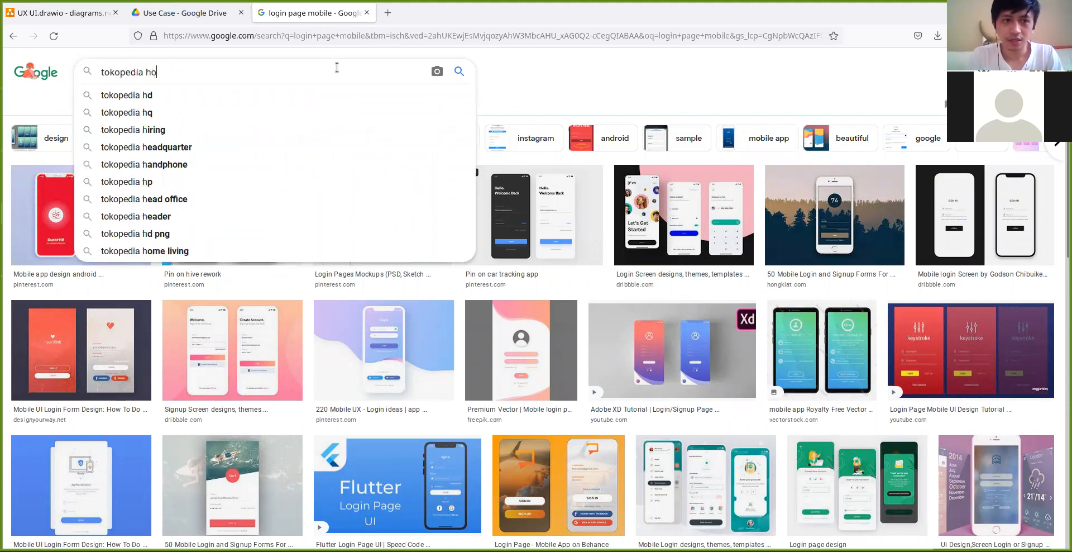
key("Return")
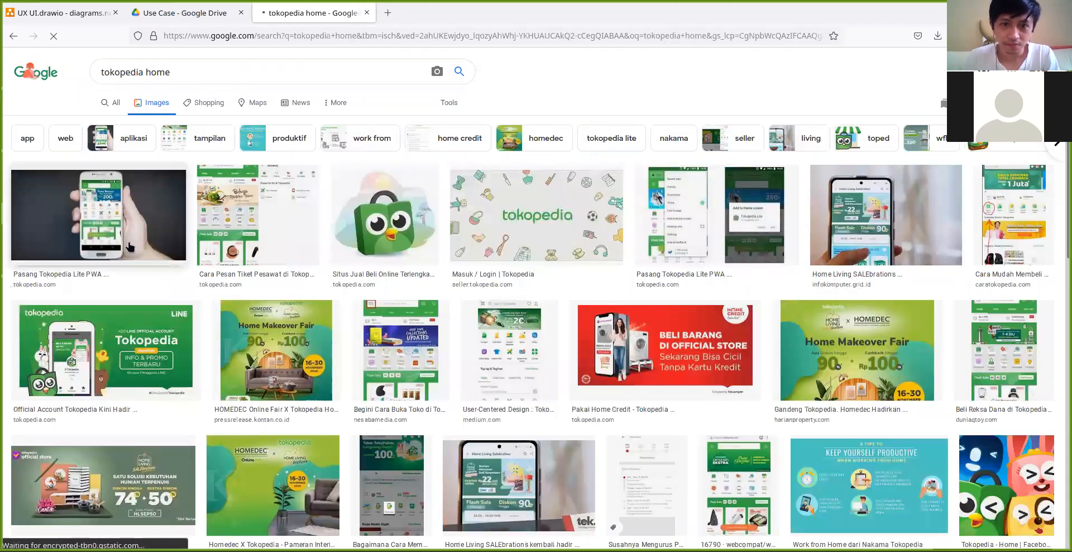
Preview the first Tokopedia image of a phone held in a hand and look through the other home page results.
left_click(156, 247)
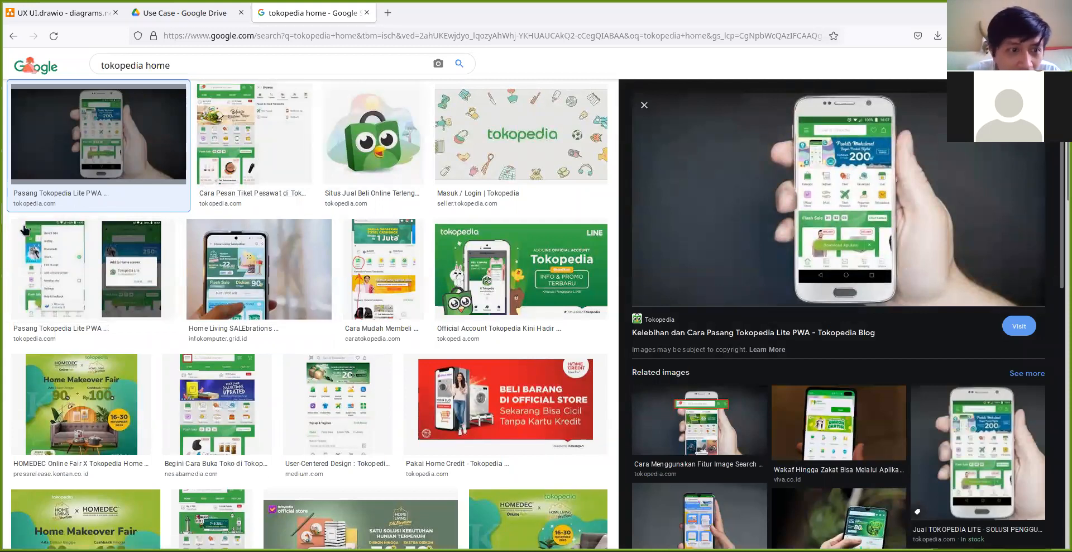
scroll(351, 387, "down", 5)
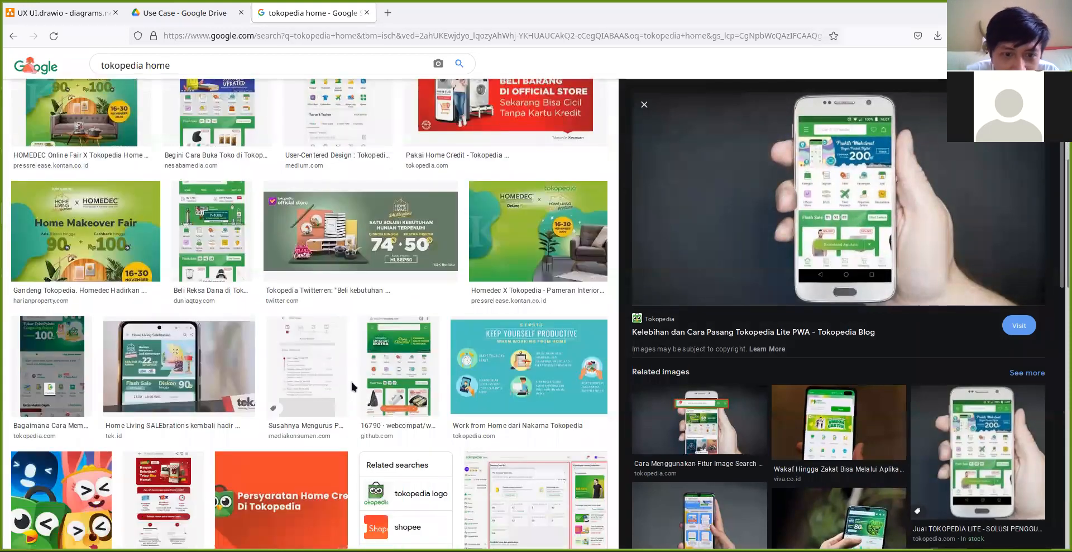
scroll(357, 374, "up", 6)
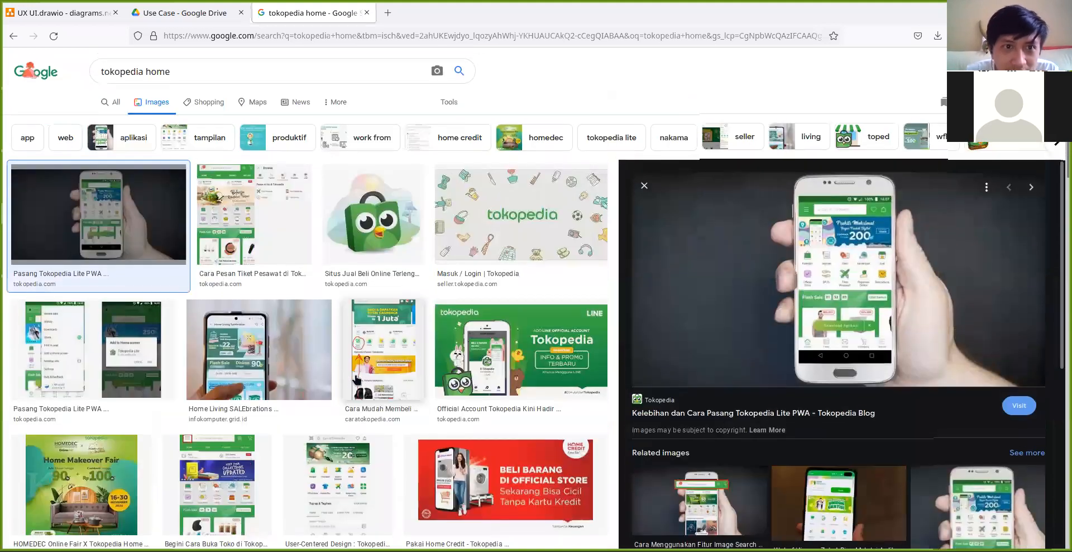
Switch back to the UX UI.drawio diagram and paste the Gojek home screenshot, shrunk and placed above the wireframe reference image.
left_click(172, 20)
left_click(78, 11)
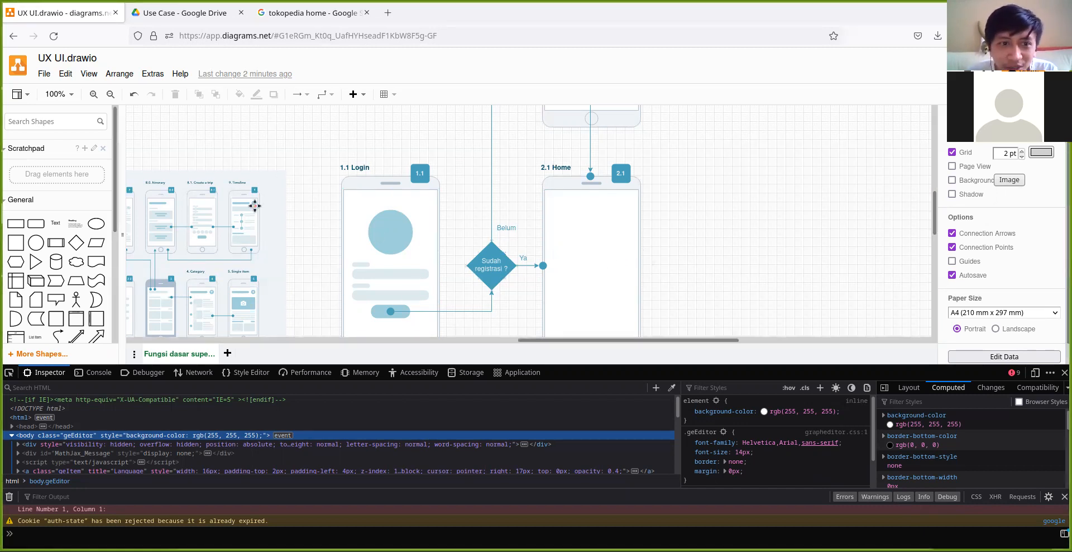
scroll(268, 221, "down", 1)
left_click_drag(290, 188, 425, 266)
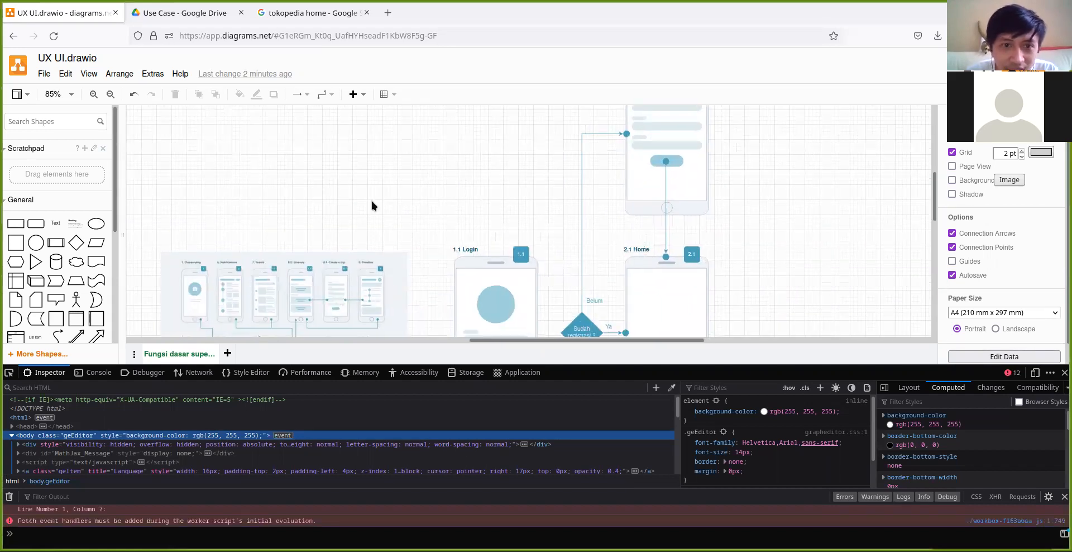
key("ctrl+v")
left_click_drag(402, 205, 295, 94)
scroll(423, 146, "up", 1)
left_click_drag(431, 132, 359, 236)
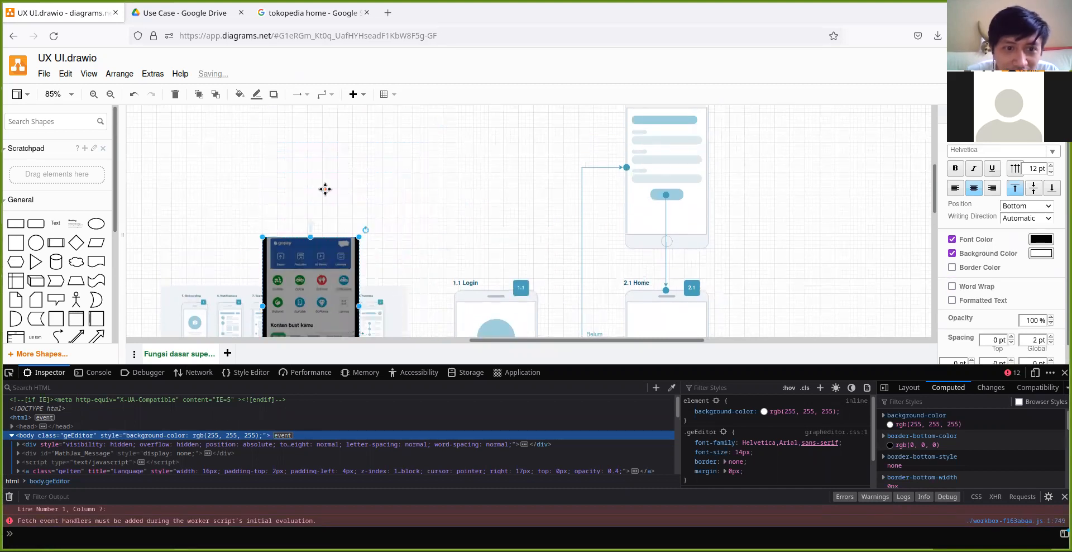
left_click_drag(322, 308, 328, 175)
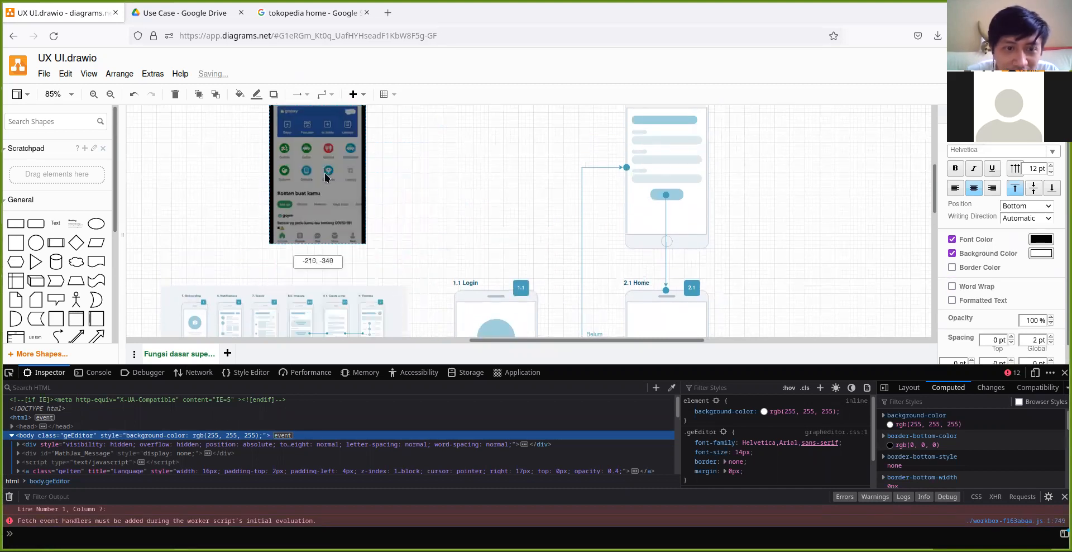
left_click(397, 230)
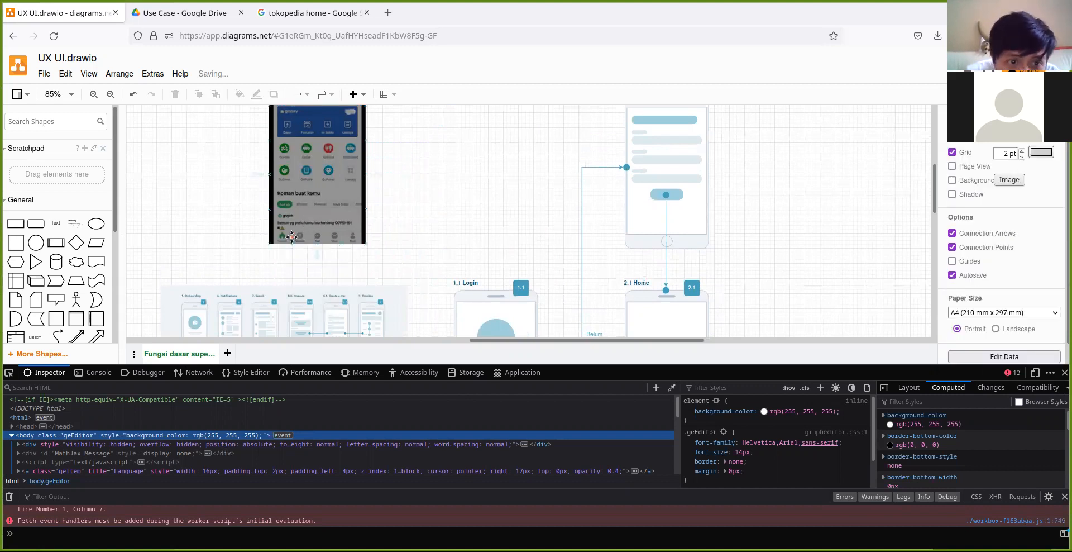
scroll(339, 223, "up", 2)
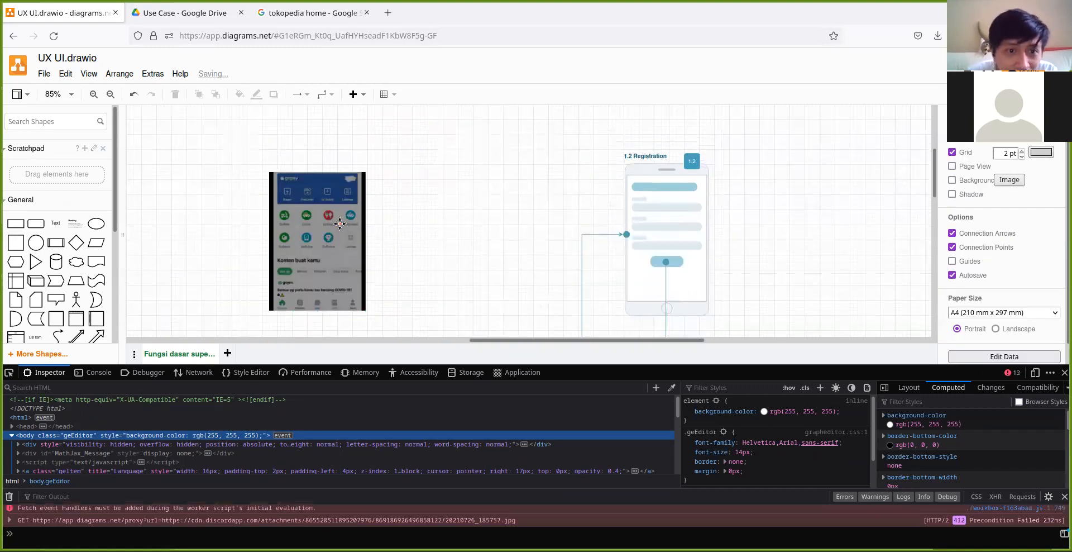
scroll(339, 223, "down", 1)
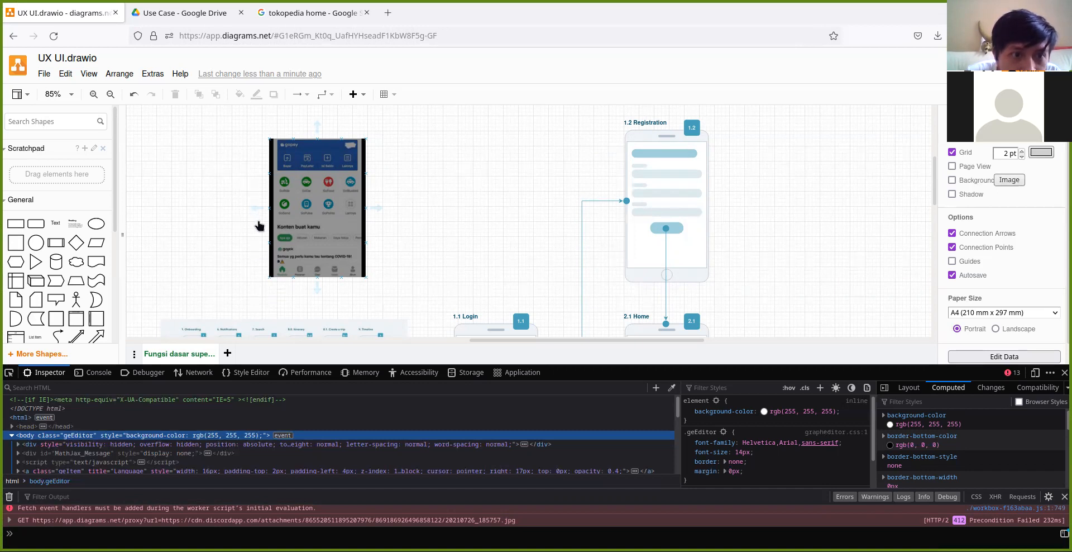
Paste the phone photo of the Mitra Tokopedia home page, shrink it and place it right of the Gojek screenshot.
left_click(507, 276)
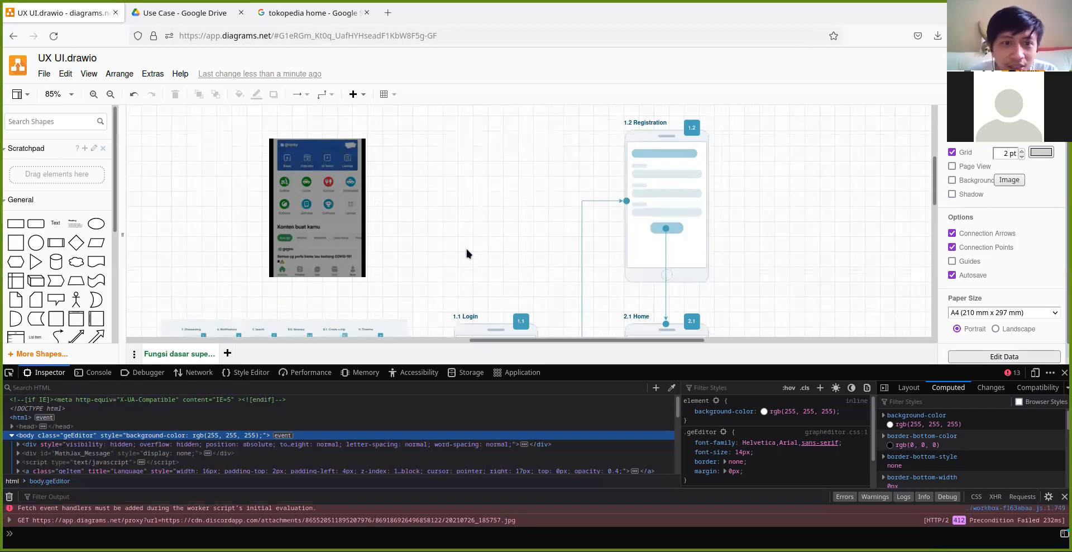
key("ctrl+v")
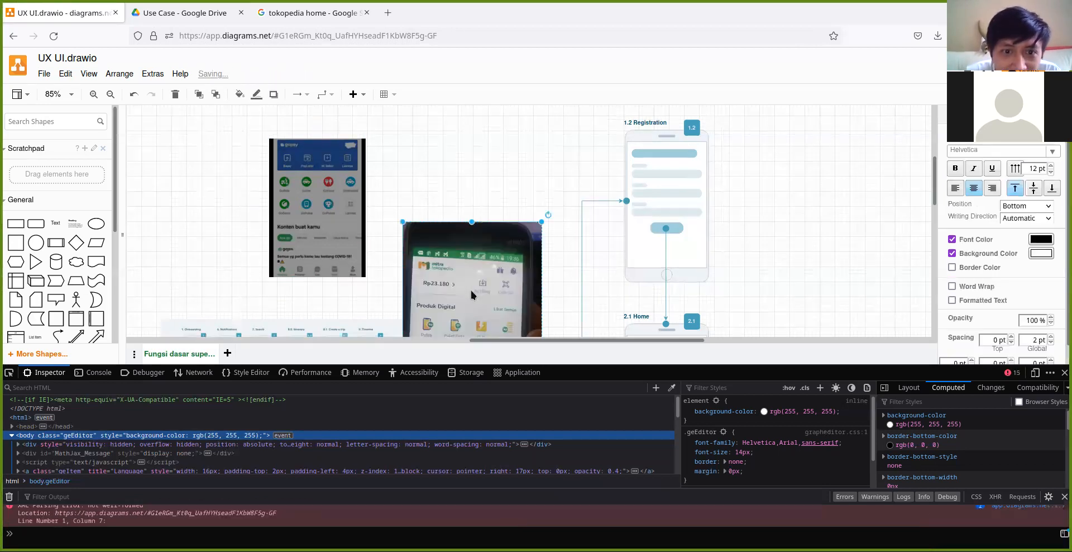
left_click_drag(471, 289, 448, 178)
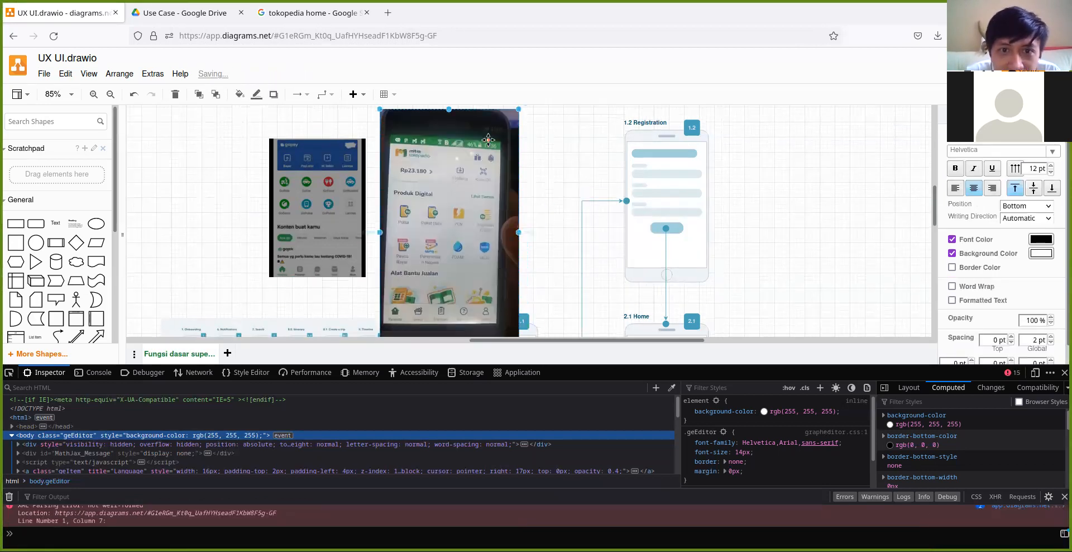
left_click_drag(516, 114, 473, 190)
left_click_drag(439, 253, 443, 181)
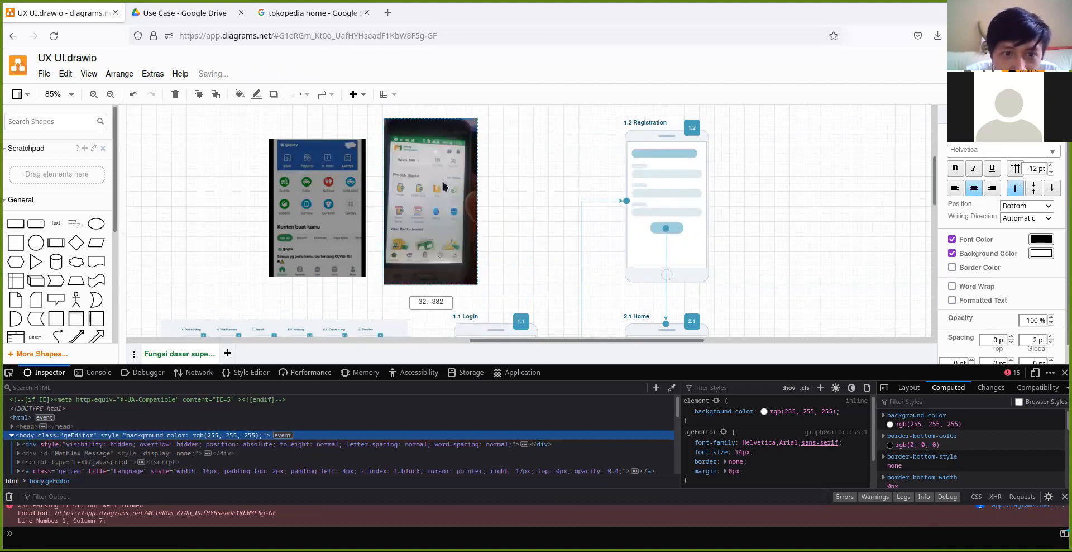
left_click_drag(478, 118, 465, 133)
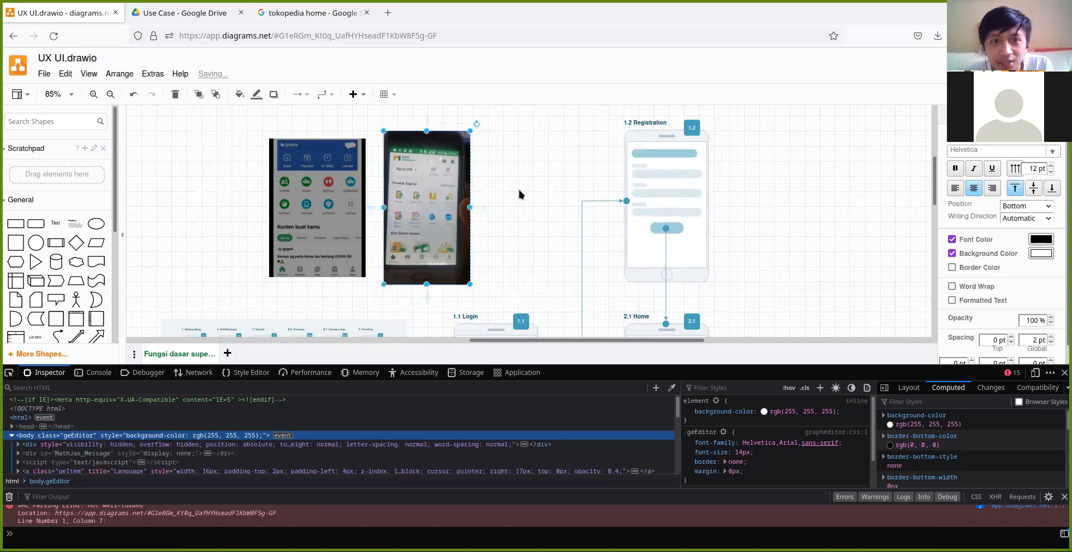
left_click(525, 175)
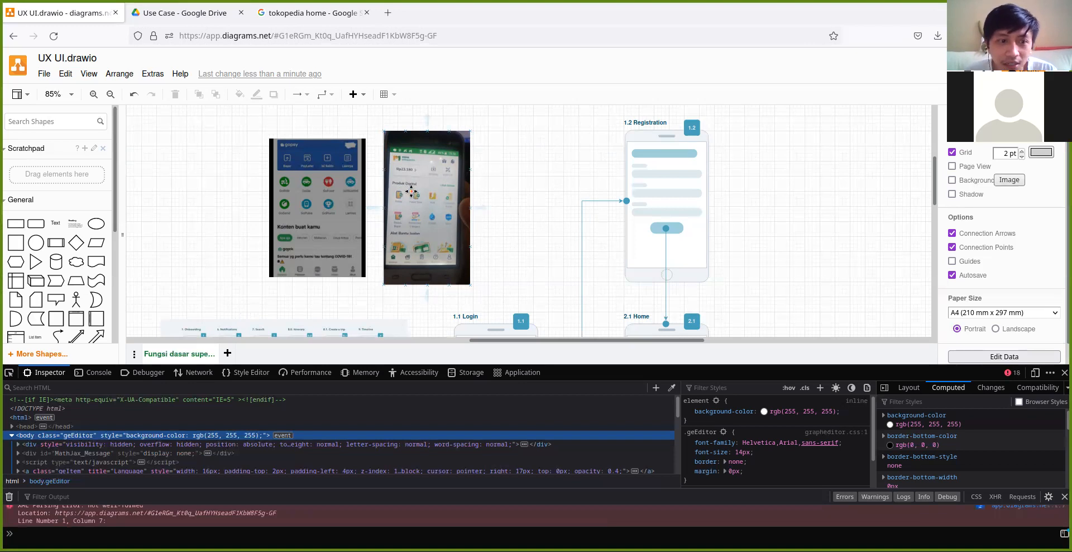
Nudge the Mitra Tokopedia photo up and right, and add the BRI screenshot left of the Gojek one, shrunk to about 156 × 312 pt.
mouse_move(423, 191)
left_mouse_down()
mouse_move(472, 177)
mouse_move(427, 186)
left_mouse_up()
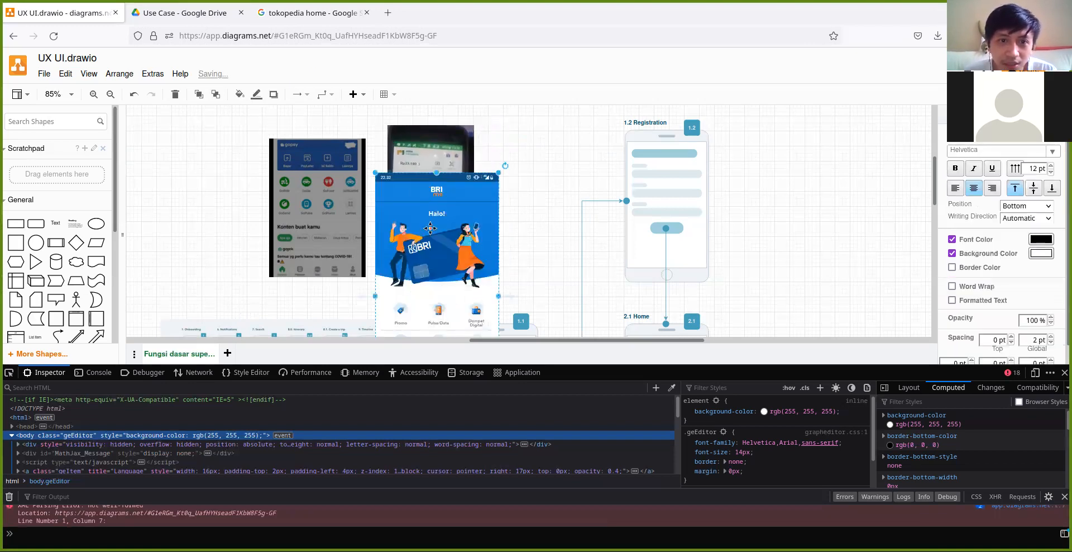
left_click_drag(430, 227, 190, 251)
left_click_drag(169, 294, 231, 230)
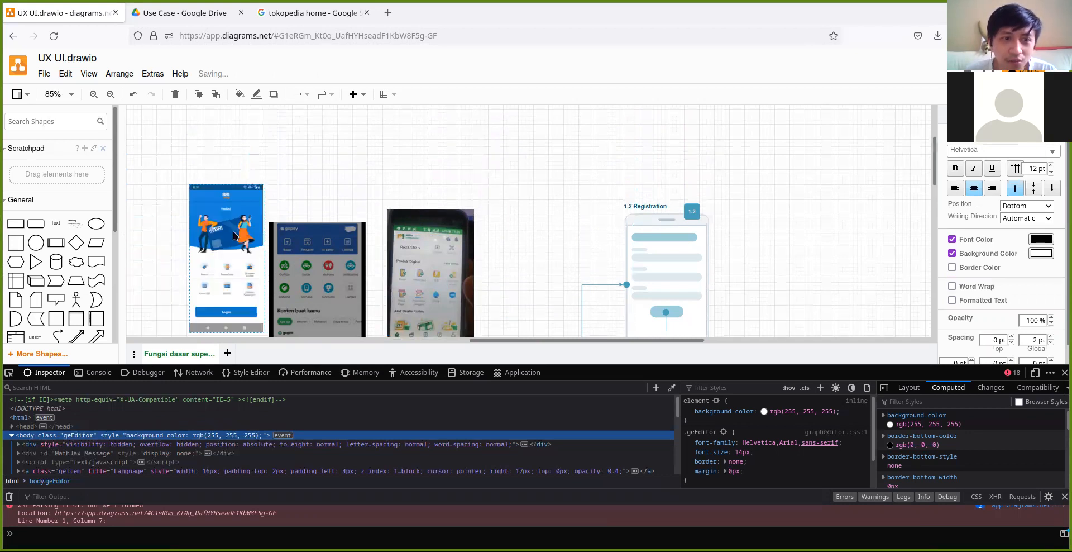
Move the wireframe reference image farther left to free the space beside the 1.1 Login screen.
scroll(462, 245, "down", 5)
scroll(462, 245, "down", 2)
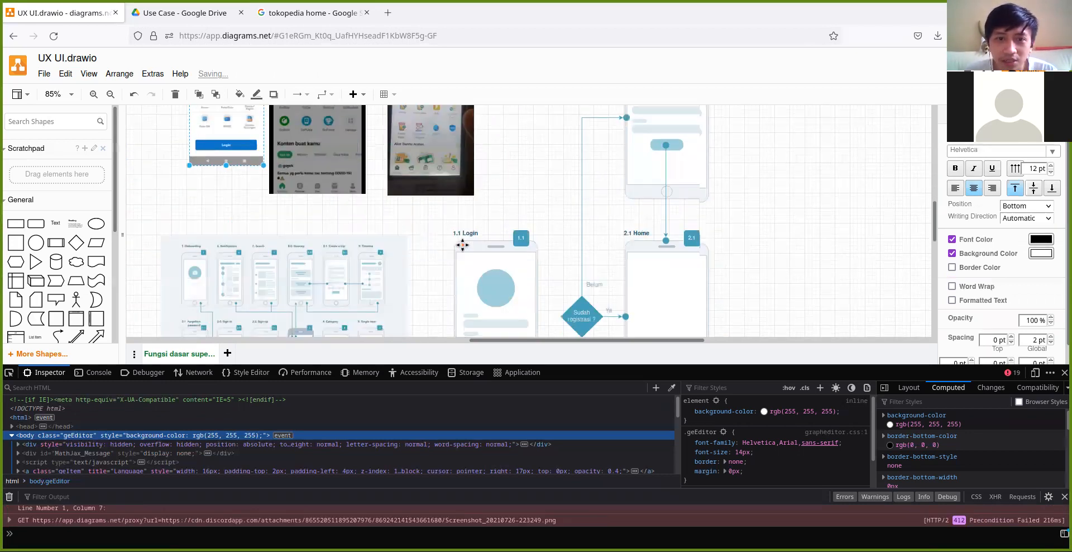
left_click_drag(338, 247, 144, 221)
left_click_drag(206, 237, 155, 239)
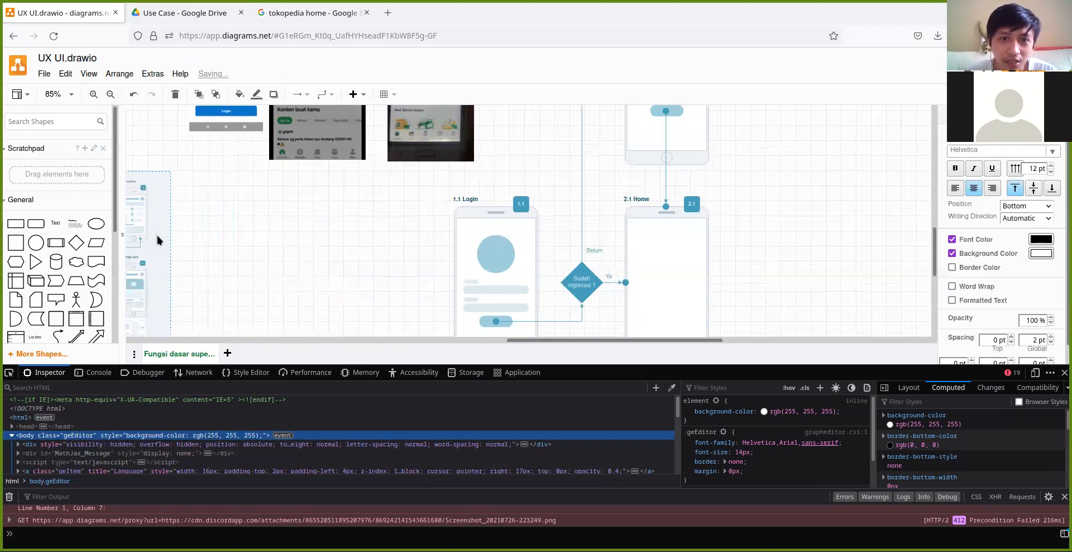
left_click(279, 253)
Duplicate the empty 1.1 Login phone frame to the left of the original and align both frames at their bottom edges.
scroll(374, 250, "down", 1)
scroll(374, 250, "down", 1)
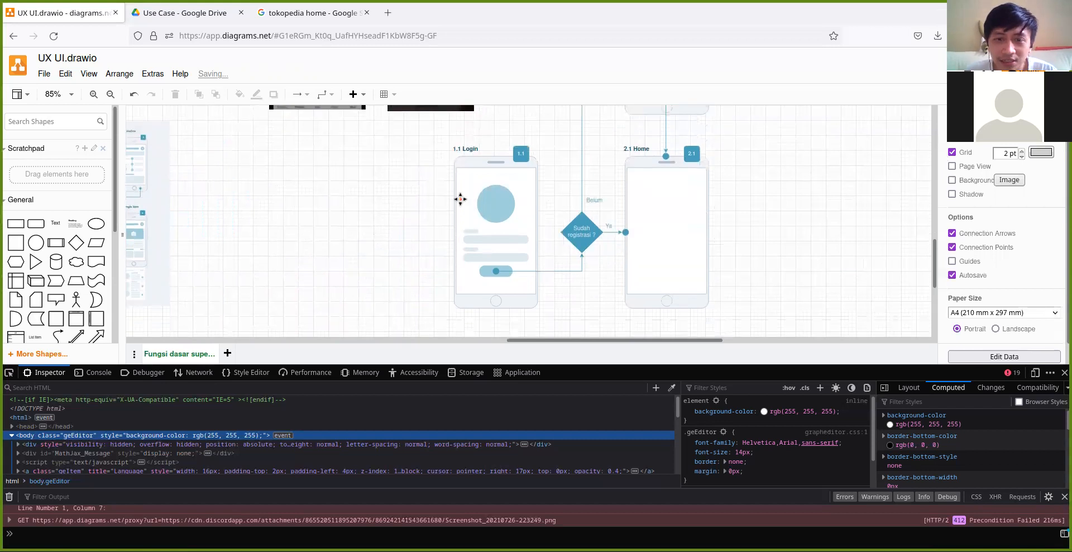
left_click(461, 170)
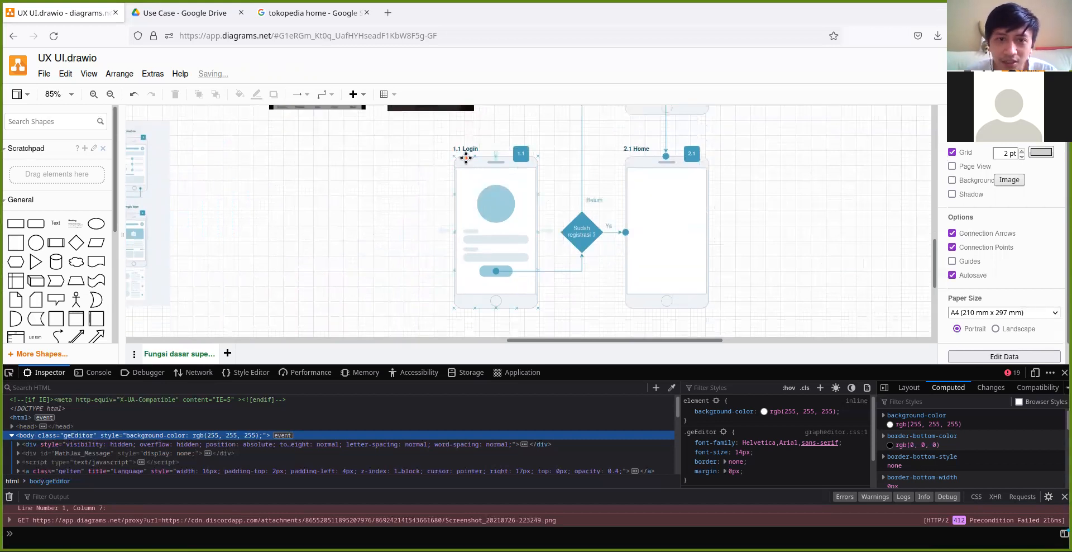
left_click(466, 158)
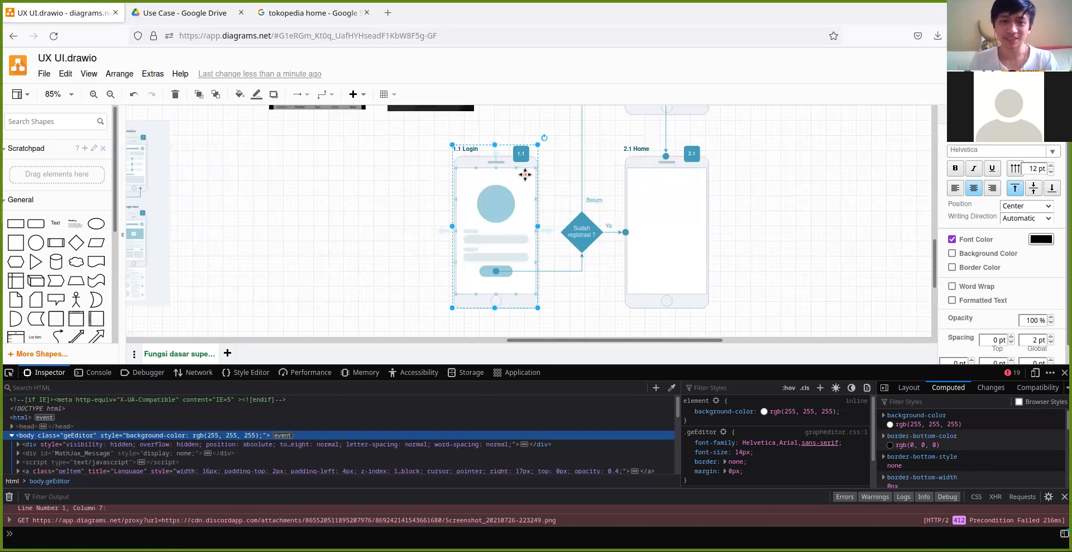
left_click(452, 166)
left_click(455, 162)
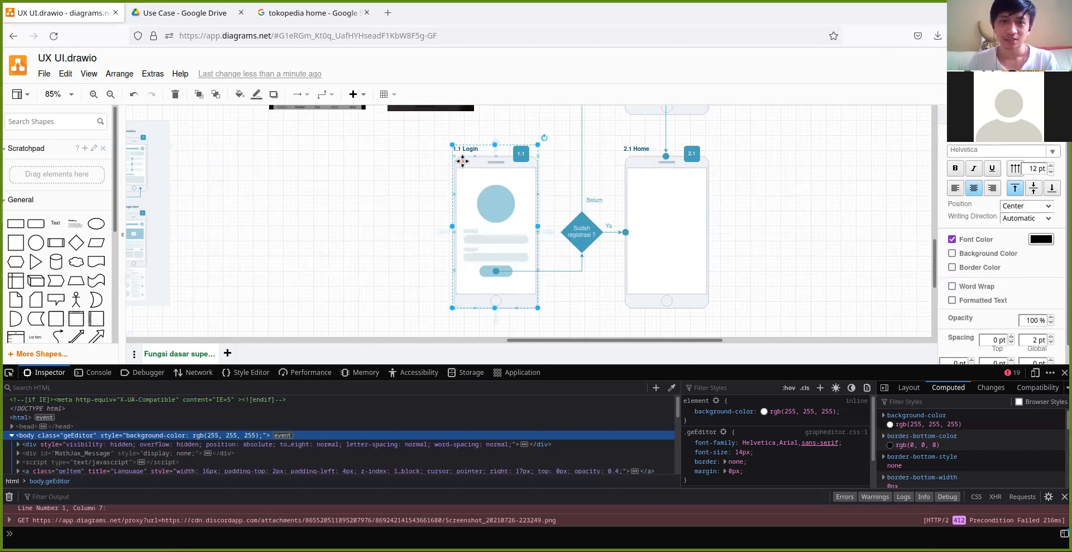
key("ctrl+v")
left_click_drag(471, 162, 314, 163)
left_click(457, 259)
left_click(343, 246, "shift")
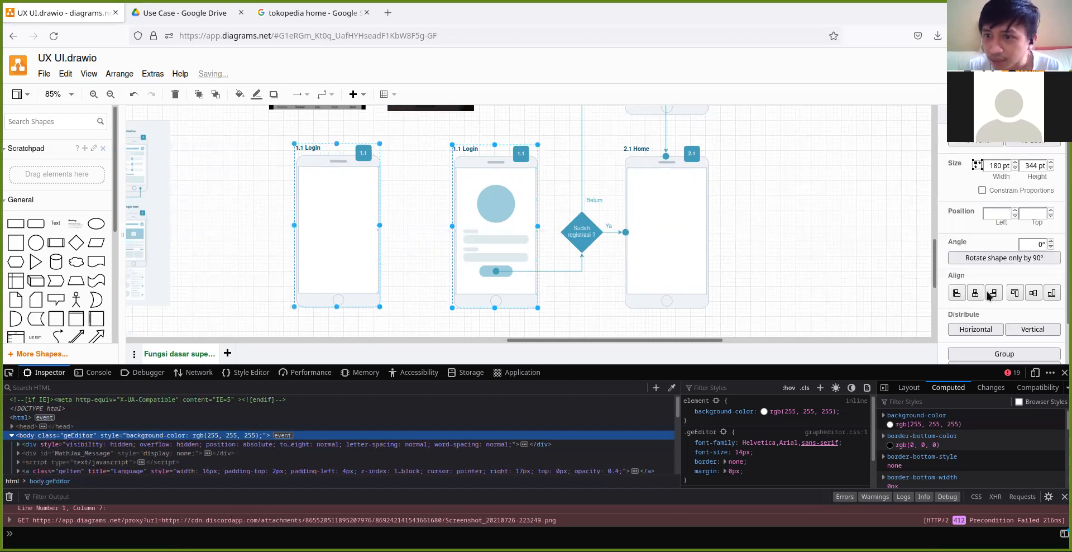
left_click(1051, 293)
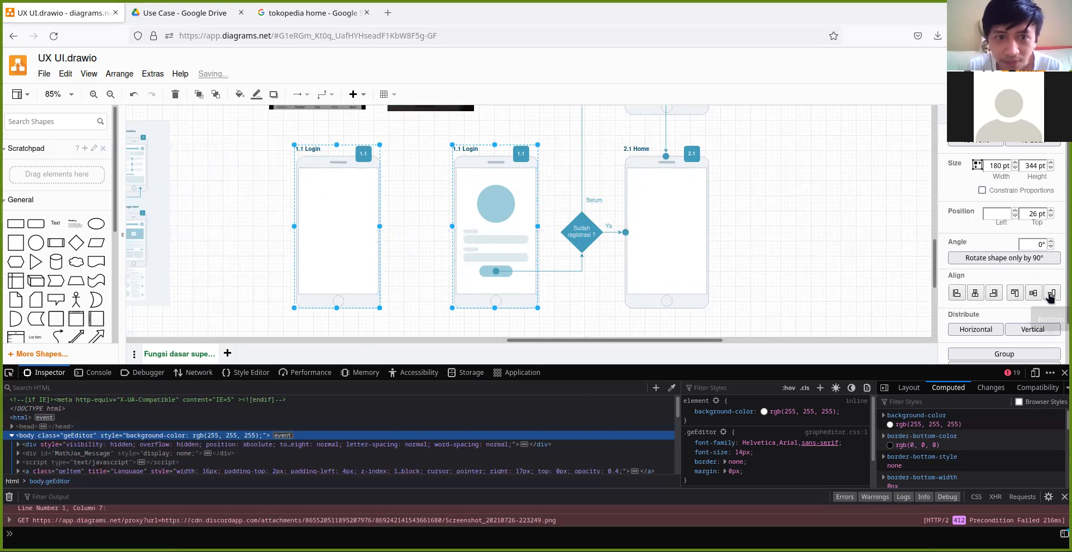
Change the copied phone frame's title to "0.1 Publik".
left_click(401, 182)
left_click(315, 148)
double_click(316, 149)
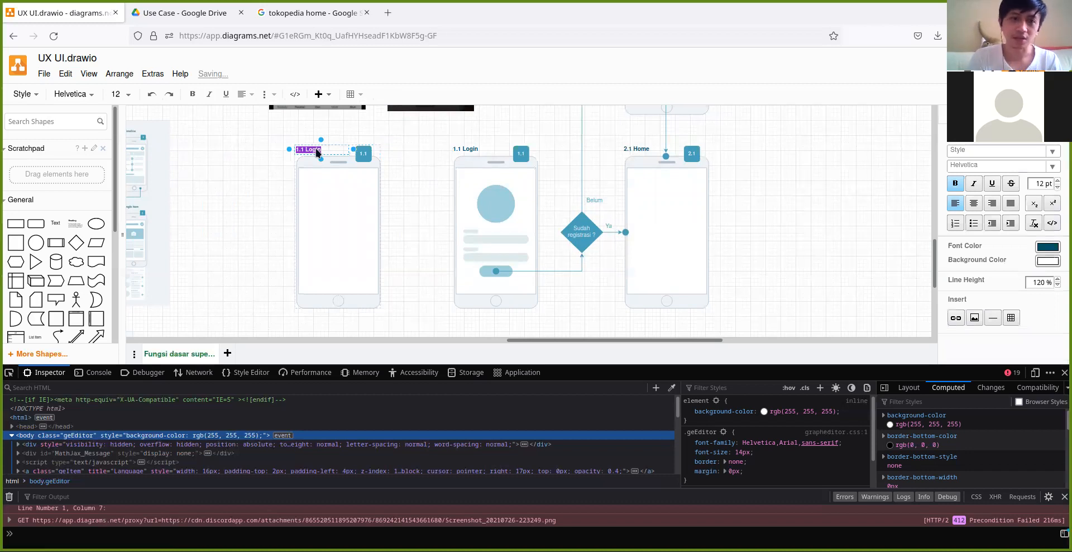
type("0")
key("ctrl+z")
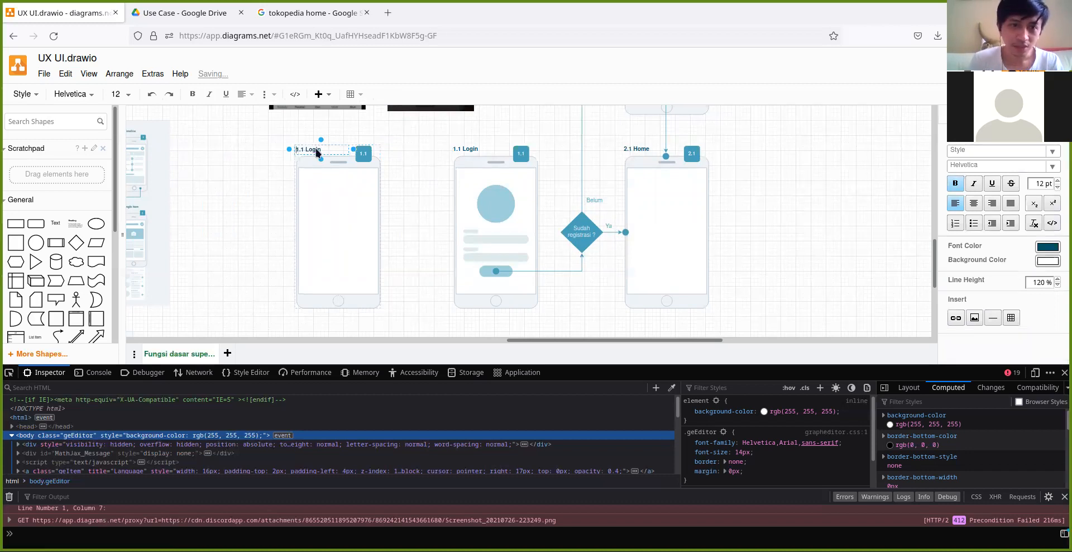
type("0")
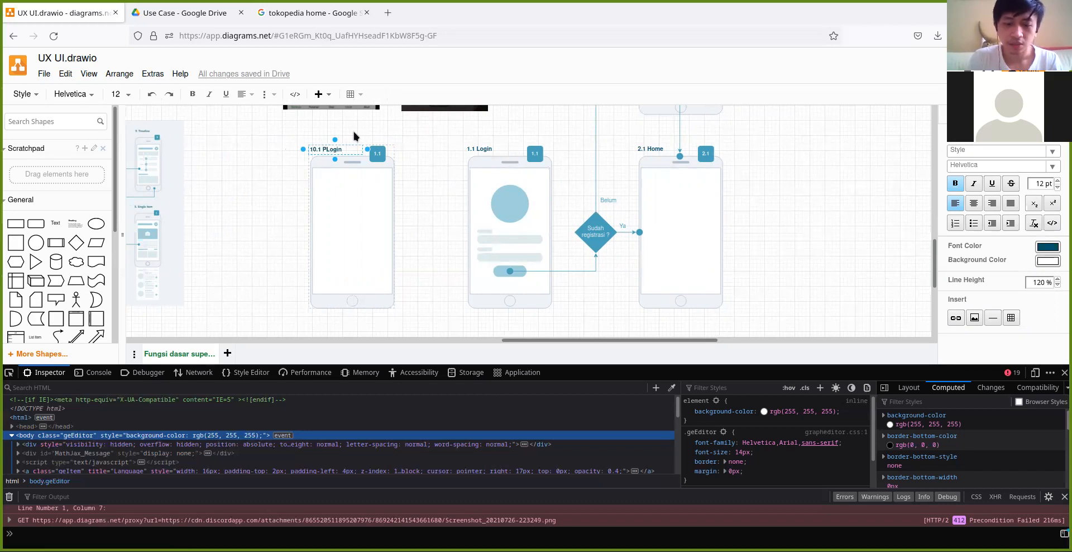
key("shift+End")
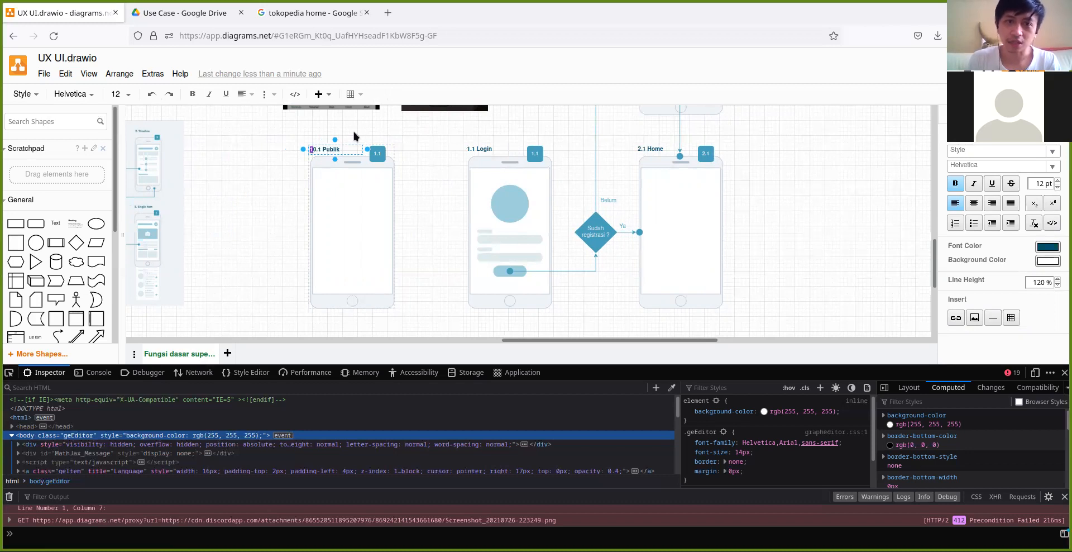
key("BackSpace")
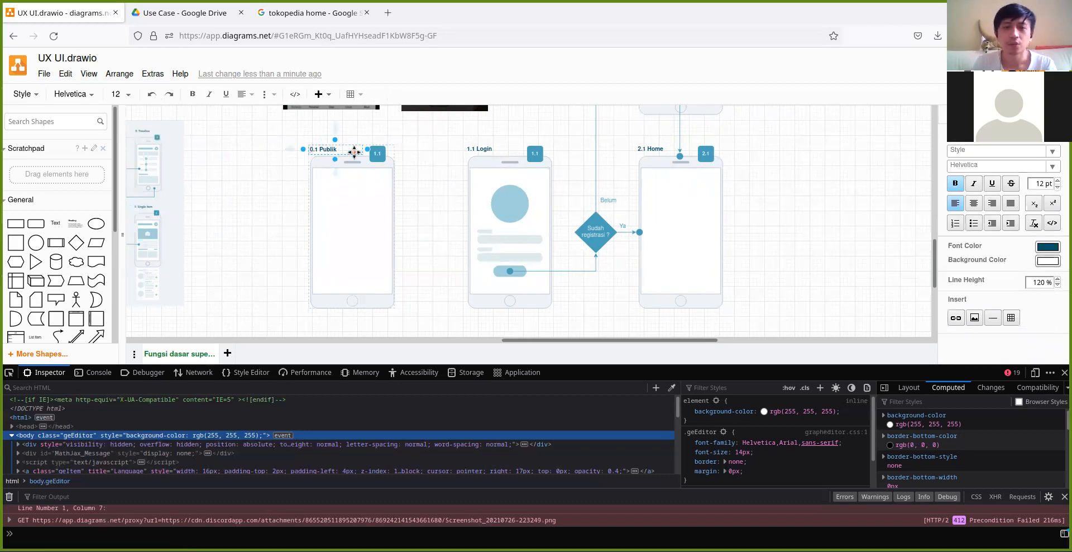
left_click(418, 156)
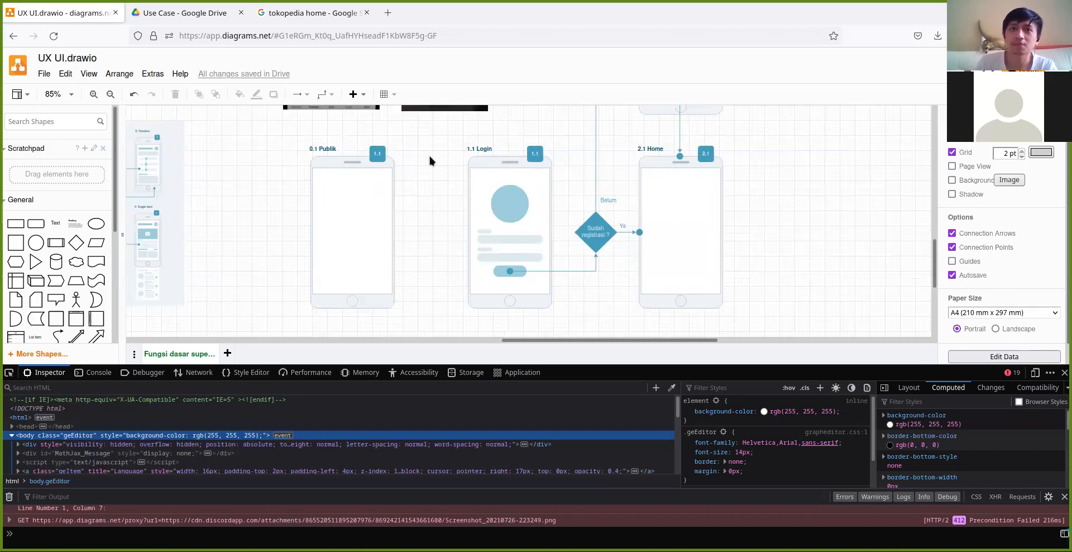
Change the number badge on the 0.1 Publik frame to 0.1.
scroll(373, 180, "up", 2)
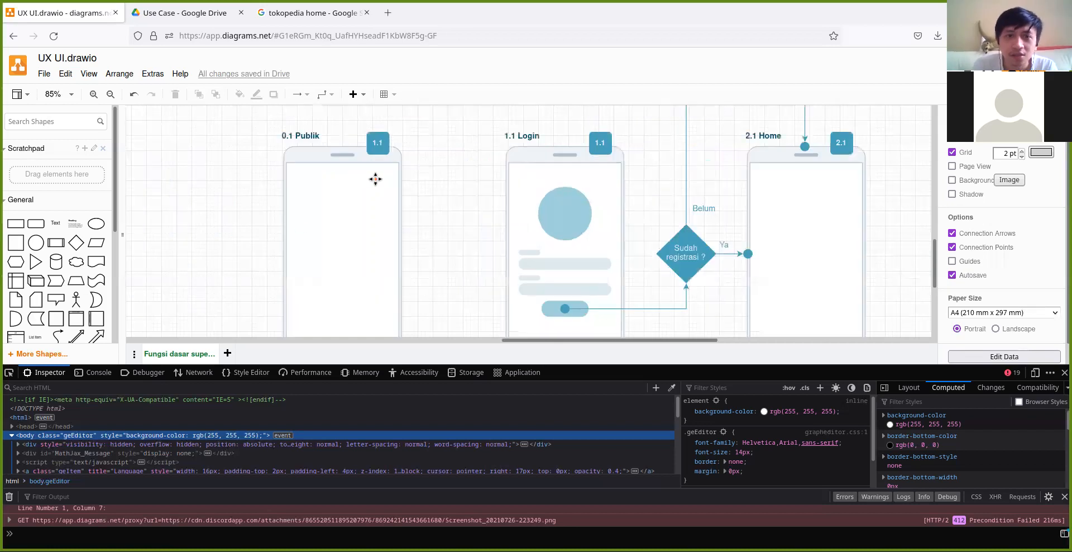
double_click(378, 141)
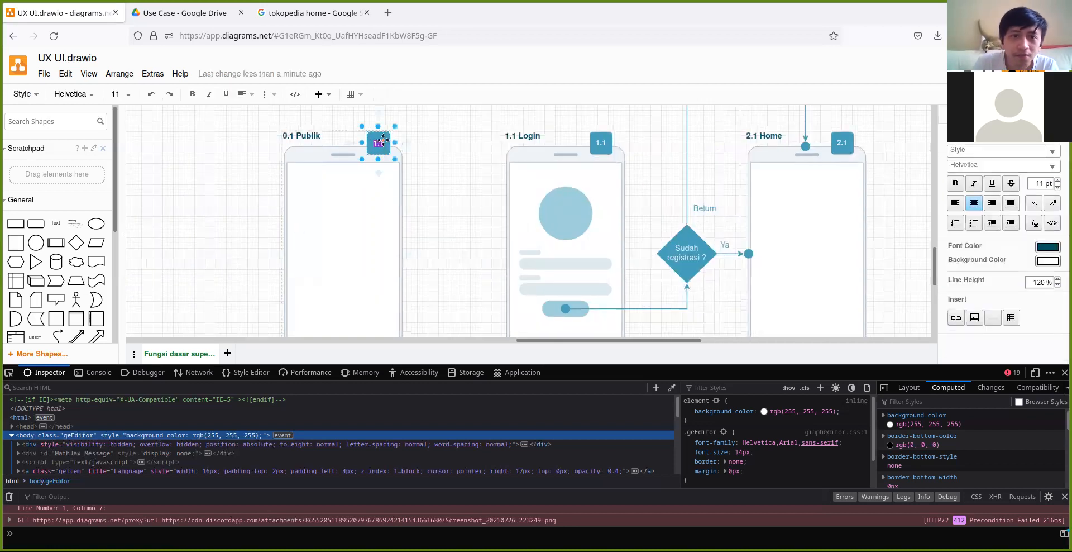
left_click(383, 141)
key("Right")
key("BackSpace")
type("0")
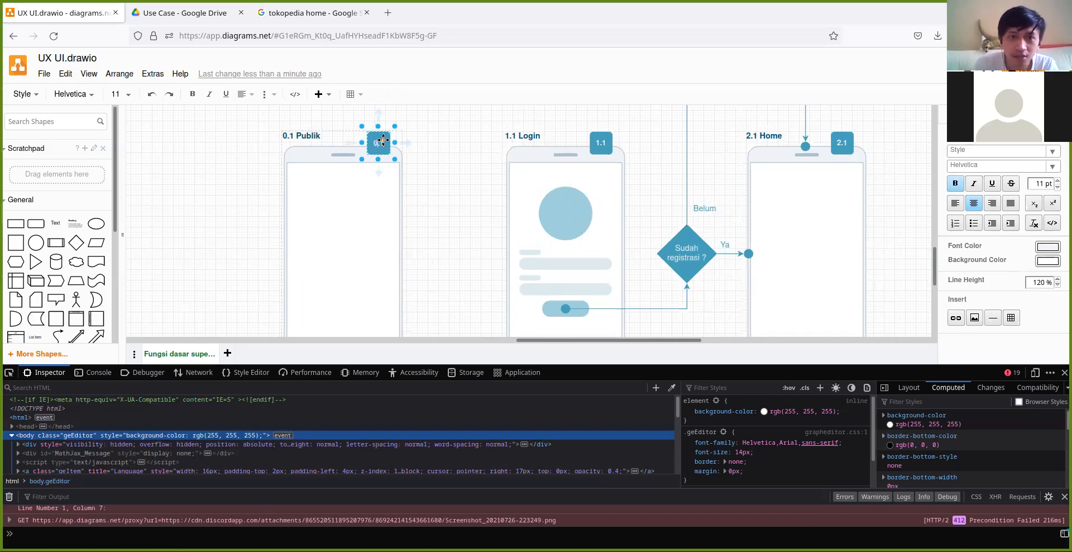
left_click(477, 189)
Move the BRI screenshot down into line with the Gojek and Mitra Tokopedia images, and inspect the three references up close.
scroll(502, 213, "down", 1)
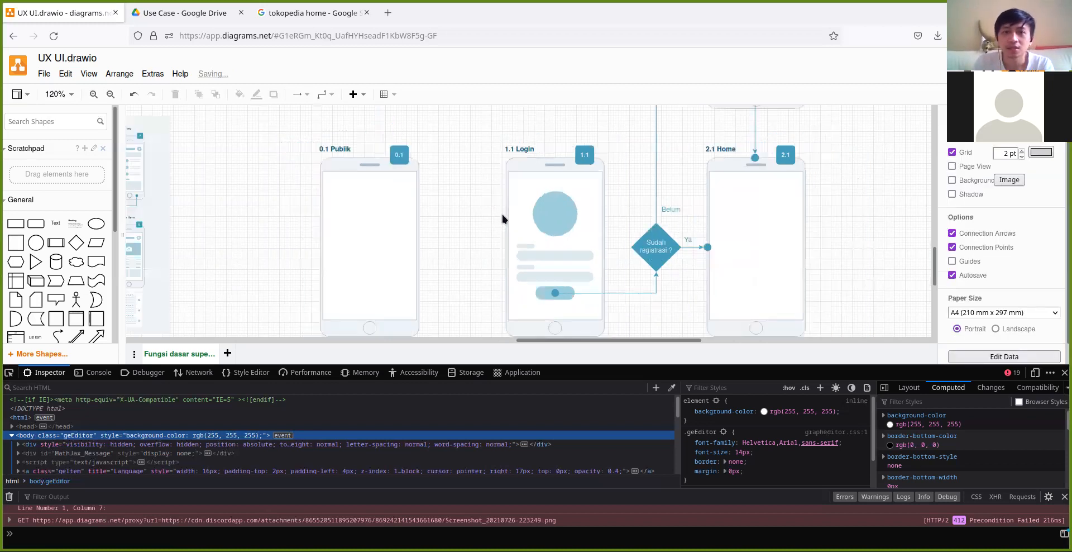
scroll(501, 213, "down", 2)
left_click(562, 316)
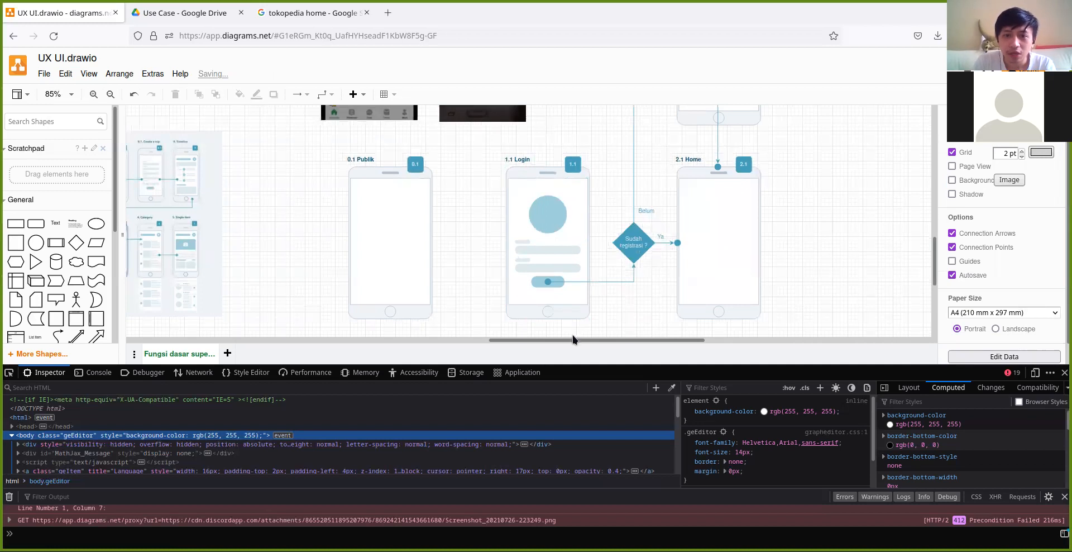
left_click_drag(578, 339, 470, 331)
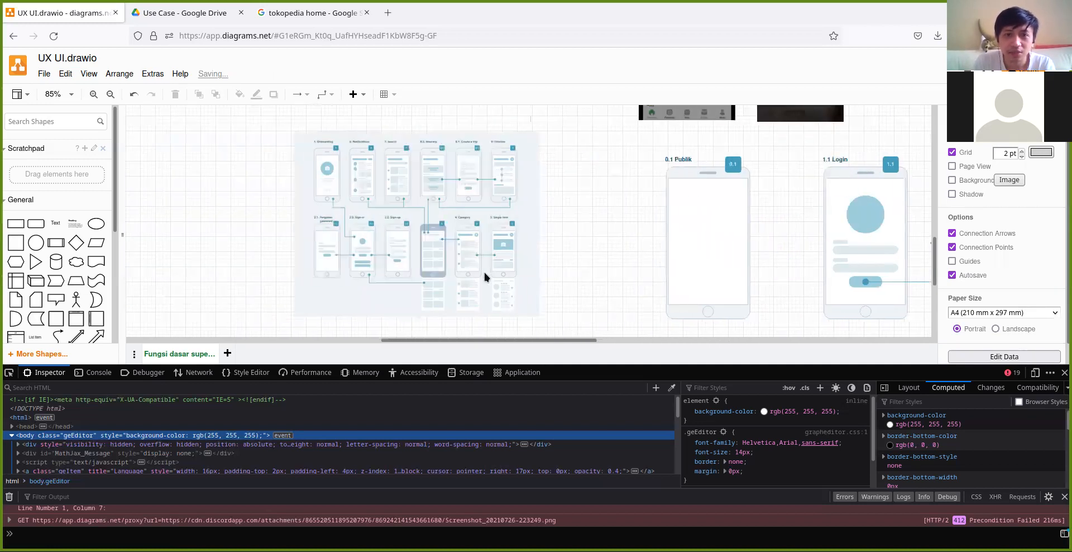
scroll(503, 209, "up", 2)
scroll(503, 209, "up", 6)
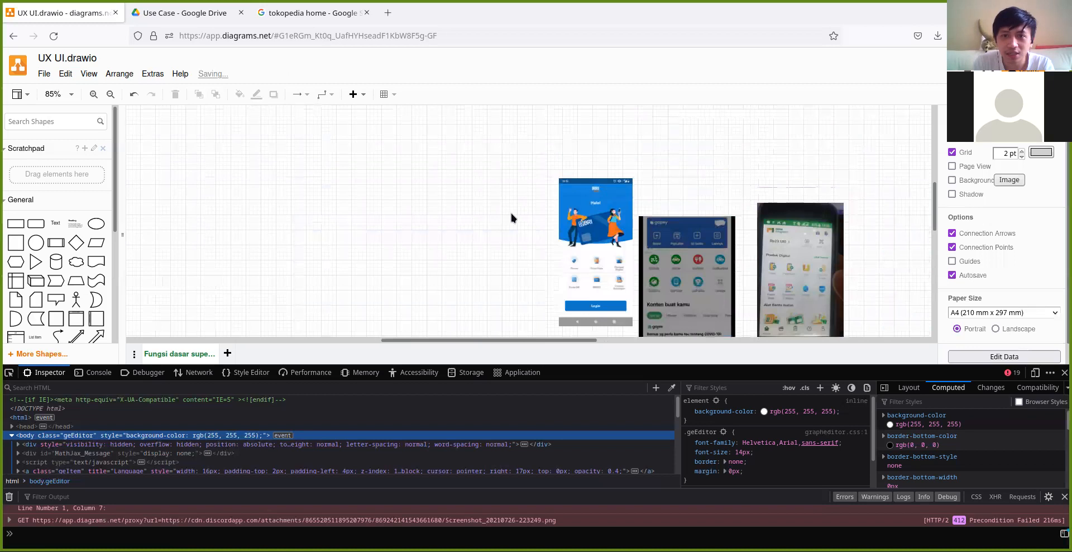
scroll(511, 213, "down", 3)
left_click_drag(584, 221, 581, 244)
scroll(502, 226, "right", 6)
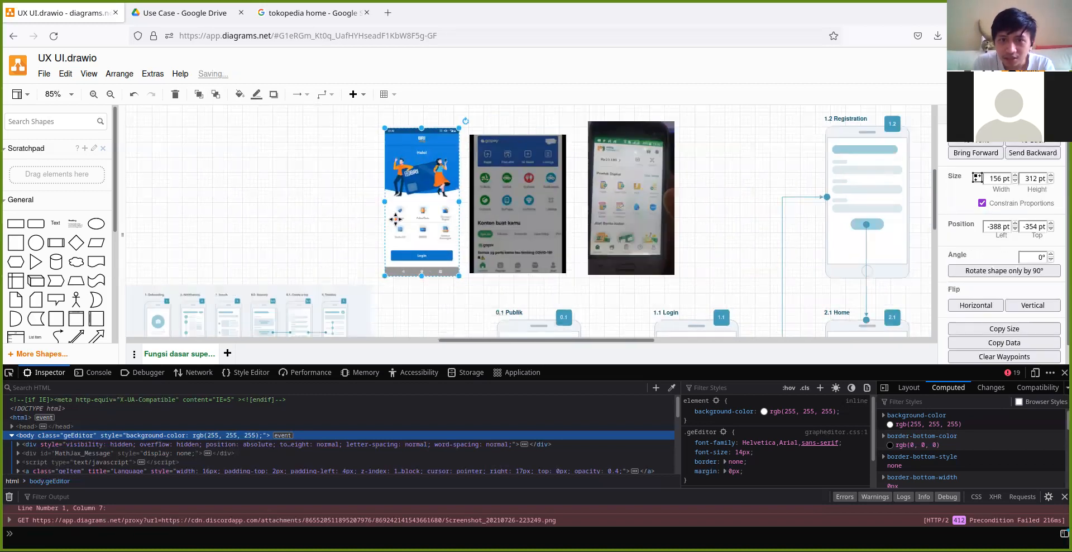
scroll(444, 221, "up", 4)
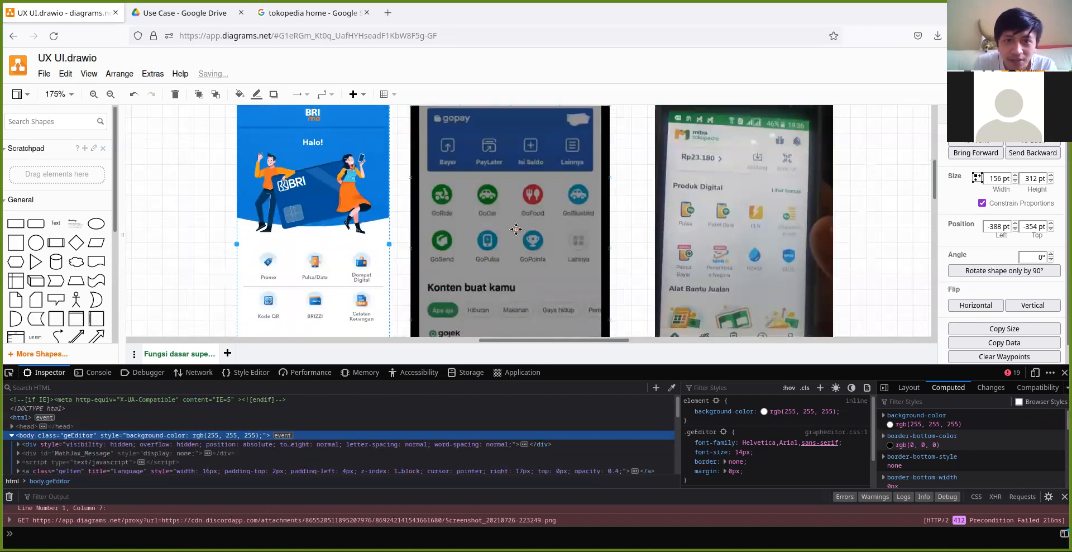
scroll(518, 229, "down", 5)
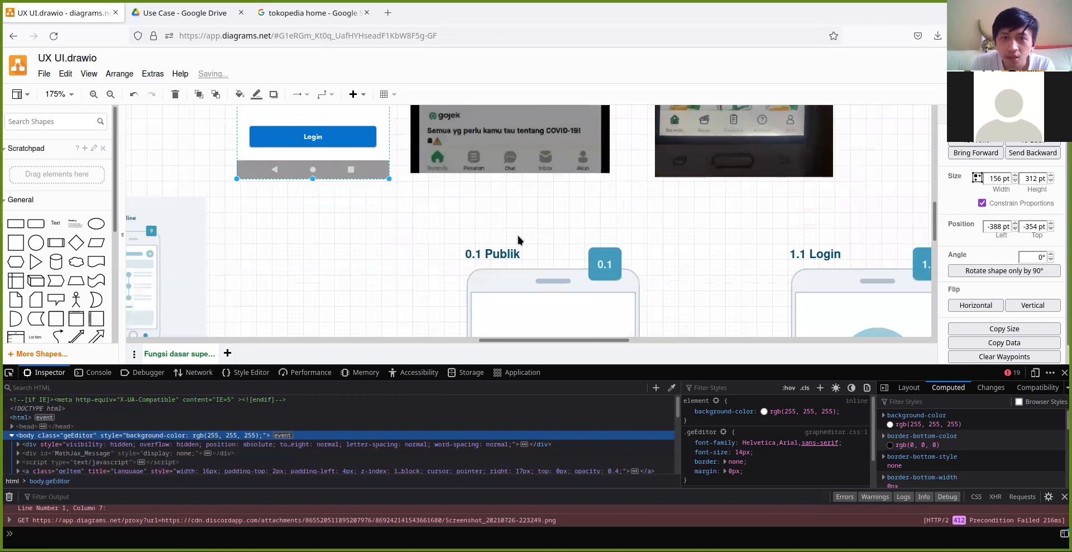
scroll(517, 236, "down", 5)
left_click_drag(609, 246, 481, 283)
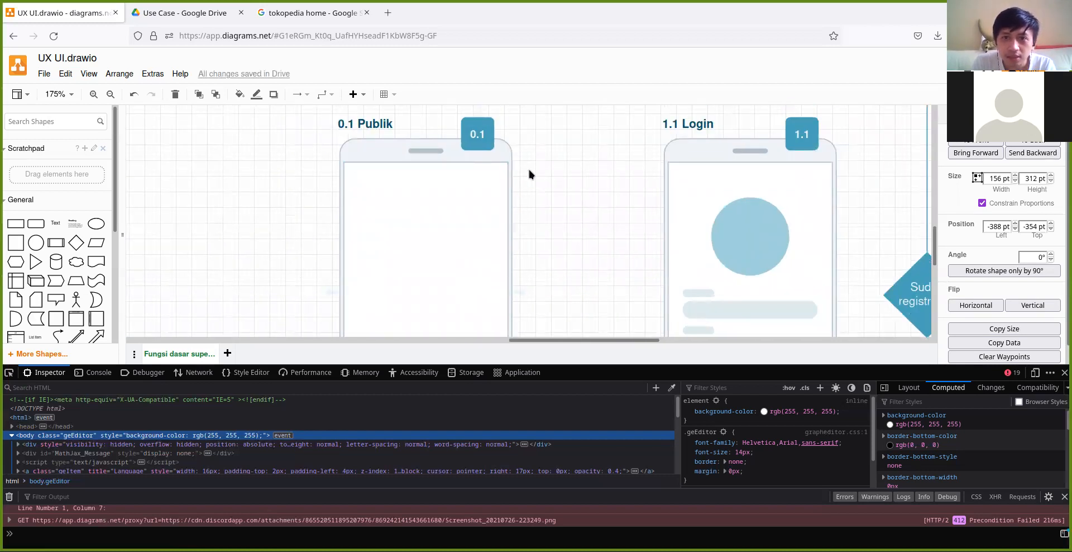
left_click(380, 128)
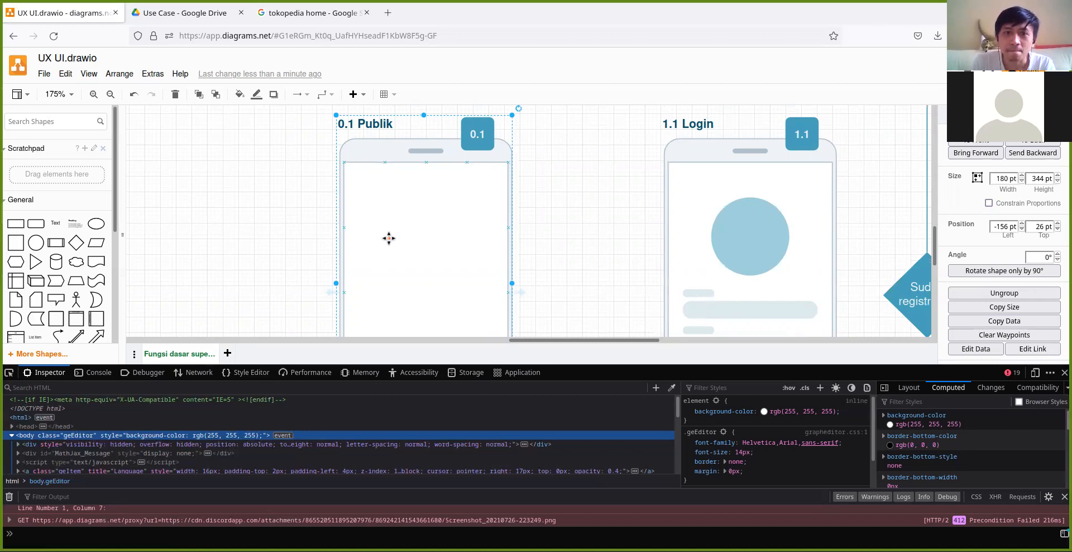
left_click(598, 288)
Duplicate the connector dot from the 2.1 Home screen's left edge onto the left edge of the 1.1 Login screen.
scroll(598, 288, "down", 4)
left_click_drag(593, 284, 414, 218)
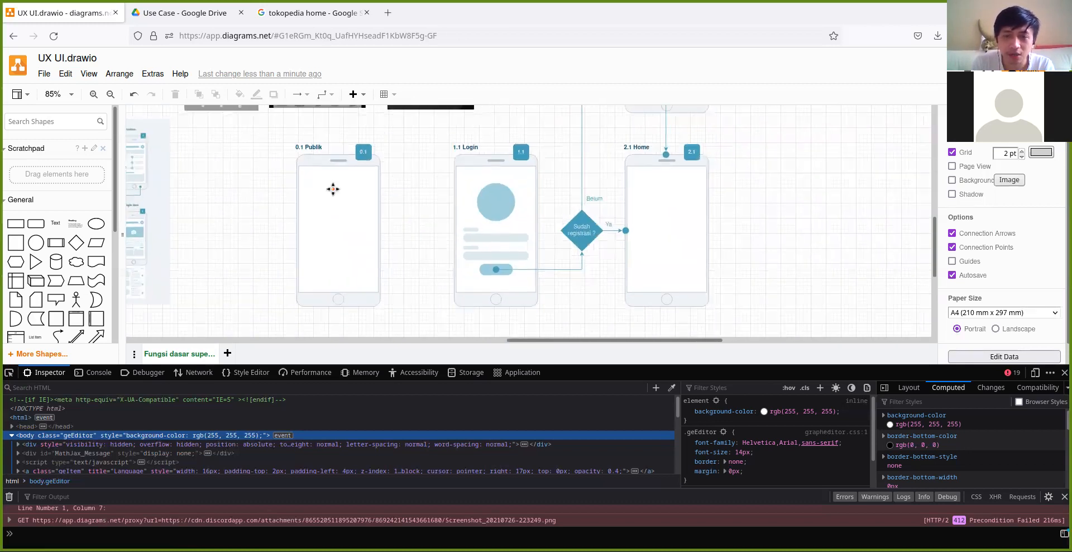
left_click_drag(338, 199, 347, 176)
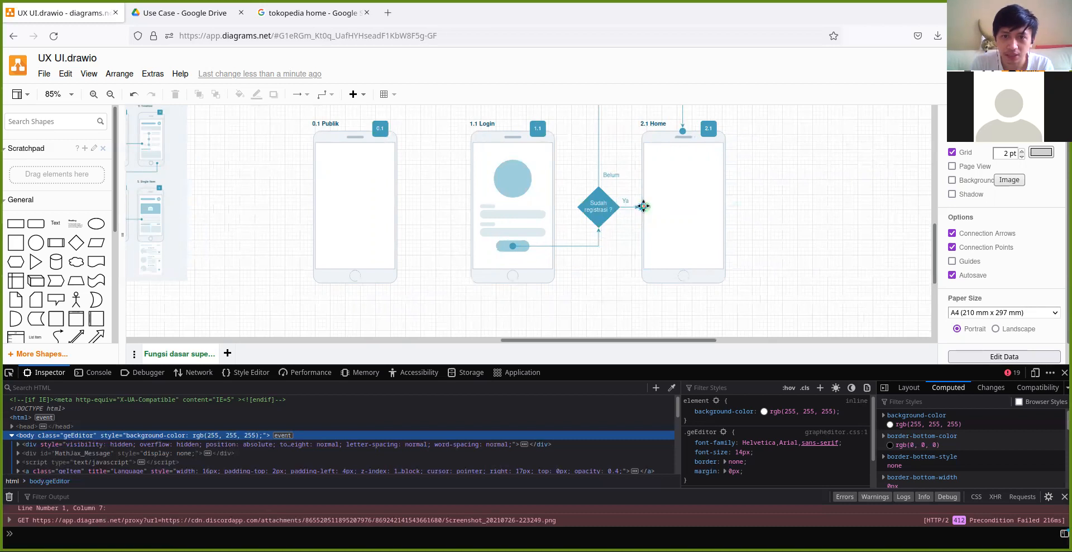
left_click(641, 206)
left_click_drag(642, 206, 473, 204)
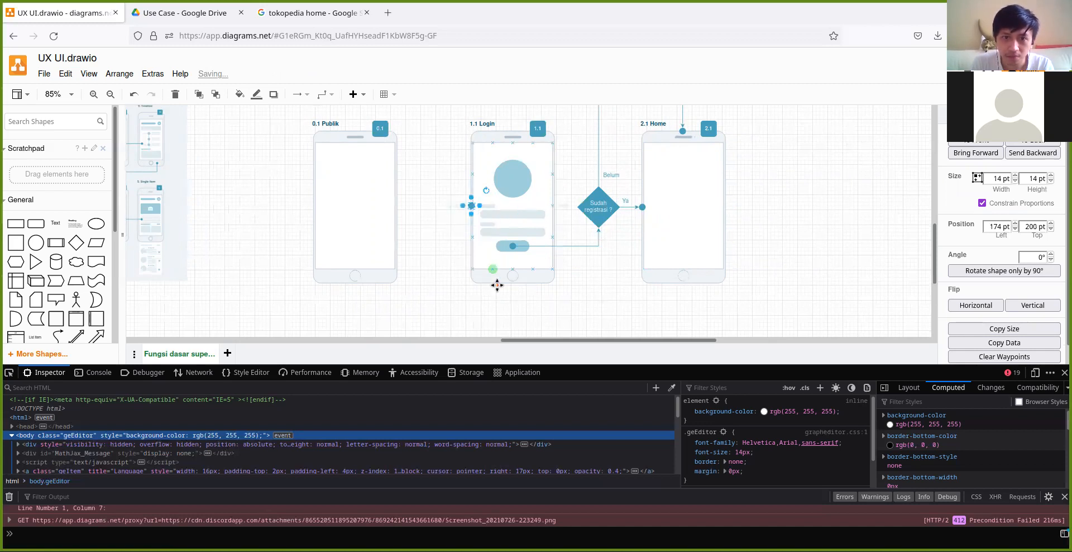
Align the new connector dot vertically to the middle of the 1.1 Login phone group.
scroll(485, 279, "up", 2)
scroll(484, 280, "up", 1)
left_click(484, 272)
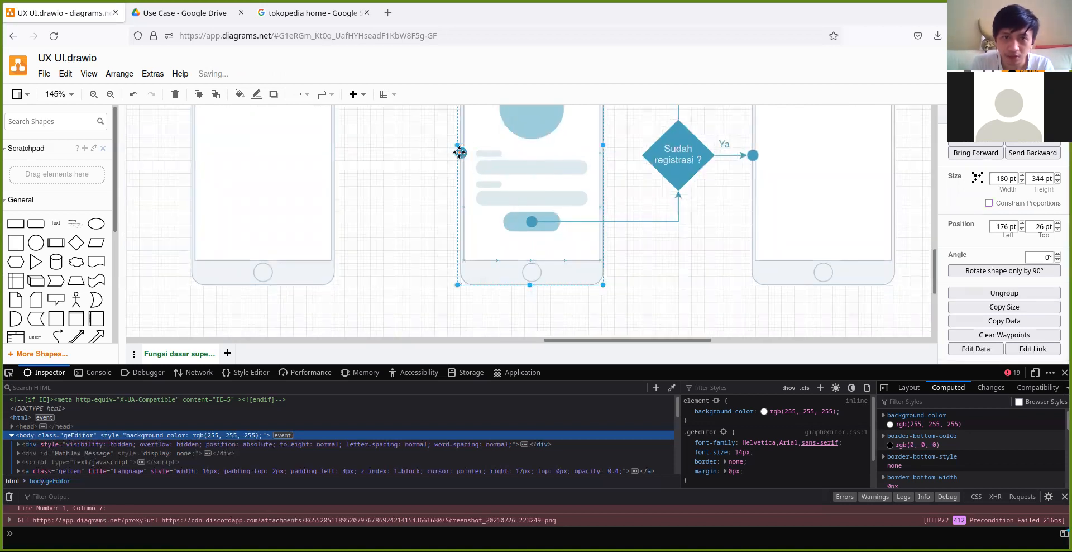
left_click(460, 152)
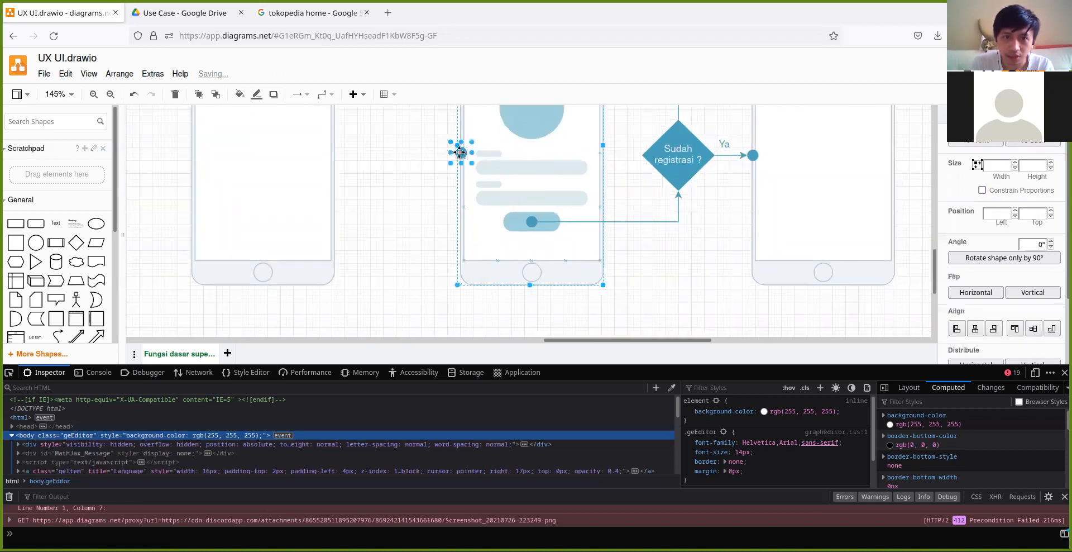
left_click(1047, 332)
left_click(417, 179)
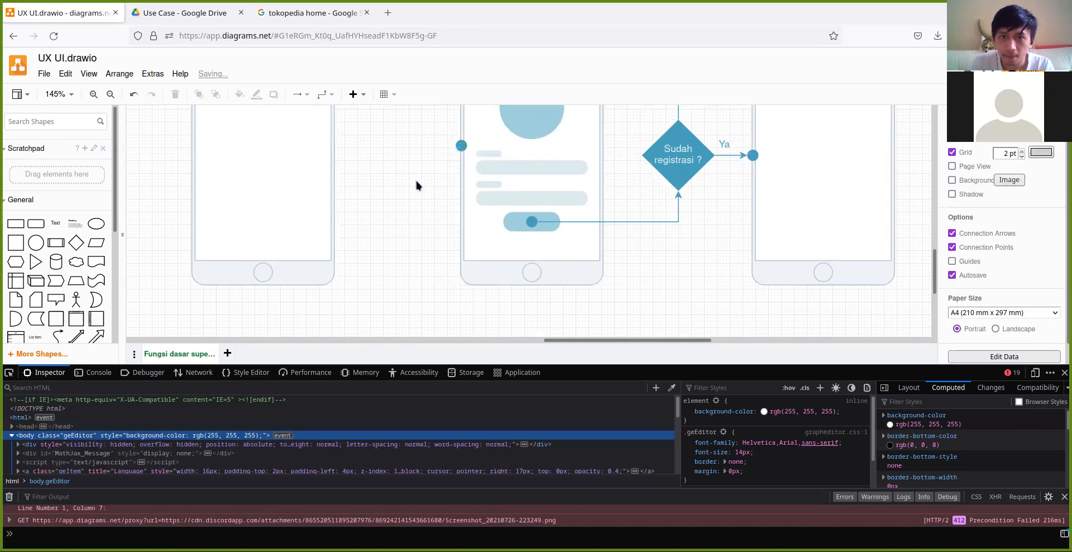
Review the reference wireframe flow image beside the 0.1 Publik and 1.1 Login screens and save the diagram.
scroll(419, 184, "up", 4)
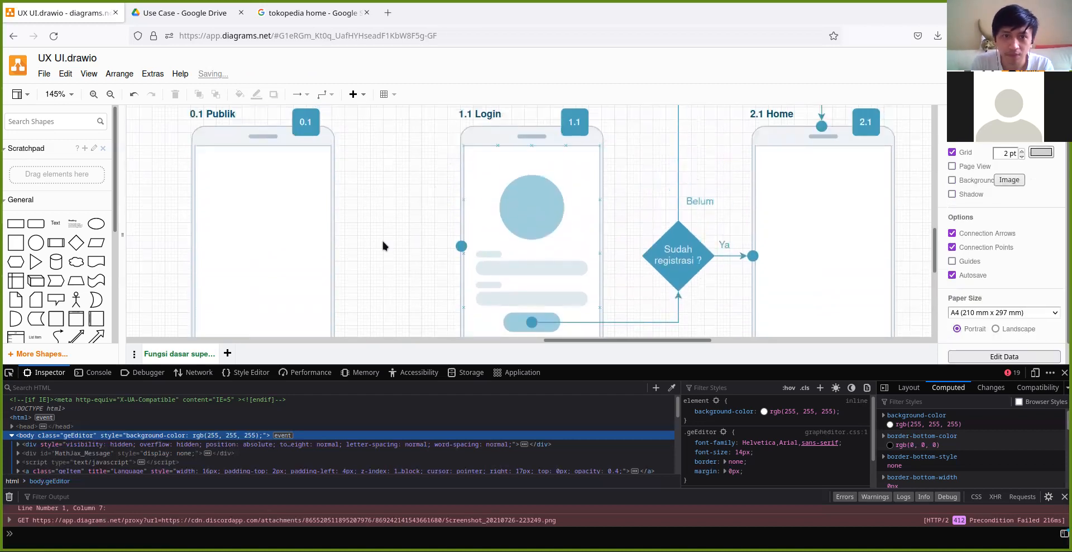
left_click_drag(390, 246, 615, 213)
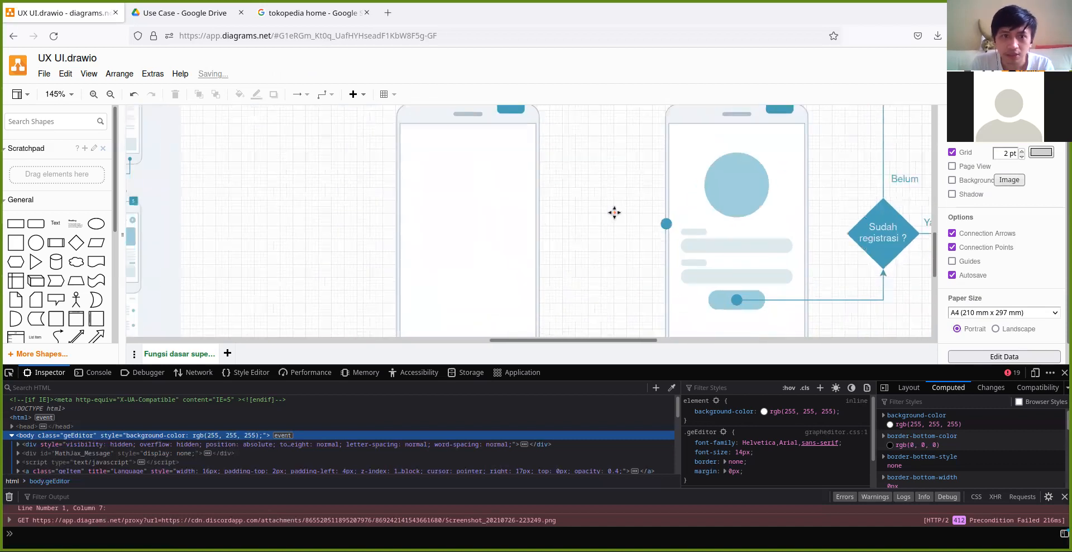
scroll(342, 201, "down", 2)
scroll(478, 215, "down", 2)
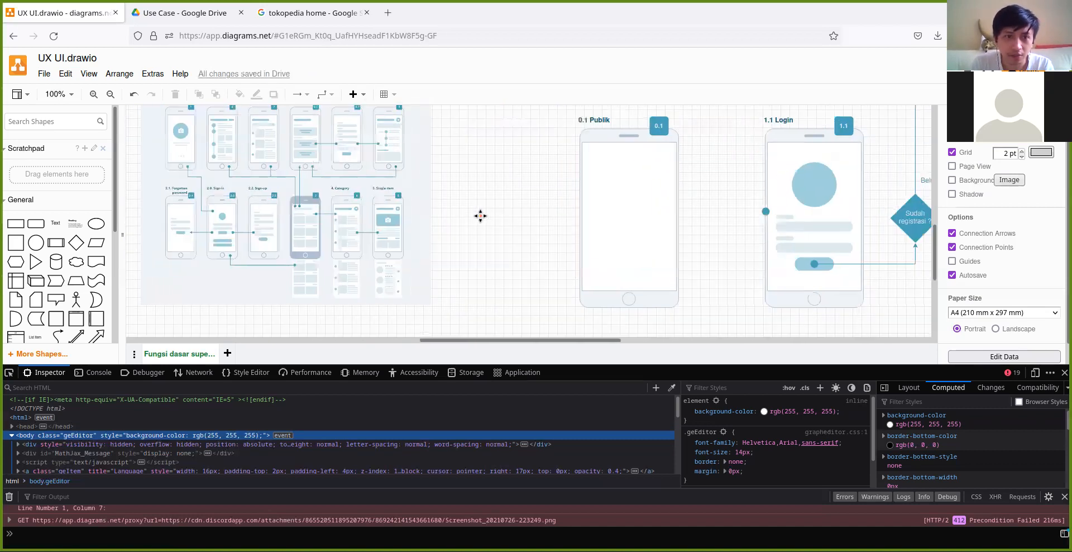
left_click_drag(276, 229, 512, 221)
left_click(512, 221)
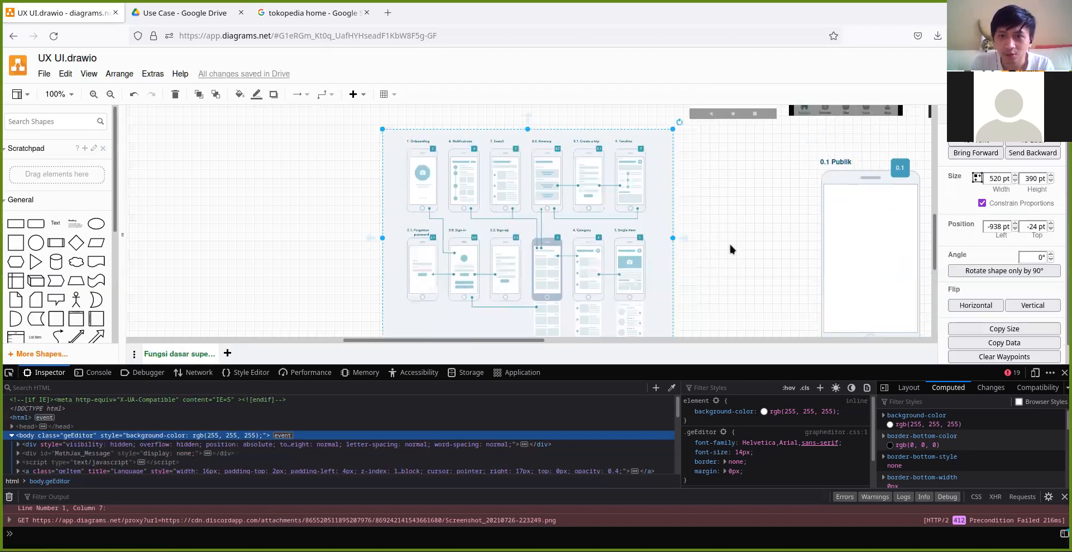
left_click(708, 227)
left_click_drag(525, 339, 634, 327)
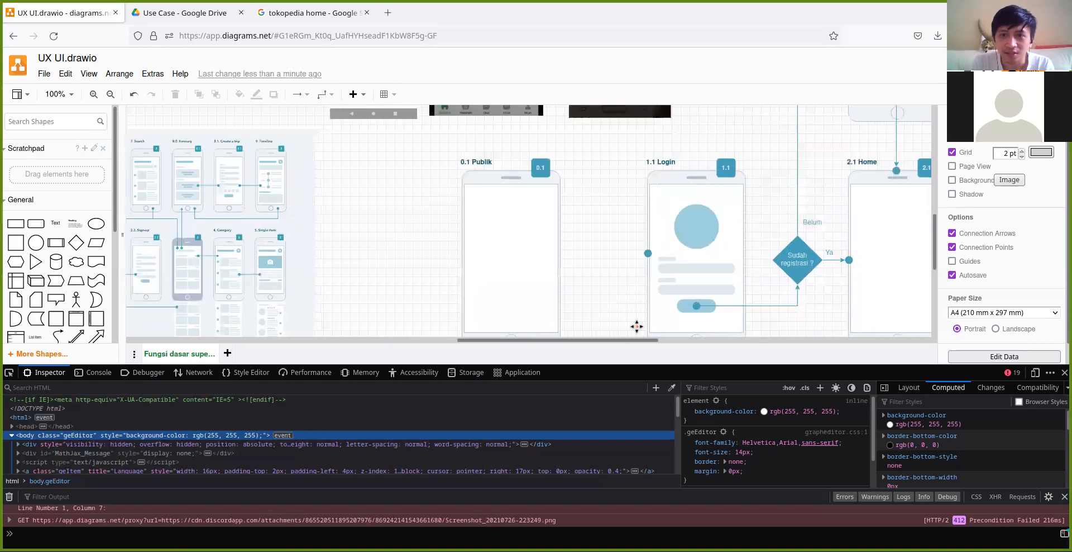
key("ctrl+s")
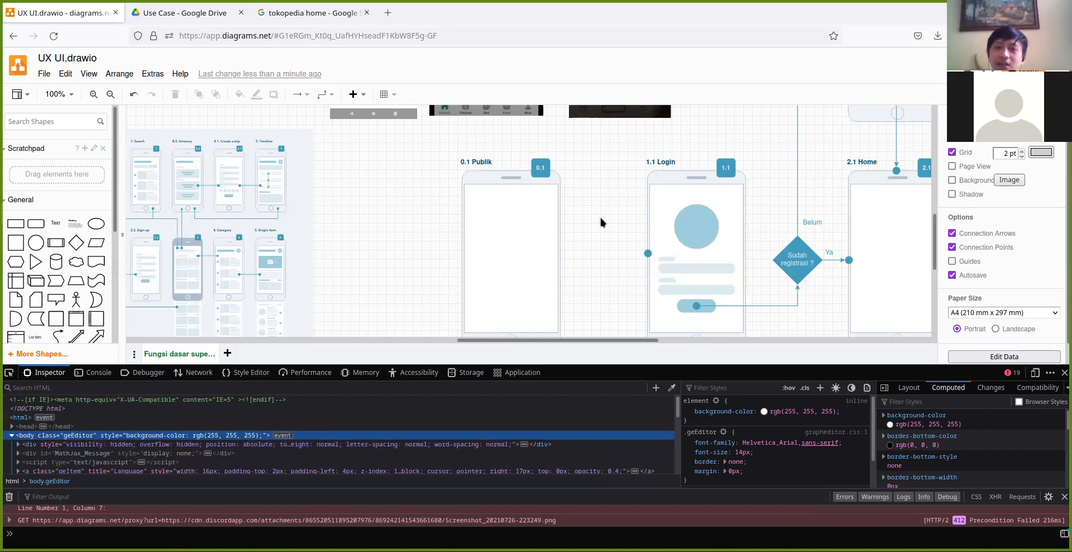
Move the whole 0.1 Publik phone screen, including its title and number badge, a little further left of 1.1 Login.
scroll(556, 244, "up", 1)
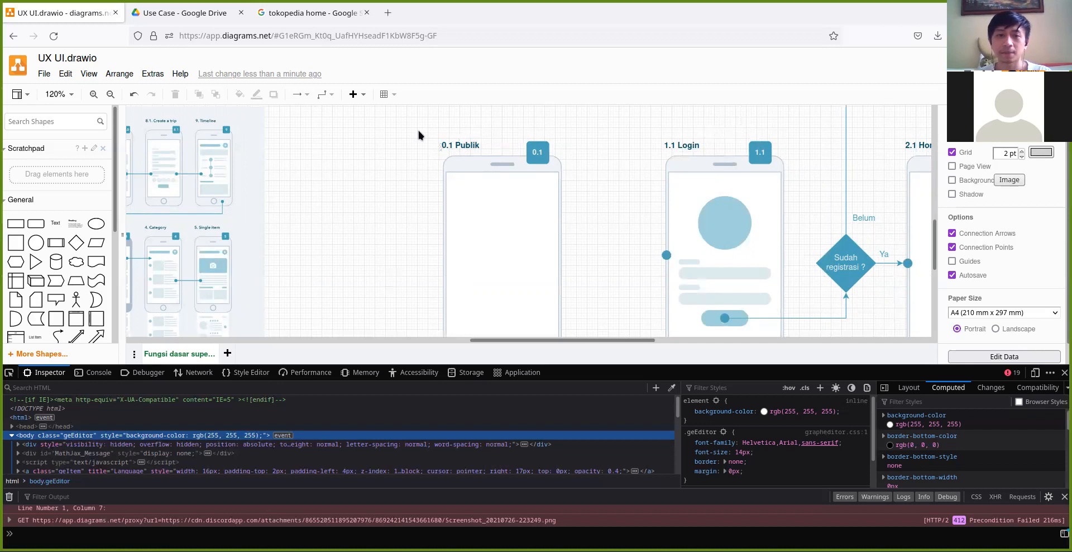
left_click_drag(420, 131, 578, 254)
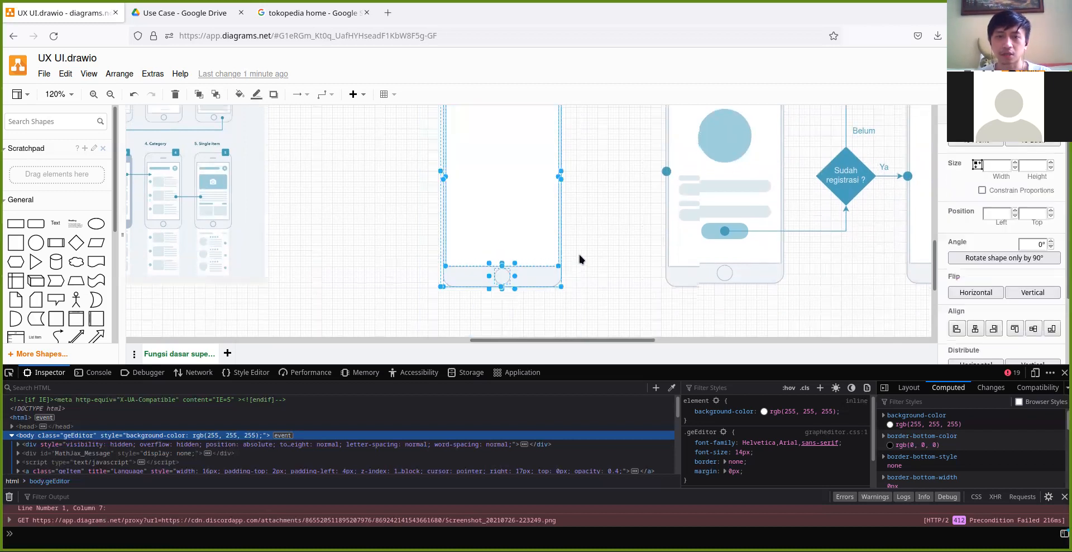
scroll(579, 253, "up", 3)
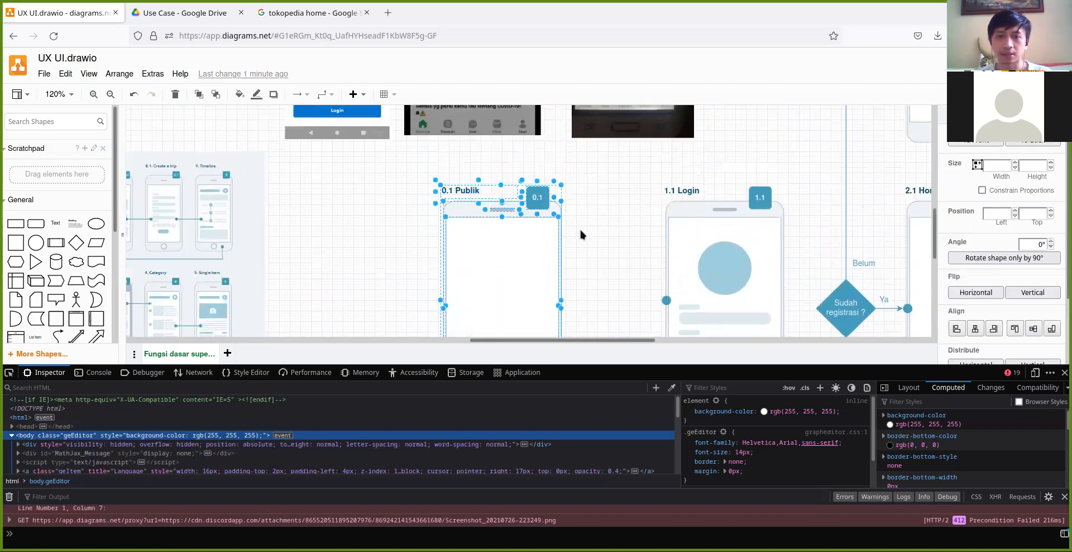
left_click(428, 186)
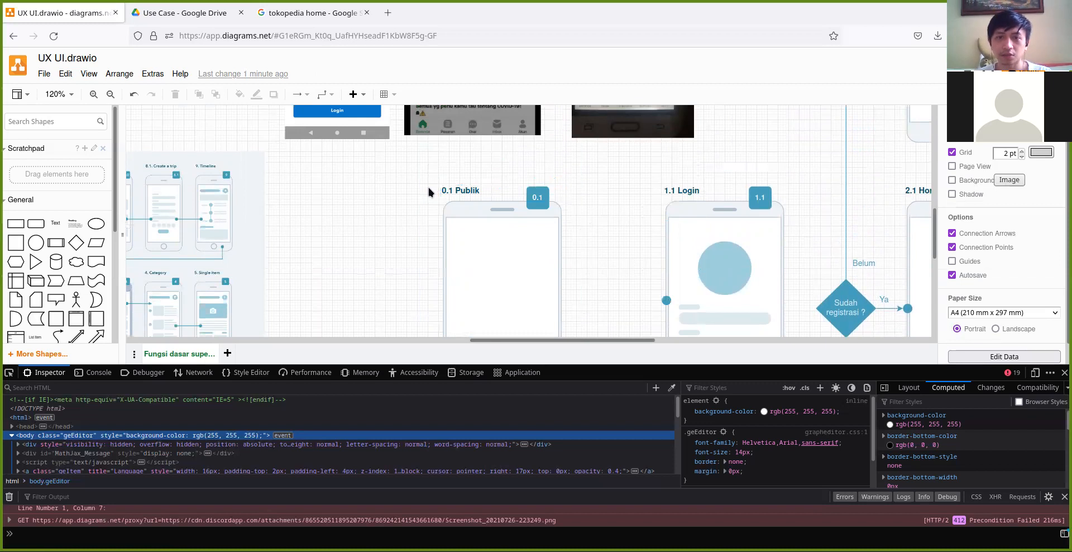
scroll(428, 186, "down", 1)
scroll(416, 133, "down", 1)
left_click_drag(416, 125, 588, 170)
scroll(588, 169, "up", 5)
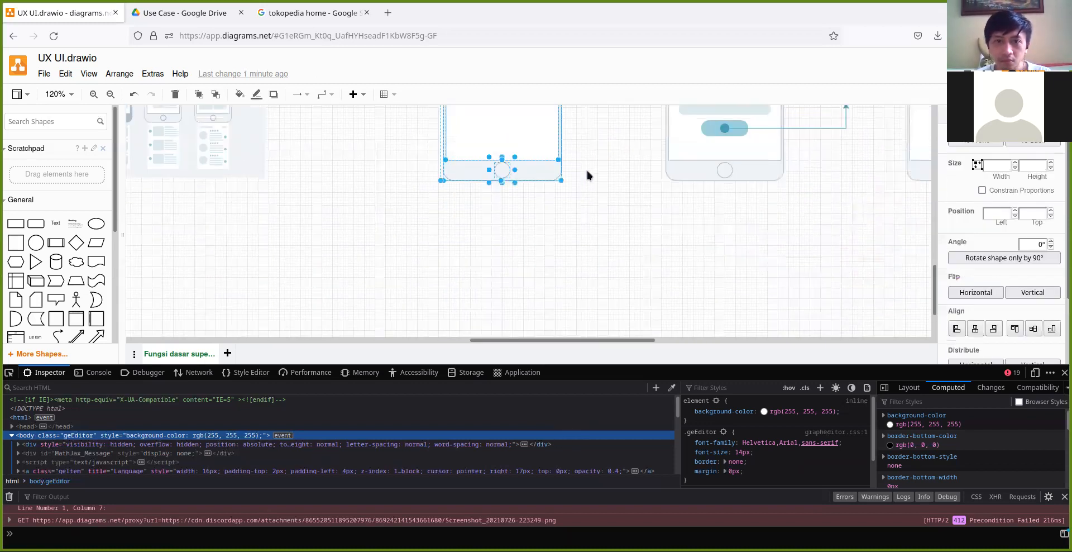
scroll(517, 211, "up", 2)
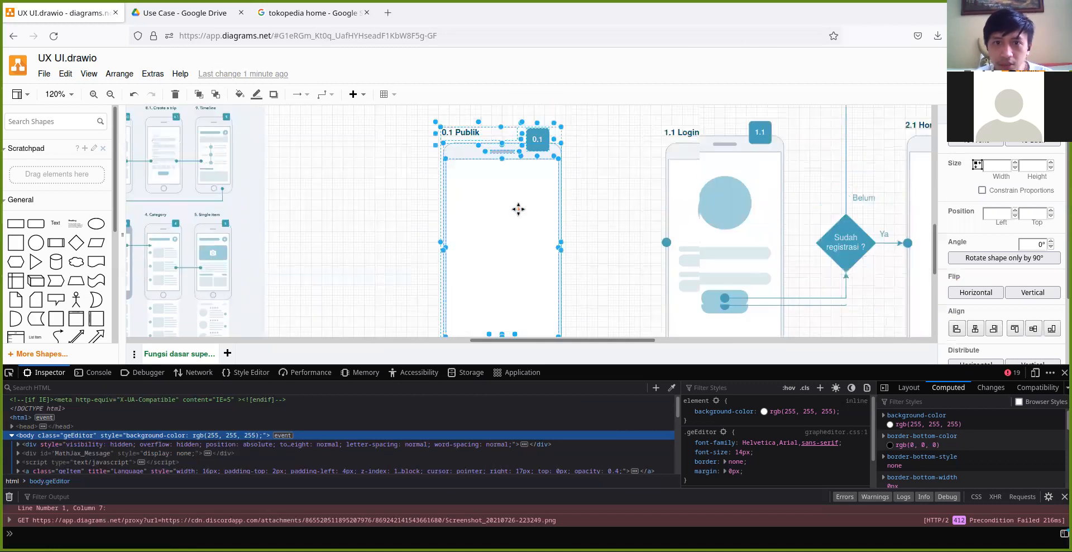
left_click_drag(517, 213, 477, 212)
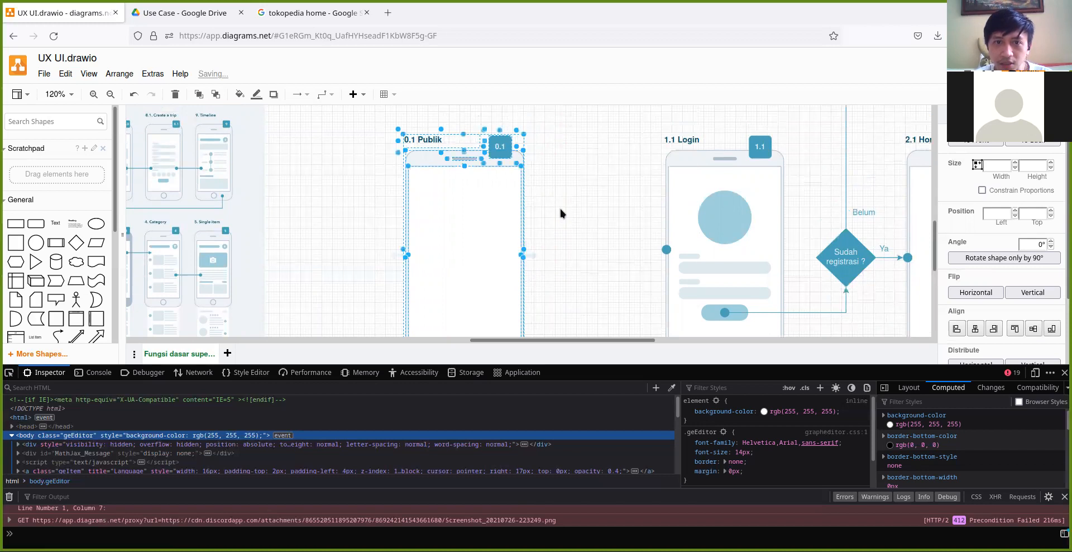
left_click(546, 177)
Align the bottom edges of the 0.1 Publik and 1.1 Login phone screens.
left_click(521, 157)
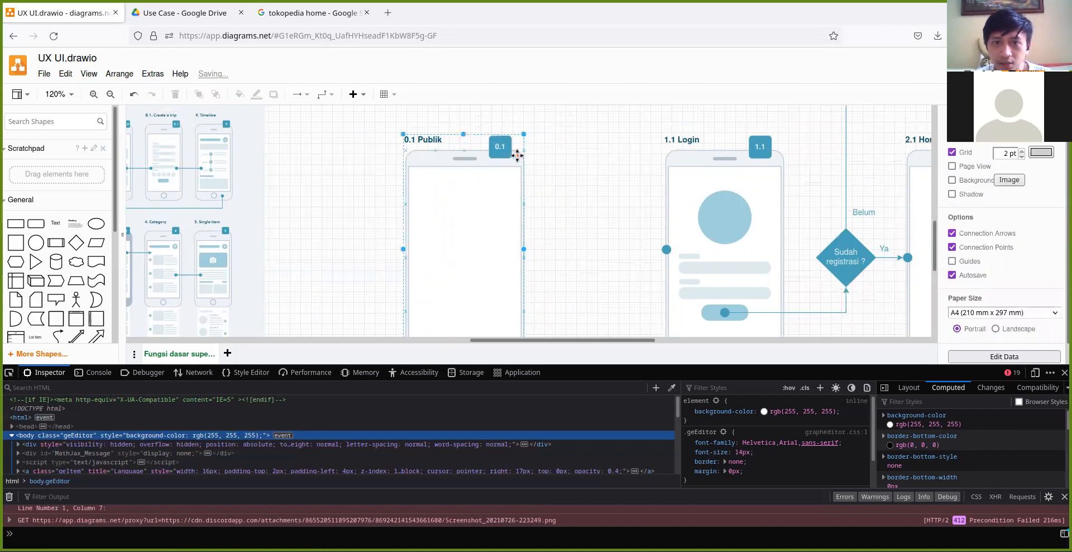
left_click(668, 164)
left_click(512, 160, "shift")
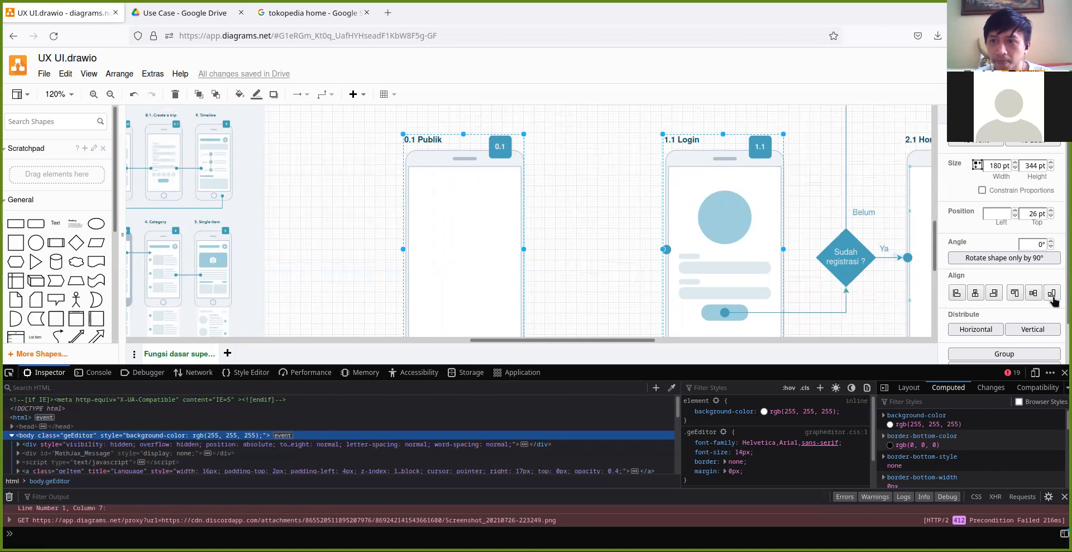
left_click(613, 196)
Examine the flow from 0.1 Publik through 1.1 Login and the "Sudah registrasi ?" decision to 2.1 Home, comparing it with the reference wireframes.
left_click_drag(603, 200, 620, 179)
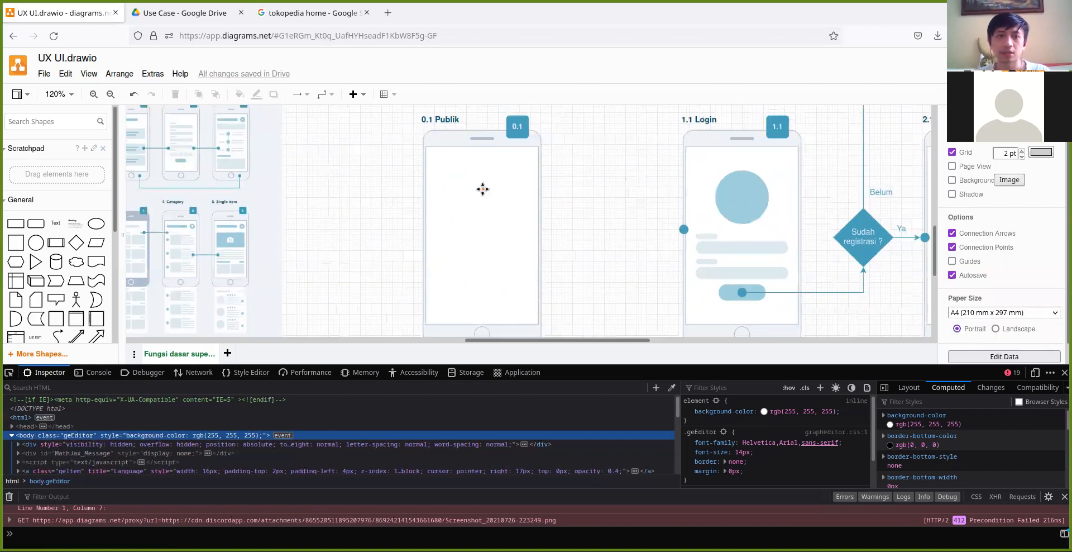
left_click_drag(355, 199, 456, 227)
left_click_drag(319, 240, 379, 212)
left_click_drag(280, 213, 246, 233)
left_click_drag(555, 246, 464, 215)
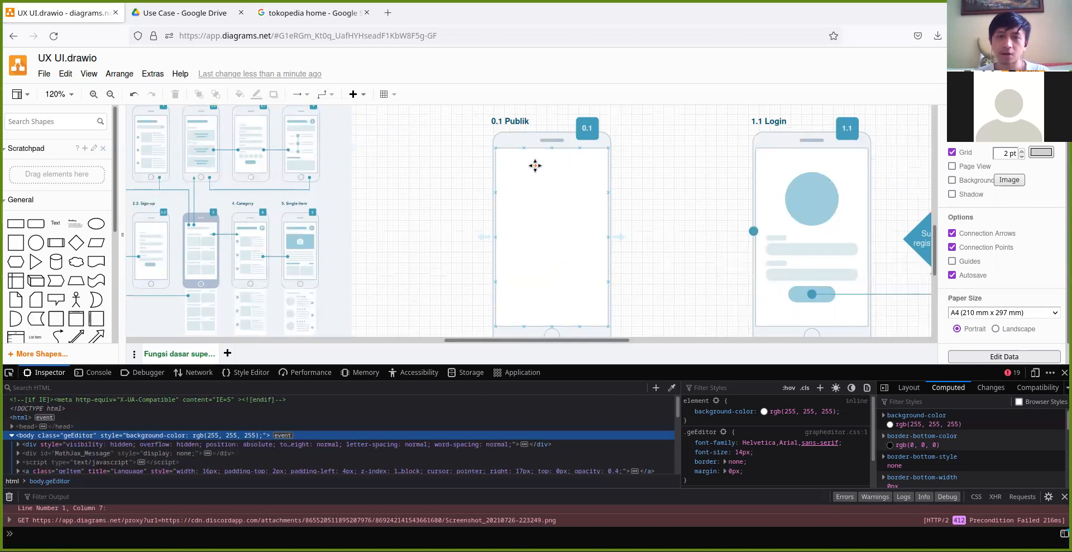
scroll(622, 194, "right", 3)
scroll(509, 195, "right", 5)
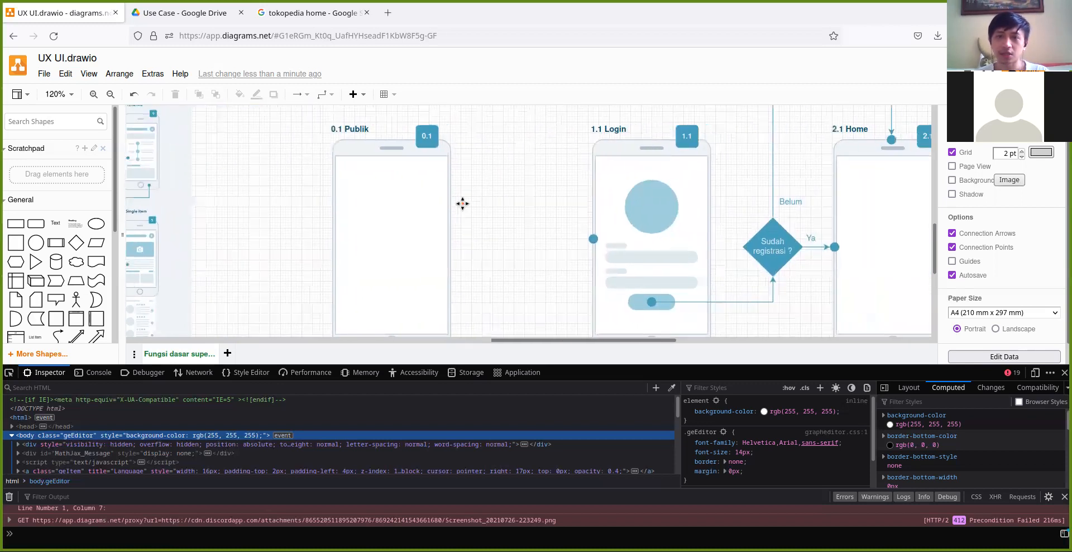
scroll(518, 196, "left", 4)
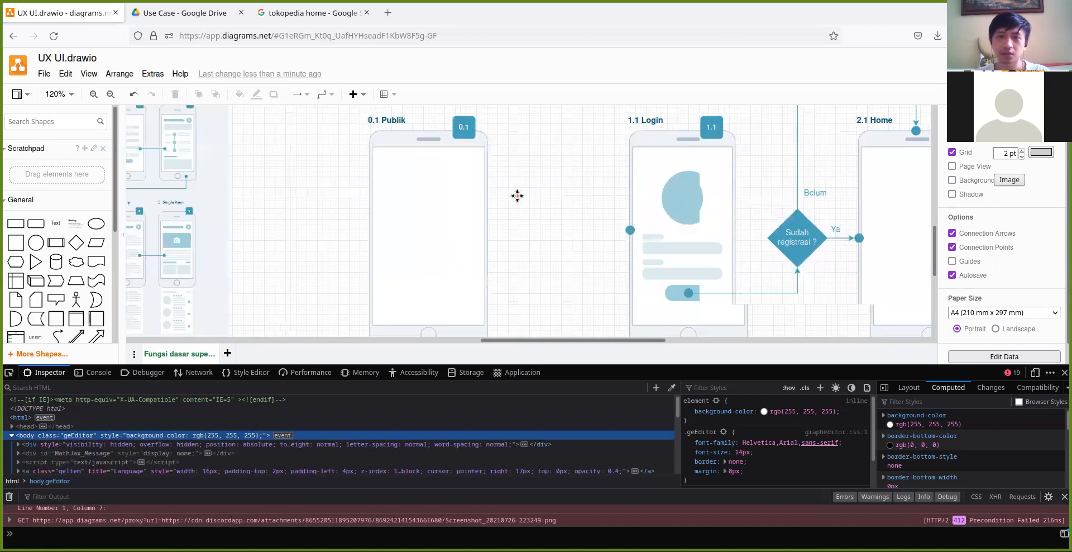
scroll(542, 202, "left", 3)
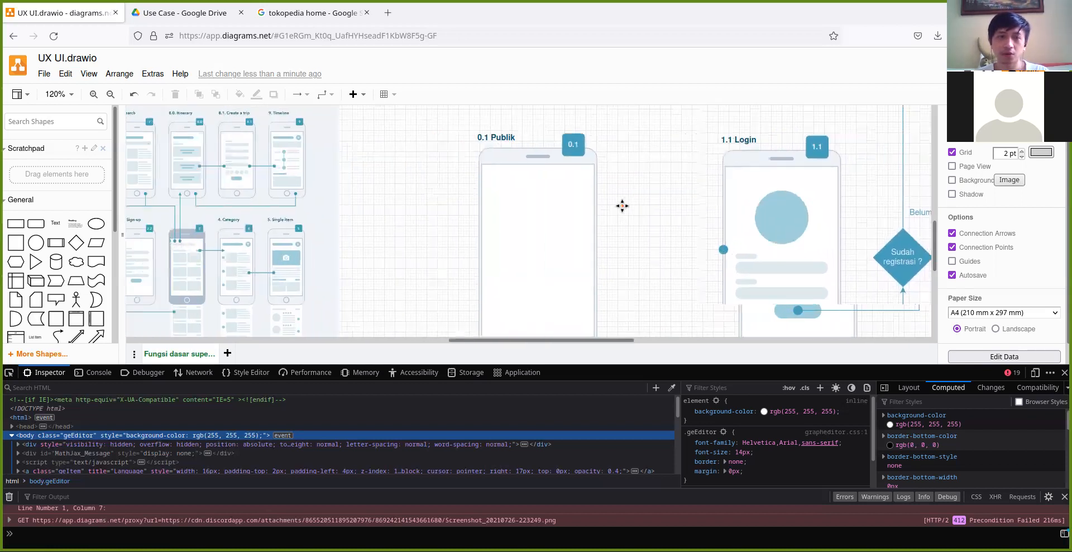
scroll(488, 196, "right", 3)
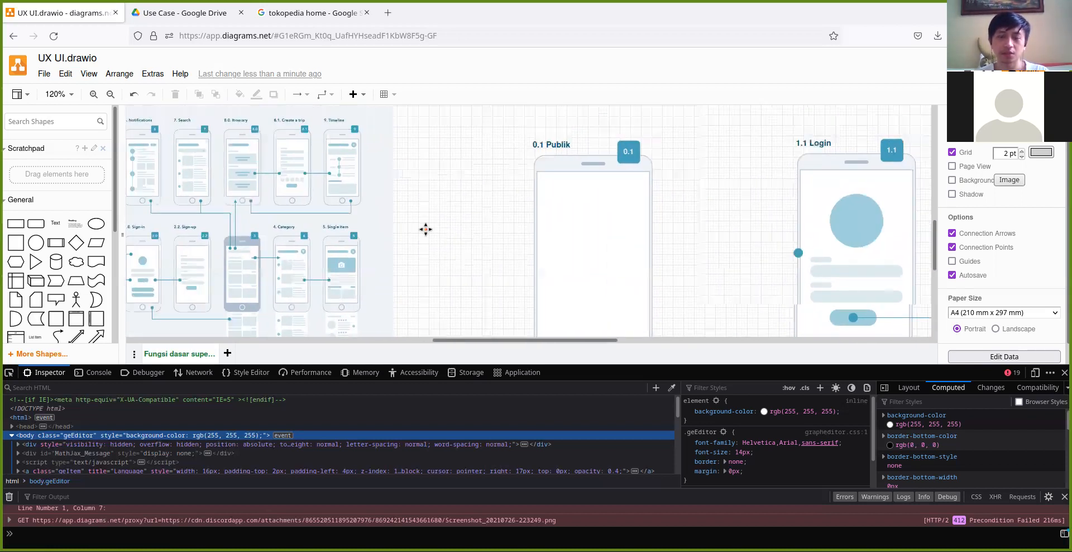
scroll(380, 196, "down", 1)
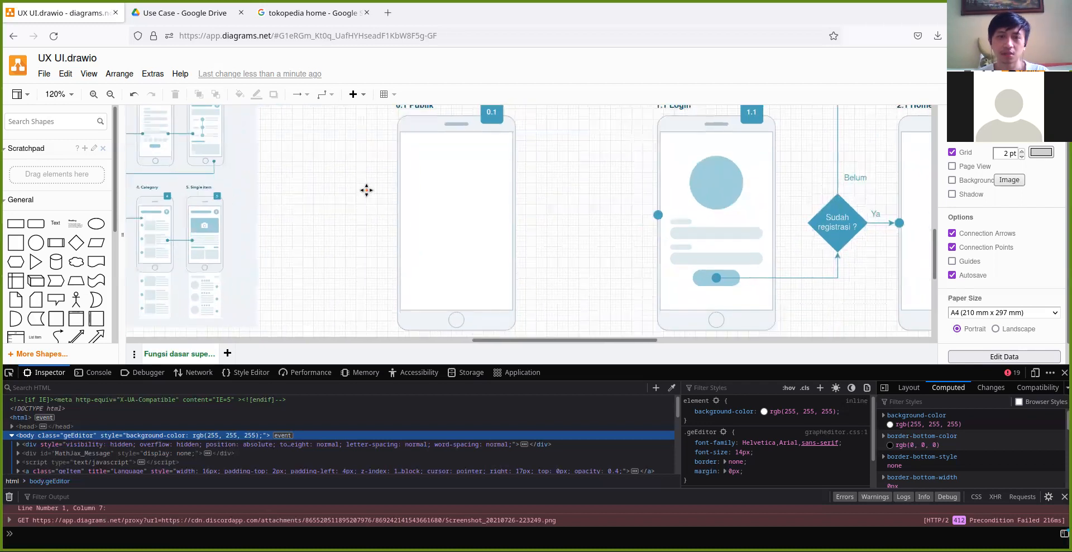
left_click_drag(366, 191, 391, 212)
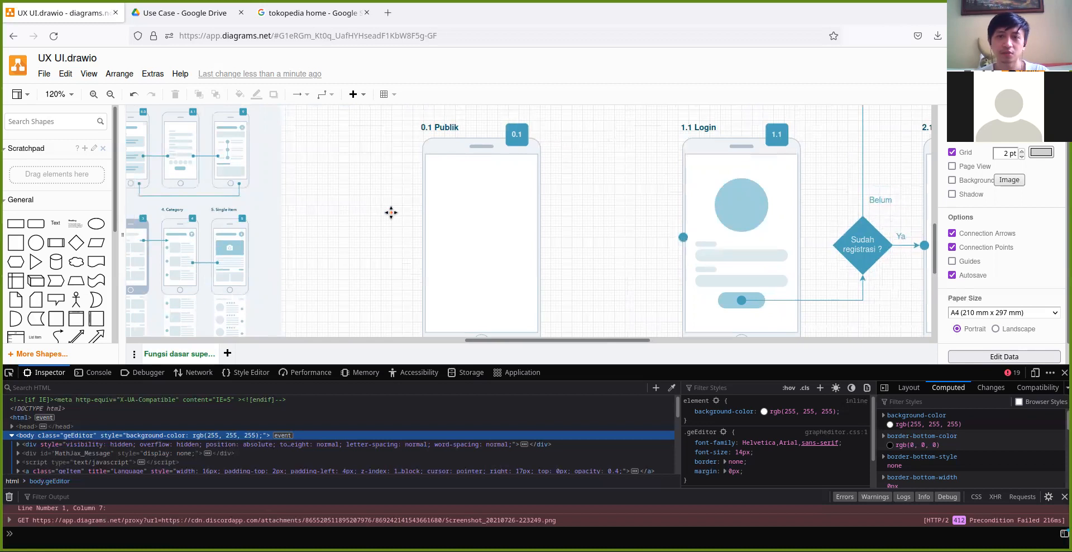
scroll(347, 210, "right", 2)
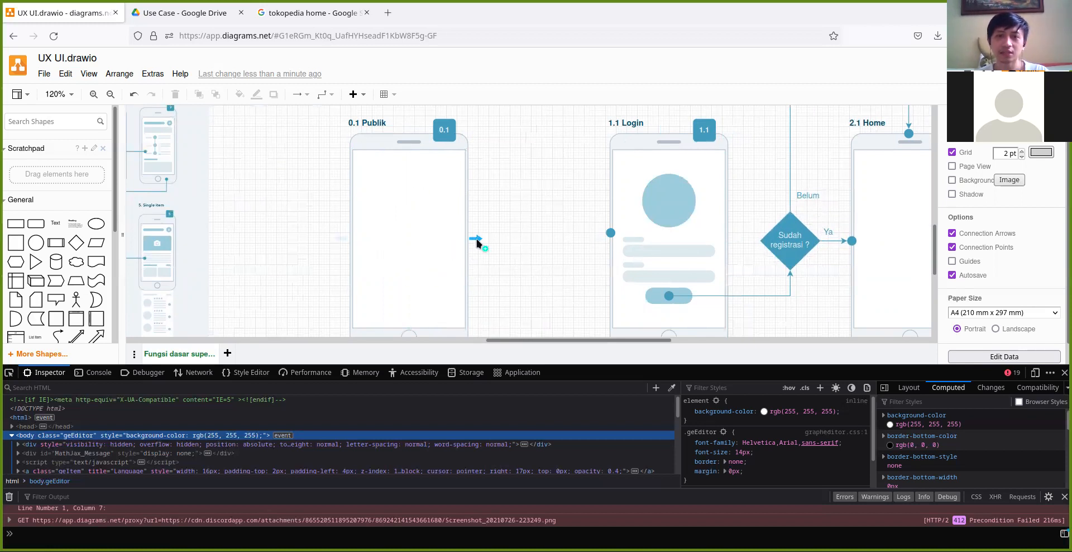
left_click(430, 179)
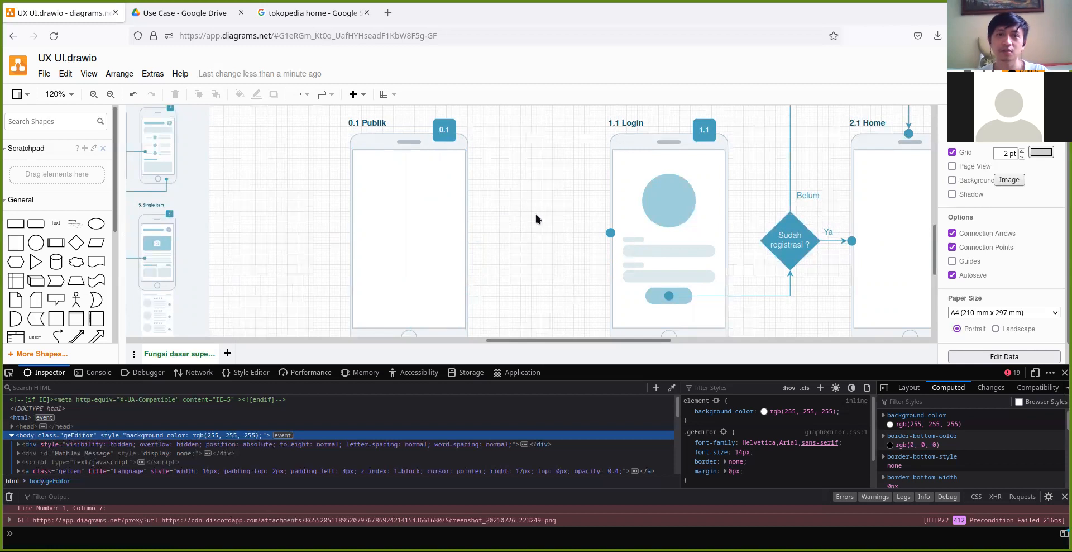
left_click_drag(553, 216, 447, 228)
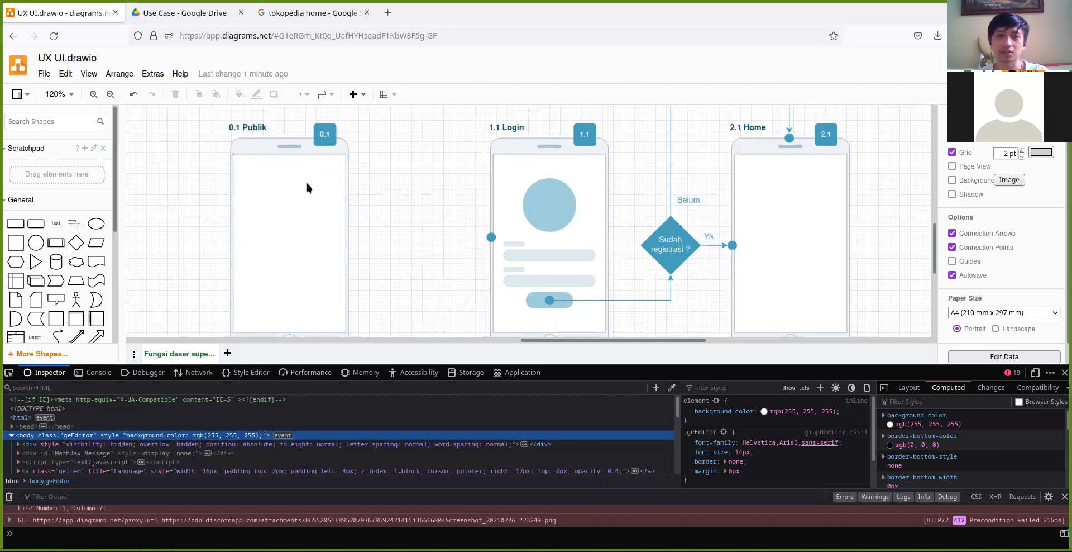
left_click_drag(445, 224, 357, 224)
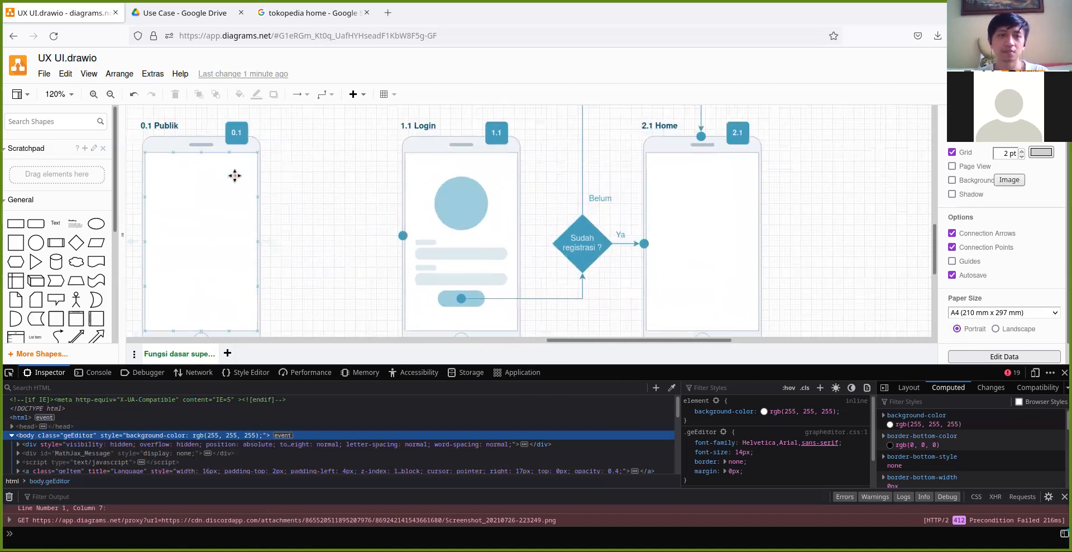
Look over the 0.1 Publik, 1.1 Login and 2.1 Home phone screens and the app screenshots above them.
left_click_drag(234, 183, 438, 303)
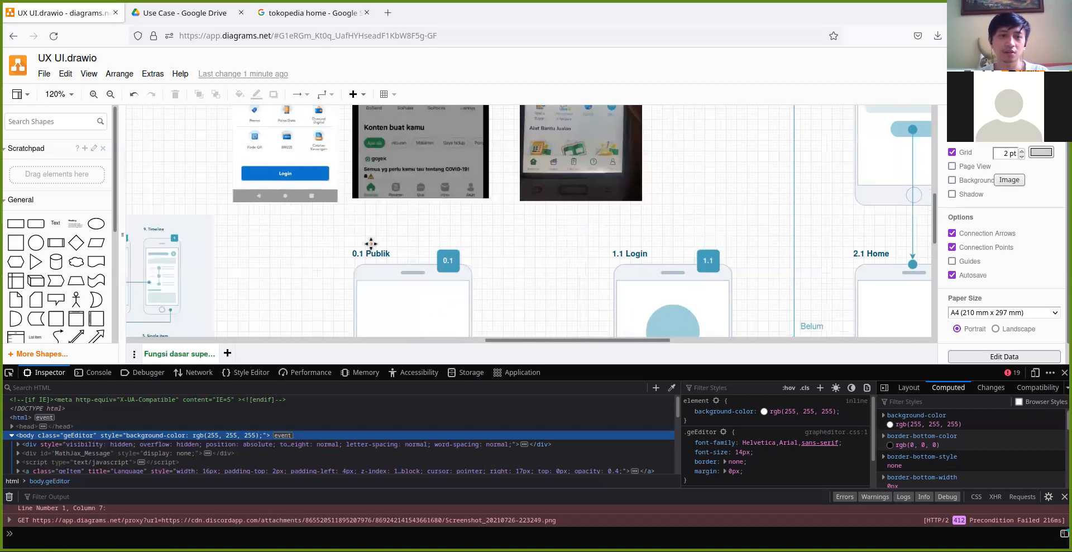
scroll(338, 201, "up", 3)
scroll(338, 201, "left", 1)
left_click_drag(512, 283, 355, 198)
left_click_drag(407, 293, 409, 173)
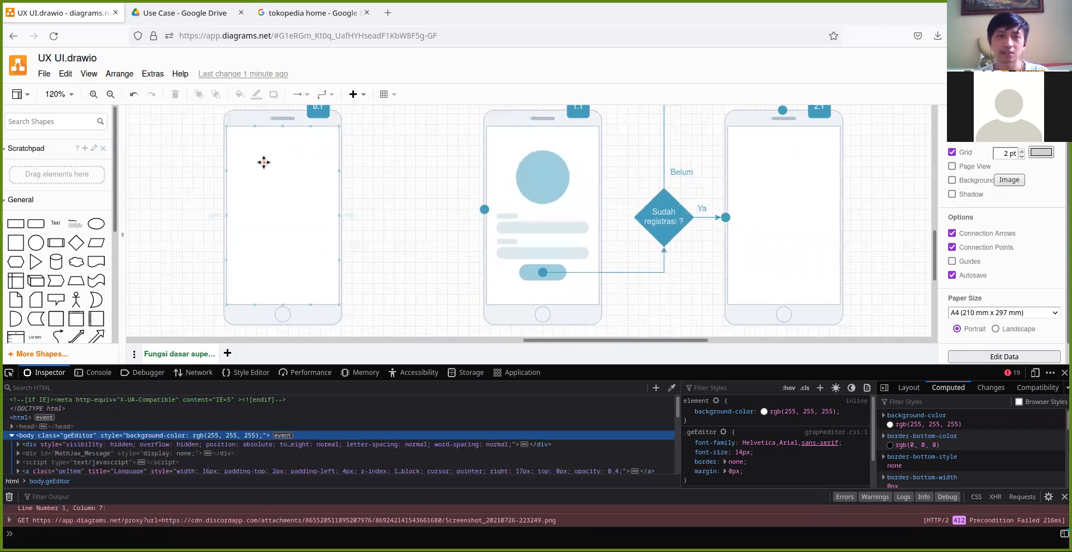
left_click_drag(430, 199, 287, 205)
left_click_drag(359, 203, 476, 215)
scroll(475, 214, "up", 1)
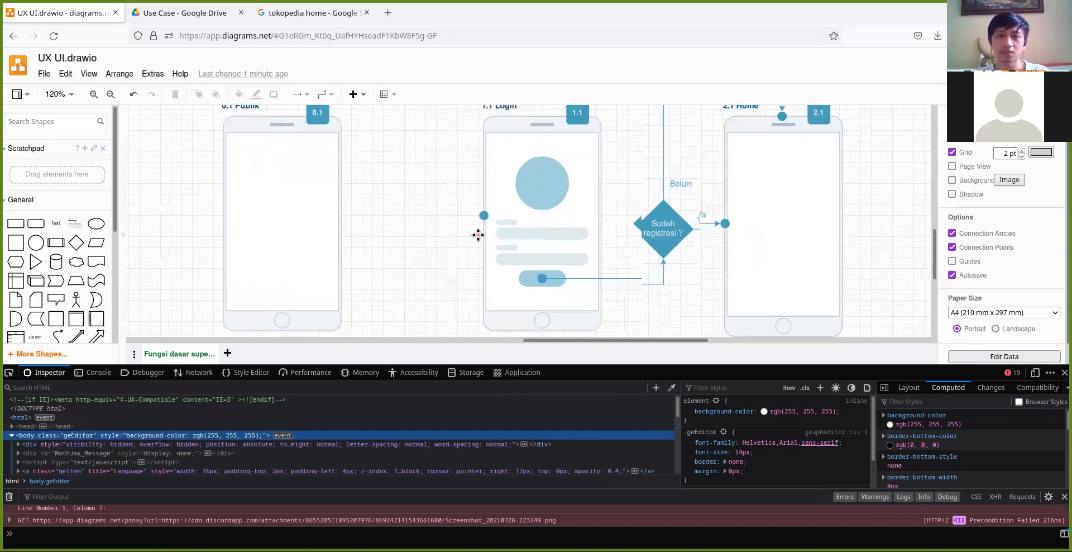
left_click_drag(412, 235, 328, 211)
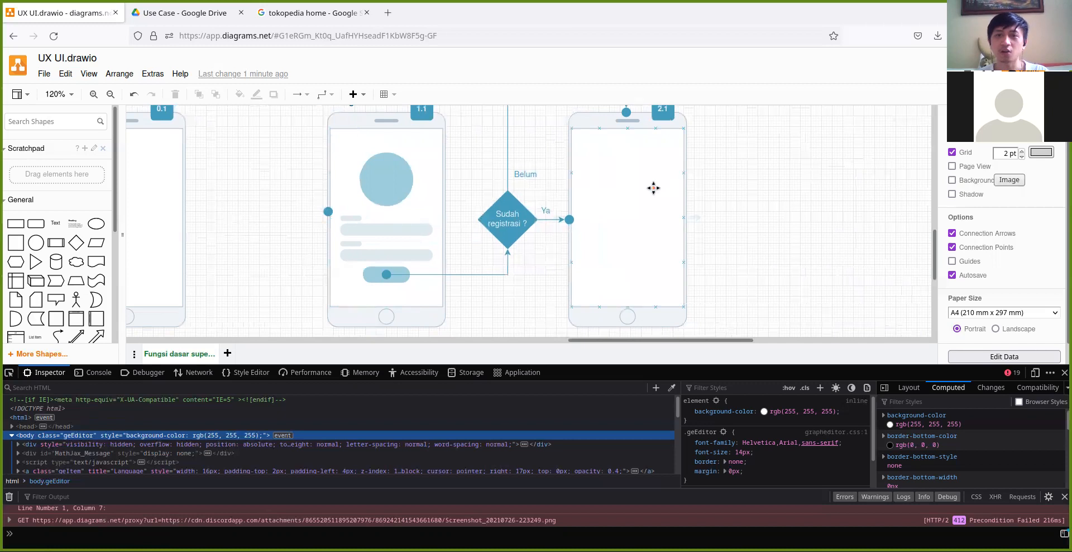
scroll(273, 197, "left", 8)
scroll(273, 197, "up", 1)
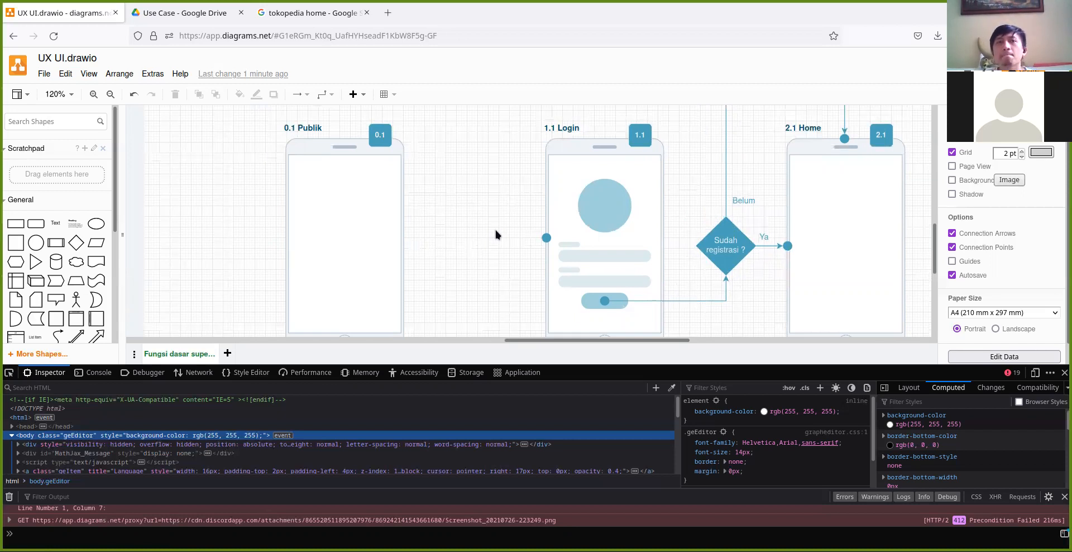
left_click_drag(457, 236, 539, 223)
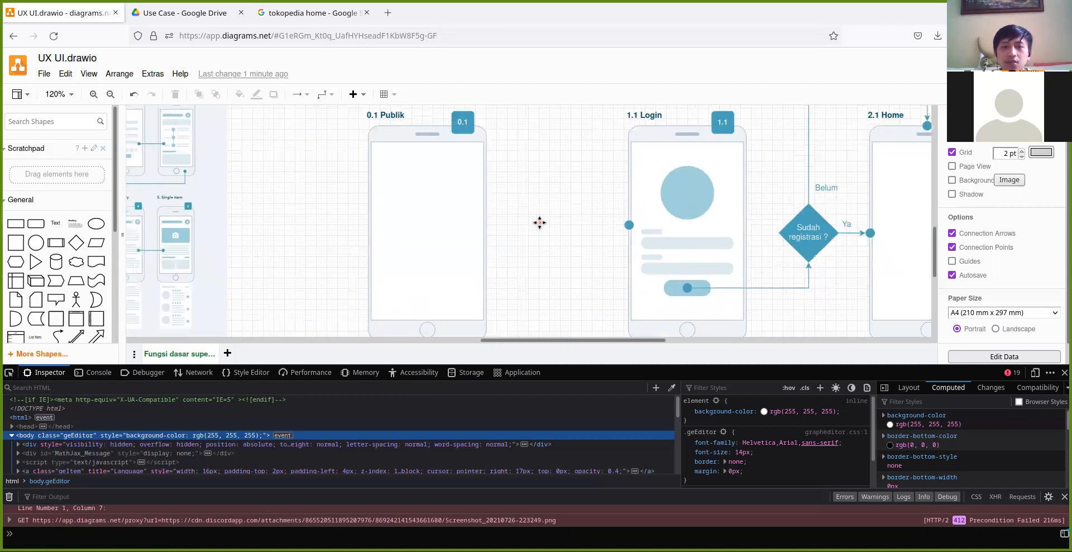
left_click(429, 304)
left_click(393, 295)
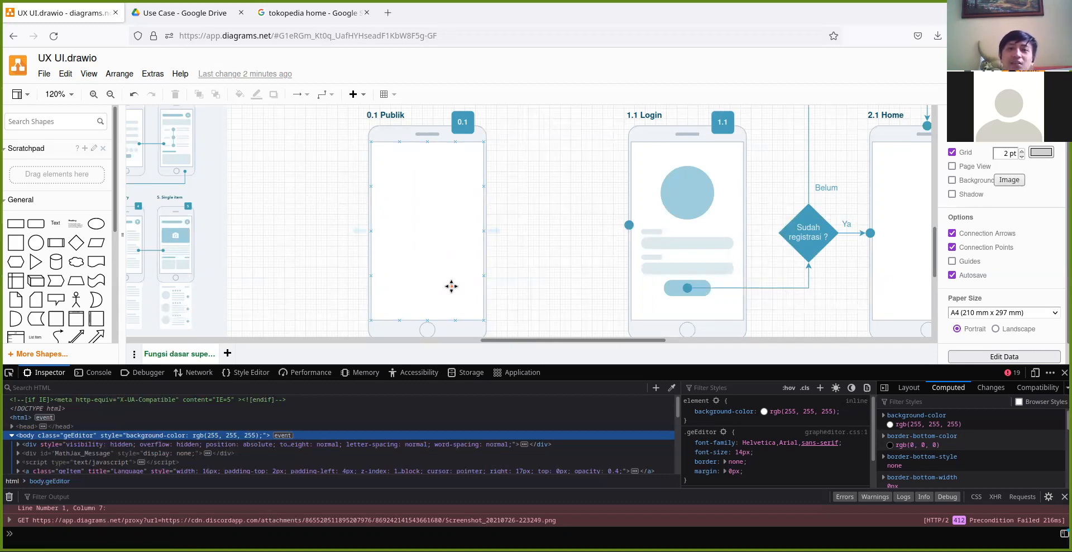
left_click(523, 290)
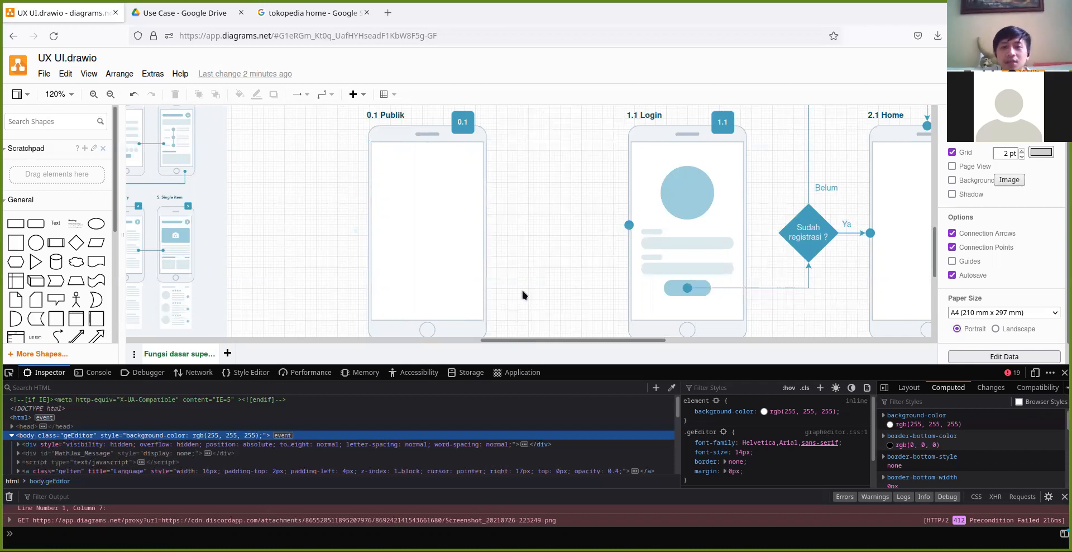
left_click_drag(571, 297, 367, 294)
left_click_drag(547, 299, 640, 286)
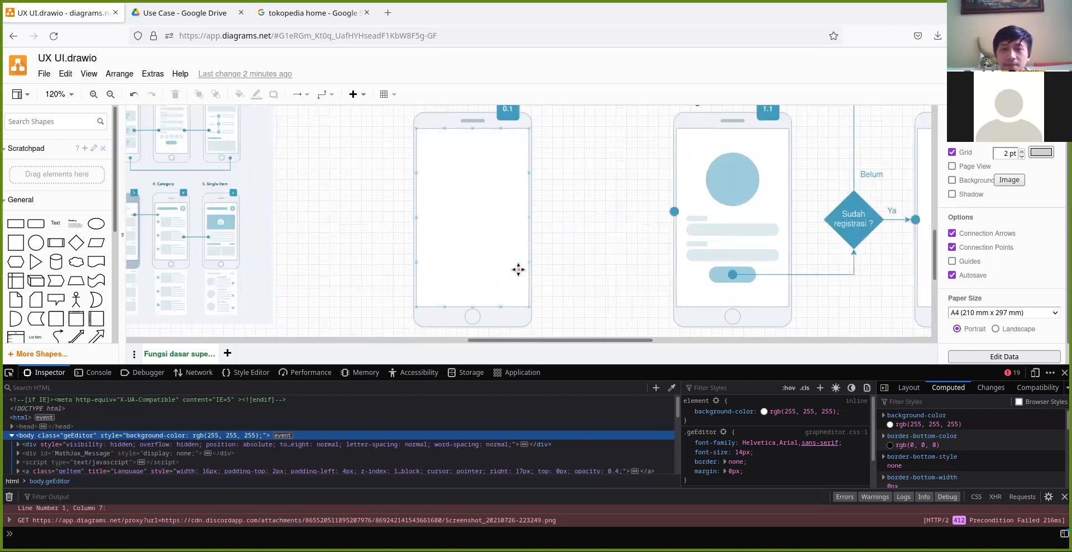
Examine the BRI, Gojek and Tokopedia app screenshots placed above the 0.1 Publik screen.
scroll(518, 269, "up", 1)
left_click_drag(262, 237, 570, 267)
left_click_drag(337, 166, 388, 280)
scroll(387, 280, "up", 5)
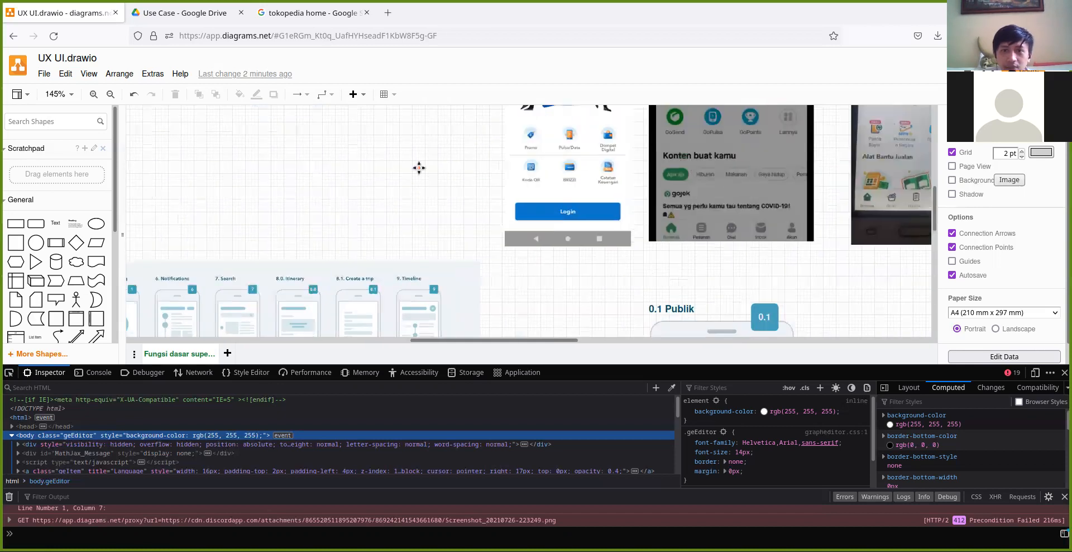
scroll(504, 201, "right", 5)
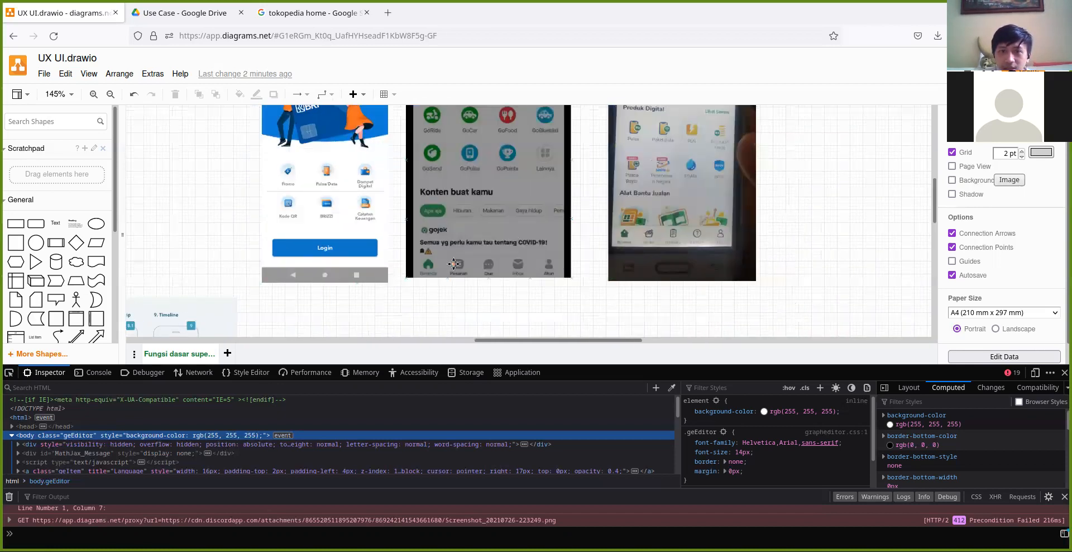
scroll(418, 331, "down", 1)
scroll(418, 331, "right", 1)
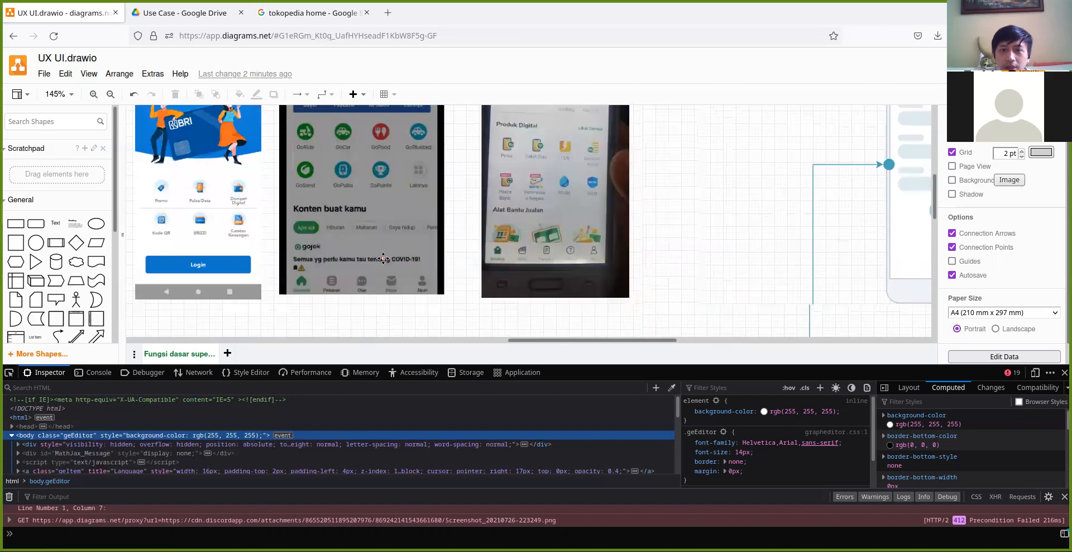
Paste the DANA app screenshot beside the BRI screenshot and scale it proportionally to 153.28 × 324 pt.
key("alt+Tab")
key("alt+Tab")
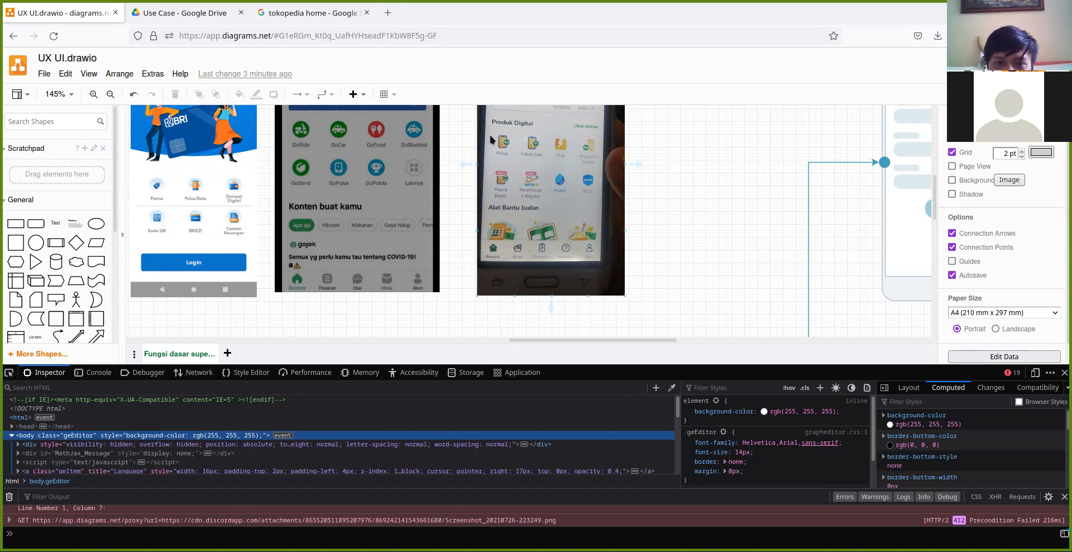
left_click(464, 280)
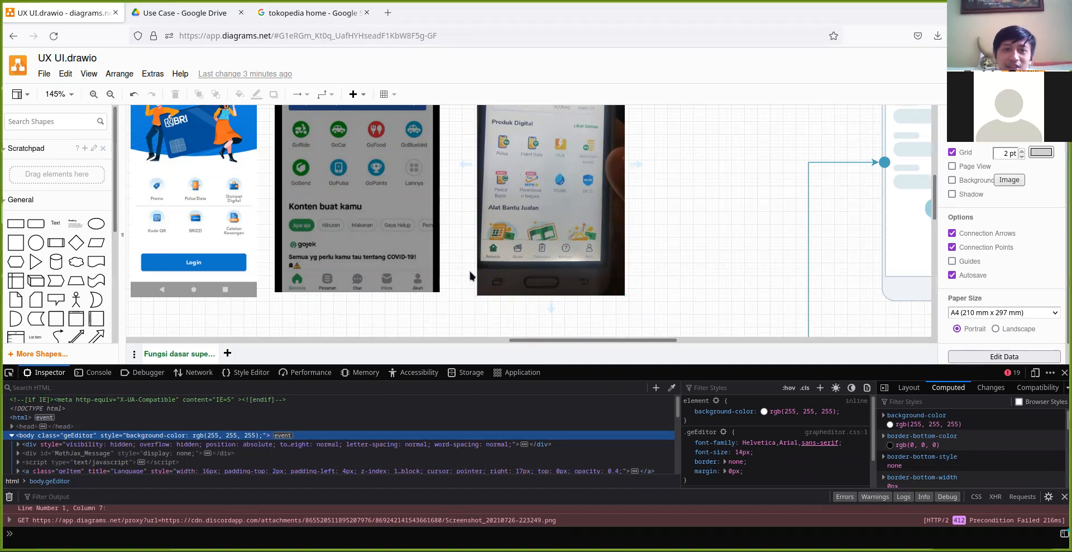
scroll(470, 272, "down", 4)
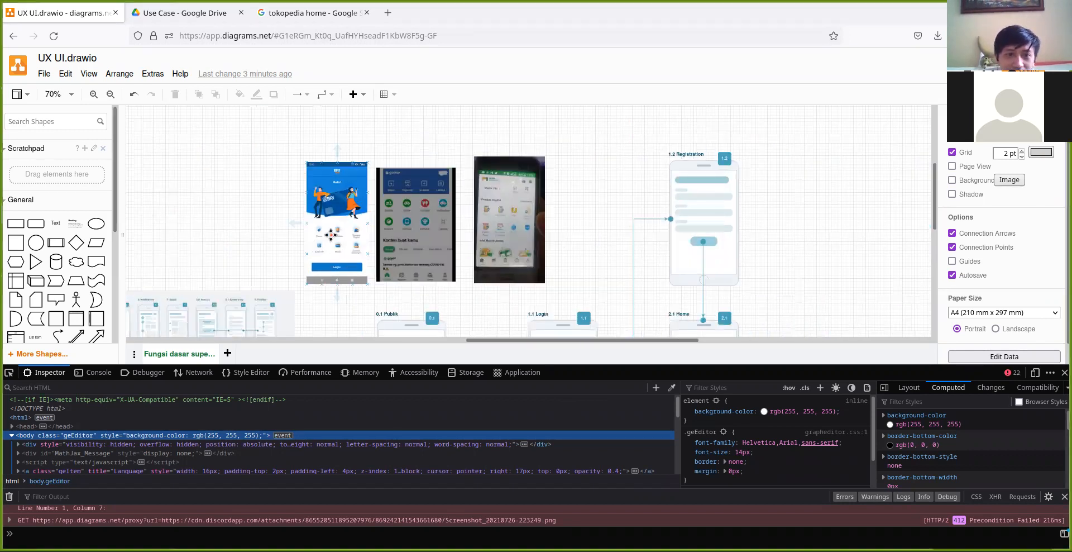
key("ctrl+v")
left_click_drag(375, 300, 267, 190)
left_click_drag(241, 261, 262, 252)
left_click_drag(295, 187, 283, 211)
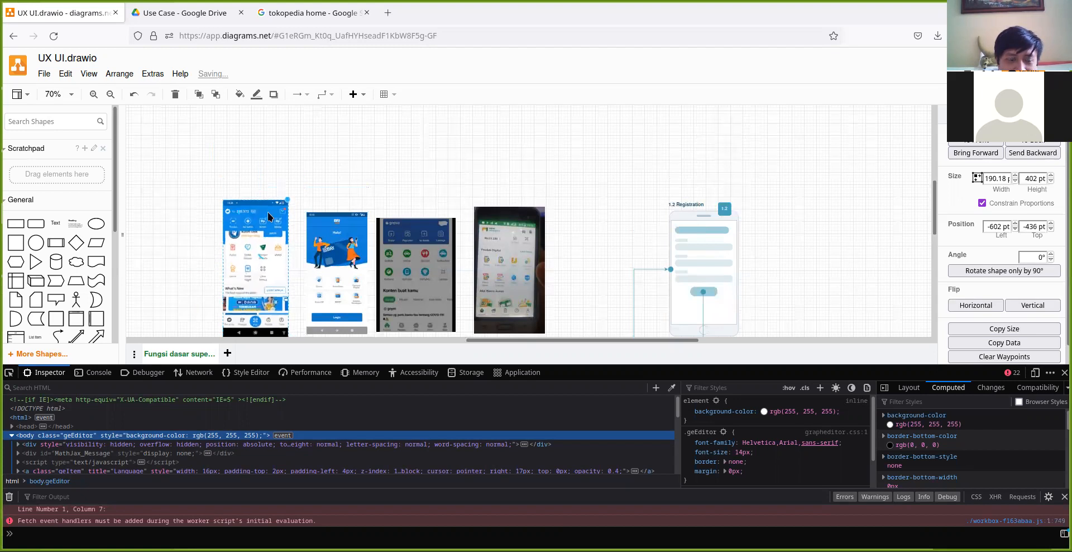
Compare the bottom navigation areas of the Tokopedia, Gojek, BRI and DANA screenshots, undoing any accidental change.
scroll(262, 273, "up", 4)
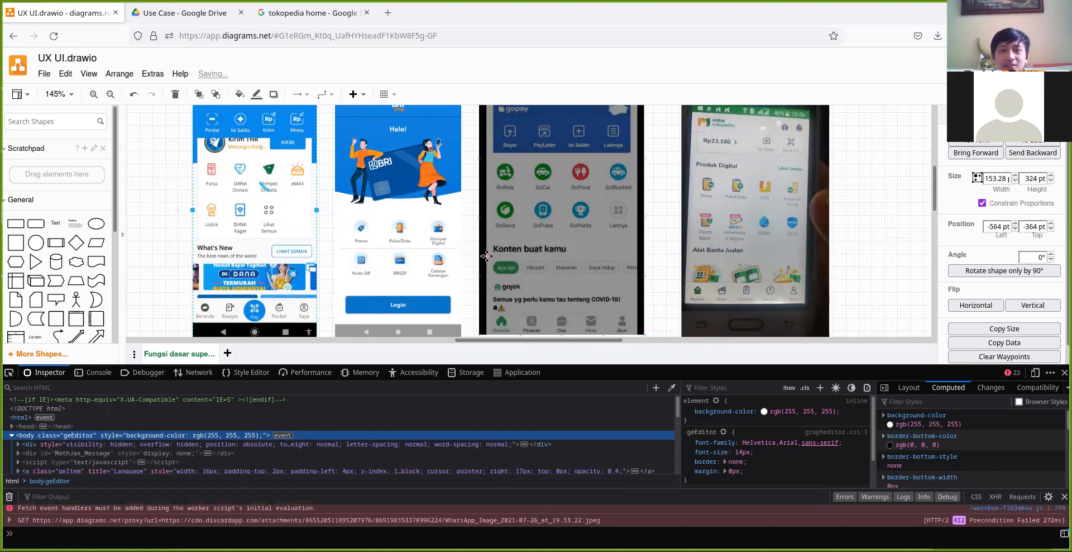
scroll(483, 259, "down", 3)
scroll(486, 259, "down", 3)
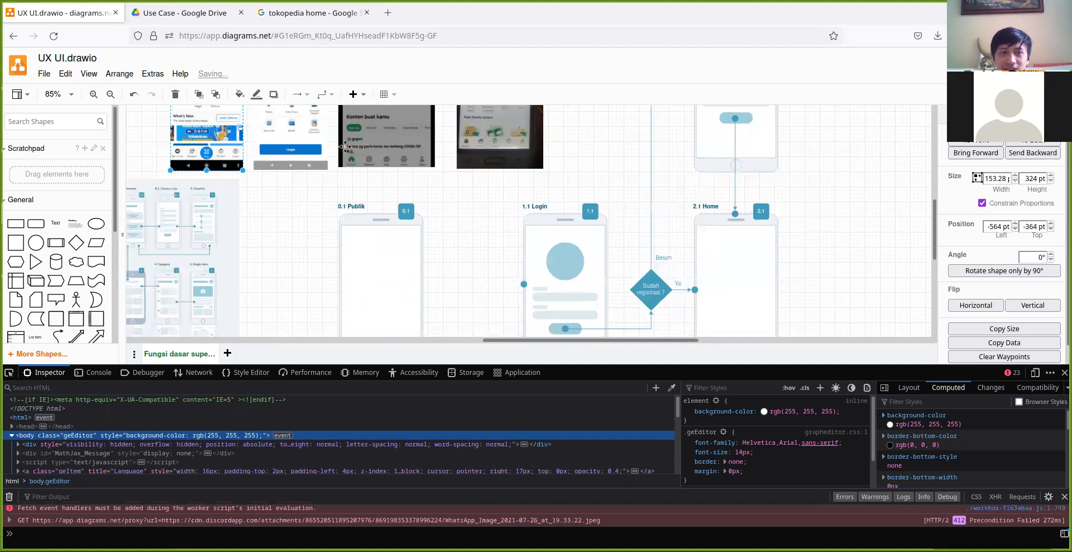
scroll(353, 154, "up", 3)
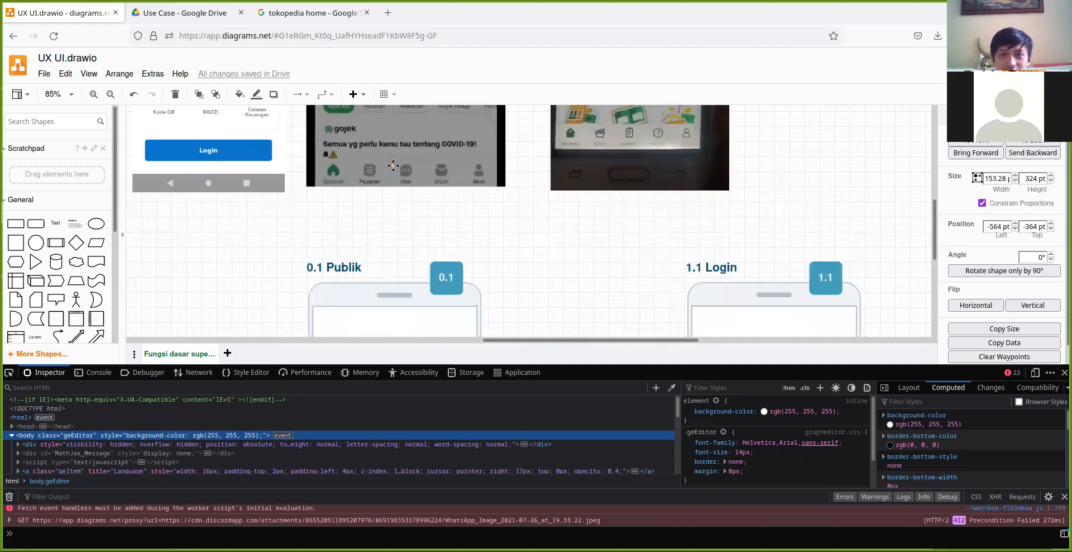
scroll(393, 166, "up", 3)
scroll(404, 223, "up", 3)
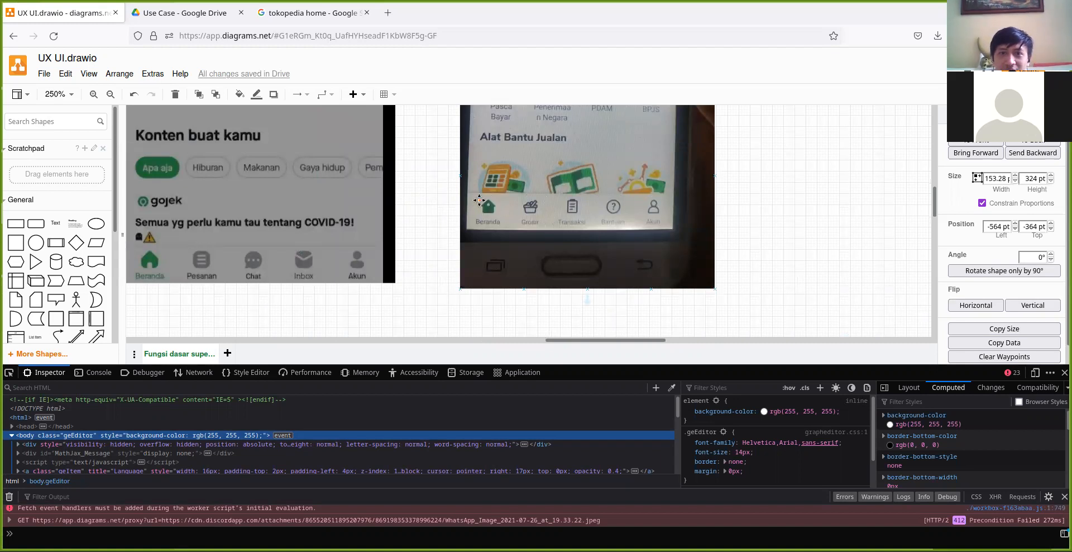
scroll(479, 197, "up", 3)
scroll(479, 196, "down", 2)
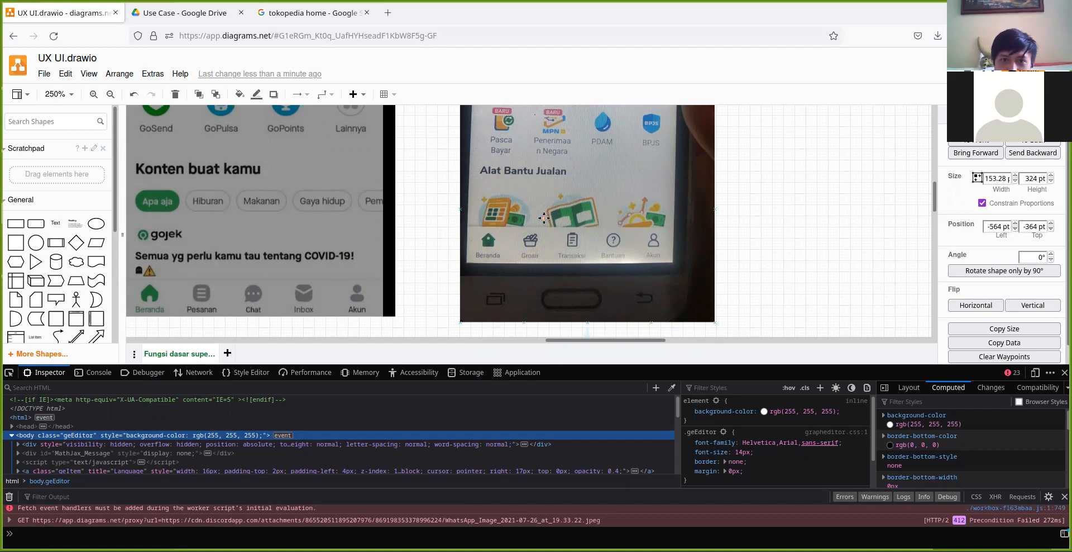
scroll(259, 233, "left", 5)
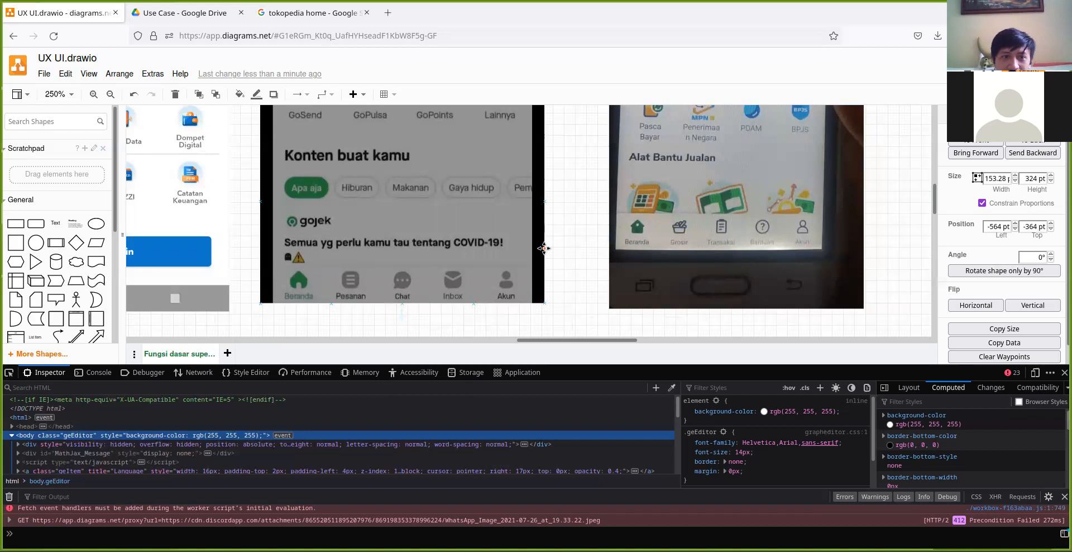
scroll(307, 242, "left", 9)
scroll(335, 254, "left", 5)
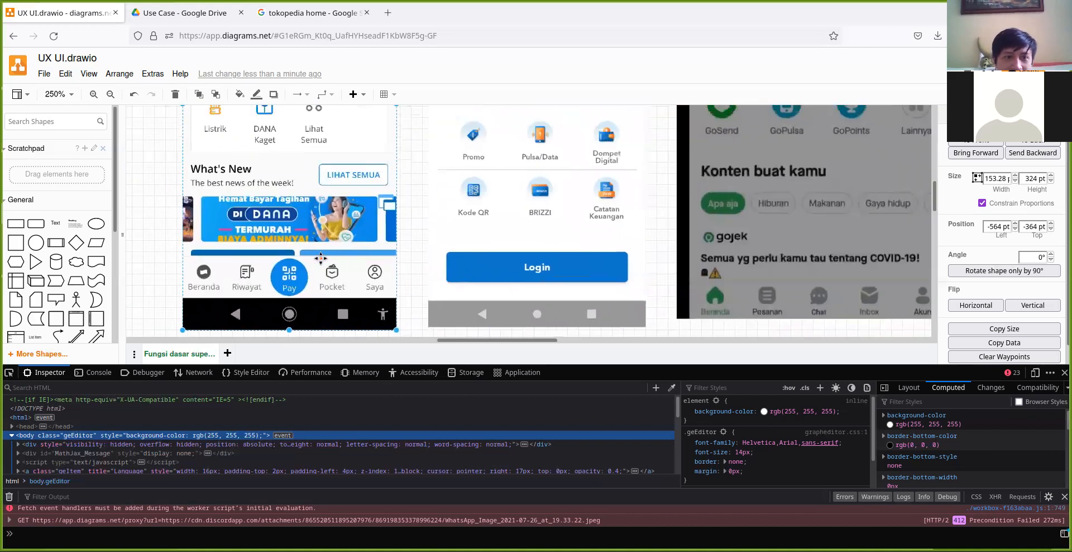
scroll(338, 260, "down", 4)
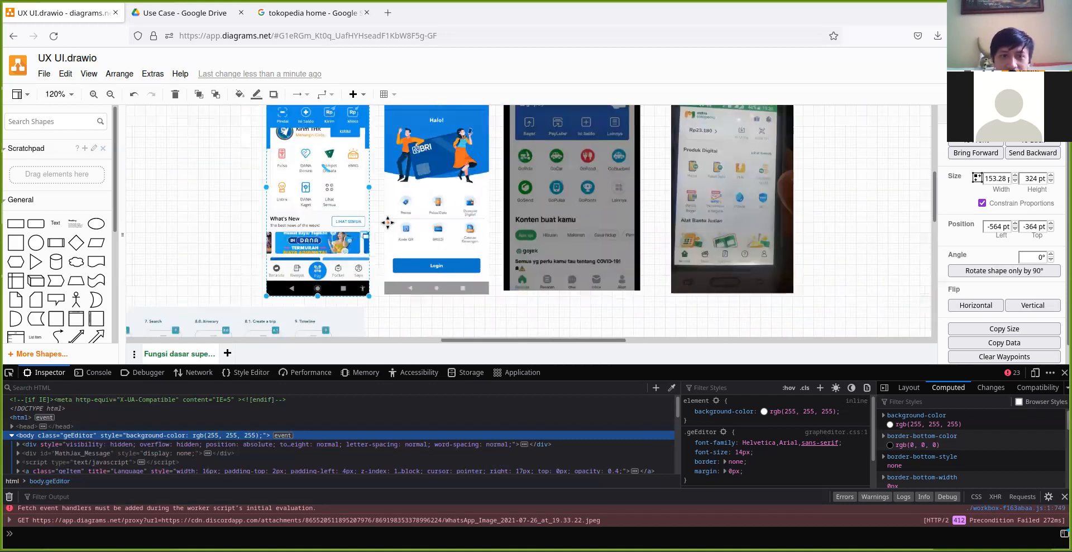
scroll(386, 223, "down", 3)
scroll(459, 262, "down", 2)
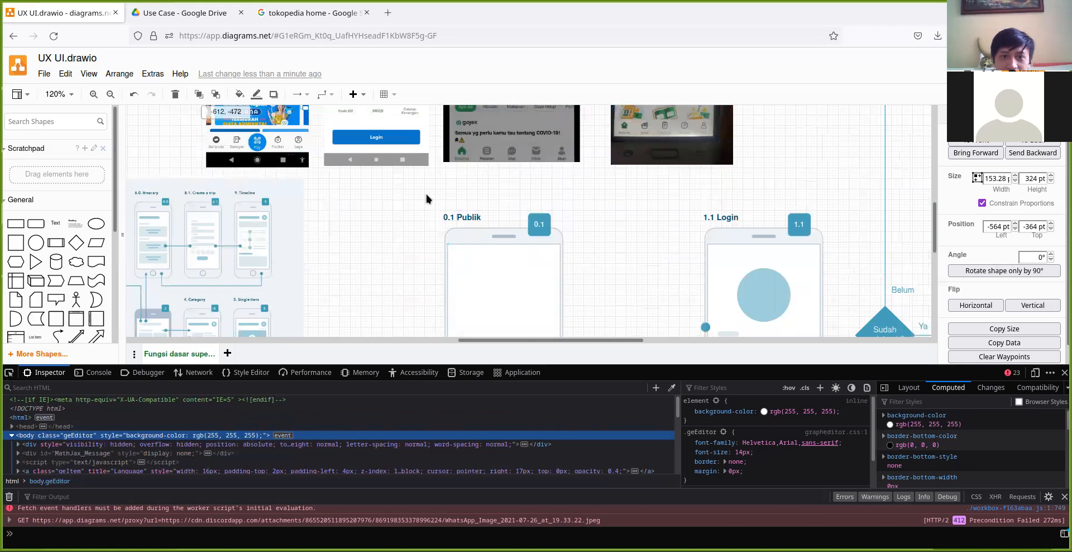
key("ctrl+z")
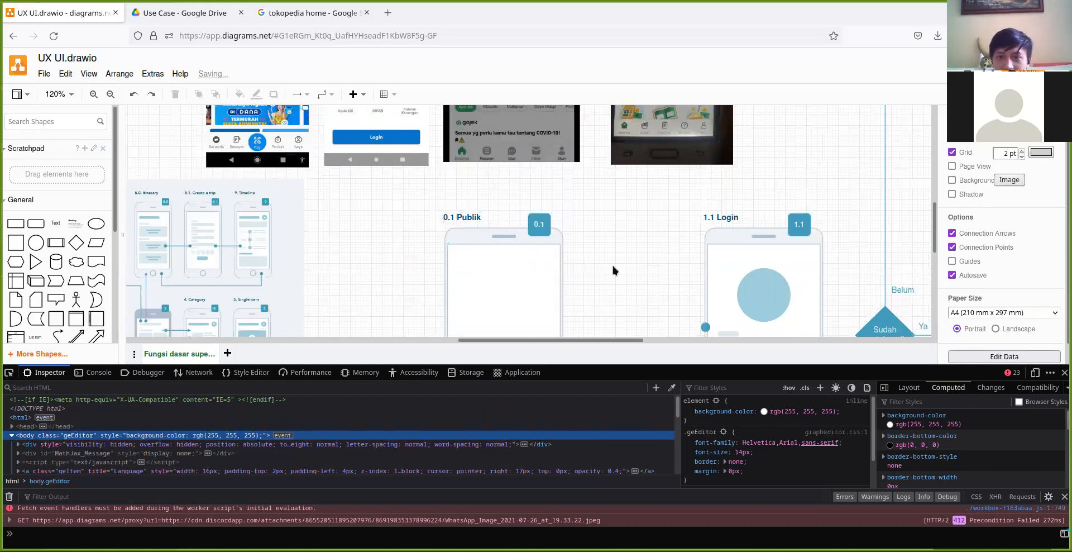
Add a 120 × 60 pt rectangle in the lower-left corner of the 0.1 Publik phone's display area.
scroll(612, 265, "down", 4)
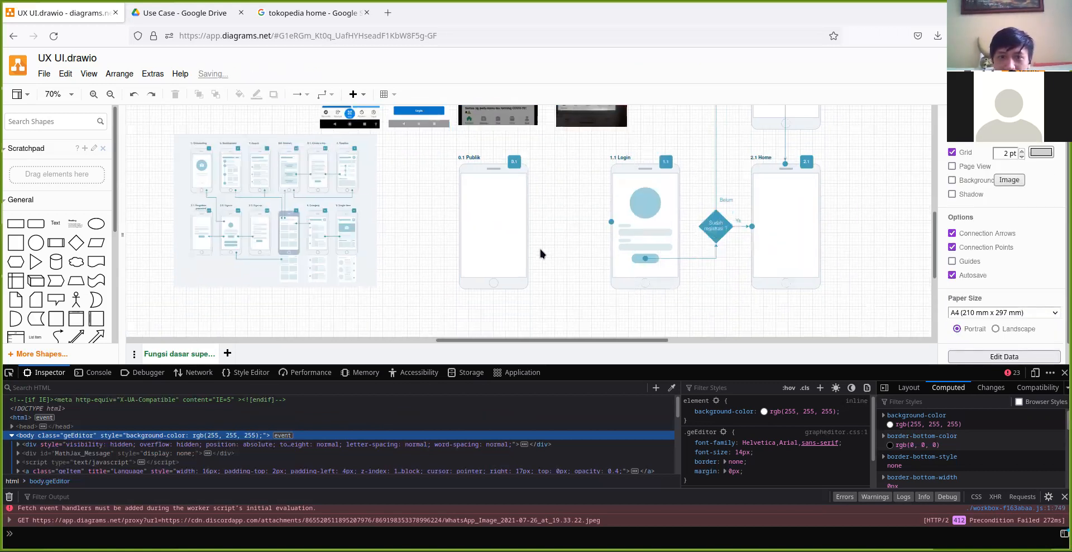
scroll(541, 249, "up", 4)
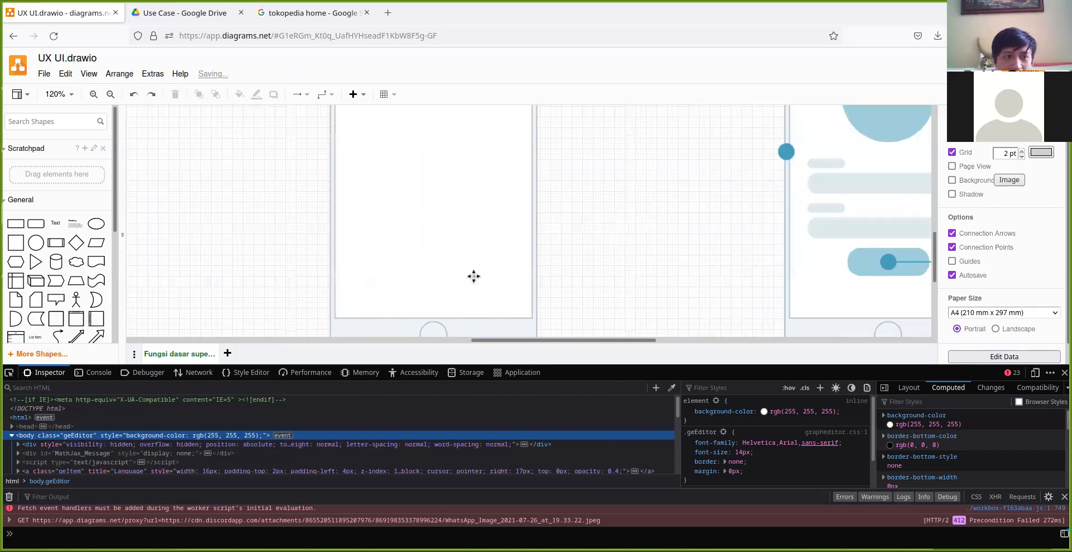
left_click(15, 224)
left_click_drag(500, 254, 376, 290)
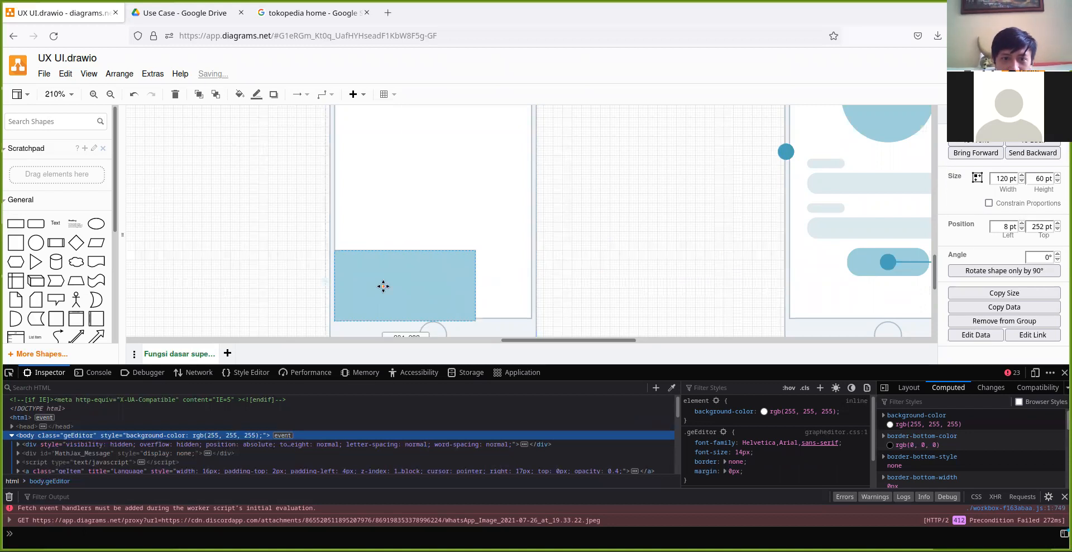
key("Up")
key("Up")
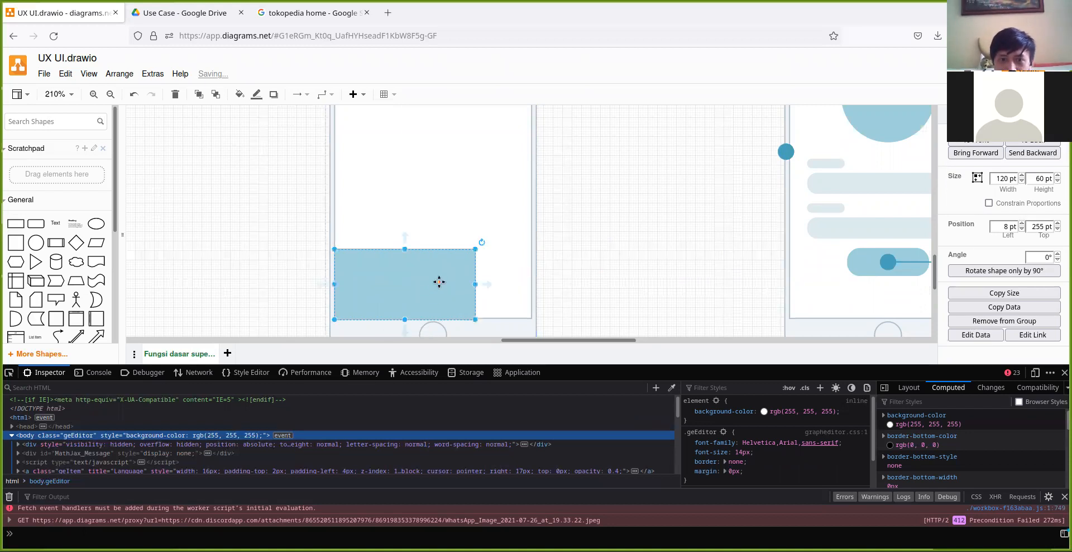
Resize the rectangle in 0.1 Publik to 168 × 32 pt so it spans the bottom of the phone's display as a navigation bar.
left_click(608, 256)
scroll(568, 287, "up", 2)
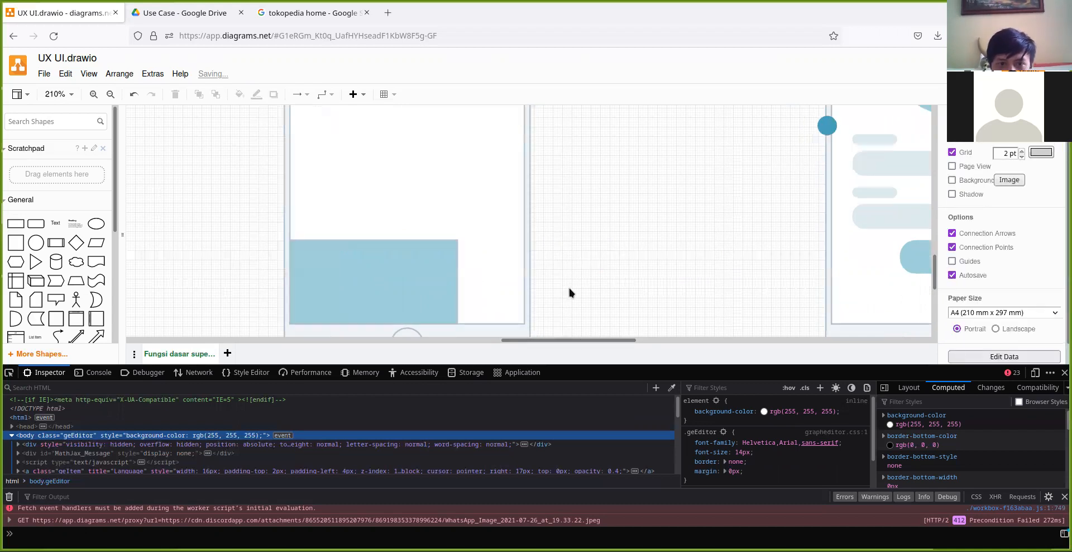
left_click(406, 270)
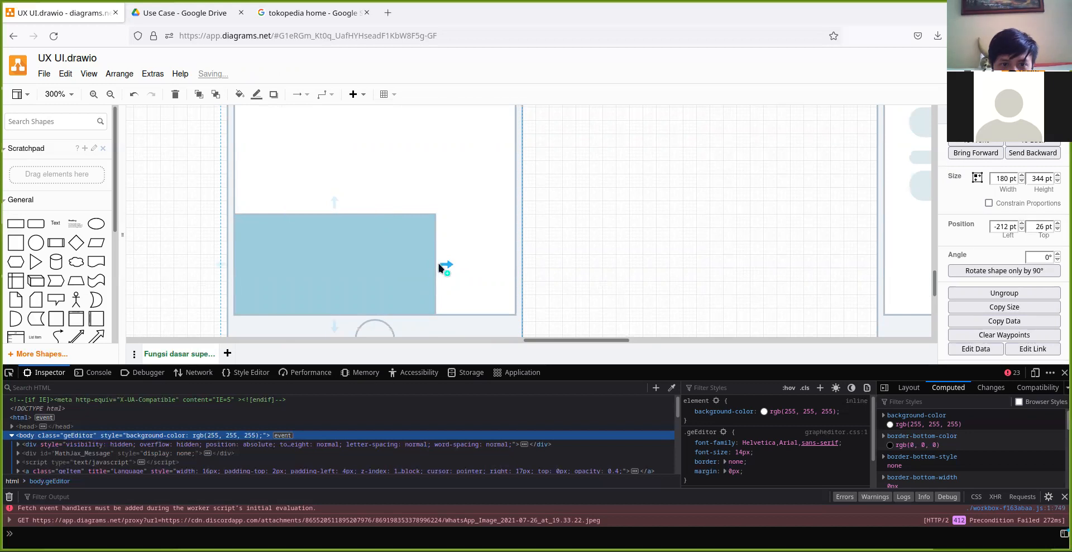
left_click(432, 215)
left_click_drag(432, 216, 514, 261)
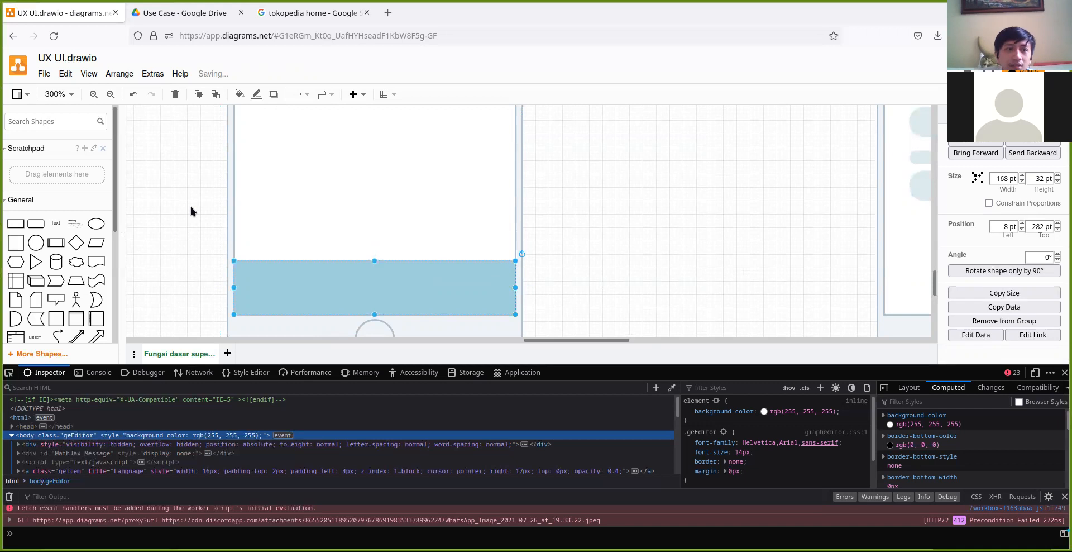
scroll(294, 177, "down", 4)
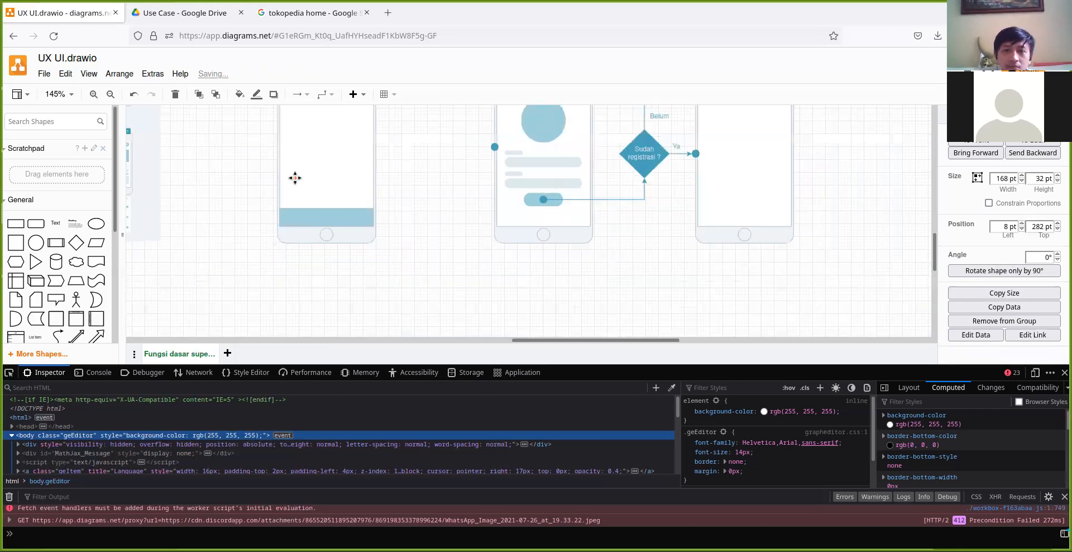
scroll(352, 235, "down", 3)
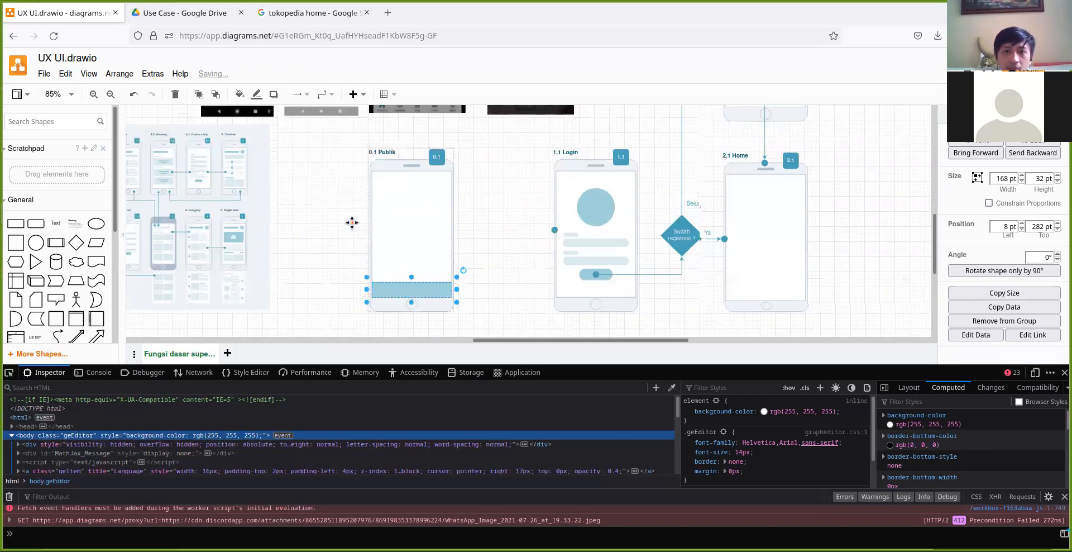
Change the fill of the 0.1 Publik phone's bottom navigation bar to the pale color DDEBEE.
scroll(379, 235, "up", 1)
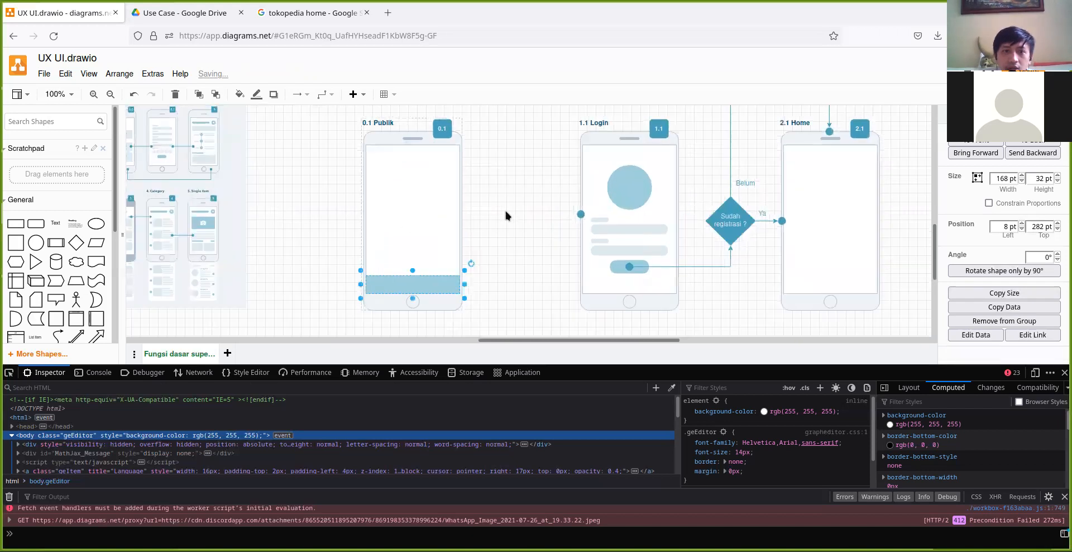
left_click_drag(264, 197, 422, 237)
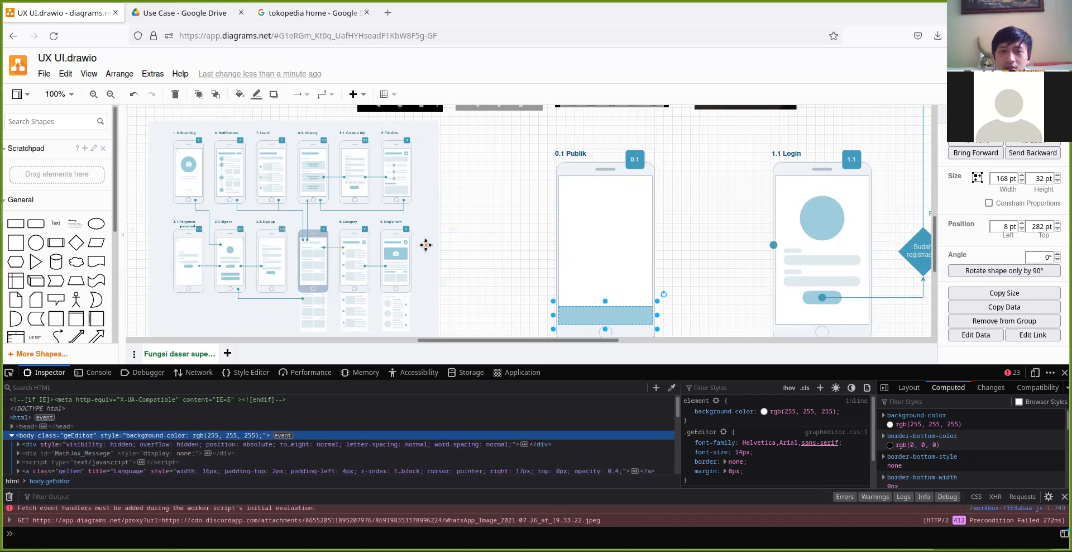
scroll(425, 244, "right", 5)
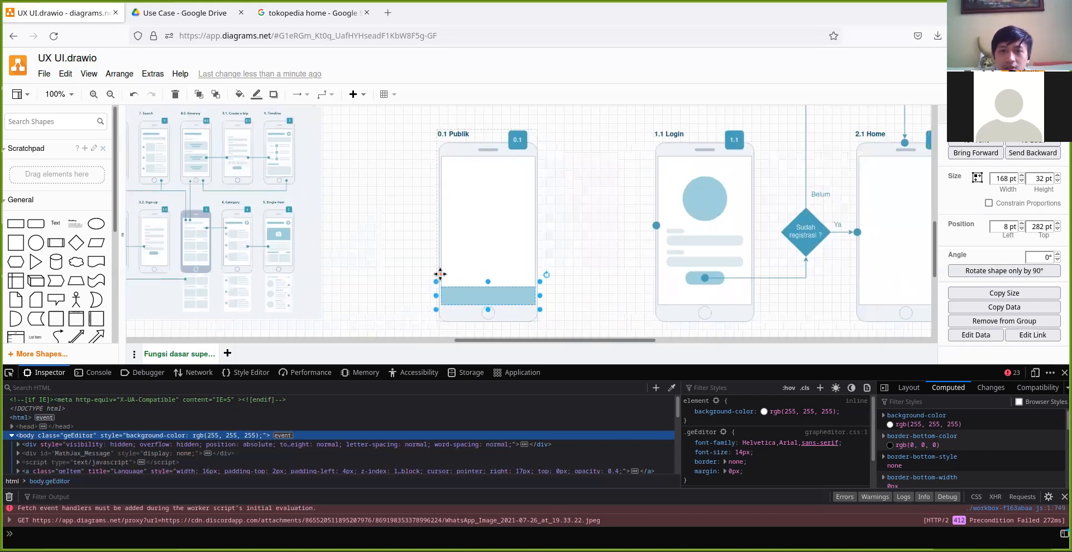
left_click(486, 299)
scroll(510, 291, "up", 2)
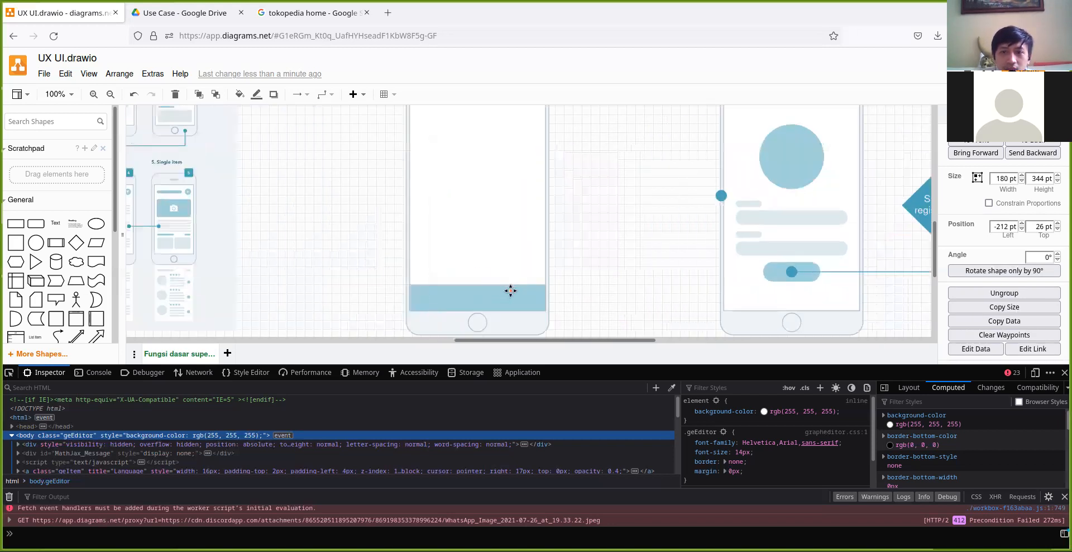
left_click(546, 291)
left_click(526, 293)
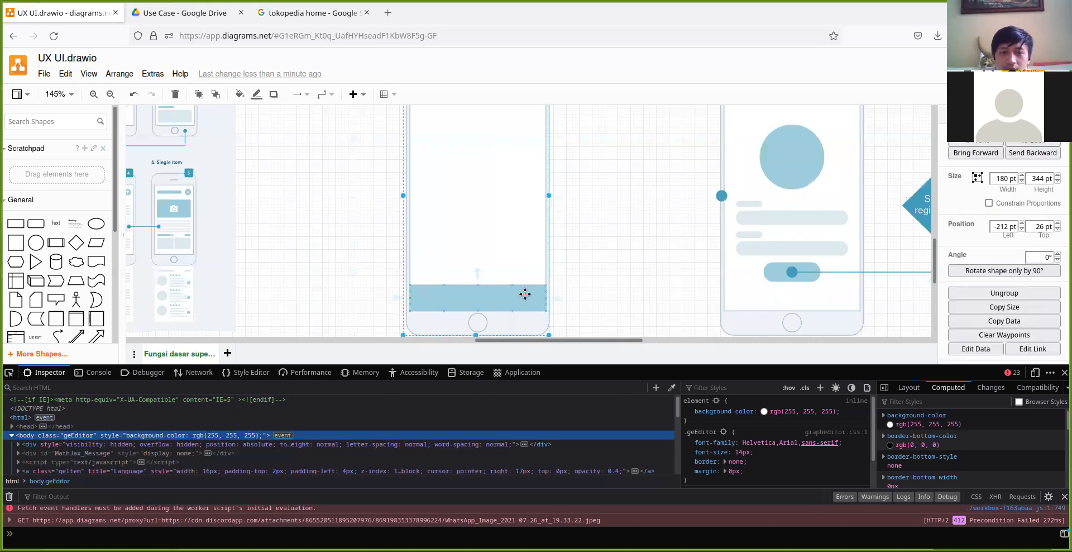
scroll(613, 255, "right", 5)
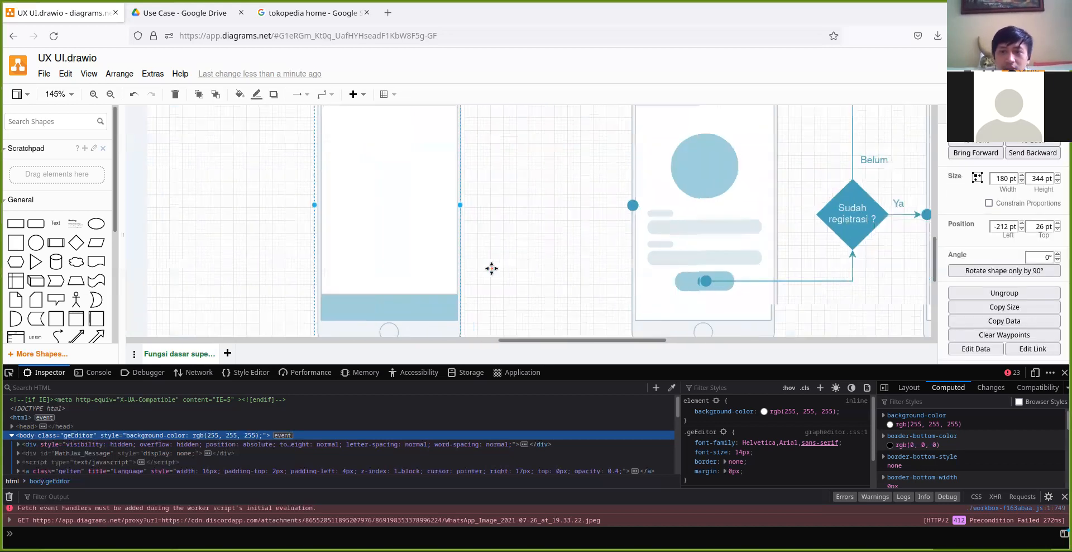
left_click(461, 287)
left_click(390, 299)
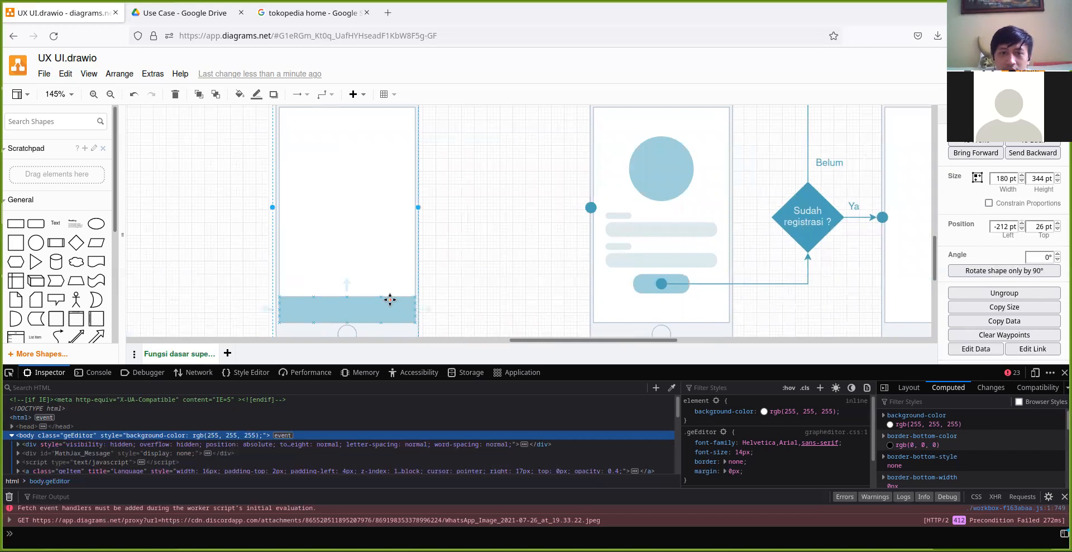
left_click(373, 310)
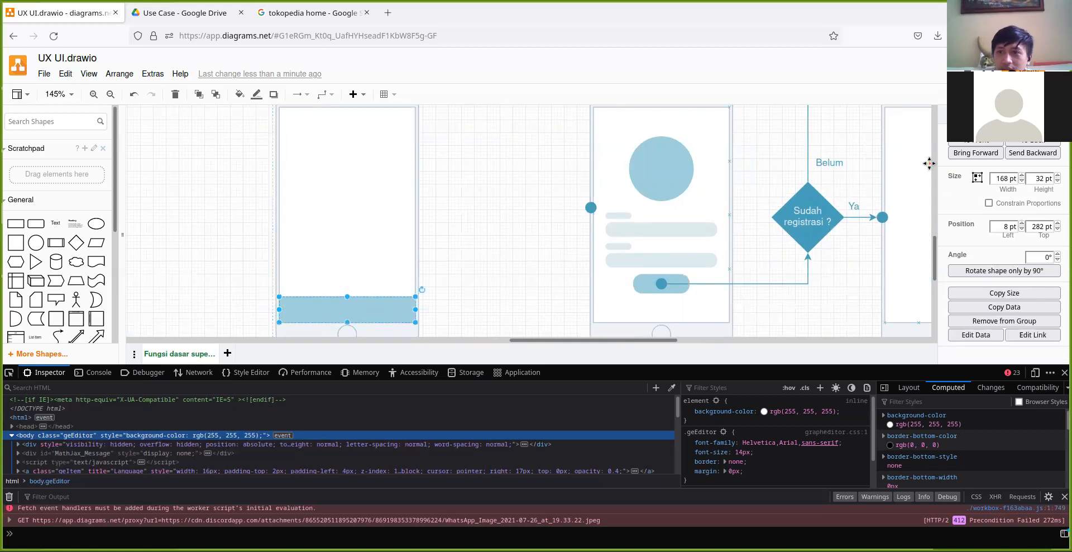
left_click(960, 115)
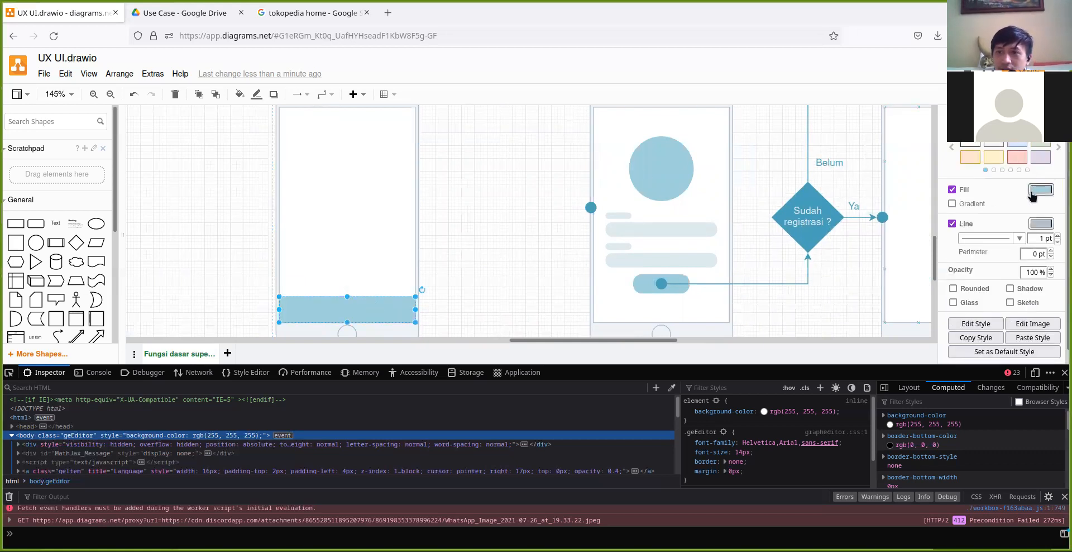
left_click(1031, 192)
left_click(504, 178)
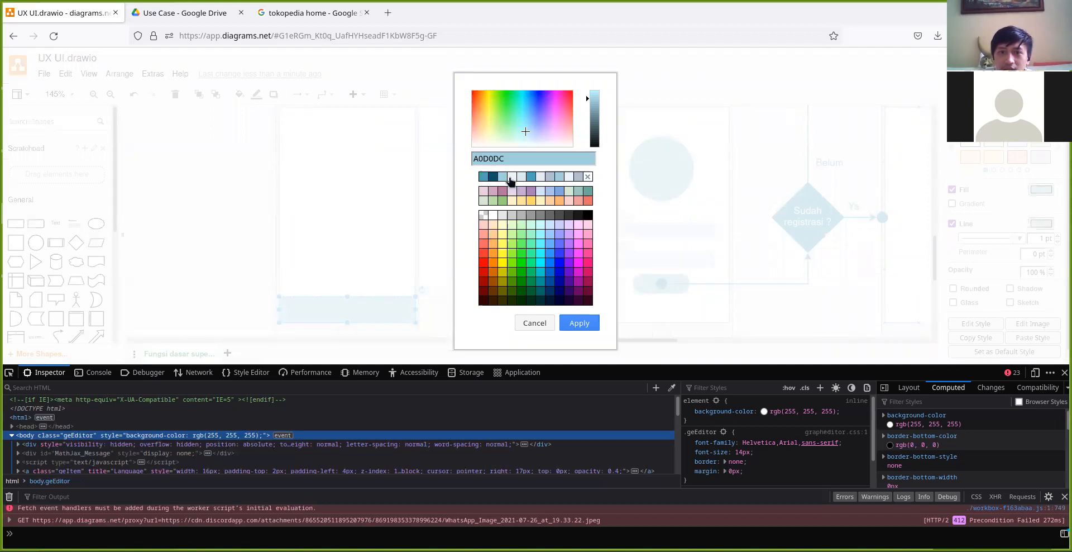
left_click(522, 178)
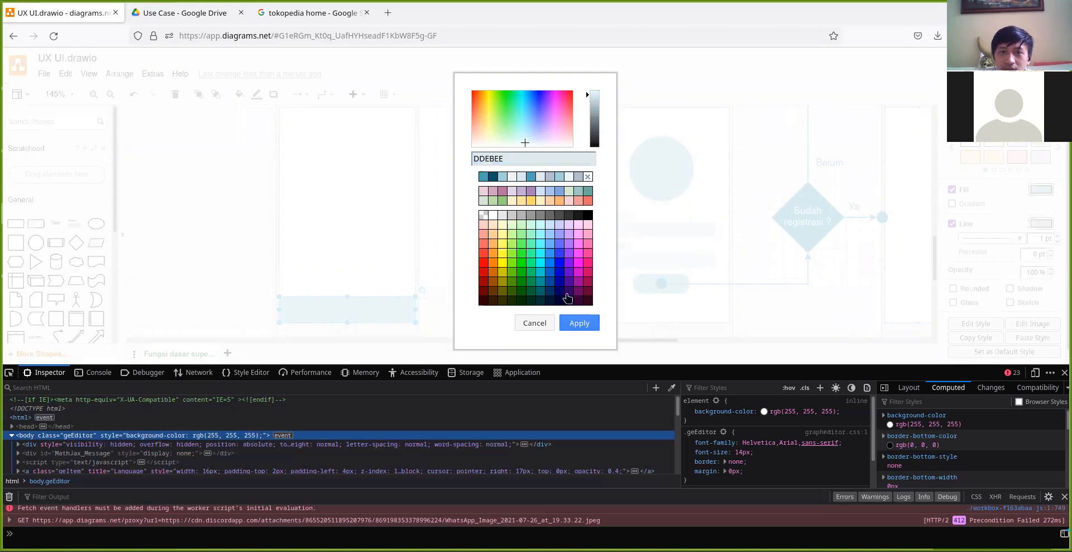
left_click(579, 322)
left_click(470, 253)
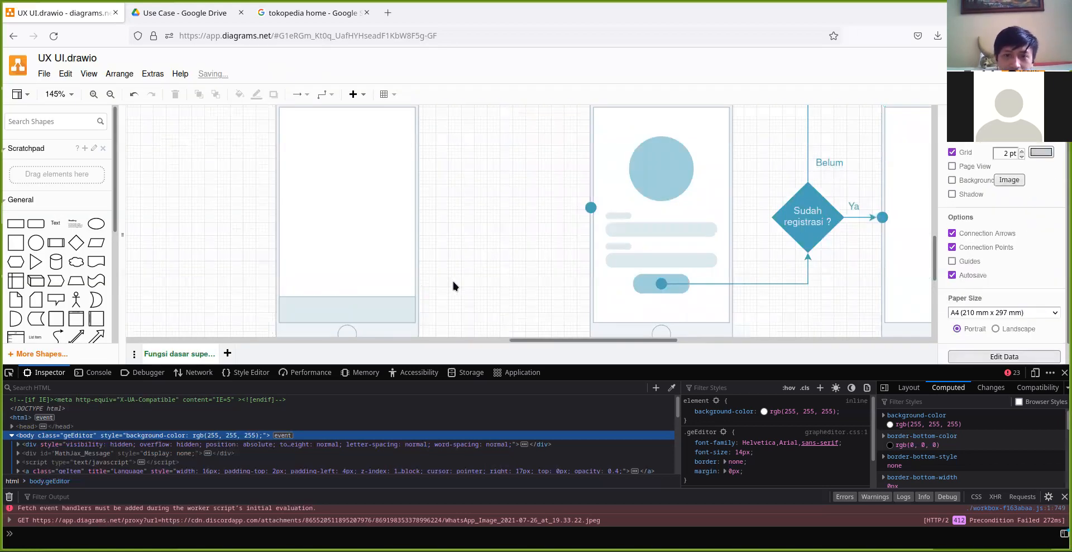
Examine the reference wireframe and the DANA, BRI, Gojek and Tokopedia screenshots for how their bottom navigation is laid out.
mouse_move(487, 255)
left_mouse_down()
mouse_move(517, 246)
mouse_move(570, 274)
mouse_move(689, 228)
mouse_move(732, 263)
mouse_move(715, 311)
mouse_move(631, 270)
mouse_move(400, 236)
mouse_move(459, 246)
mouse_move(521, 279)
left_mouse_up()
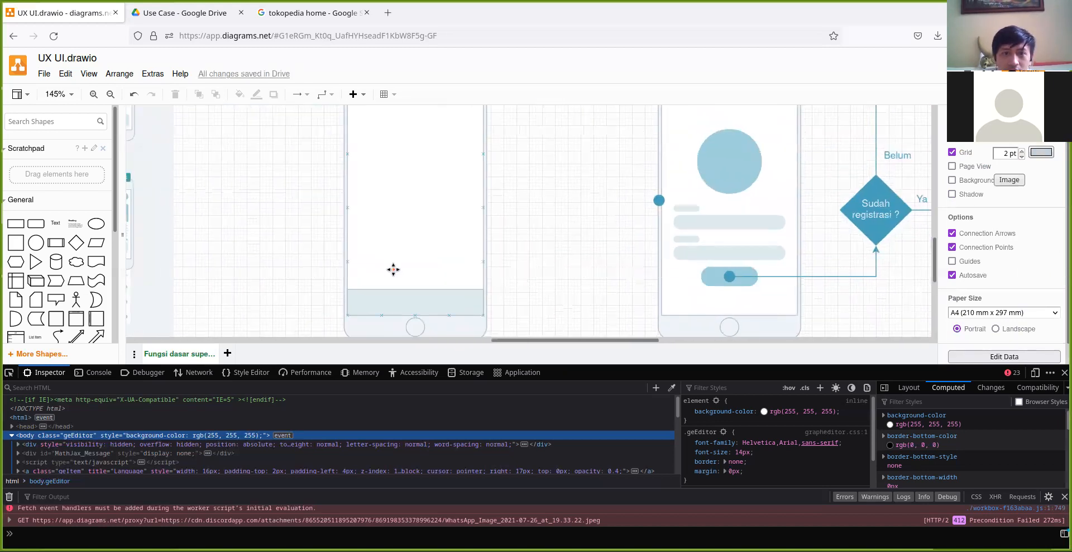
scroll(392, 270, "down", 1)
left_click_drag(306, 239, 521, 297)
scroll(448, 285, "left", 1)
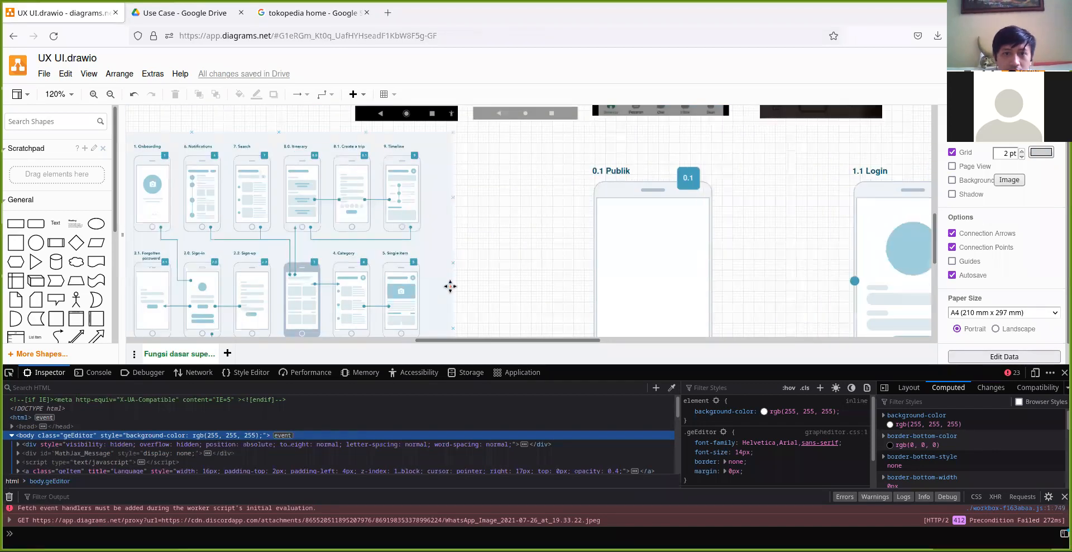
scroll(458, 279, "up", 2)
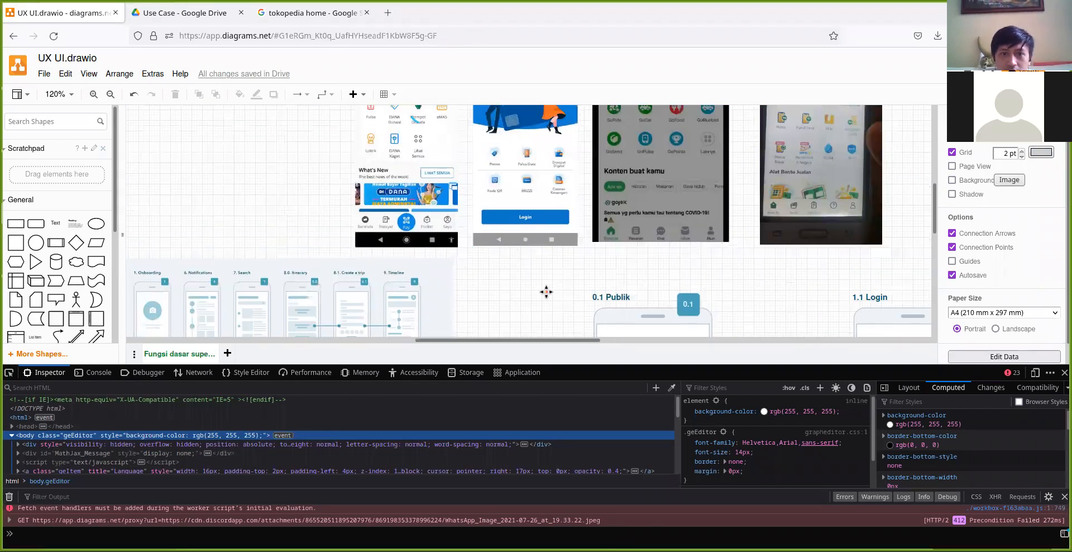
scroll(543, 304, "up", 2)
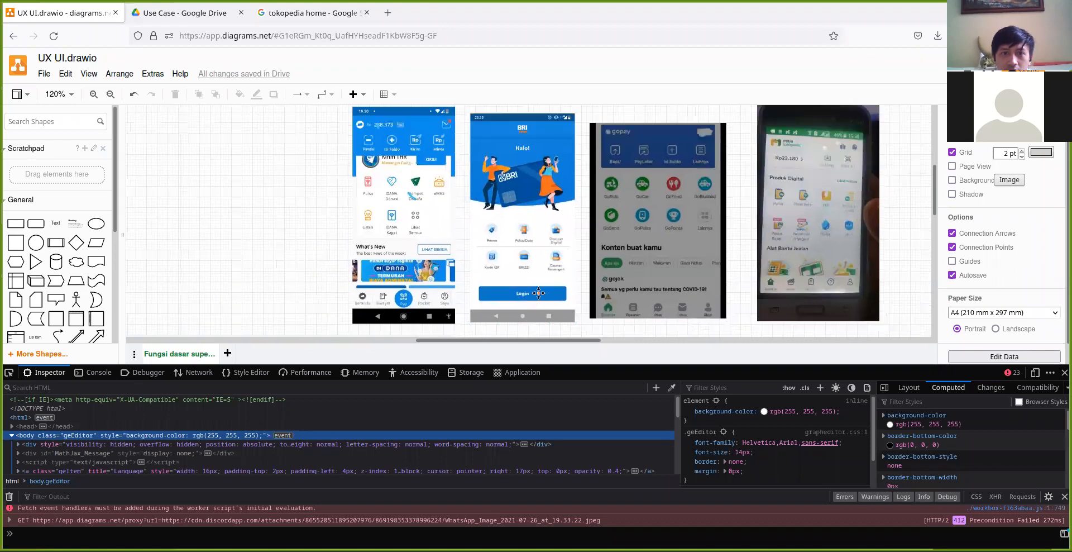
scroll(519, 280, "down", 3)
scroll(520, 279, "right", 2)
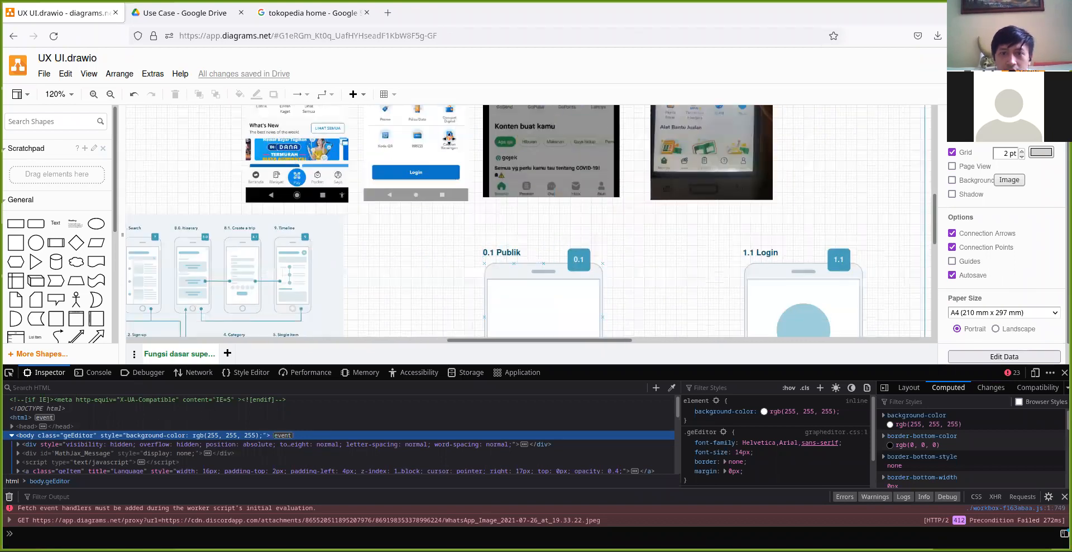
scroll(495, 241, "down", 4)
scroll(505, 186, "right", 1)
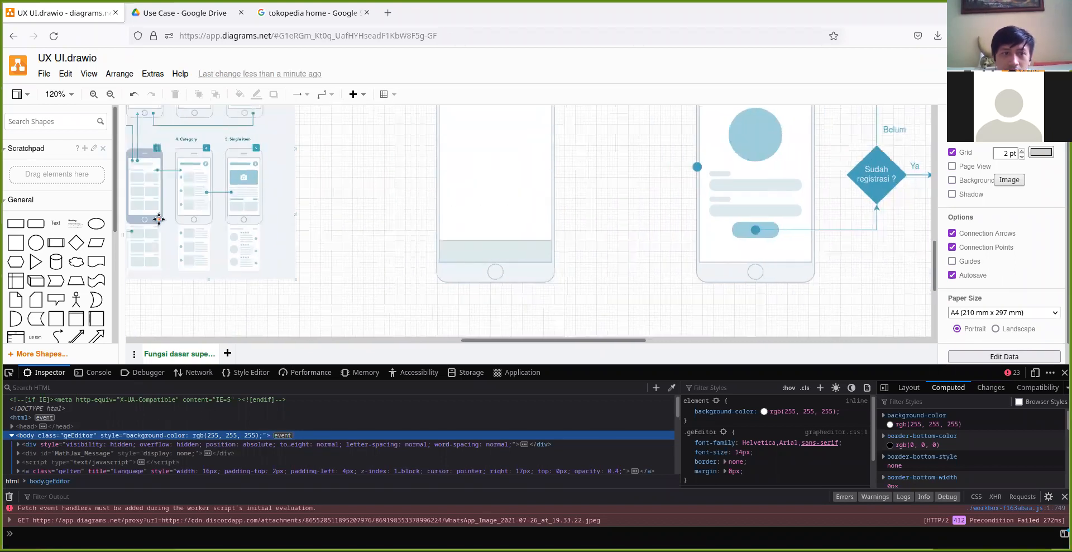
Add an ellipse without an outline over the navigation bar in 0.1 Publik and resize it to a 38 × 38 pt circle.
left_click(459, 245)
left_click(491, 211)
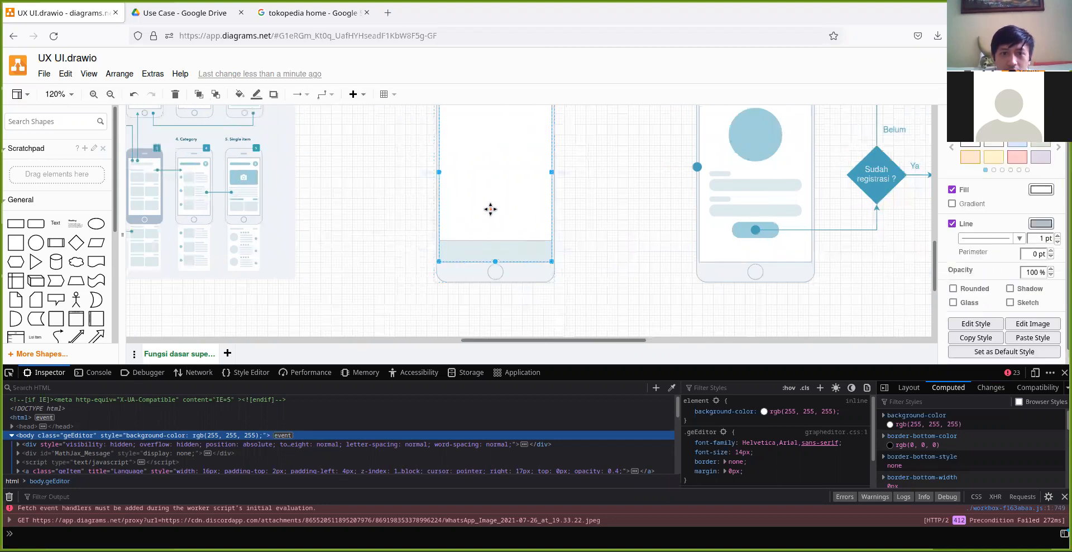
left_click(96, 223)
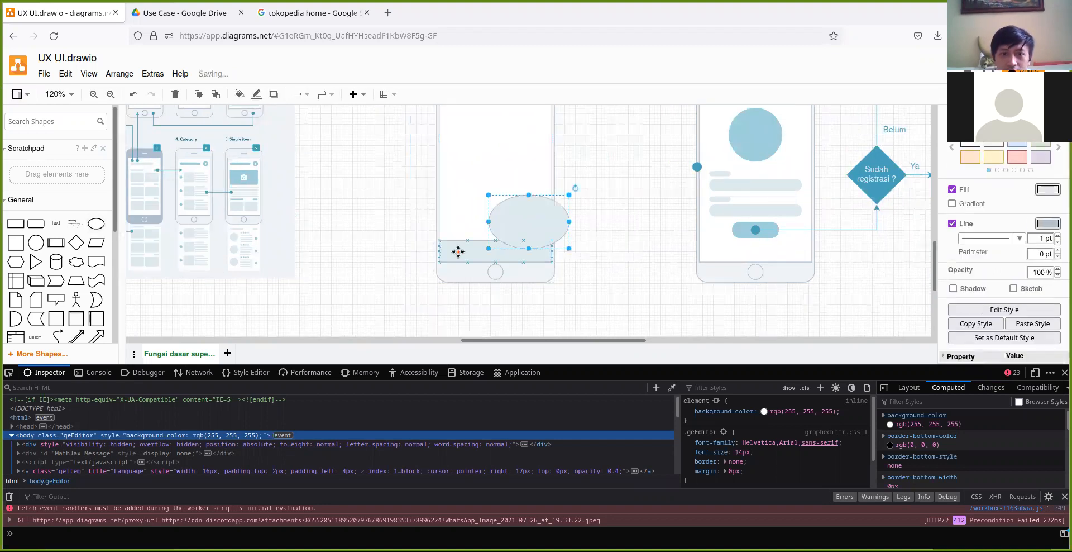
scroll(546, 256, "up", 2)
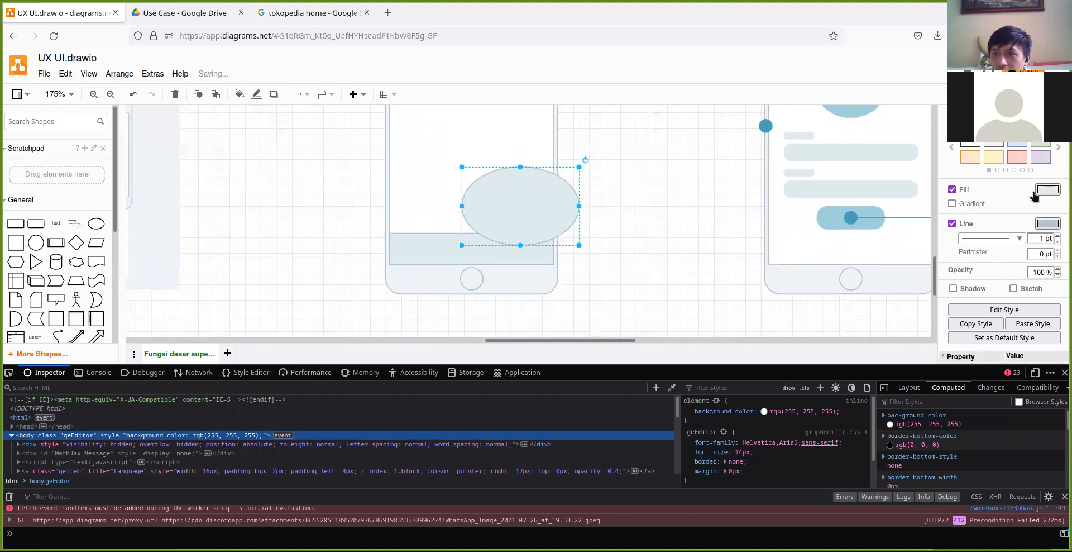
left_click(952, 224)
mouse_move(547, 205)
left_mouse_down()
mouse_move(517, 201)
mouse_move(541, 211)
left_mouse_up()
left_click_drag(537, 166, 512, 205)
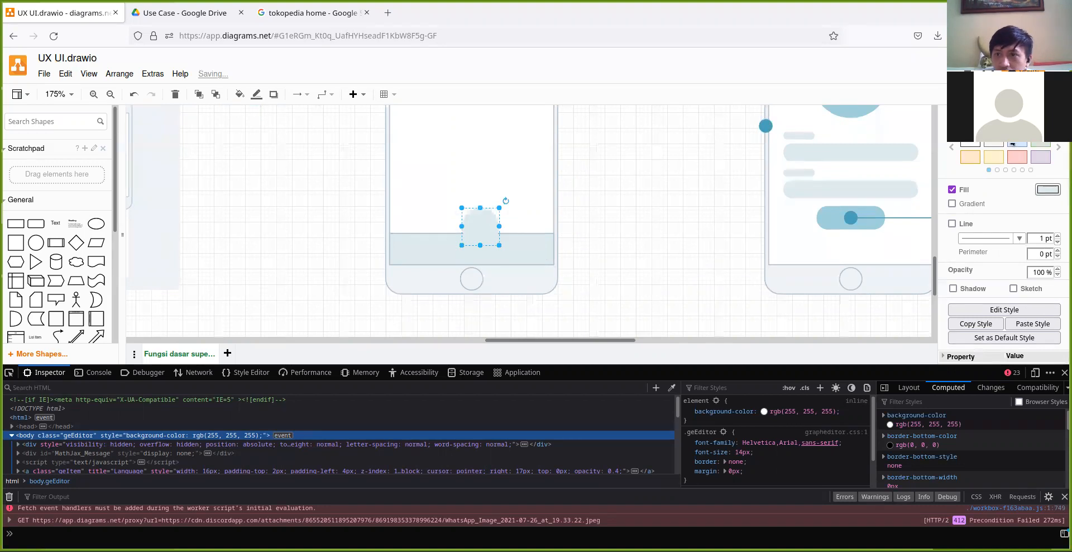
Fill the new circle in 0.1 Publik with the light blue used for the circle on the 1.1 Login screen.
left_click(1004, 115)
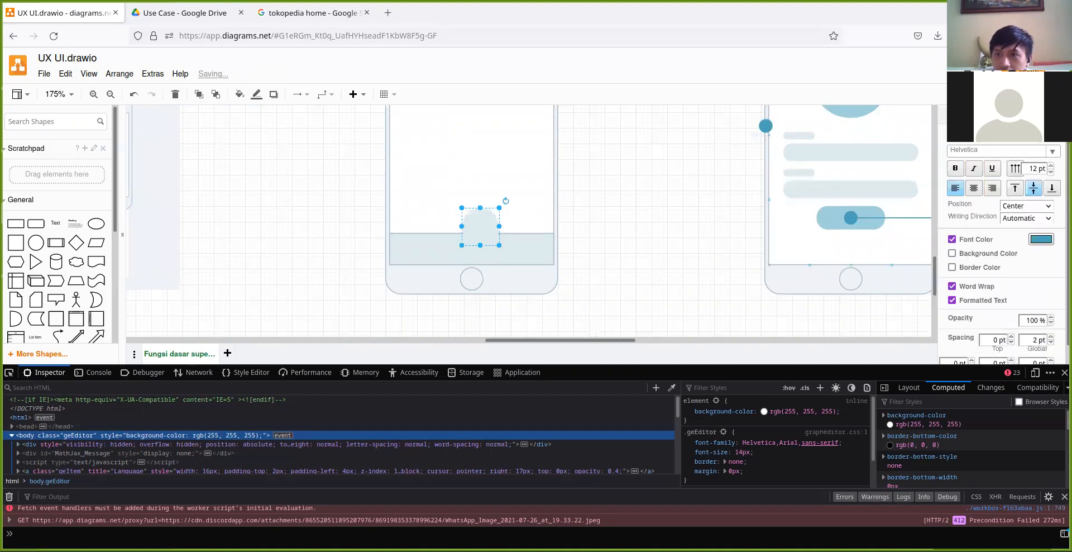
left_click(1044, 114)
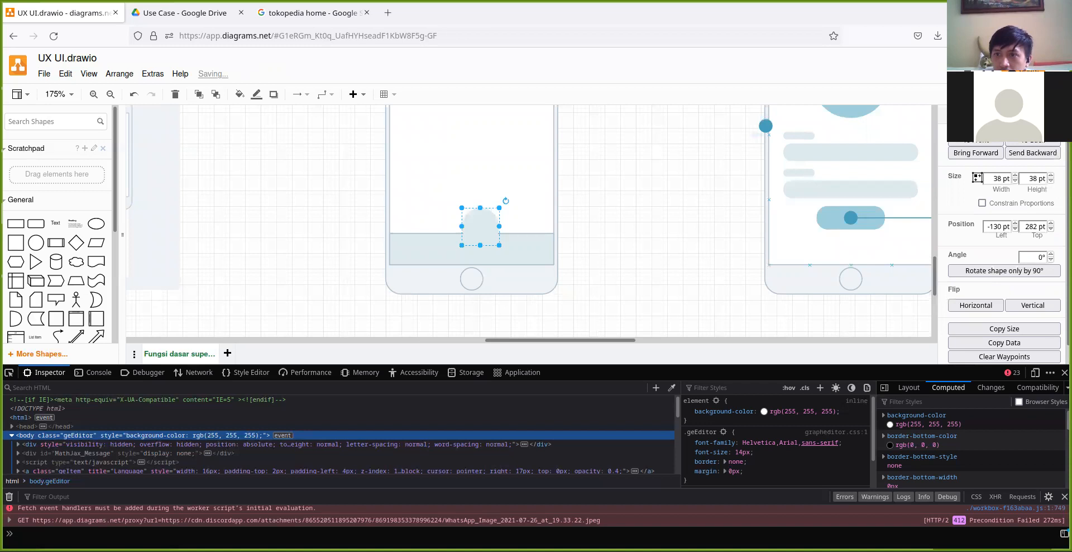
left_click(961, 115)
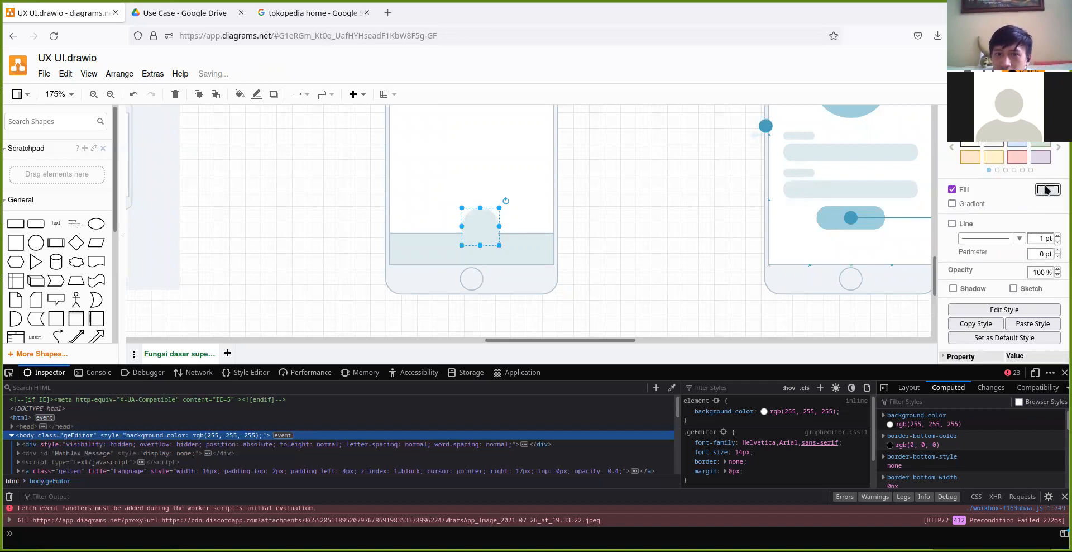
left_click(1046, 190)
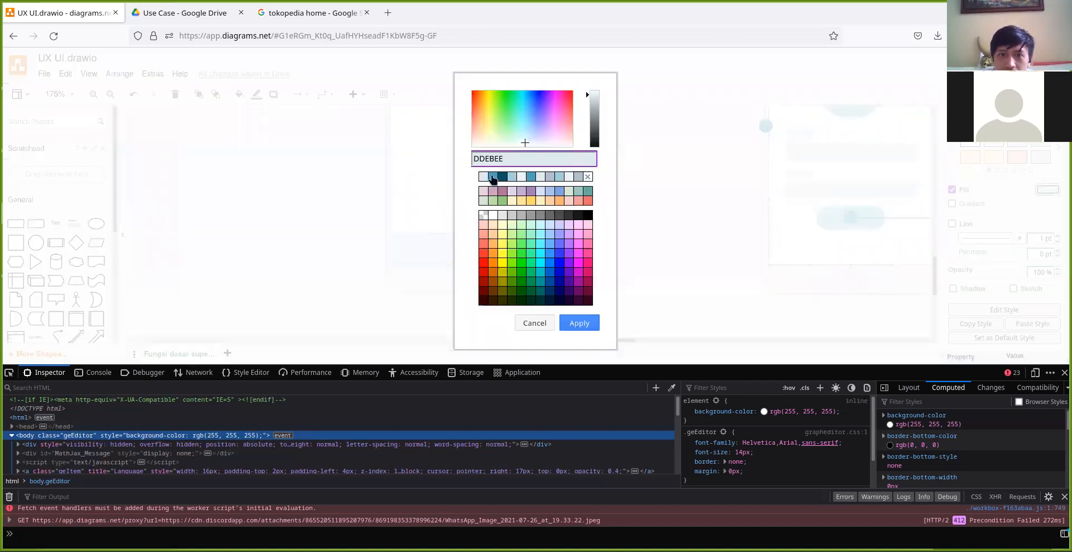
left_click(511, 180)
left_click(579, 322)
Move the circle to the middle of the navigation bar and shrink it to fit within the bar's height.
left_click_drag(484, 237, 482, 243)
scroll(477, 250, "up", 2)
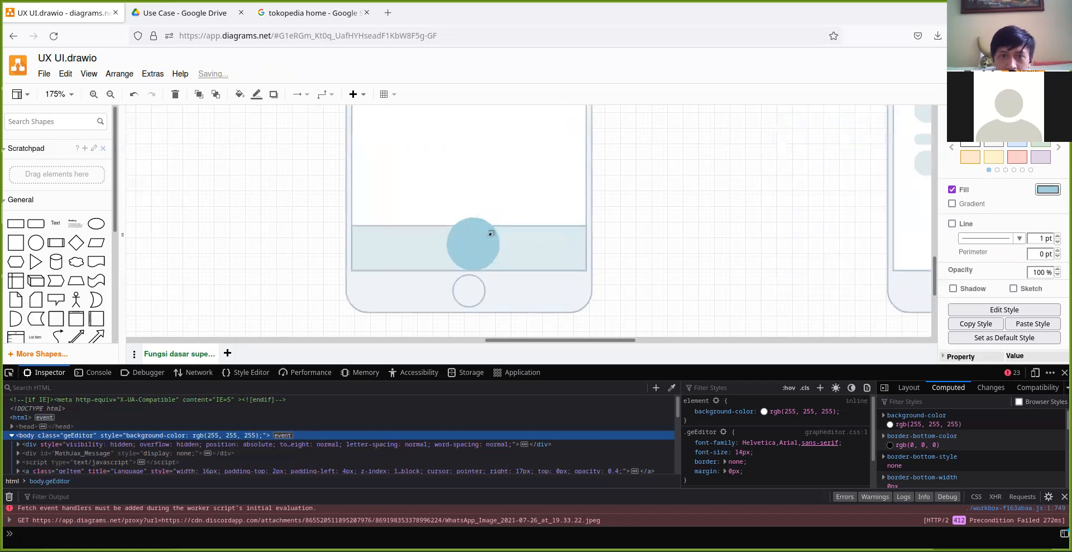
left_click(503, 218)
left_click(478, 237)
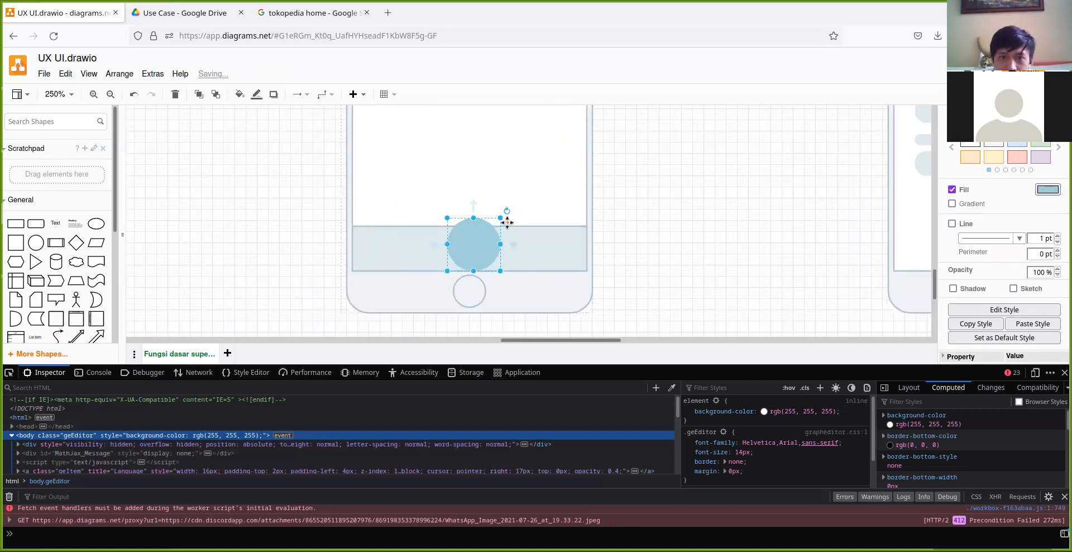
left_click_drag(500, 218, 477, 241)
Align the circle and the navigation bar in 0.1 Publik on their horizontal and vertical centers.
left_click(476, 242)
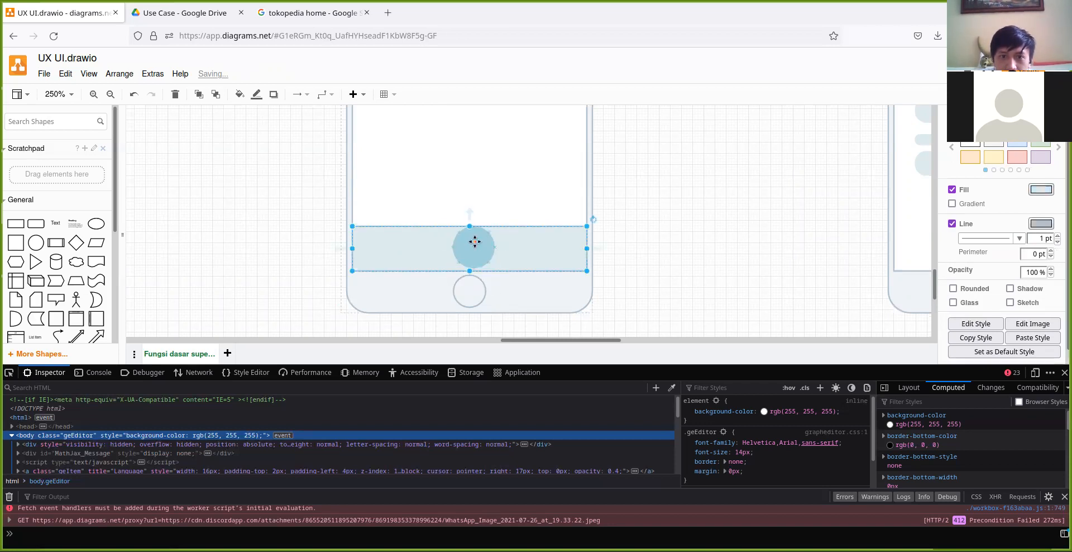
left_click(474, 241, "shift")
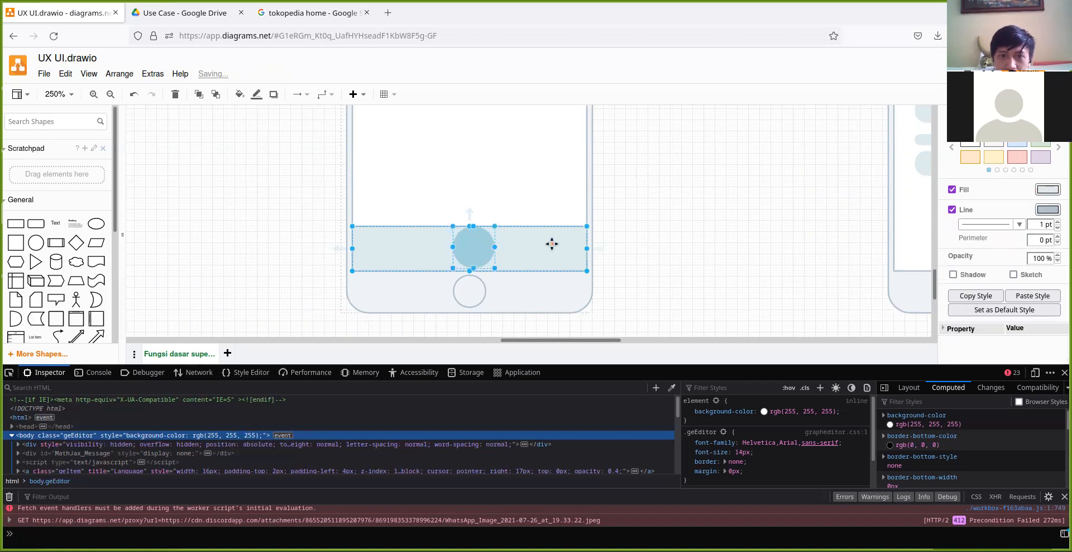
left_click(552, 243)
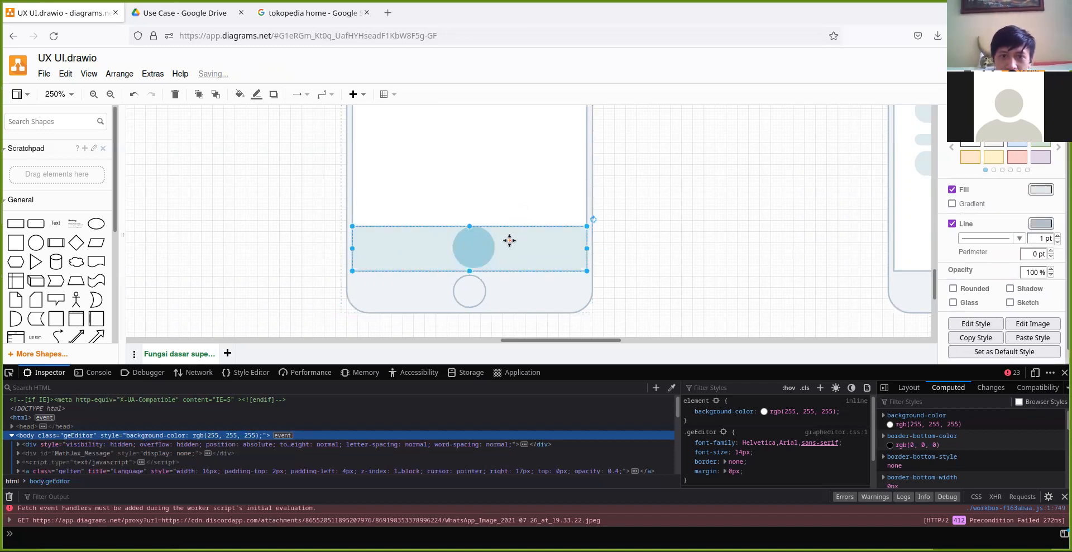
left_click(477, 245, "shift")
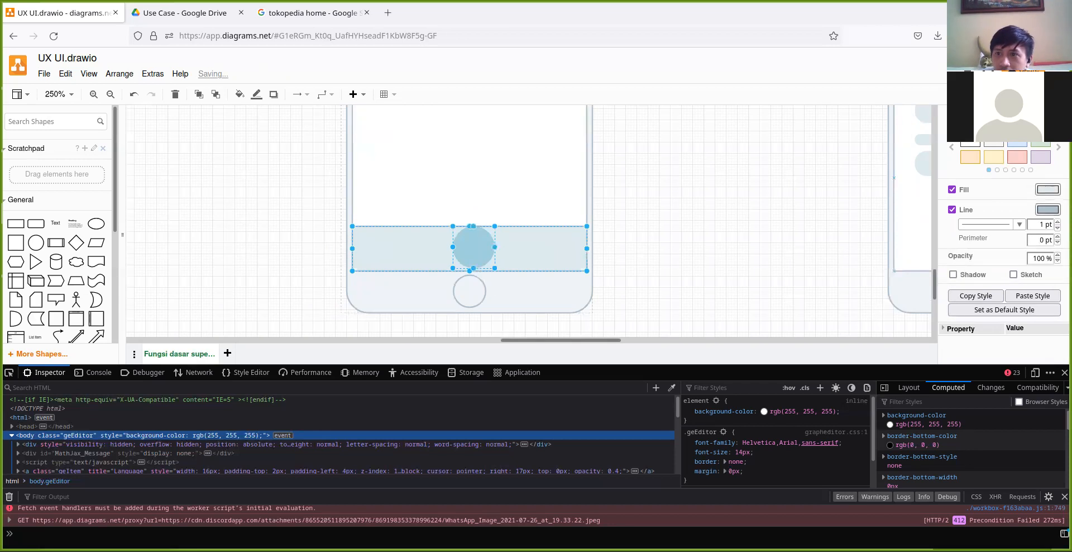
left_click(1043, 114)
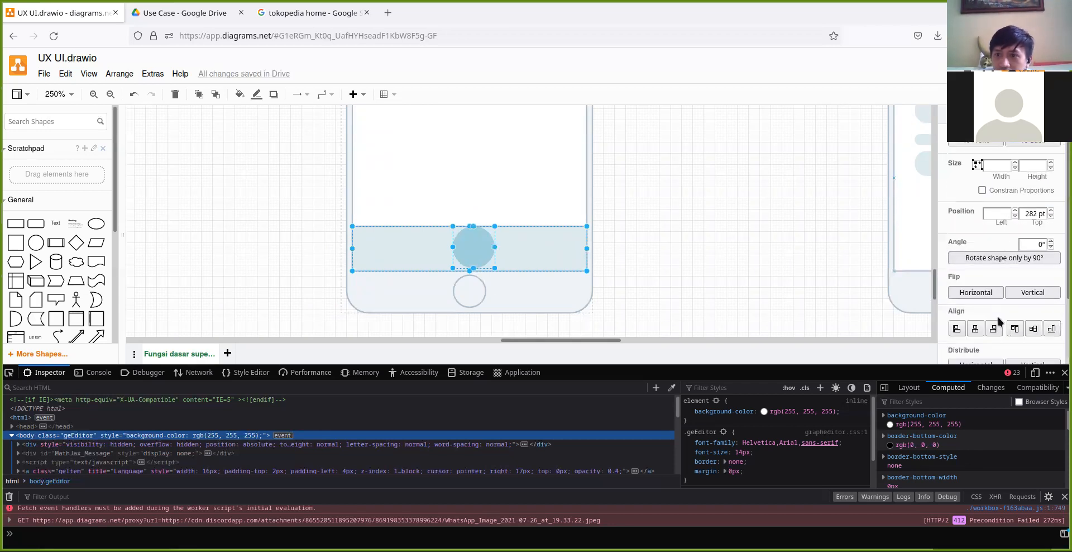
left_click(976, 328)
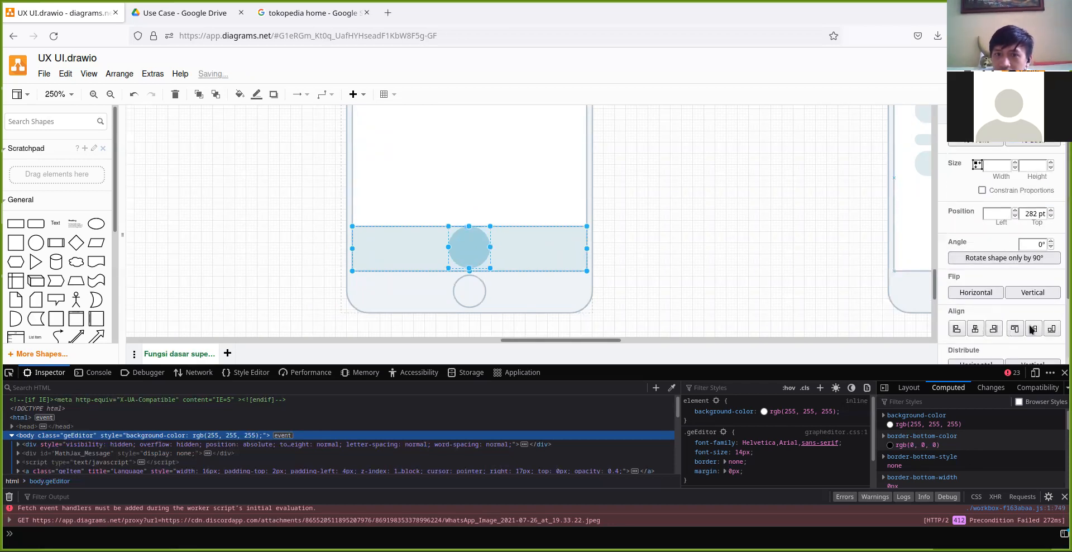
left_click(1034, 330)
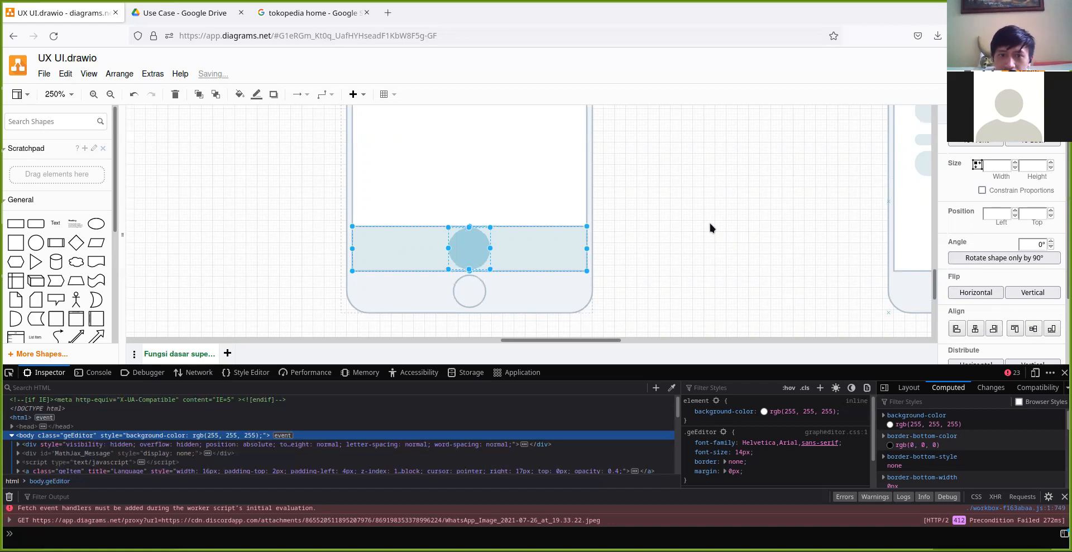
Remove the outline from the navigation bar rectangle in 0.1 Publik.
left_click(669, 204)
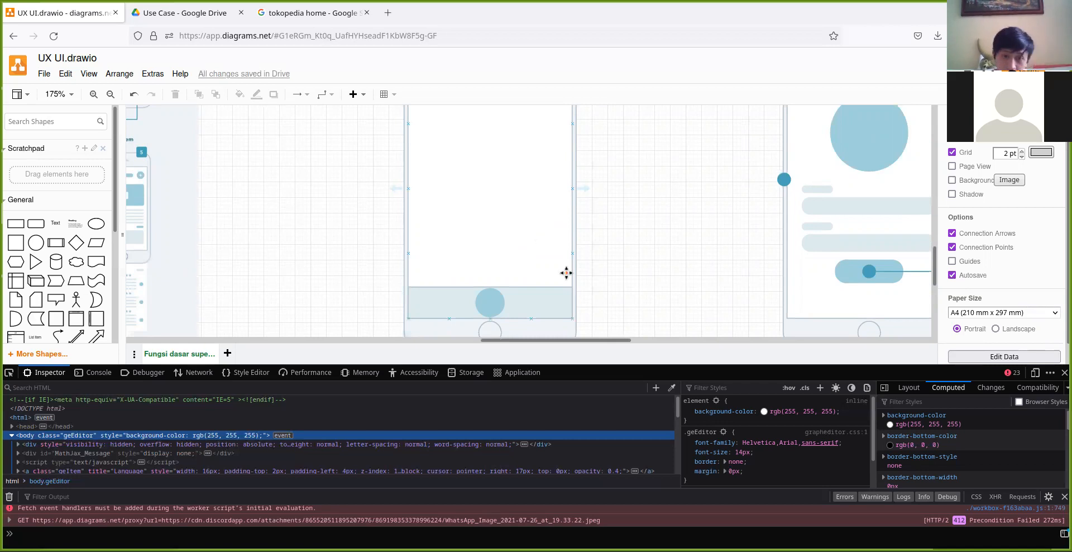
scroll(515, 273, "down", 1)
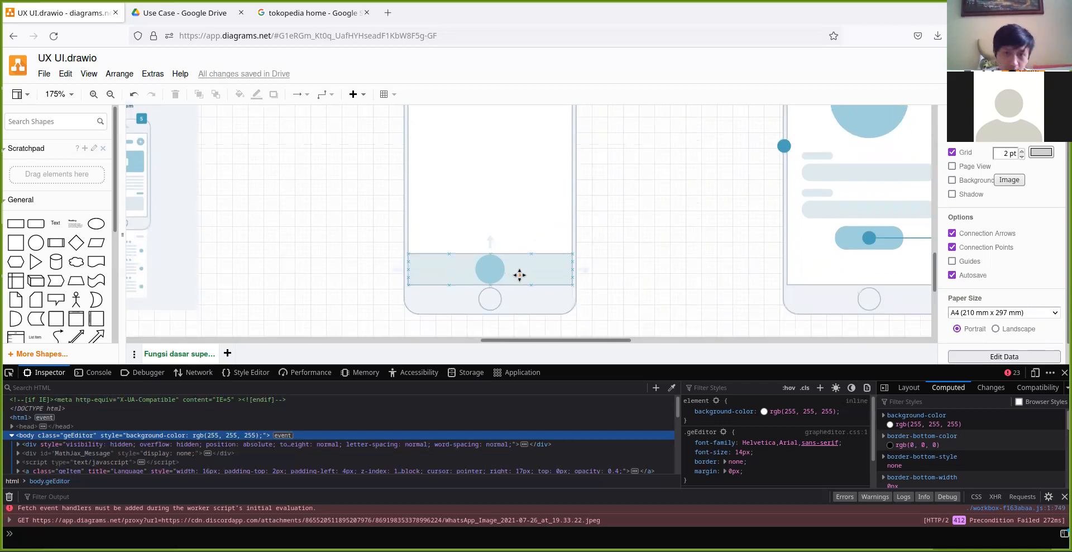
left_click(525, 300)
scroll(526, 301, "up", 4)
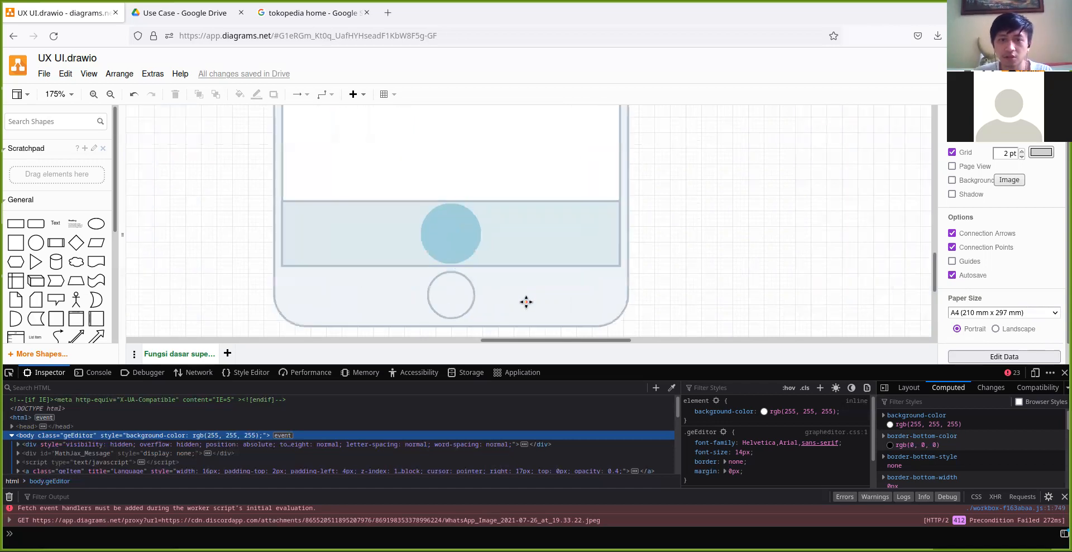
left_click(522, 265)
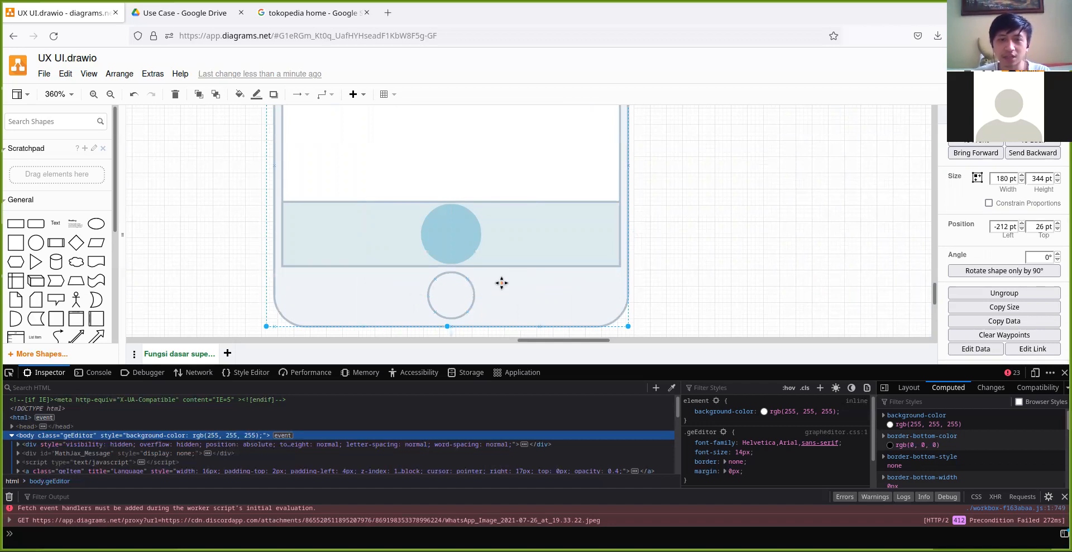
scroll(532, 256, "down", 5)
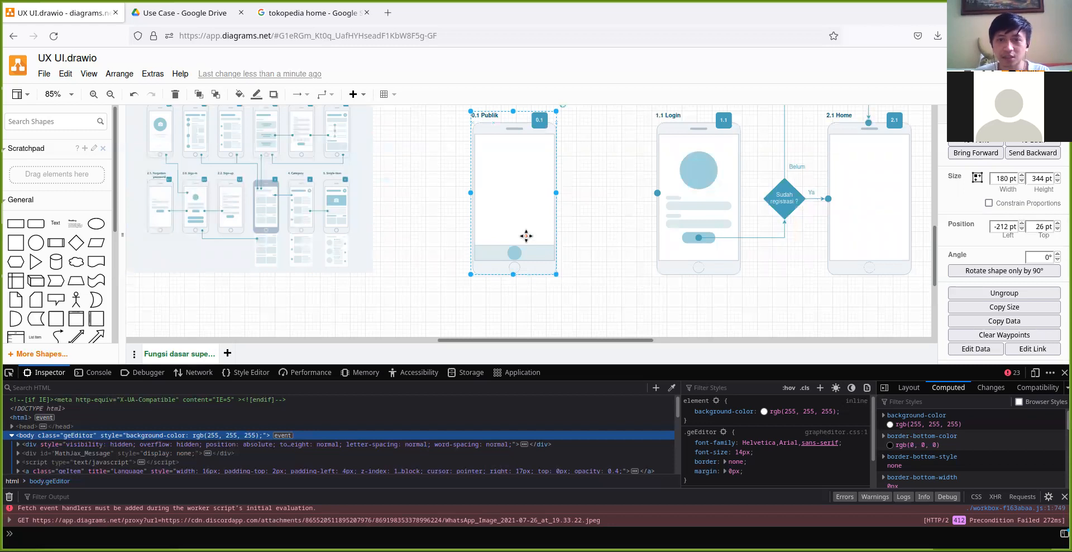
scroll(527, 235, "up", 3)
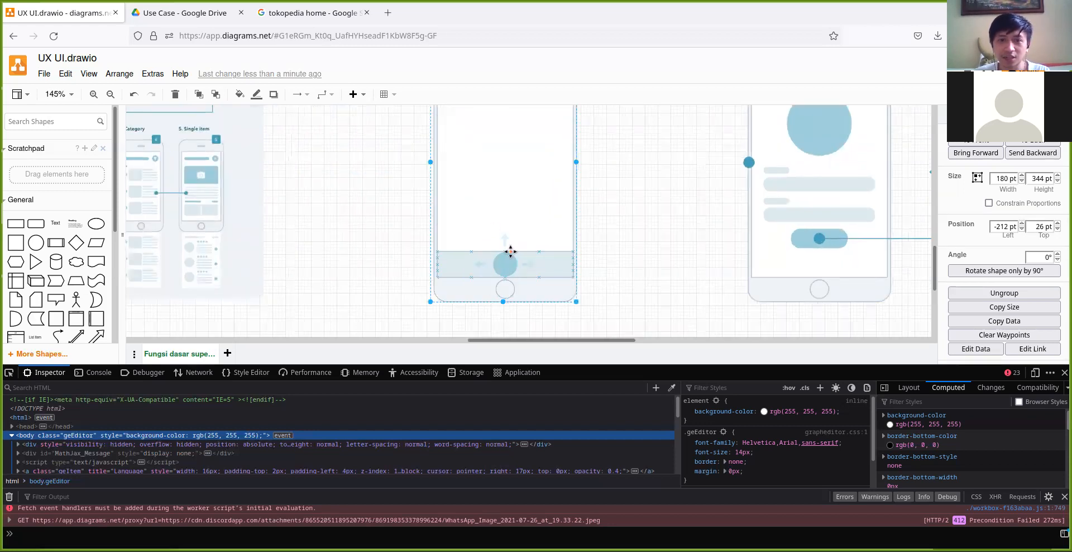
scroll(528, 241, "down", 1)
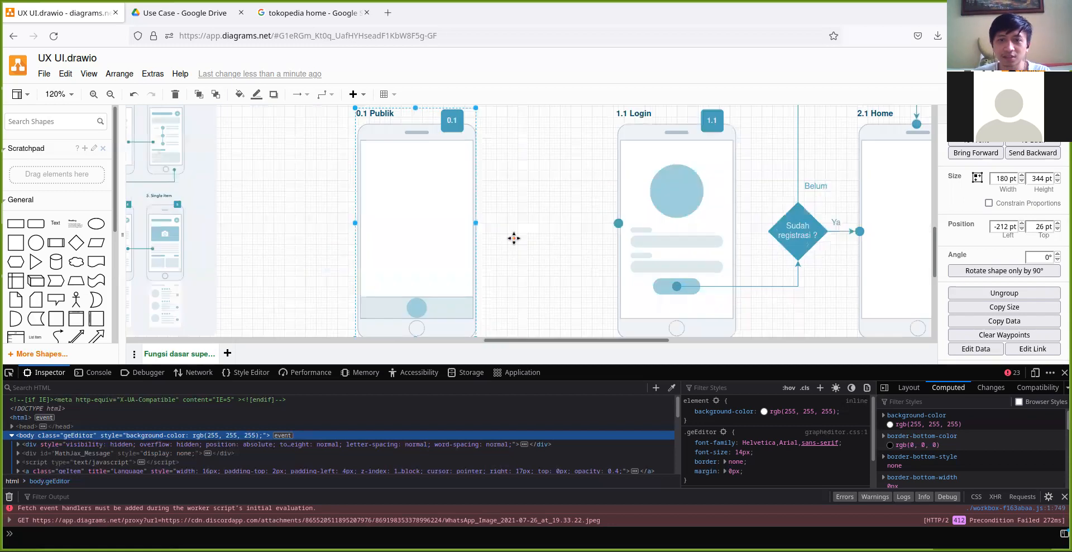
scroll(454, 290, "up", 4)
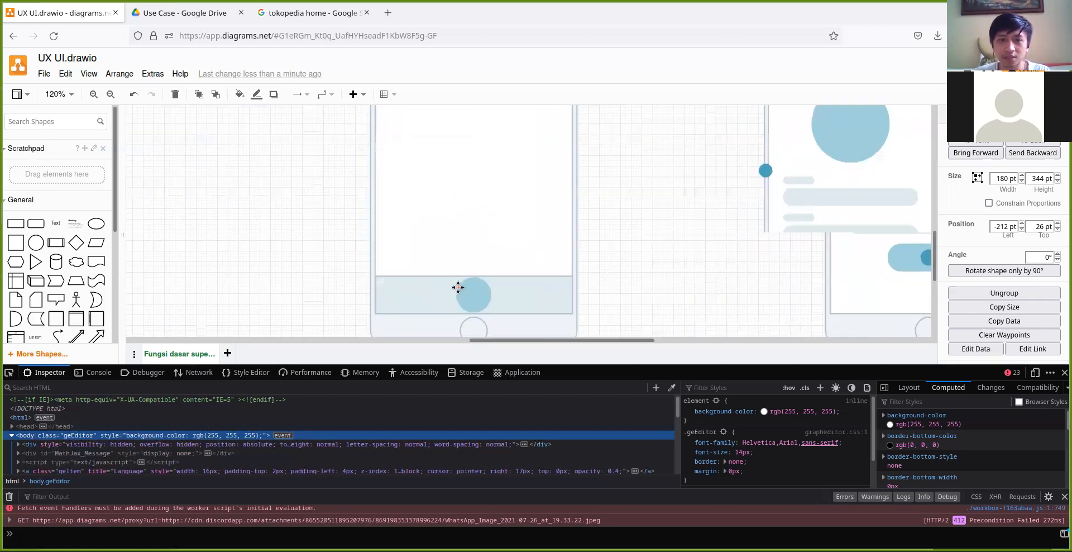
left_click(536, 297)
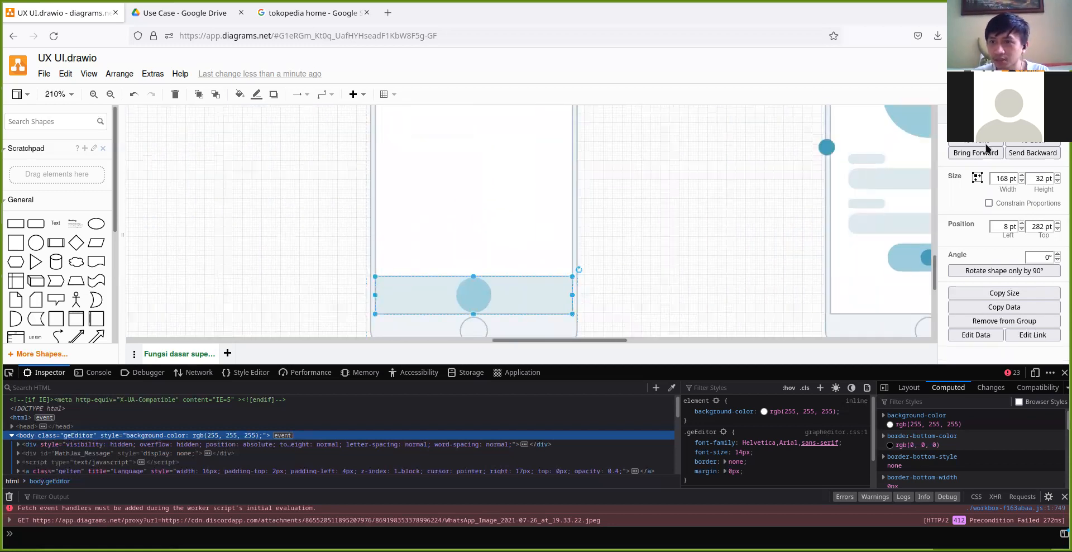
left_click(960, 115)
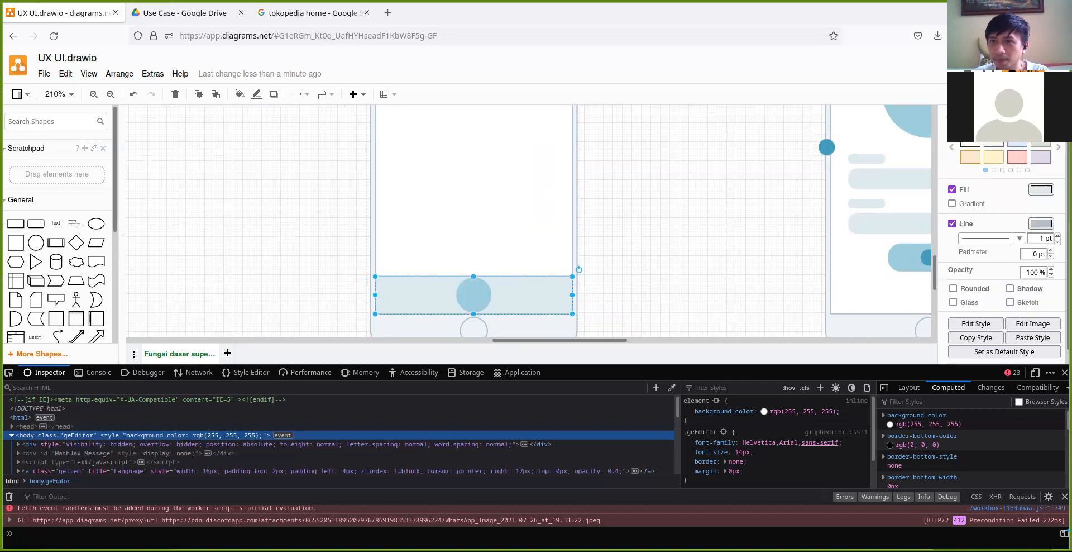
left_click(952, 224)
left_click(660, 255)
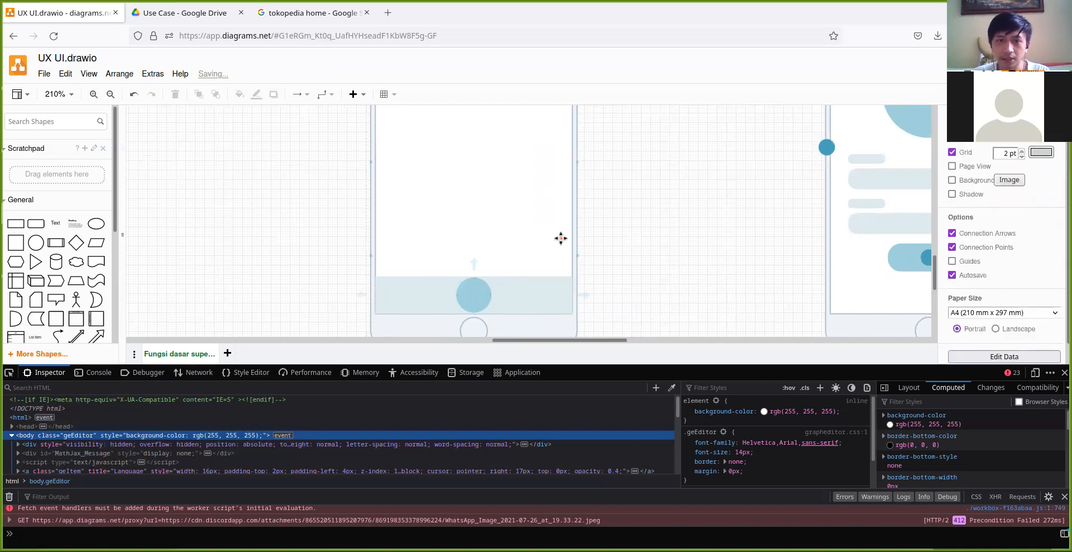
Examine the empty 0.1 Publik screen and the layouts of the reference app screenshots above the wireframes.
scroll(561, 238, "down", 3)
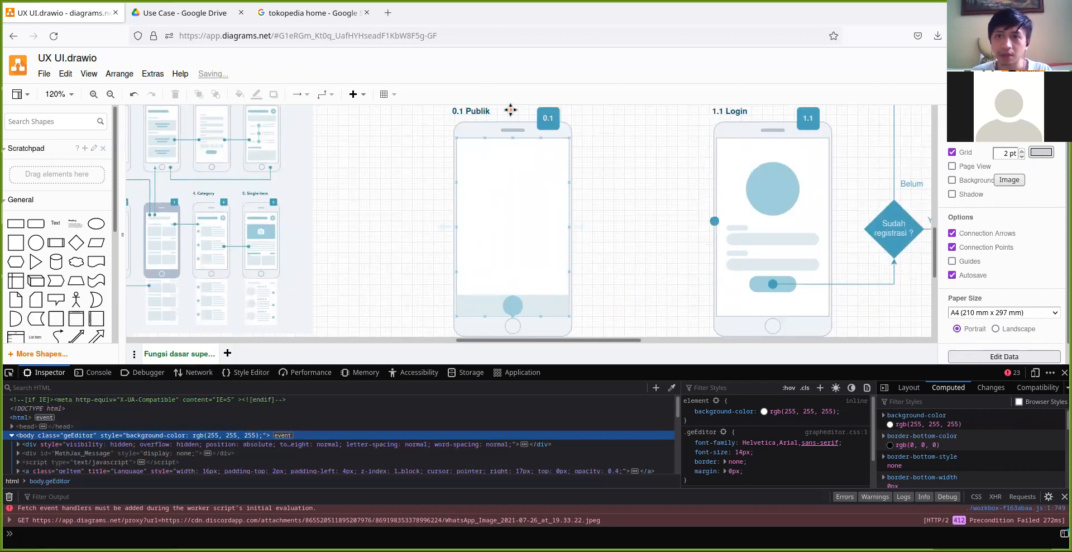
left_click_drag(527, 208, 503, 178)
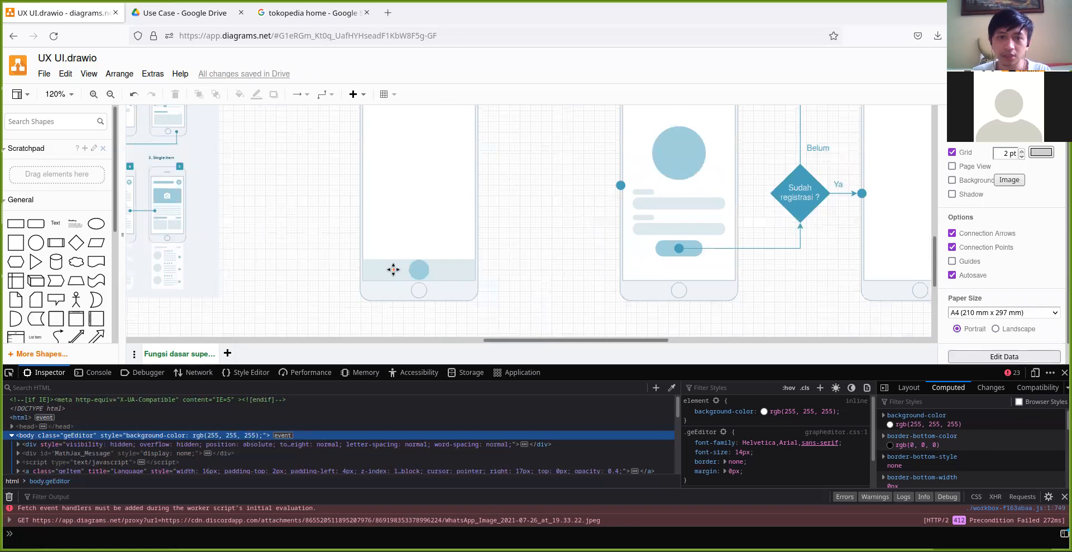
scroll(394, 269, "up", 3)
left_click(437, 267)
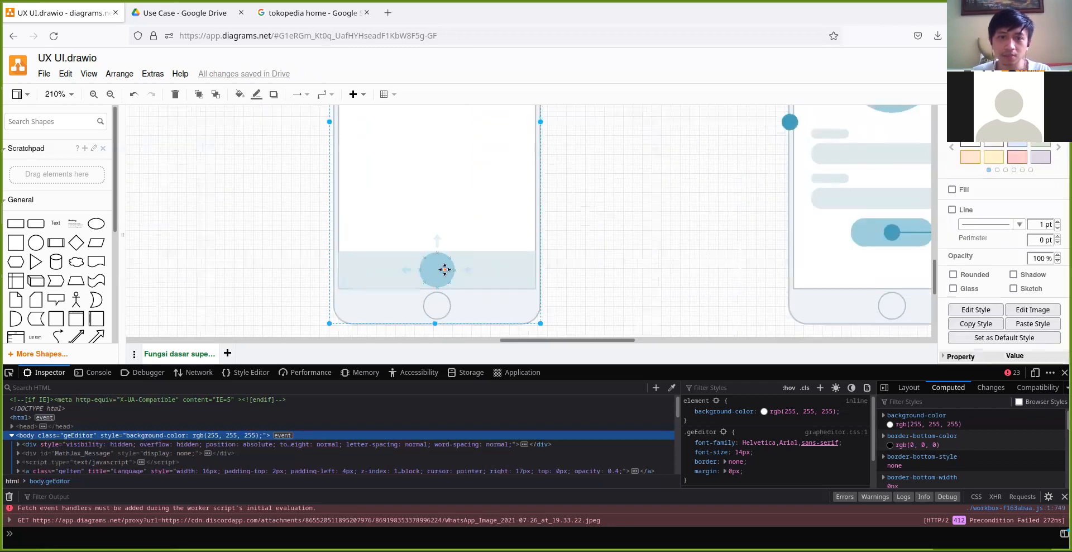
left_click(437, 268)
left_click(433, 210)
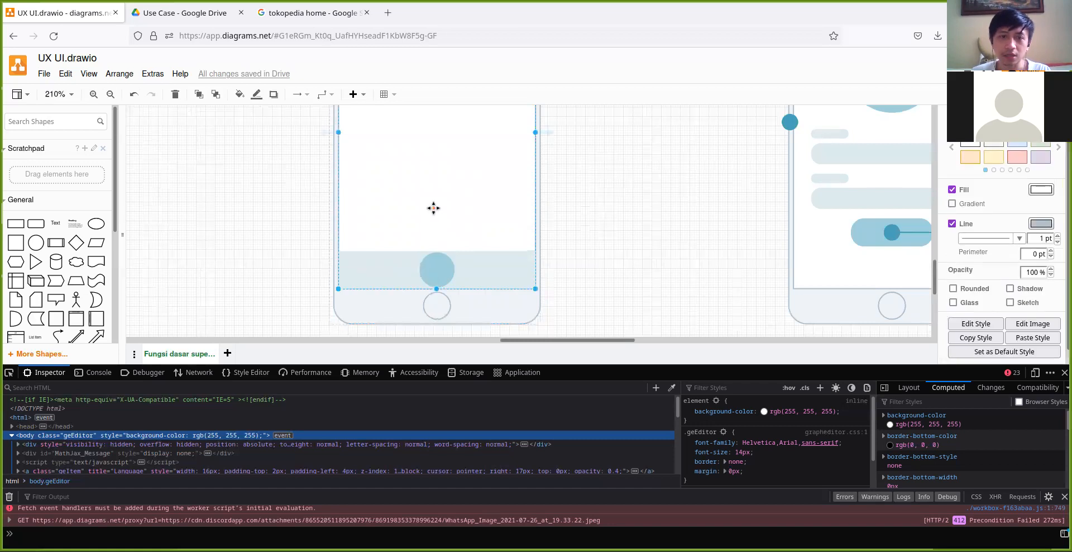
scroll(433, 208, "up", 3)
scroll(433, 210, "down", 2)
left_click_drag(306, 222, 486, 287)
left_click_drag(403, 208, 538, 295)
left_click_drag(350, 150, 289, 142)
left_click_drag(525, 260, 486, 308)
left_click_drag(512, 147, 473, 223)
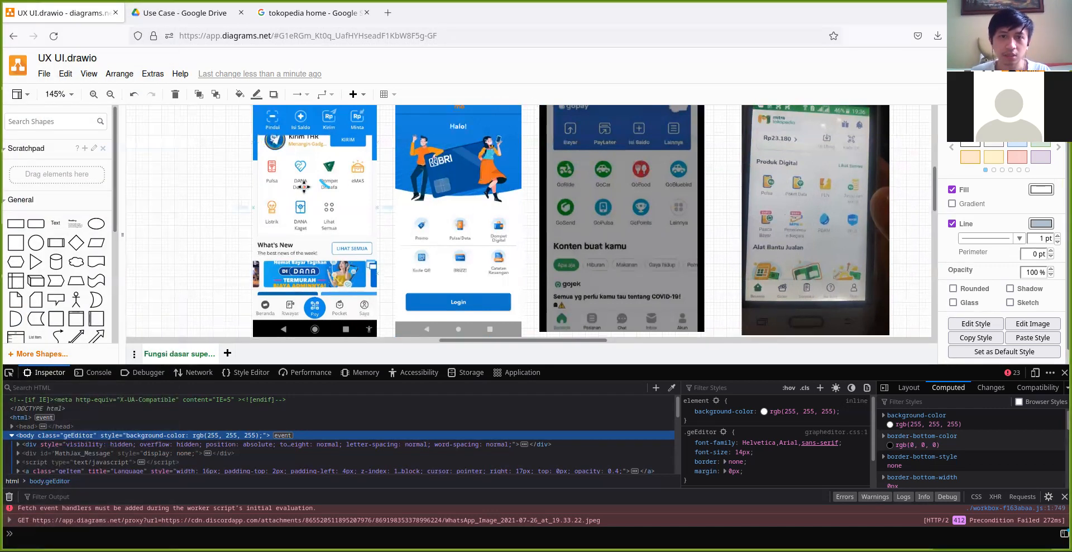
scroll(305, 194, "up", 5)
key("ctrl+v")
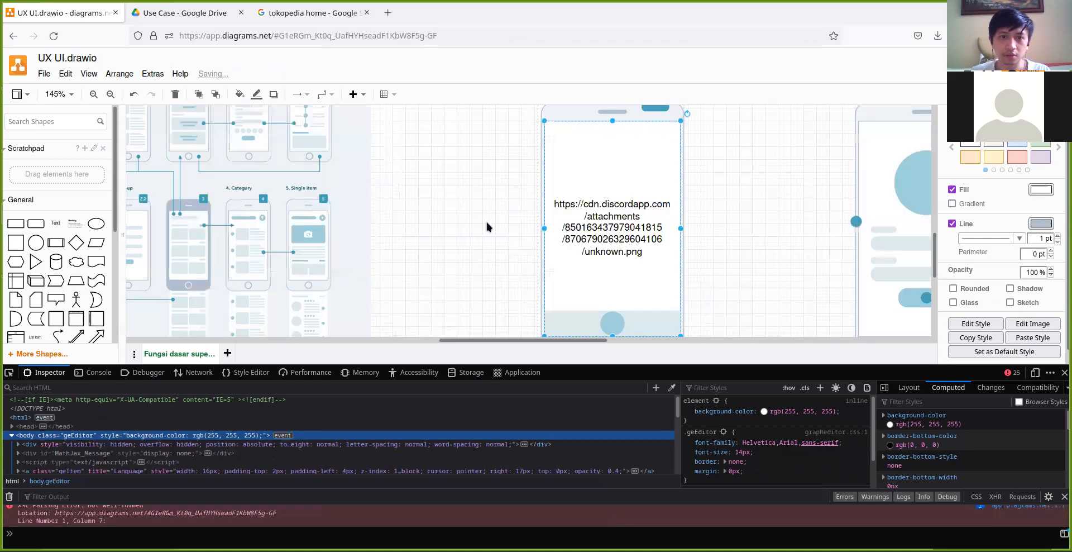
key("ctrl+z")
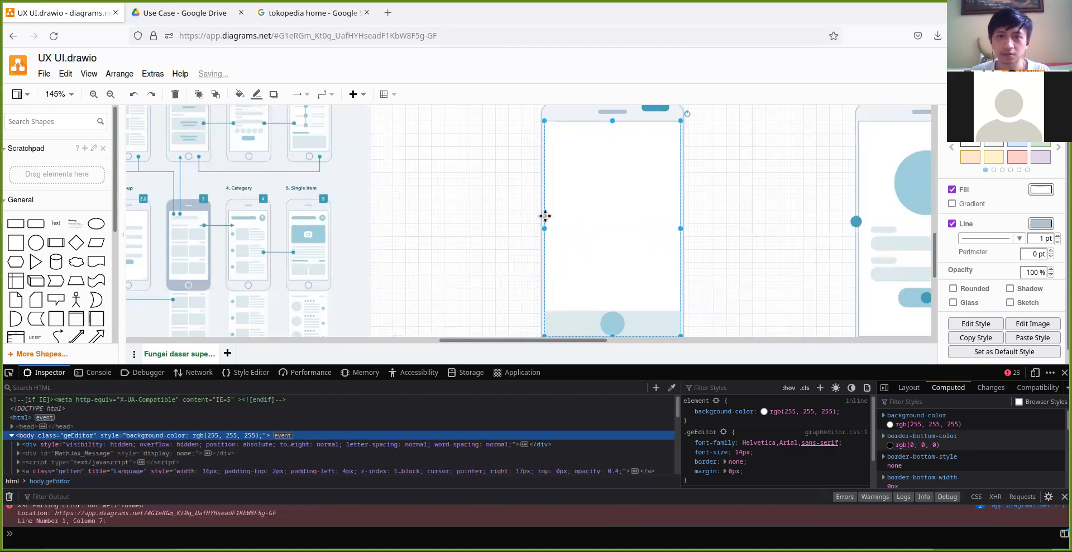
left_click(469, 232)
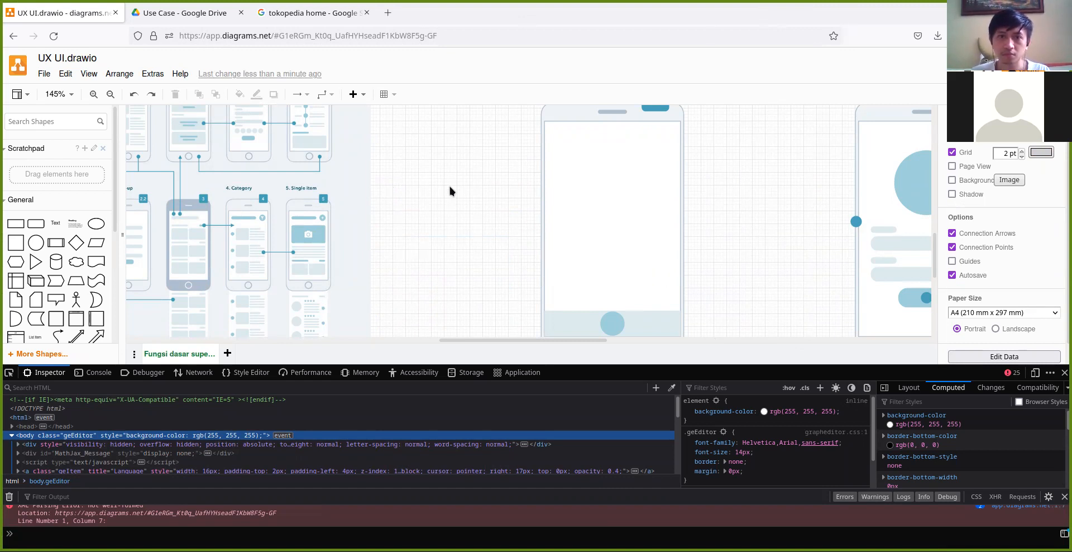
Paste the copied app design image with the Resize option, try placing it beside the reference app screenshots, and undo the moves.
key("ctrl+c")
left_click_drag(393, 216, 562, 320)
key("ctrl+v")
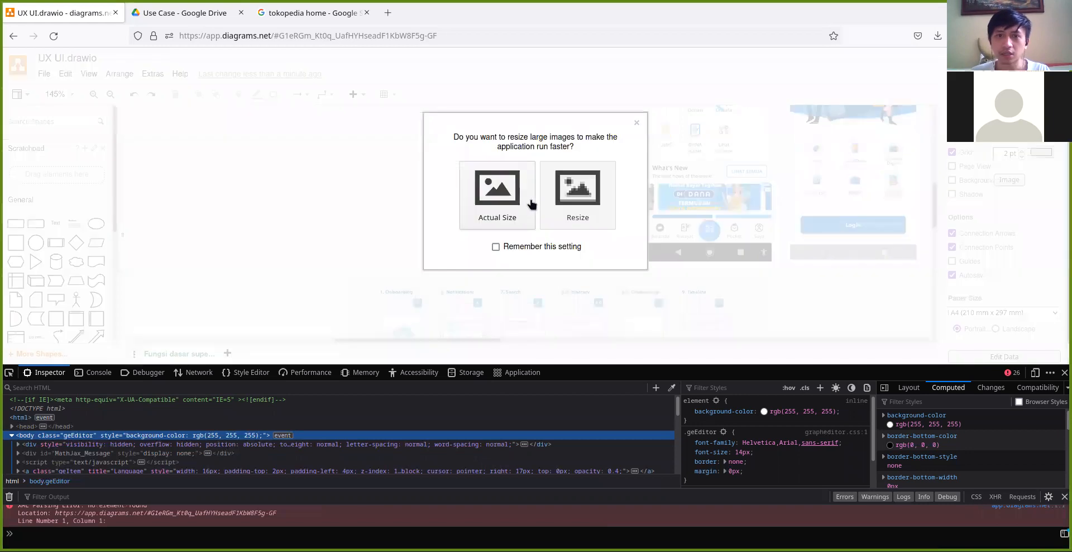
left_click(561, 197)
left_click_drag(546, 235, 413, 173)
scroll(541, 197, "up", 2)
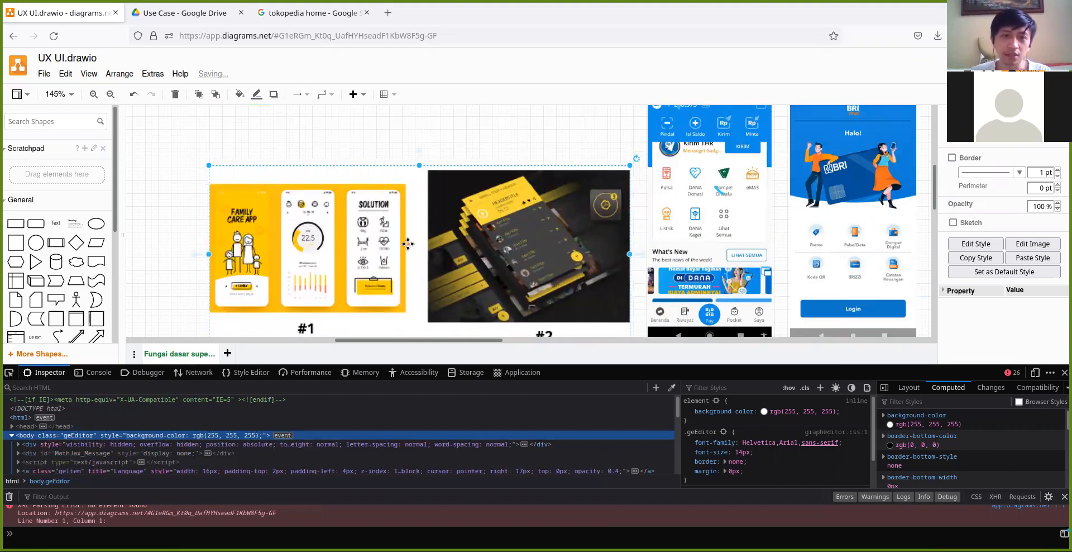
key("ctrl+z")
key("ctrl+z")
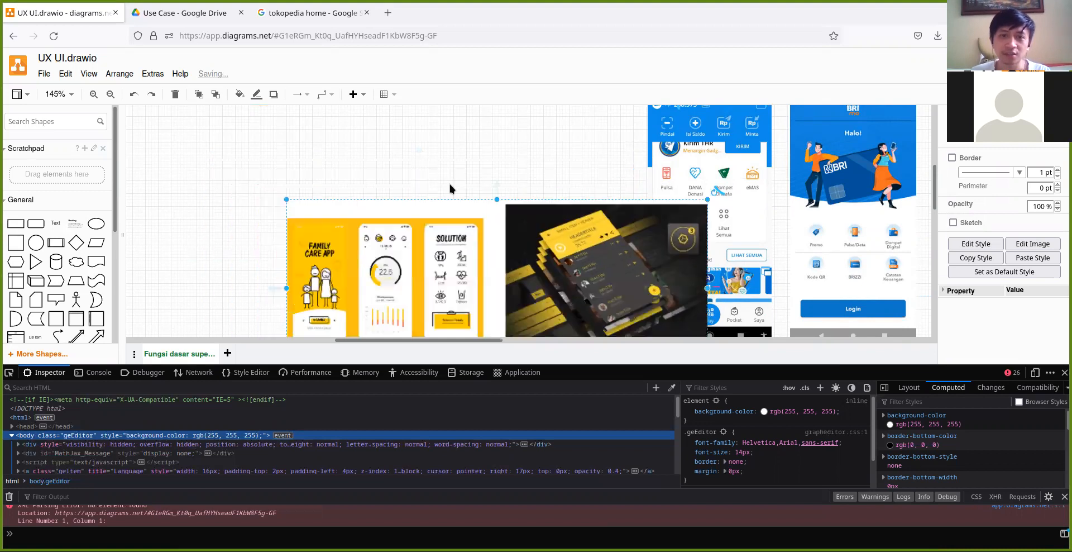
Paste the app design image again at Actual Size, shrink it and place it beside the DANA reference screenshot.
key("ctrl+v")
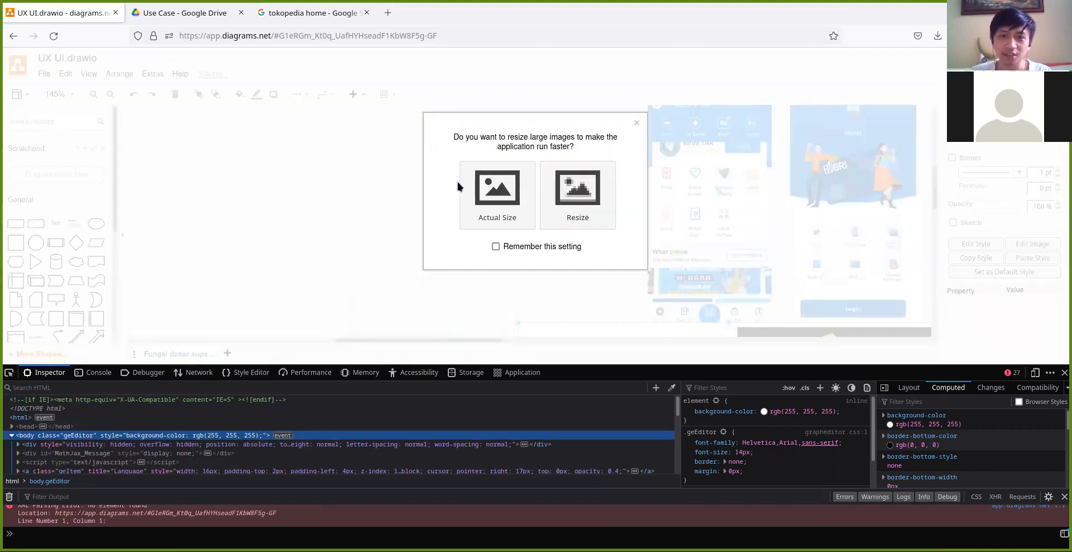
left_click(497, 191)
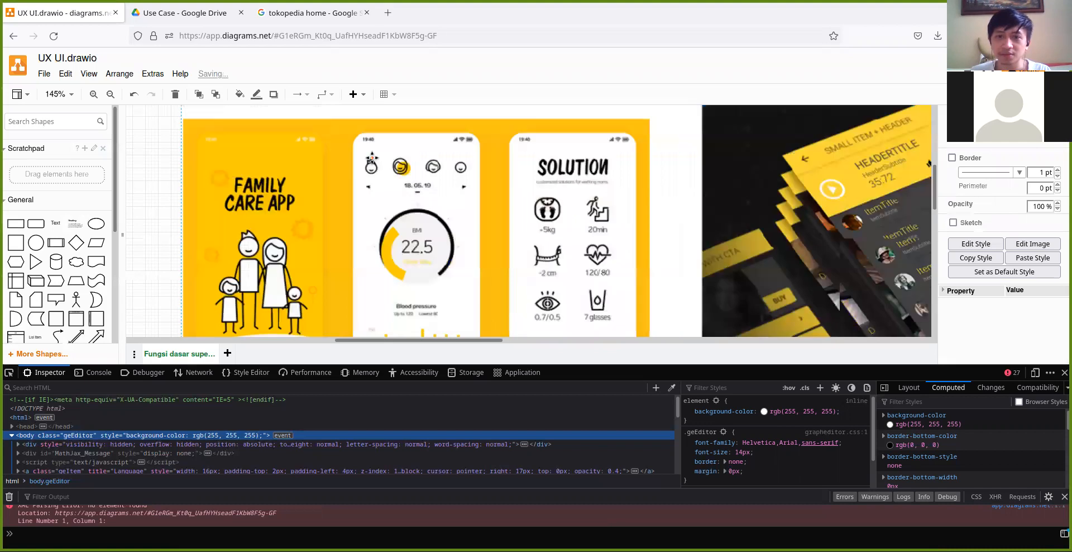
scroll(413, 178, "right", 2)
scroll(413, 178, "down", 1)
scroll(469, 184, "down", 2)
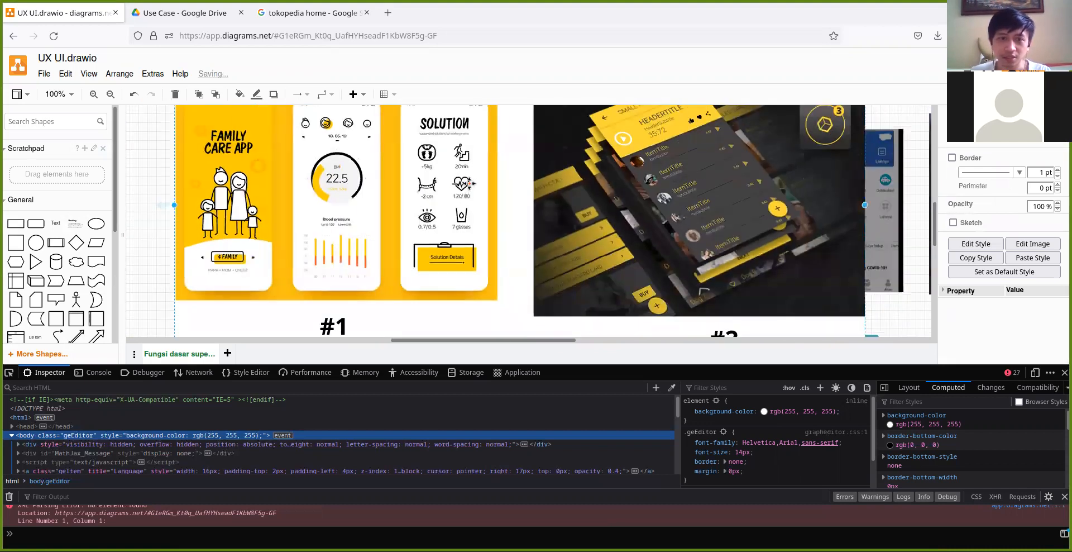
scroll(473, 184, "down", 2)
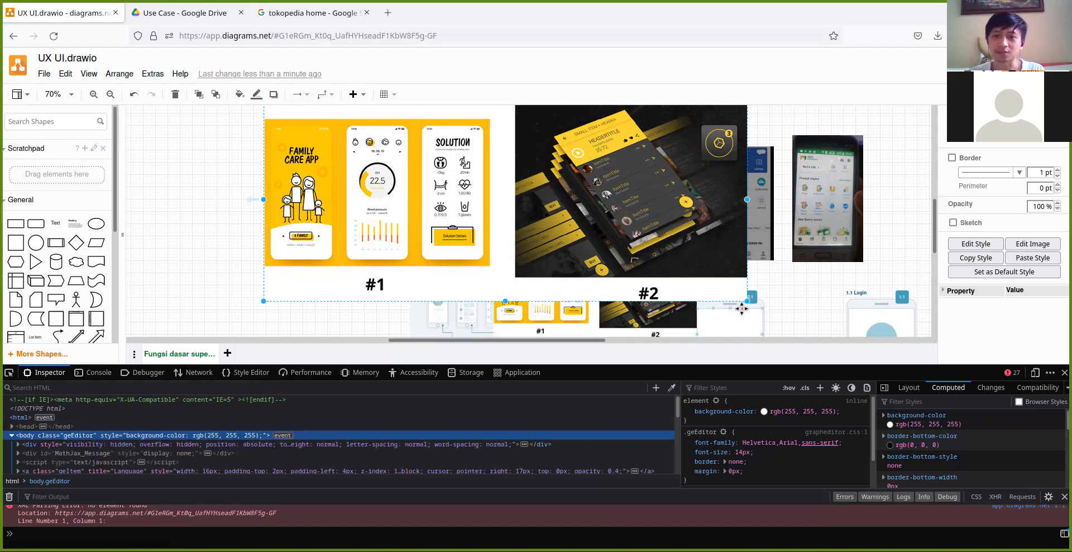
left_click_drag(745, 298, 525, 220)
left_click_drag(474, 195, 494, 185)
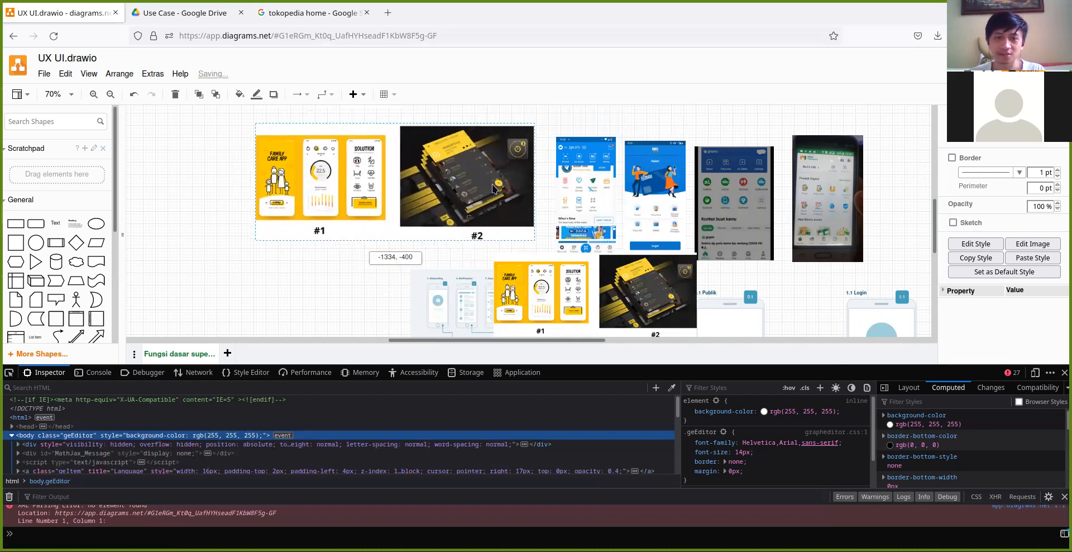
Delete the smaller copy of the app design image overlapping the wireframe reference and 0.1 Publik.
left_click(762, 266)
left_click(657, 285)
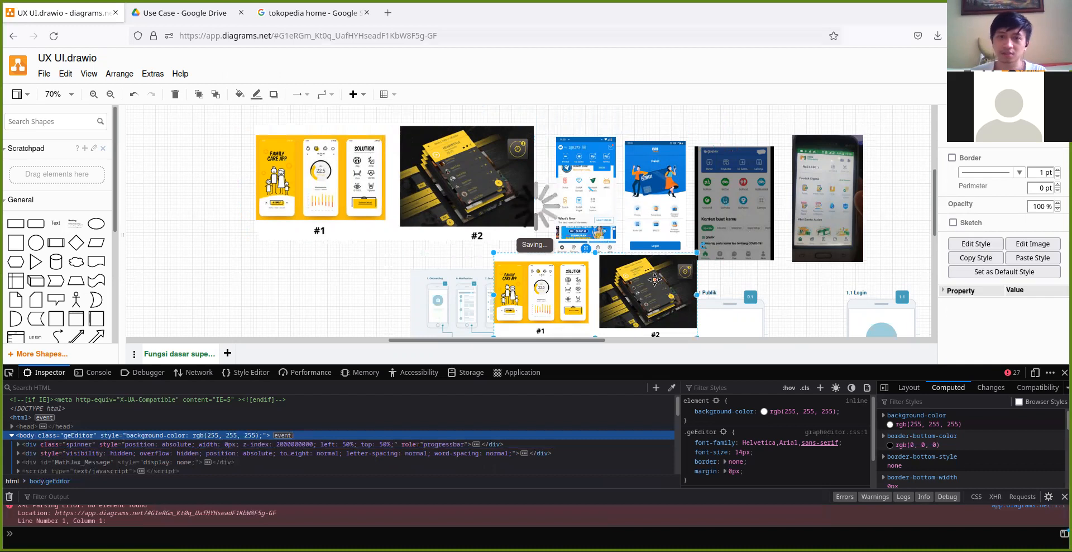
key("Delete")
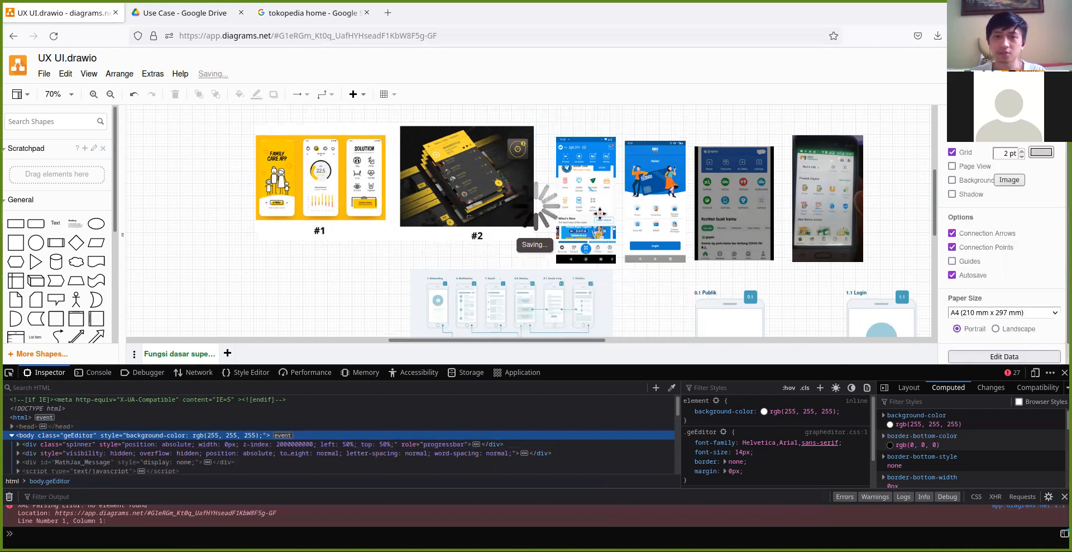
Delete the remaining app design image labelled #1 and #2 beside the reference app screenshots.
left_click_drag(571, 207, 470, 158)
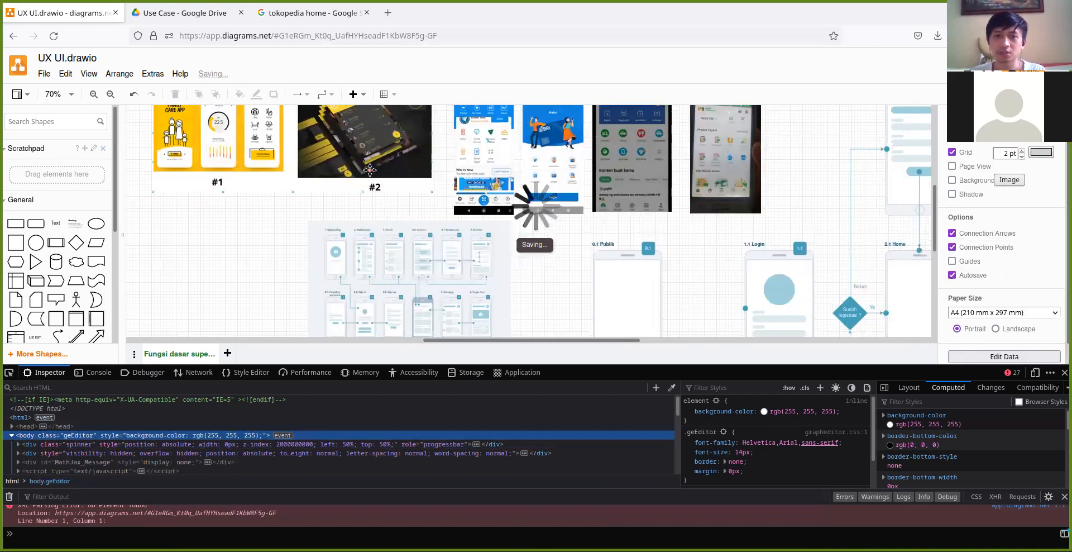
left_click(372, 162)
left_click_drag(551, 233, 361, 206)
left_click(353, 219)
left_click(408, 243)
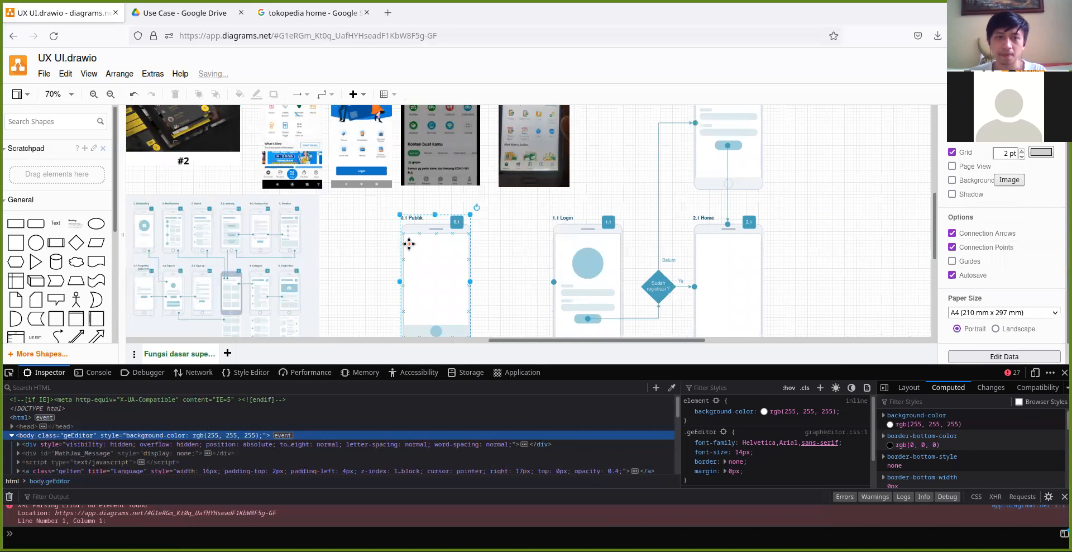
left_click_drag(347, 218, 467, 299)
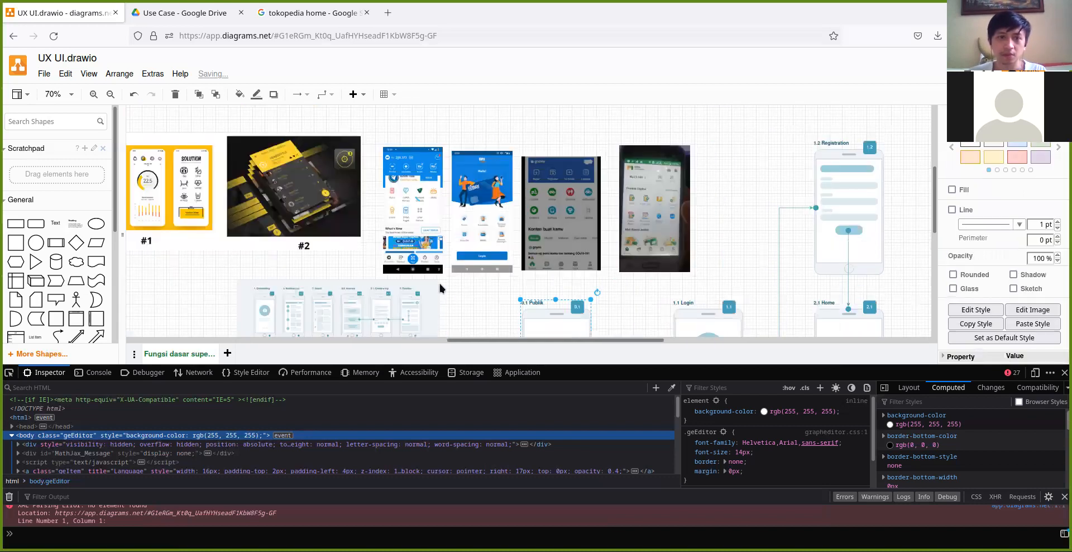
left_click(282, 217)
key("Delete")
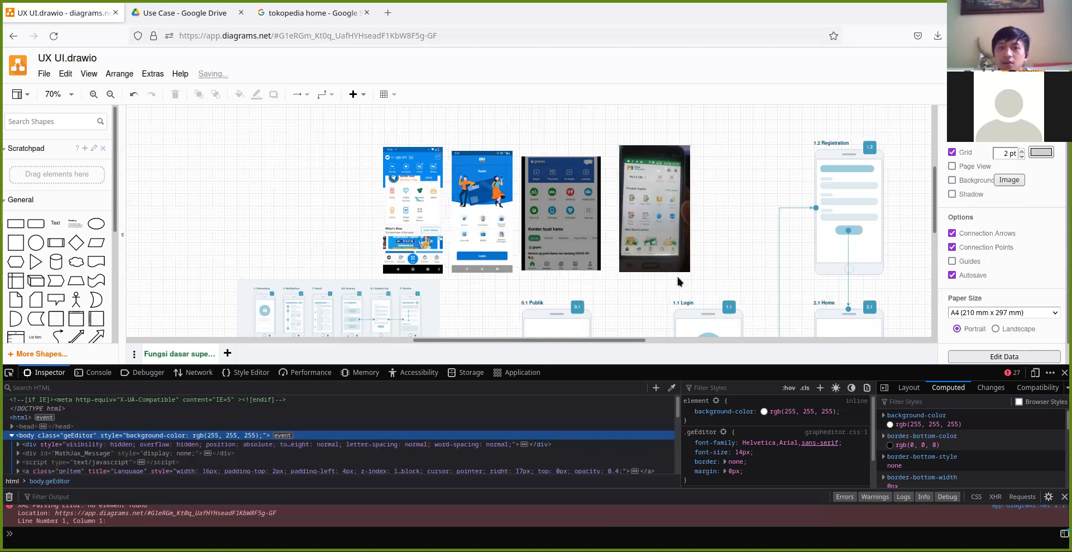
left_click_drag(659, 288, 566, 166)
scroll(400, 228, "up", 1)
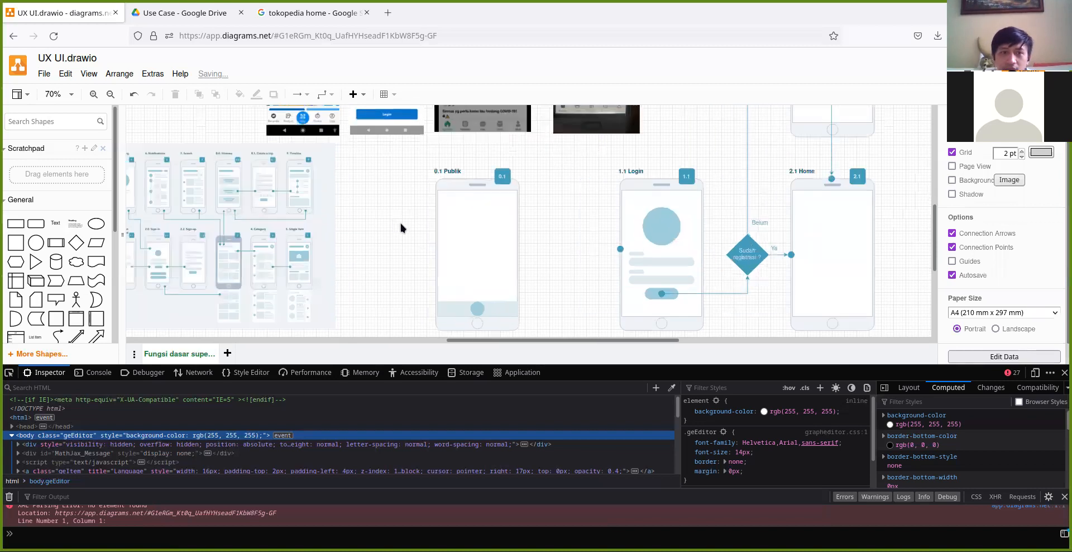
scroll(400, 223, "up", 1)
left_click_drag(397, 224, 518, 220)
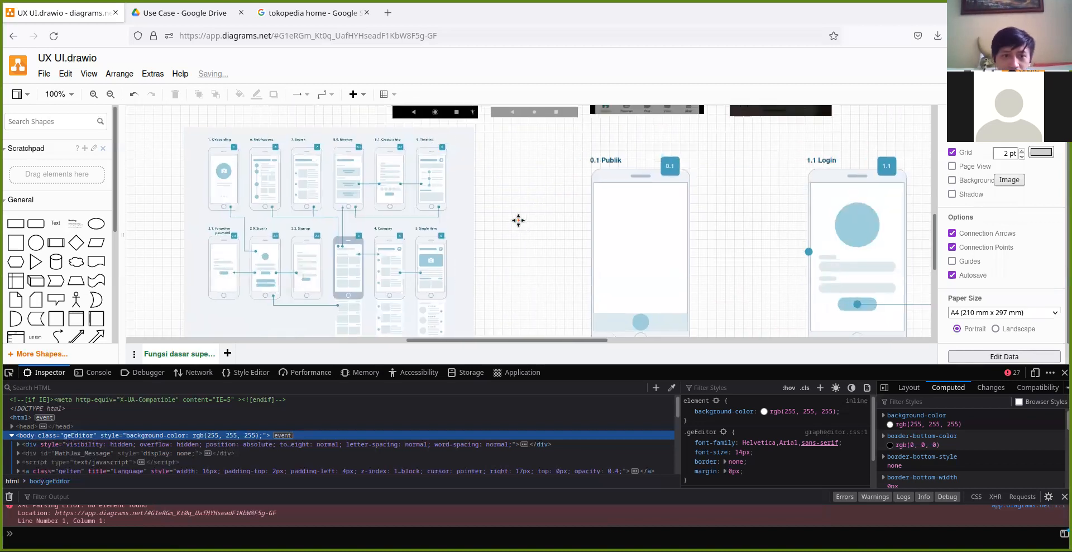
Duplicate the bottom navigation bar's circle and place the copy near the upper-left corner of the 0.1 Publik screen.
left_click_drag(472, 156, 317, 151)
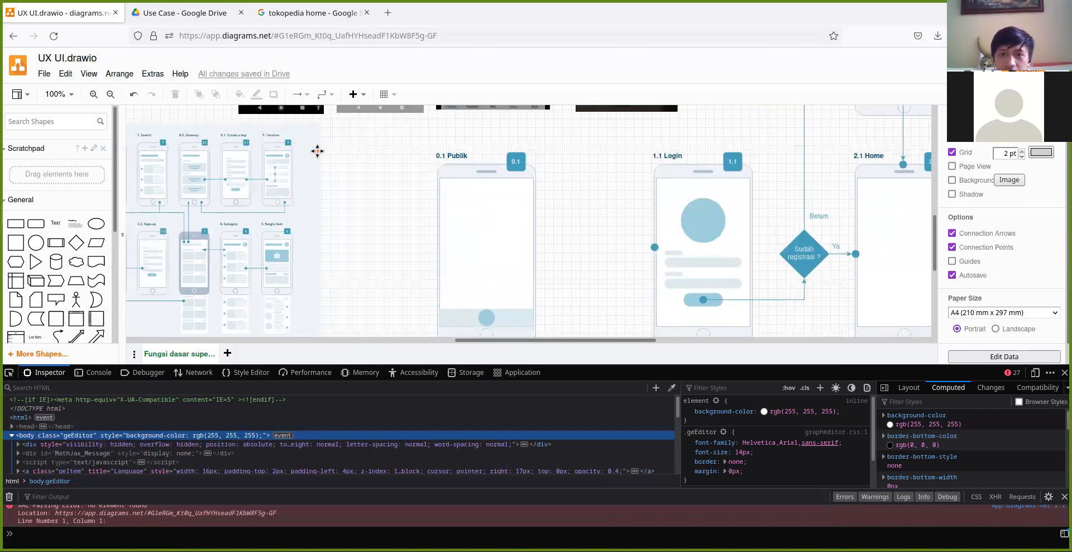
left_click(488, 316)
scroll(495, 293, "up", 2)
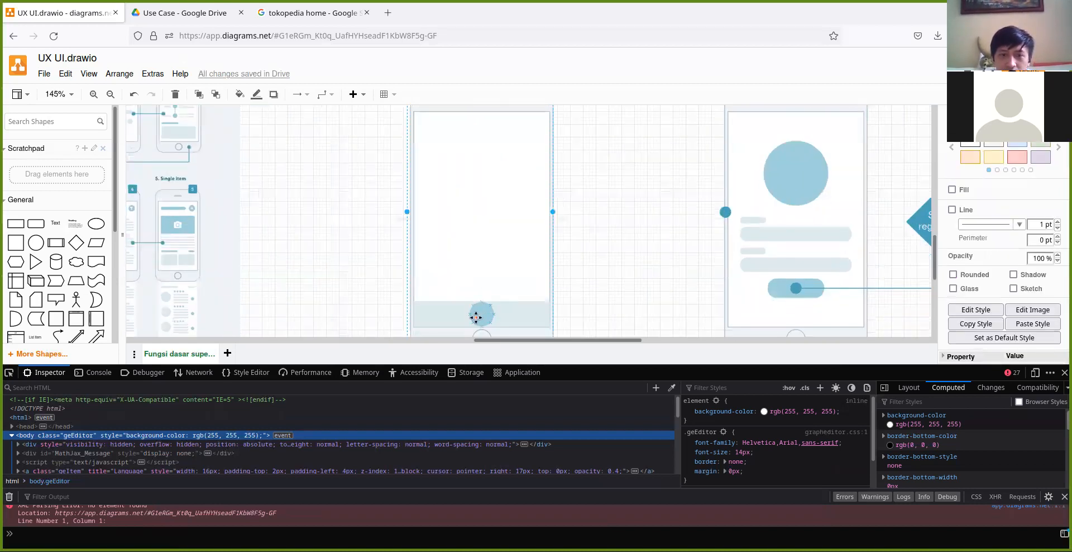
left_click(481, 319)
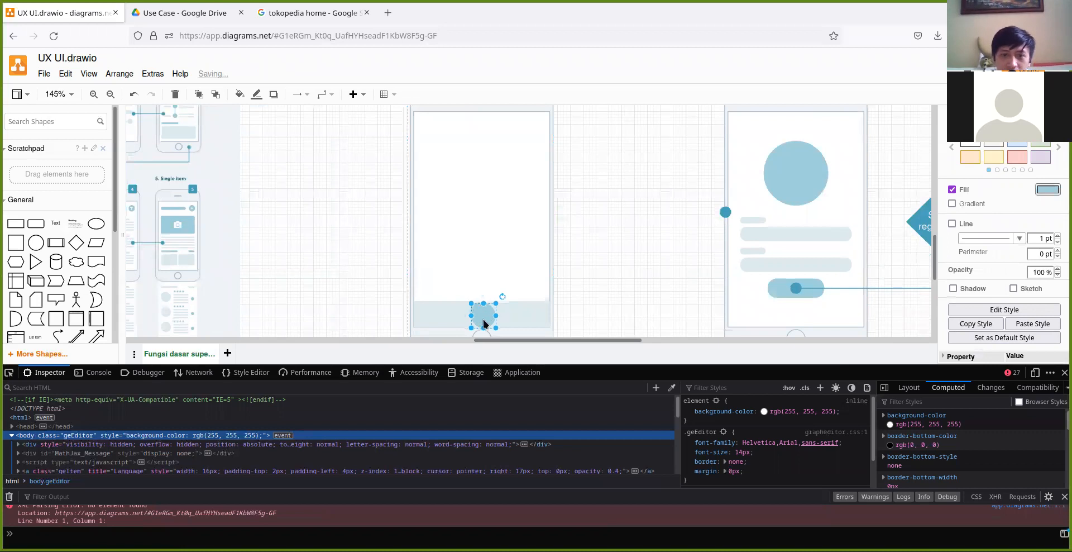
left_click_drag(476, 296, 435, 172)
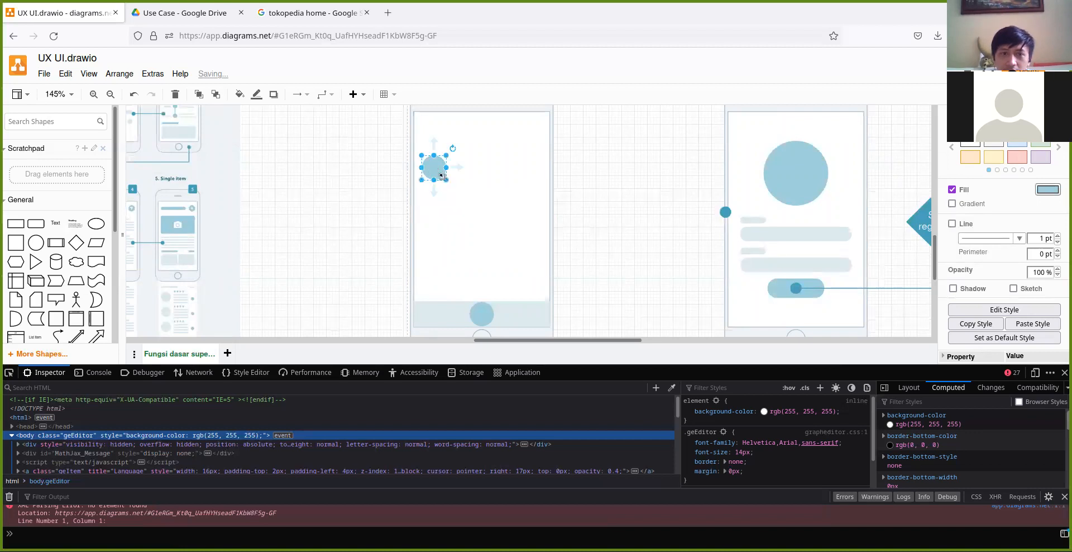
Examine the icon grid layouts in the reference app screenshots above the 0.1 Publik wireframe.
scroll(439, 184, "up", 6)
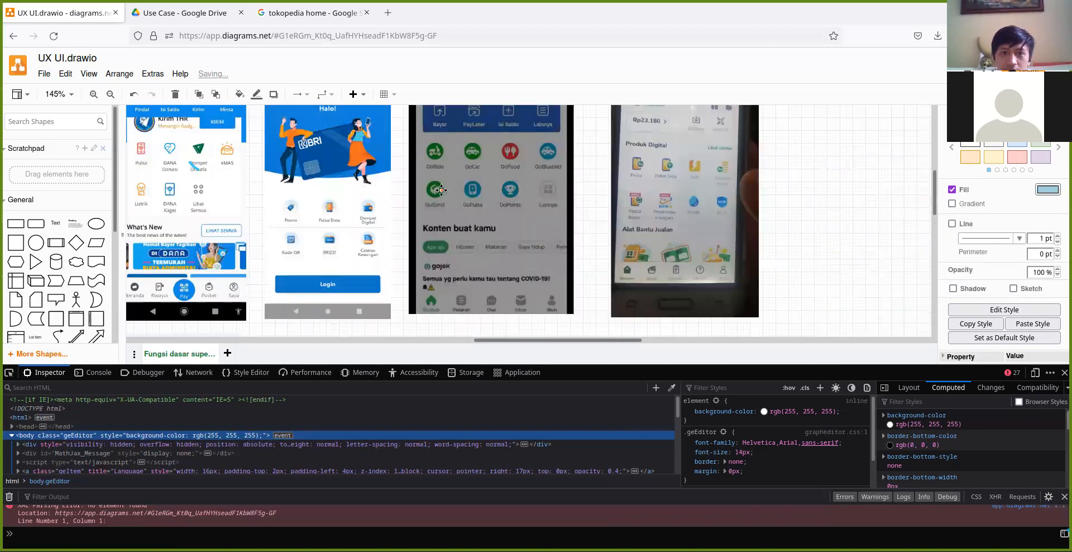
scroll(440, 190, "up", 1)
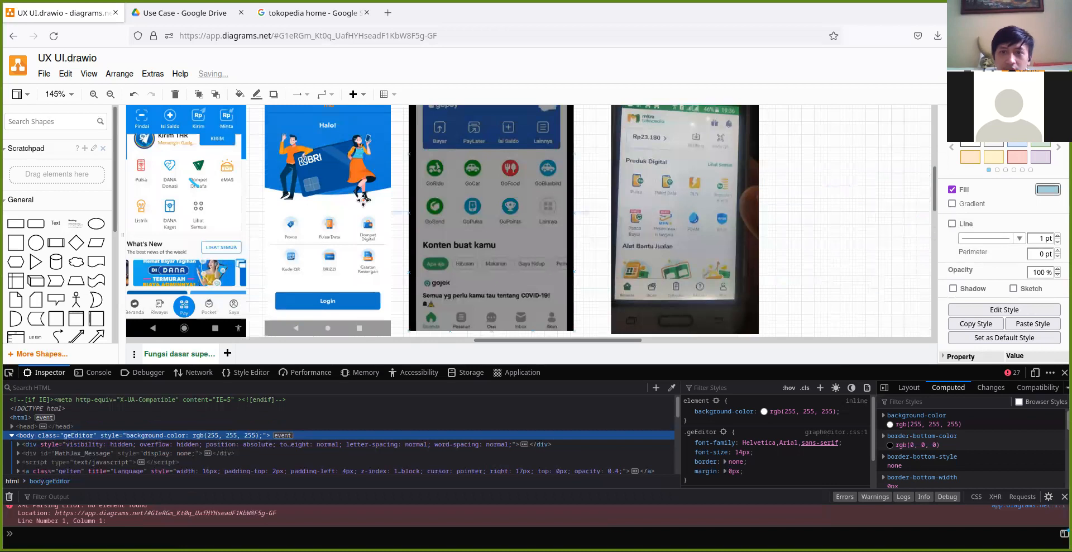
scroll(479, 235, "left", 5)
scroll(478, 235, "up", 2)
left_click_drag(514, 218, 437, 122)
scroll(550, 262, "down", 3)
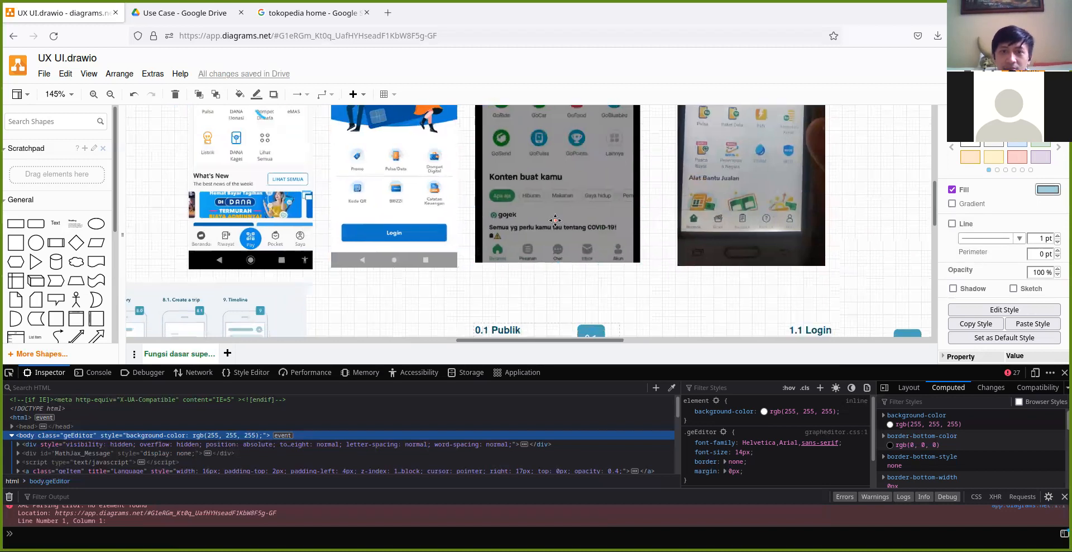
scroll(564, 246, "right", 1)
scroll(560, 229, "down", 3)
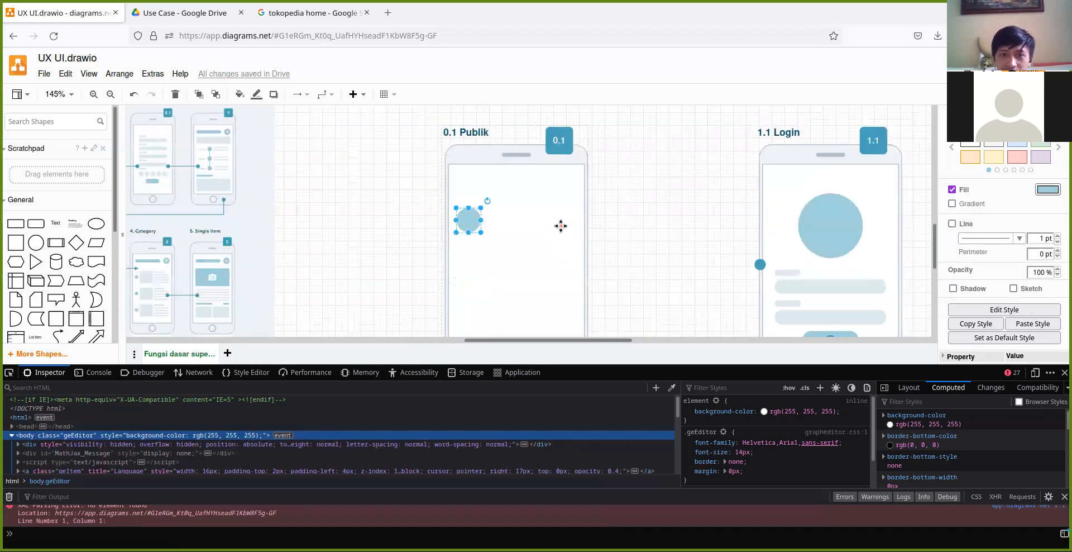
scroll(542, 201, "right", 1)
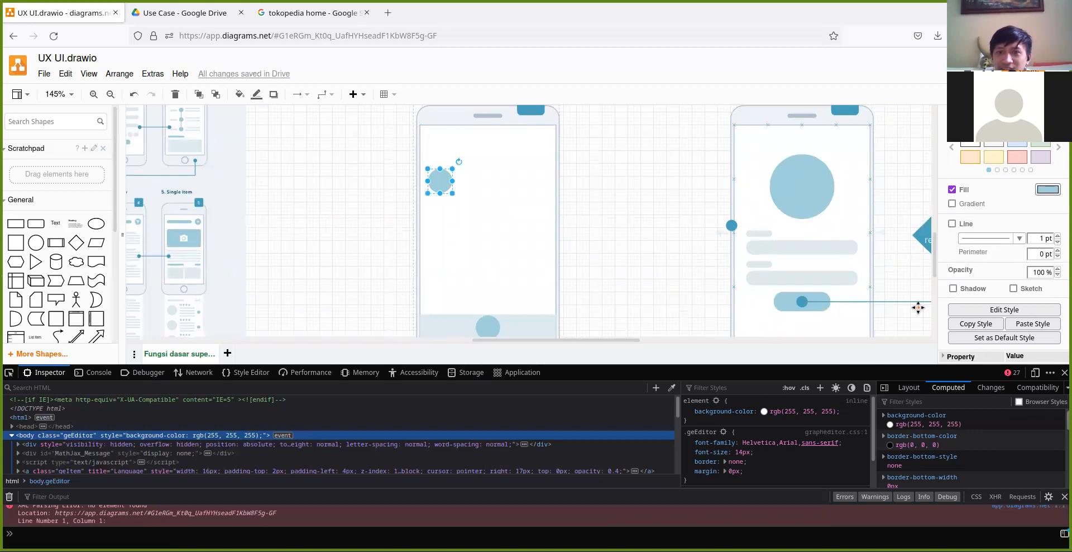
Set the copied circle's fill colour to DDEBEE.
left_click(1040, 191)
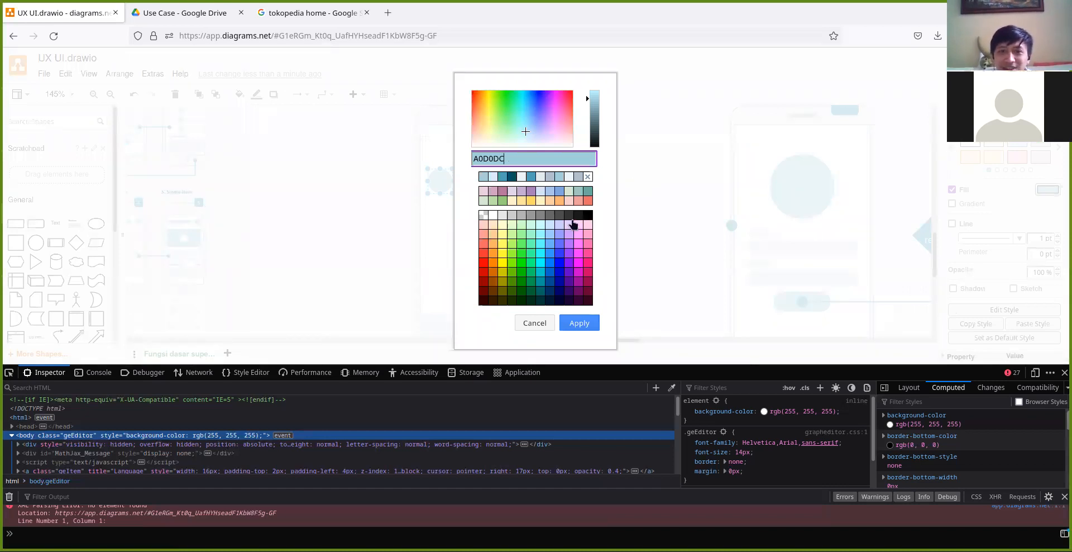
left_click(484, 179)
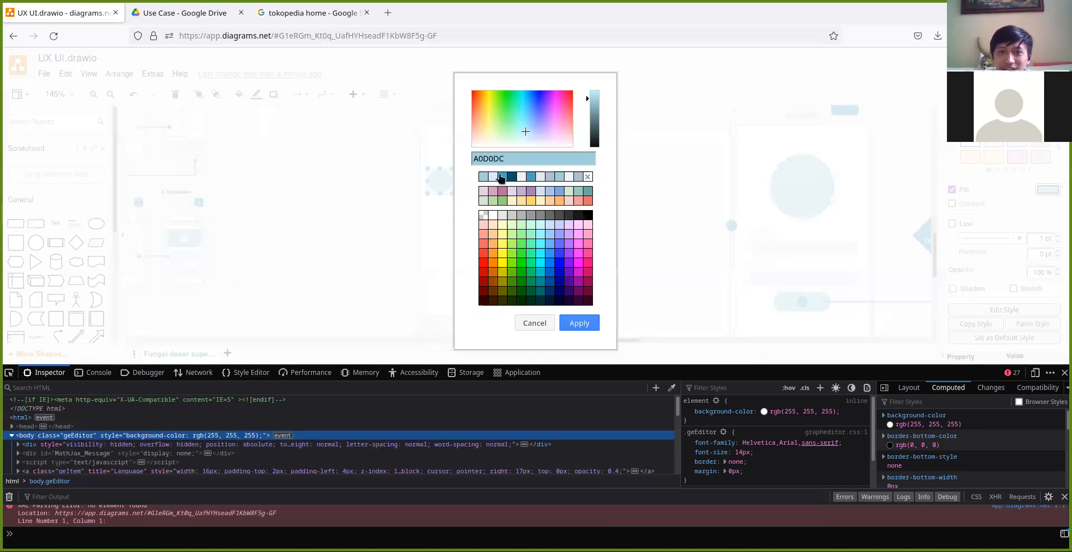
left_click(493, 179)
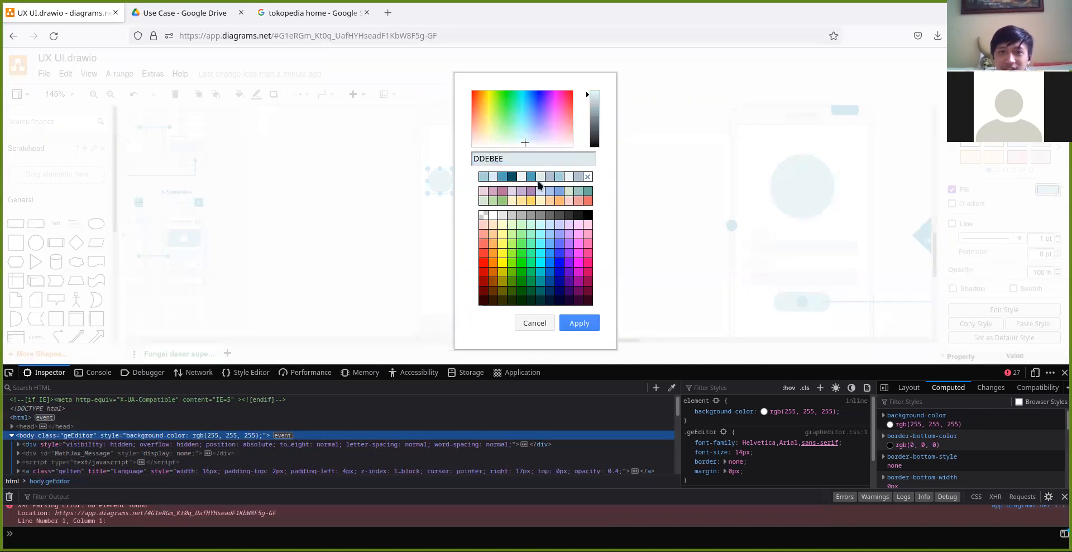
left_click(570, 329)
Duplicate the pale circle into a horizontal row of four across the 0.1 Publik screen.
left_click(462, 202)
left_click_drag(442, 182, 531, 186)
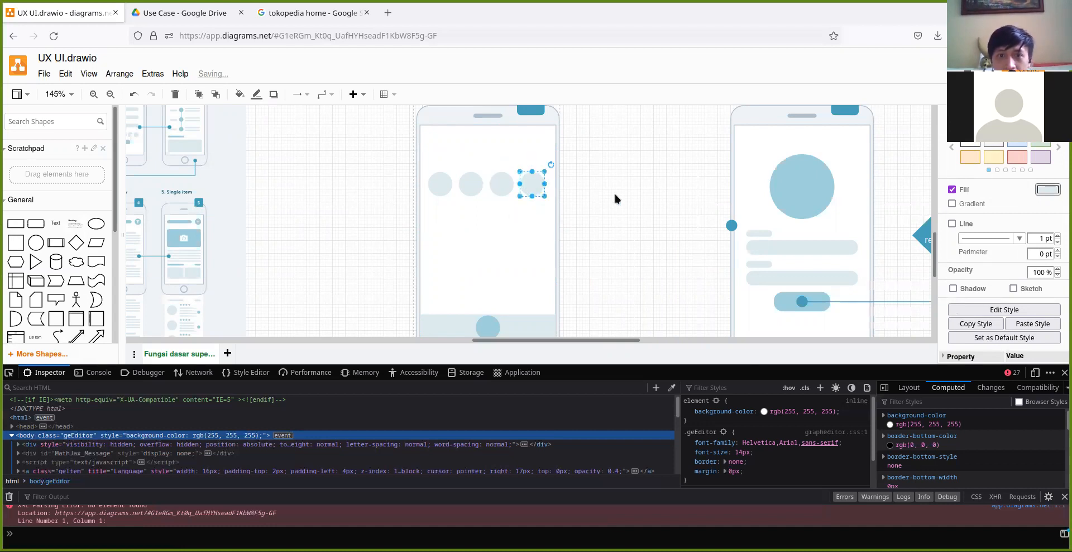
left_click(616, 199)
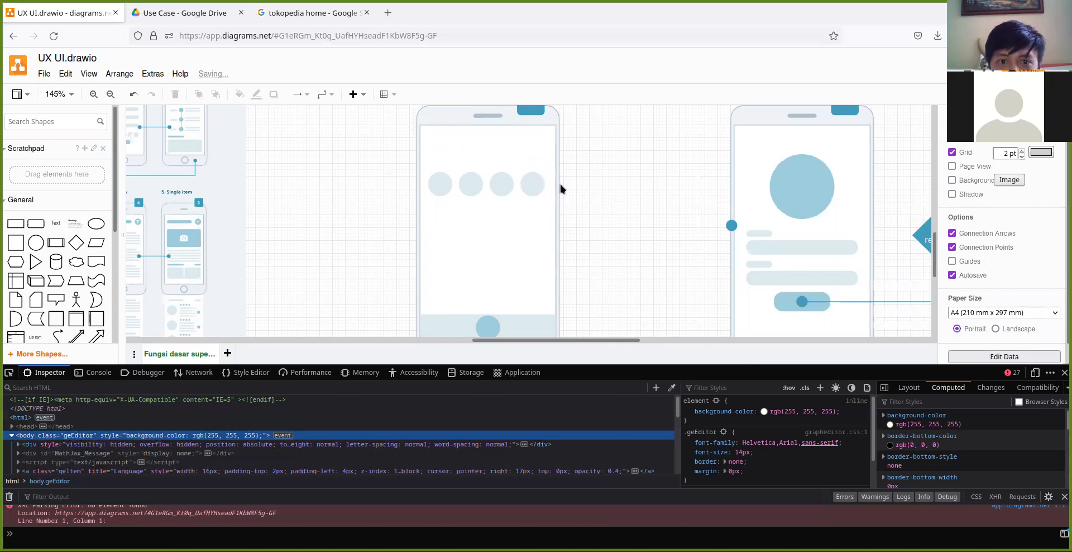
left_click(499, 188)
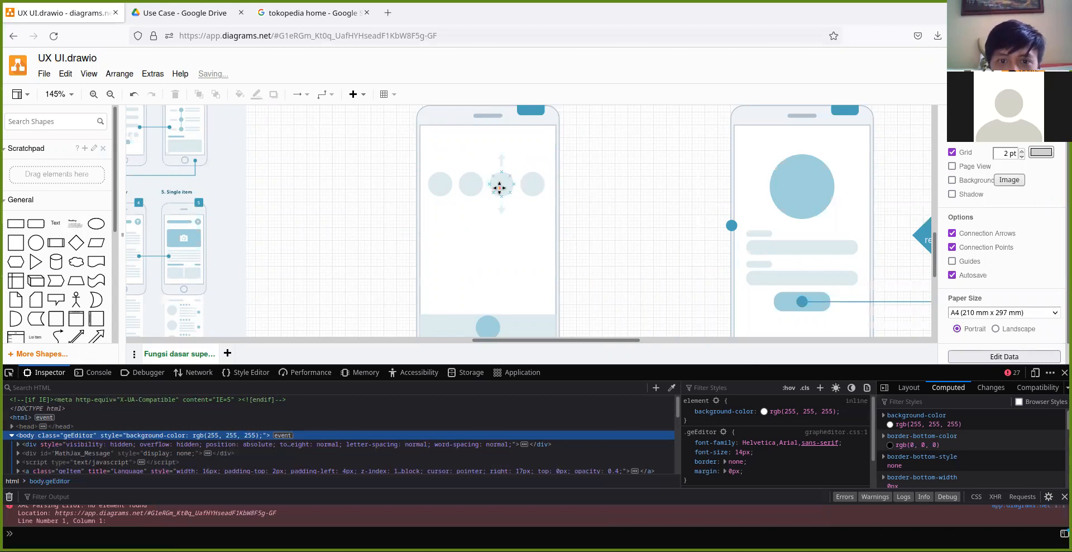
scroll(520, 217, "up", 3)
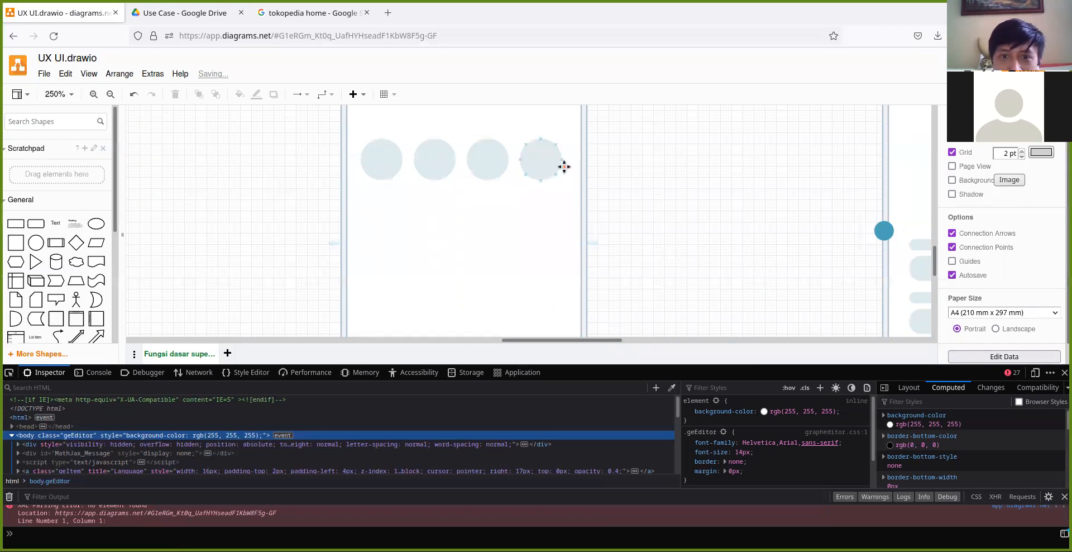
left_click(543, 162)
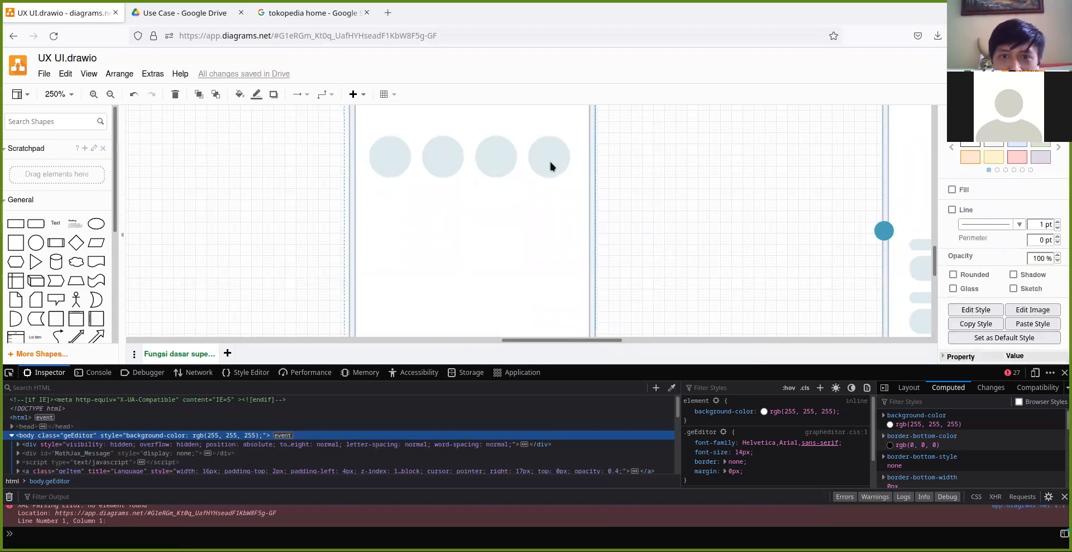
left_click(628, 169)
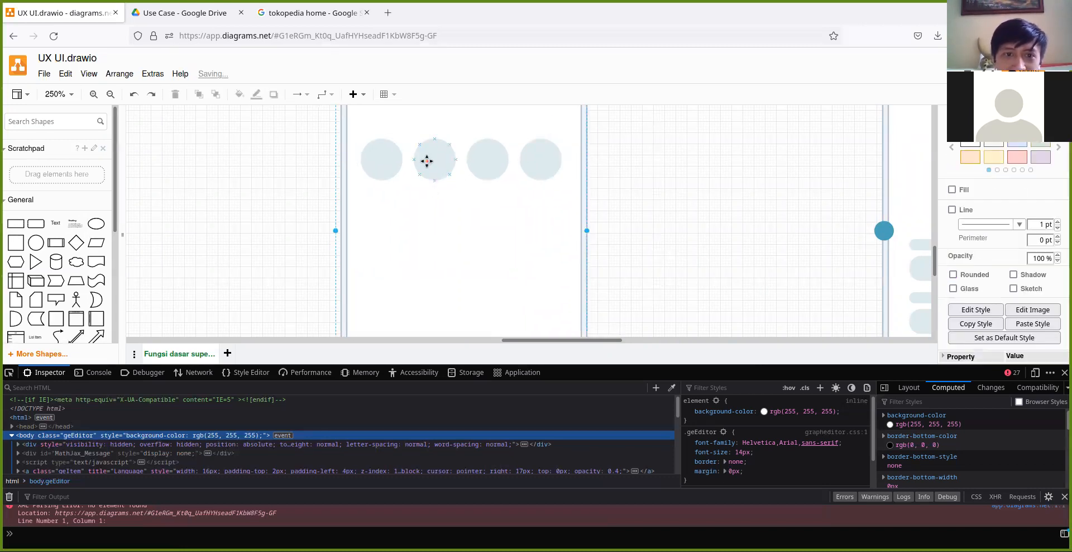
double_click(430, 160)
key("Escape")
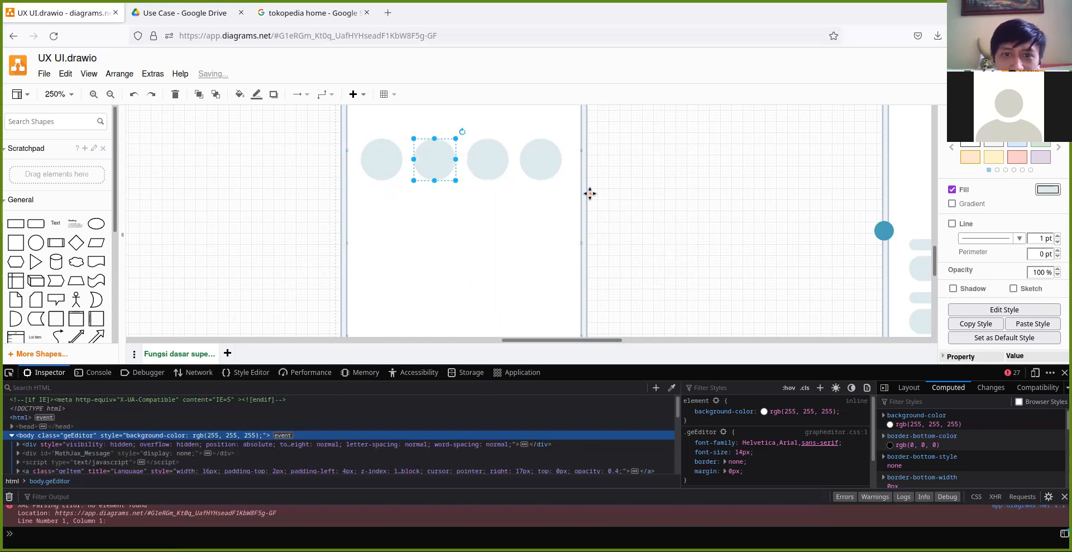
left_click(621, 200)
left_click(550, 168)
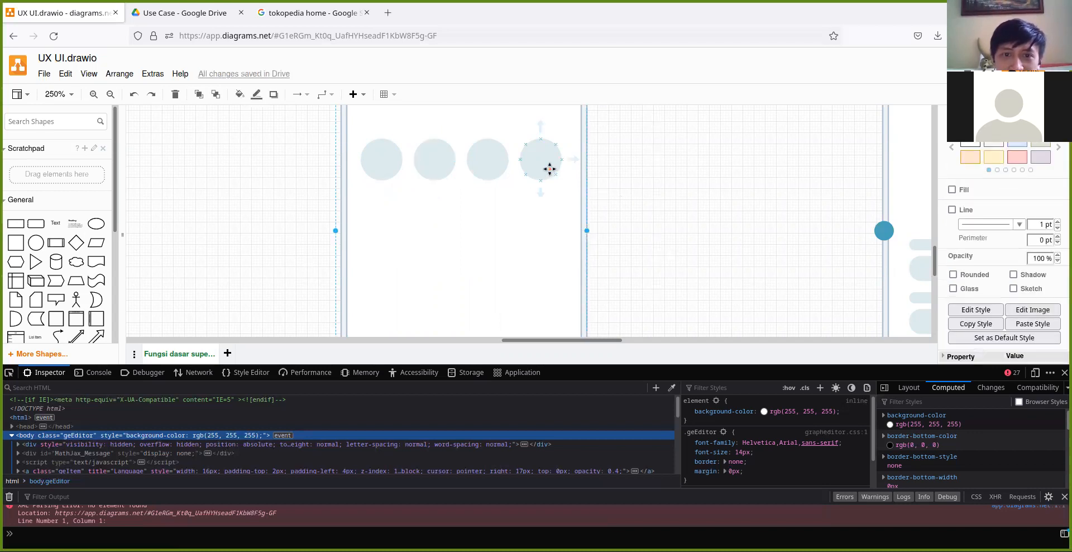
Nudge the fourth circle in the row left until it meets the third circle.
left_click(549, 165)
left_click(493, 159)
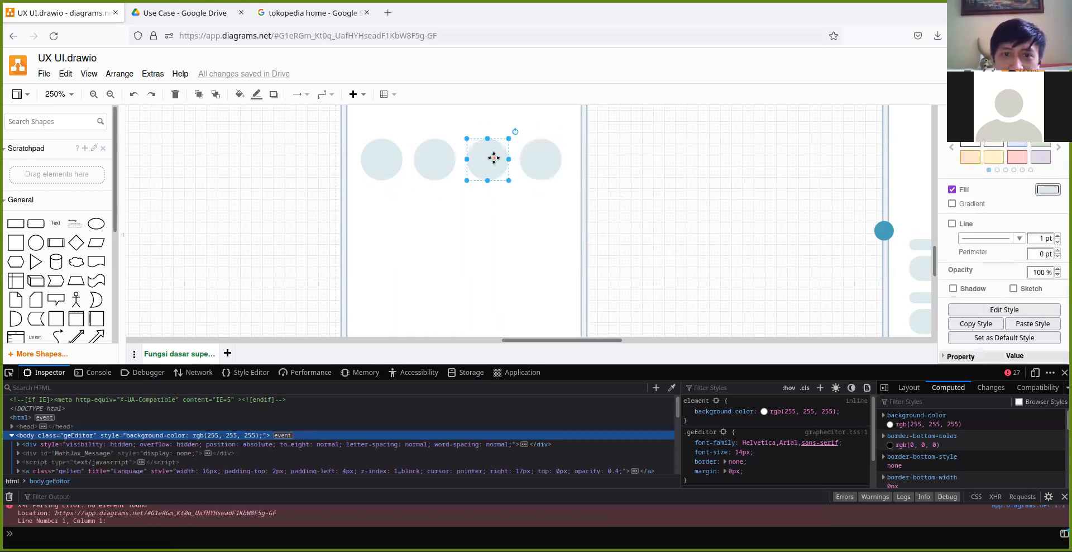
left_click(533, 160)
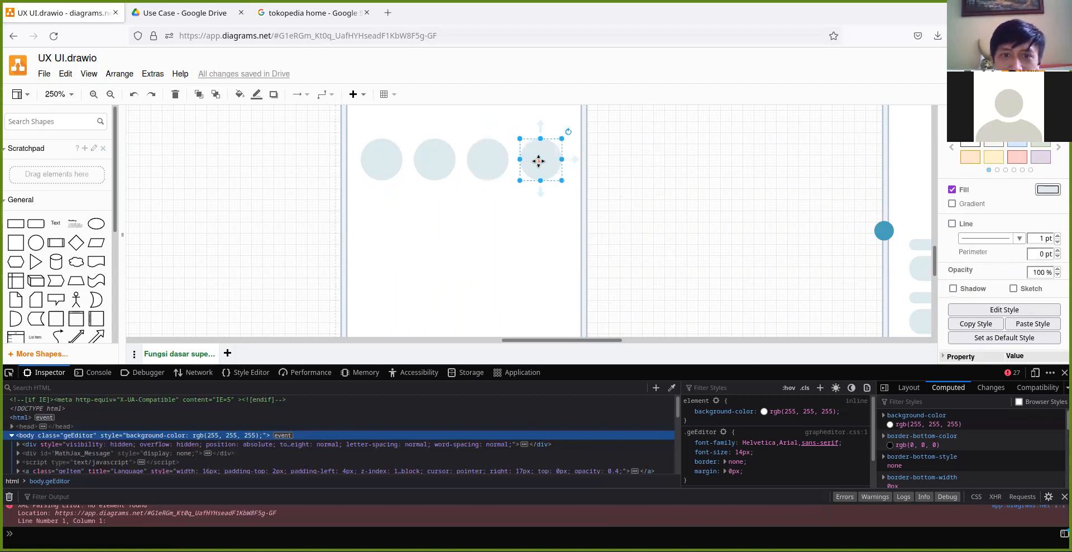
key("Left")
key("Left")
key("Left")
key("Left")
key("Left")
key("Left")
key("Left")
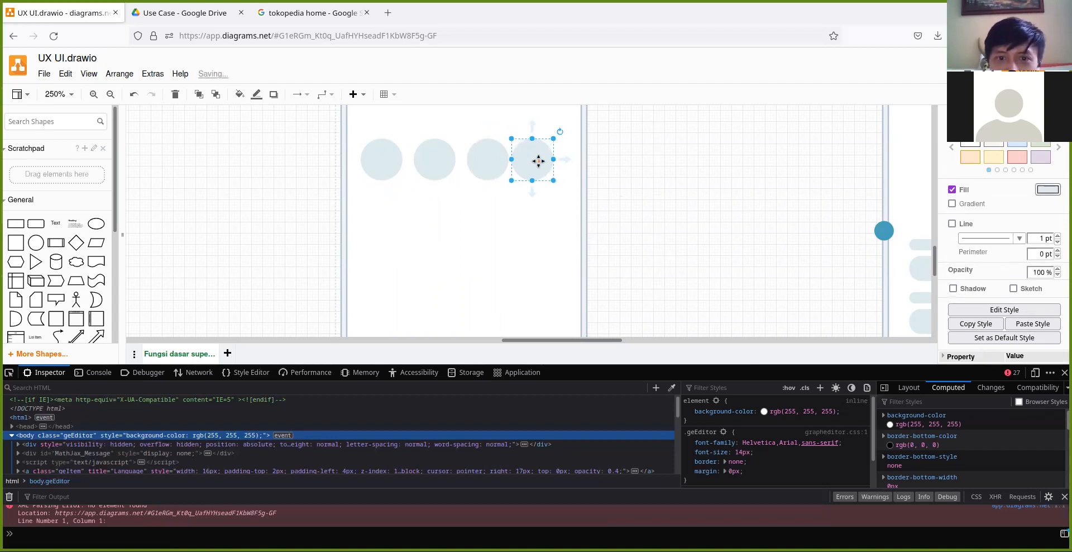
key("Left")
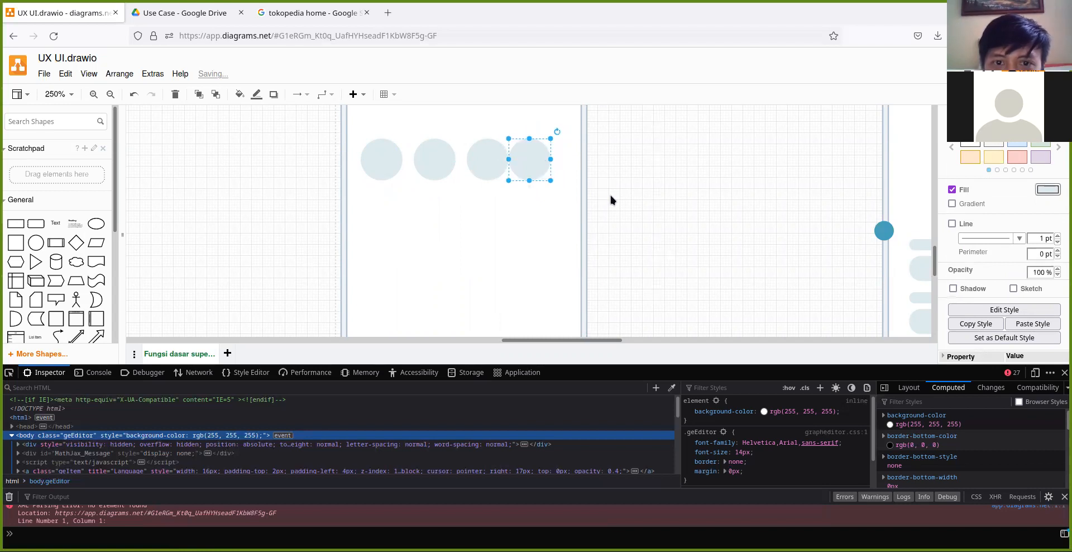
Nudge the fourth circle right to leave a gap beside the third circle.
left_click(536, 158)
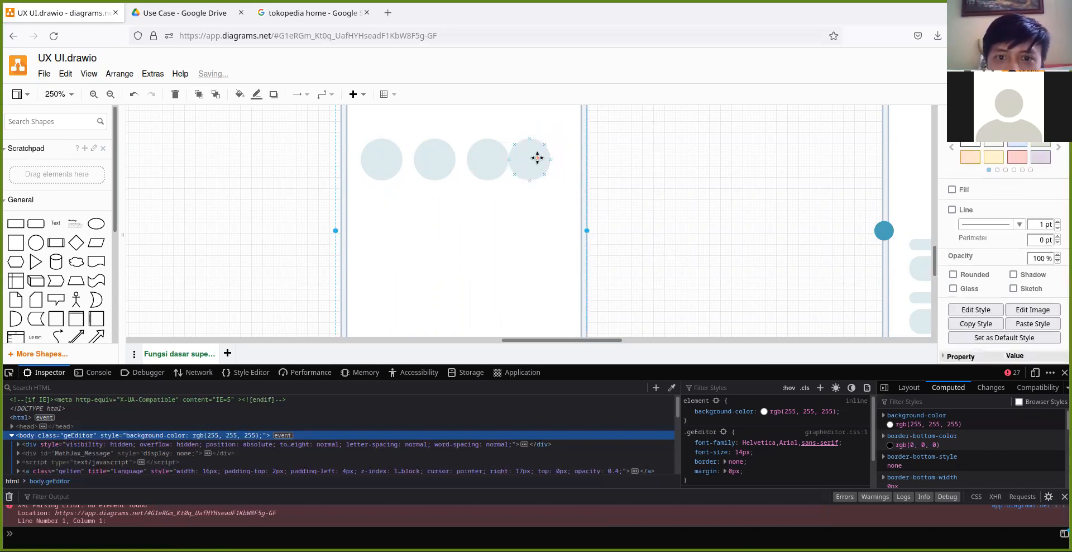
double_click(537, 158)
key("Escape")
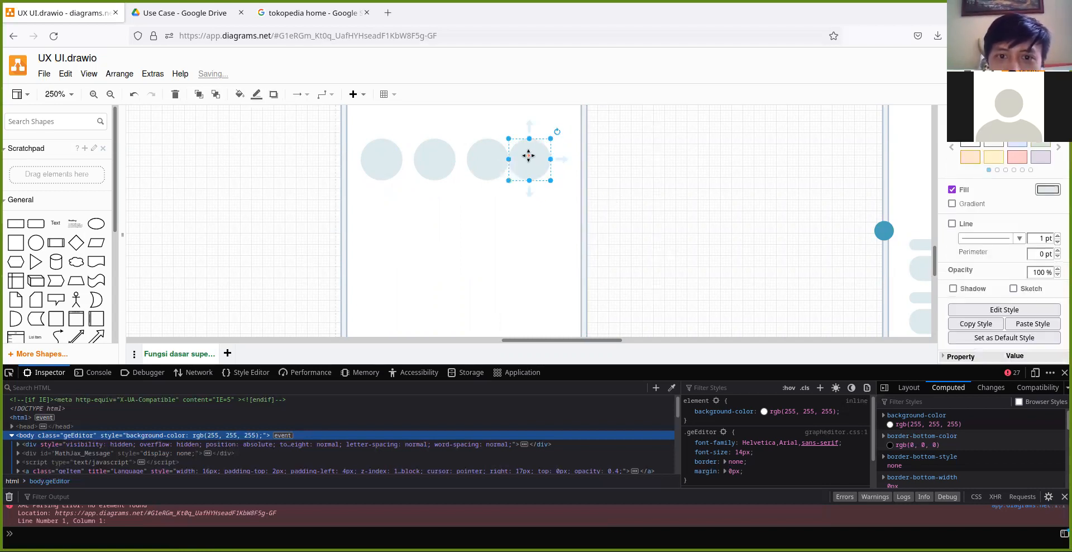
key("Right")
key("Right")
key("Right")
key("Right")
key("Right")
key("Right")
key("Right")
key("Right")
key("Right")
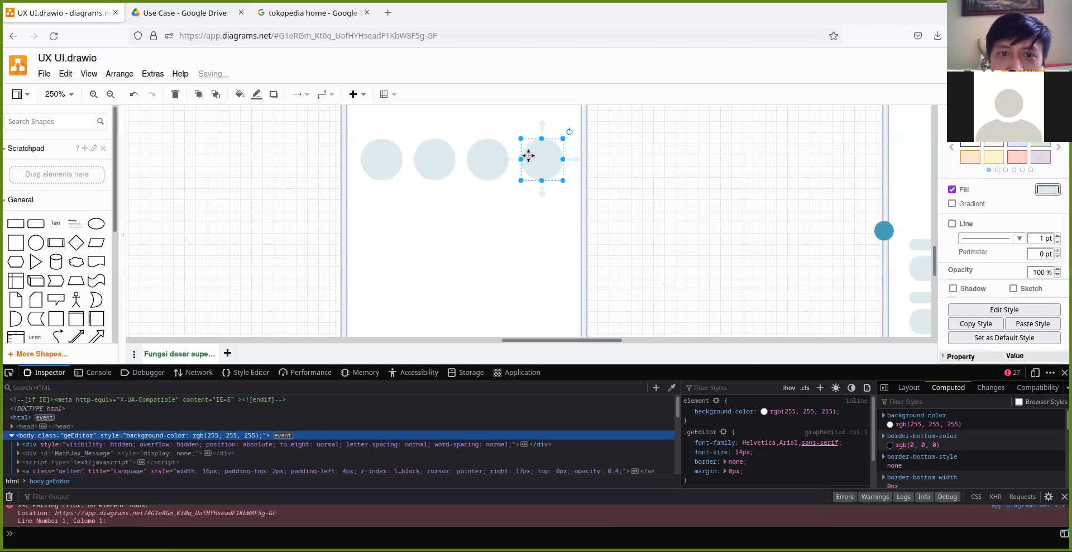
left_click(535, 183)
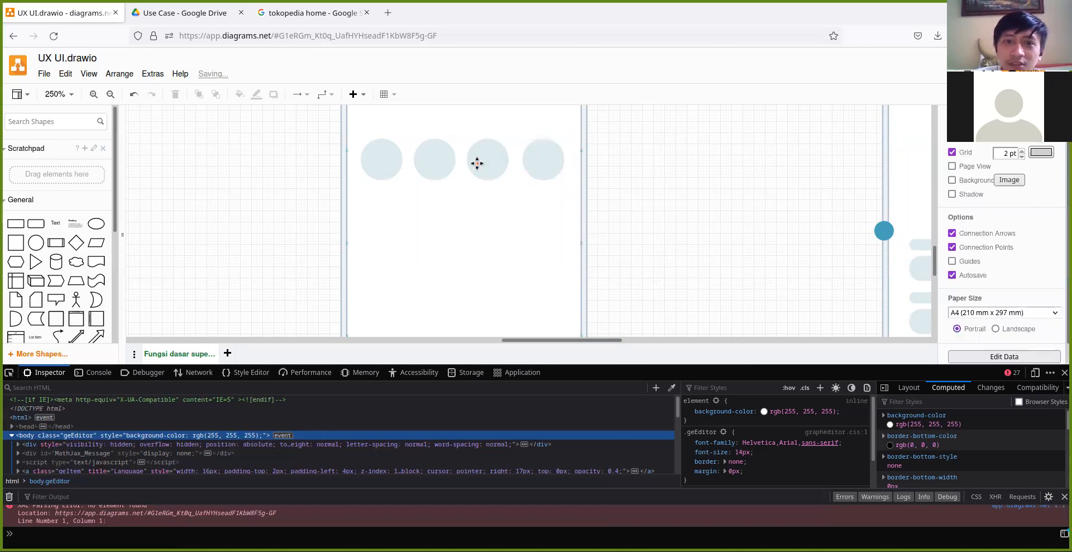
Nudge the second circle in the row right toward the third circle.
left_click(433, 160)
key("Right")
key("Right")
key("Right")
key("Right")
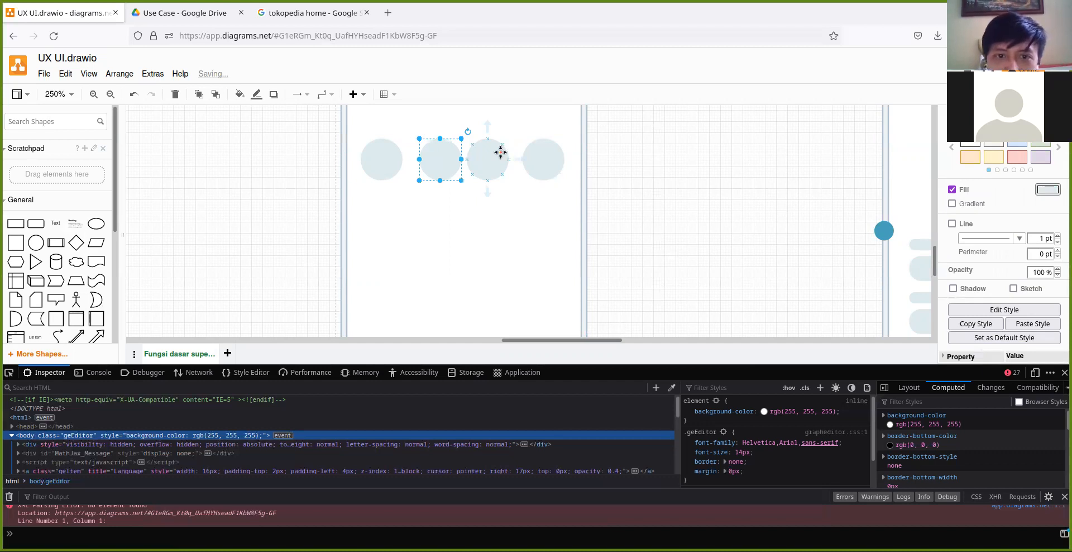
key("Right")
key("Right")
key("Right")
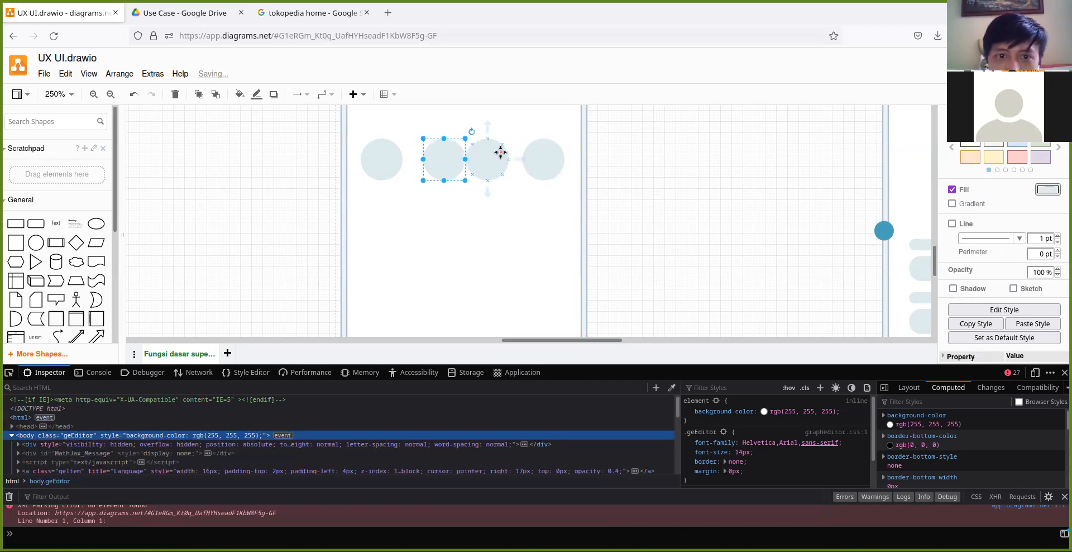
Nudge the second circle left toward the first circle, widening its gap to the third.
key("Left")
key("Left")
key("Left")
key("Left")
key("Left")
key("Left")
key("Left")
key("Left")
key("Left")
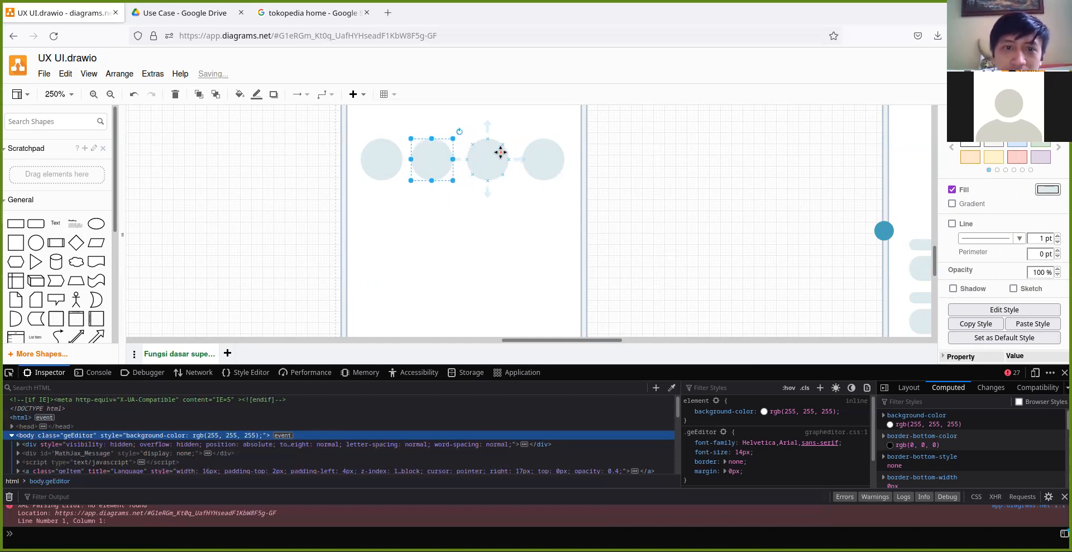
Nudge the first circle in the row right until it meets the second circle.
left_click(380, 161)
key("Right")
key("Right")
key("Right")
key("Right")
key("Right")
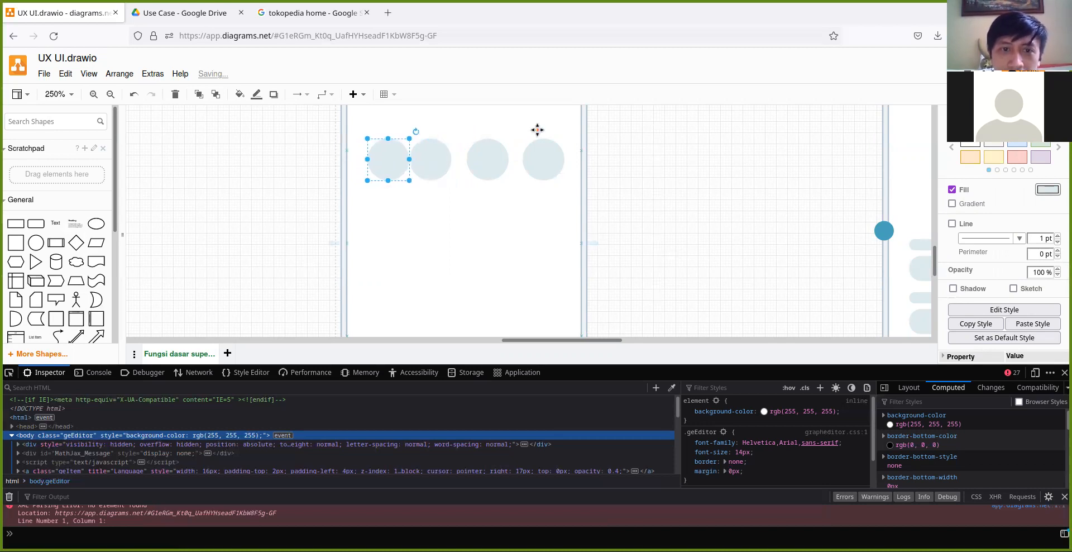
Nudge the first circle in the row left to open an even gap beside the second circle.
key("Left")
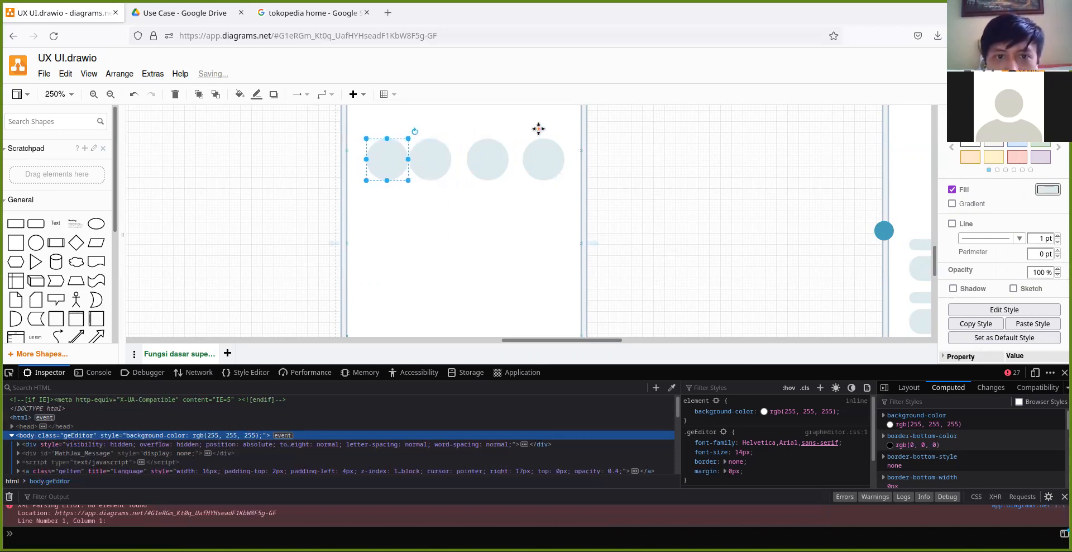
left_click(538, 129)
left_click(389, 155)
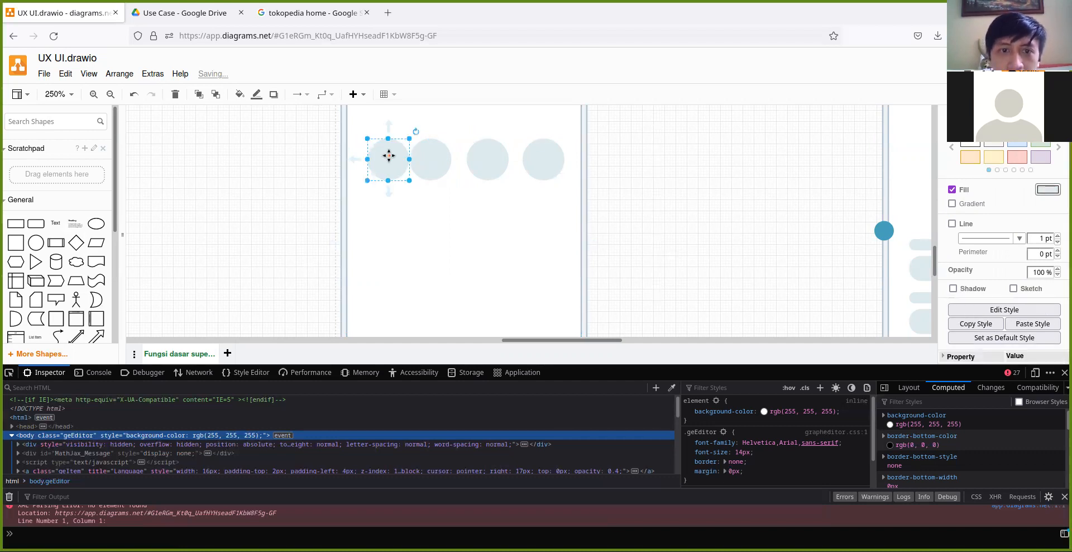
key("Left")
key("Left")
key("Left")
key("Left")
key("Left")
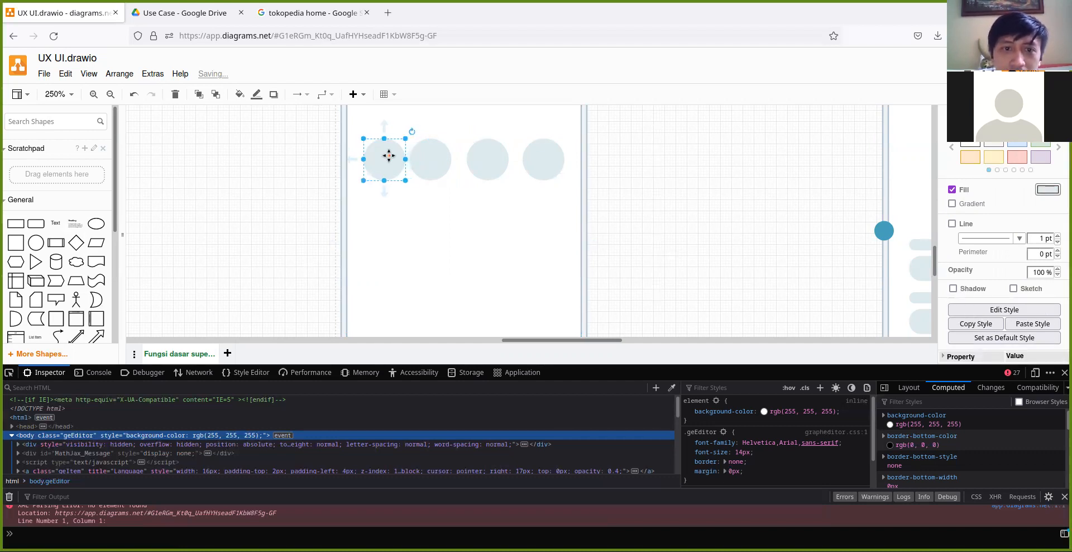
key("Left")
key("Left")
key("Left")
key("Left")
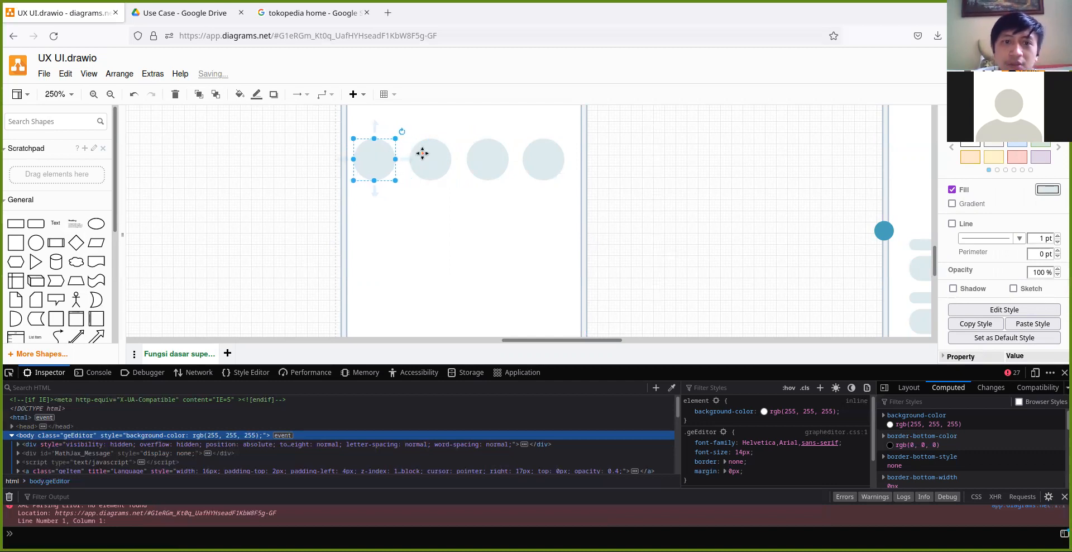
Group the four circles of the icon row into a single object.
left_click(425, 155, "shift")
left_click(488, 154, "shift")
left_click(536, 154, "shift")
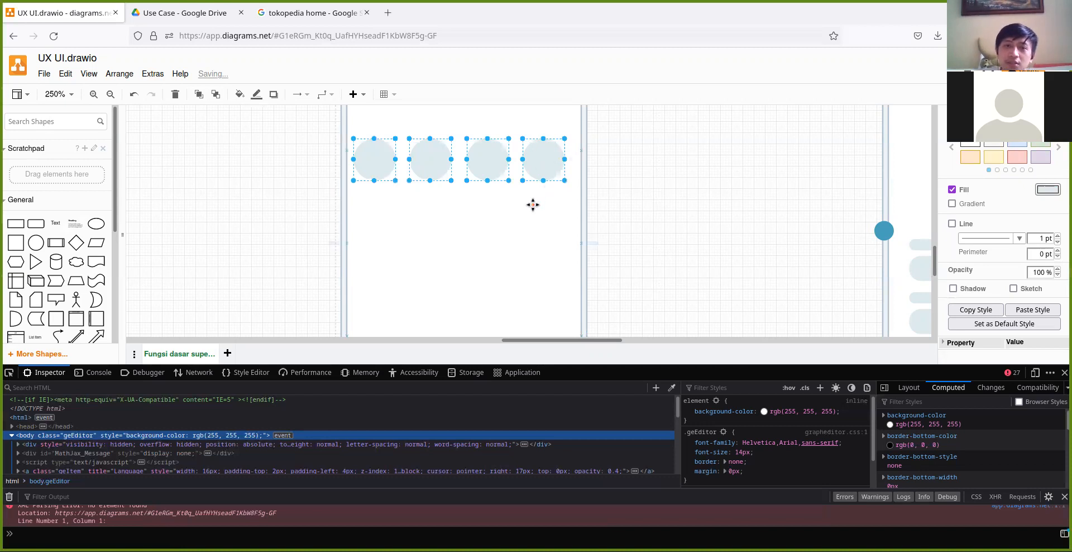
right_click(544, 159)
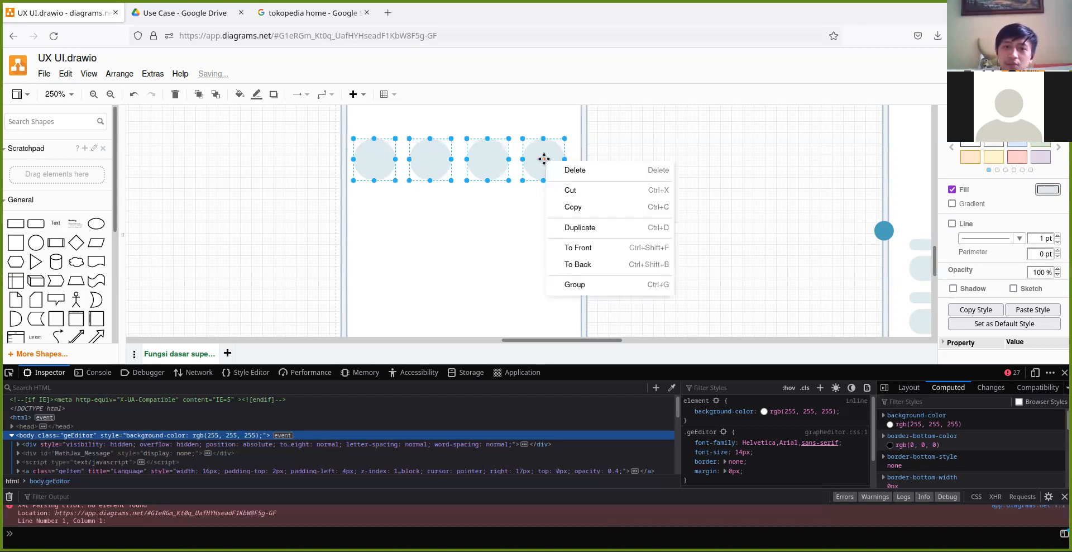
left_click(581, 253)
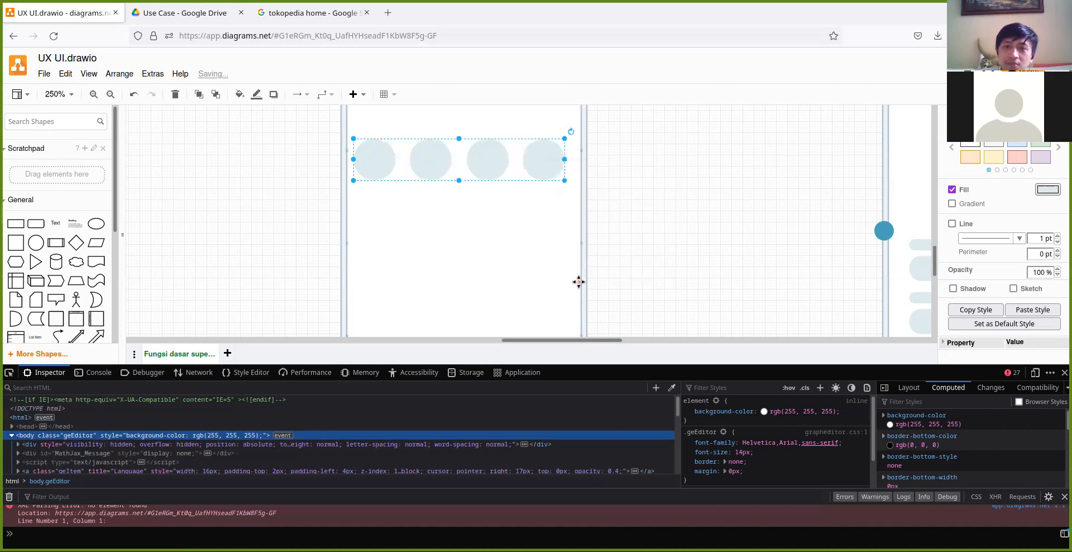
Center the circle group horizontally on the 0.1 Publik phone screen.
left_click(528, 232)
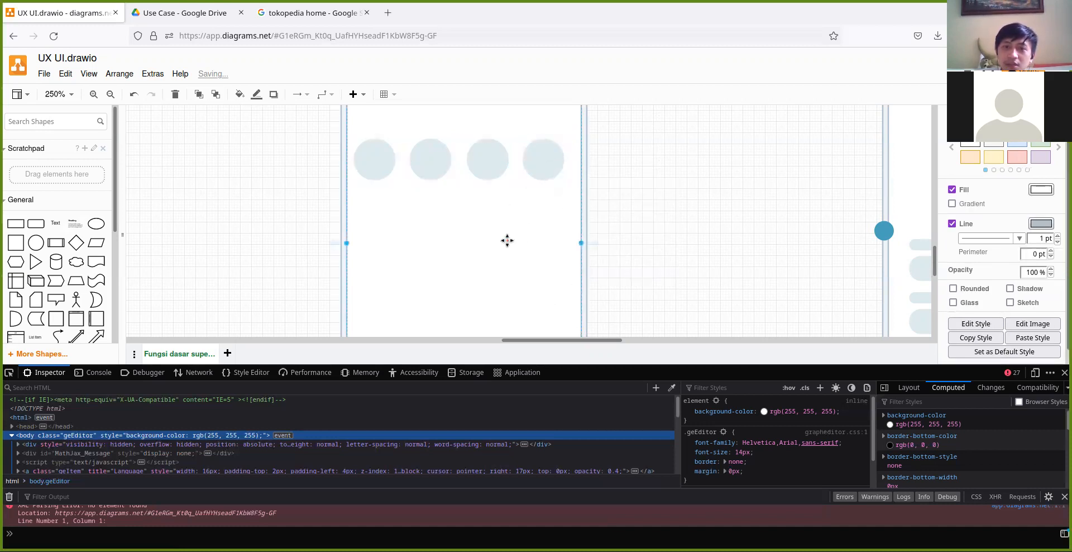
left_click(543, 170, "shift")
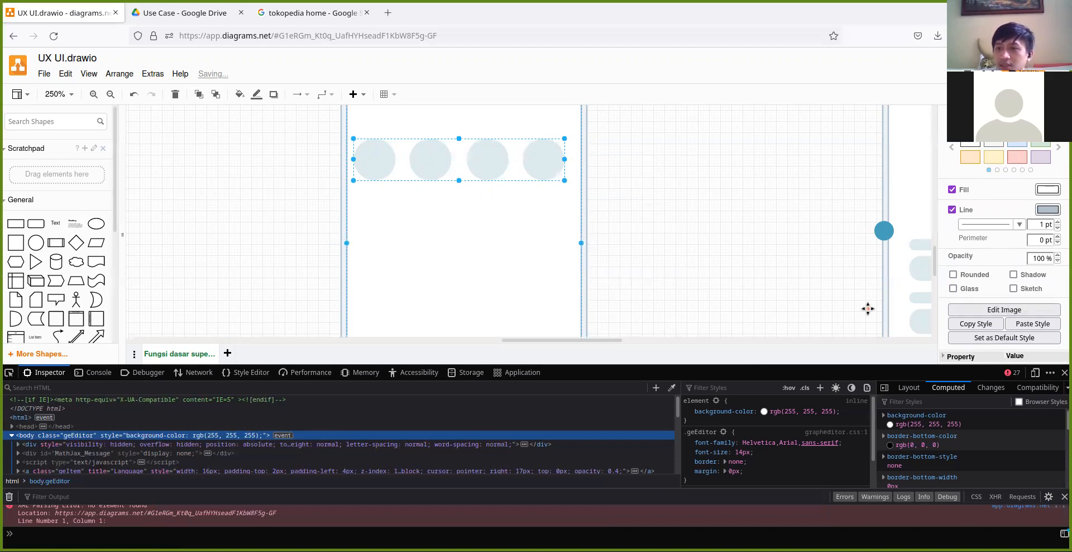
left_click(1048, 115)
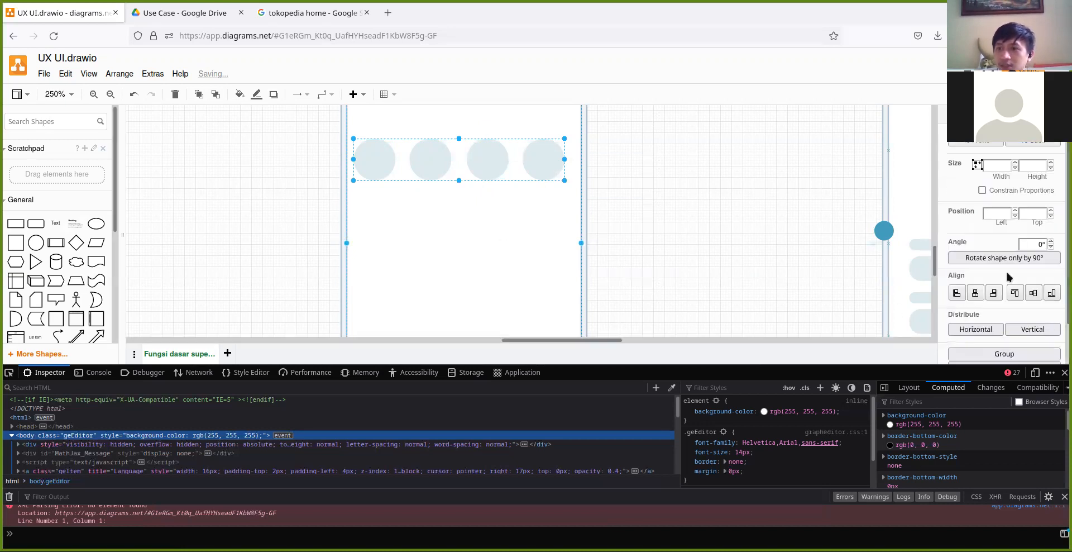
left_click(975, 293)
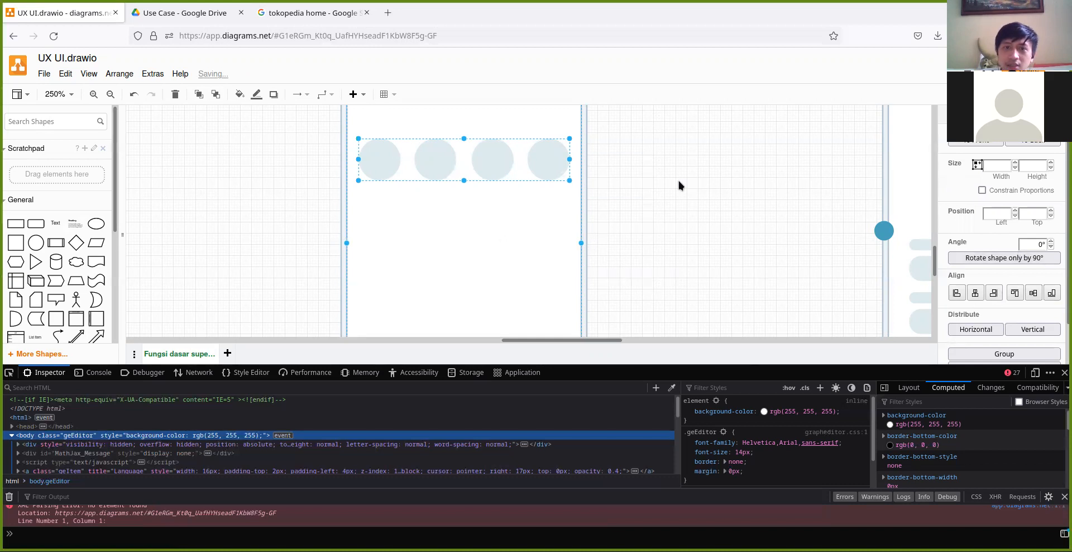
left_click(532, 180)
left_click(542, 163)
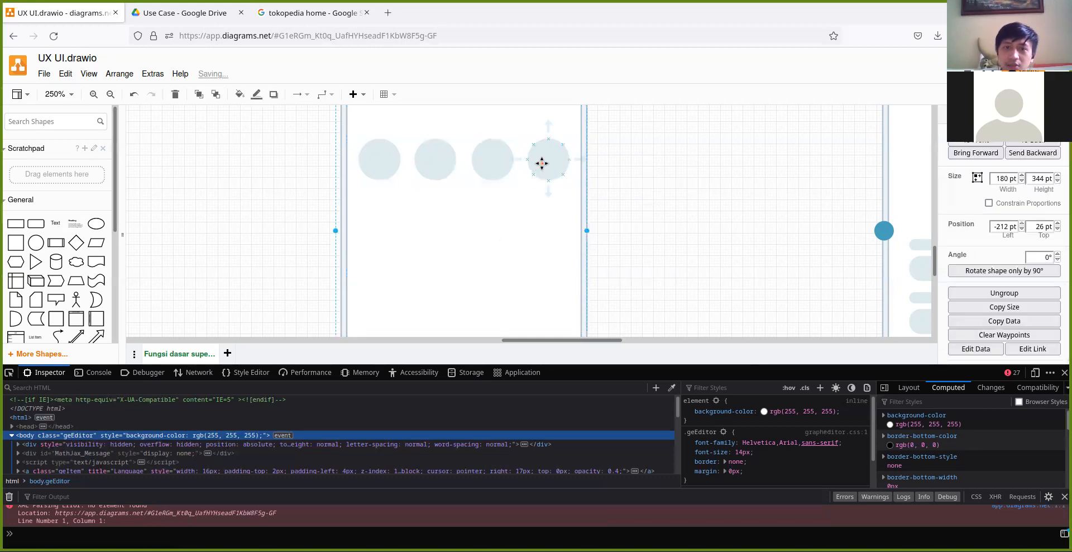
left_click(642, 177)
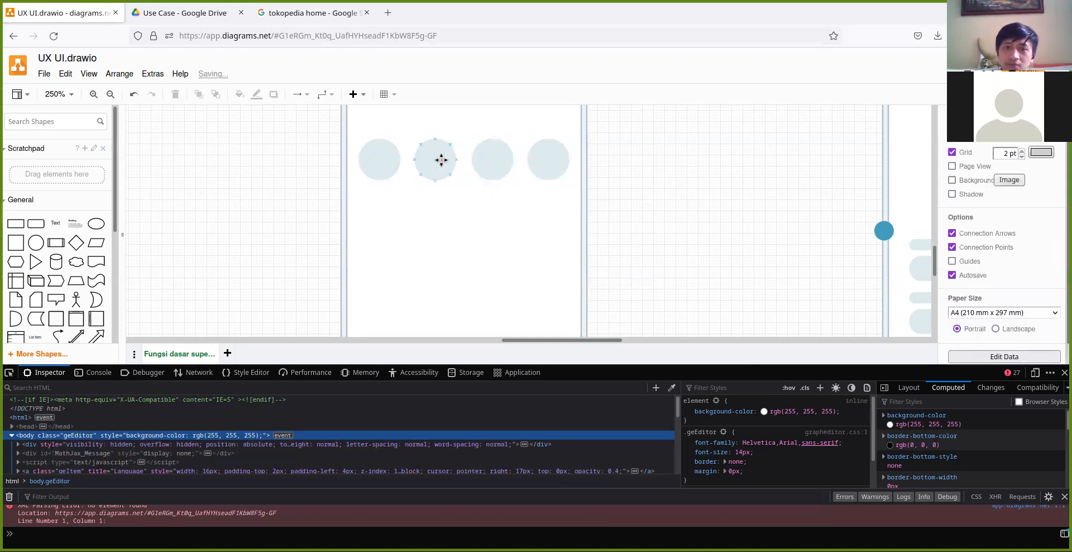
left_click(441, 160)
double_click(383, 148)
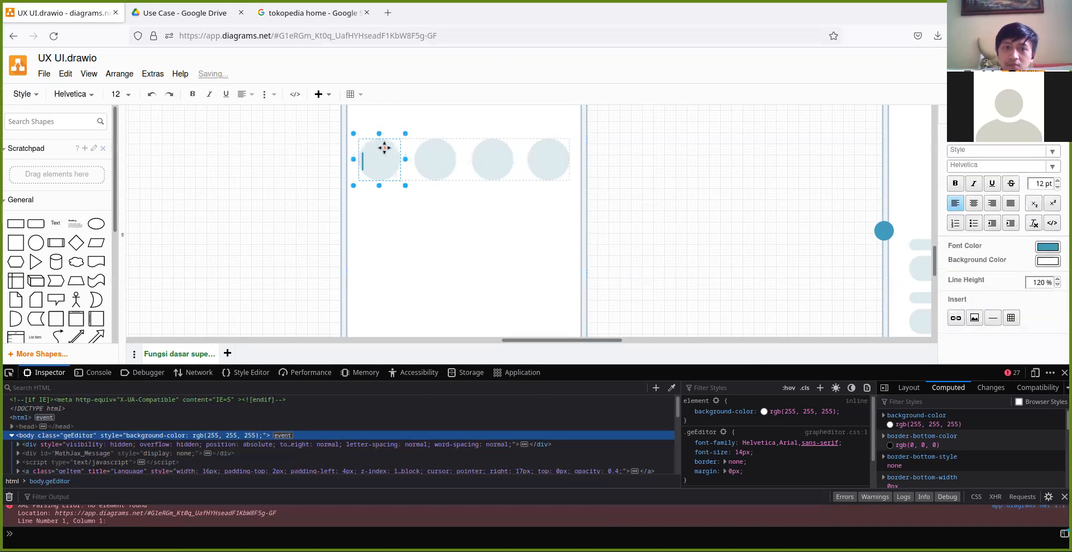
left_click(432, 141)
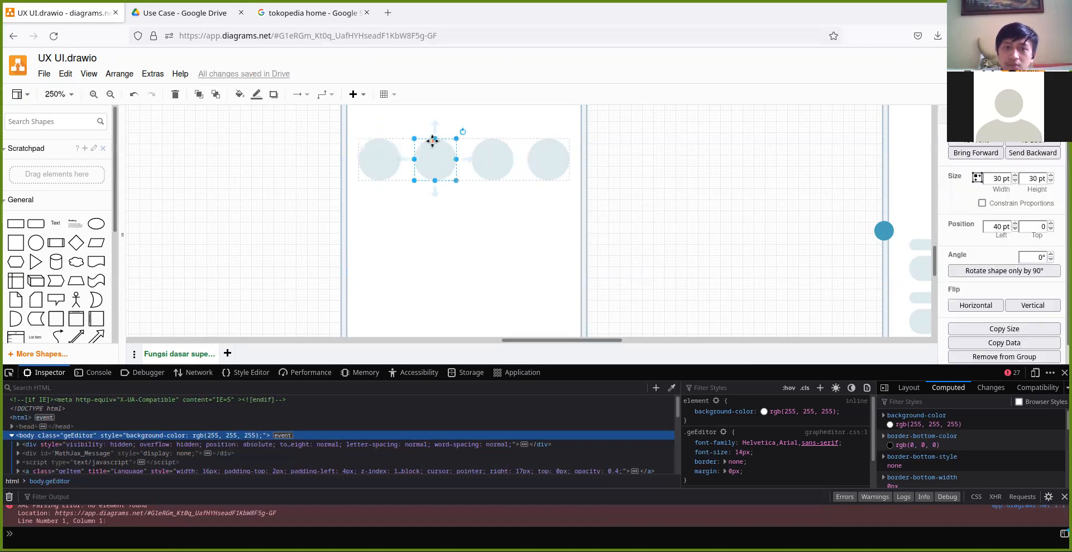
Duplicate the grouped row of four circles directly beneath the original row.
left_click(487, 139)
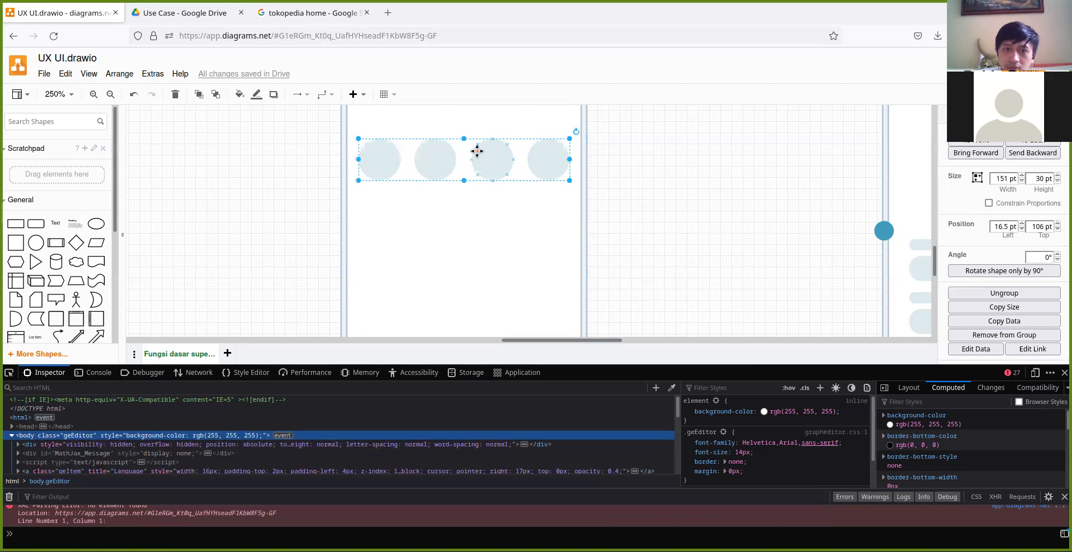
left_click(503, 165)
mouse_move(486, 210)
left_mouse_down()
mouse_move(498, 220)
mouse_move(499, 199)
left_mouse_up()
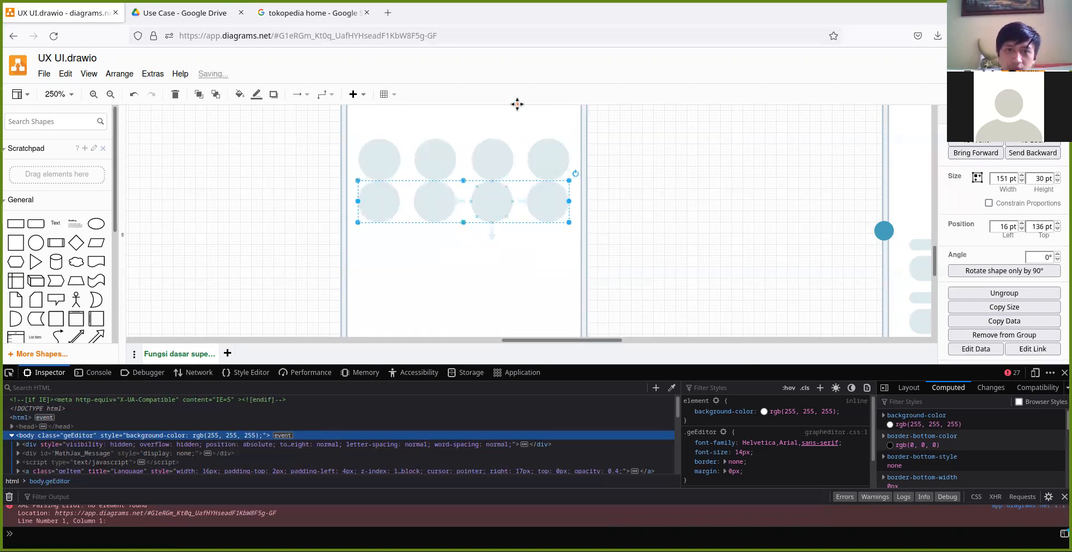
Nudge the second circle row down to a top position of 146 pt, leaving a gap below the first row.
key("Down")
key("Down")
key("Down")
key("Down")
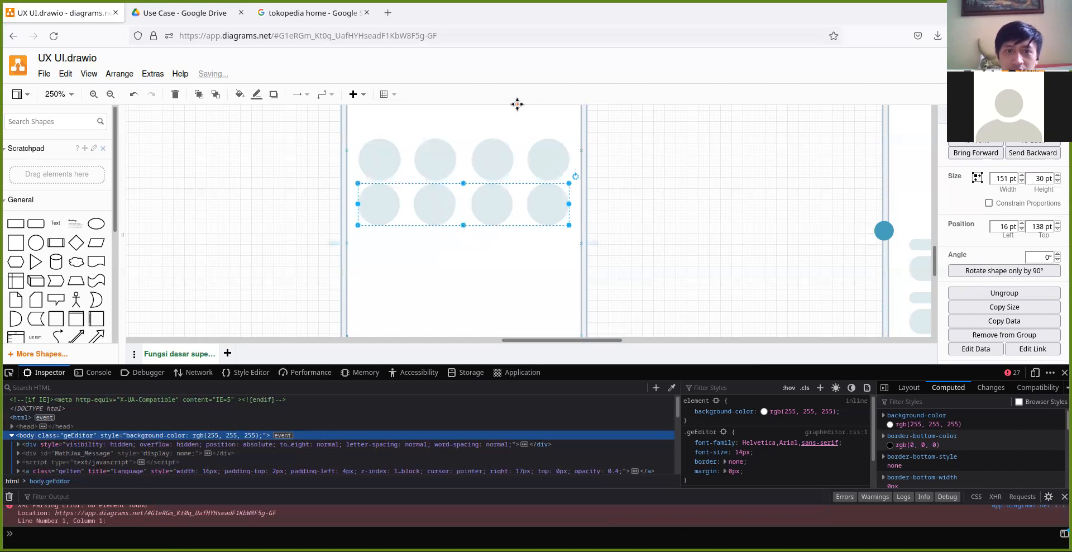
key("Down")
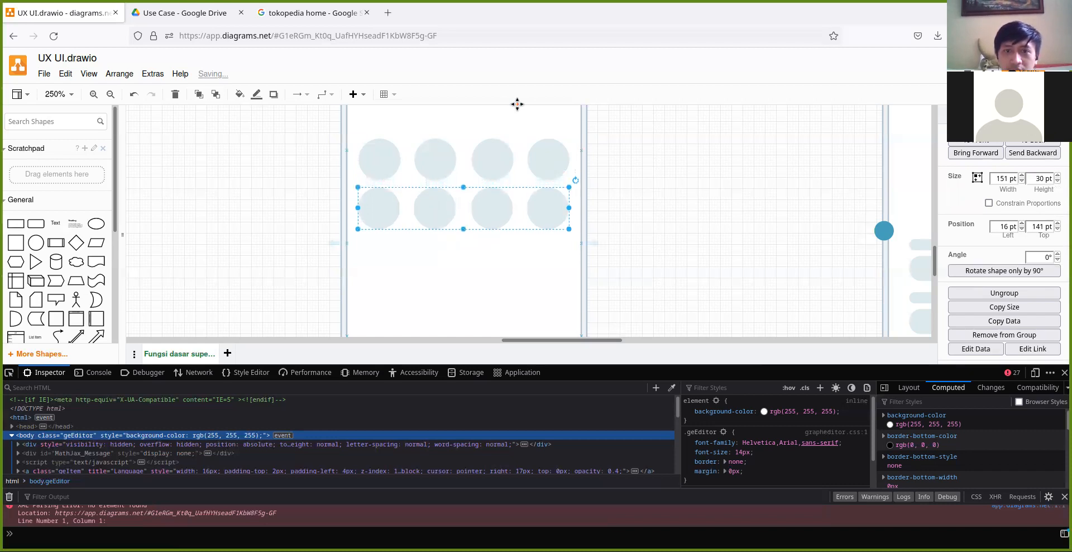
key("Down")
key("Down")
key("Down")
key("Down")
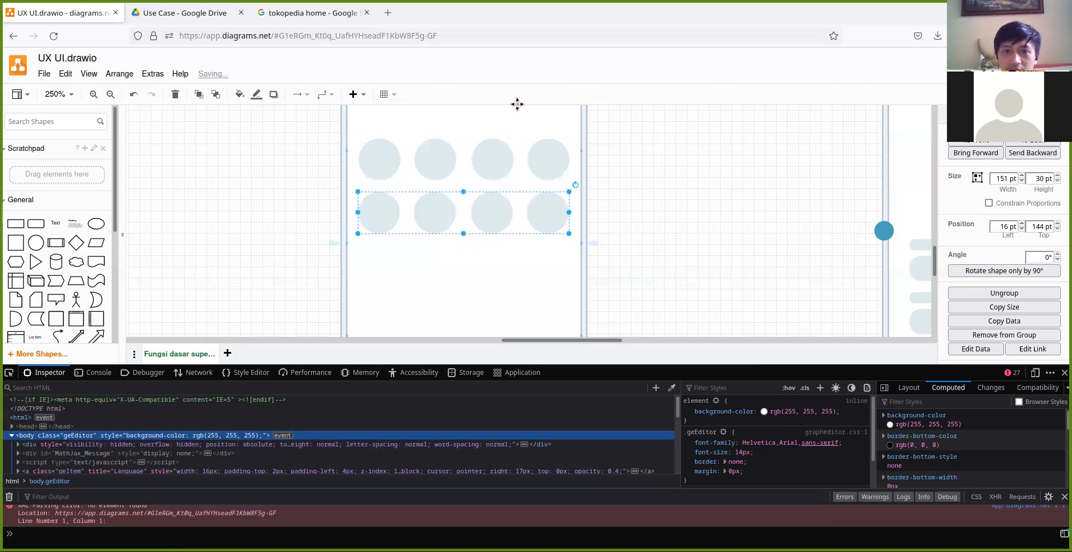
key("Down")
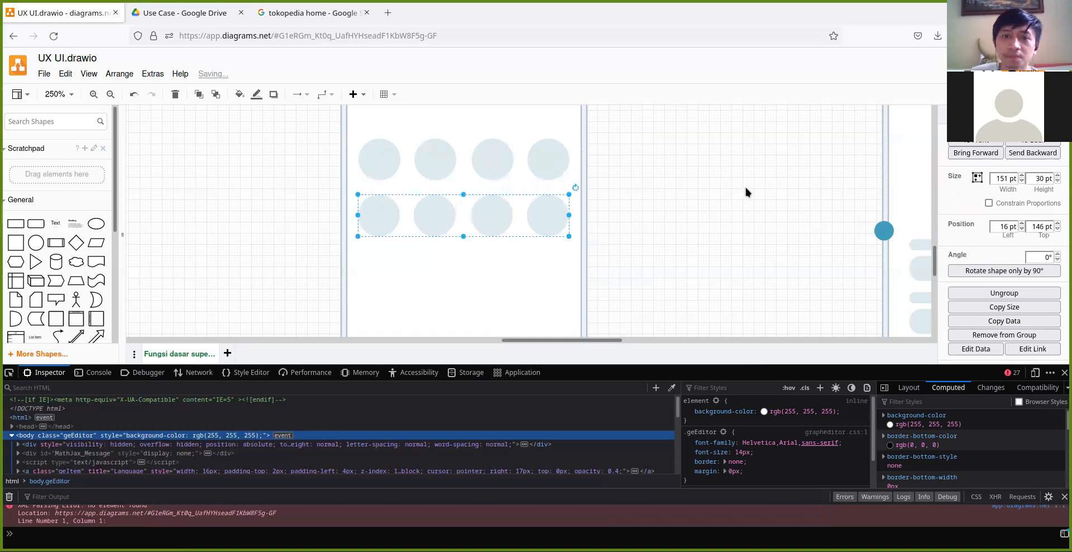
left_click(608, 163)
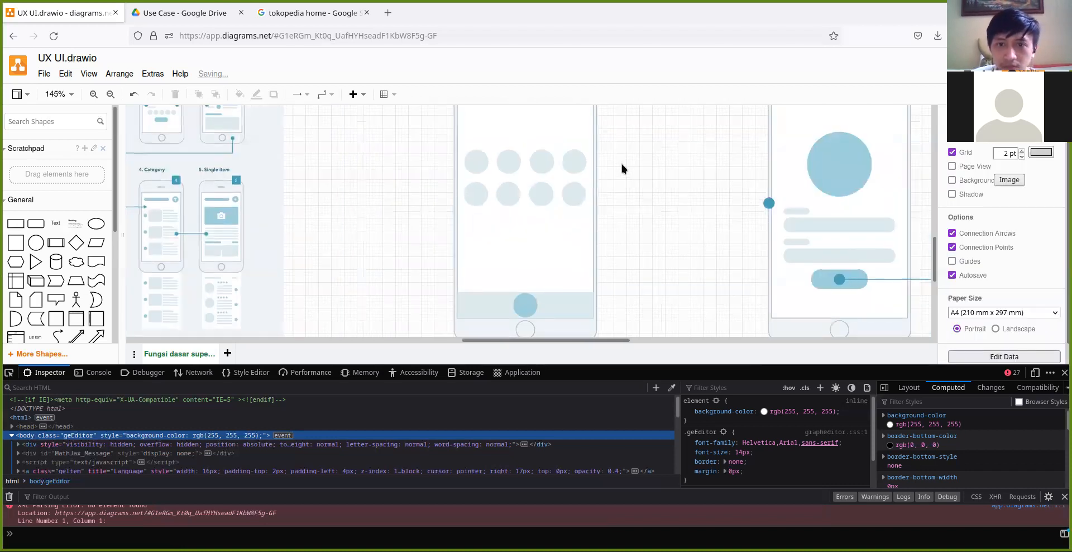
Examine the icon grids and header layouts in the reference app screenshots above the wireframes.
scroll(622, 163, "up", 8)
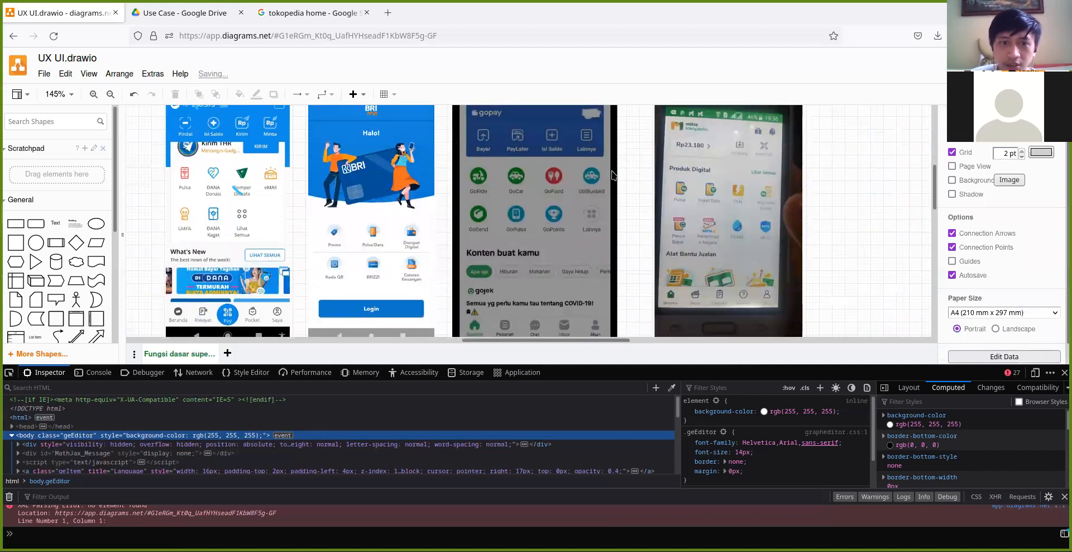
scroll(611, 171, "down", 2)
scroll(611, 172, "up", 1)
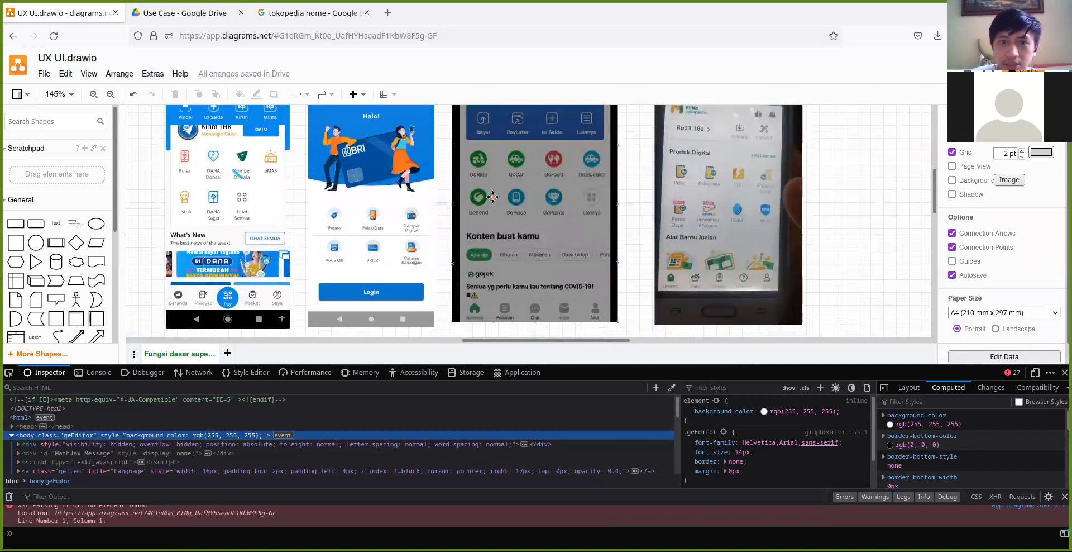
scroll(262, 176, "up", 4)
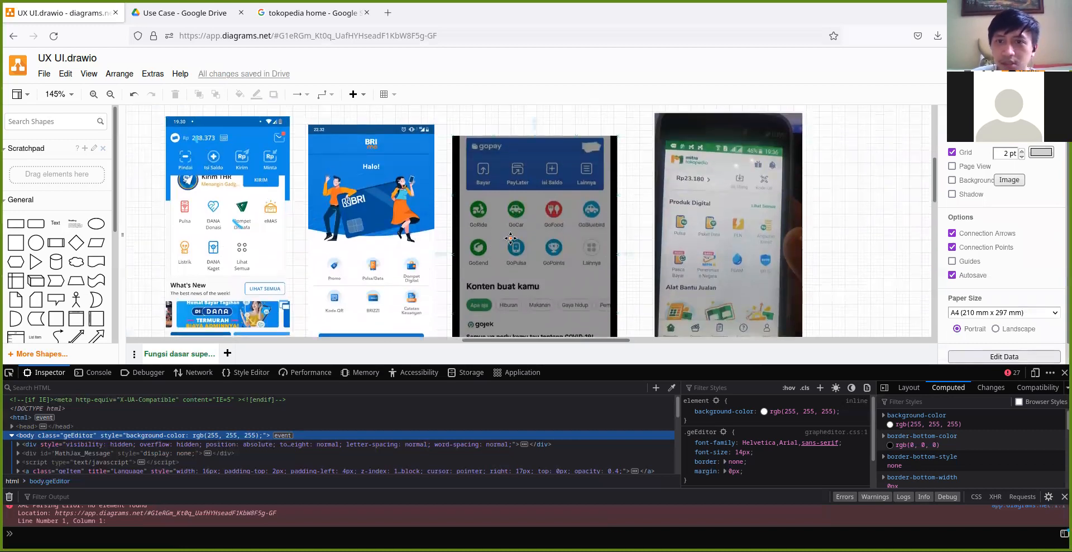
scroll(511, 240, "down", 20)
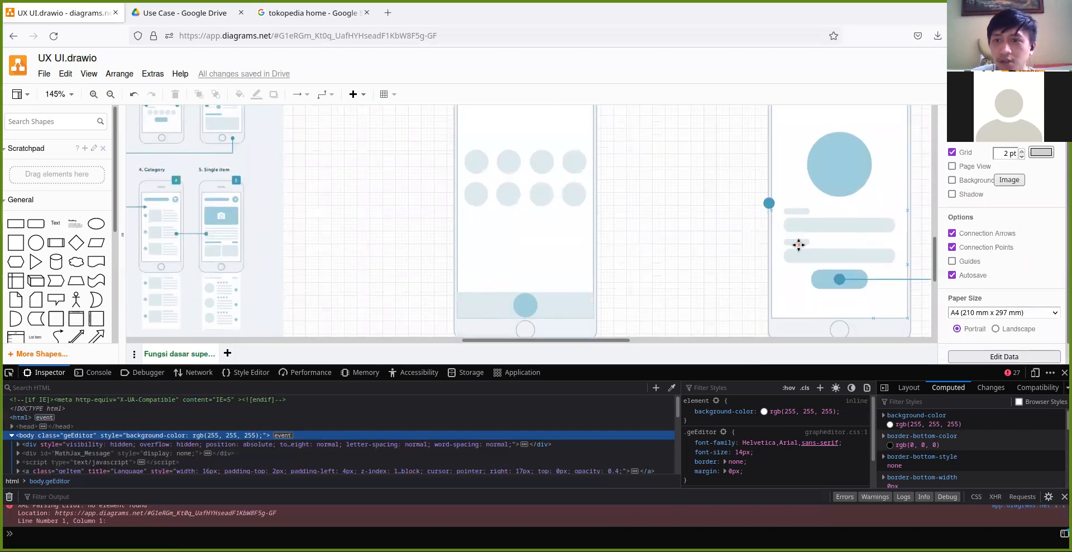
left_click(849, 275)
left_click_drag(853, 277, 856, 279)
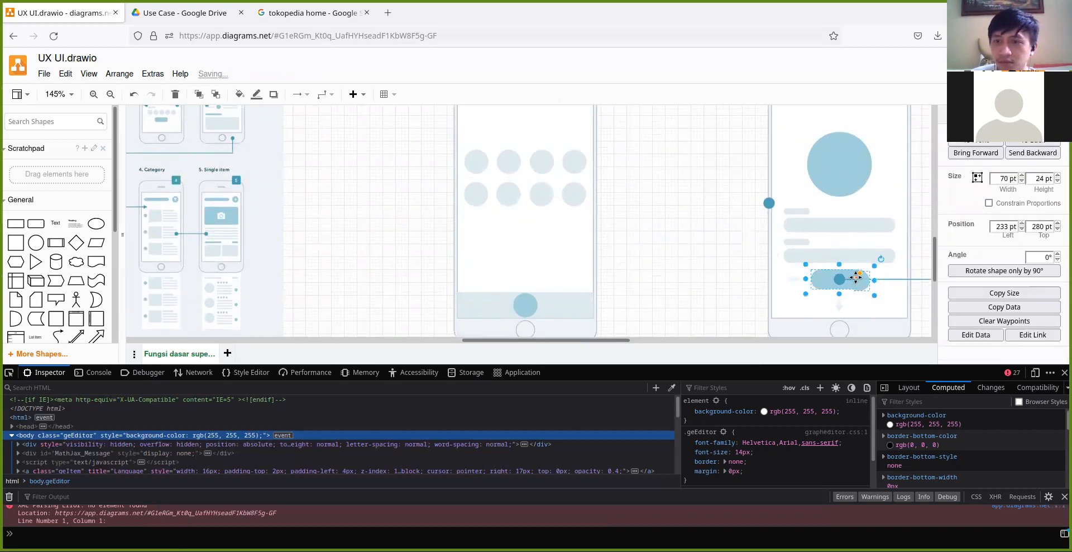
key("ctrl+z")
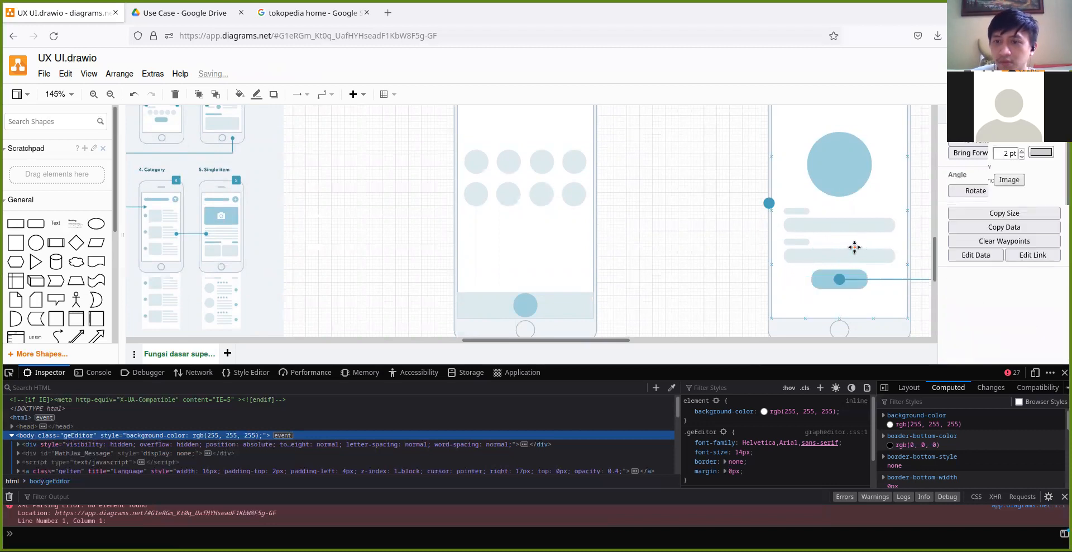
left_click(746, 205)
double_click(622, 178)
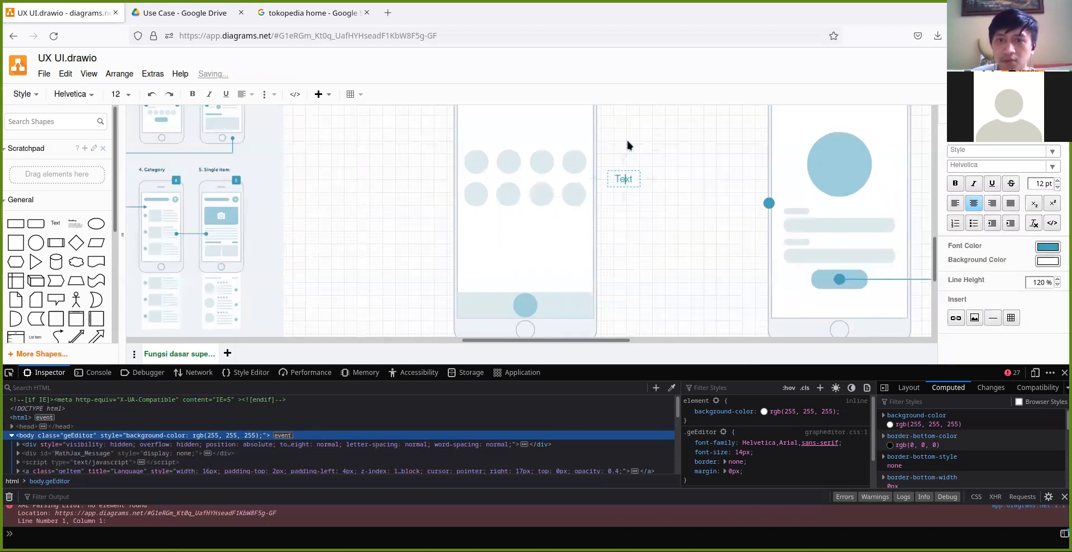
left_click(628, 145)
left_click(631, 177)
key("Delete")
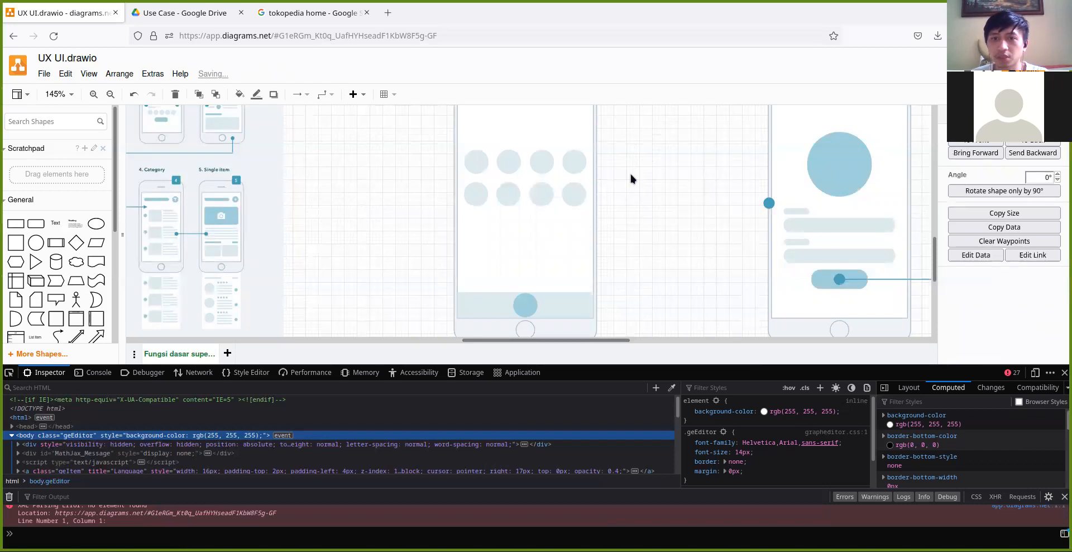
Place a copy of the 1.1 Login screen's rounded button above the circle rows in 0.1 Publik.
scroll(596, 161, "up", 3)
left_click(551, 194)
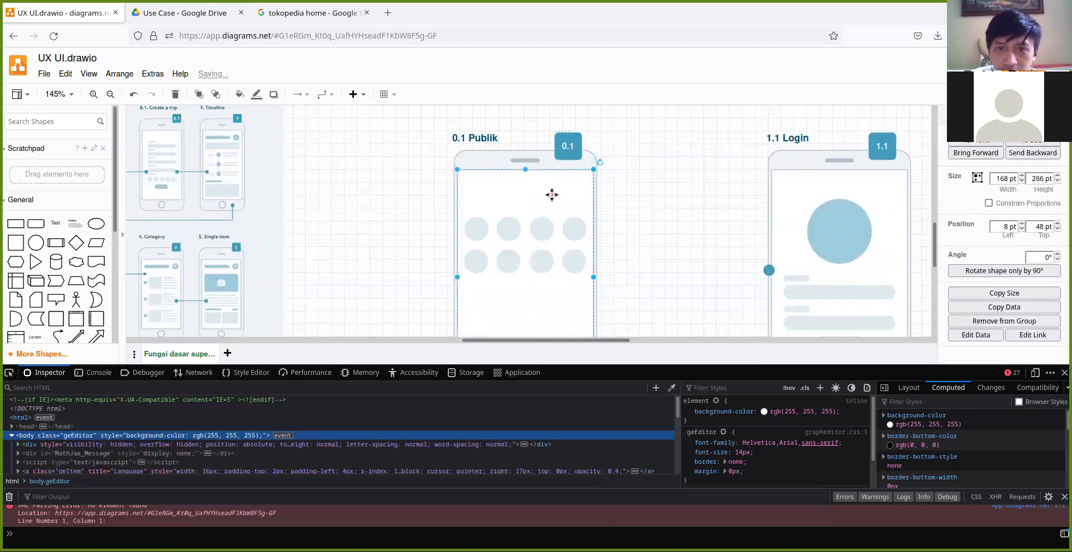
scroll(552, 194, "down", 1)
left_click(847, 326)
left_click_drag(847, 326, 532, 178)
left_click_drag(532, 178, 501, 173)
Align the rounded bar's left edge with the left edge of the upper circle row.
left_click(479, 209)
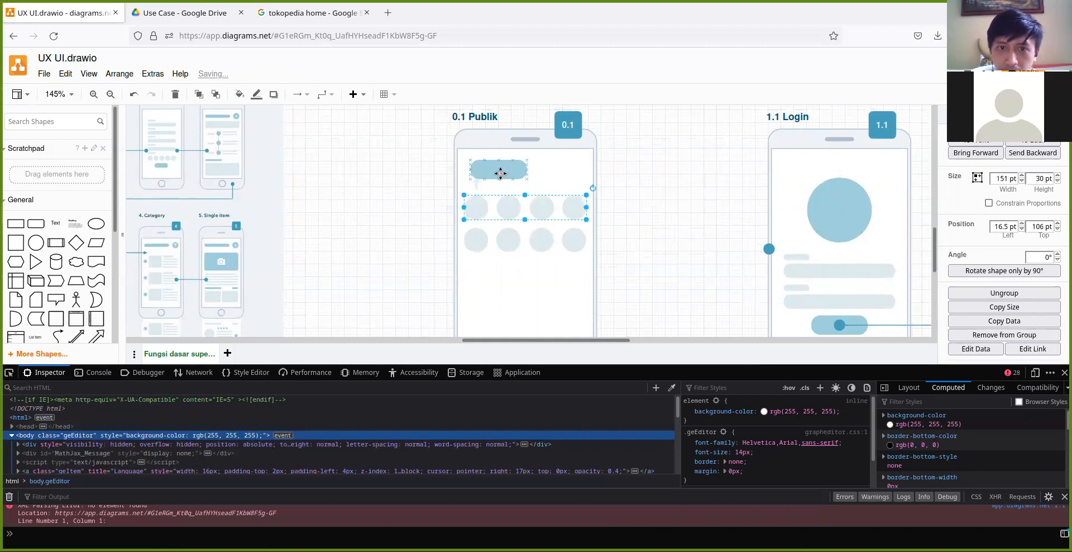
left_click(558, 173, "shift")
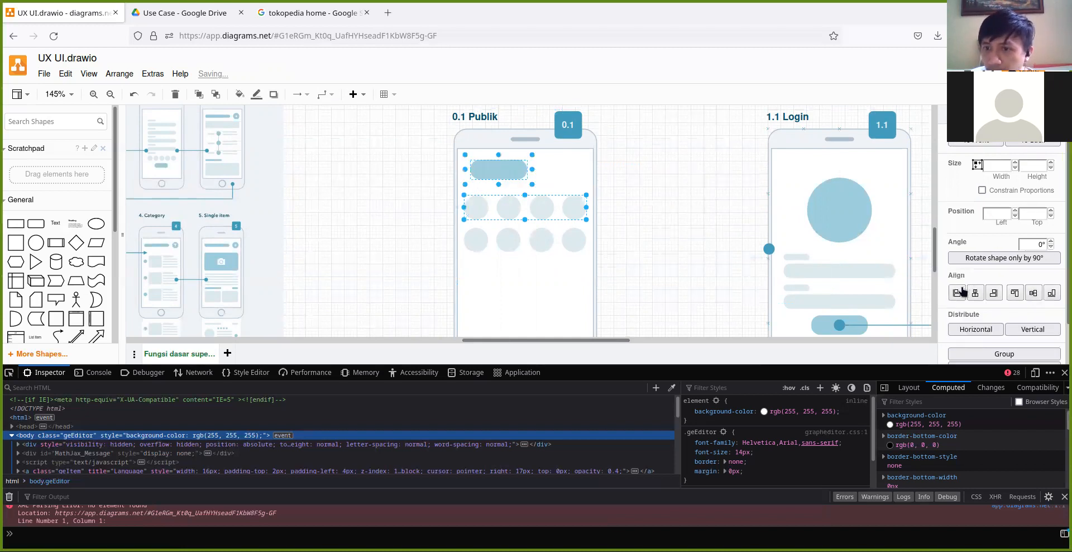
left_click(958, 292)
left_click(556, 180)
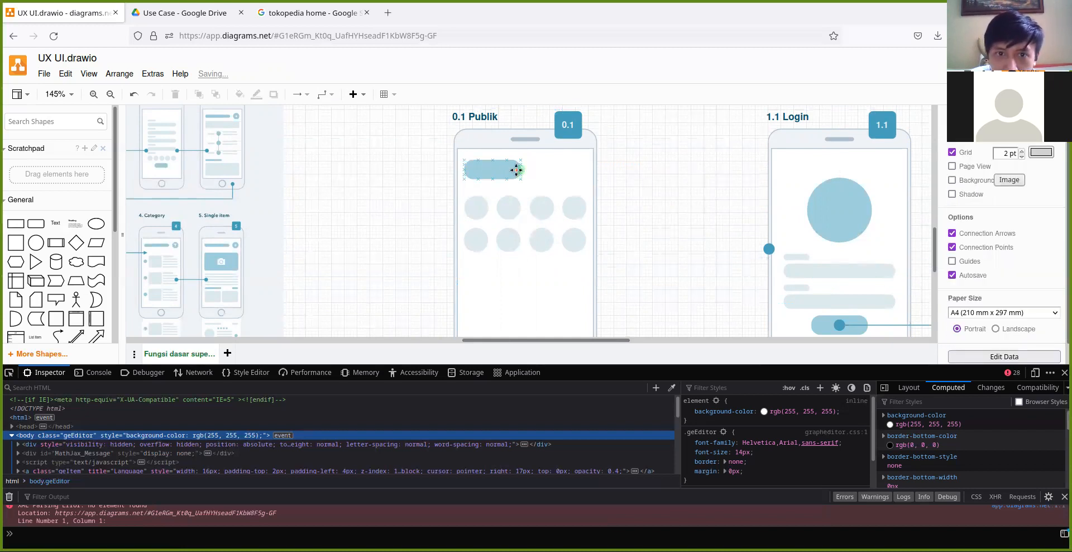
Widen the rounded bar above the circles to about 147.5 pt, toward the right end of the rows.
left_click(517, 170)
left_click_drag(526, 169, 586, 174)
scroll(612, 199, "up", 1)
scroll(612, 199, "up", 3)
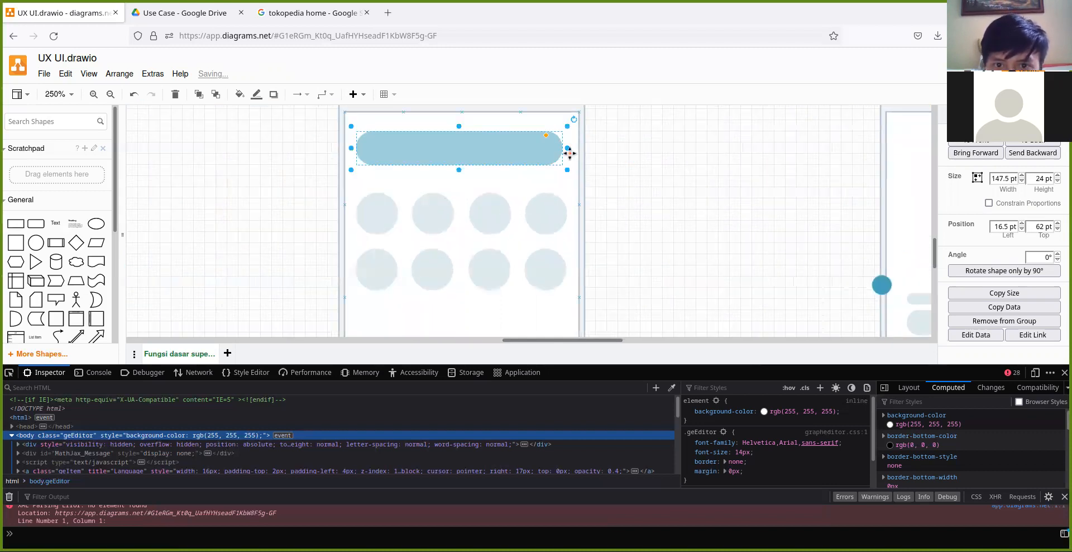
Widen the rounded bar above the circle rows in 0.1 Publik to 149.5 pt.
left_click_drag(566, 147, 572, 148)
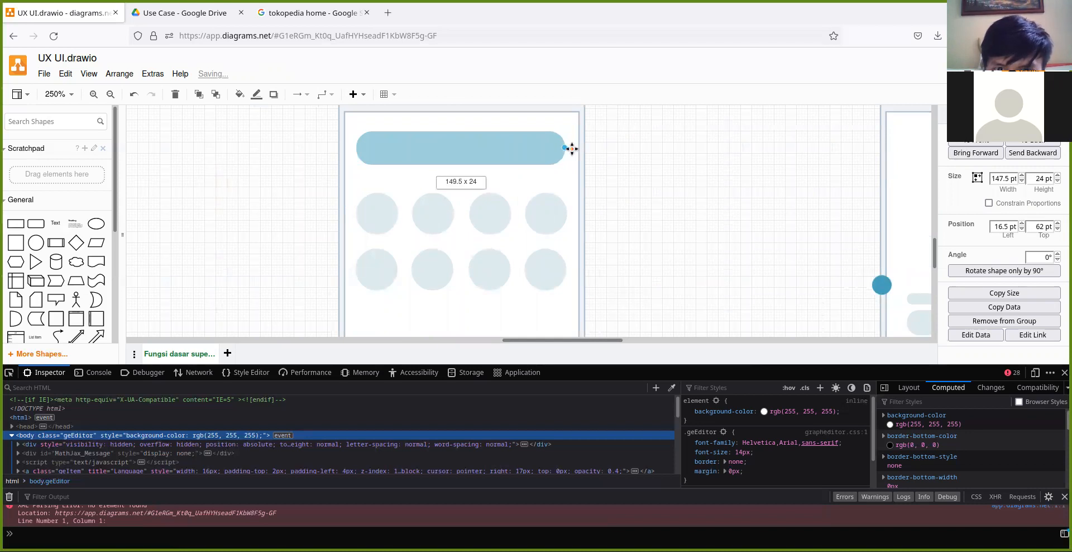
left_click(696, 150)
scroll(509, 187, "down", 4)
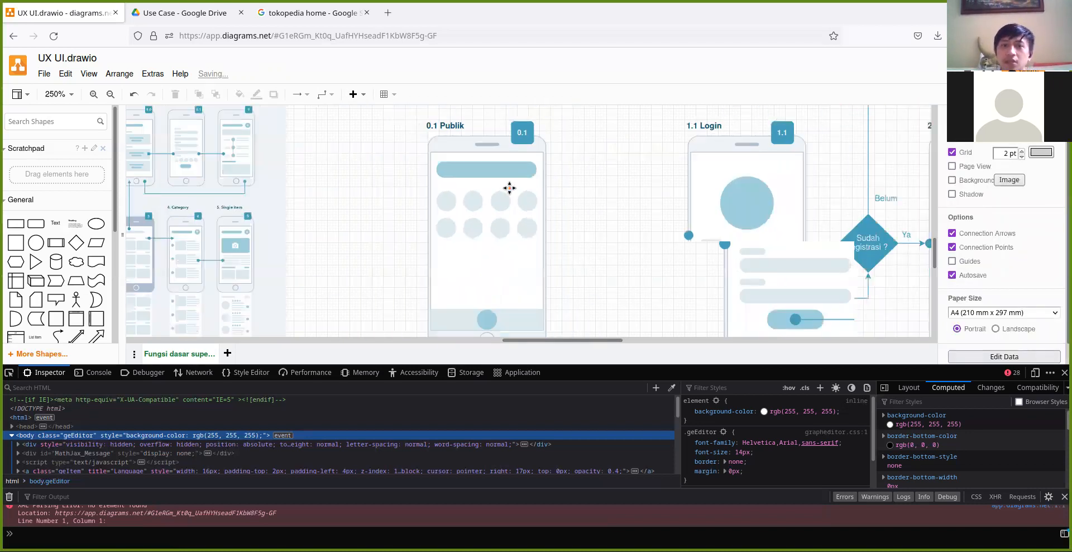
scroll(509, 188, "down", 6)
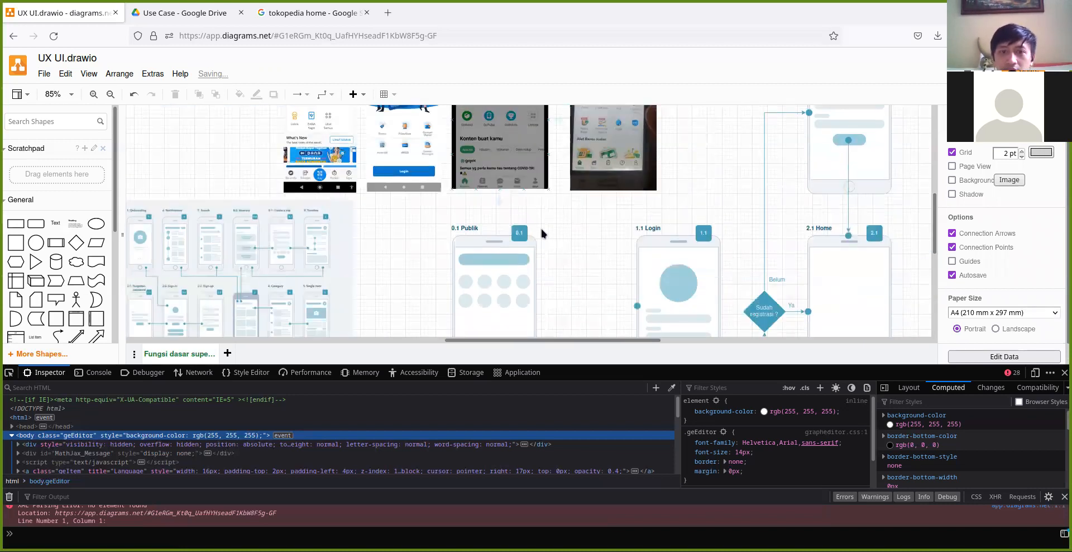
scroll(542, 233, "up", 4)
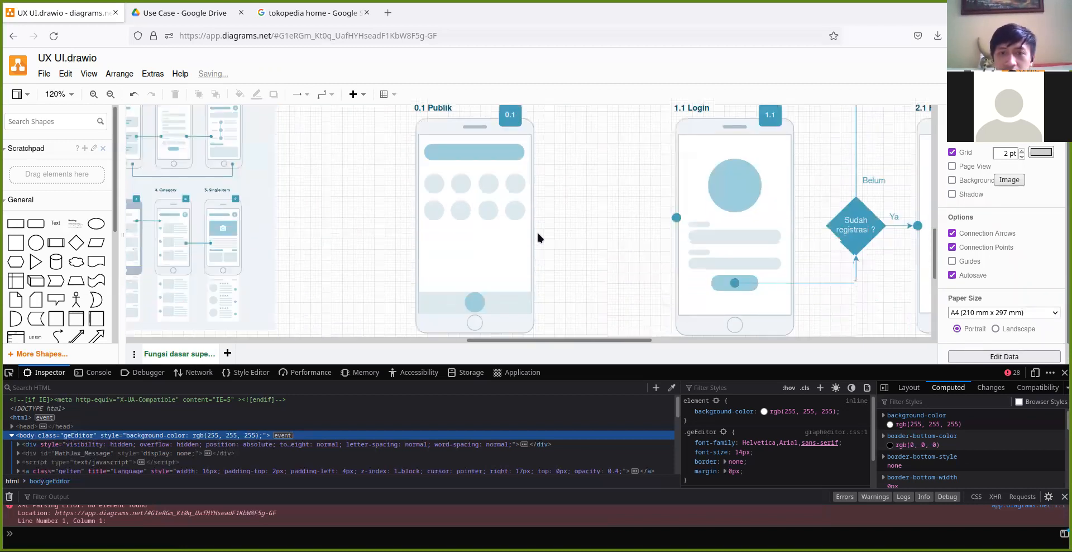
Move the rounded bar in 0.1 Publik down to a top position of 69 pt, closer to the circle rows.
left_click(496, 141)
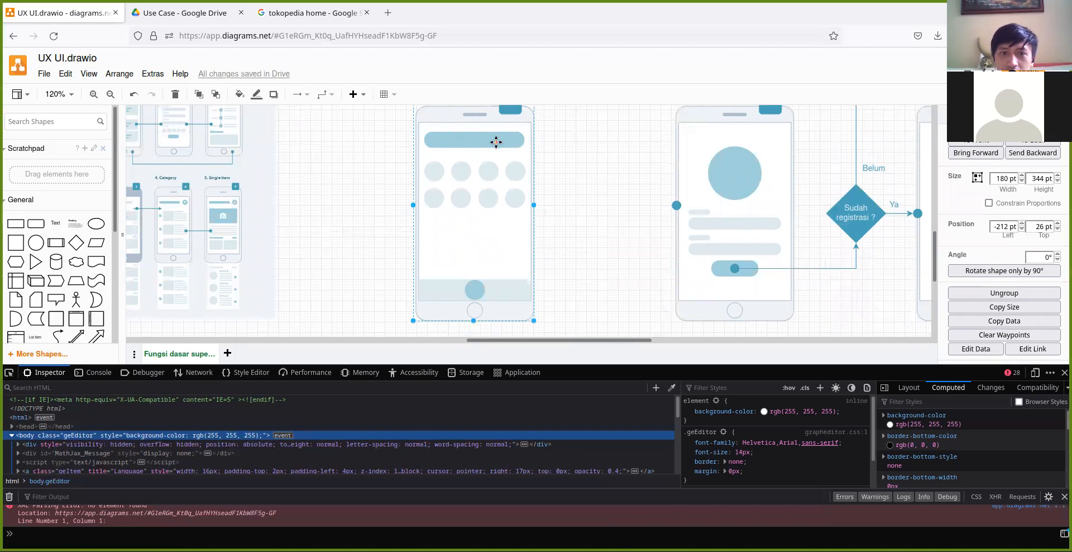
left_click(508, 140)
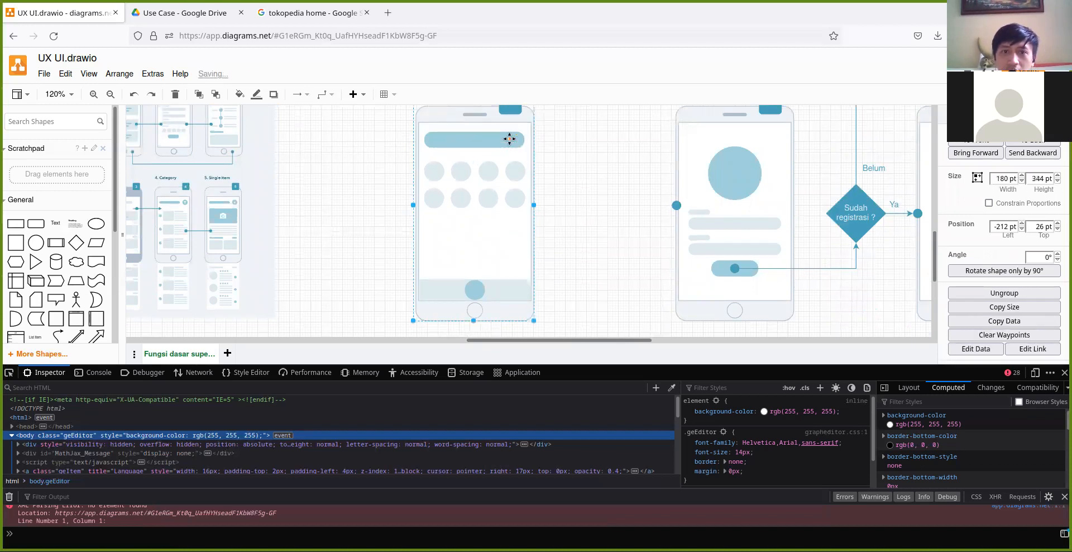
left_click(509, 139)
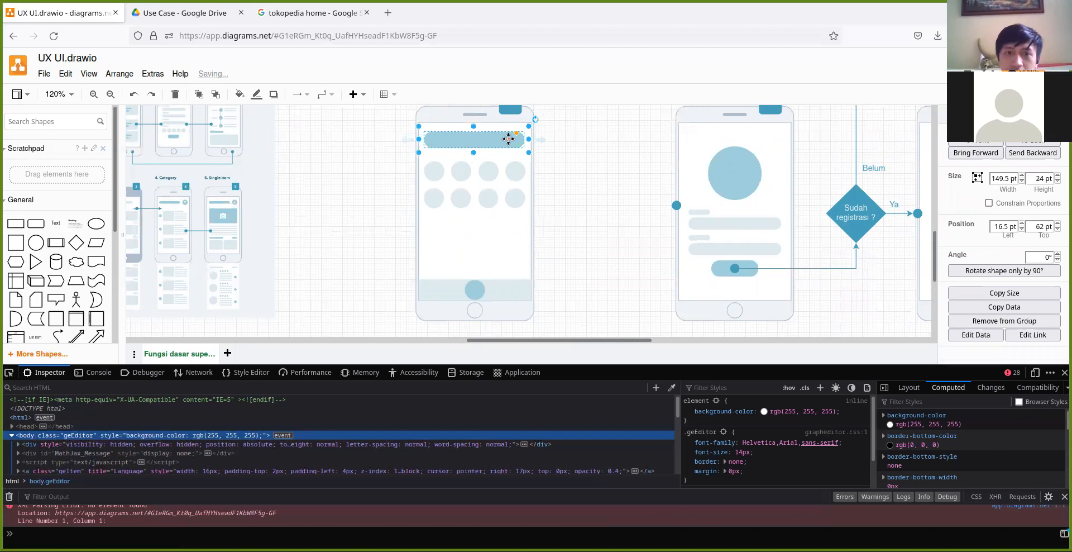
key("Down")
key("Down")
key("Down")
key("Down")
key("Down")
key("Down")
key("Down")
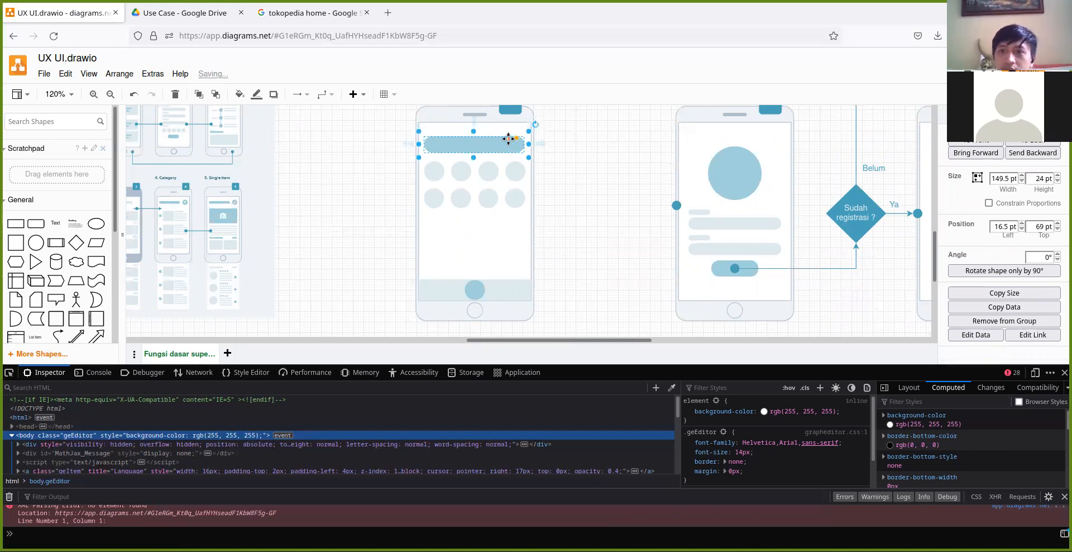
Compare the header and icon layouts of the reference app screenshots with the 0.1 Publik wireframe.
scroll(560, 167, "up", 8)
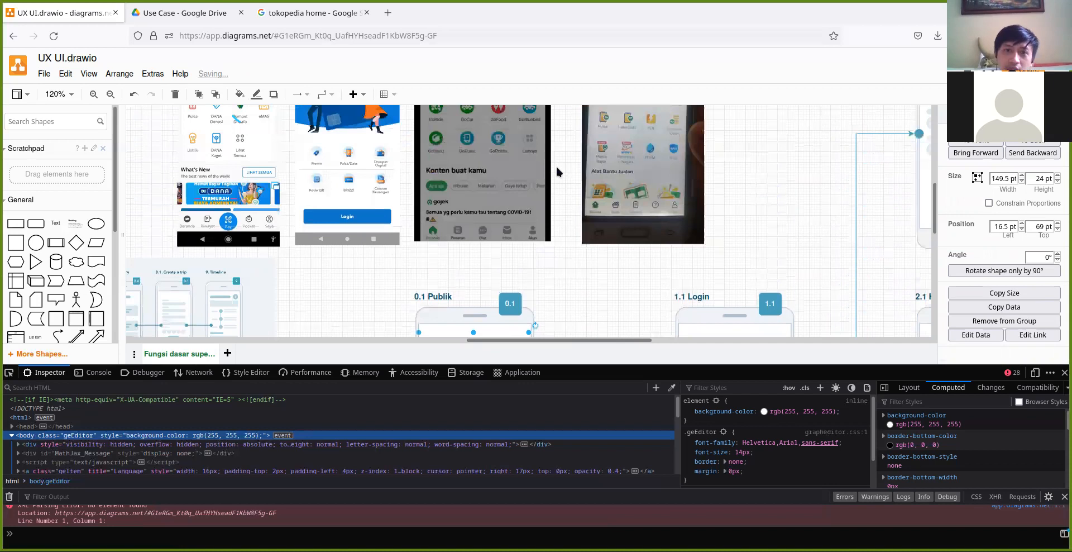
scroll(558, 179, "up", 2)
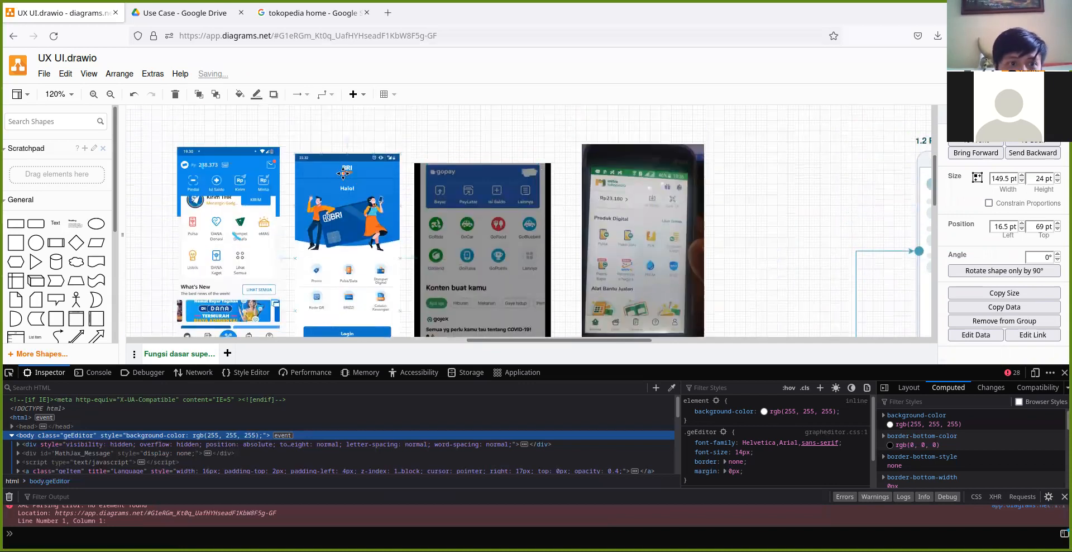
scroll(570, 207, "up", 1)
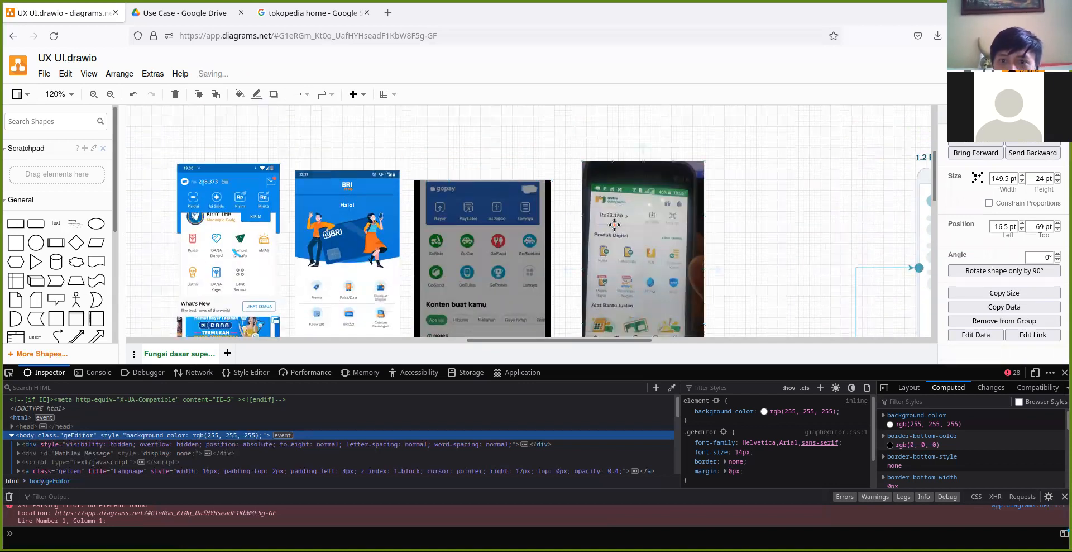
scroll(614, 225, "down", 2)
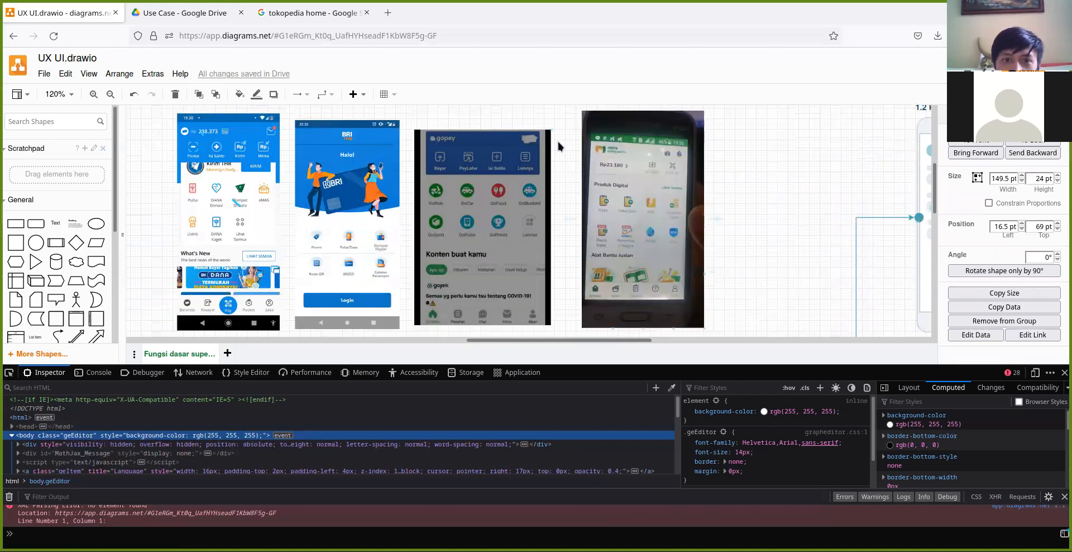
scroll(425, 223, "up", 1)
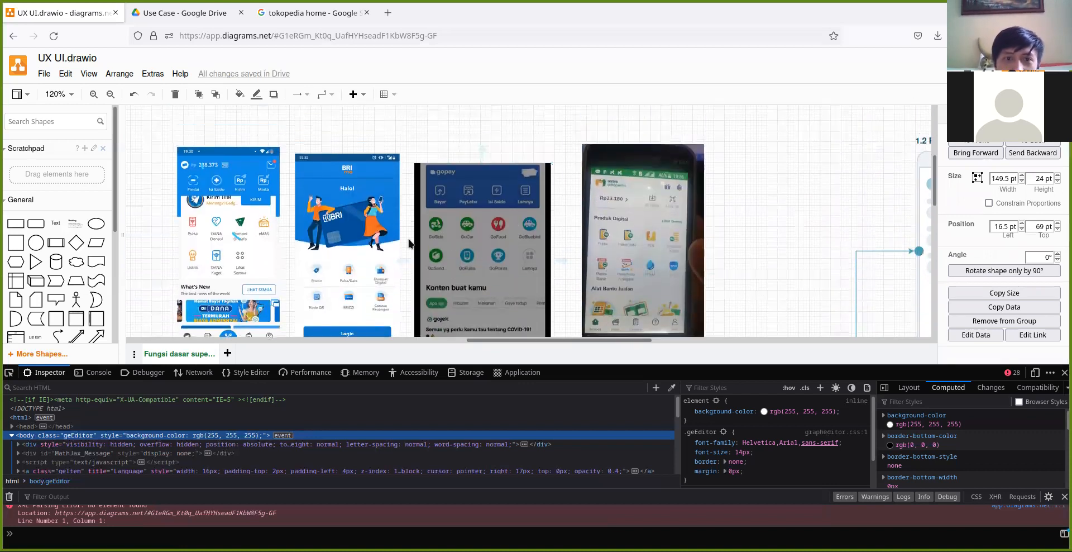
scroll(413, 246, "down", 9)
scroll(533, 203, "down", 4)
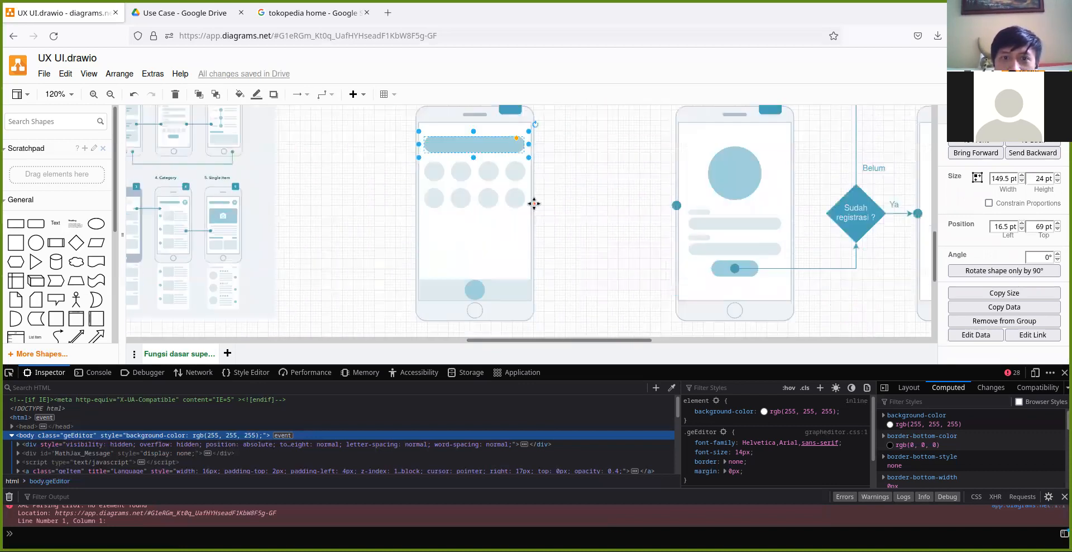
left_click(571, 169)
scroll(498, 201, "up", 2)
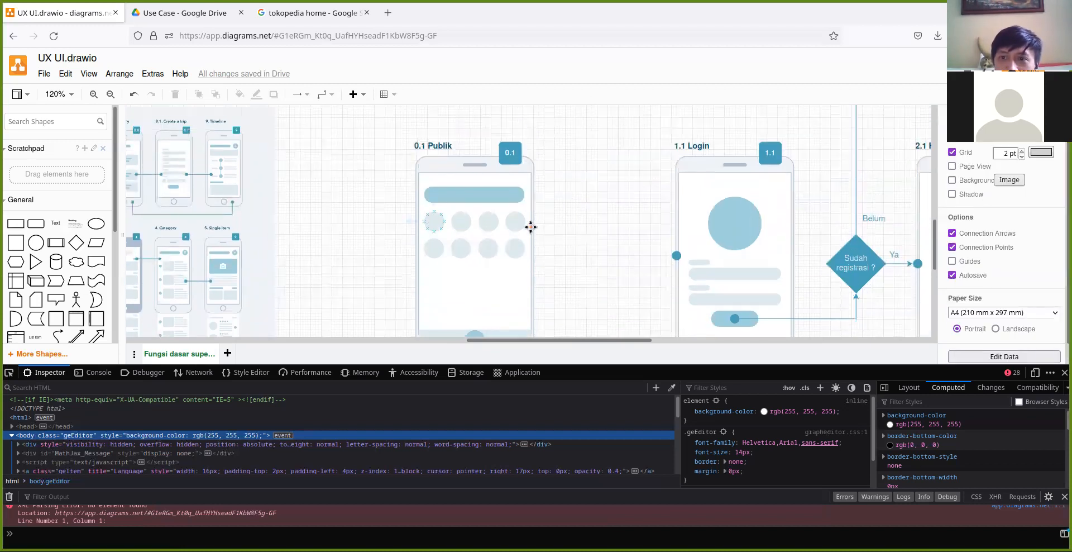
left_click_drag(562, 231, 553, 208)
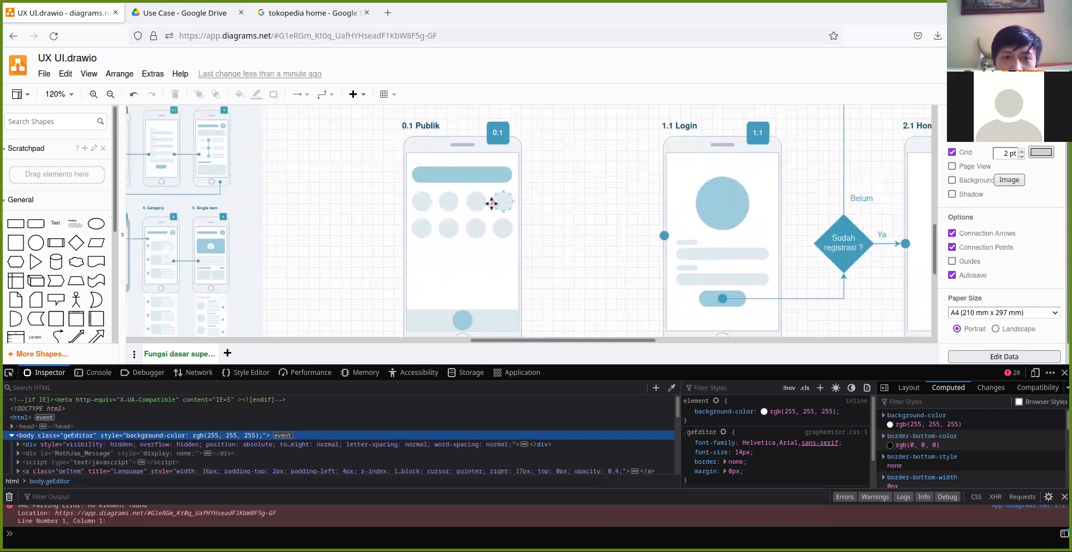
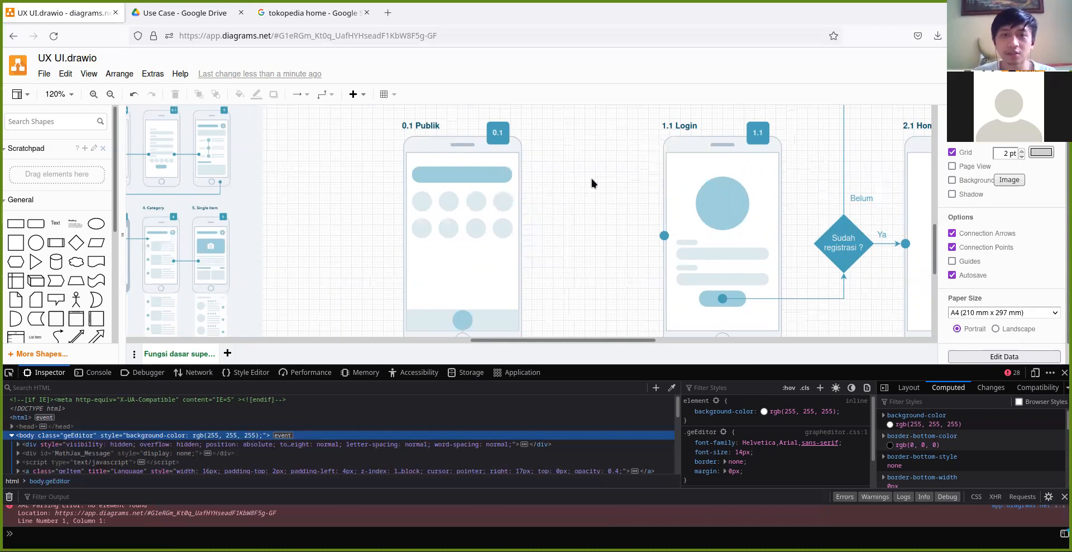
Shift the rounded bar and both circle rows in 0.1 Publik down together, leaving room for a header above them.
scroll(544, 253, "up", 3)
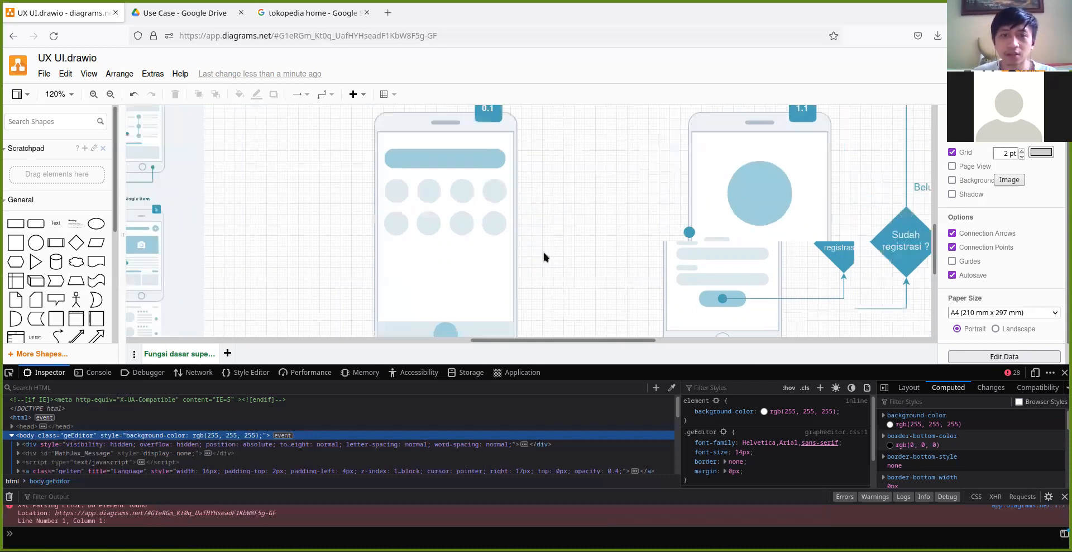
left_click(438, 137)
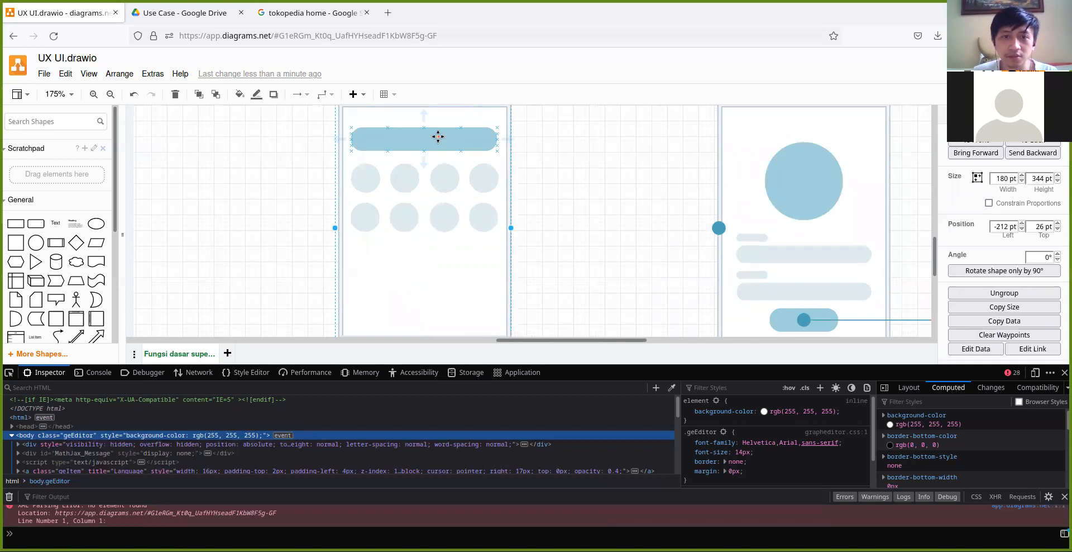
left_click(385, 145)
left_click(396, 152)
left_click(397, 146)
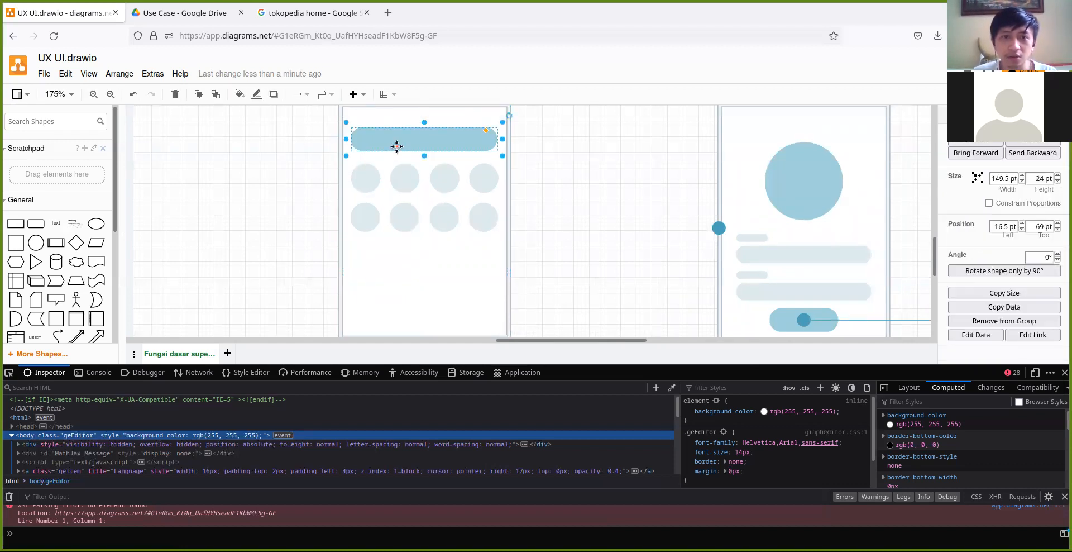
left_click(388, 180, "shift")
left_click(395, 210, "shift")
key("Down")
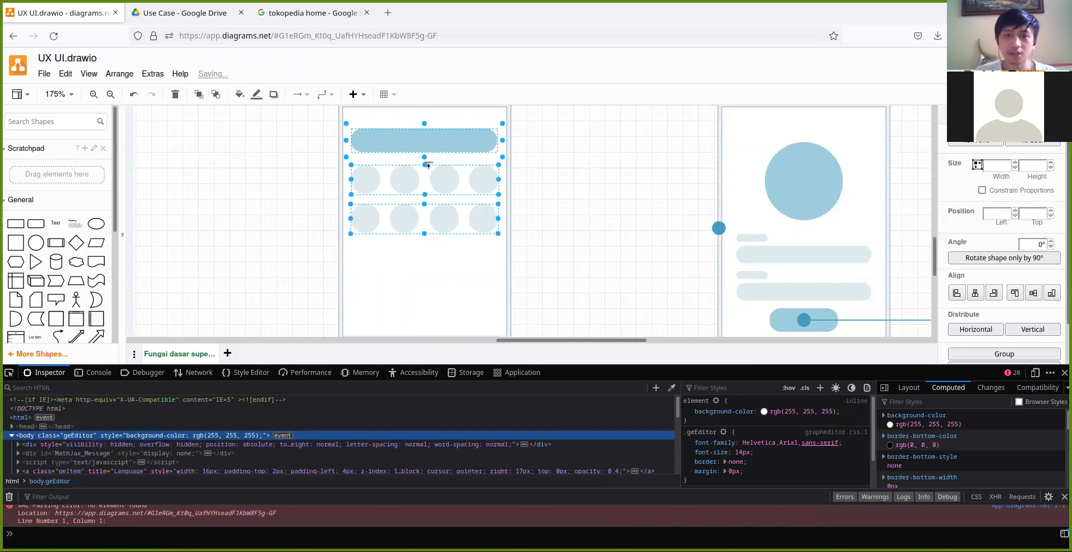
key("Down")
key("Down")
key("Down")
key("Down")
key("Down")
key("Down")
key("Down")
key("Down")
key("Down")
key("Down")
key("Down")
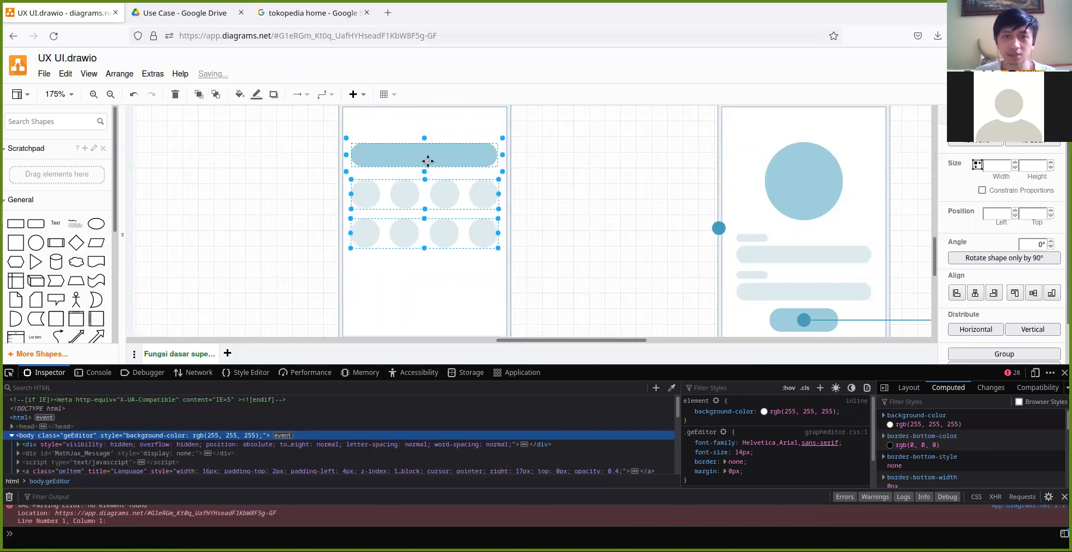
key("Down")
key("Down")
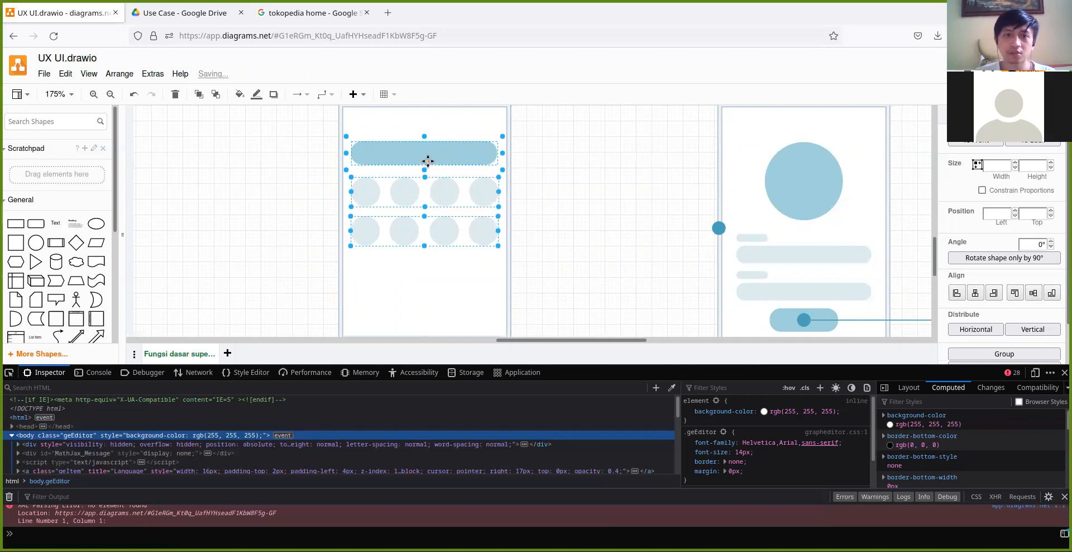
left_click(591, 166)
scroll(571, 189, "down", 3, "ctrl")
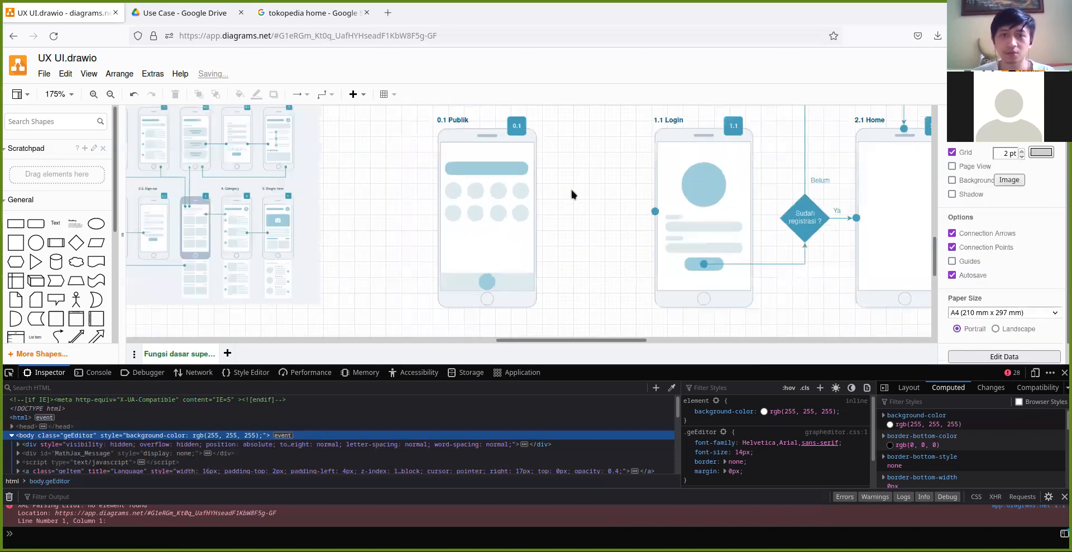
Place a copy of the bottom navigation strip across the top of the 0.1 Publik screen as a header band.
scroll(567, 195, "up", 5, "ctrl")
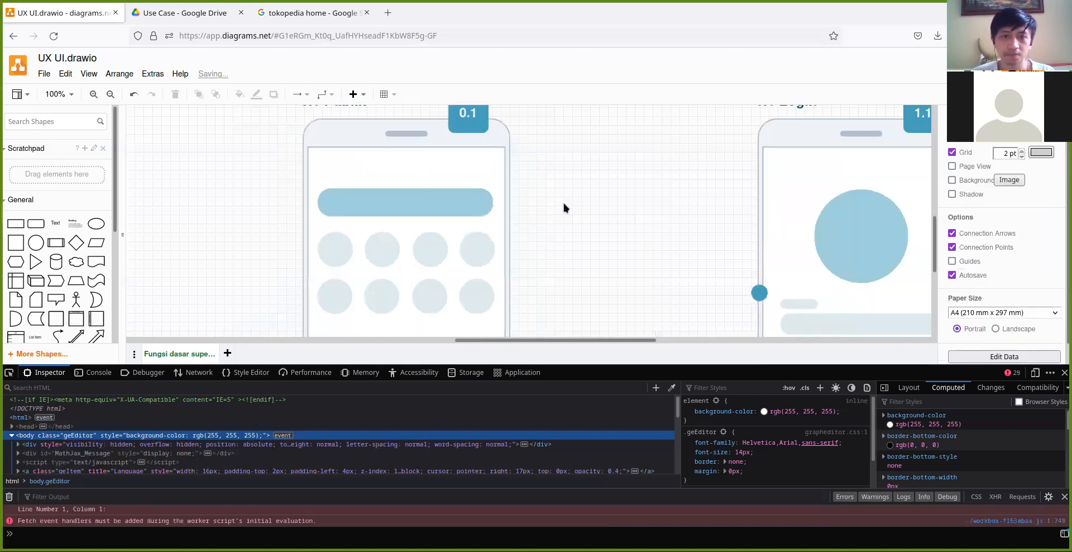
scroll(562, 214, "down", 3)
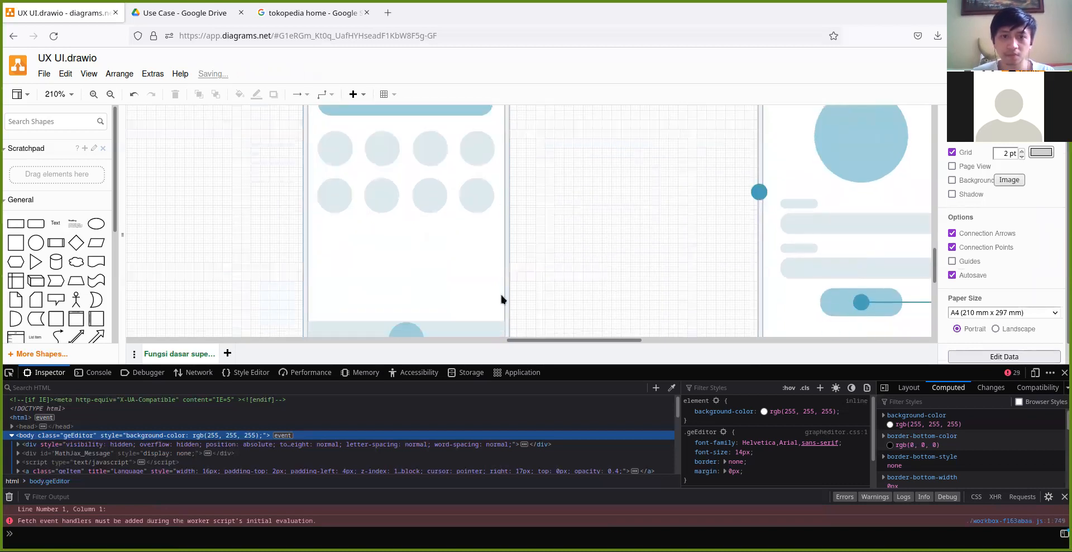
left_click(467, 306)
left_click(453, 307)
left_click_drag(454, 307, 452, 222)
left_click_drag(446, 219, 402, 203)
left_click(557, 216)
Place a smaller copy of the rounded bar at the left end of the header band in 0.1 Publik.
left_click(452, 235)
double_click(453, 234)
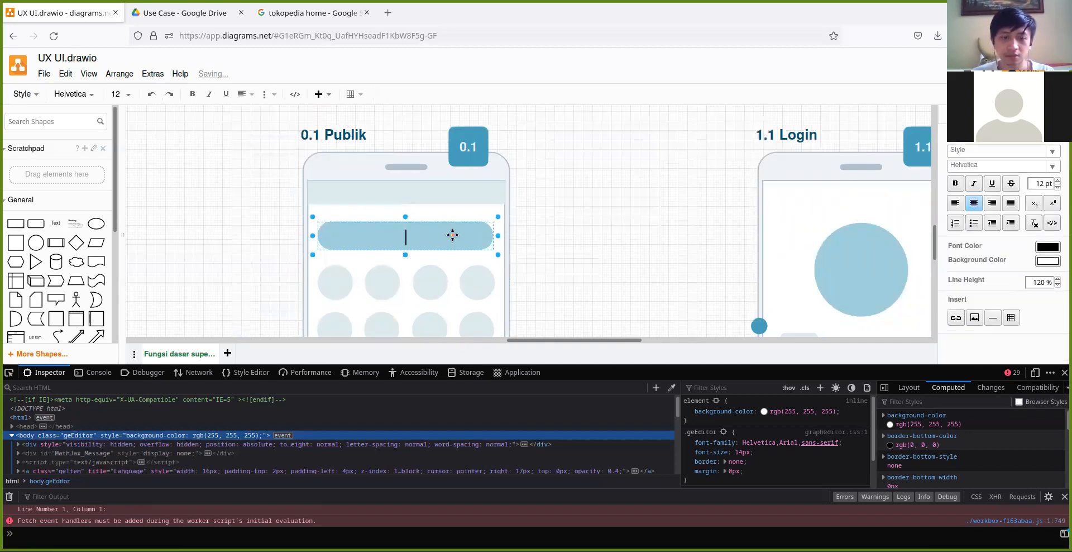
key("Escape")
left_click_drag(436, 241, 376, 191)
left_click(514, 242)
Review the whole 0.1 Publik layout against the reference app screenshots above it.
scroll(515, 242, "down", 3)
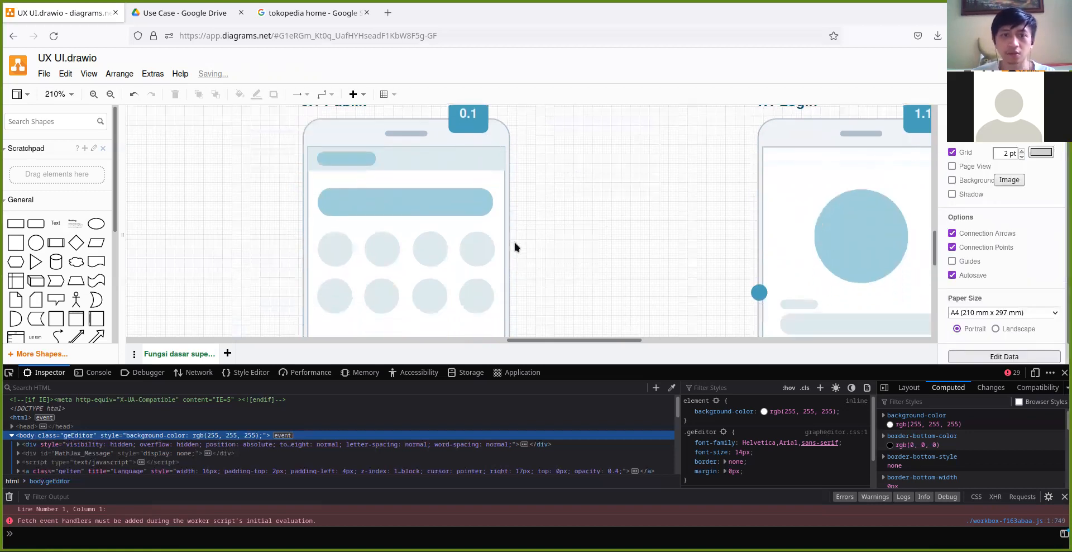
scroll(462, 237, "down", 2, "ctrl")
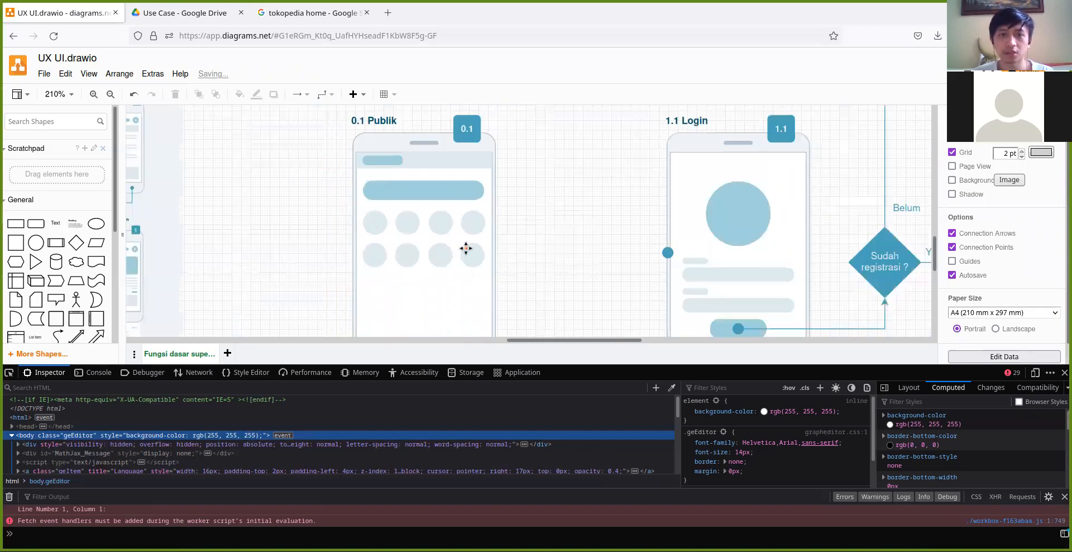
scroll(471, 263, "down", 3)
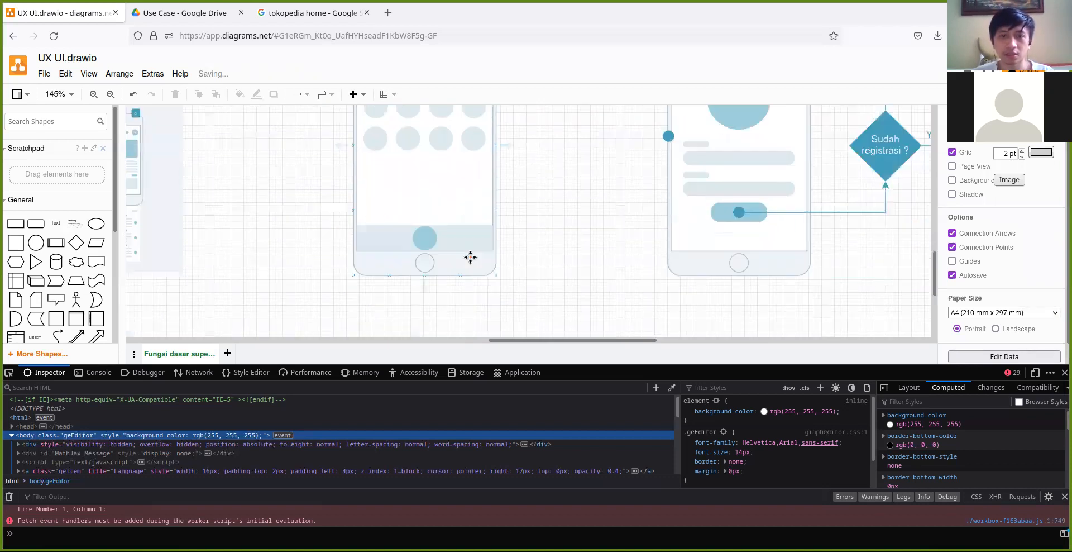
scroll(470, 257, "up", 3)
scroll(470, 257, "down", 3)
scroll(457, 250, "up", 1)
scroll(457, 250, "up", 10)
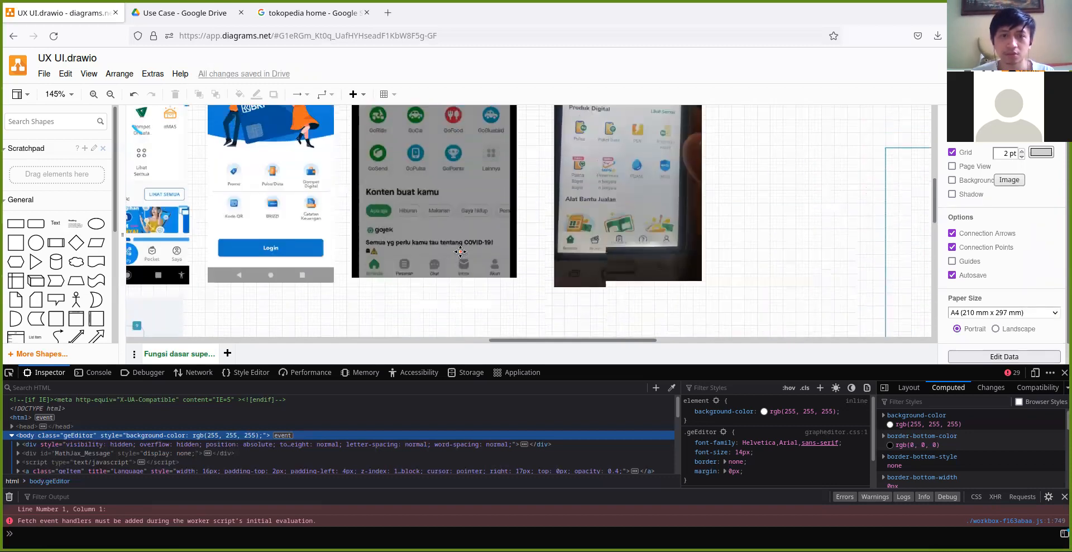
scroll(460, 253, "down", 8)
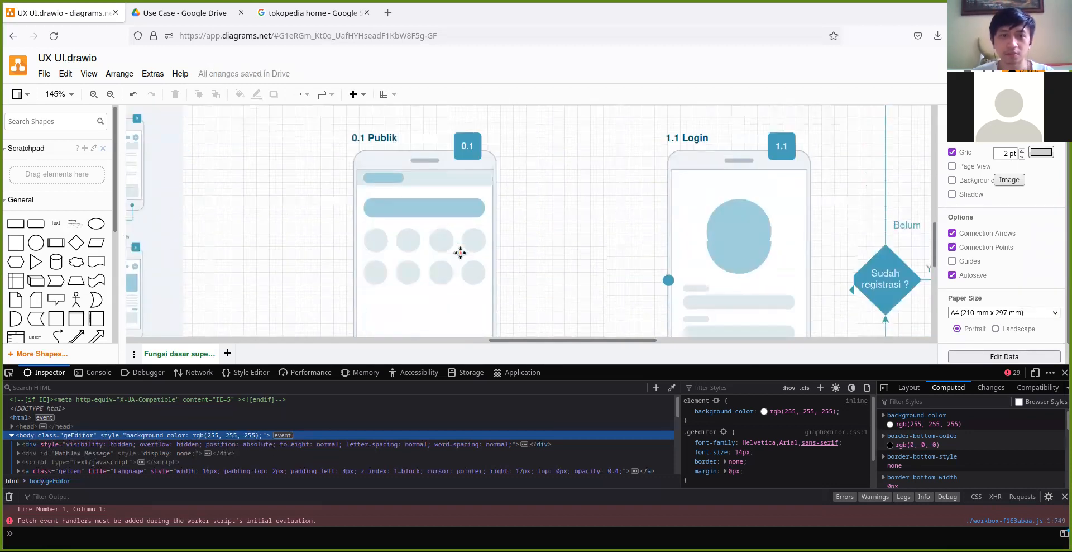
mouse_move(395, 256)
left_mouse_down()
mouse_move(608, 195)
mouse_move(408, 242)
left_mouse_up()
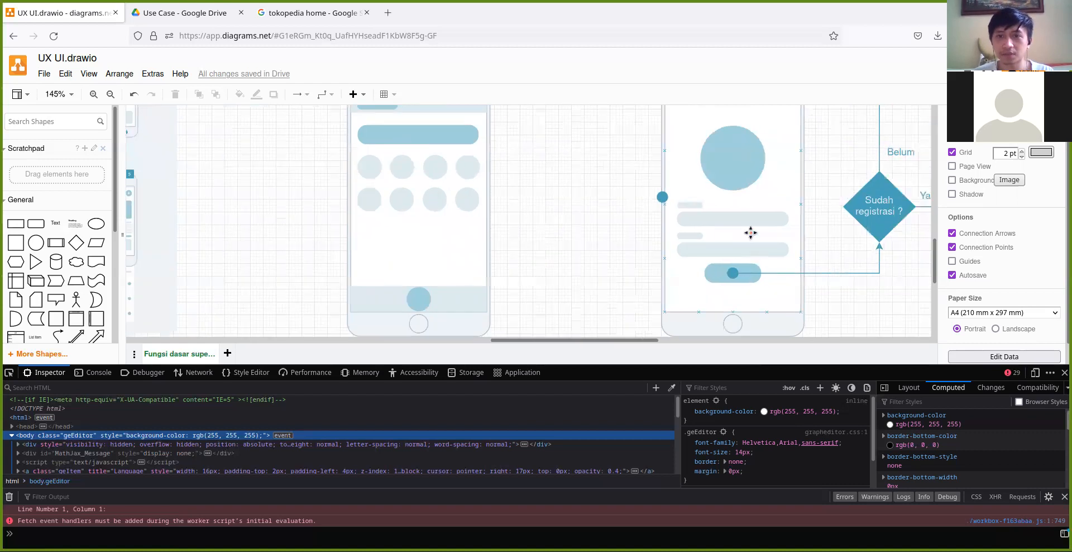
Place a copy of the small header bar below the circle rows in the 0.1 Publik screen.
left_click(439, 136)
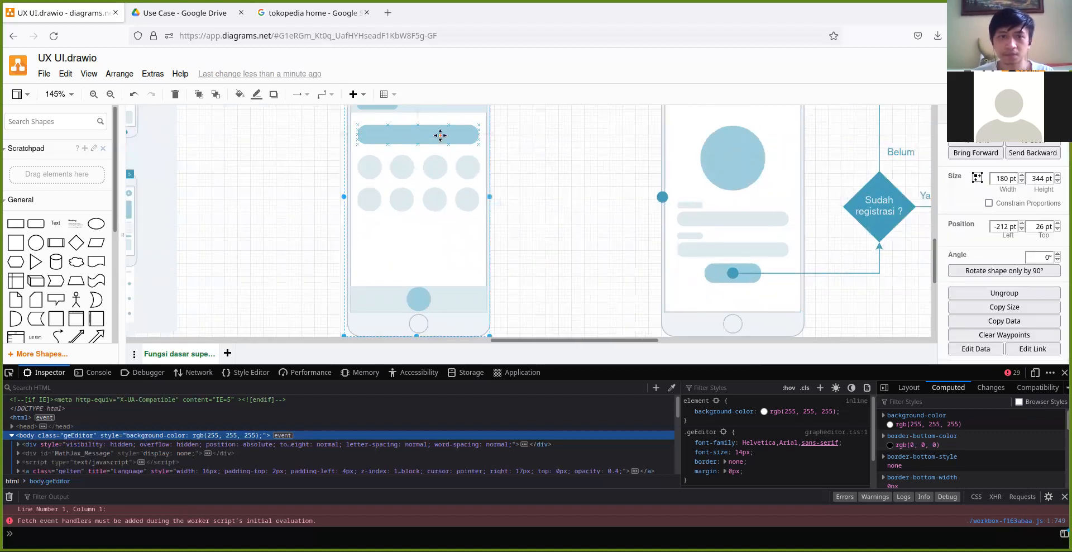
scroll(385, 153, "up", 2)
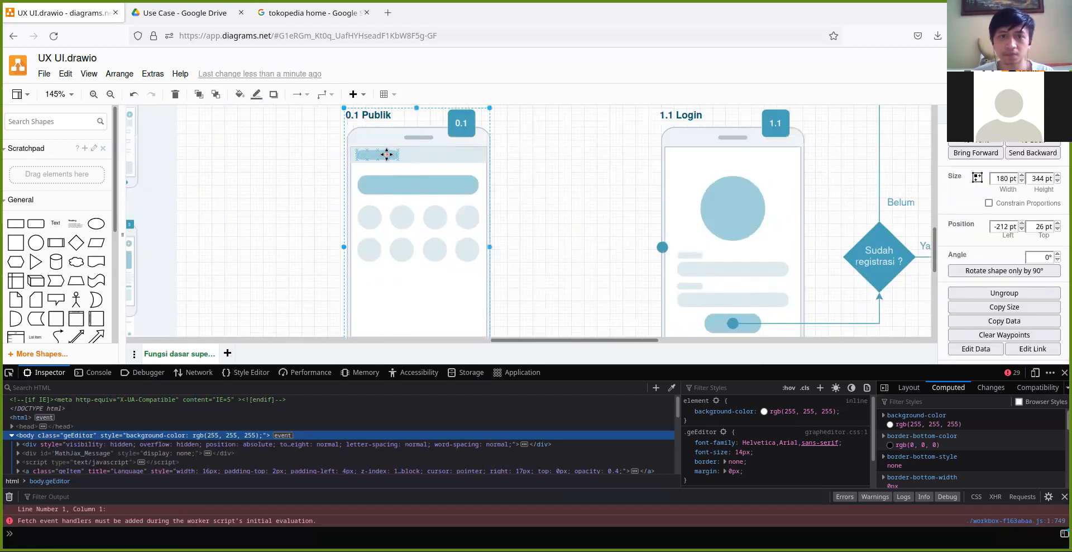
left_click(386, 154)
left_click_drag(385, 156, 379, 294)
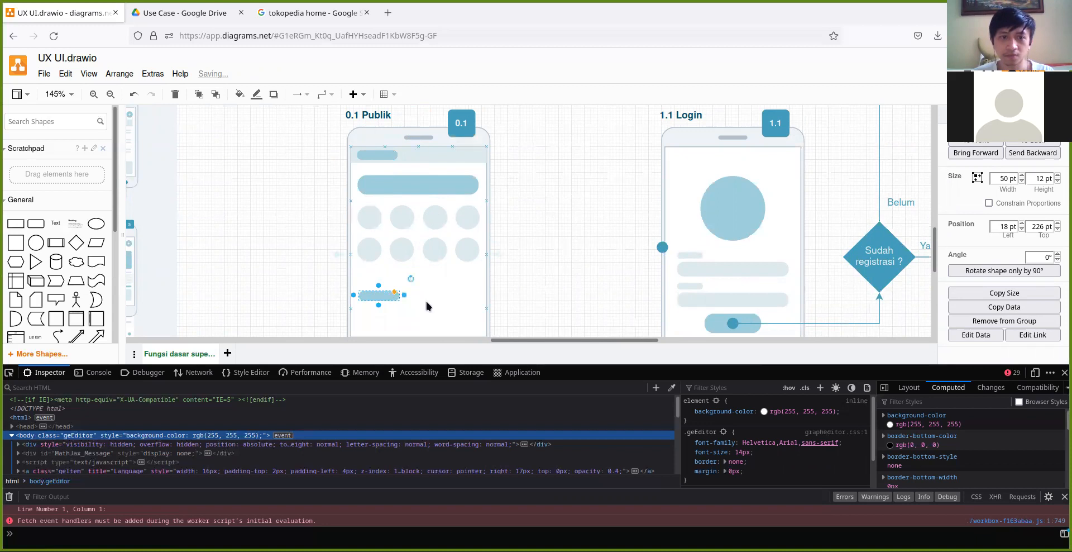
Try to left-align the copied small bar with the edge of the 0.1 Publik screen area.
left_click(394, 299)
left_click(390, 298, "shift")
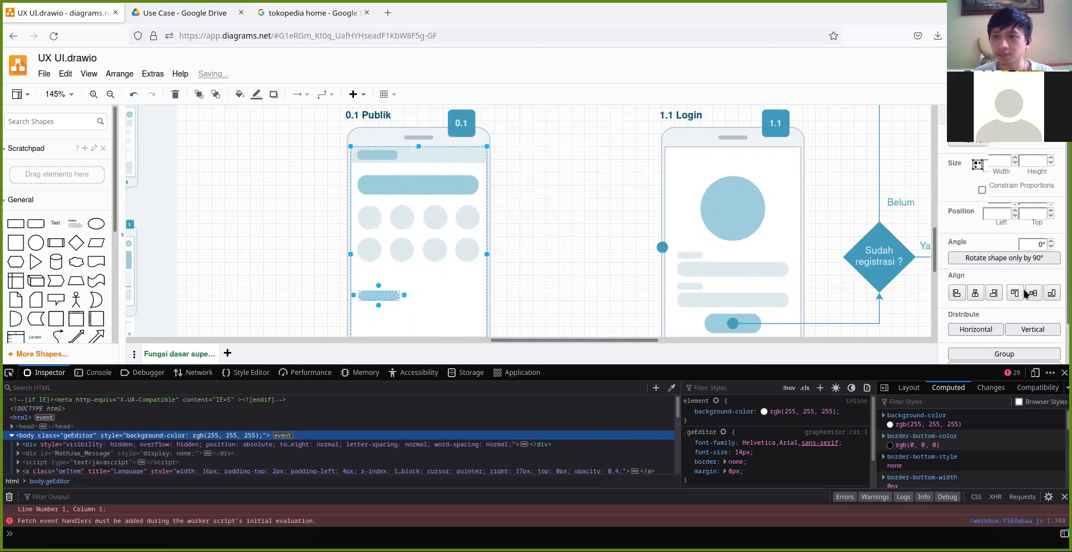
scroll(966, 254, "down", 1)
left_click(958, 252)
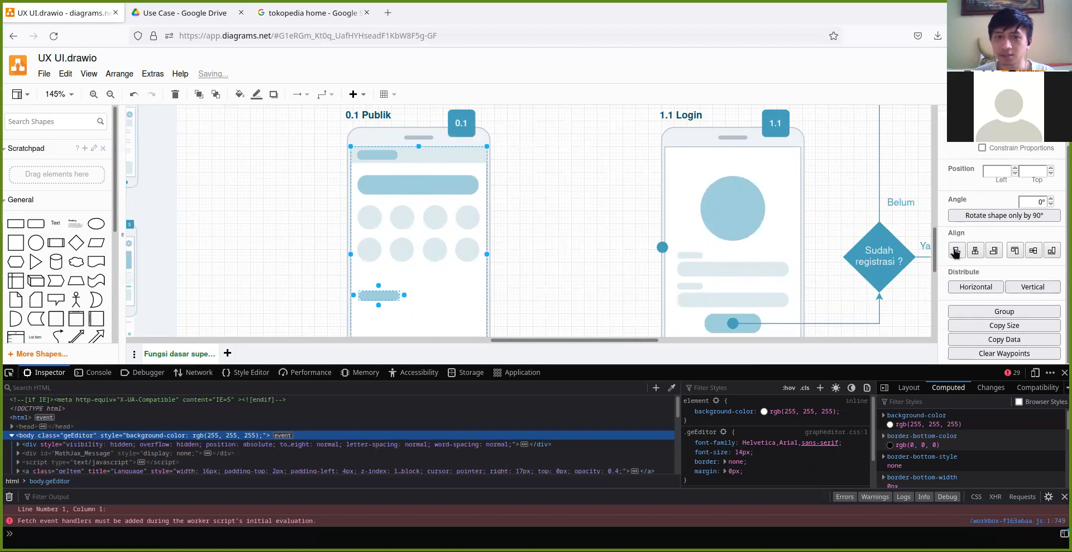
left_click(528, 260)
left_click(444, 277)
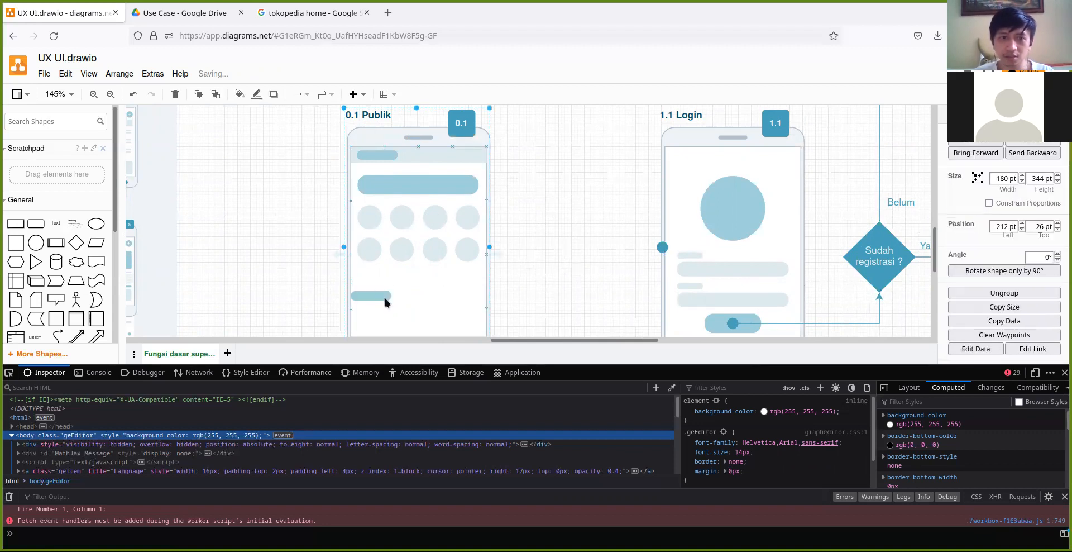
Try to left-align the second circle row and the copied small bar with each other.
left_click(374, 255)
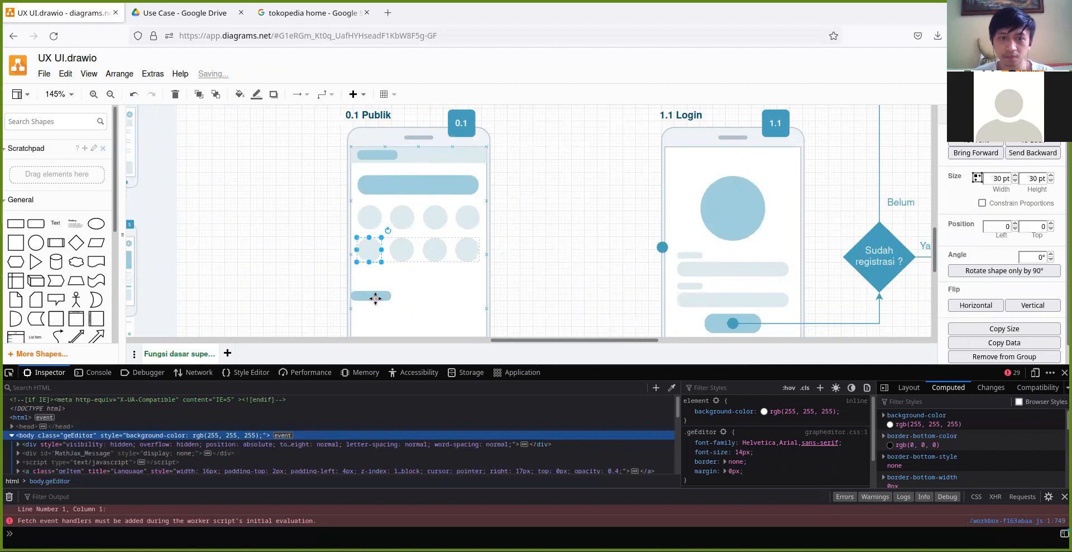
left_click(375, 252)
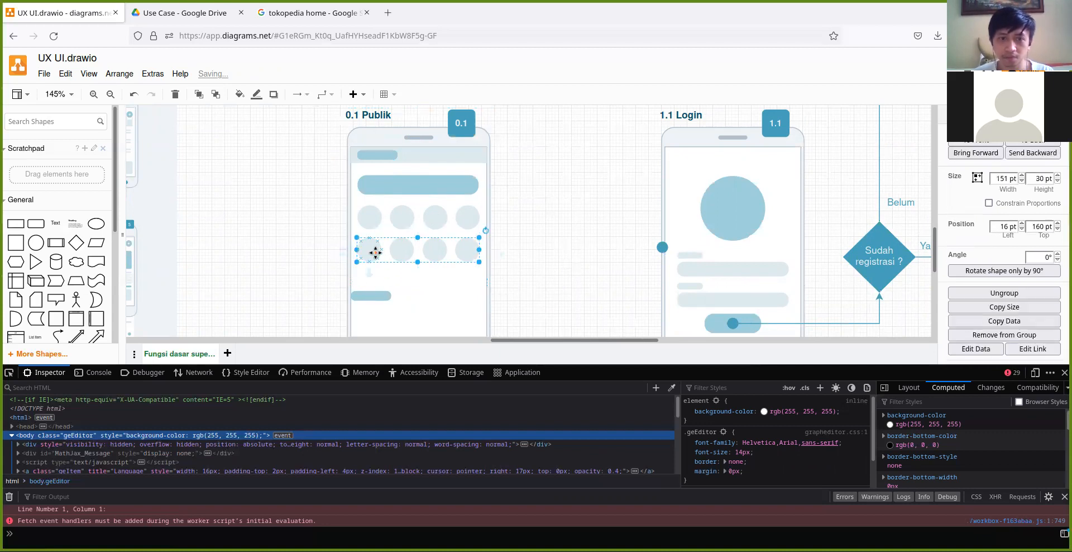
left_click(374, 295, "shift")
left_click(956, 293)
key("ctrl+z")
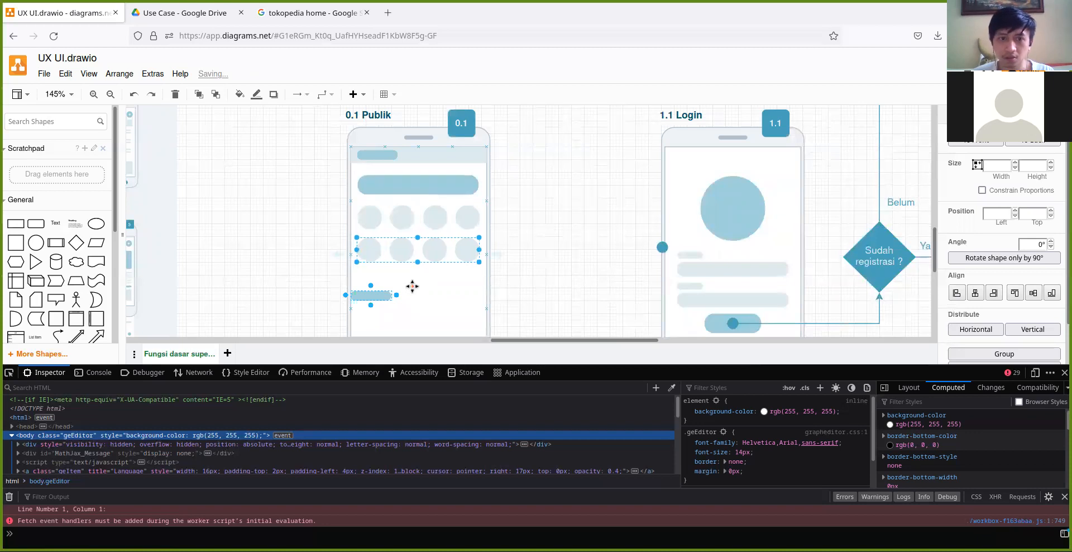
left_click(400, 292)
left_click(375, 286)
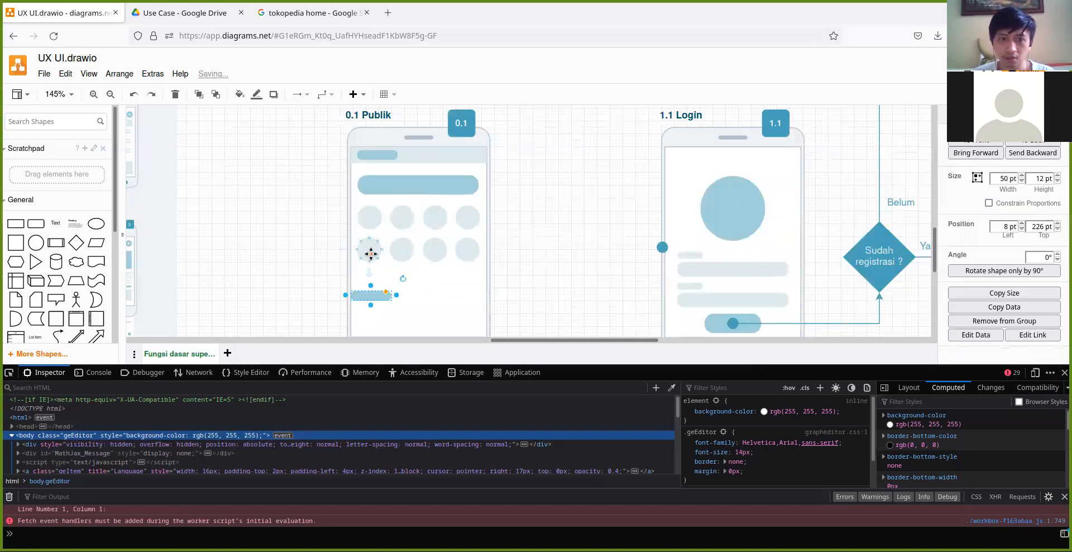
left_click(371, 248, "shift")
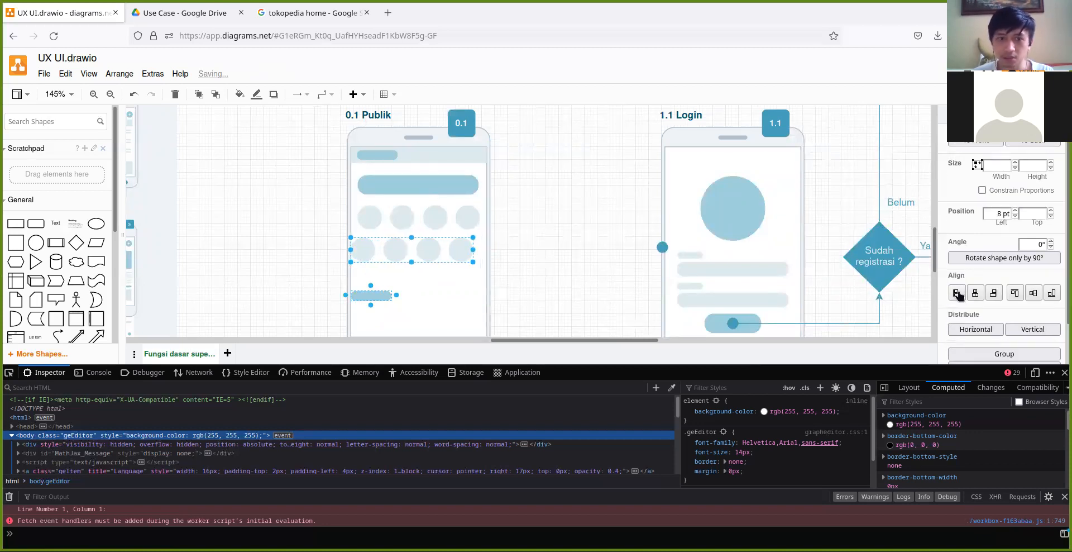
Left-align the copied small bar to the starting edge of the second circle row at 16 pt.
left_click(372, 251)
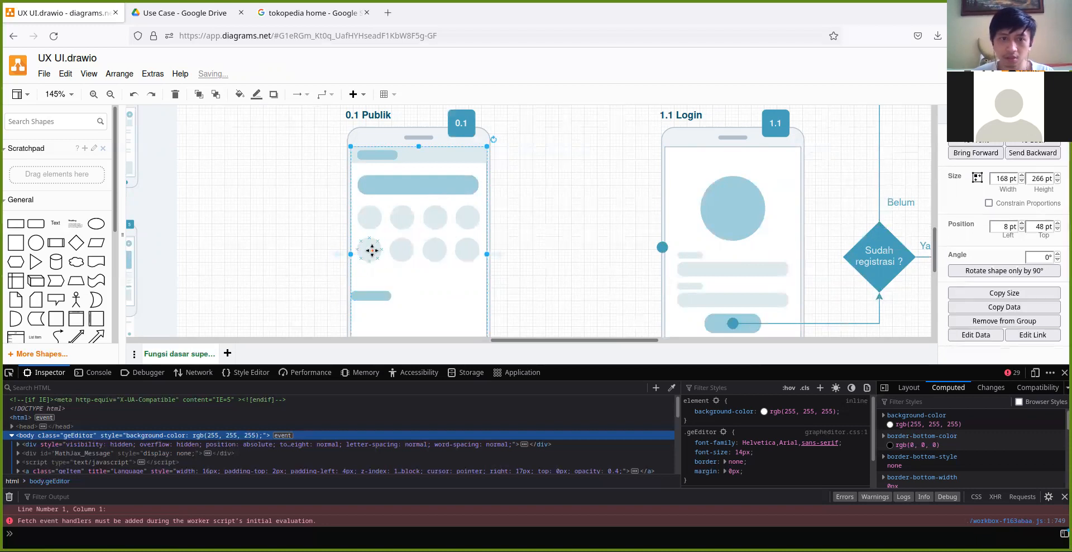
left_click(400, 256)
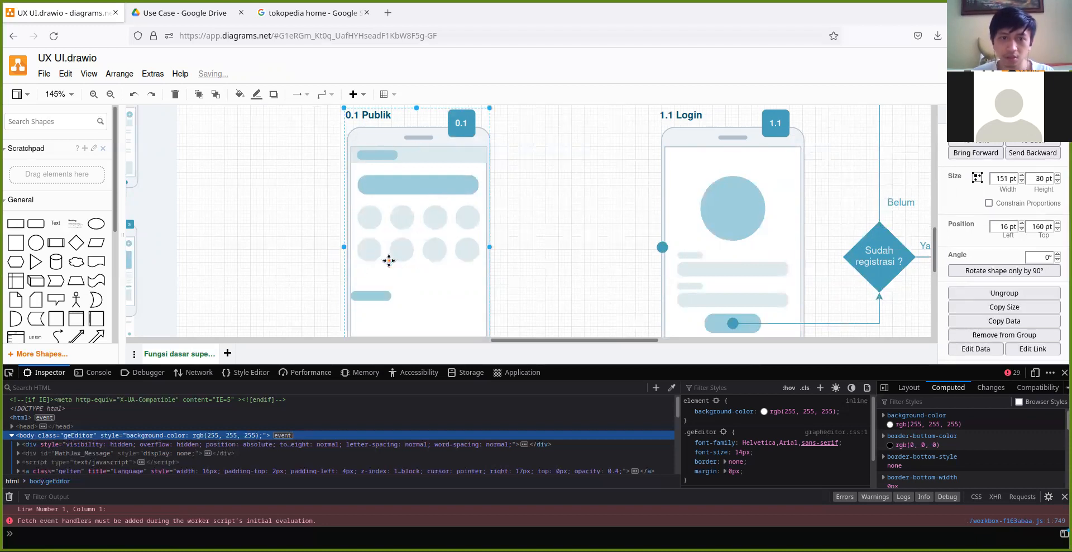
left_click(400, 257)
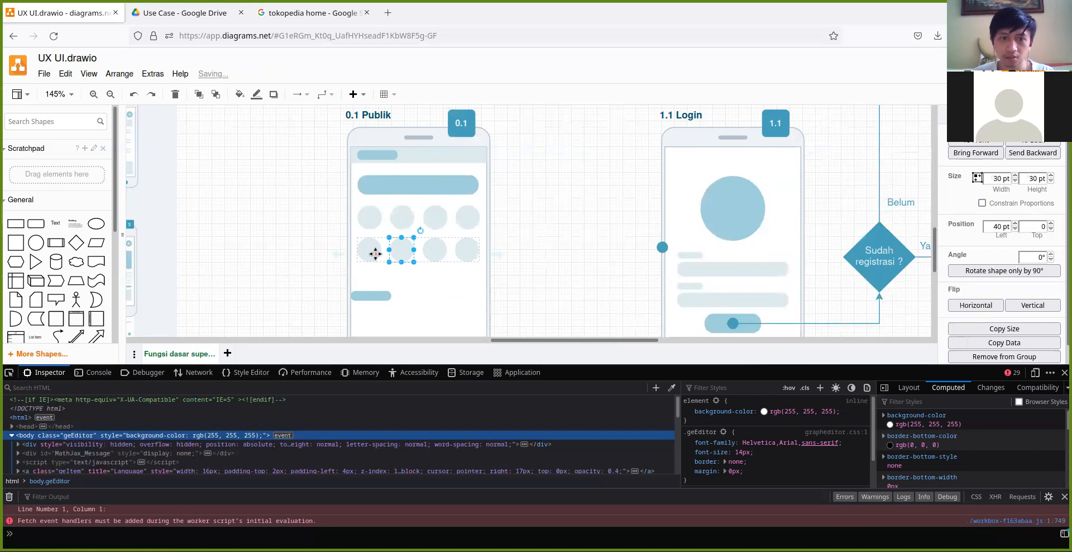
left_click(375, 253)
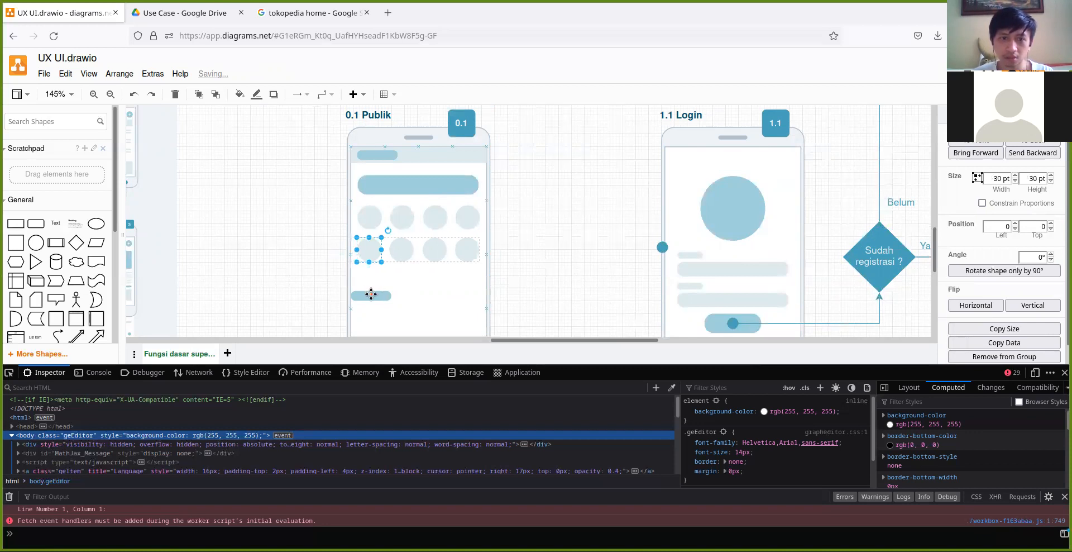
left_click(369, 251)
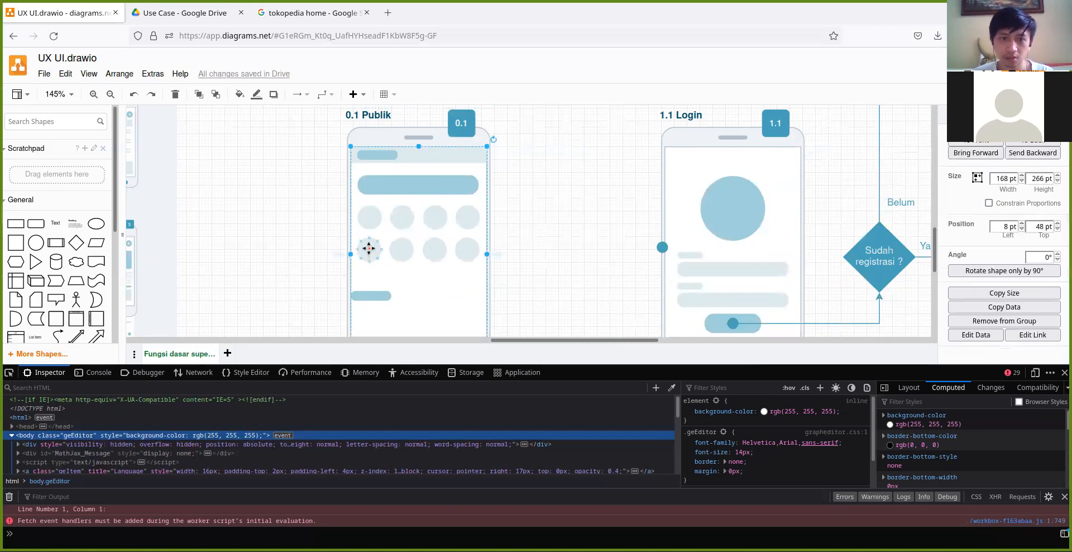
left_click(368, 249)
left_click(371, 295, "shift")
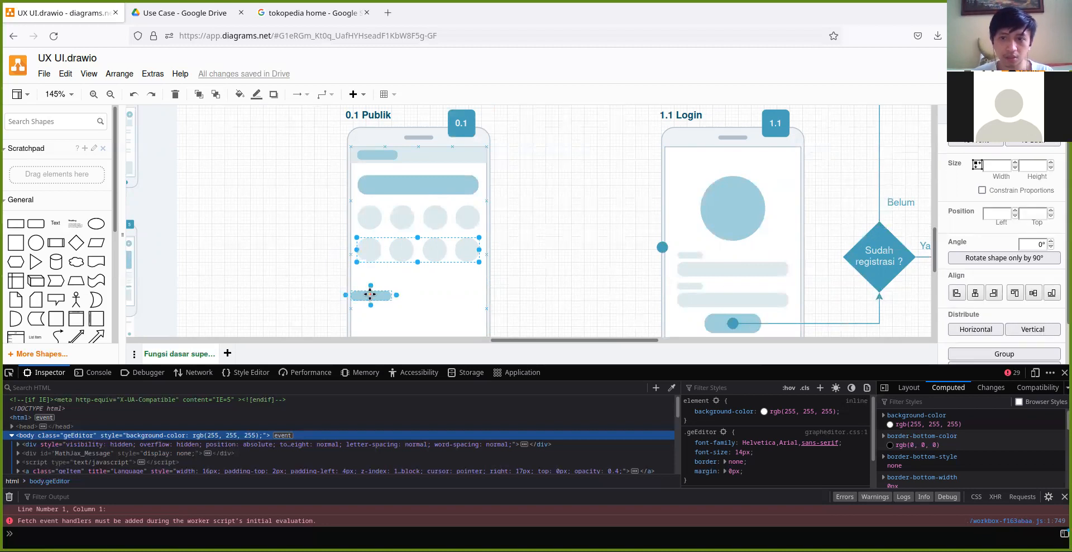
left_click(974, 293)
left_click(956, 293)
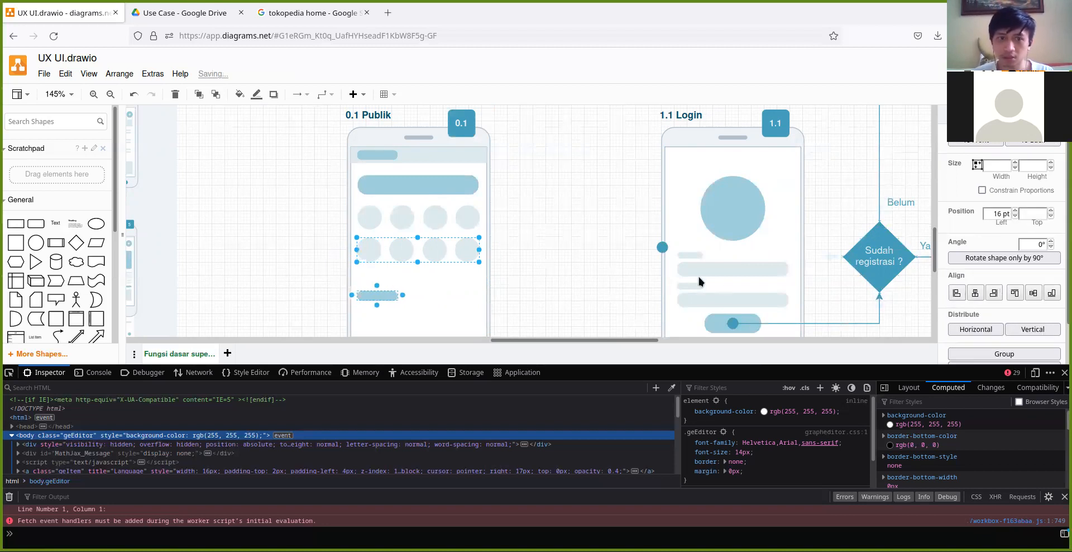
left_click(561, 209)
left_click(459, 232)
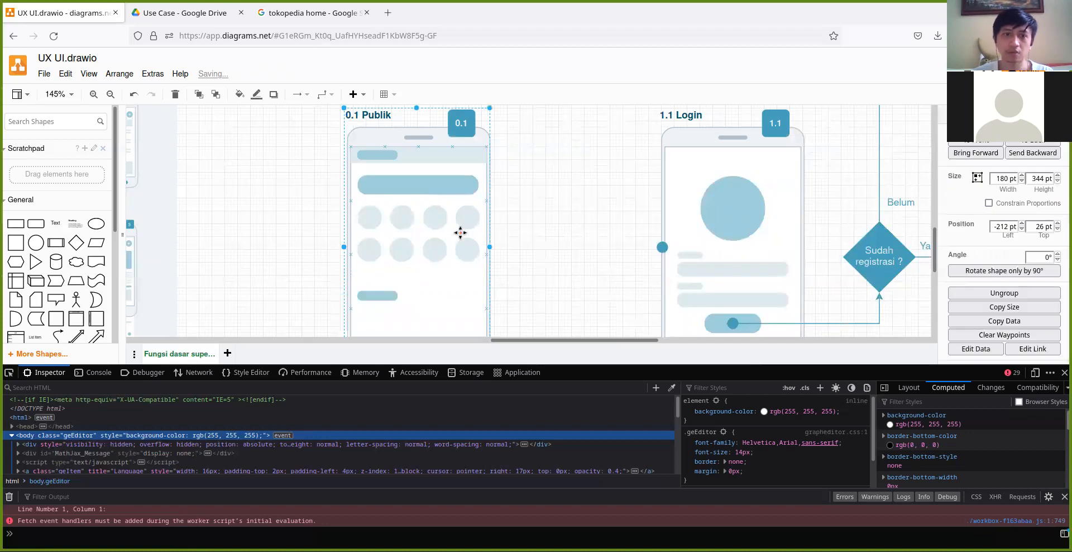
Nudge the copied bar up to 217 pt from the top and widen it to 100 pt.
left_click(385, 295)
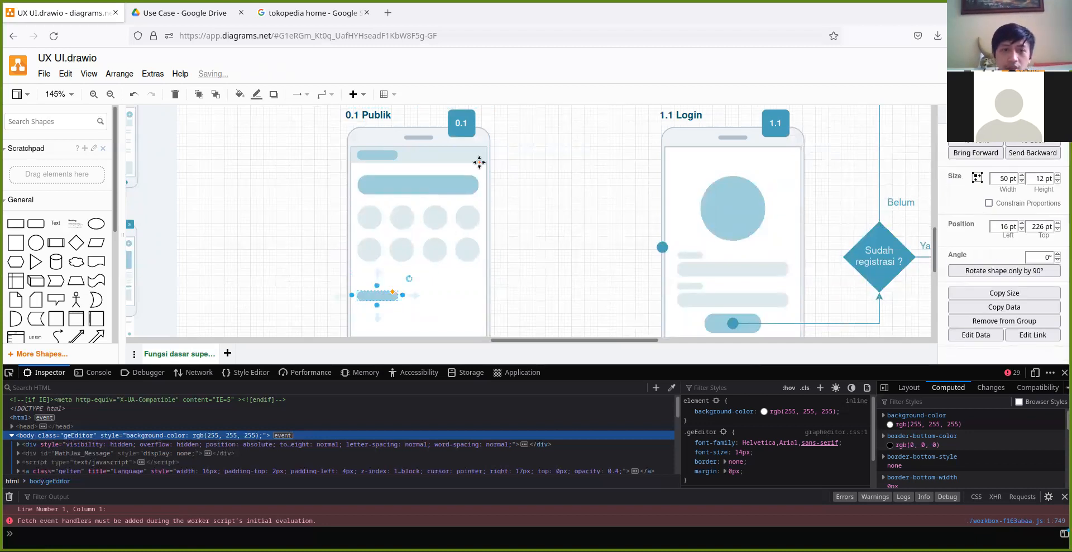
key("Up")
key("Up")
key("Up")
key("Up")
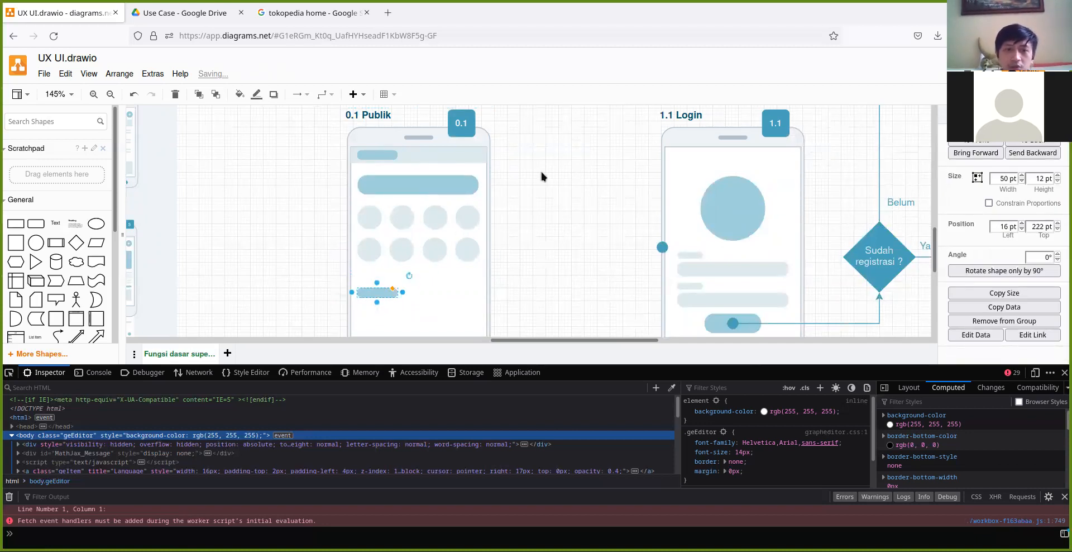
key("Up")
key("Up")
key("Up")
key("Up")
key("Up")
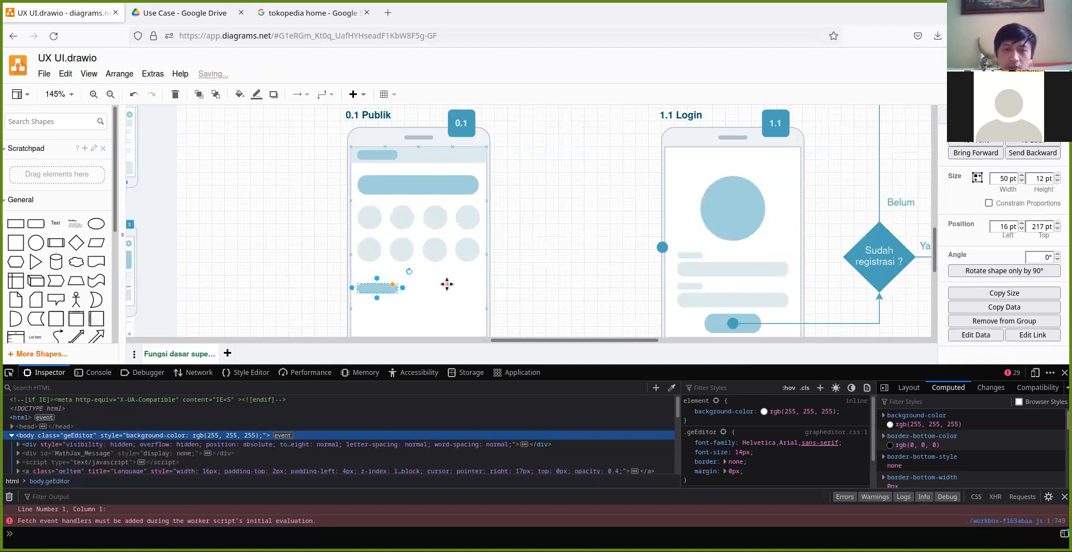
left_click_drag(402, 287, 444, 285)
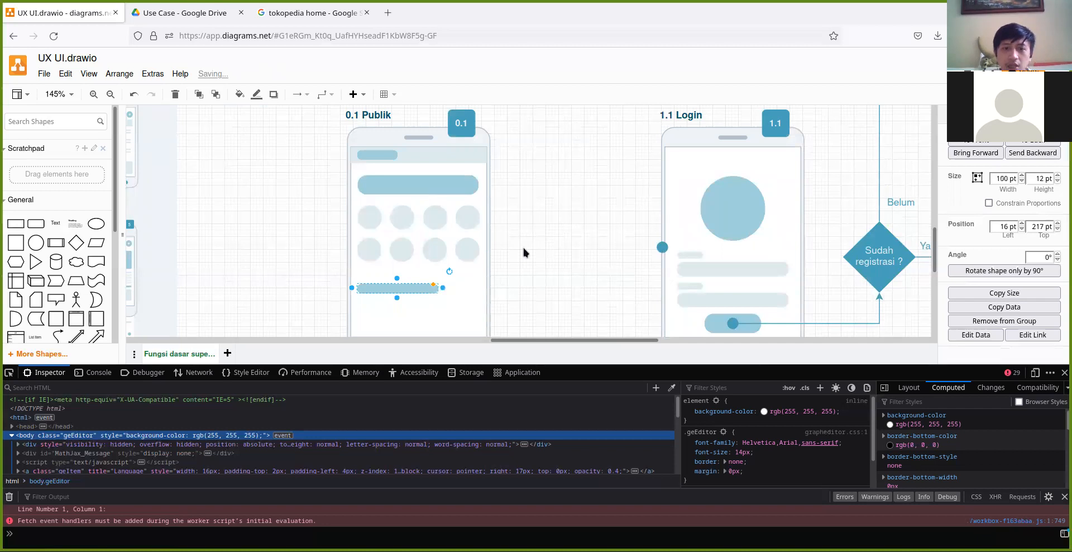
left_click(524, 247)
Set the fill colour of the bar below the circle rows in 0.1 Publik to DDEBEE.
scroll(527, 244, "down", 3)
left_click(457, 269)
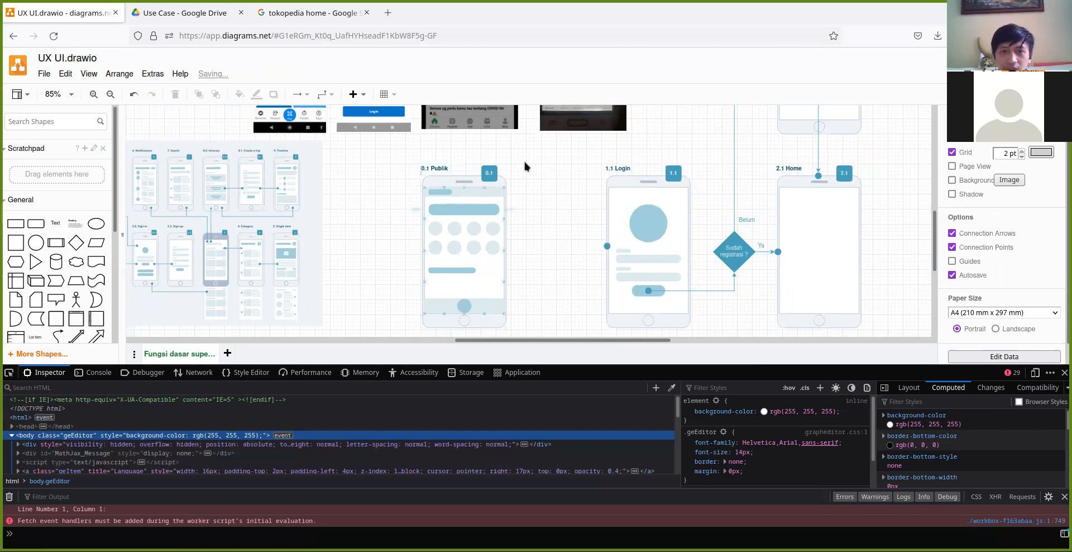
scroll(528, 165, "up", 1)
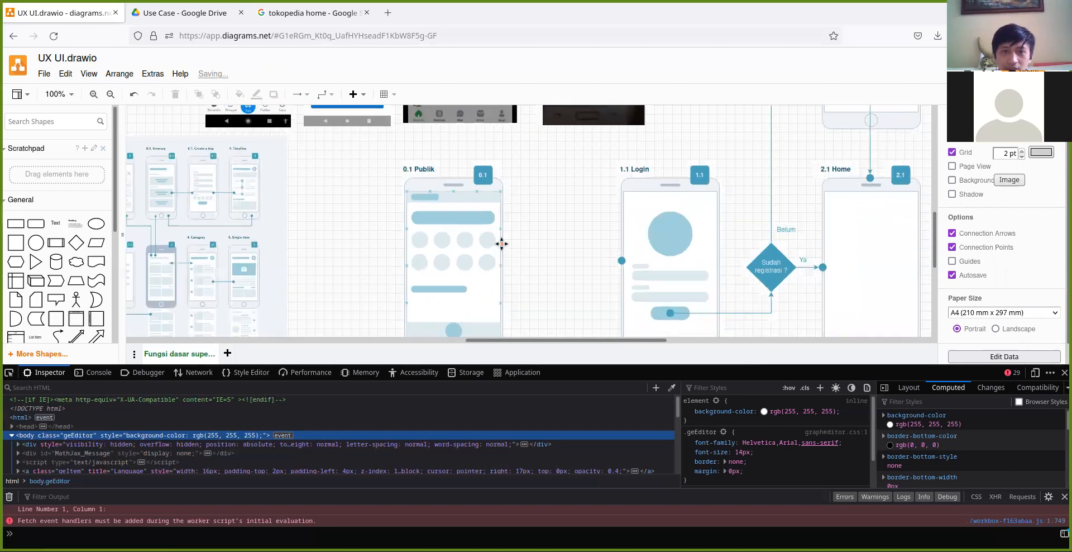
scroll(502, 243, "down", 1)
left_click(446, 256)
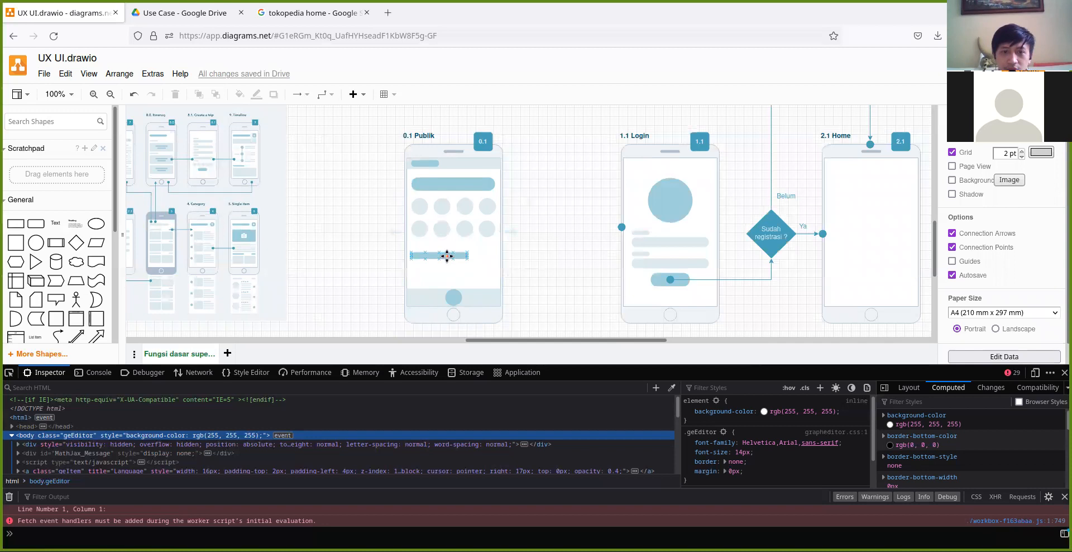
left_click(446, 256)
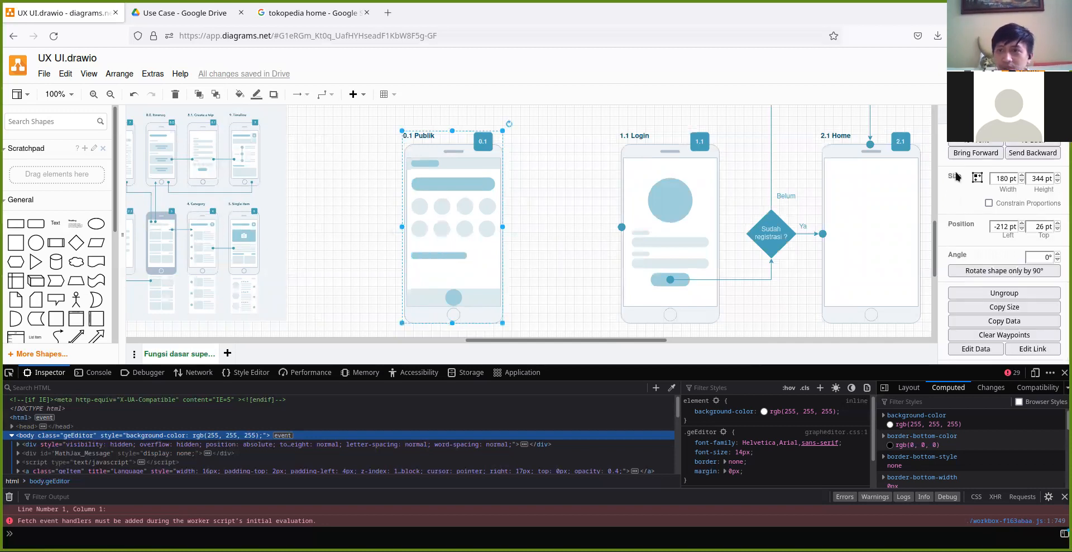
left_click(961, 114)
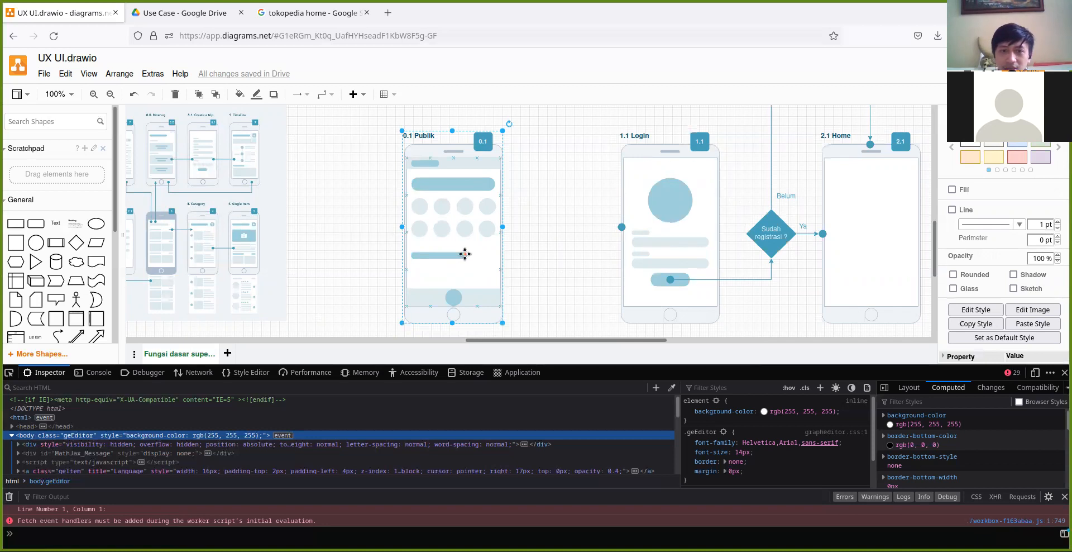
left_click(441, 254)
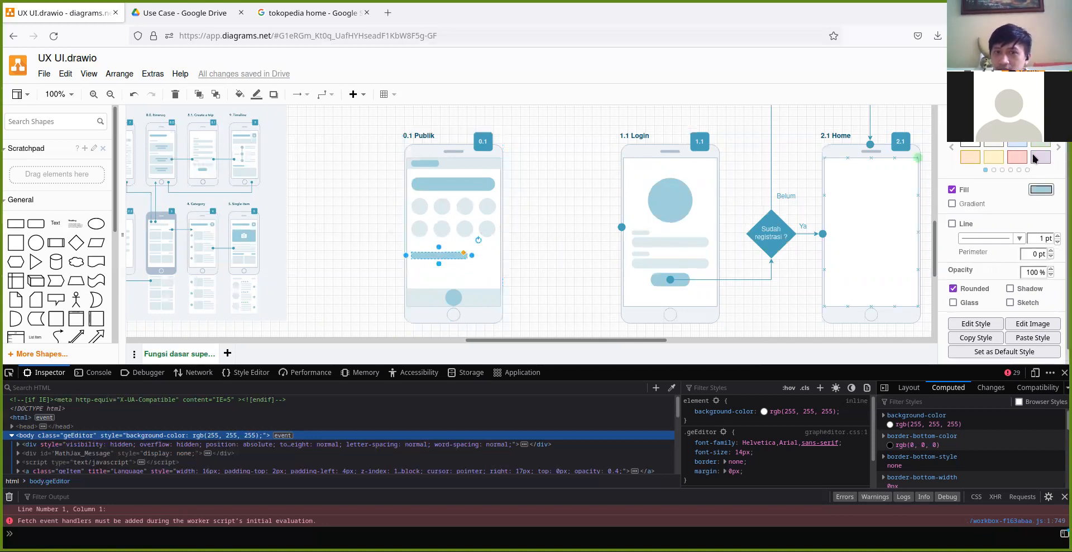
left_click(1039, 190)
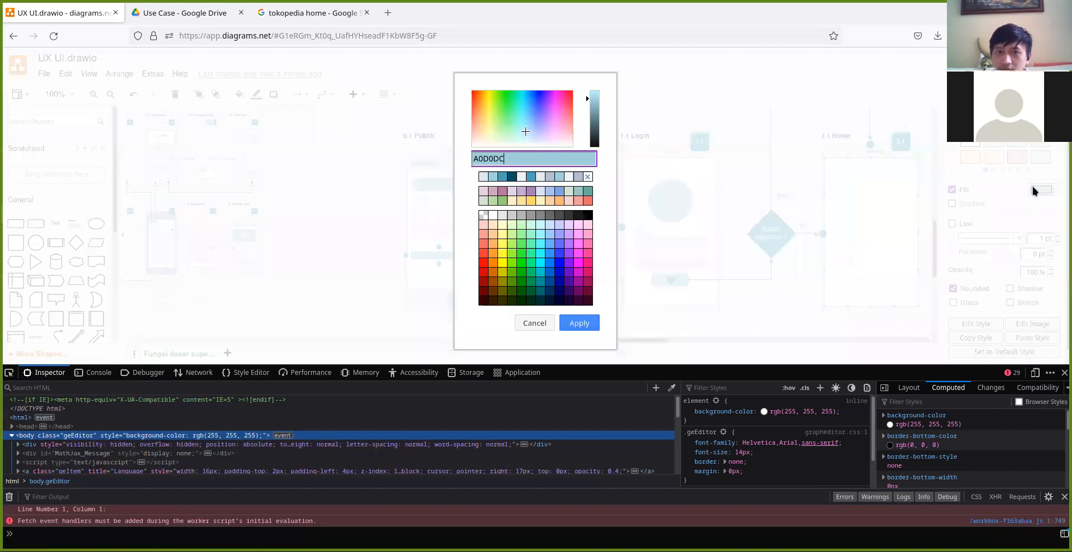
left_click(490, 177)
left_click(485, 177)
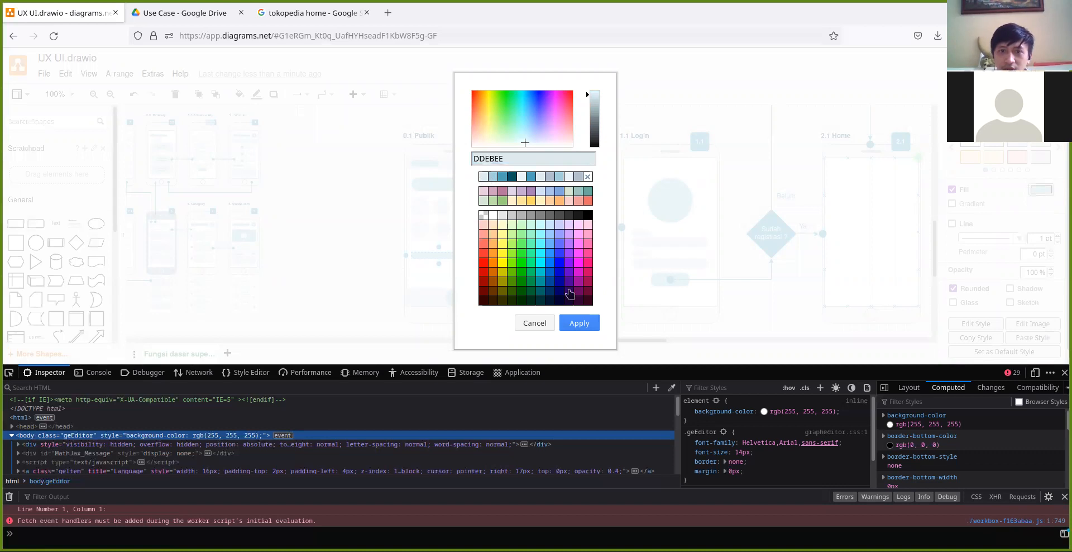
left_click(584, 323)
left_click(582, 260)
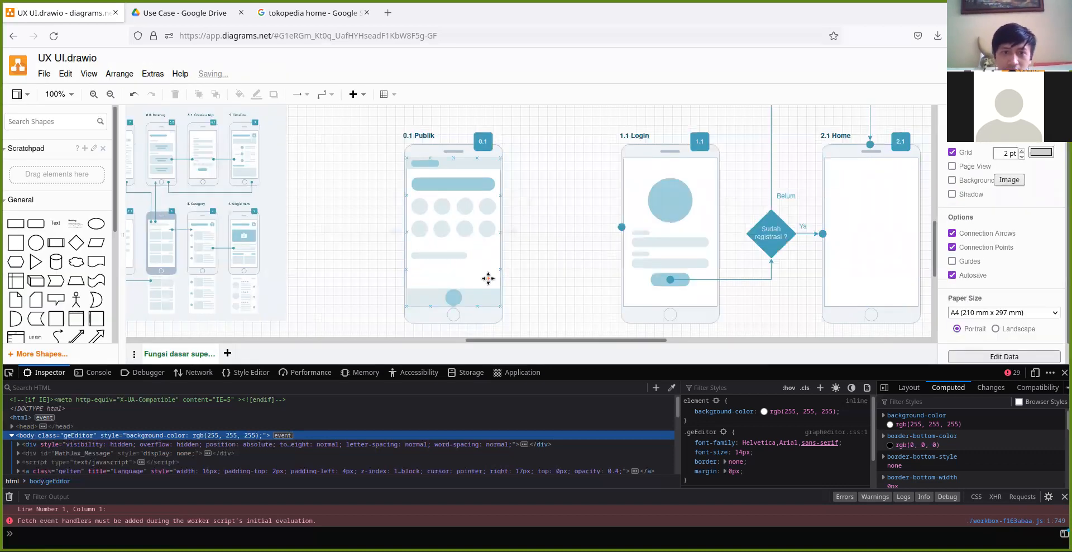
left_click(446, 253)
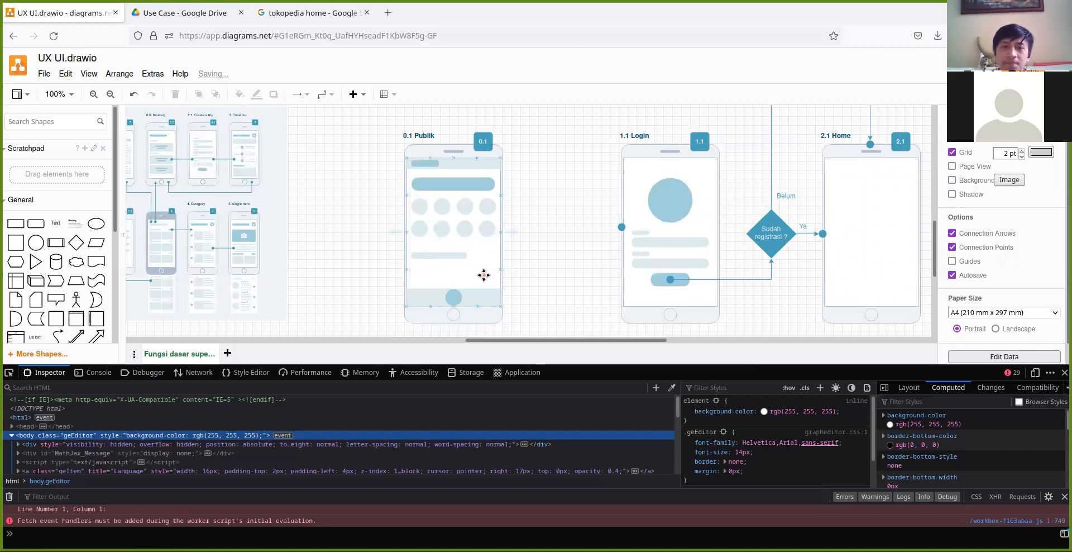
scroll(475, 244, "up", 2)
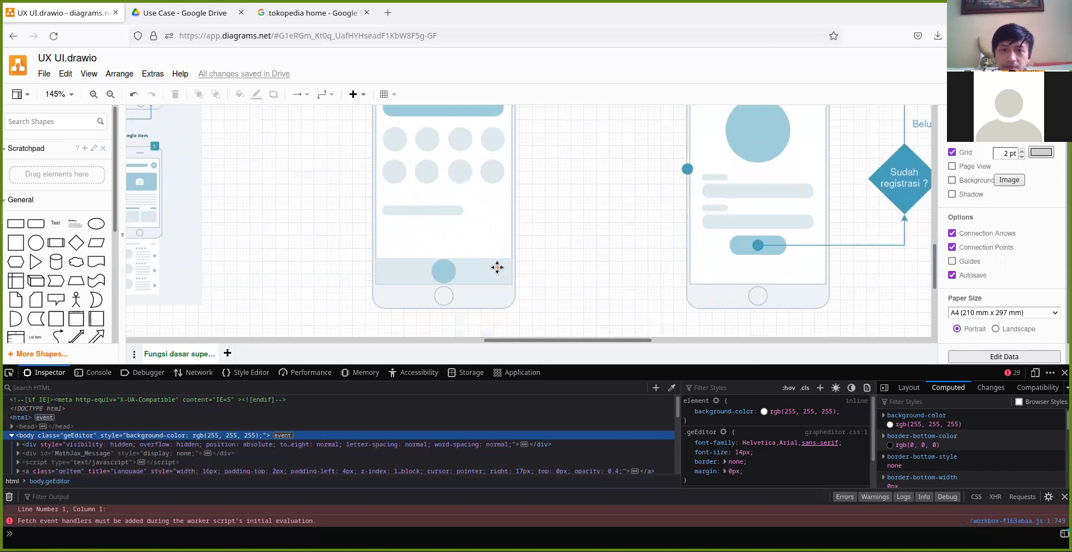
scroll(497, 267, "up", 1)
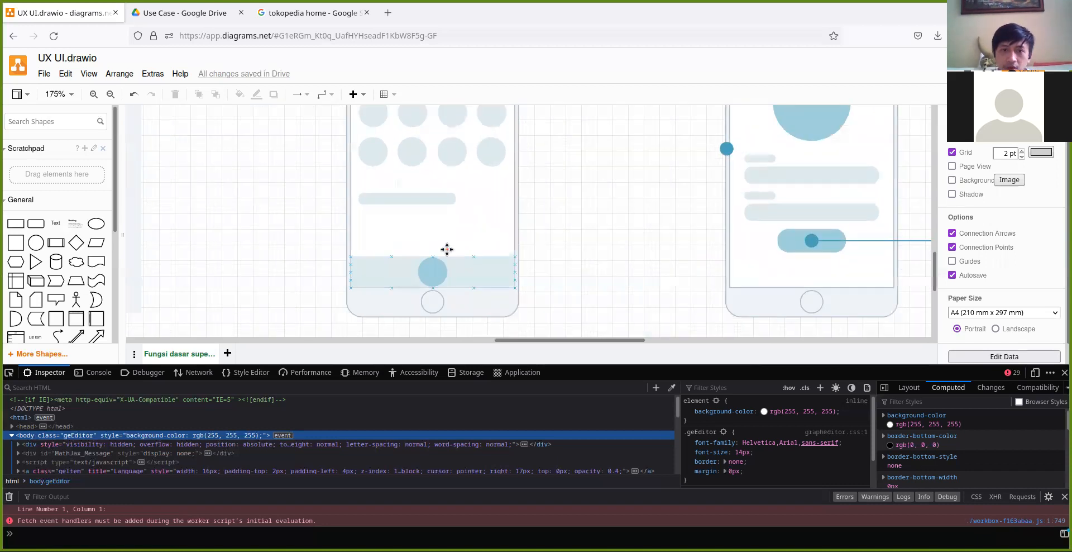
Duplicate the circle in the bottom bar of 0.1 Publik and place the copy beside it on the right.
left_click(456, 151)
left_click(454, 149)
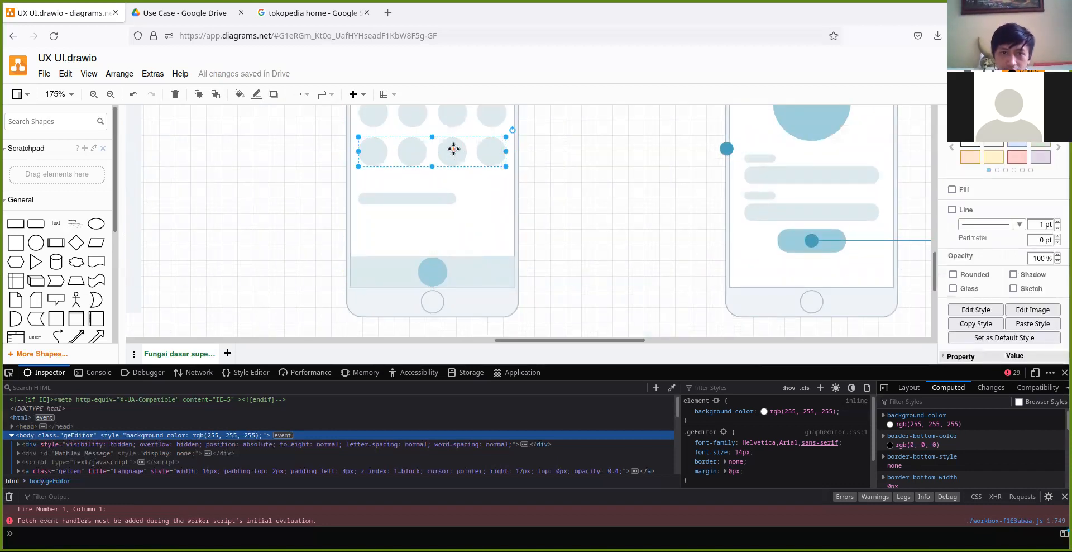
left_click(451, 148)
left_click(454, 240)
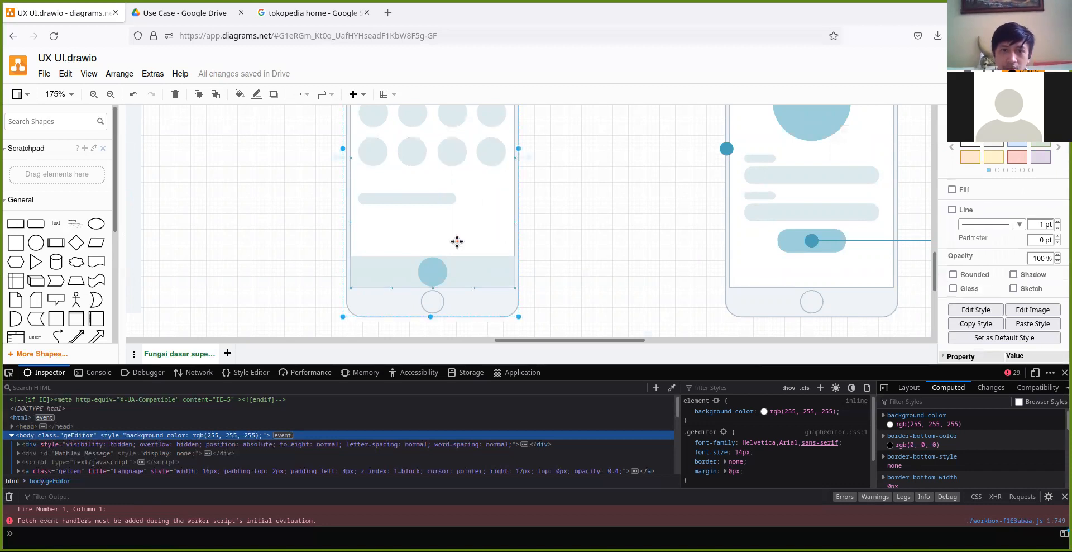
left_click(436, 271)
left_click_drag(437, 271, 474, 271)
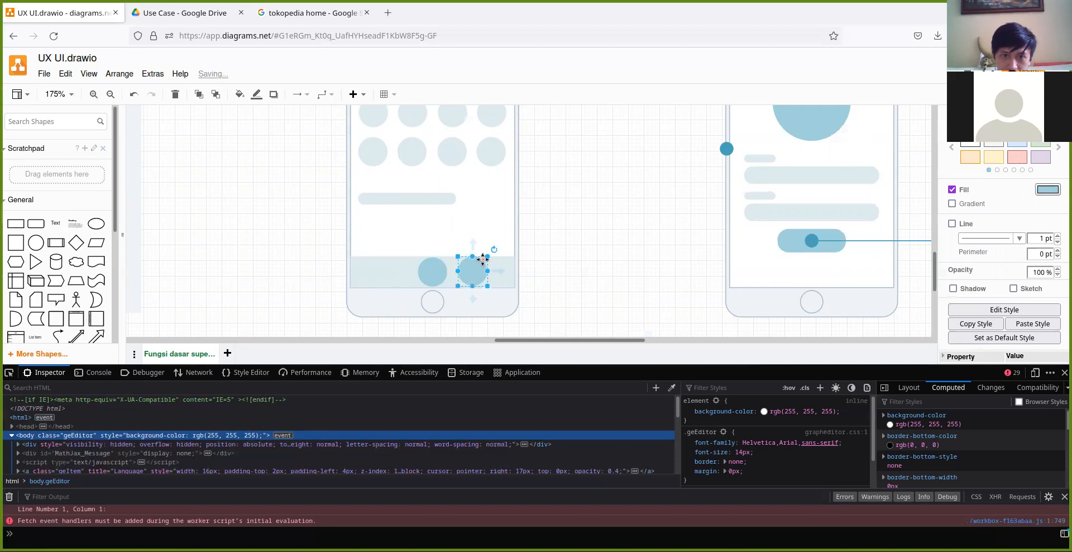
Shrink the copied circle in the bottom bar so it is smaller than the original circle.
scroll(495, 254, "up", 4)
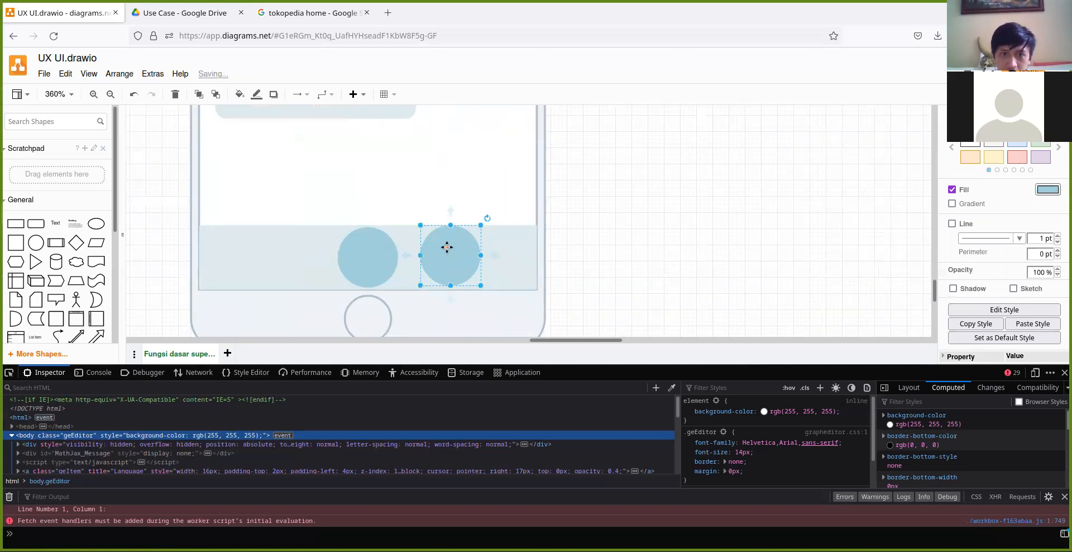
left_click(412, 250)
left_click(449, 252)
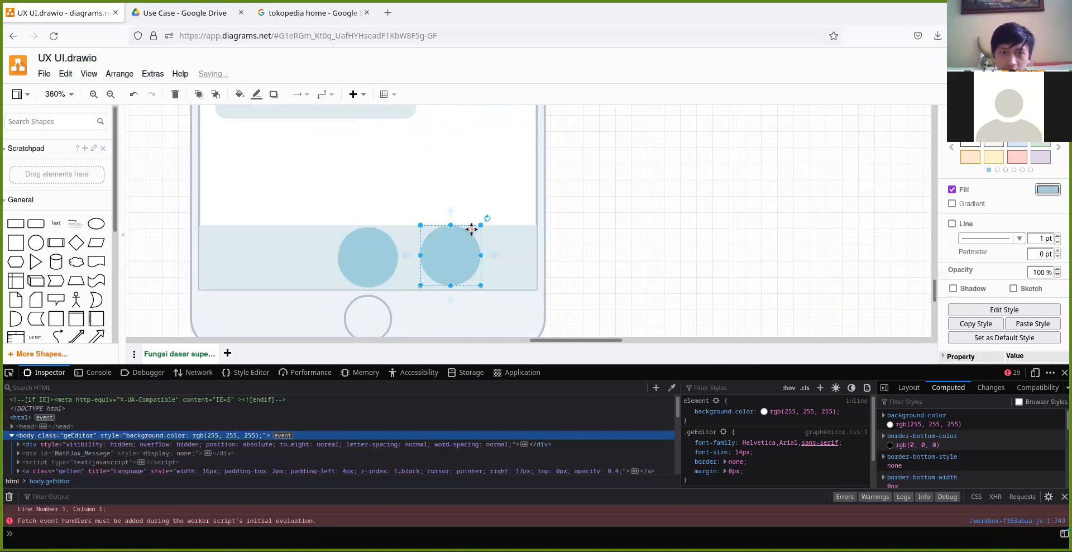
left_click_drag(474, 231, 463, 241)
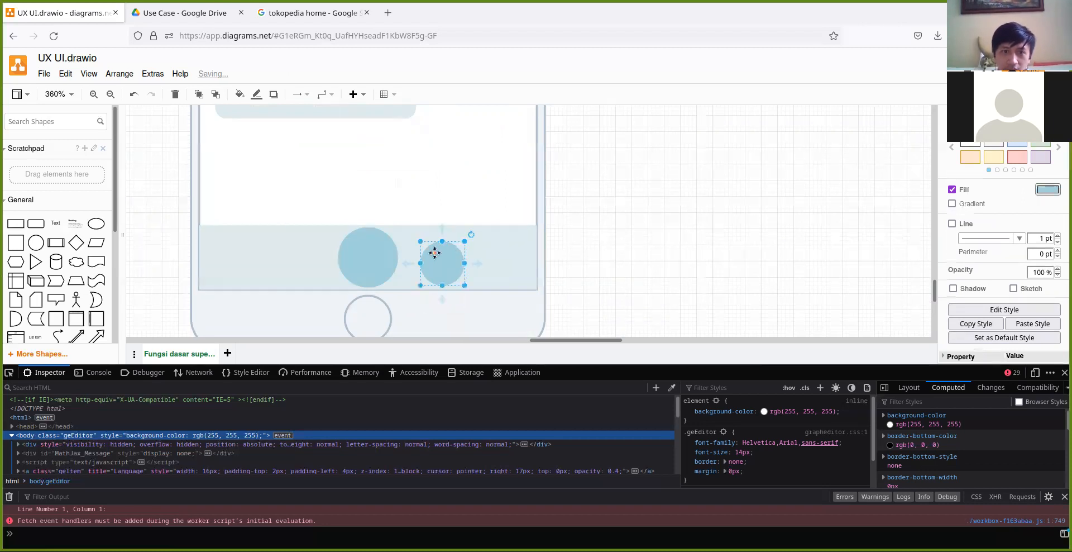
Align the small and large circles in the bottom bar along their horizontal middle line.
left_click(376, 258, "shift")
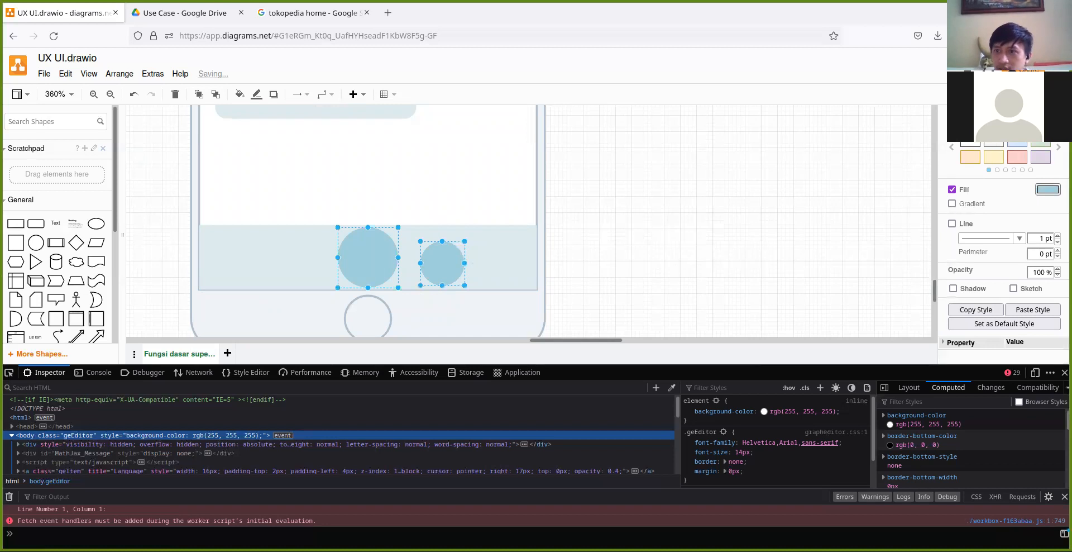
left_click(1042, 114)
left_click(1033, 330)
key("ctrl+z")
left_click(595, 227)
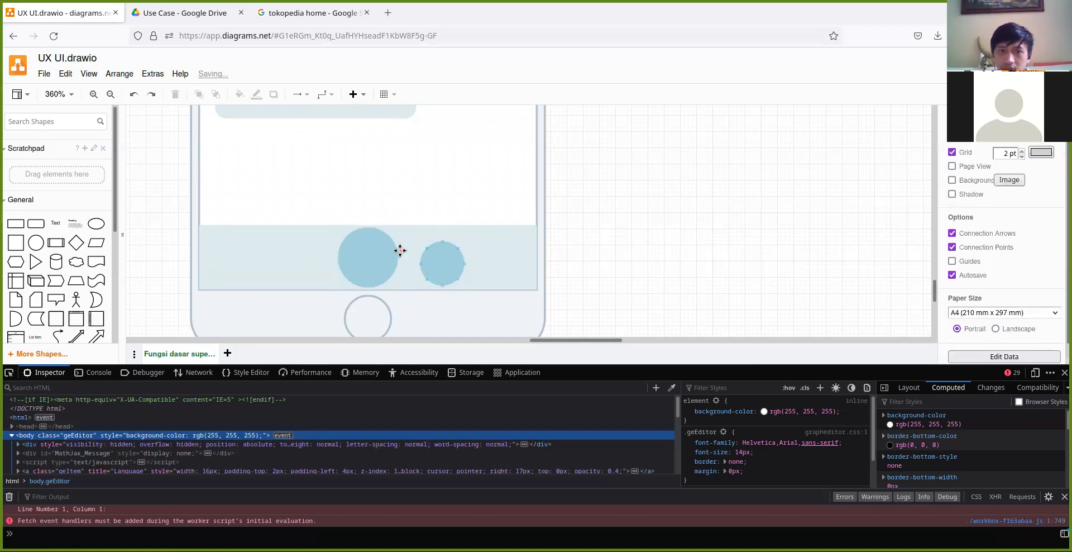
left_click(400, 250)
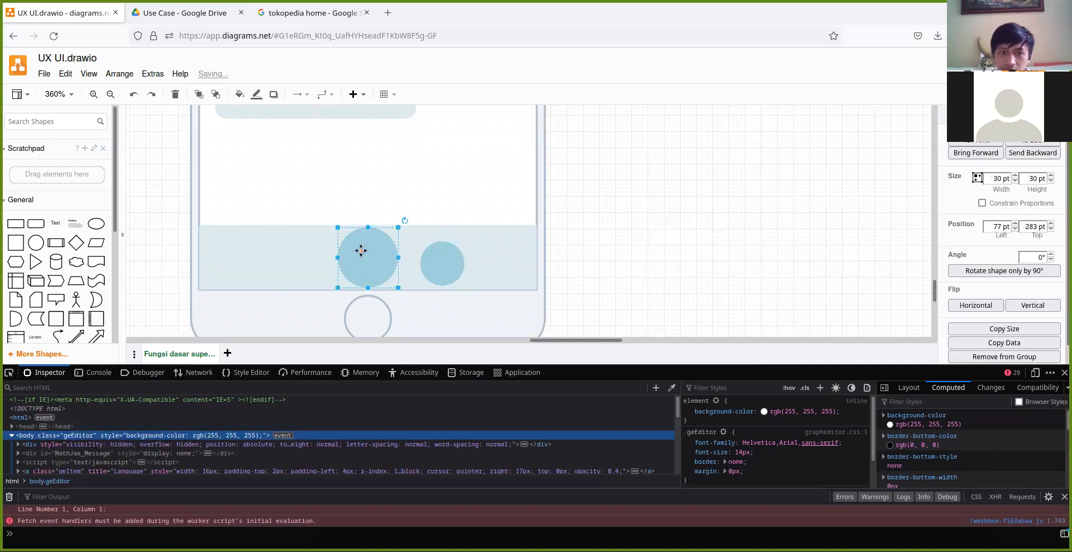
left_click(436, 259, "shift")
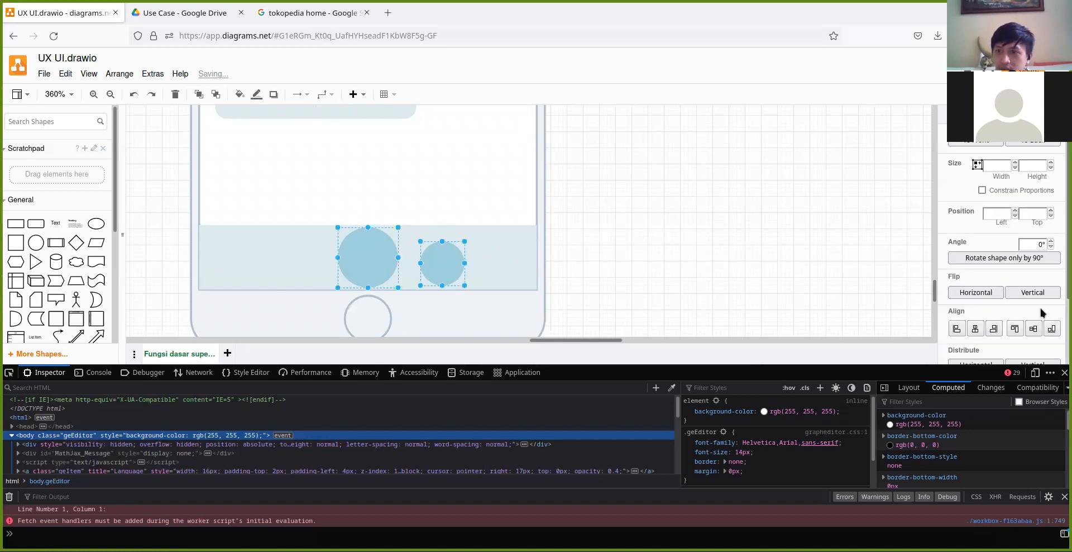
left_click(1032, 327)
left_click(685, 191)
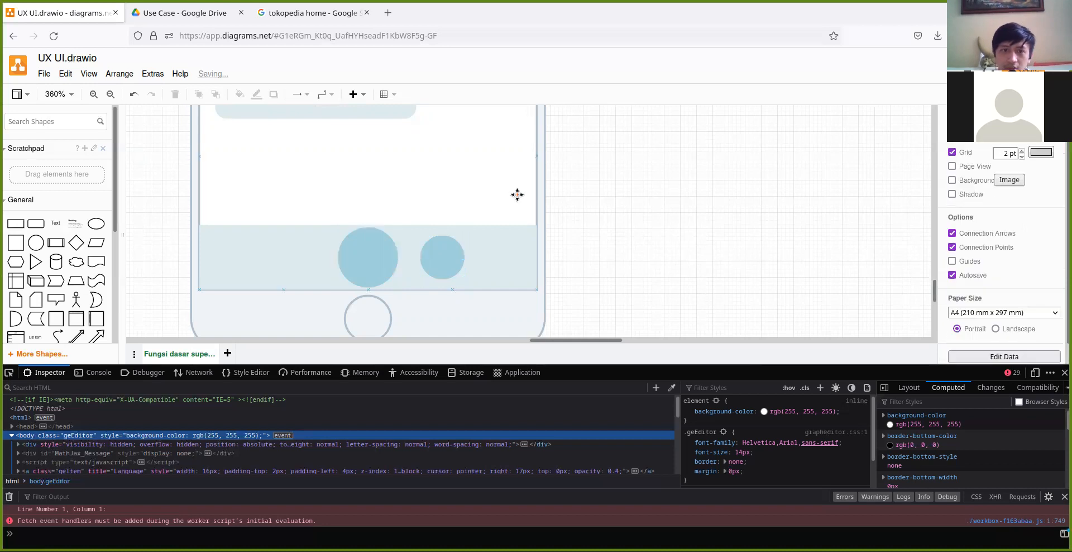
Delete the smaller circle from the bottom bar of 0.1 Publik.
scroll(502, 188, "down", 4, "ctrl")
scroll(502, 188, "down", 7, "ctrl")
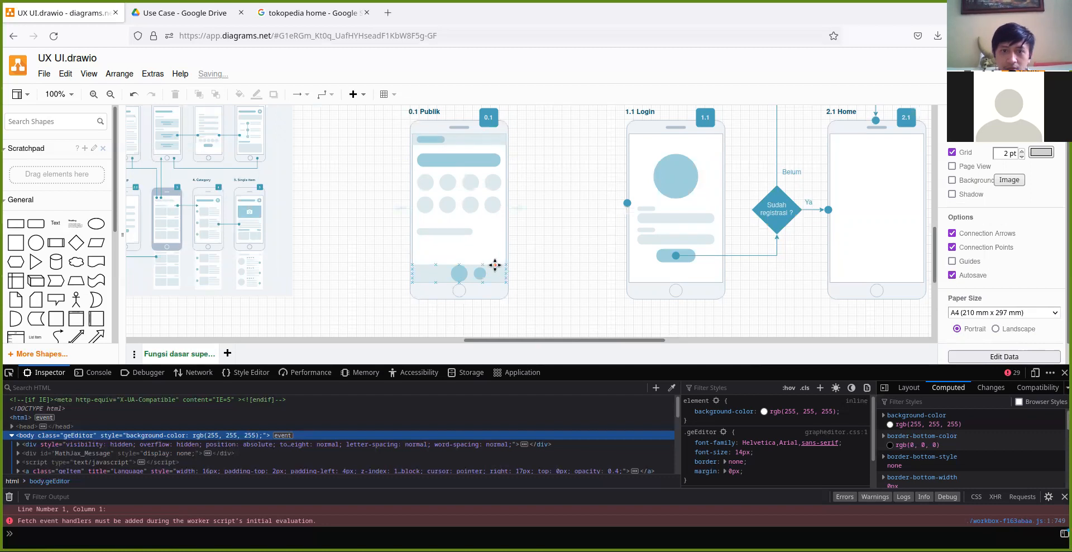
scroll(493, 258, "up", 2, "ctrl")
scroll(493, 258, "up", 2, "ctrl")
left_click(455, 287)
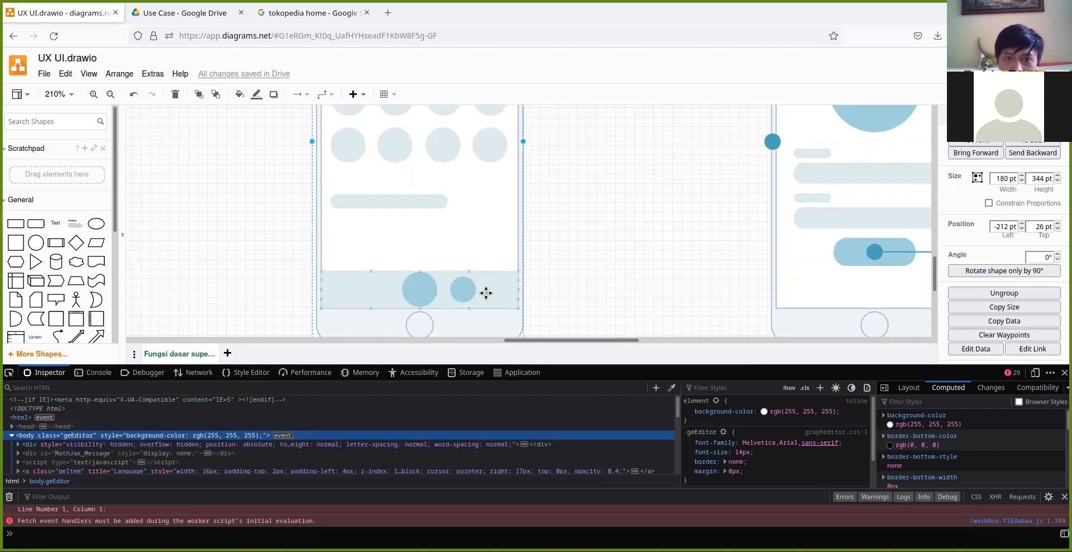
left_click(466, 290)
key("Delete")
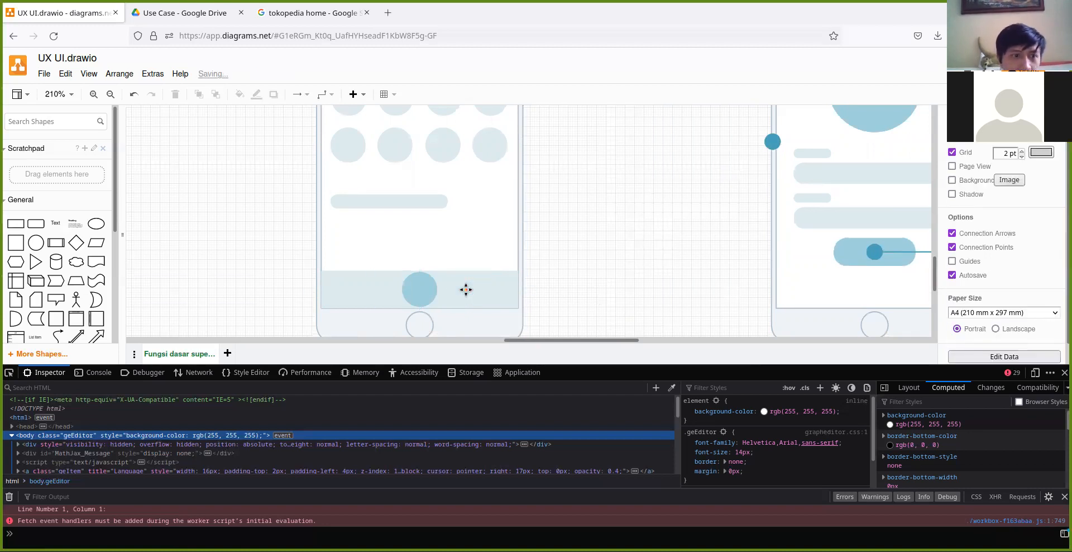
Insert a rounded rectangle without an outline and fill it with the same light blue as the bottom bar's circle.
left_click(36, 224)
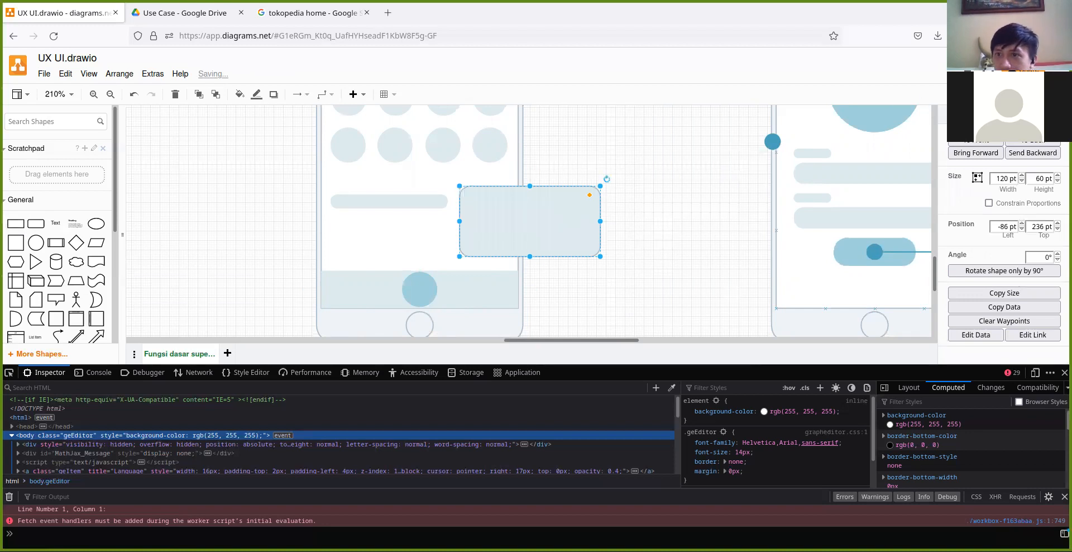
left_click(961, 115)
left_click(952, 224)
left_click(1041, 189)
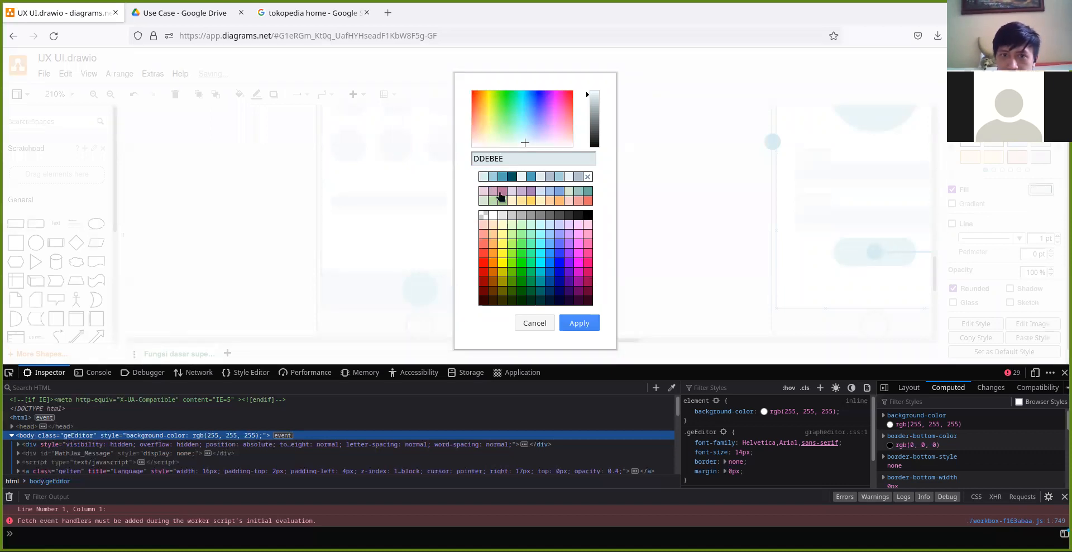
left_click(493, 176)
left_click(579, 323)
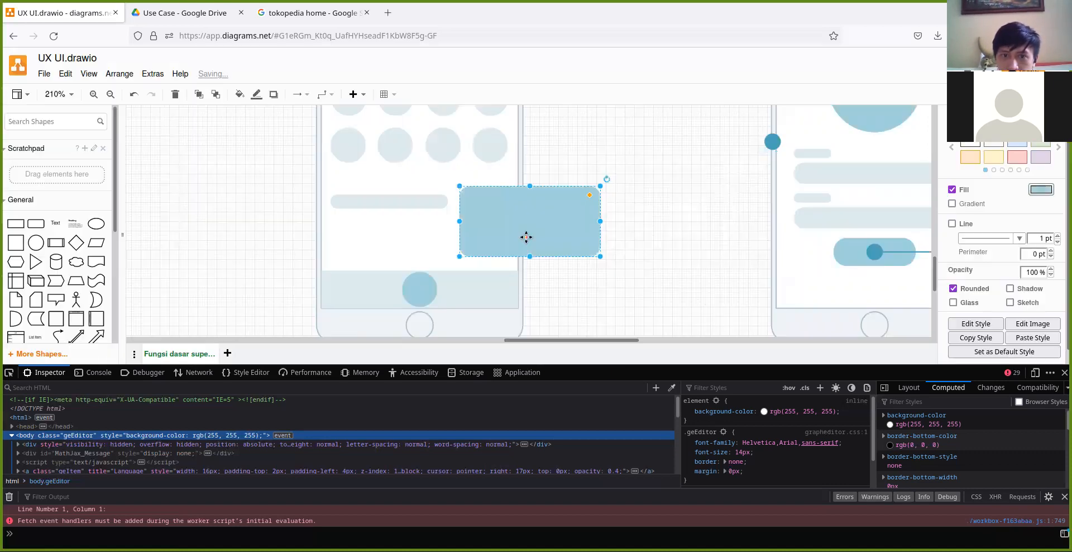
Shrink the rounded rectangle to a 20 x 20 pt square and place it in the bottom bar beside the circle.
left_click_drag(534, 255, 524, 268)
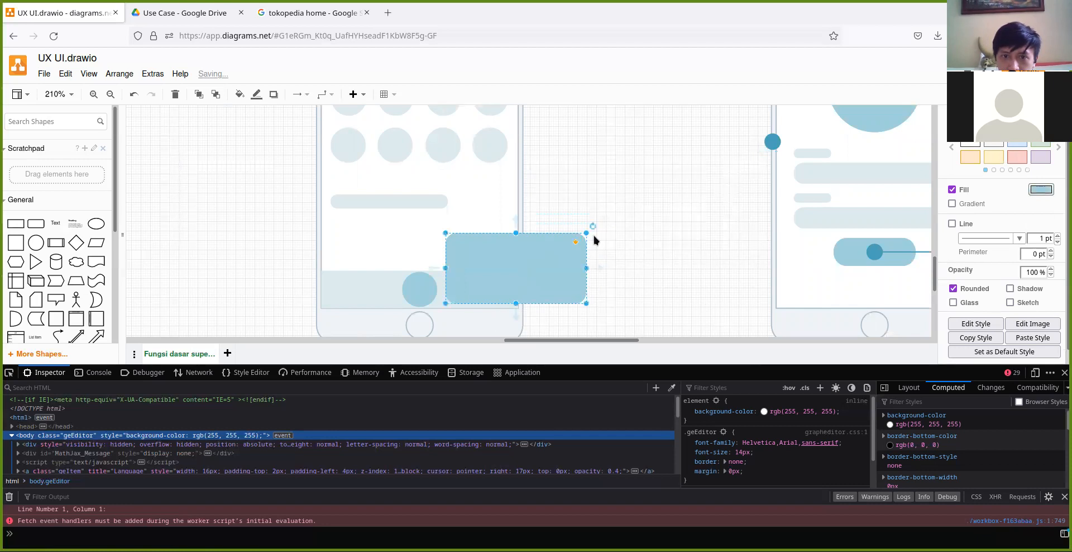
left_click_drag(575, 245, 580, 244)
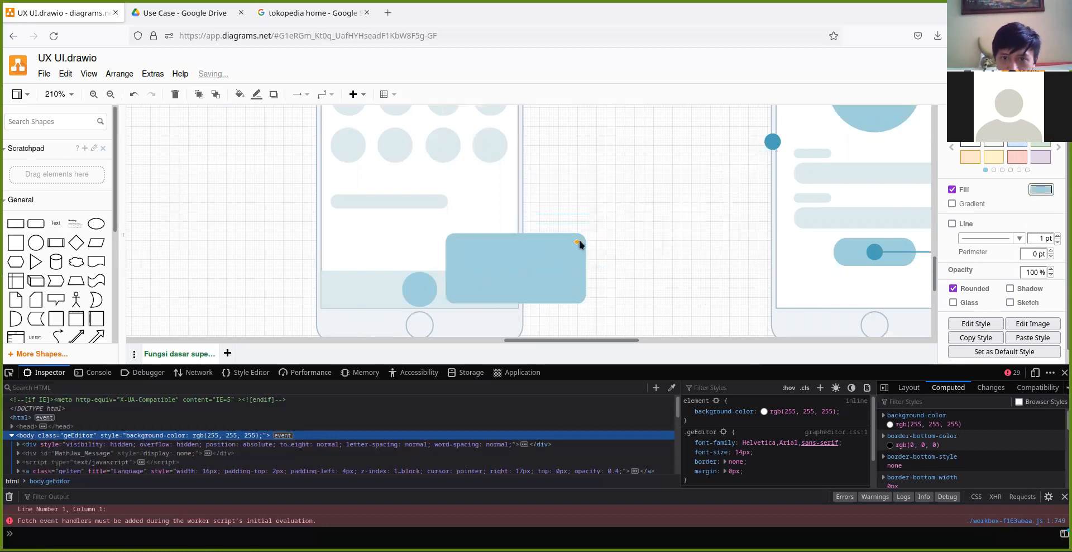
left_click_drag(582, 234, 461, 288)
Align the small square and the circle in the bottom bar along their horizontal middle line.
left_click(418, 289, "shift")
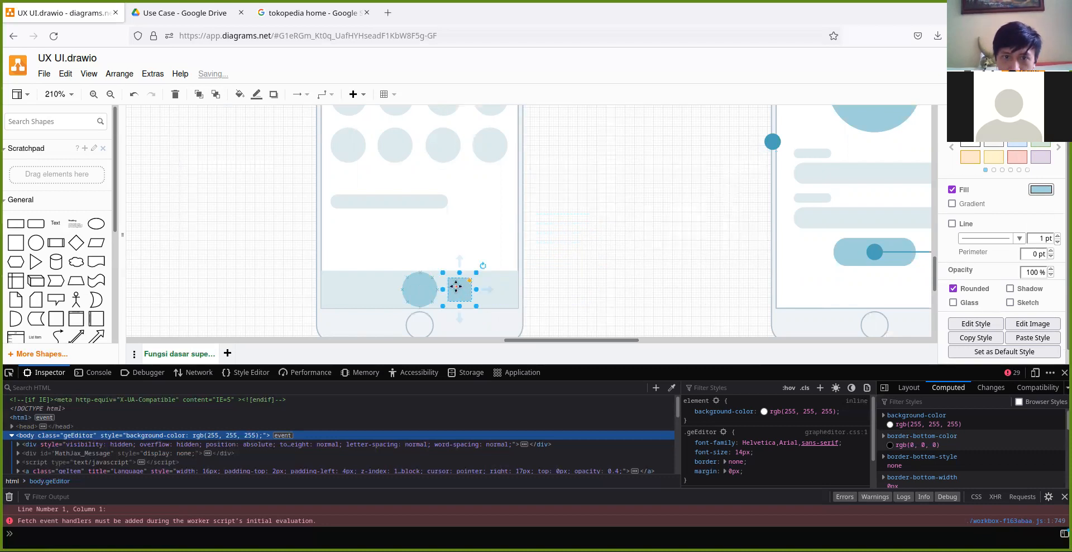
left_click(459, 287, "shift")
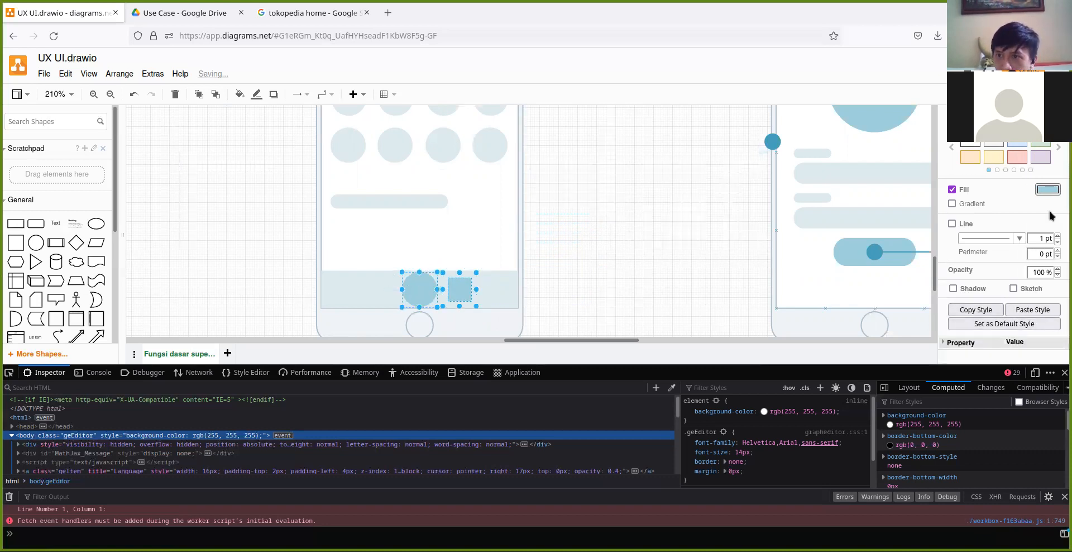
left_click(1039, 115)
scroll(1030, 257, "down", 3)
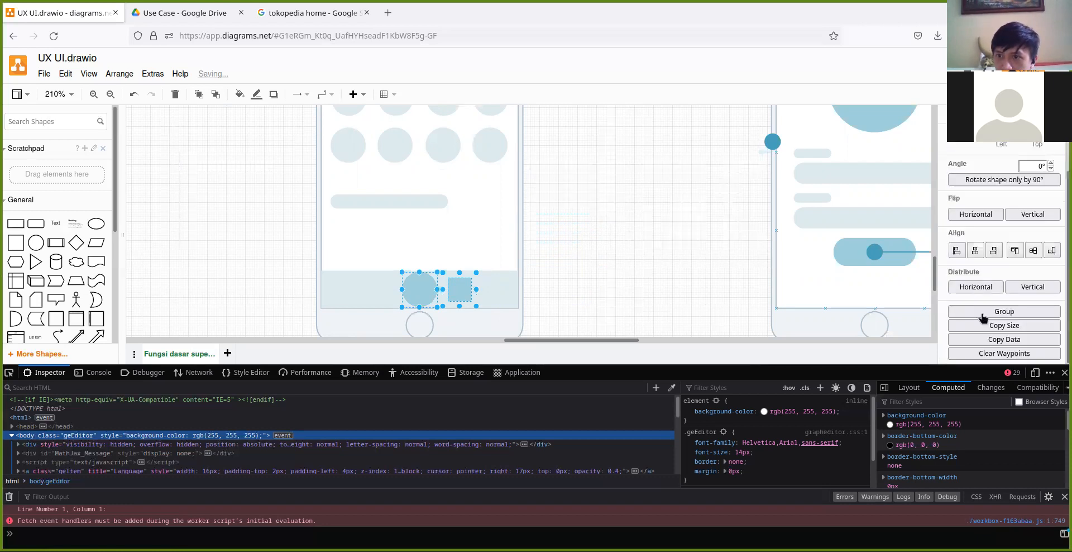
left_click(706, 207)
Nudge the small square in the bottom bar sideways and bring it back to 116 pt from the left.
left_click(455, 285)
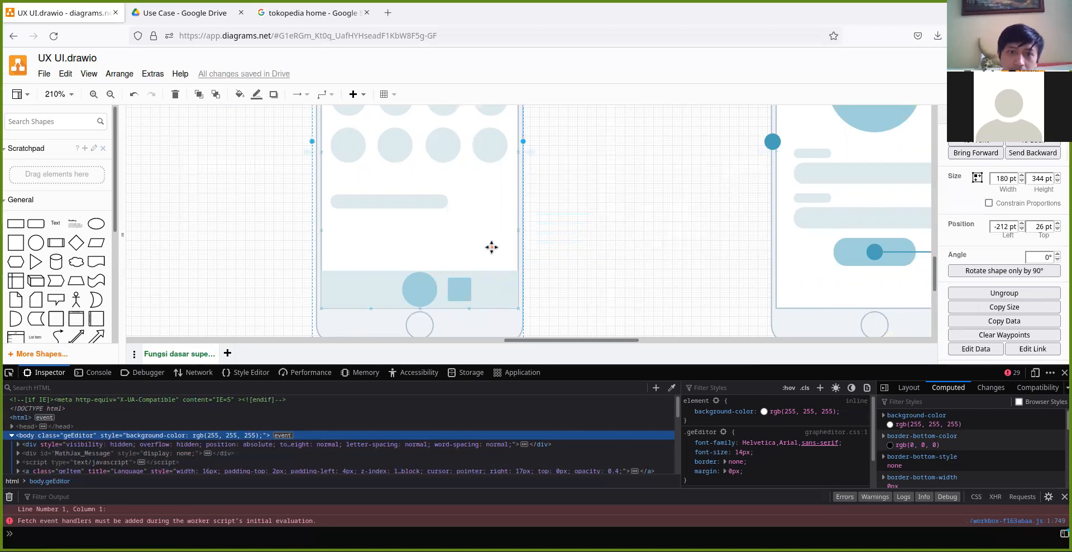
left_click(461, 287)
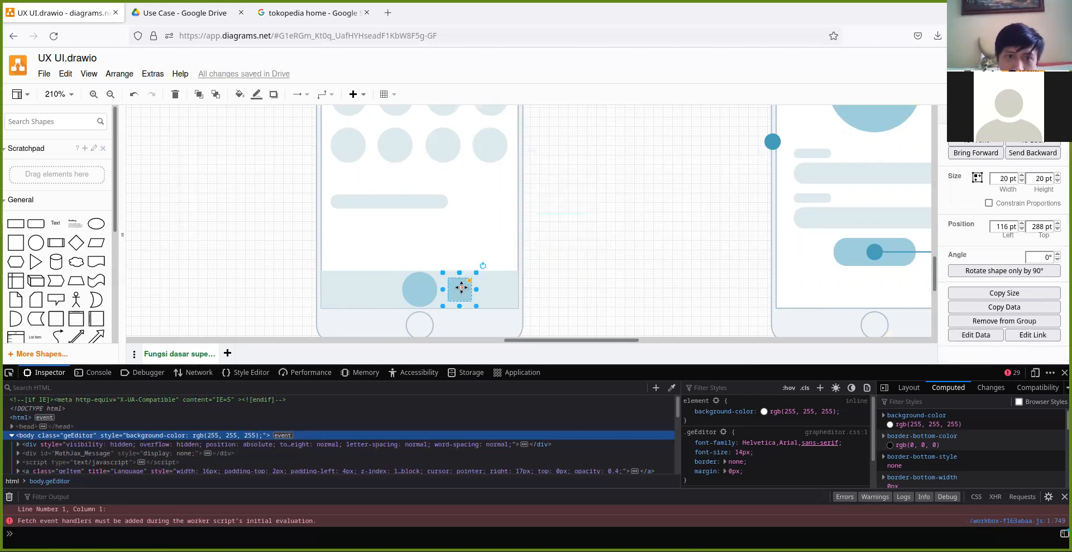
key("Left")
key("Right")
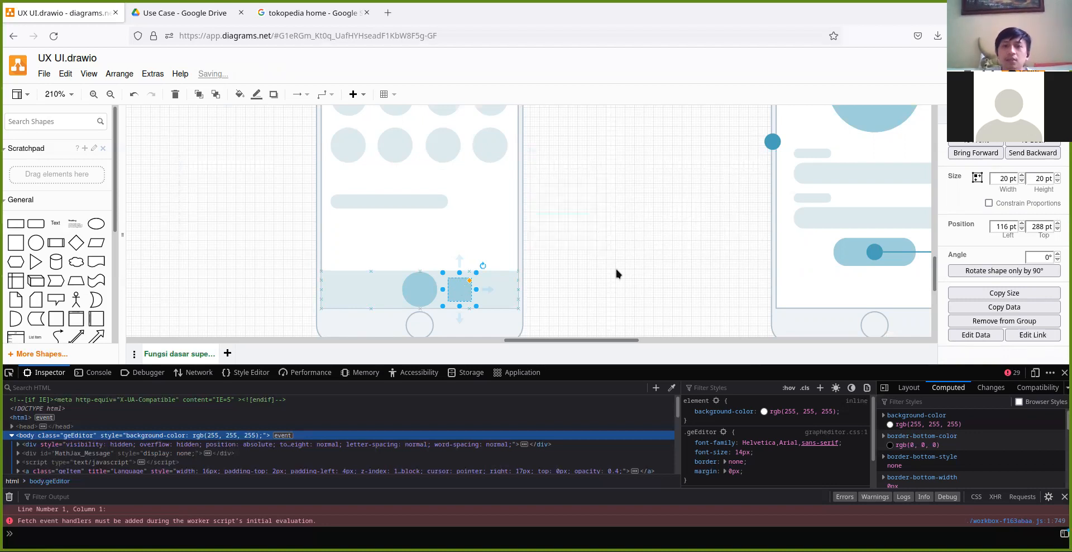
left_click(614, 236)
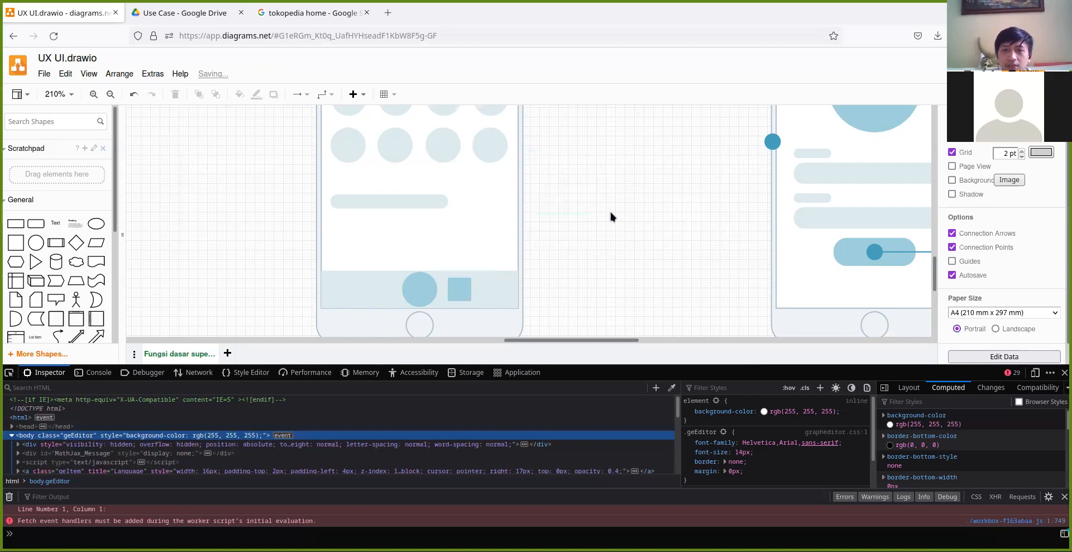
scroll(610, 210, "down", 2)
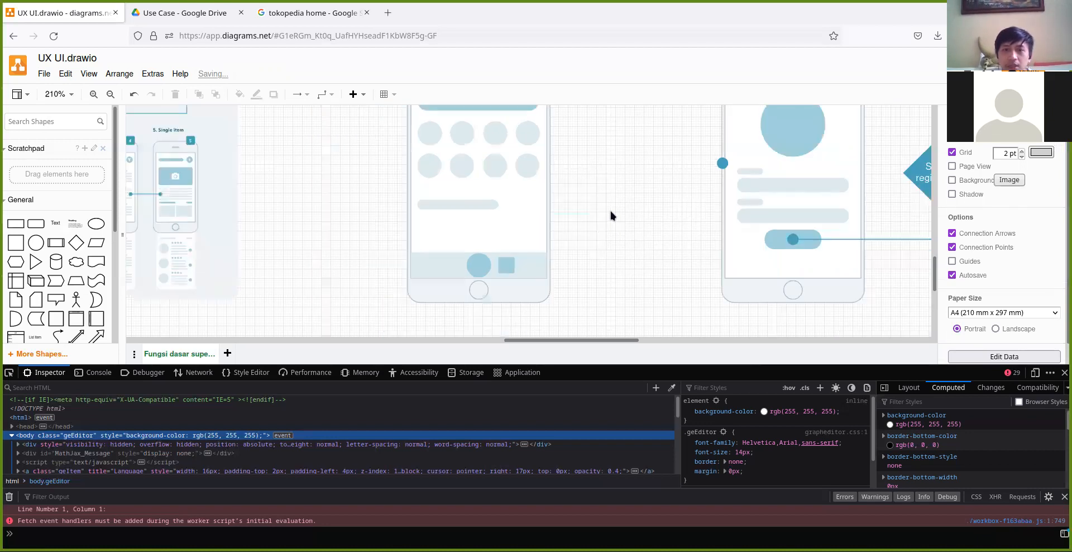
scroll(612, 209, "up", 2)
scroll(611, 209, "up", 2)
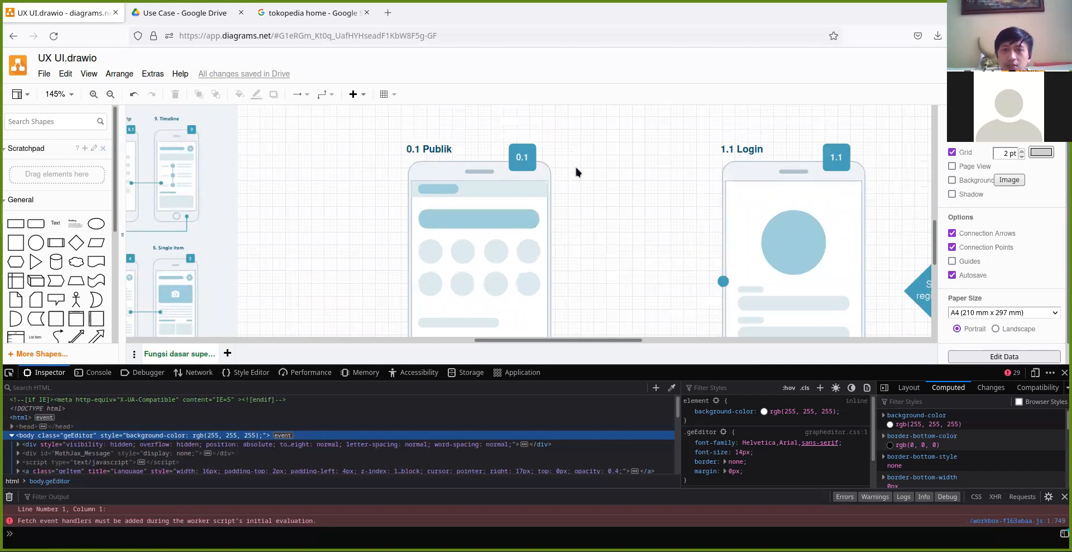
scroll(575, 167, "down", 3)
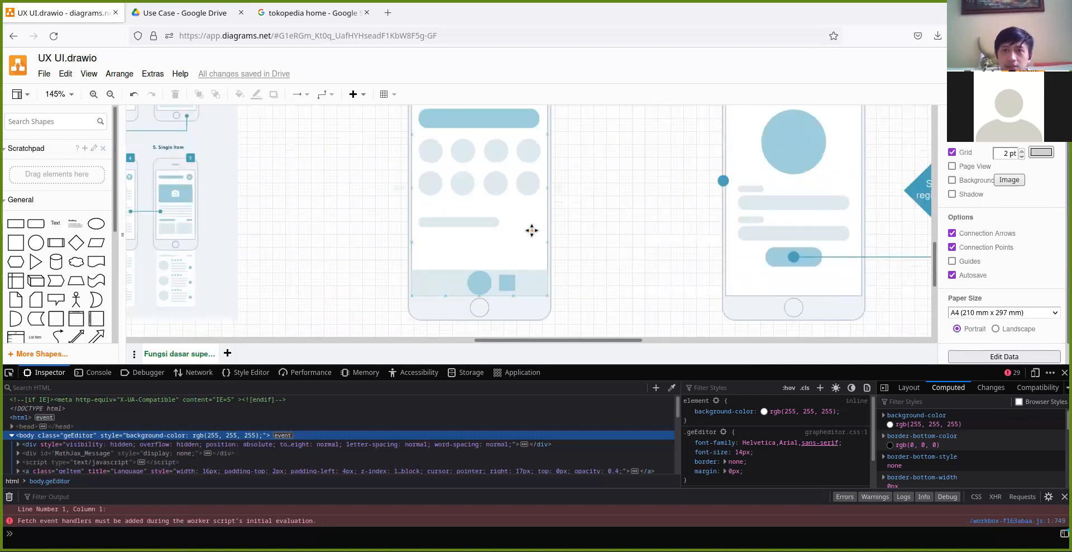
scroll(575, 250, "up", 2)
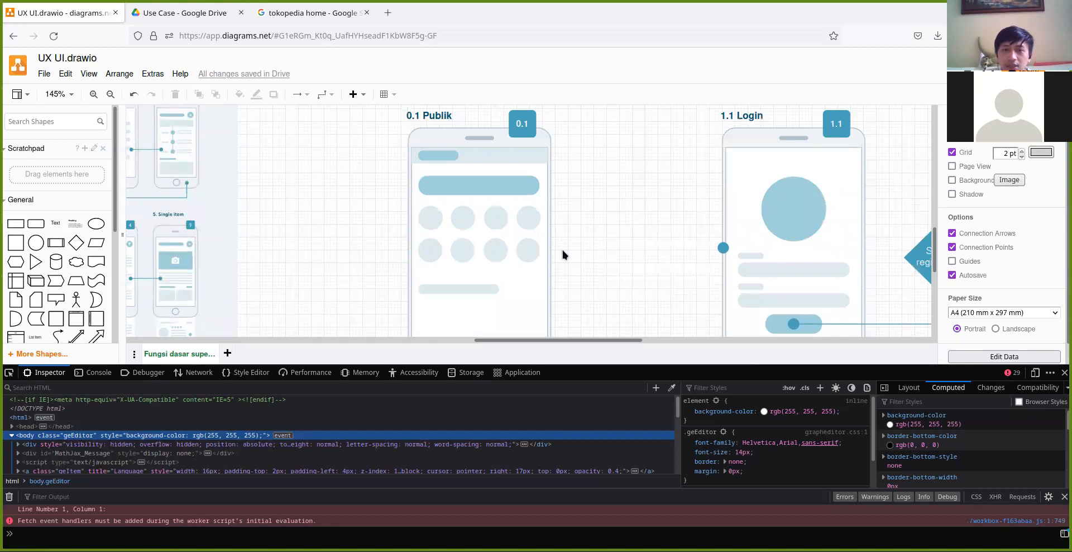
scroll(568, 247, "down", 2)
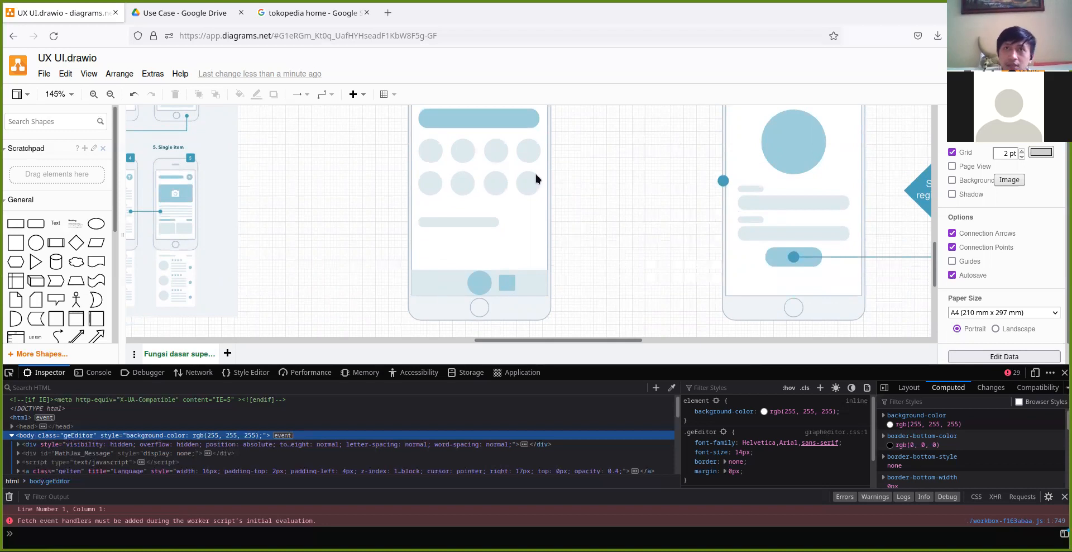
Try to paste a copy of the placeholder bar below the circle rows in 0.1 Publik, and undo the paste.
left_click(475, 225)
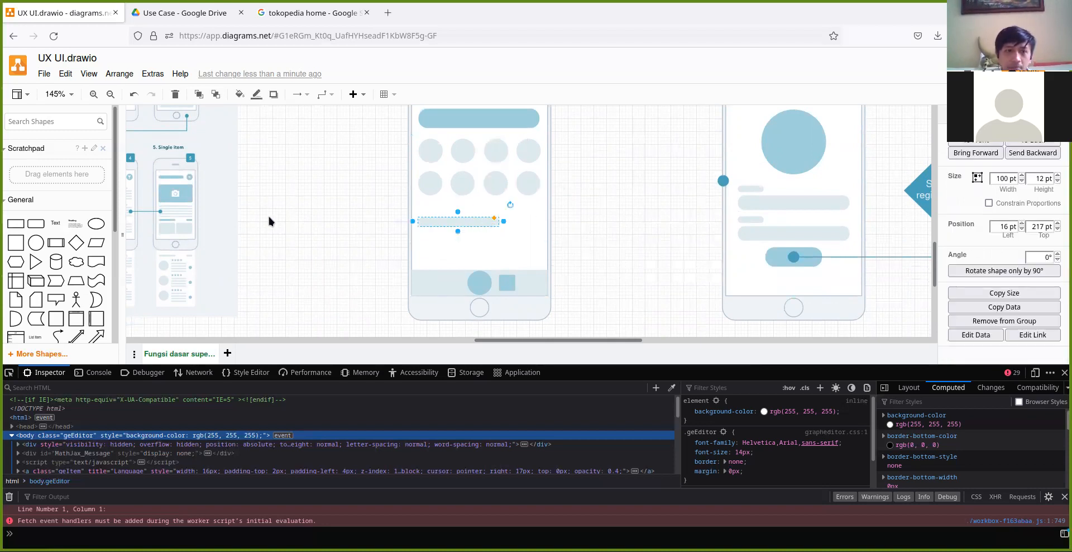
scroll(546, 206, "left", 5)
left_click_drag(417, 172, 302, 199)
scroll(536, 214, "up", 1)
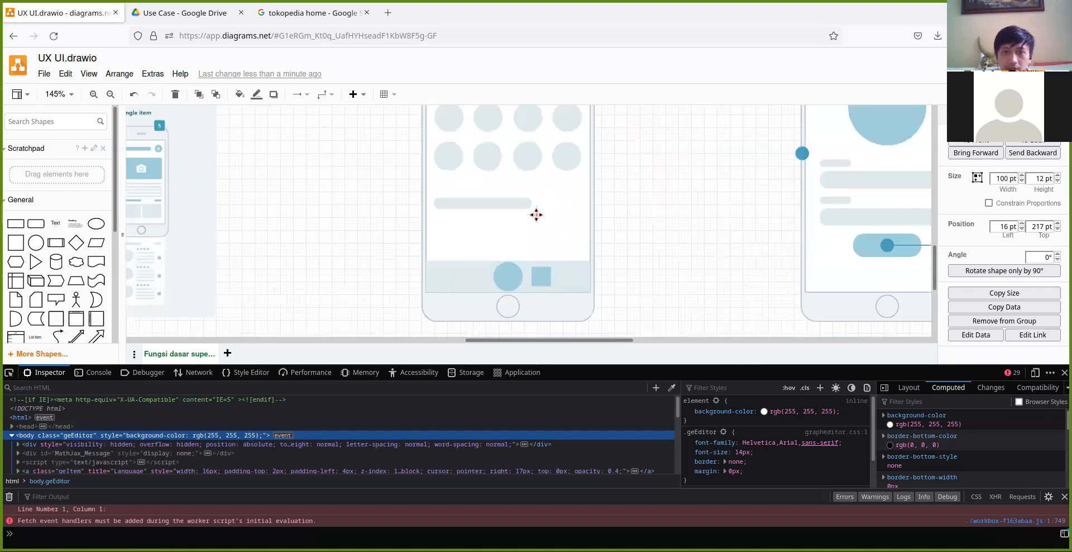
scroll(536, 215, "up", 1)
key("ctrl+v")
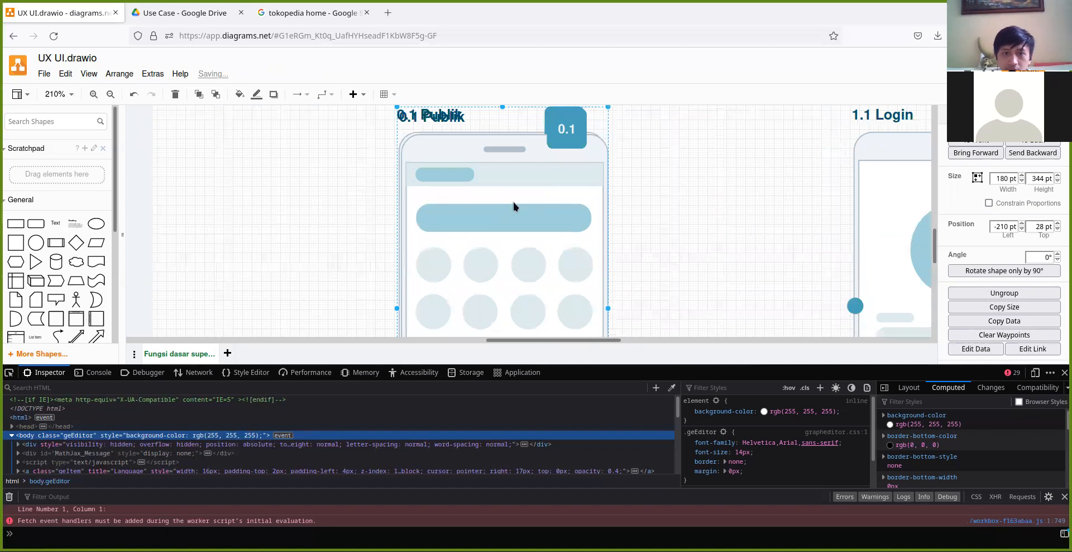
key("ctrl+z")
Duplicate the placeholder bar just below itself in 0.1 Publik, enlarge the copy to 150 x 40 pt and reduce its corner rounding.
scroll(669, 226, "down", 3)
left_click(467, 247)
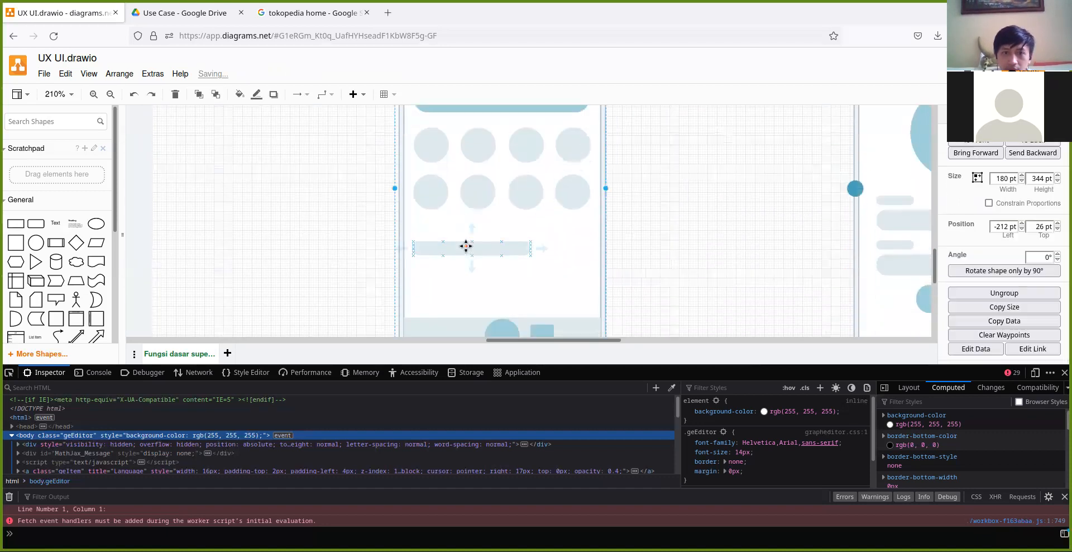
left_click(464, 247)
mouse_move(464, 249)
left_mouse_down()
mouse_move(463, 280)
mouse_move(462, 268)
left_mouse_up()
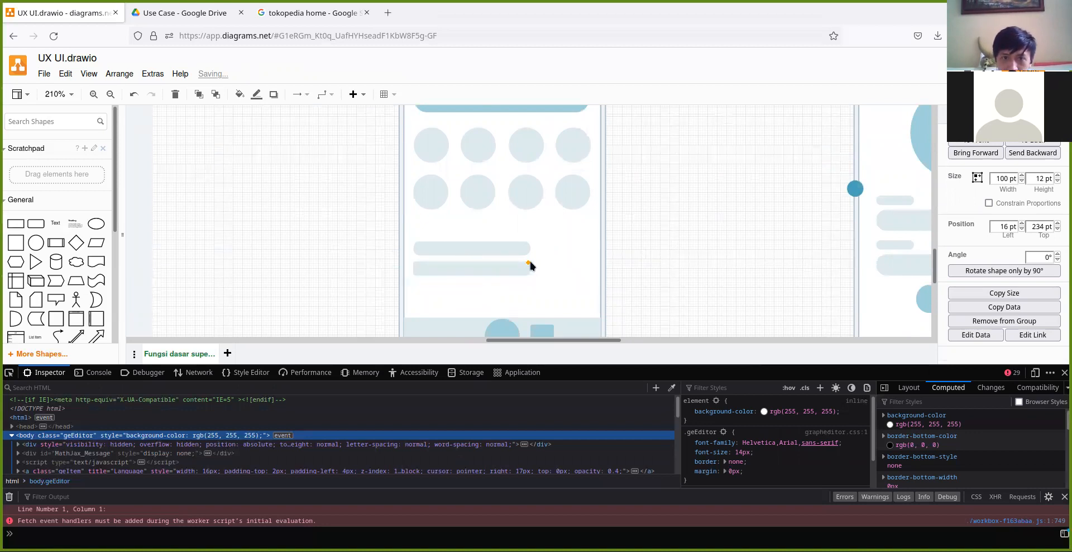
left_click_drag(528, 262, 587, 266)
left_click_drag(501, 275, 503, 307)
left_click_drag(576, 268, 580, 268)
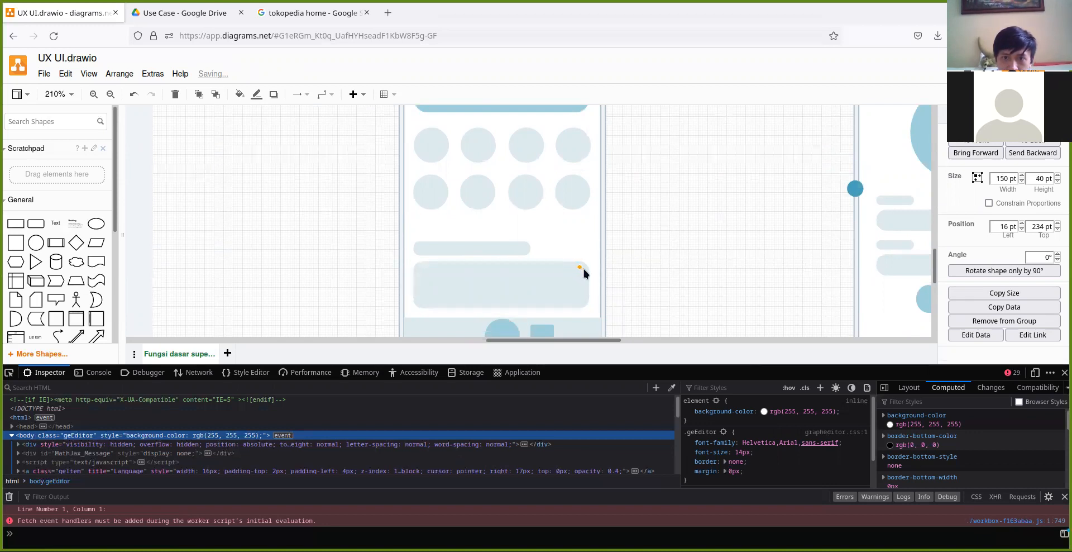
left_click_drag(584, 269, 585, 269)
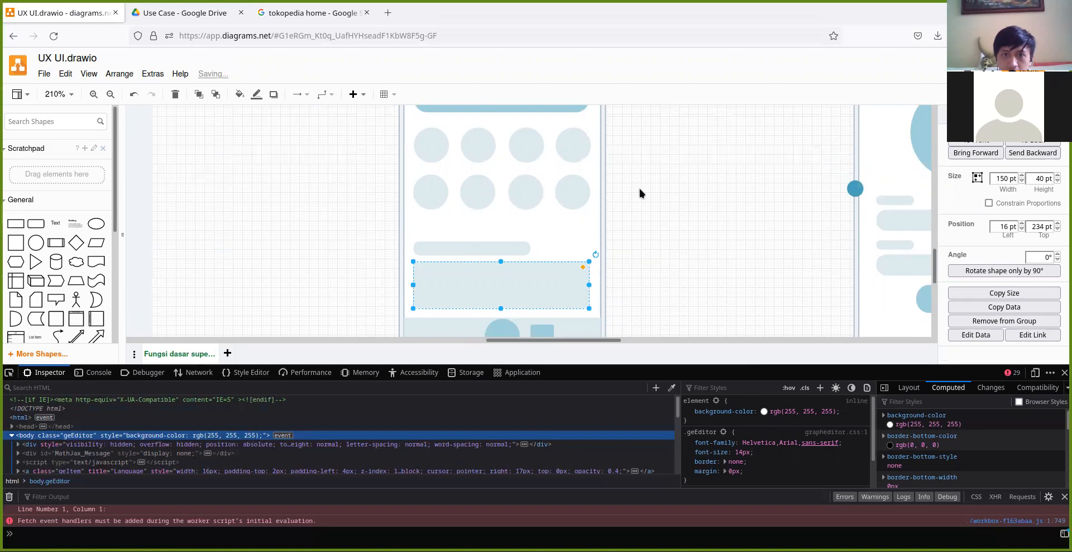
left_click(638, 188)
Nudge both circle rows in 0.1 Publik down together by 6 pt.
scroll(526, 194, "down", 3)
scroll(530, 187, "down", 1)
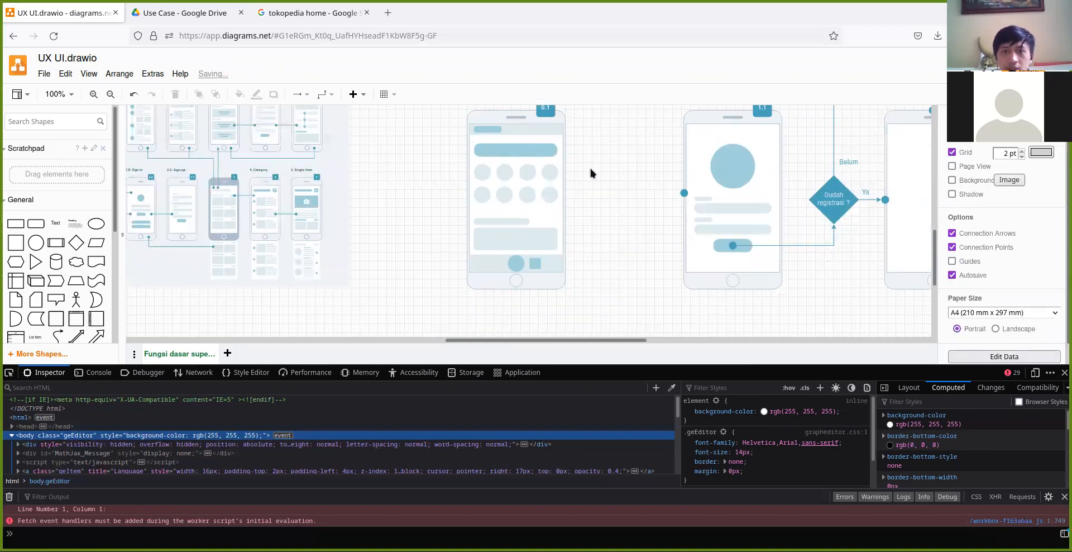
scroll(591, 166, "up", 2)
scroll(591, 166, "up", 1)
left_click(436, 172)
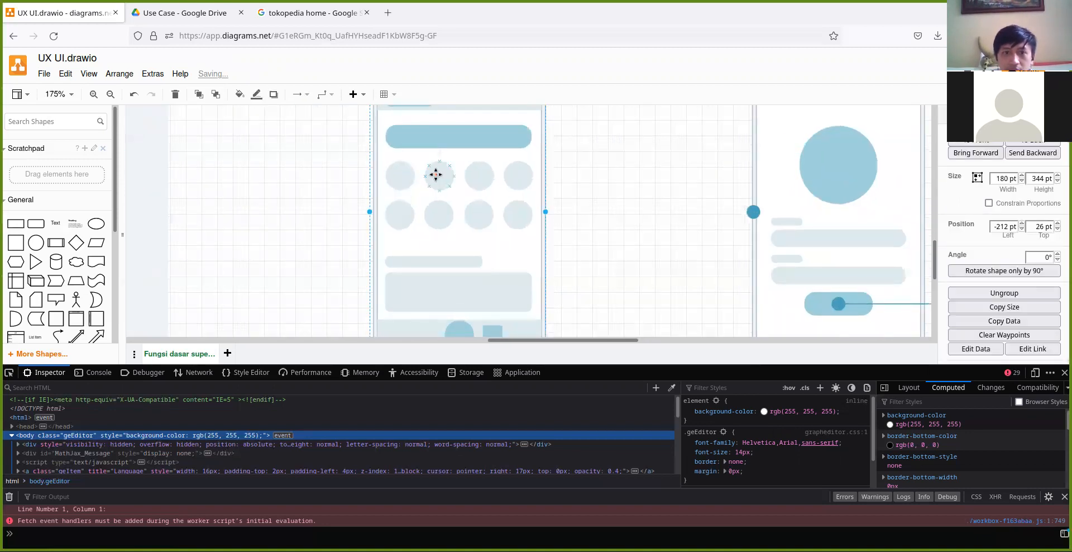
left_click(438, 211, "shift")
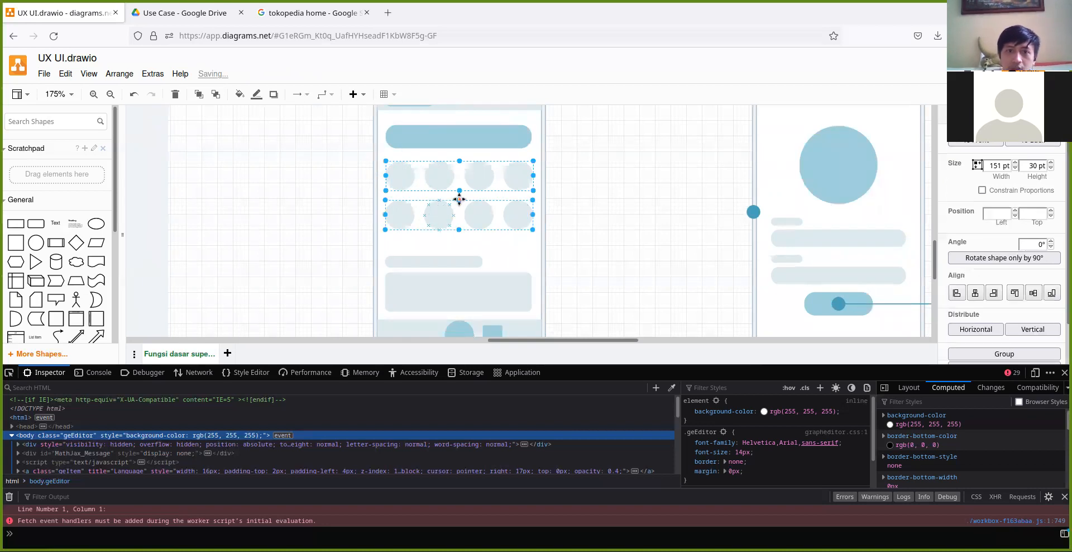
key("Down")
key("Down")
key("Down")
key("Down")
key("Down")
key("Down")
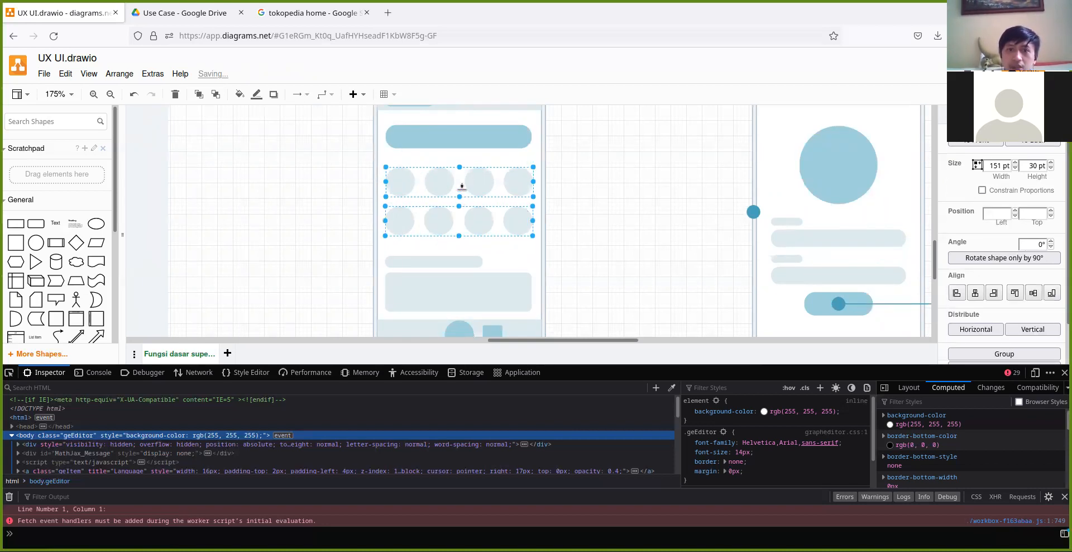
left_click(649, 186)
Copy the small connection dot on the edge of 1.1 Login onto the middle of the wide bar in 0.1 Publik.
scroll(648, 186, "down", 3)
left_click_drag(628, 168, 385, 186)
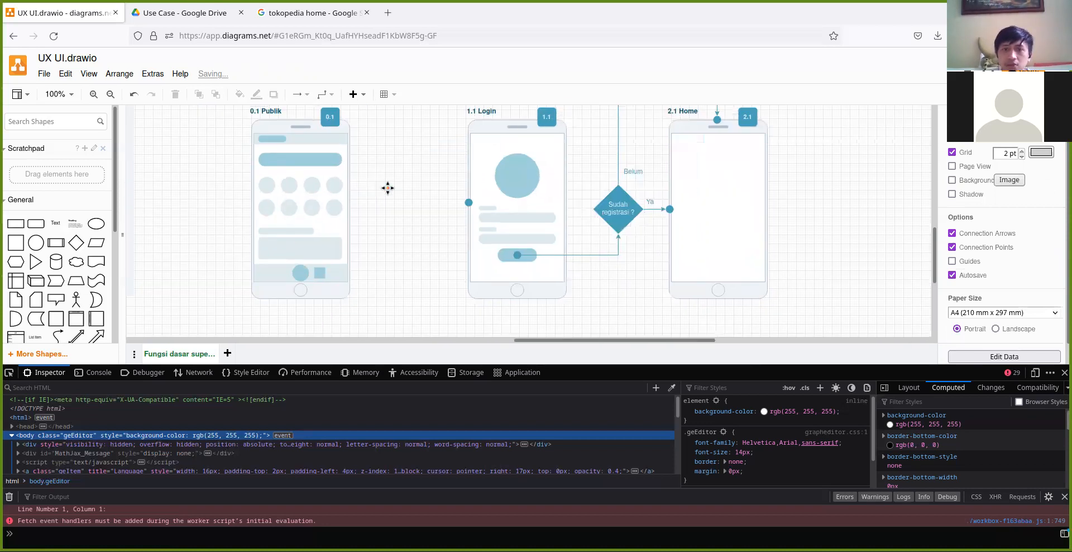
left_click(468, 222)
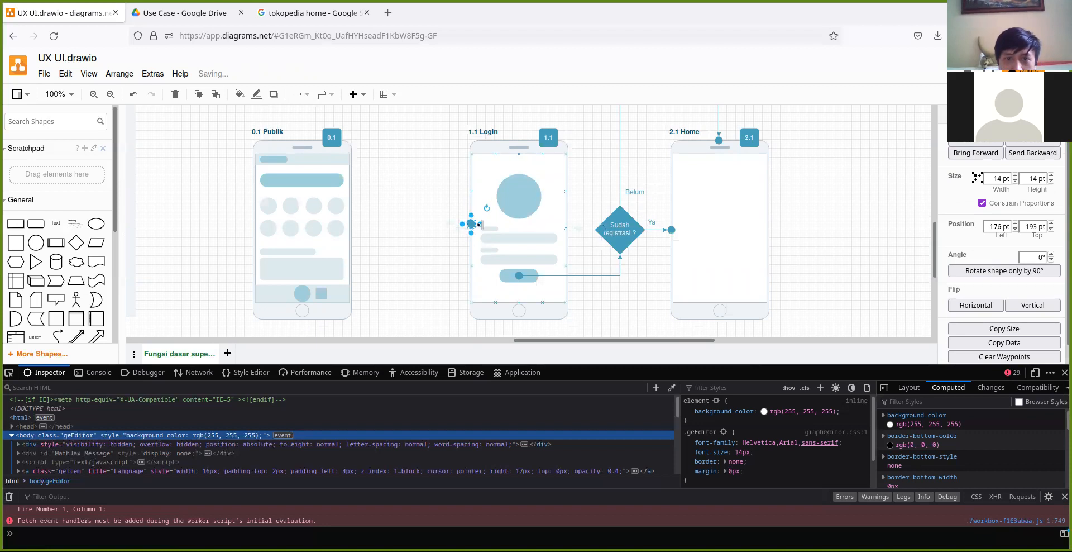
left_click_drag(472, 223, 302, 181)
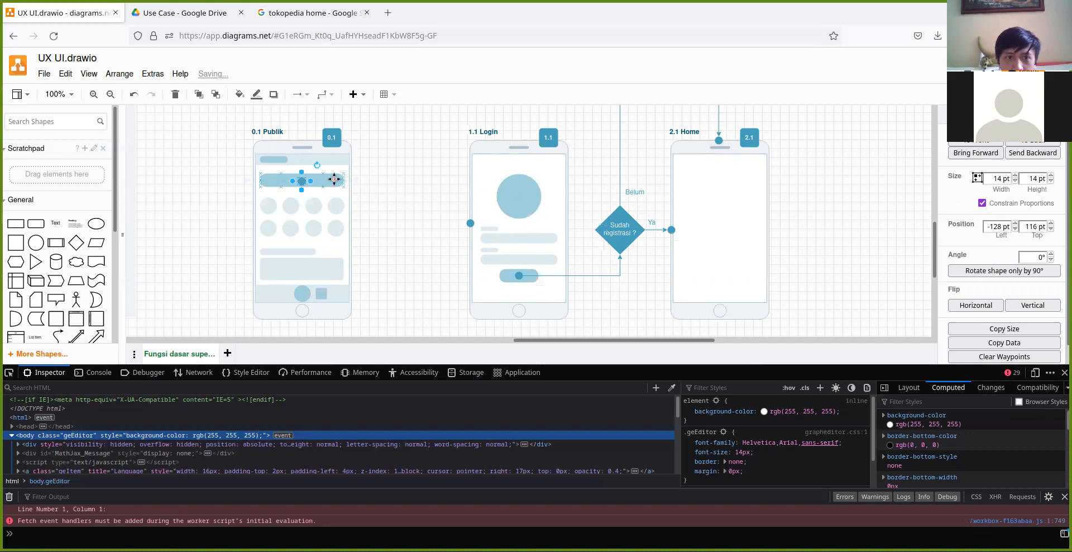
left_click(334, 178, "shift")
left_click(394, 192)
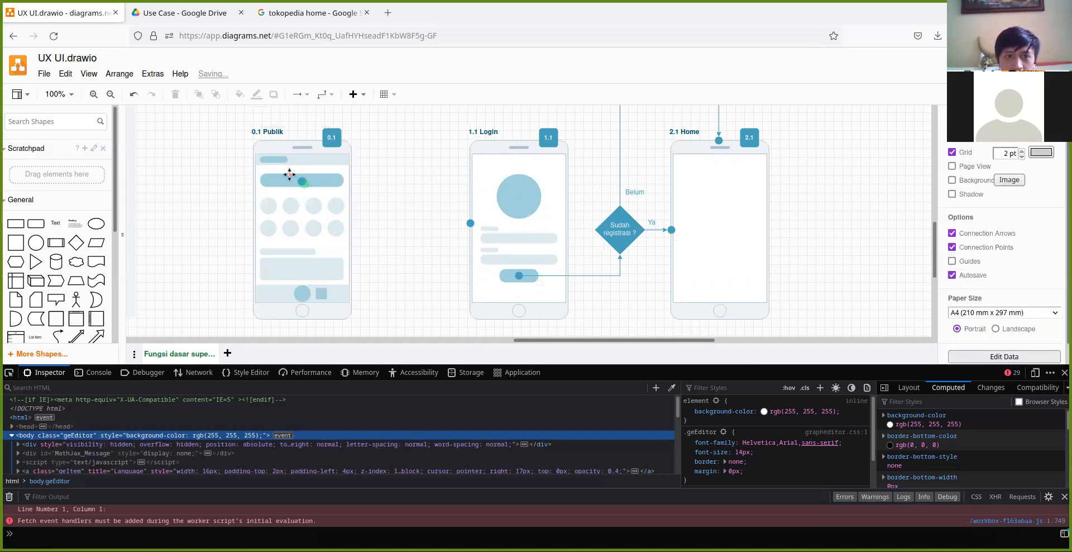
Align the connection dot and the wide bar in 0.1 Publik along their horizontal middle line.
scroll(289, 175, "up", 2)
left_click(325, 181)
left_click(325, 185)
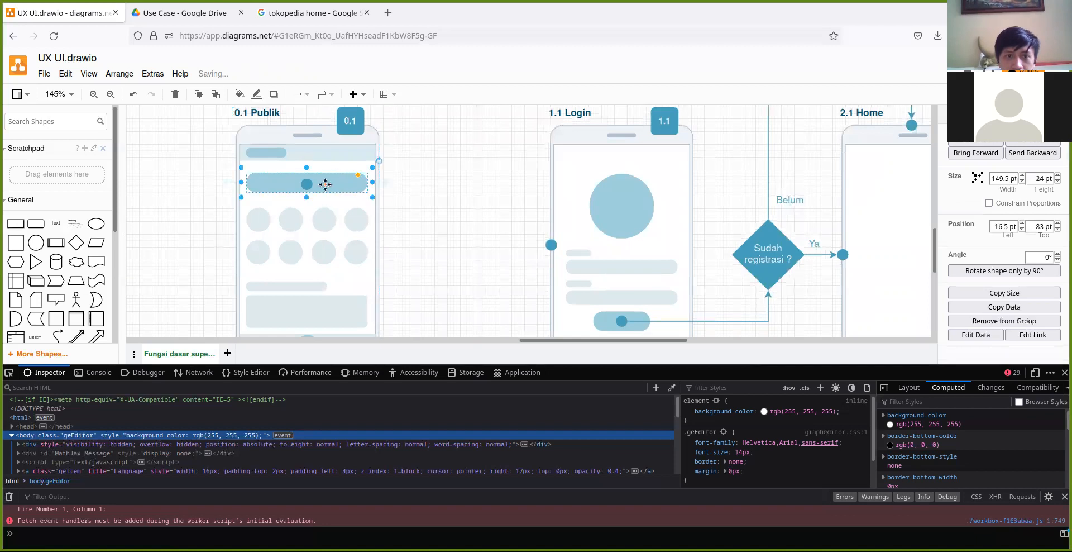
left_click(307, 183, "shift")
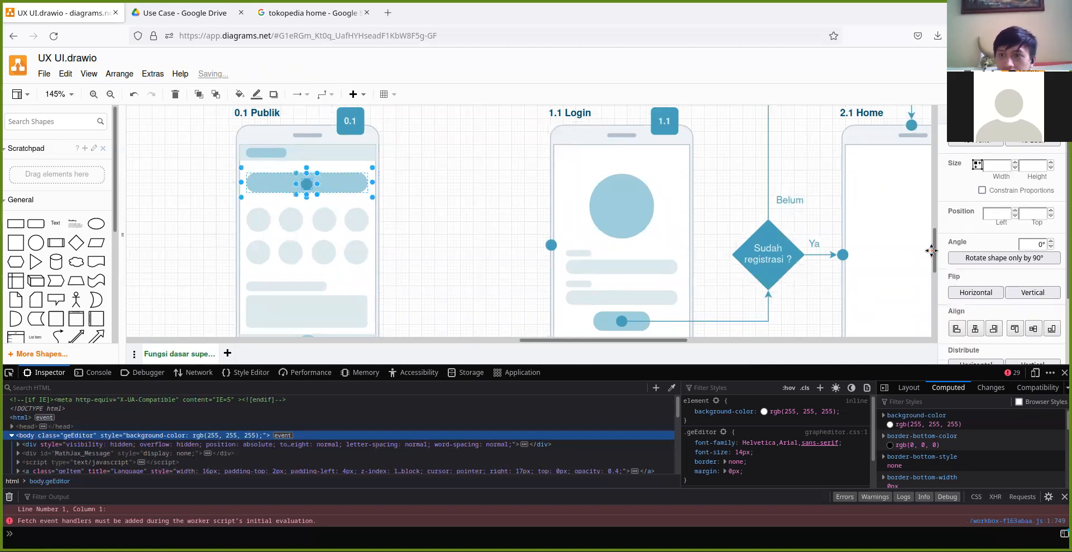
left_click(1030, 330)
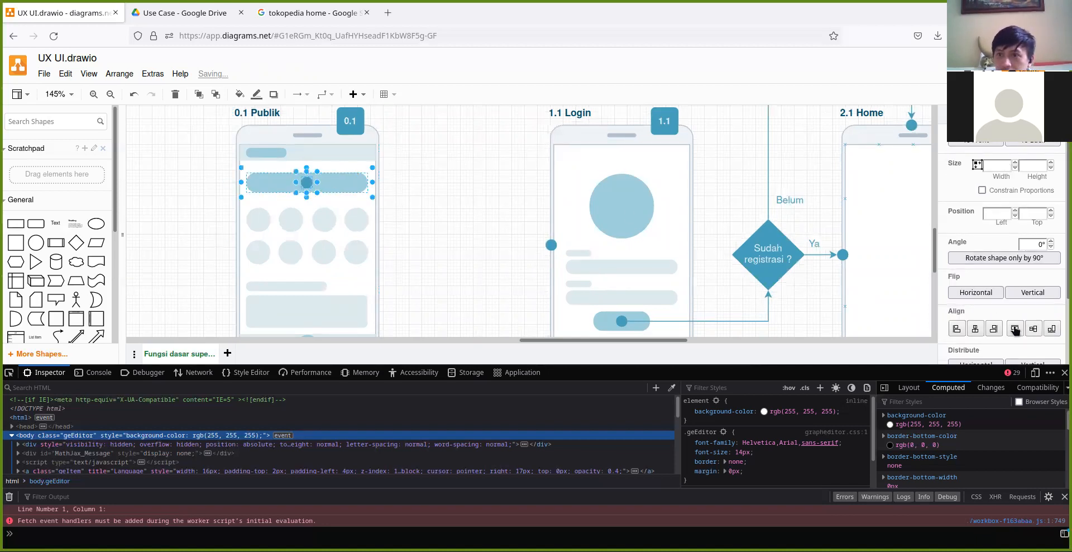
left_click(469, 193)
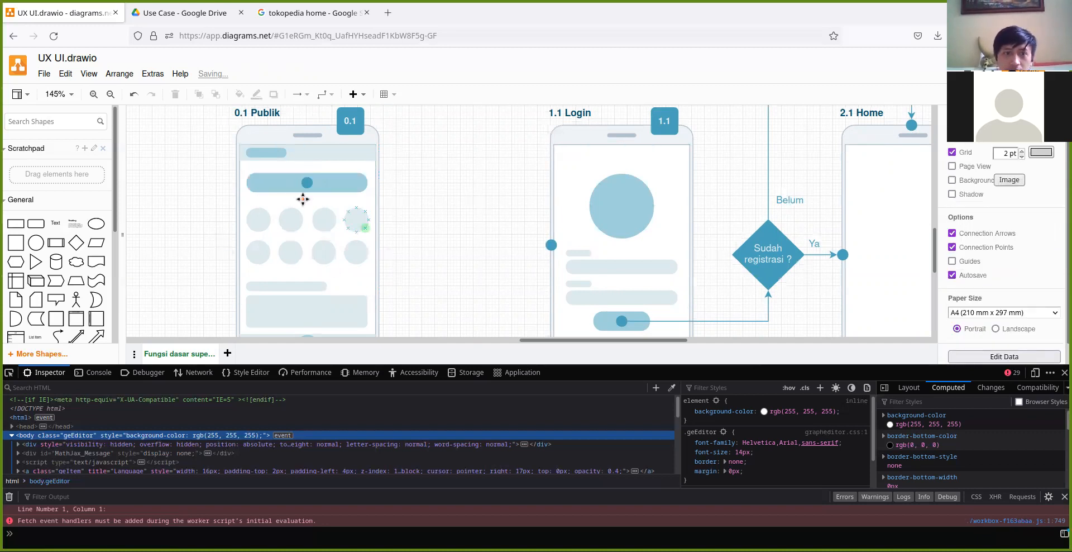
Draw a connector from the dot on the wide bar in 0.1 Publik to the entry dot of 1.1 Login.
left_click_drag(325, 183, 545, 245)
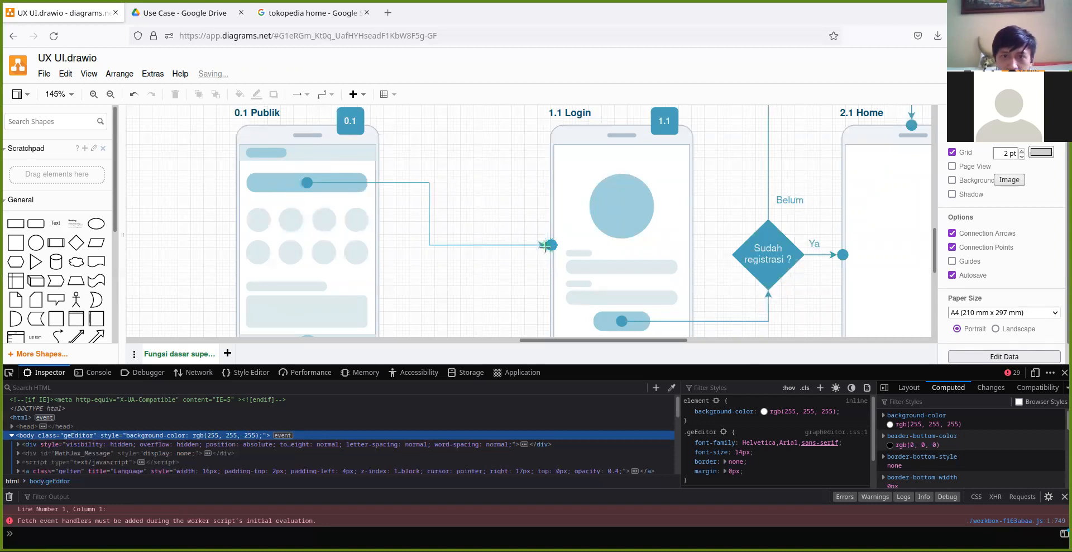
left_click(490, 183)
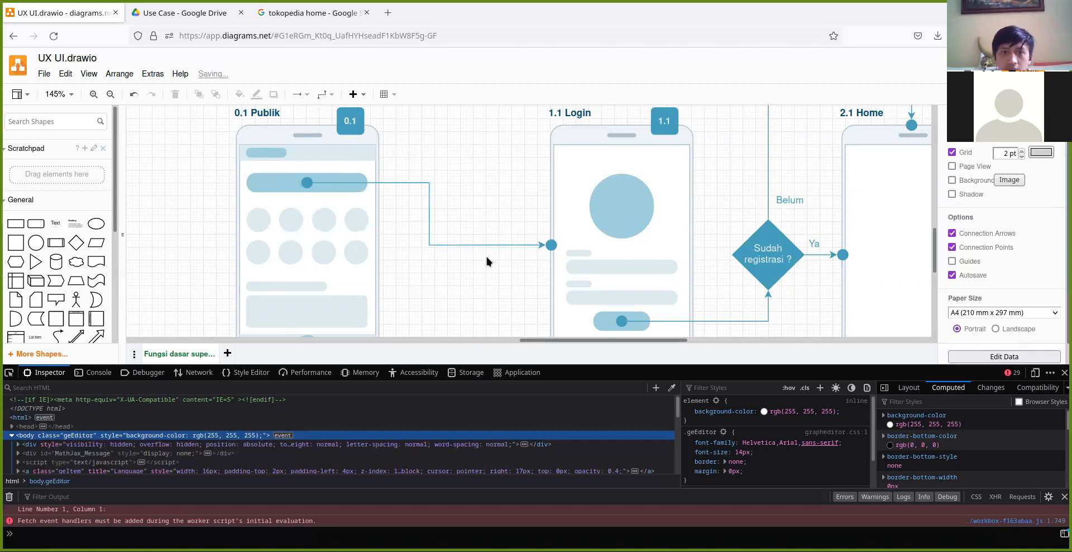
Move the entire 0.1 Publik screen, including its connection dot, sideways closer to 1.1 Login.
scroll(487, 256, "down", 4)
left_click_drag(487, 257, 387, 284)
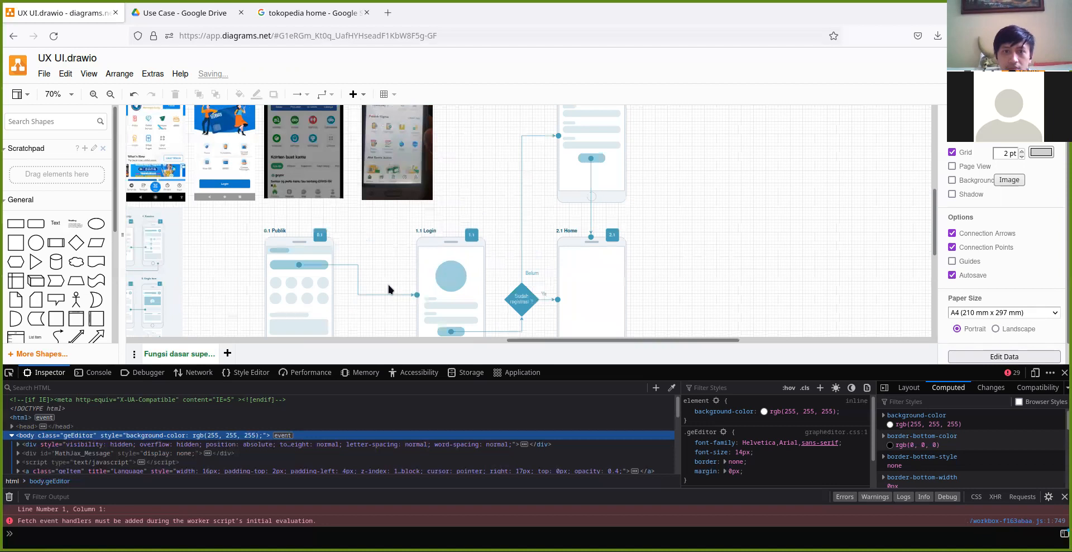
scroll(387, 284, "down", 1)
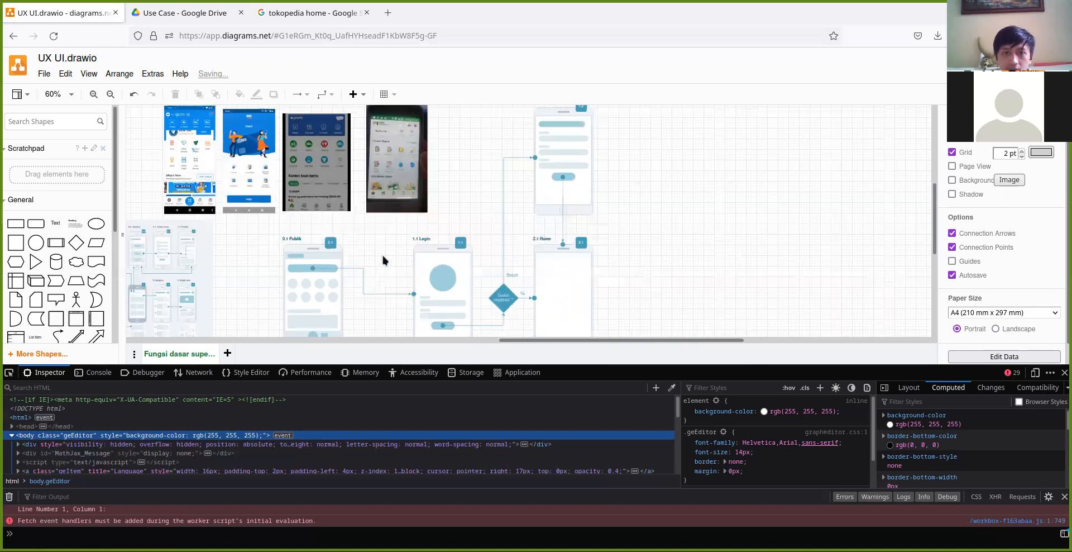
scroll(368, 254, "down", 2)
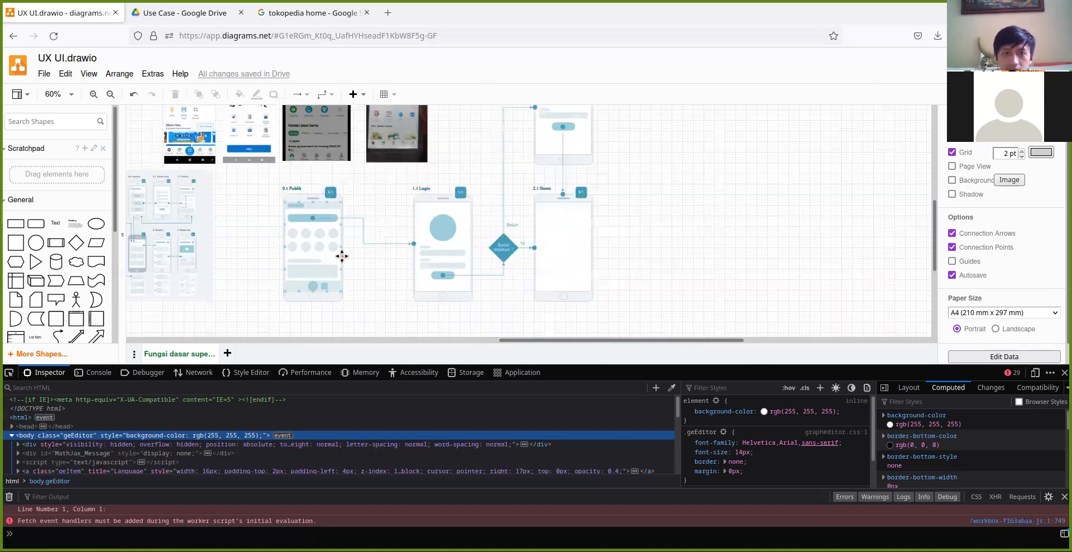
scroll(342, 254, "up", 1)
left_click(340, 286)
left_click(341, 286)
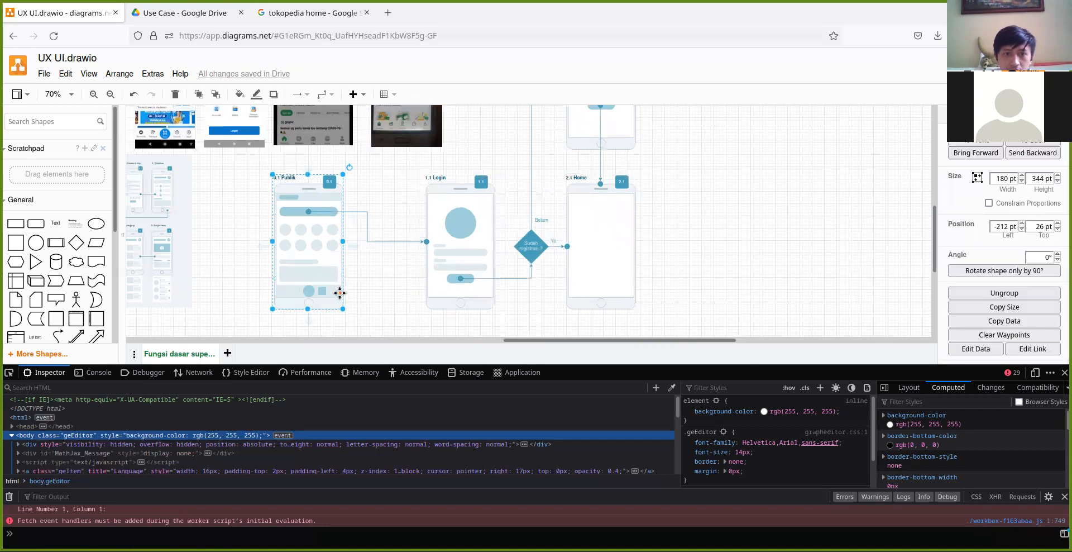
left_click_drag(258, 163, 348, 300)
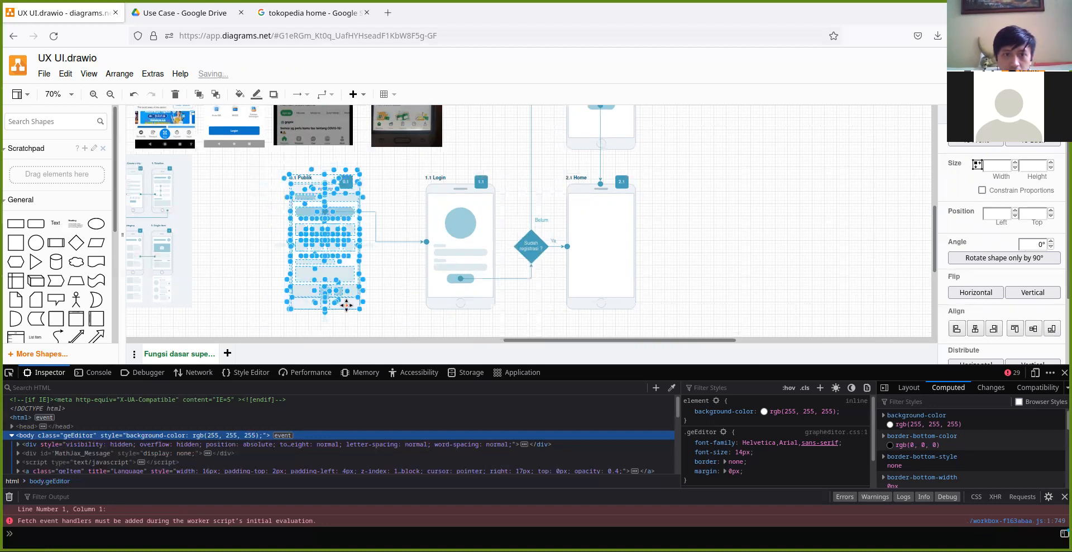
left_click_drag(347, 304, 361, 304)
key("ctrl+z")
left_click_drag(338, 272, 351, 271)
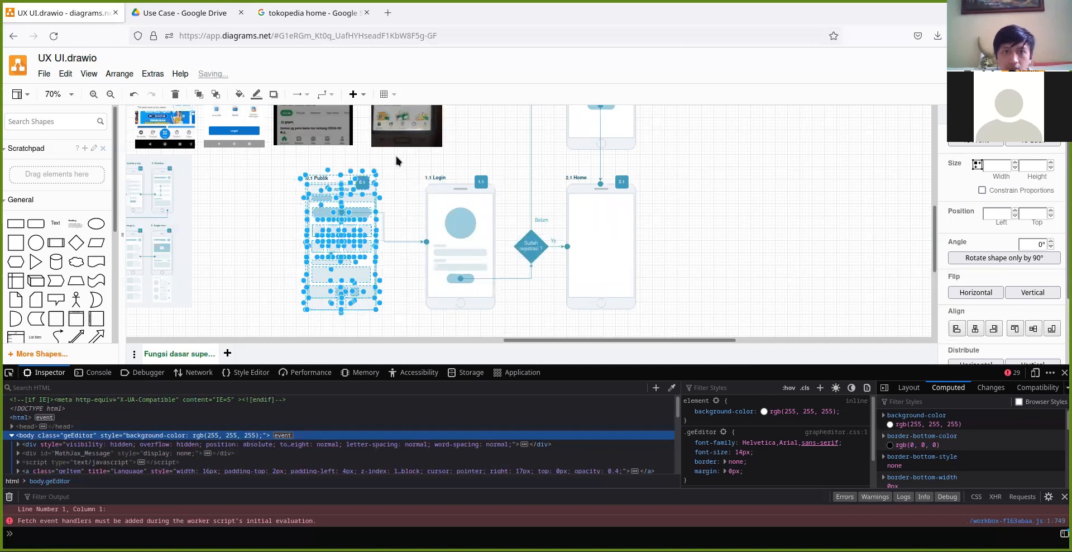
left_click(400, 162)
Shift the vertical segment of the Publik-to-Login connector to about midway between the two screens.
scroll(379, 286, "up", 2)
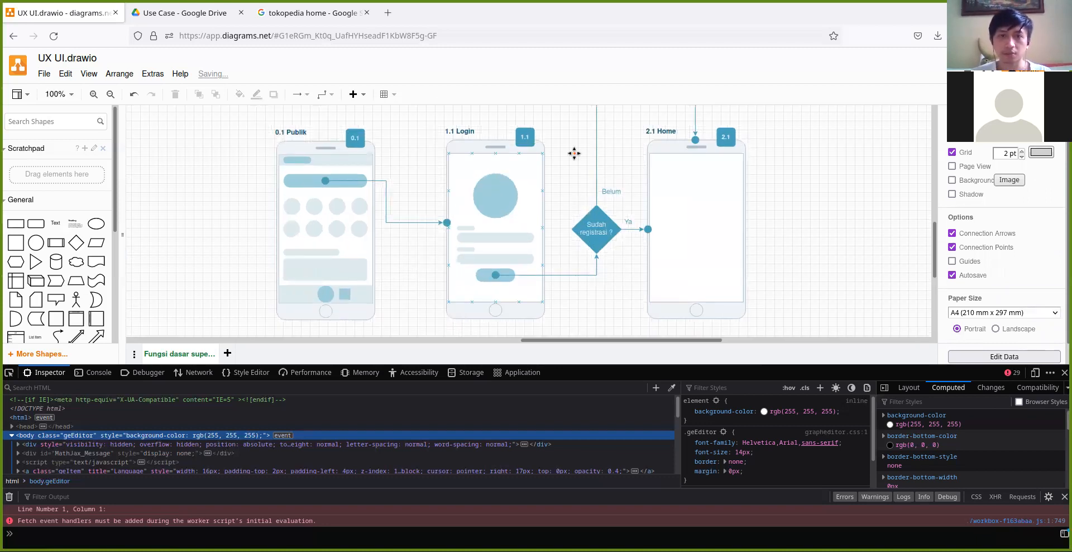
left_click(383, 191)
left_click_drag(387, 200, 403, 201)
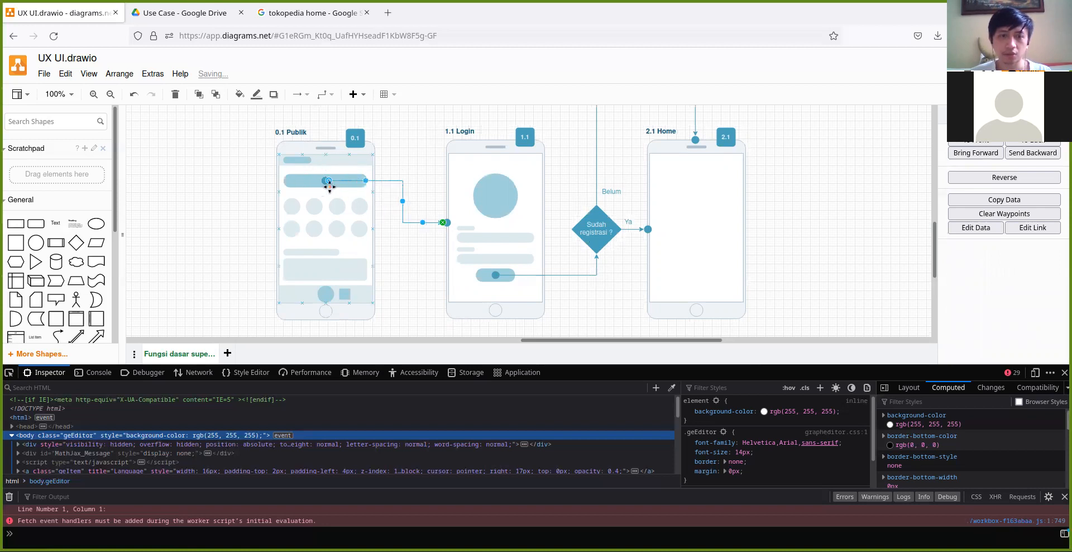
left_click(399, 153)
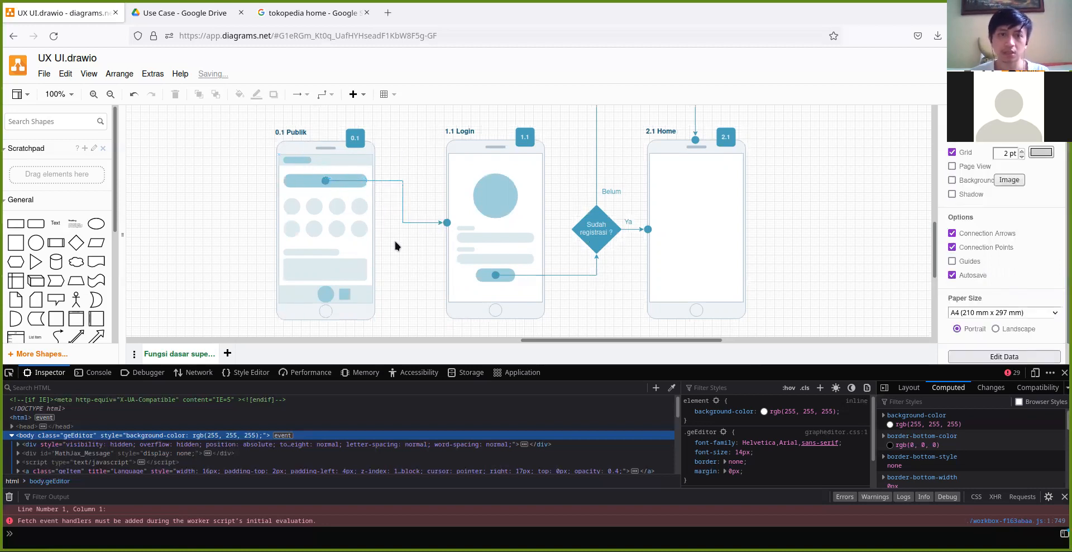
scroll(394, 239, "down", 1)
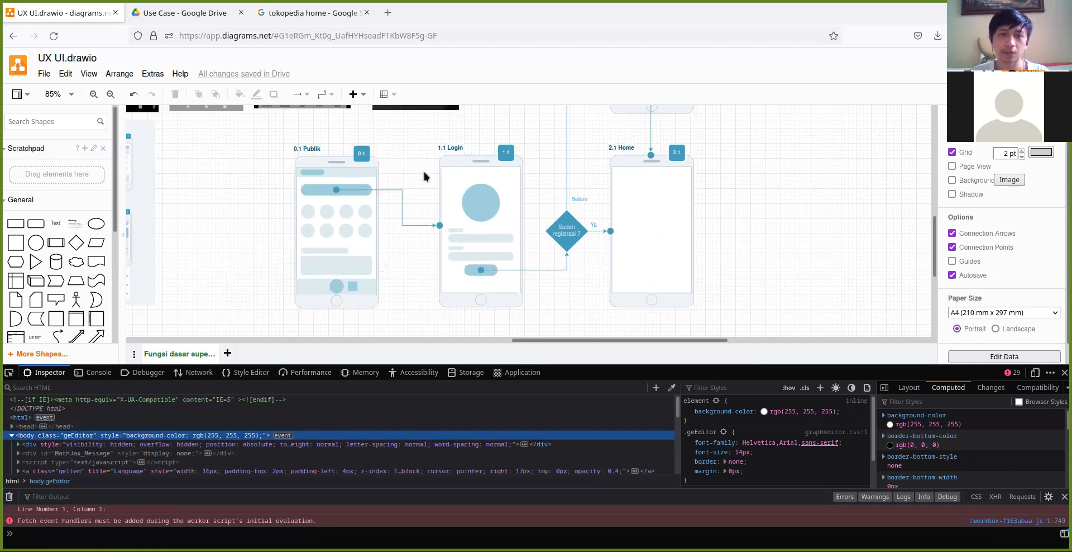
left_click_drag(546, 150, 433, 133)
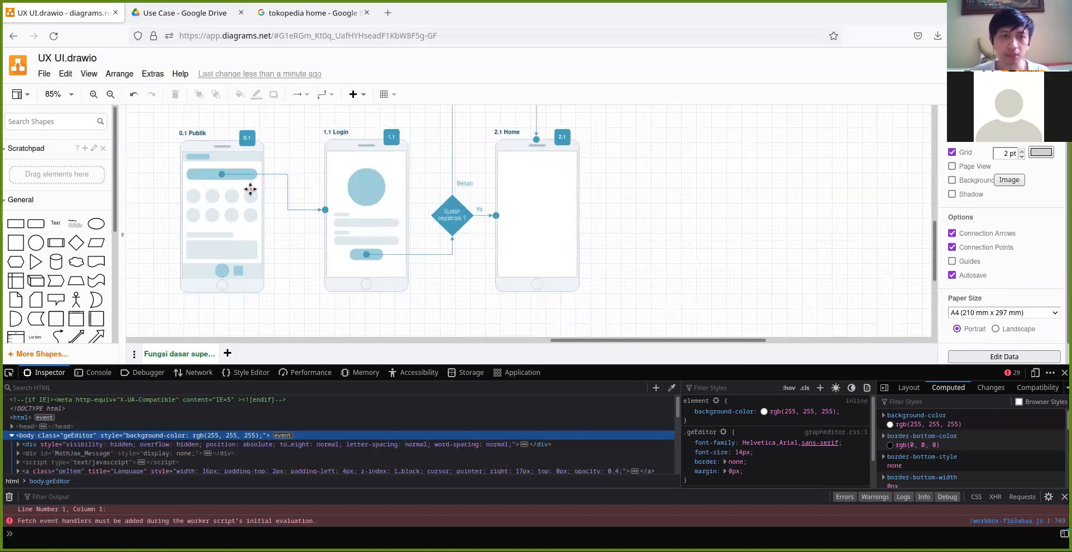
left_click(538, 191)
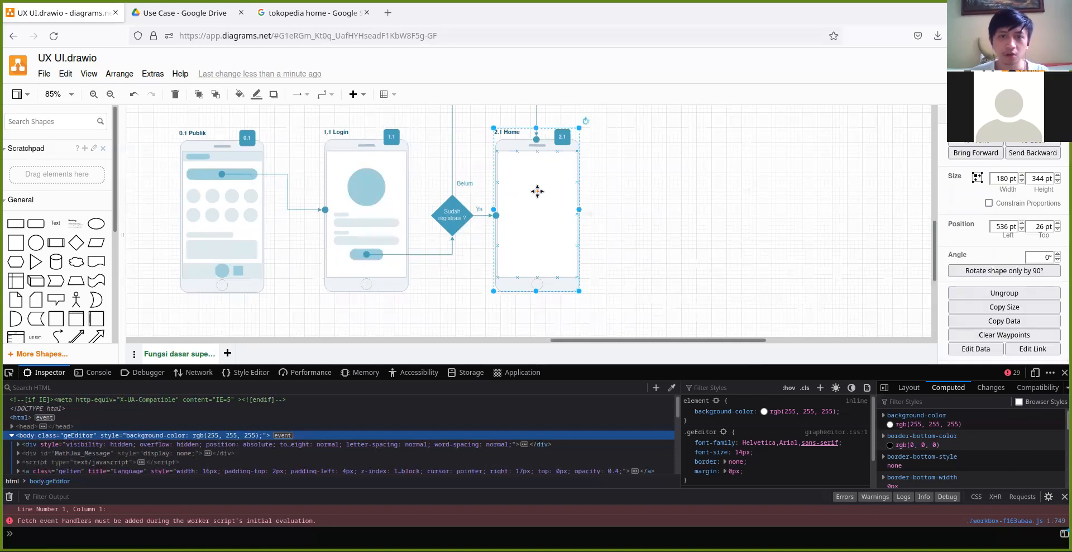
left_click(447, 144)
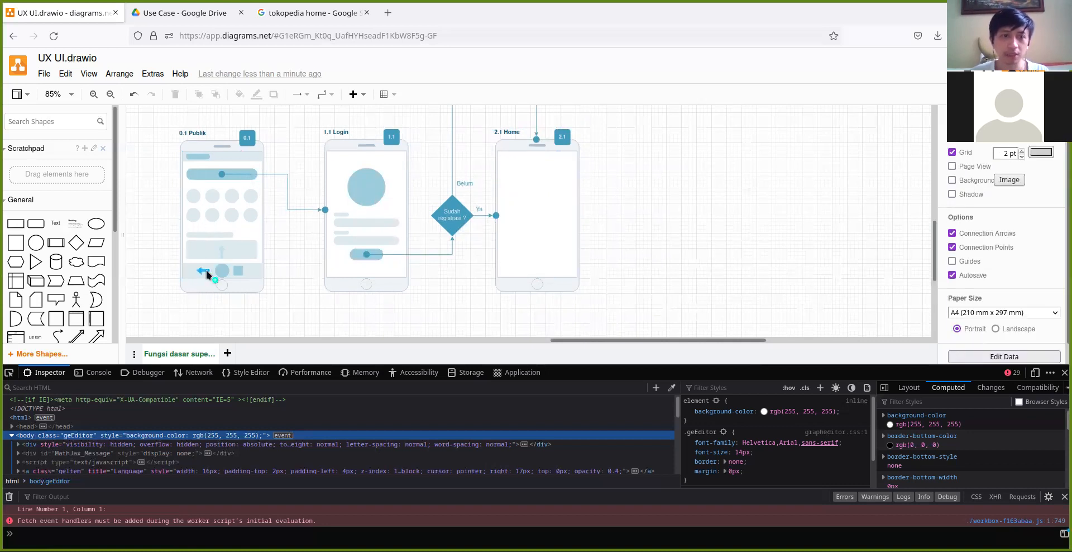
Select the bottom bar together with its circle and small square in 0.1 Publik.
scroll(177, 268, "up", 1)
left_click(203, 265)
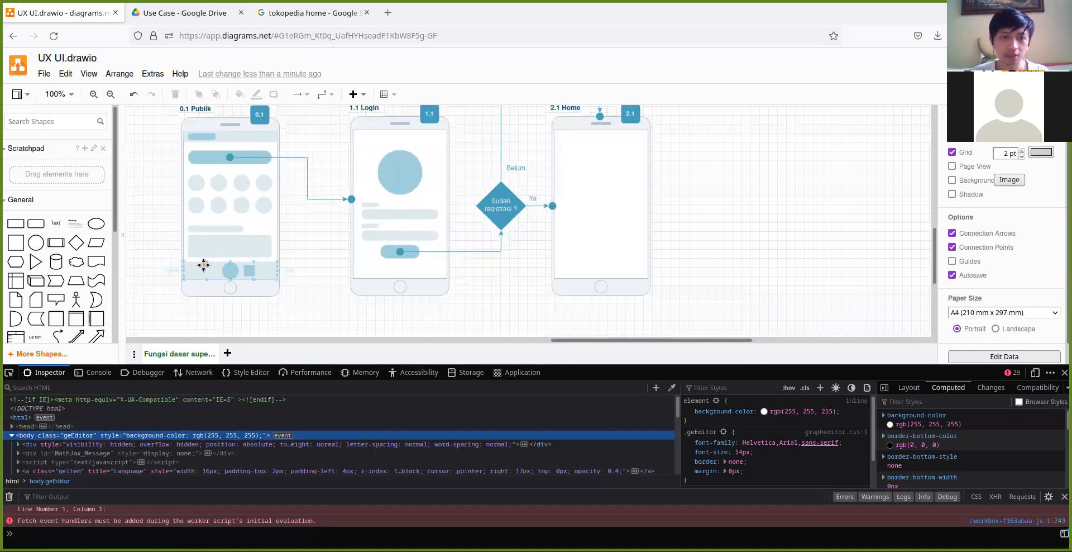
left_click(203, 265)
left_click(207, 269)
left_click(234, 273, "shift")
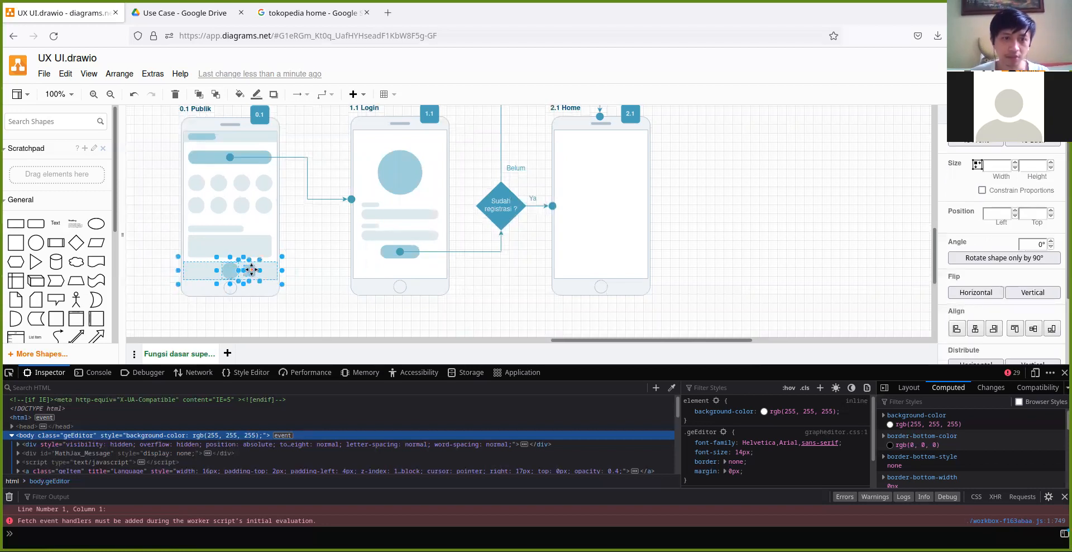
Copy the two circle rows, title bar, content card and bottom navigation shapes from 0.1 Publik into 2.1 Home, aligned to its screen bottom.
left_click(265, 204, "shift")
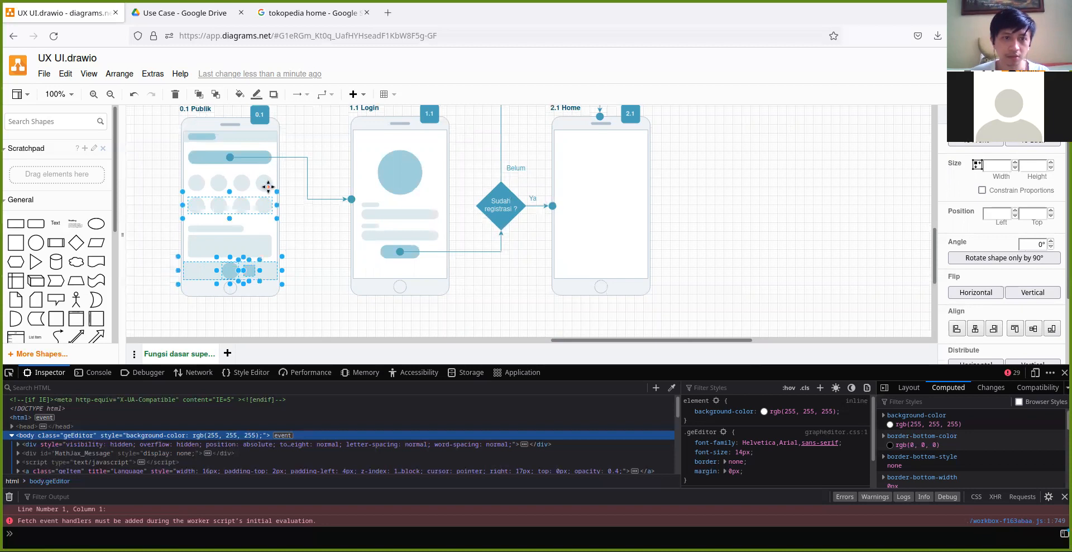
left_click(268, 183, "shift")
left_click(226, 228, "shift")
left_click(229, 245, "shift")
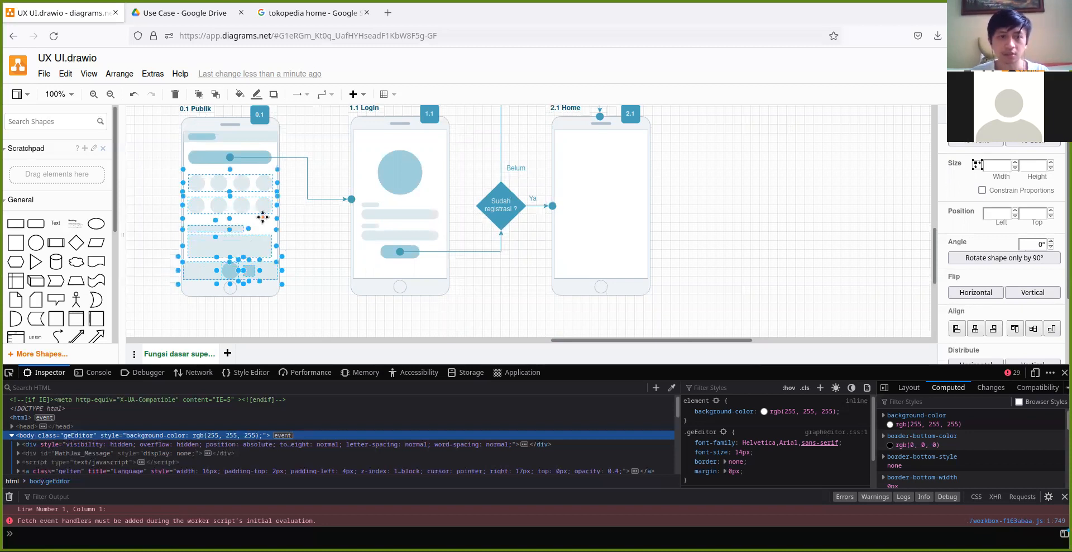
left_click_drag(261, 208, 621, 188)
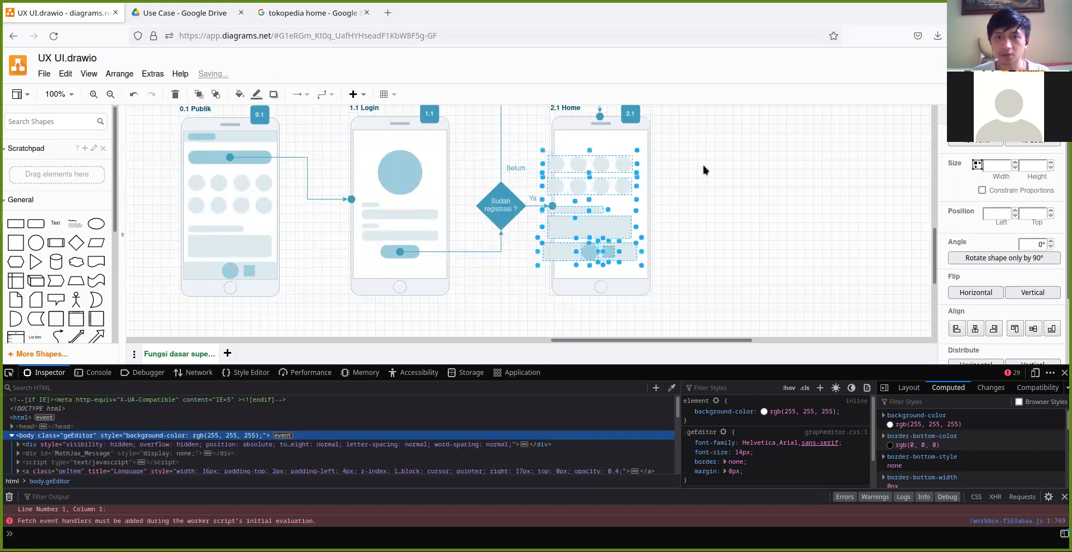
left_click_drag(502, 229, 514, 248)
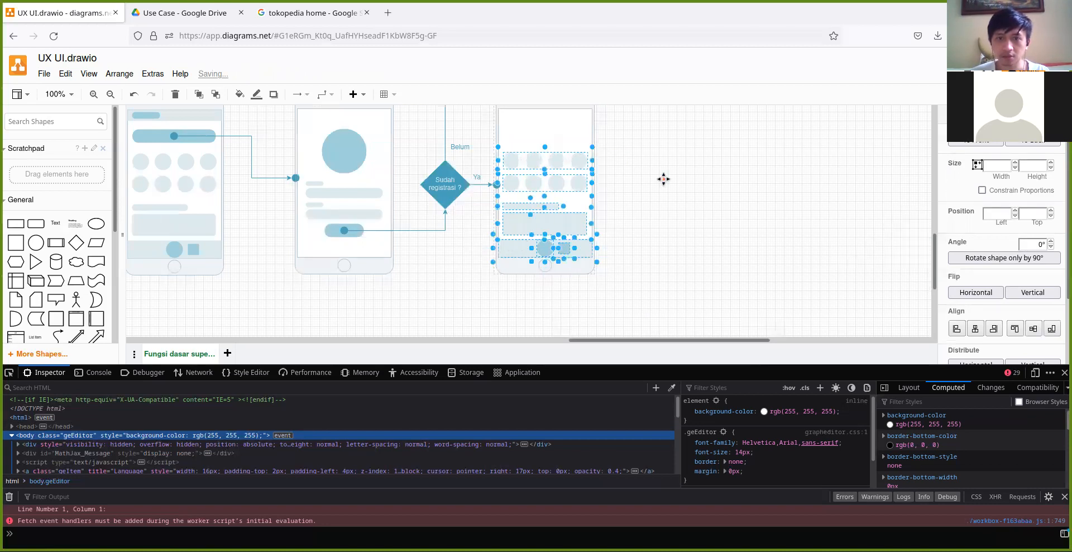
left_click(663, 178)
left_click(200, 181)
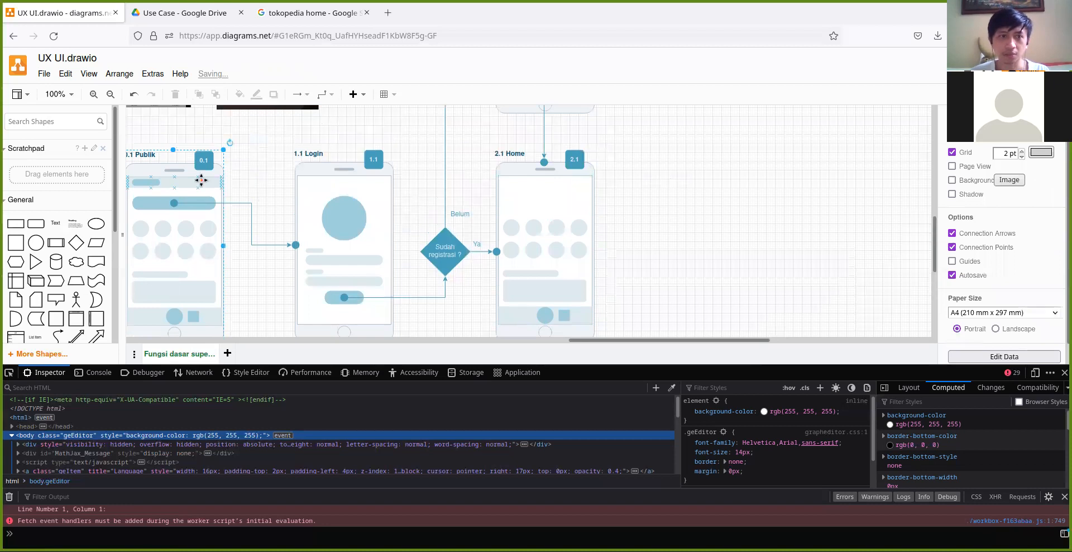
left_click(151, 182, "shift")
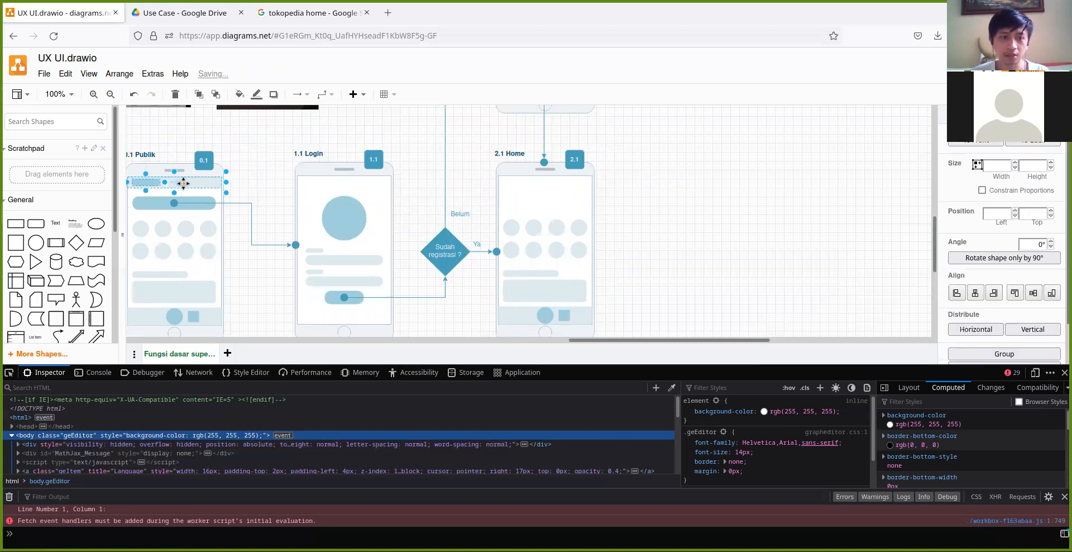
key("ctrl+v")
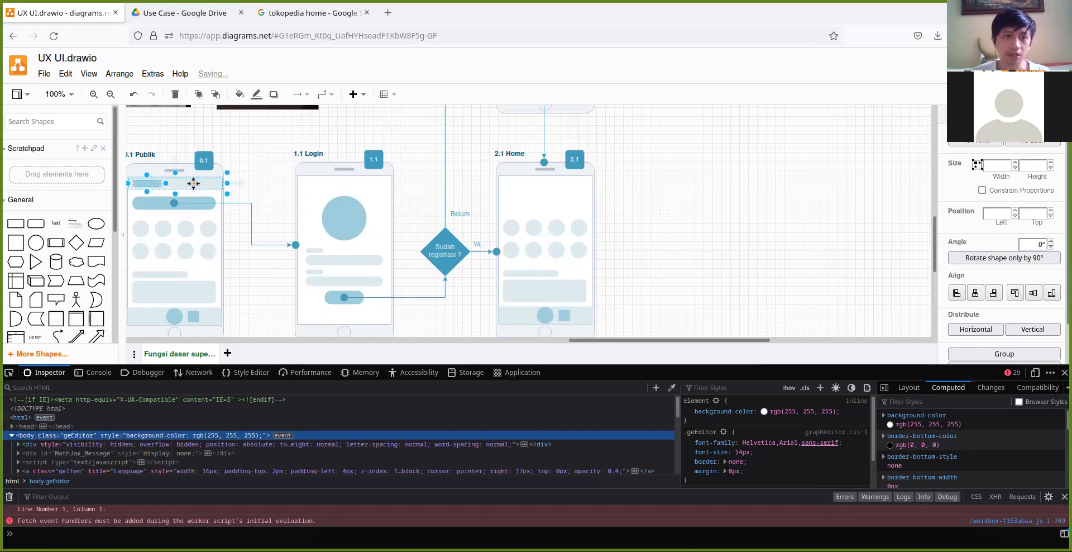
left_click_drag(192, 183, 214, 191)
key("Delete")
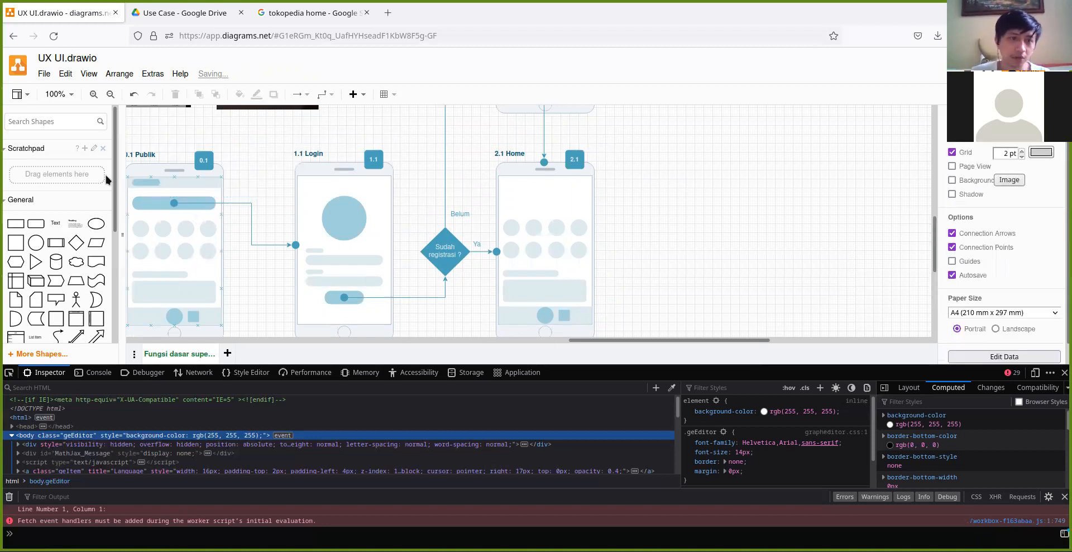
left_click(139, 182)
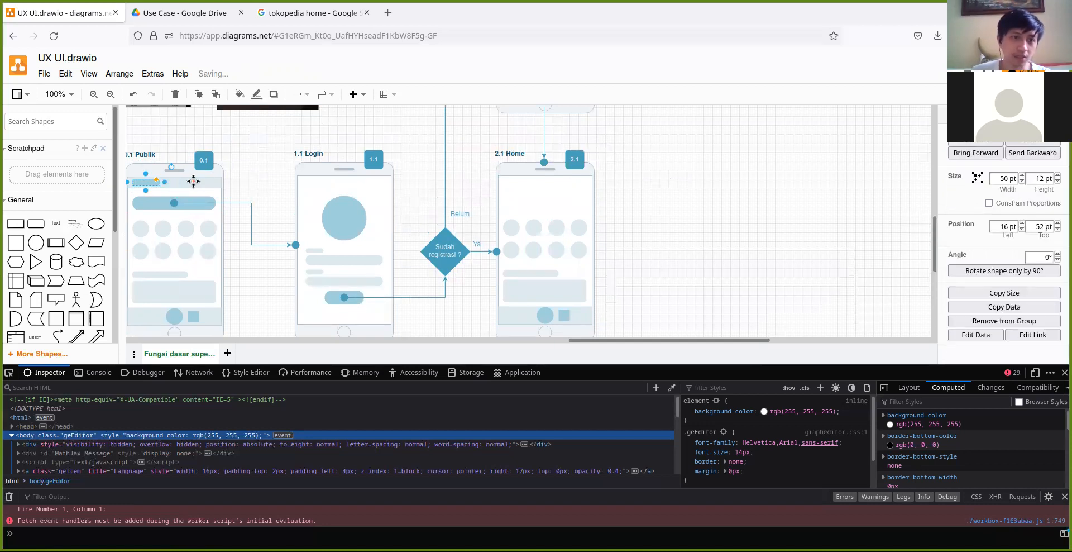
left_click(195, 181, "shift")
left_click(294, 174)
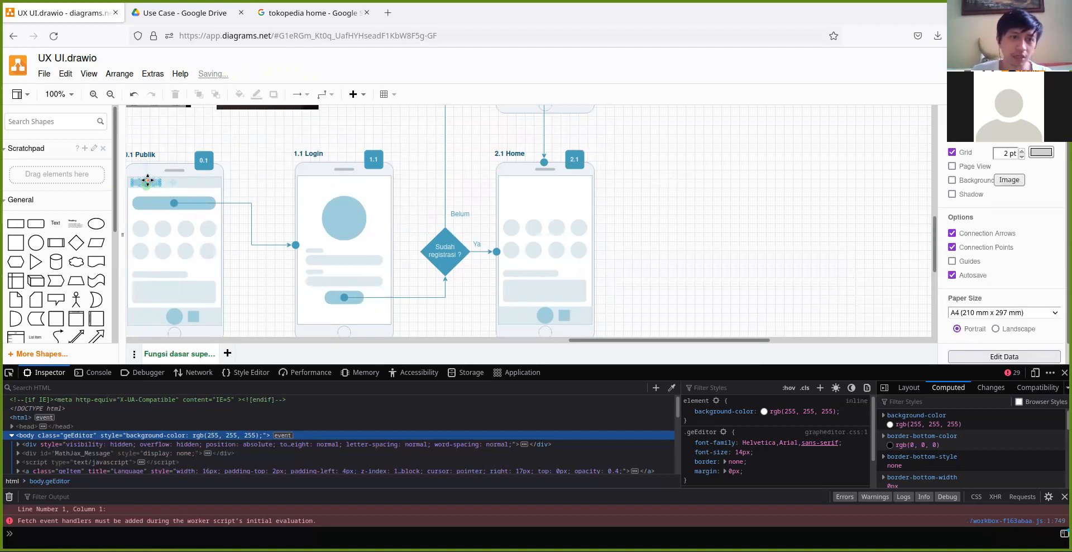
left_click(147, 180)
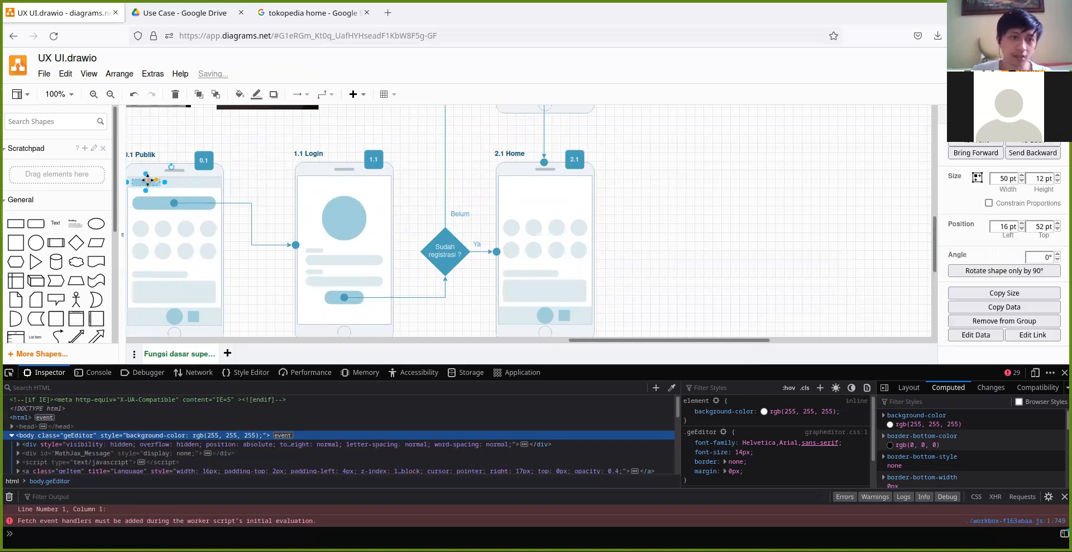
left_click(194, 182, "shift")
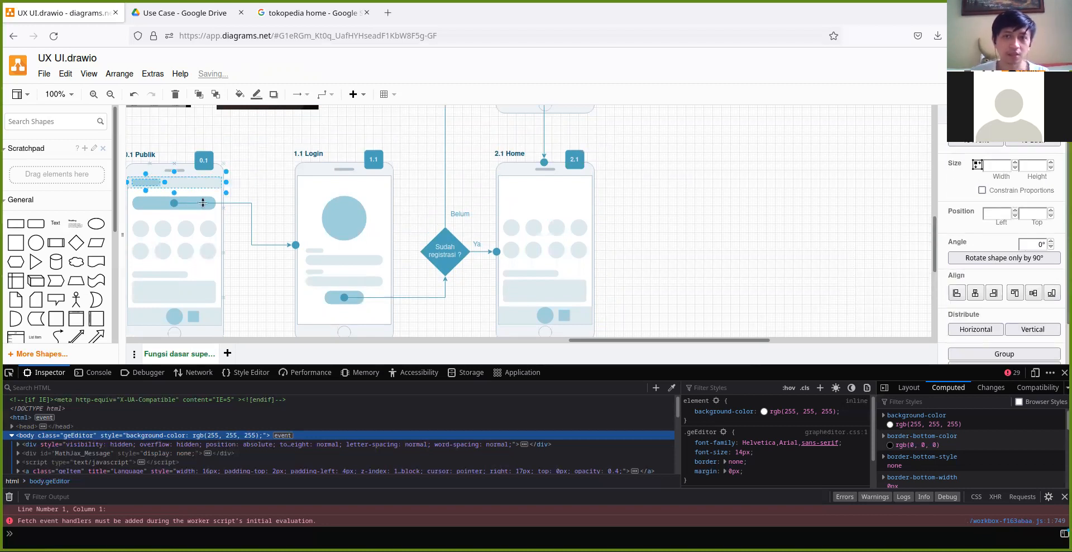
key("ctrl+d")
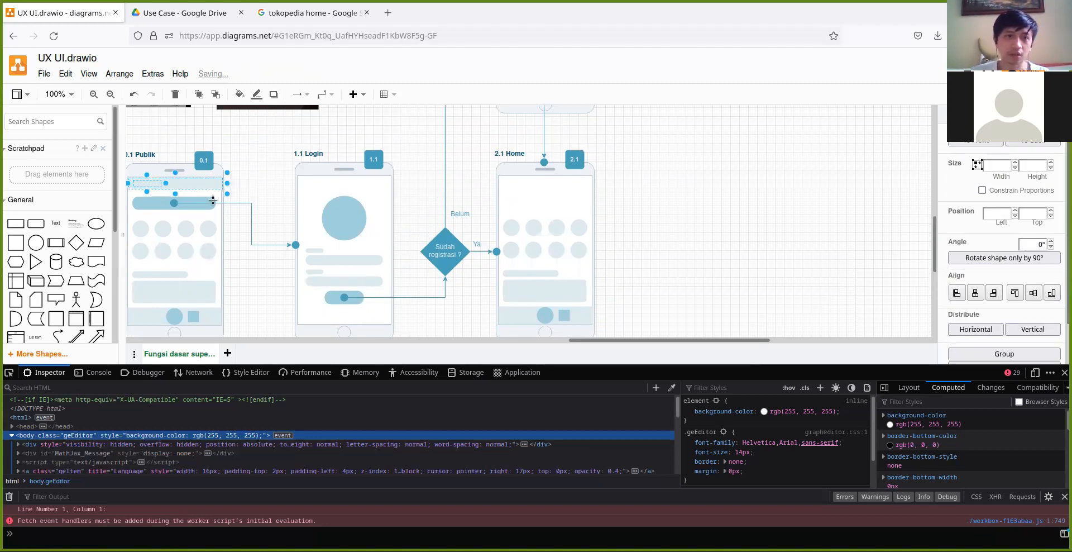
left_click(273, 196)
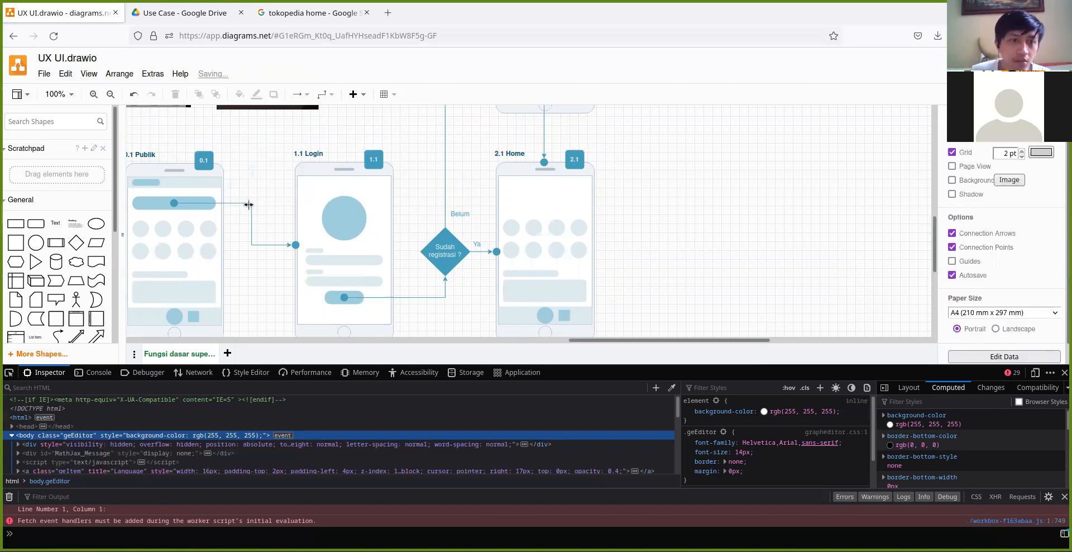
Copy the header bar and its rounded label from 0.1 Publik and align them at the top of the 2.1 Home screen.
left_click(197, 178)
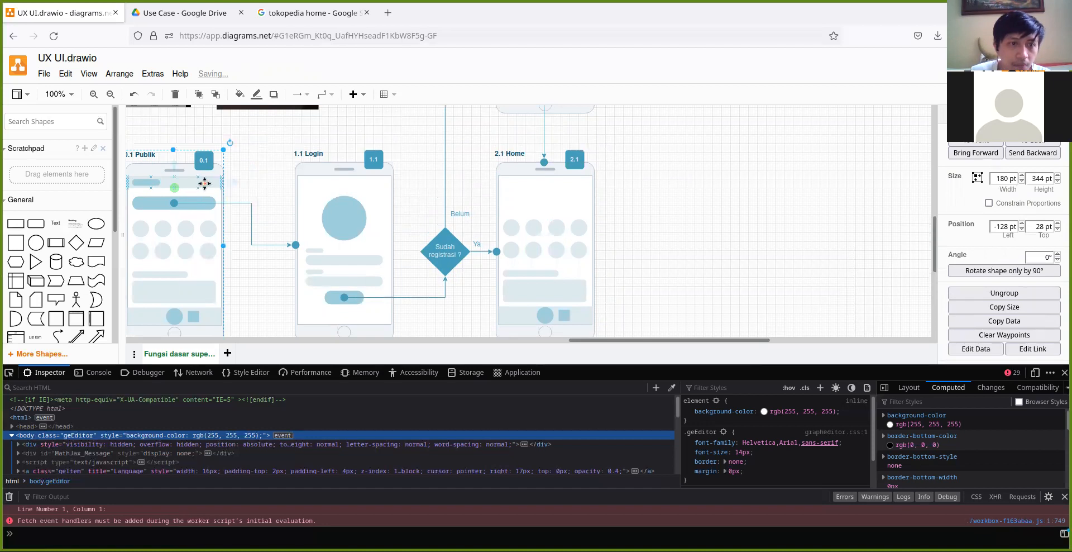
left_click(230, 184)
left_click(180, 182)
left_click(181, 182)
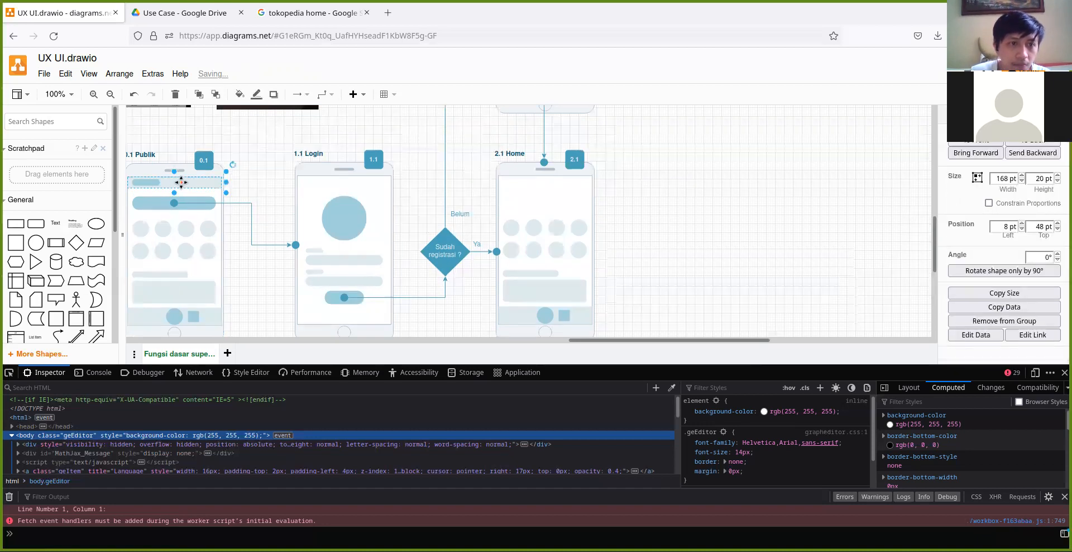
left_click(147, 182, "shift")
left_click_drag(202, 190, 568, 183)
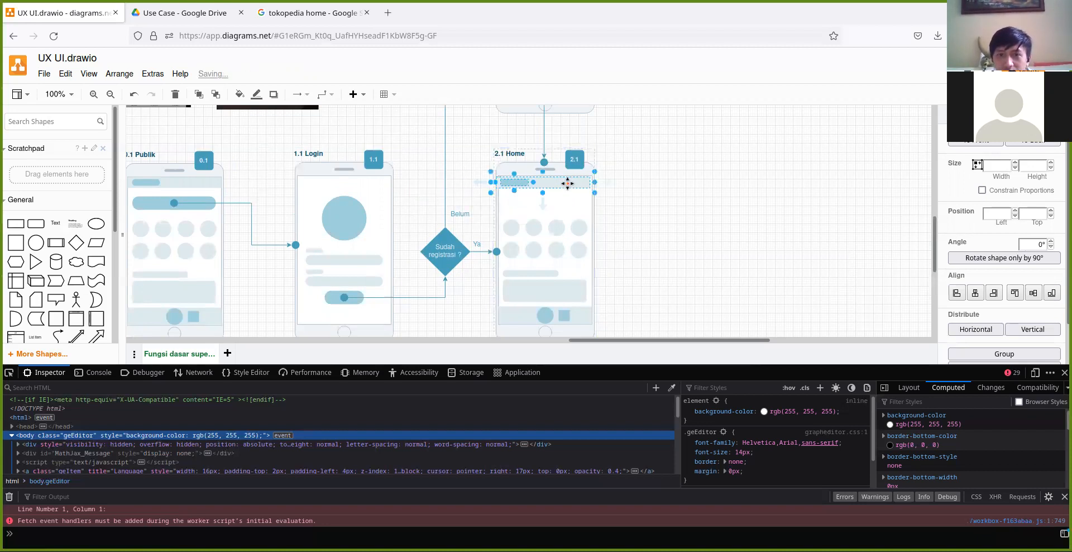
scroll(573, 187, "up", 1)
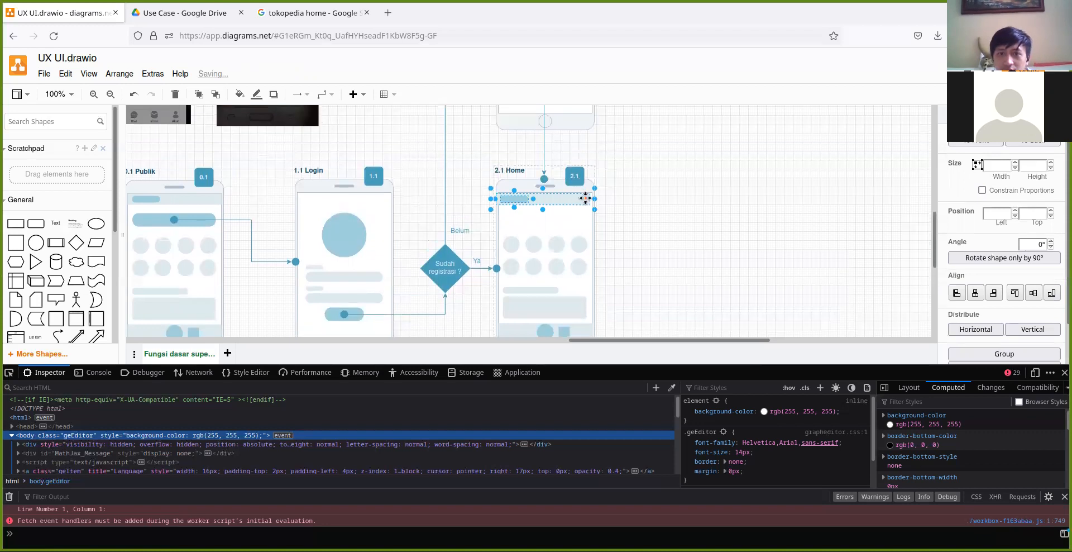
scroll(584, 197, "up", 4)
left_click_drag(495, 197, 497, 194)
left_click(654, 180)
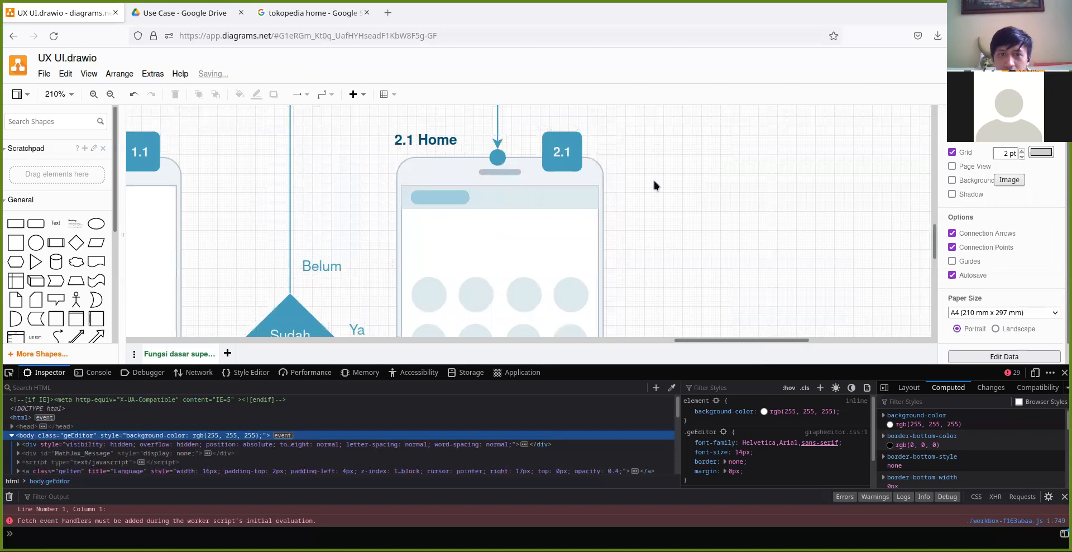
Try sending the 2.1 Home header bar to the back of the stacking order, and undo it.
left_click(548, 202)
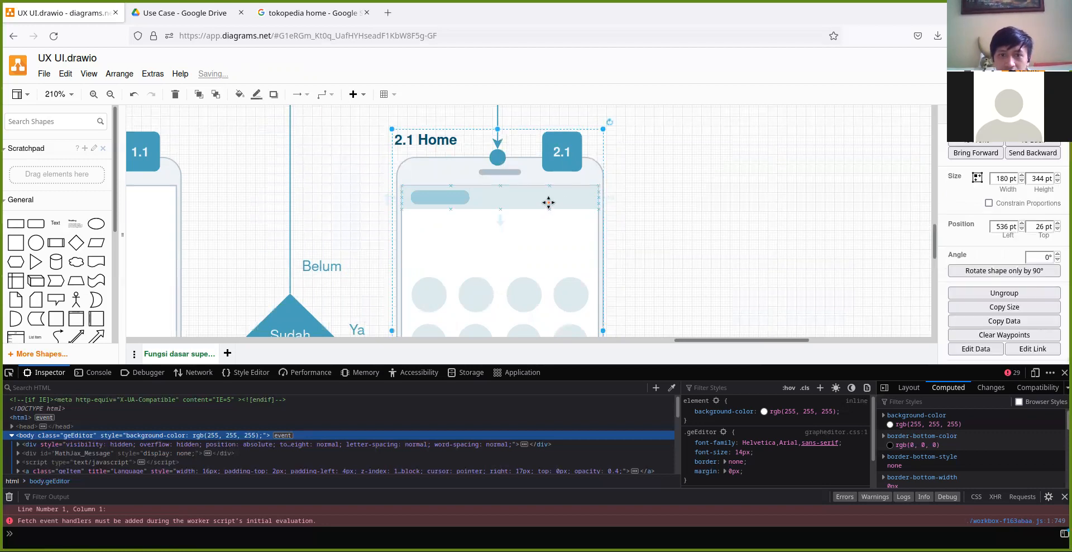
left_click_drag(549, 202, 548, 202)
left_click(561, 229)
scroll(559, 229, "down", 3)
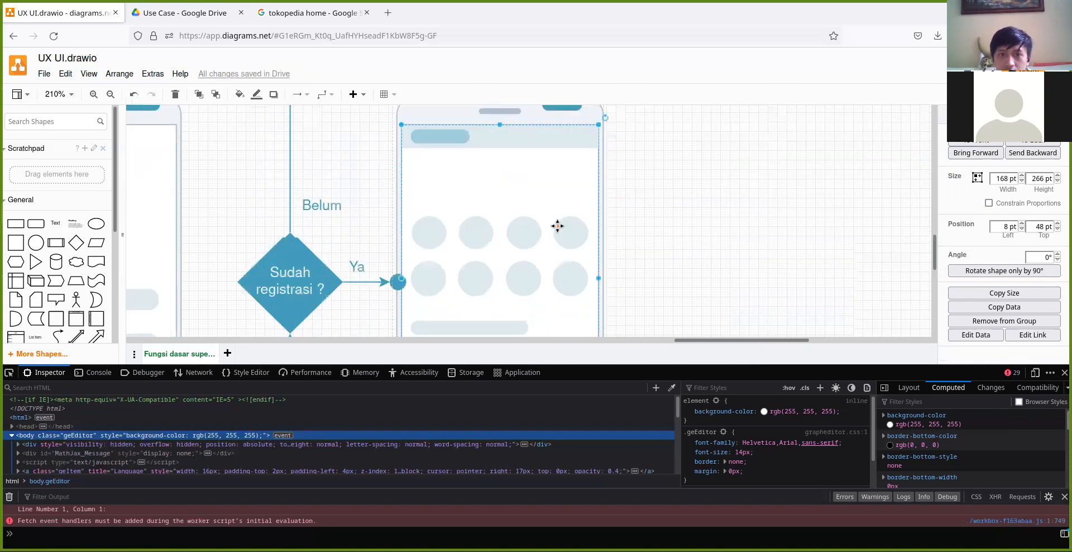
left_click(592, 175)
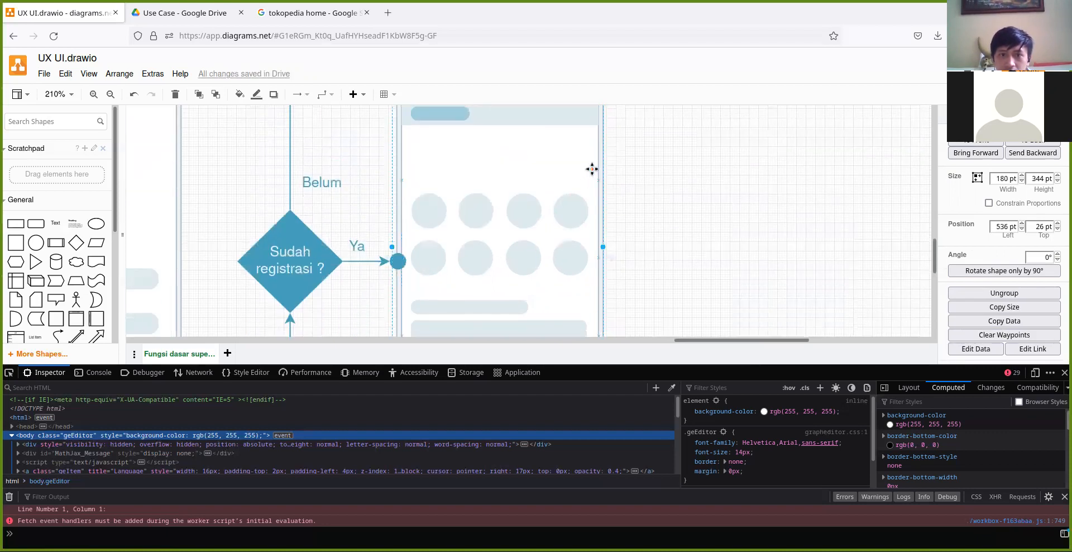
left_click(590, 168)
scroll(591, 168, "up", 2)
left_click(565, 166)
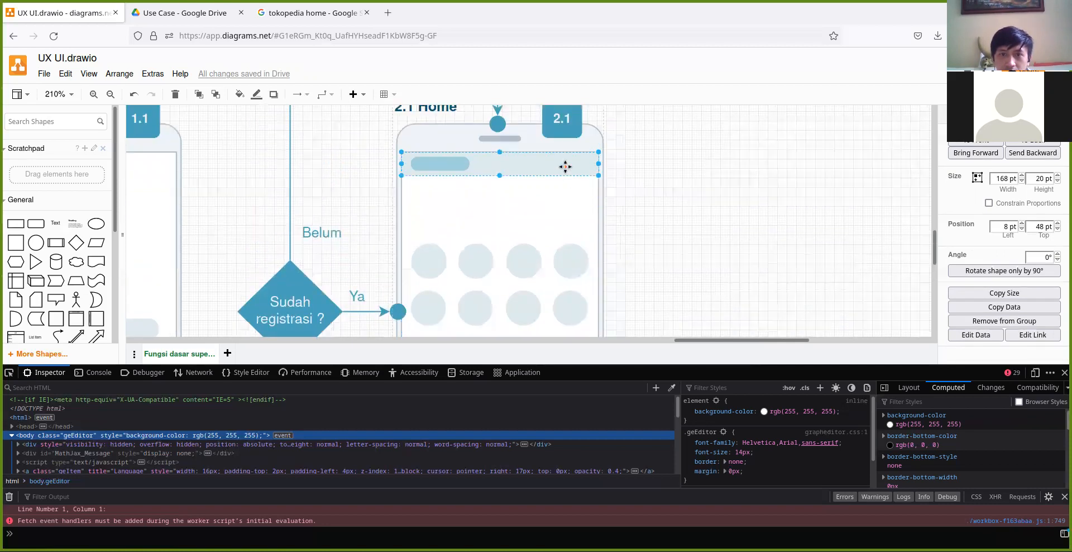
right_click(565, 166)
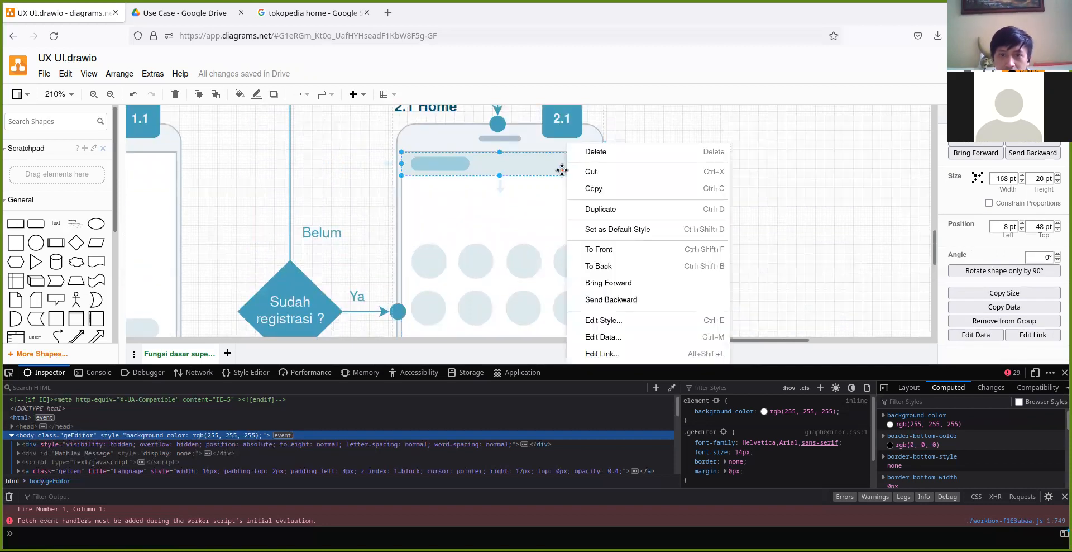
left_click(599, 262)
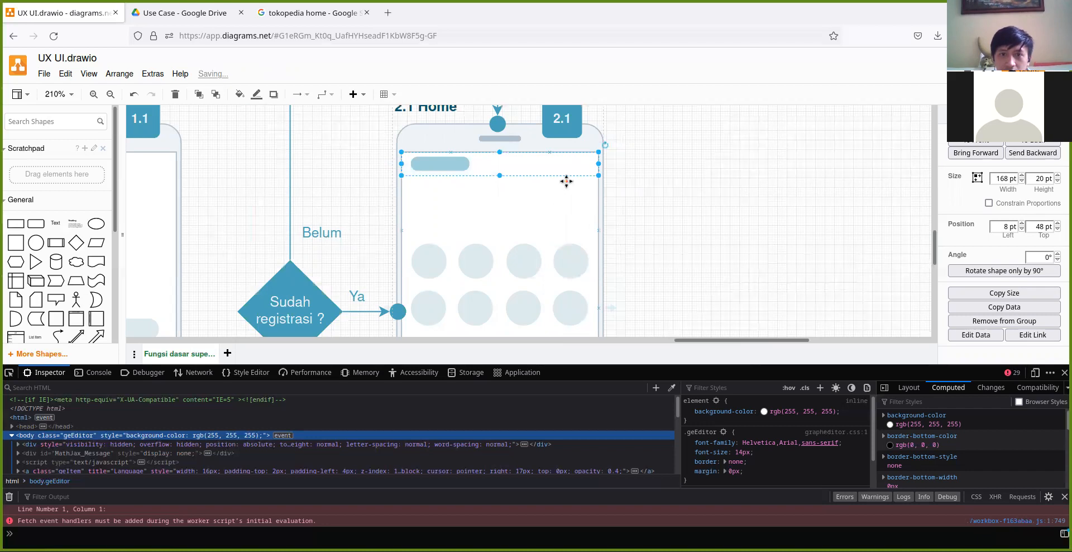
key("ctrl+z")
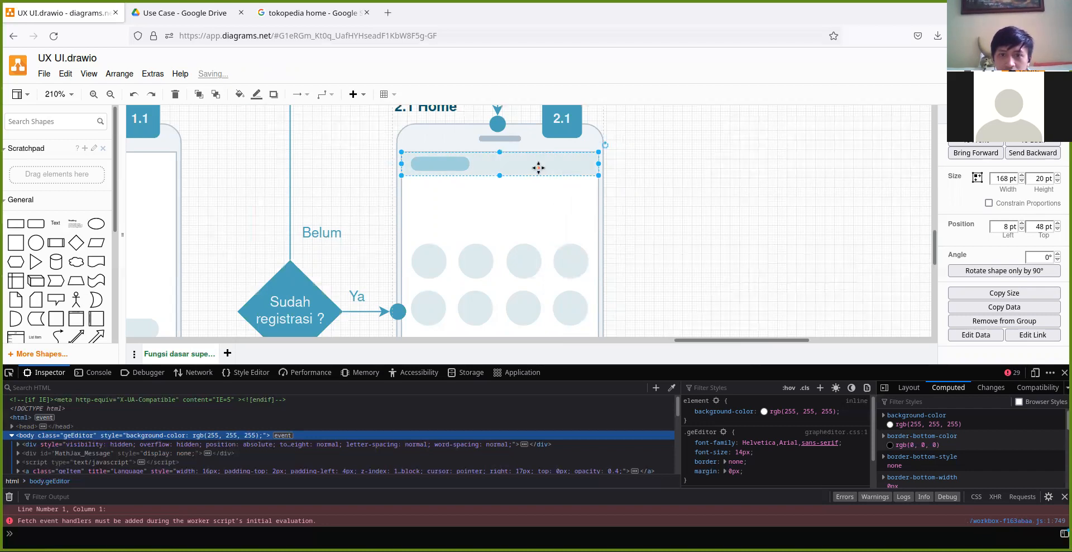
Send the 2.1 Home header bar backward two levels in the stacking order.
right_click(539, 167)
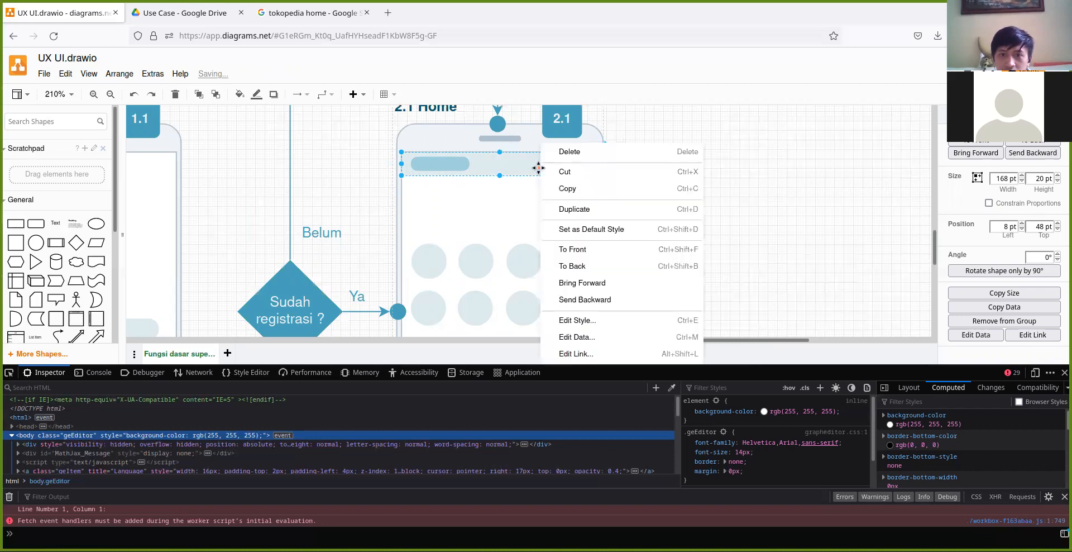
left_click(583, 298)
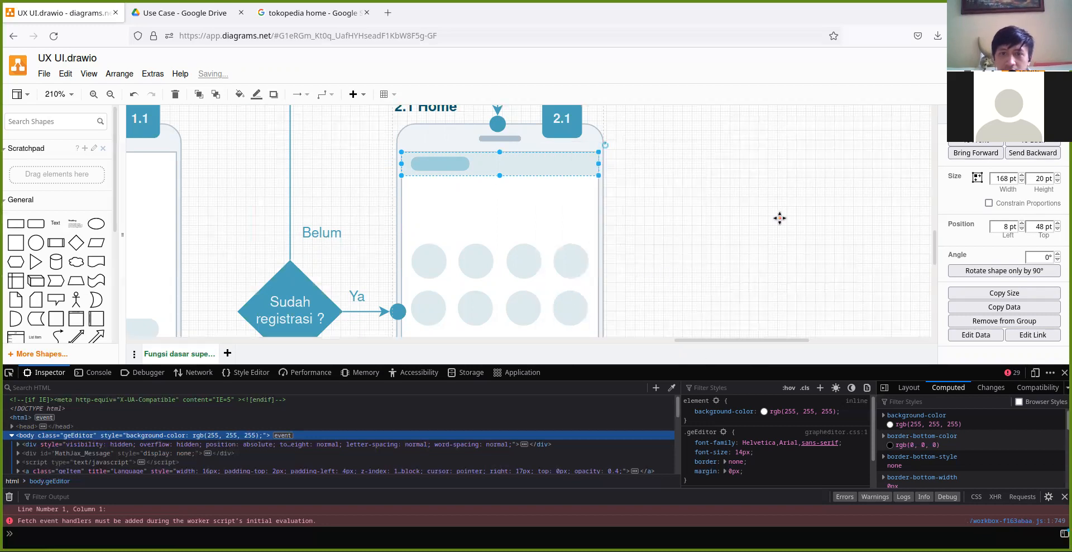
right_click(550, 169)
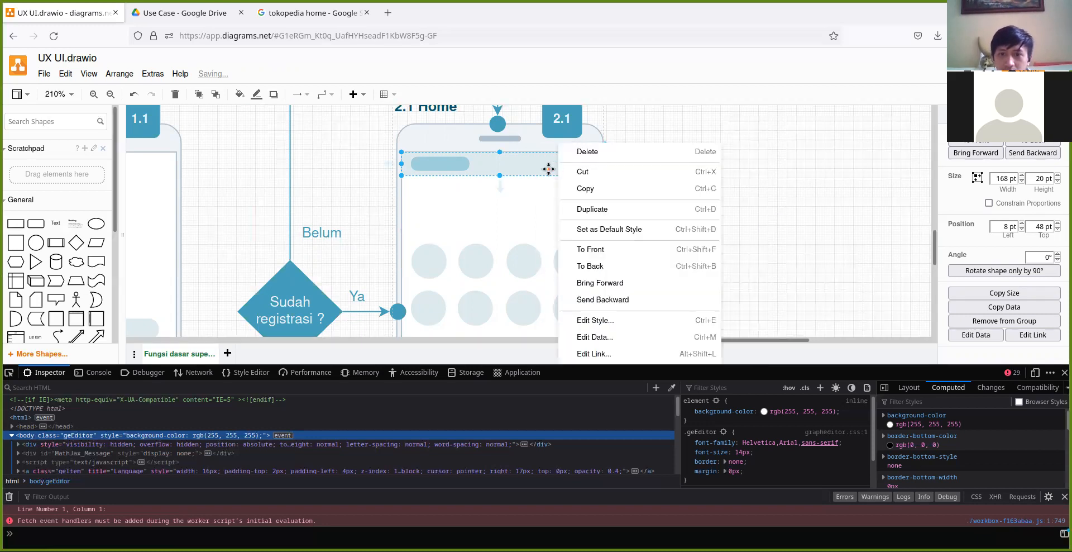
left_click(636, 300)
left_click(576, 213)
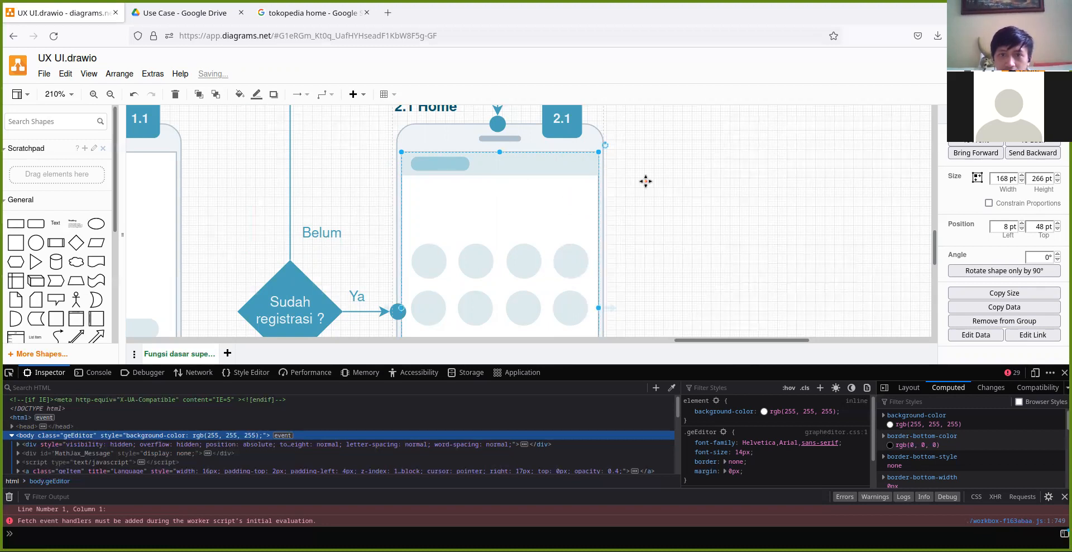
left_click(659, 202)
left_click(559, 168)
right_click(556, 168)
left_click(514, 168)
left_click(576, 220)
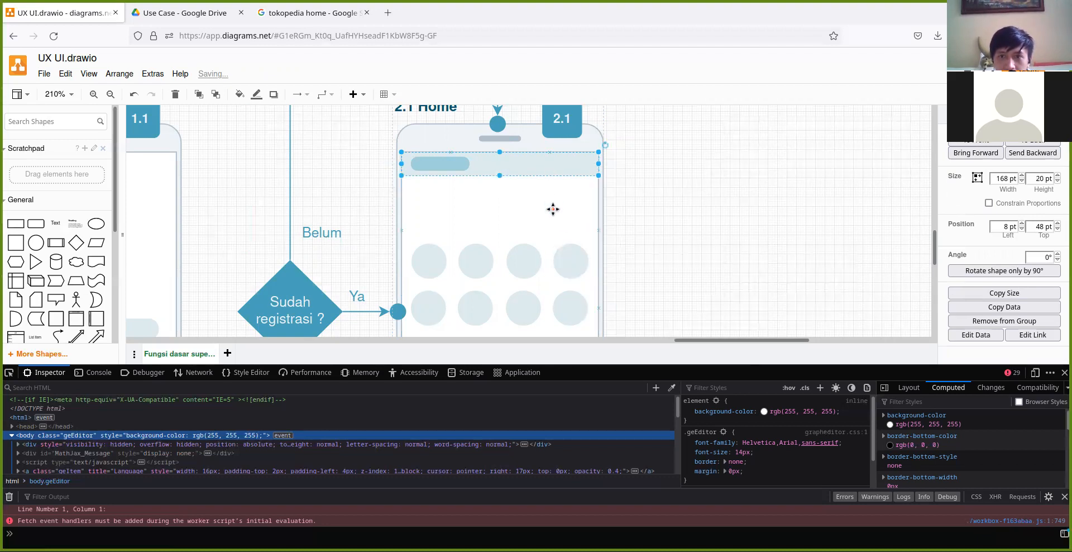
Enable the outline of the 2.1 Home header bar and set its line colour to light blue.
left_click(517, 170)
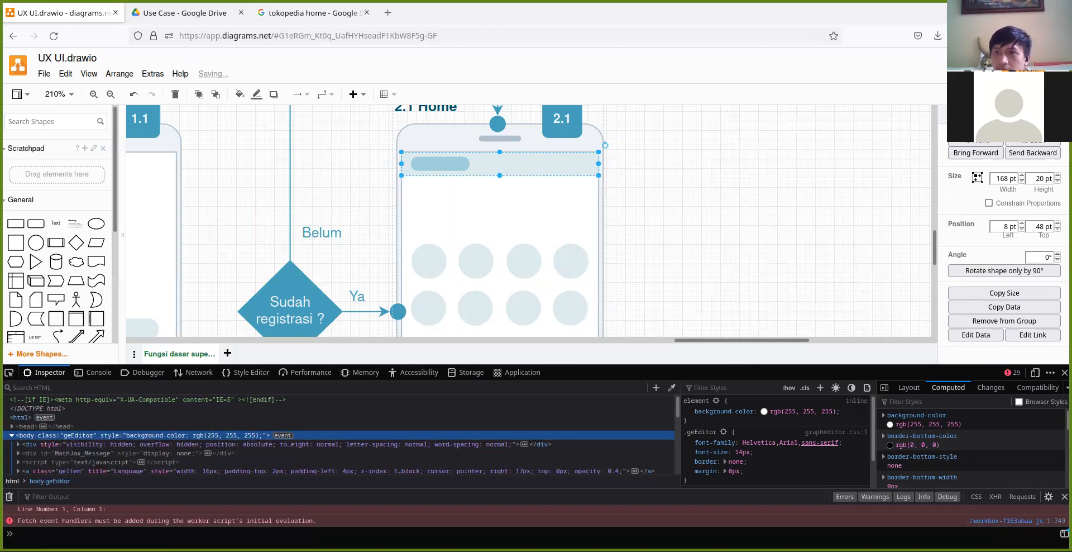
left_click(961, 115)
left_click(952, 224)
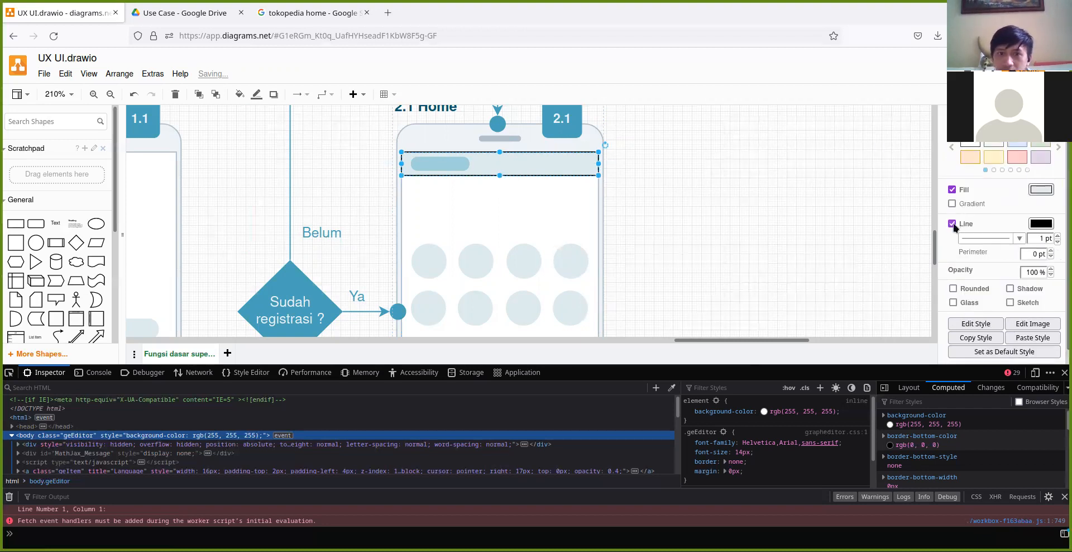
left_click(1041, 224)
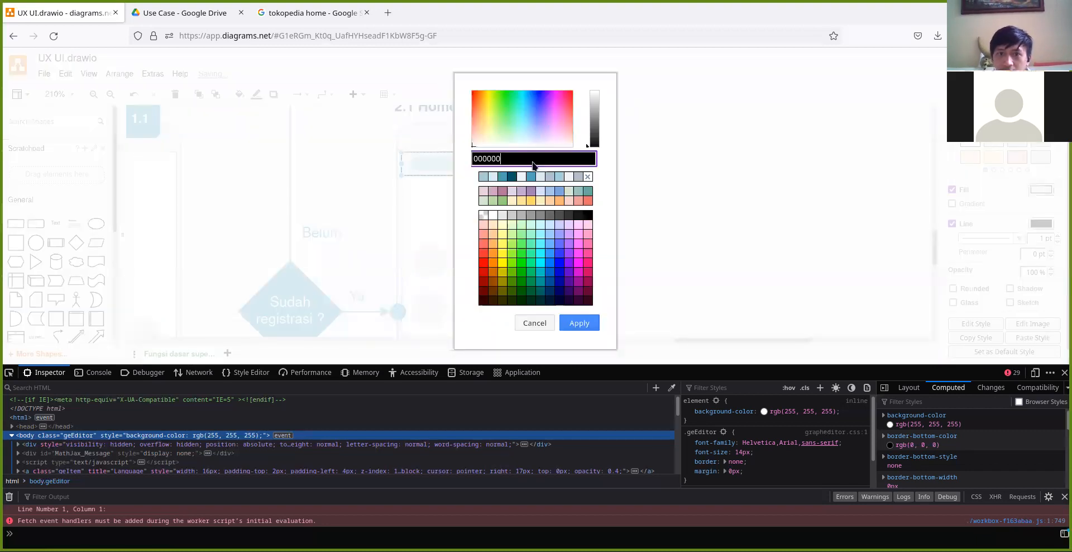
left_click(484, 176)
left_click(580, 327)
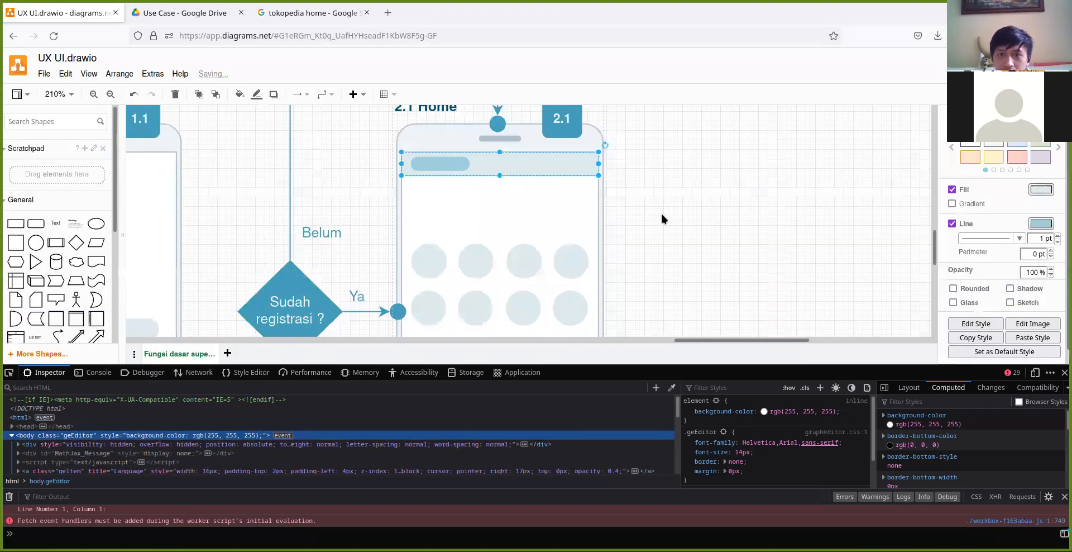
Set the line colour of the 2.1 Home header bar to the pale blue DDEBEE.
left_click(662, 214)
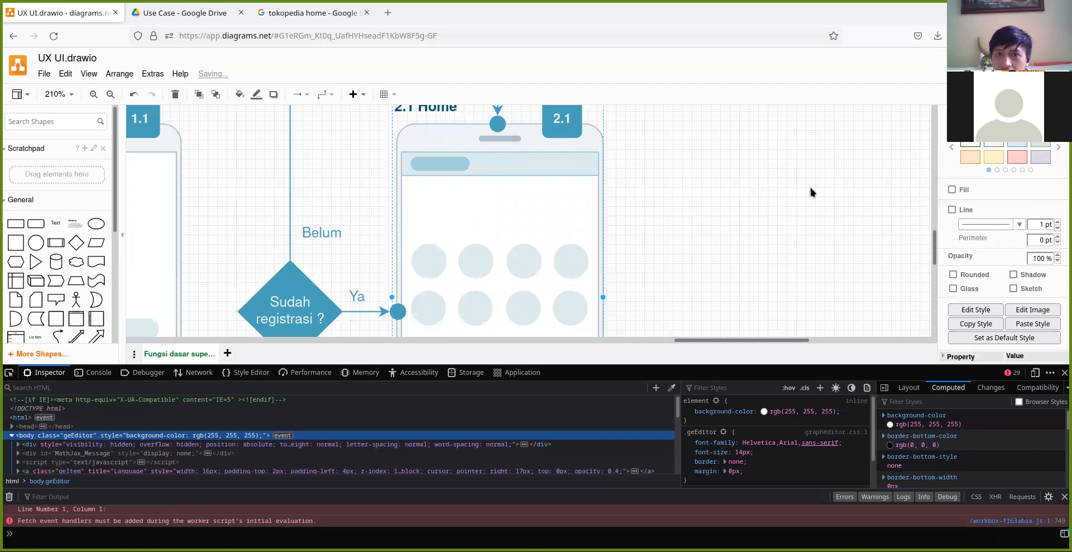
left_click(522, 163)
left_click(1034, 223)
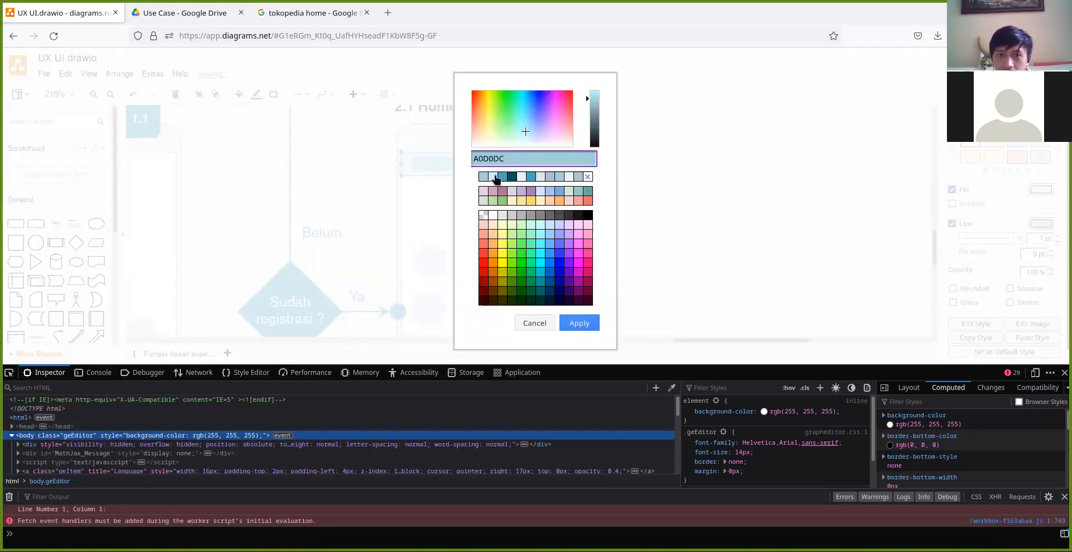
left_click(495, 178)
left_click(580, 323)
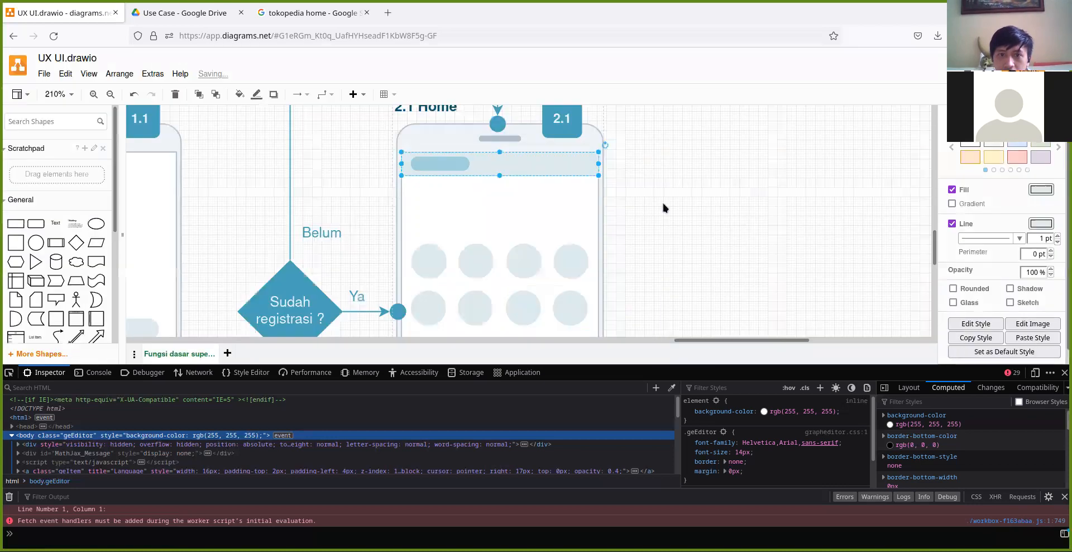
left_click(663, 204)
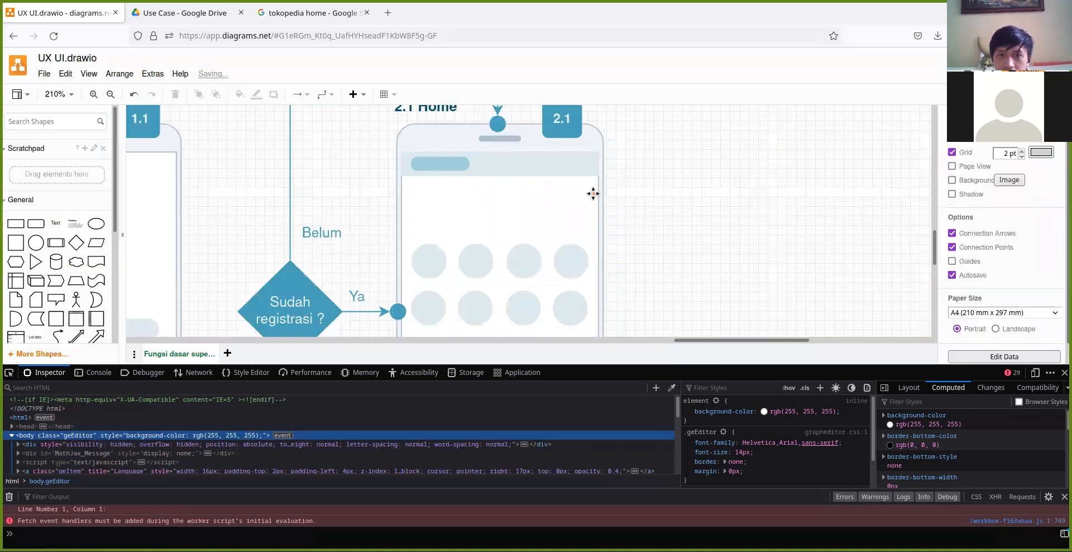
left_click(566, 172)
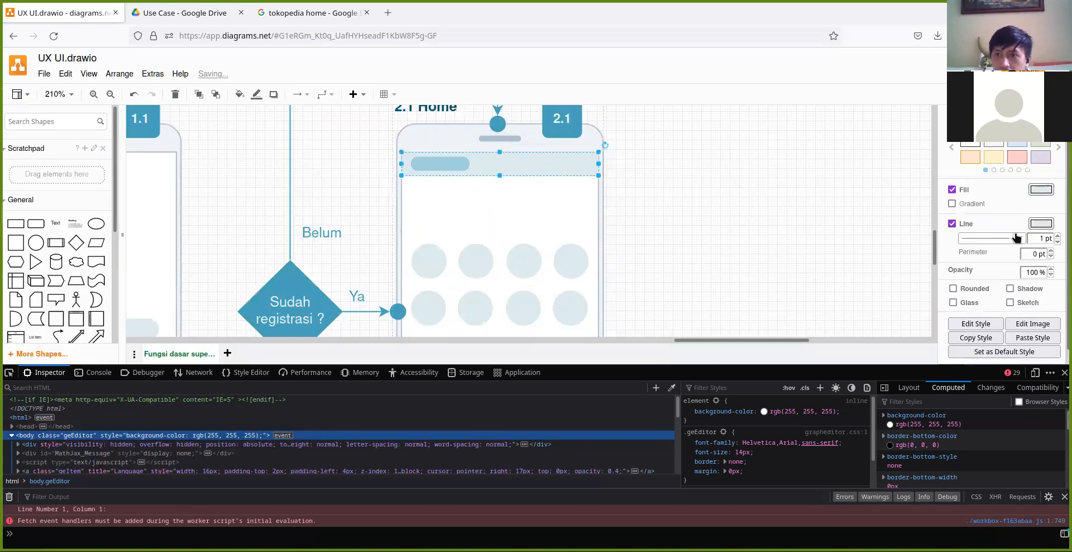
left_click(1040, 223)
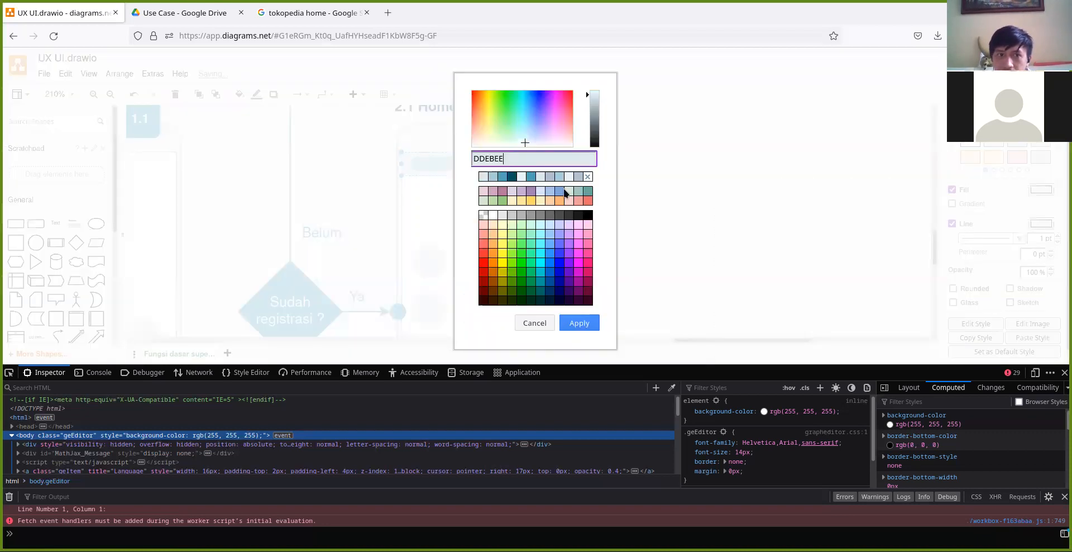
left_click(652, 183)
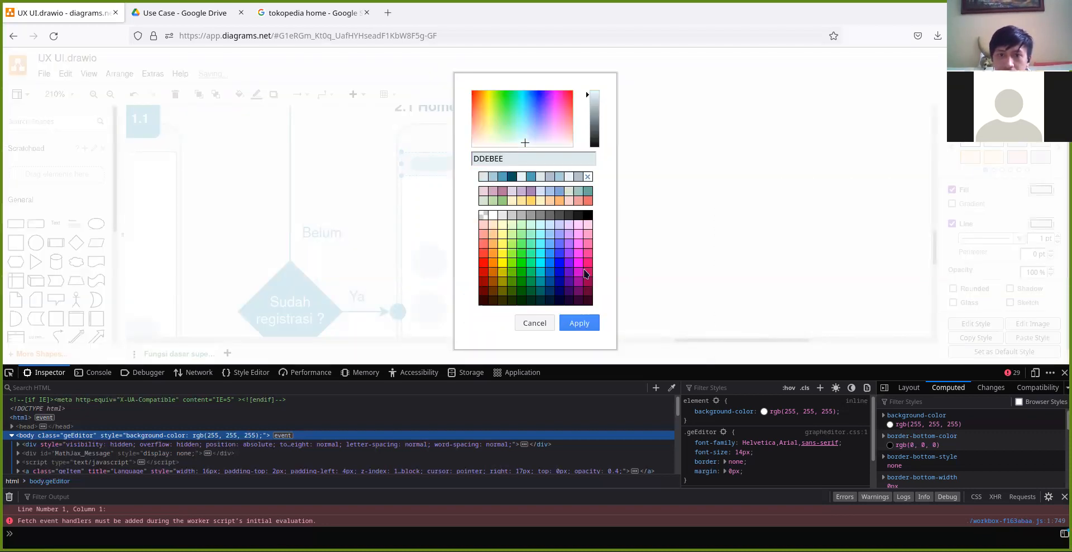
left_click(542, 322)
Try moving the 2.1 Home header bar sideways within the phone frame, and undo the move.
left_click_drag(230, 201, 603, 186)
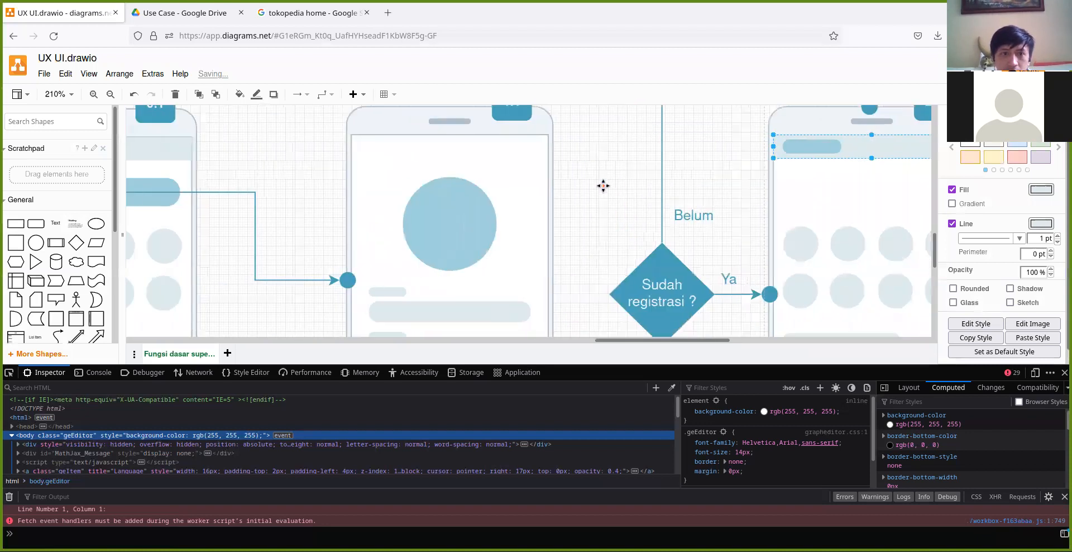
left_click_drag(683, 178, 394, 184)
left_click(804, 157)
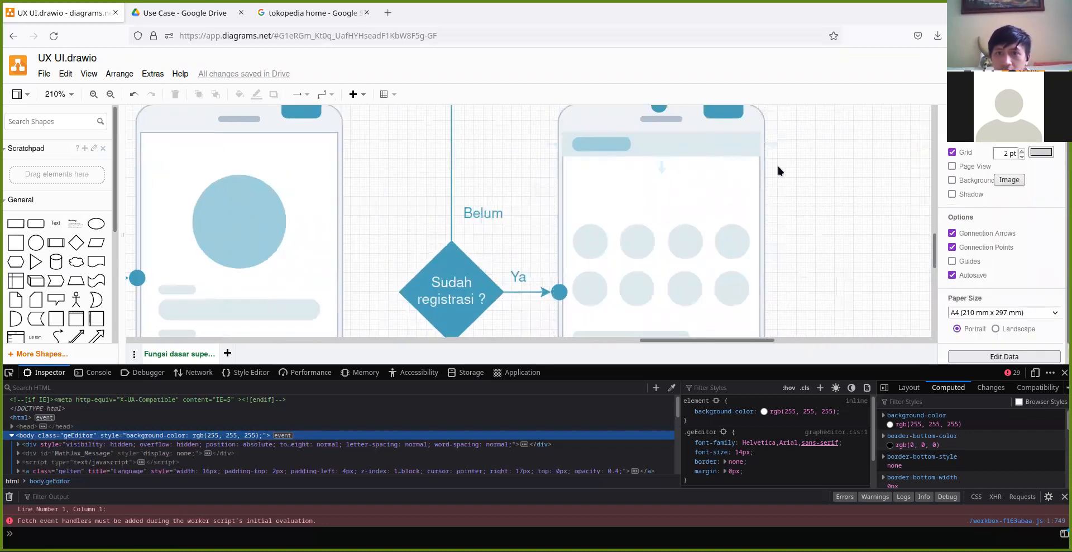
scroll(726, 171, "right", 3)
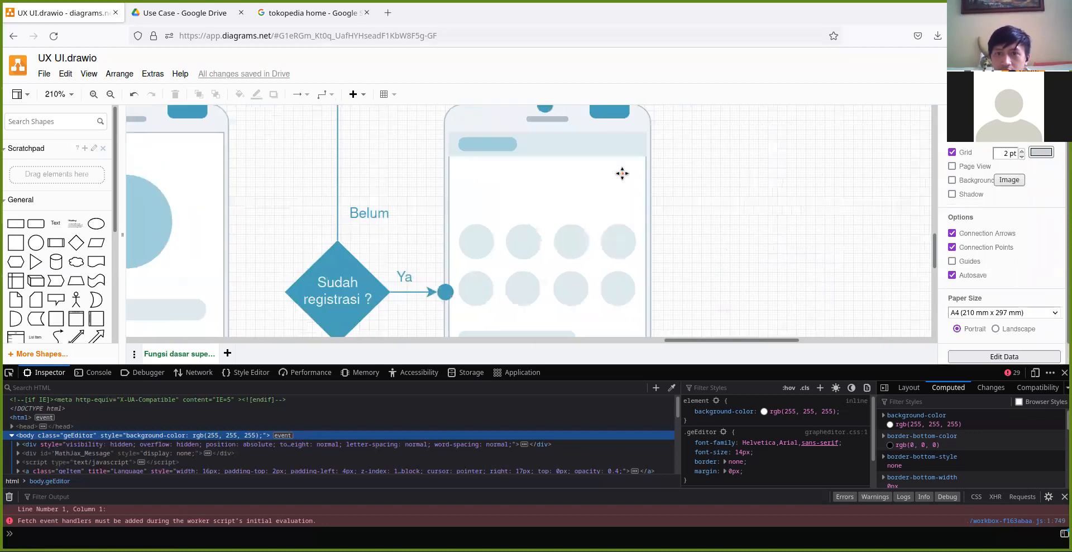
left_click(587, 169)
left_click(580, 146)
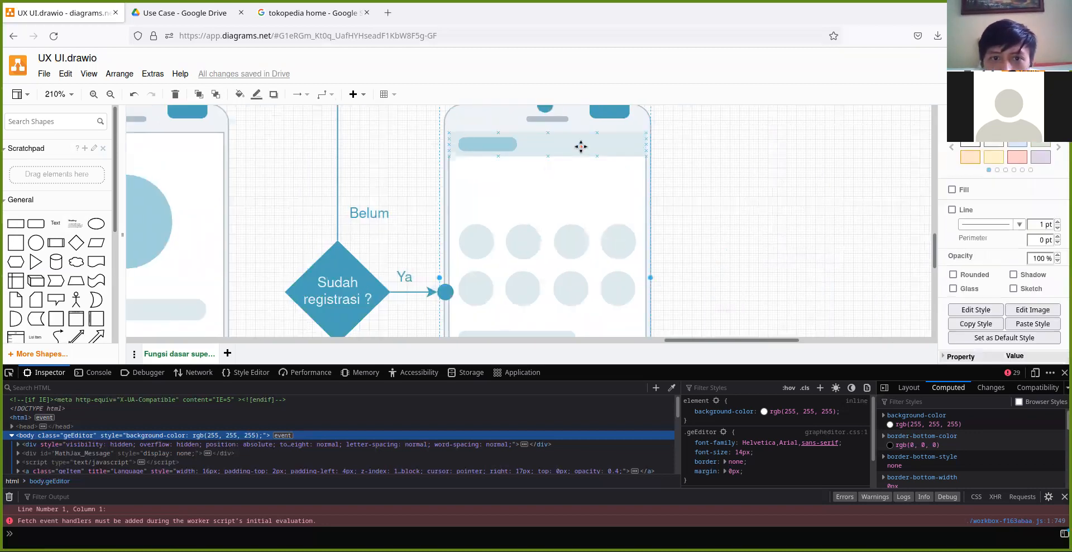
left_click_drag(583, 148, 538, 144)
key("ctrl+z")
Nudge the 2.1 Home header bar slightly down and sideways to line it up with the top border of the phone screen.
left_click(546, 139)
key("Left")
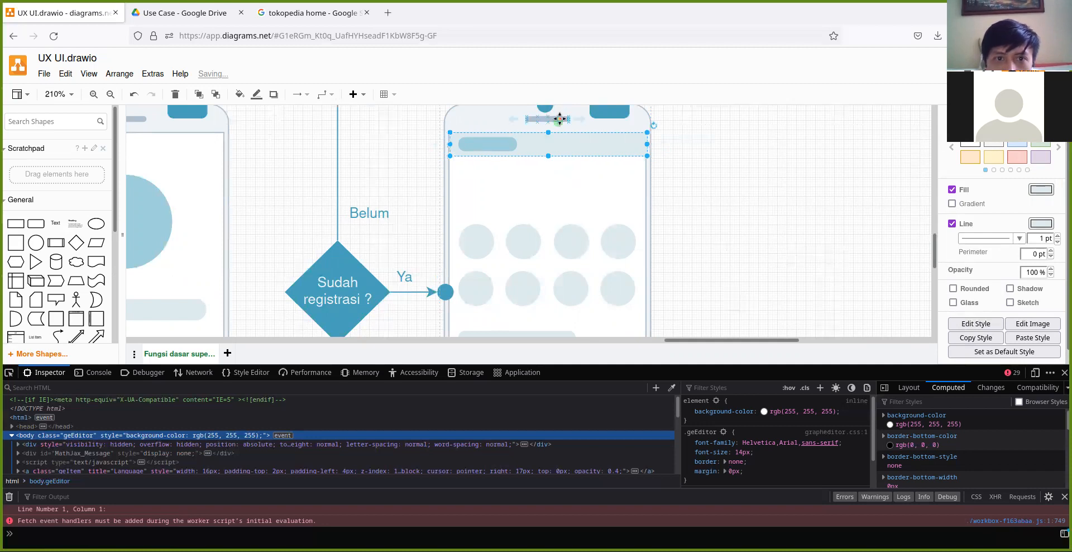
key("Left")
key("Down")
key("Right")
left_click(750, 175)
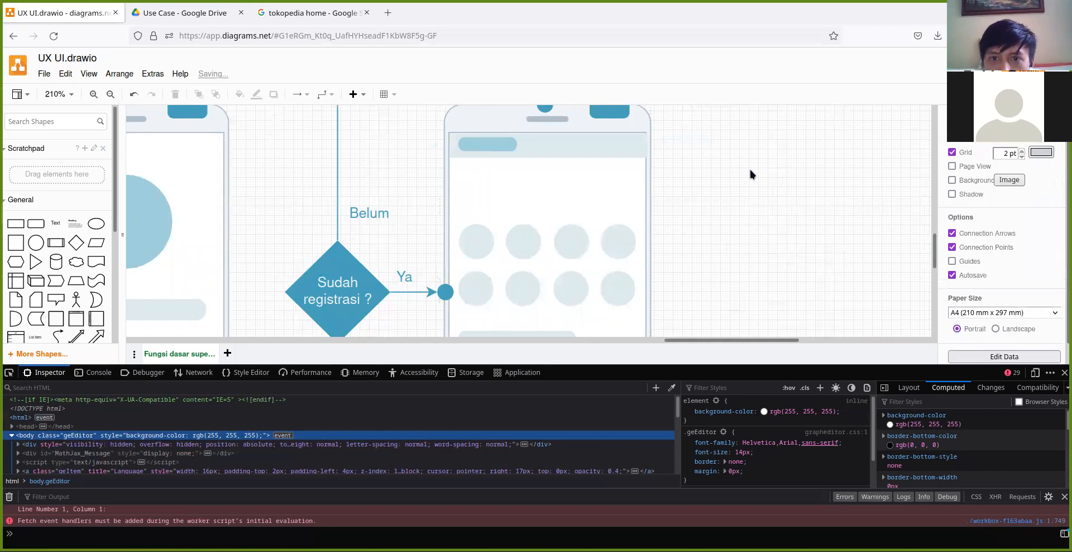
Shorten the 2.1 Home header bar at its right edge so that it ends just inside the phone screen's border.
left_click(641, 144)
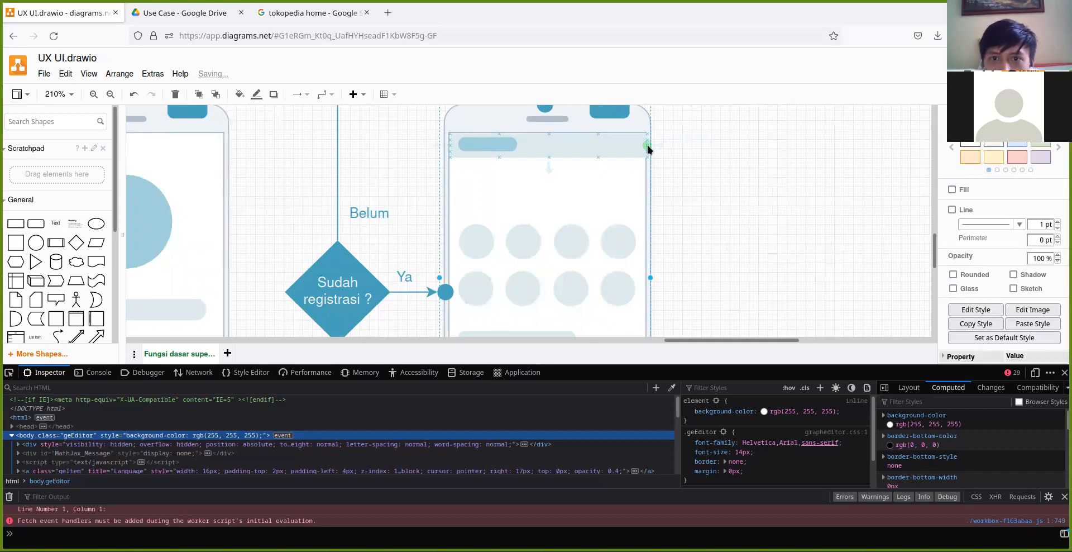
scroll(737, 170, "up", 5)
scroll(428, 215, "up", 2)
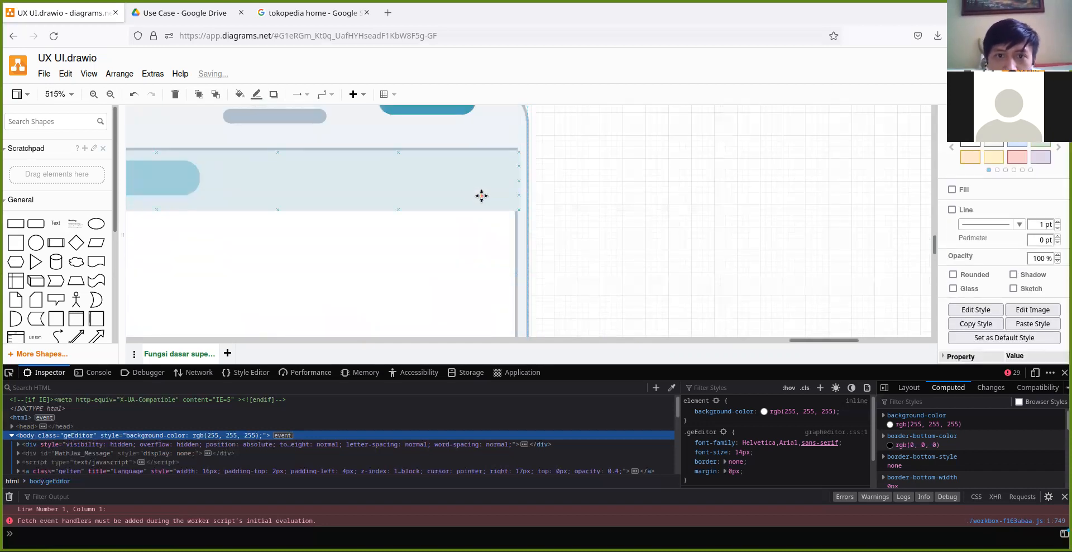
left_click(495, 187)
left_click_drag(506, 182, 508, 179)
scroll(516, 176, "up", 3)
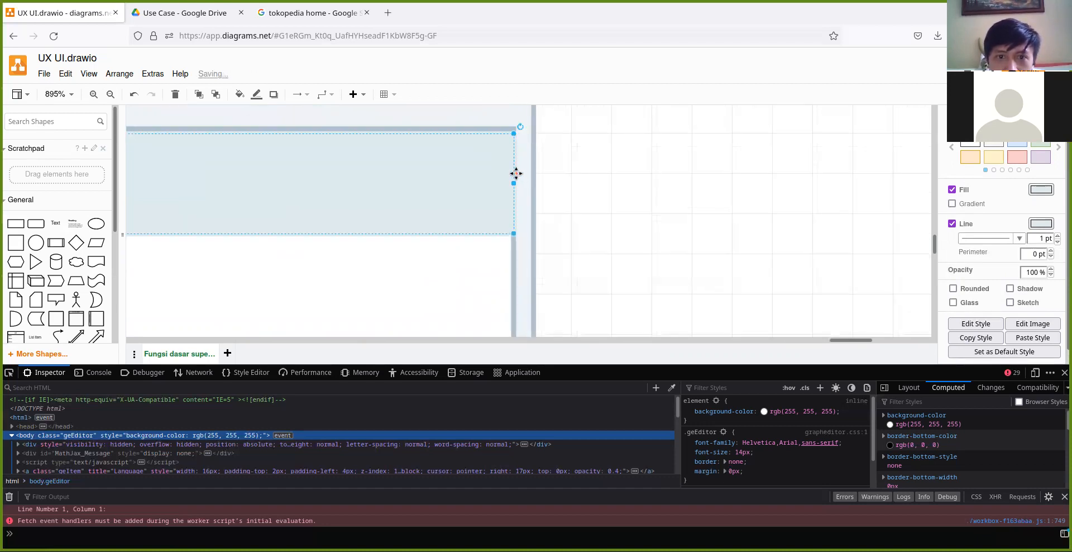
left_click_drag(513, 181, 508, 182)
scroll(402, 209, "down", 7)
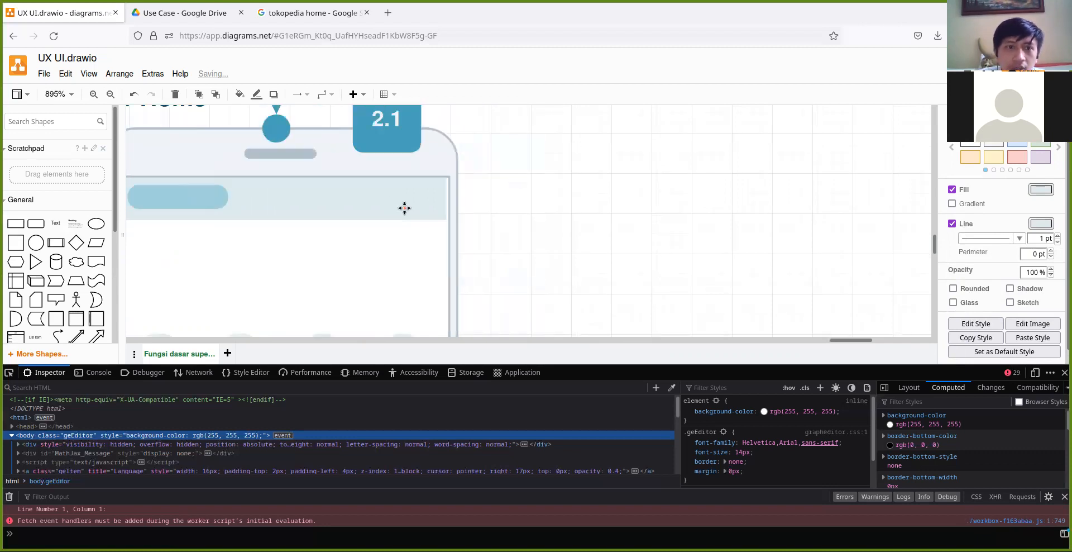
left_click(435, 227)
scroll(510, 194, "up", 3)
left_click(514, 167)
left_click(527, 172)
left_click_drag(529, 172, 529, 172)
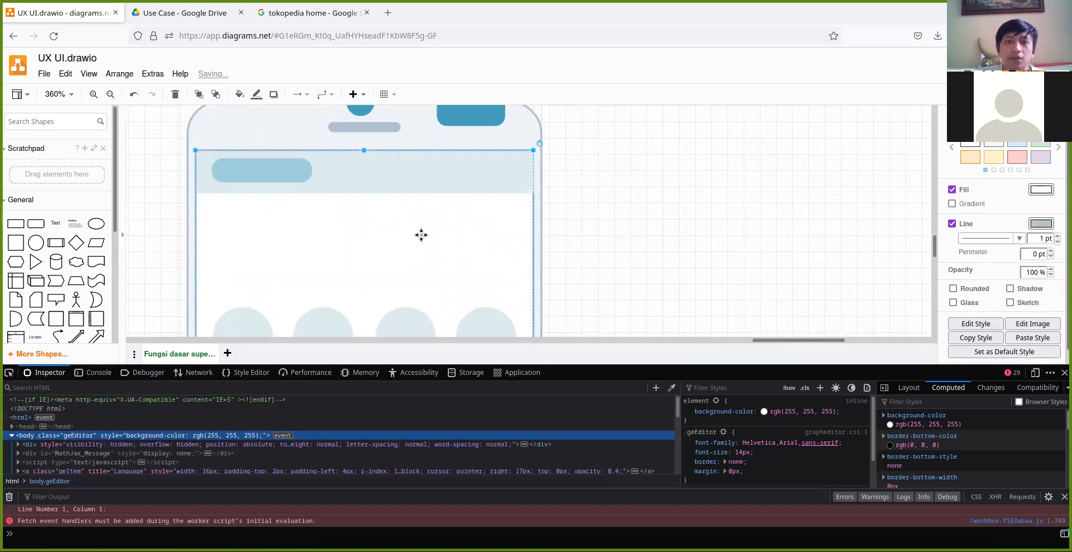
Move both circle rows, the short title bar and the content card of 2.1 Home up together to just below the header bar.
scroll(421, 234, "down", 4)
scroll(421, 241, "down", 3)
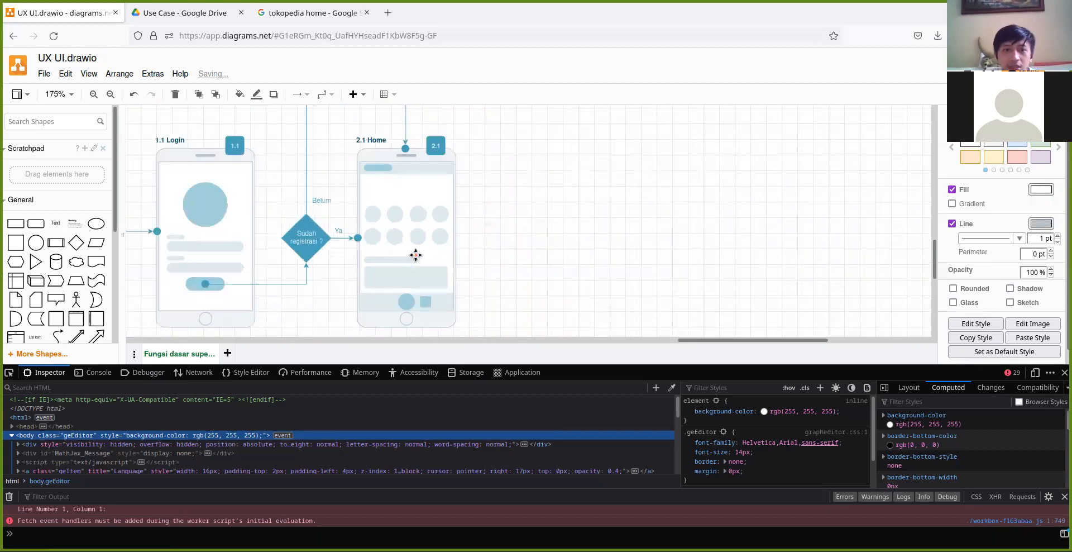
scroll(413, 249, "down", 1)
left_click_drag(412, 250, 480, 220)
scroll(527, 213, "up", 4)
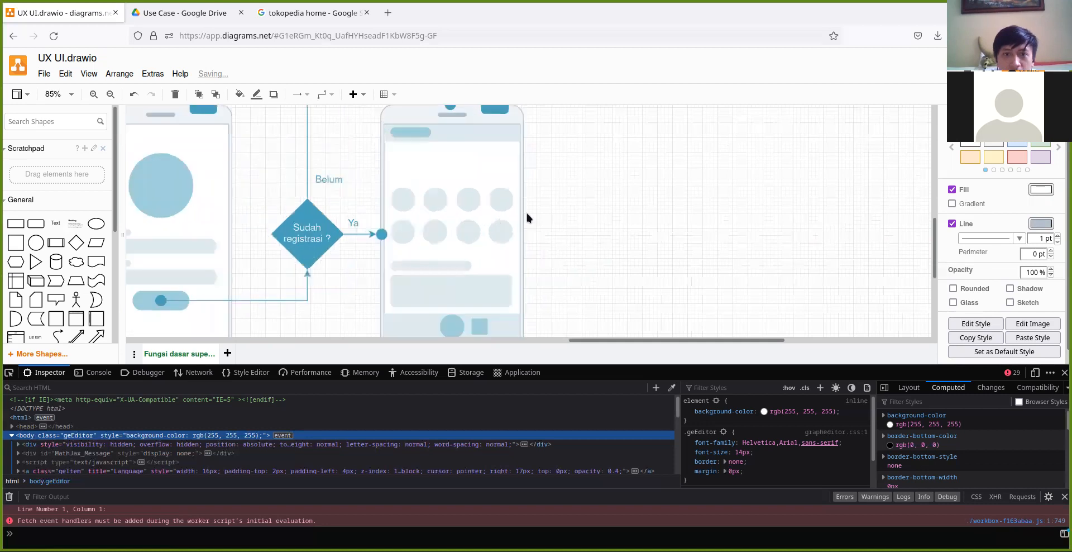
left_click(379, 200)
left_click(378, 232, "shift")
left_click(397, 276, "shift")
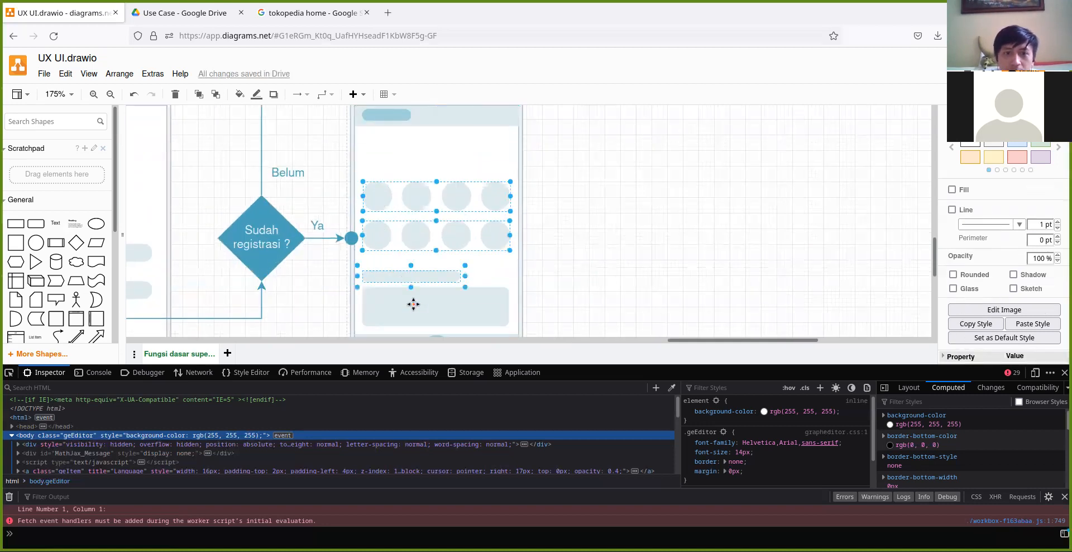
left_click(413, 304, "shift")
key("Up")
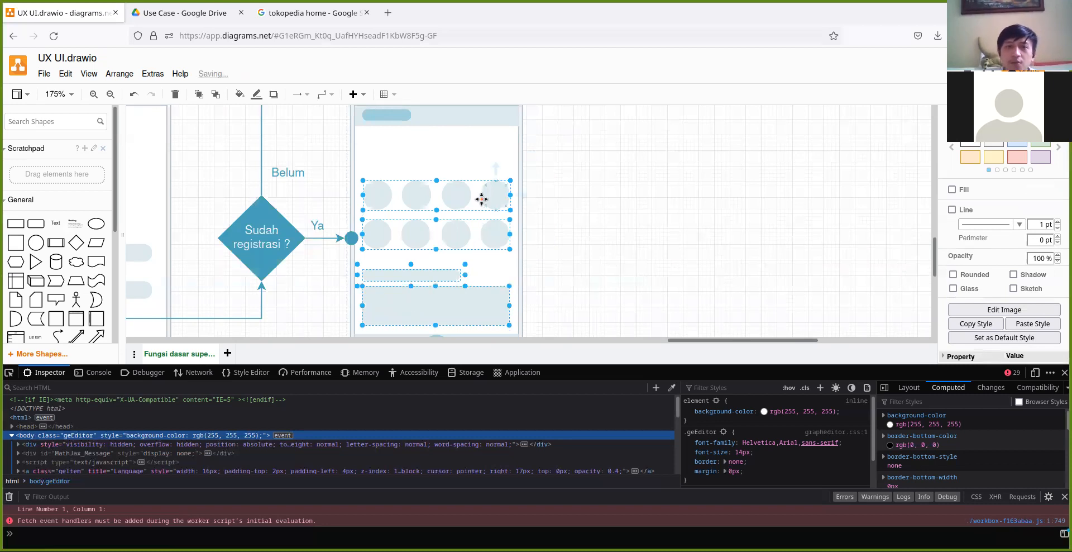
key("Up")
key("Up")
key("Up")
key("Up")
key("Up")
key("Up")
key("Up")
key("Up")
key("Up")
key("Up")
key("Up")
key("Up")
key("Up")
key("Up")
key("Up")
key("Up")
key("Up")
key("Up")
key("Up")
key("Up")
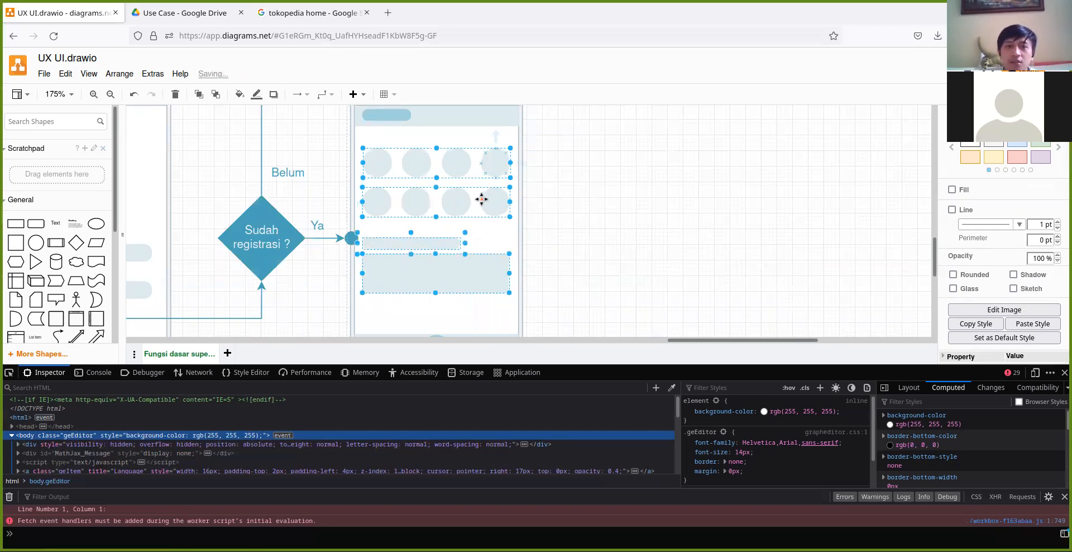
key("Up")
key("Up")
key("Up")
key("Up")
key("Up")
key("Up")
key("Up")
key("Up")
key("Up")
key("Up")
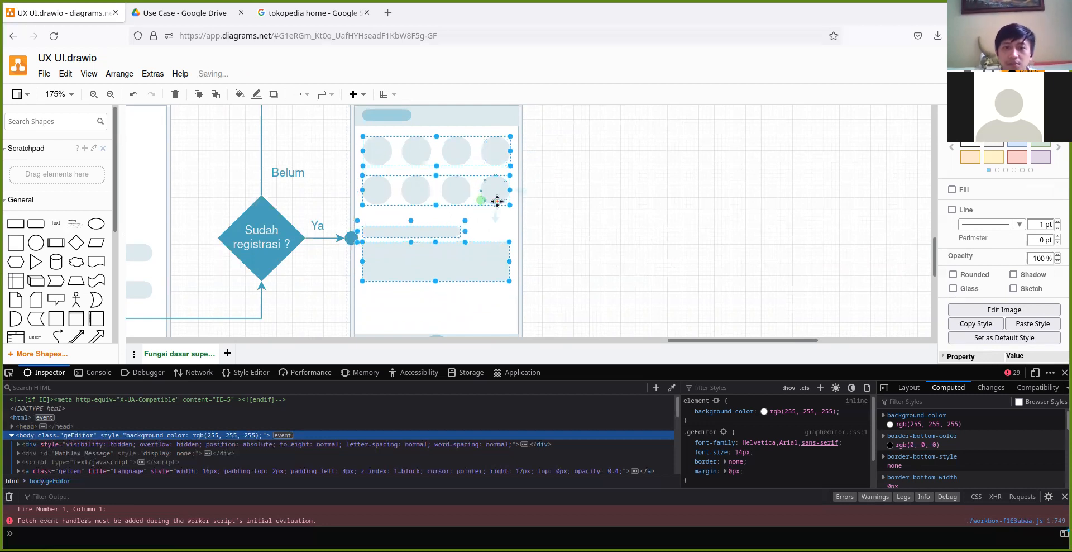
left_click(596, 253)
Duplicate the small square in the 2.1 Home bottom bar and place the copy to its right.
scroll(596, 253, "down", 3)
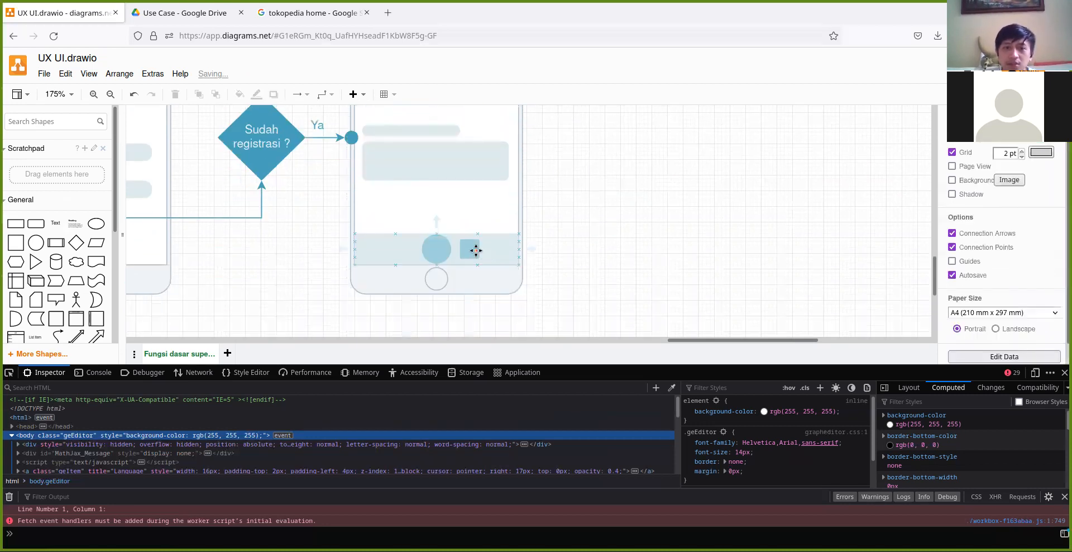
left_click(471, 248)
left_click(465, 243)
left_click_drag(471, 249, 503, 253)
key("Left")
key("Left")
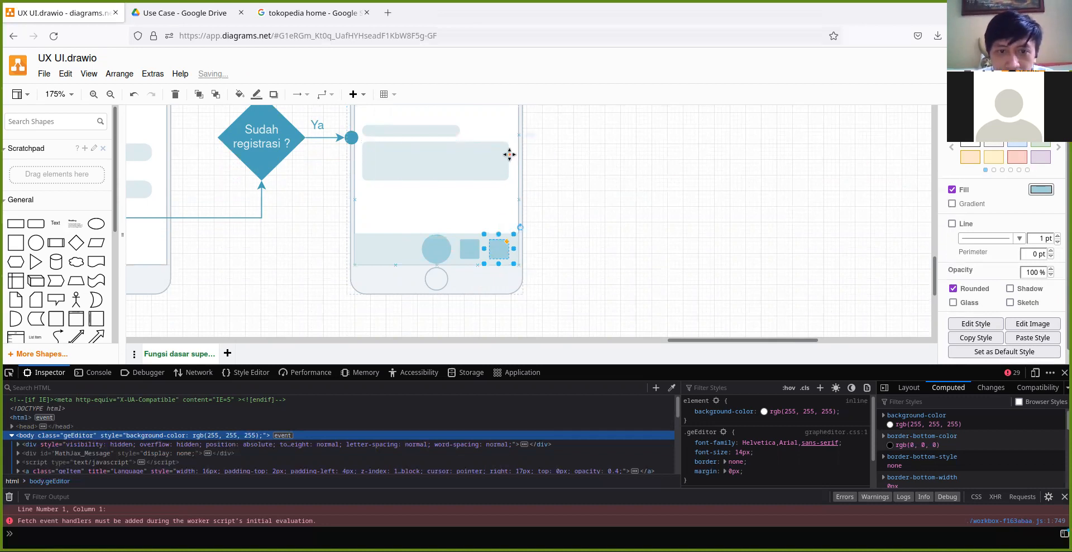
left_click(671, 233)
Fine-tune the horizontal position of the rightmost square in the 2.1 Home bottom bar, leaving a gap beside the other square.
left_click(501, 249)
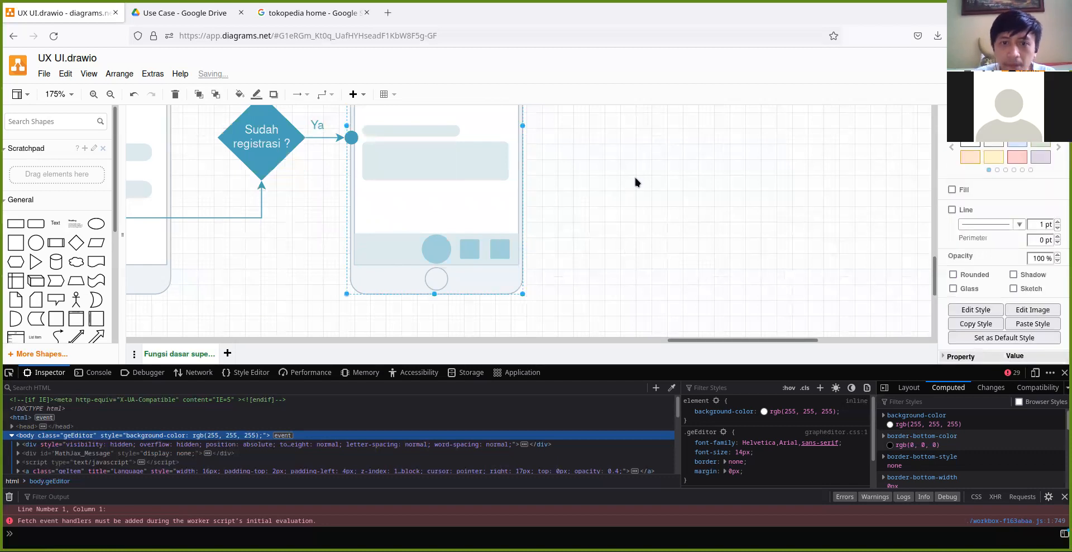
left_click(500, 248)
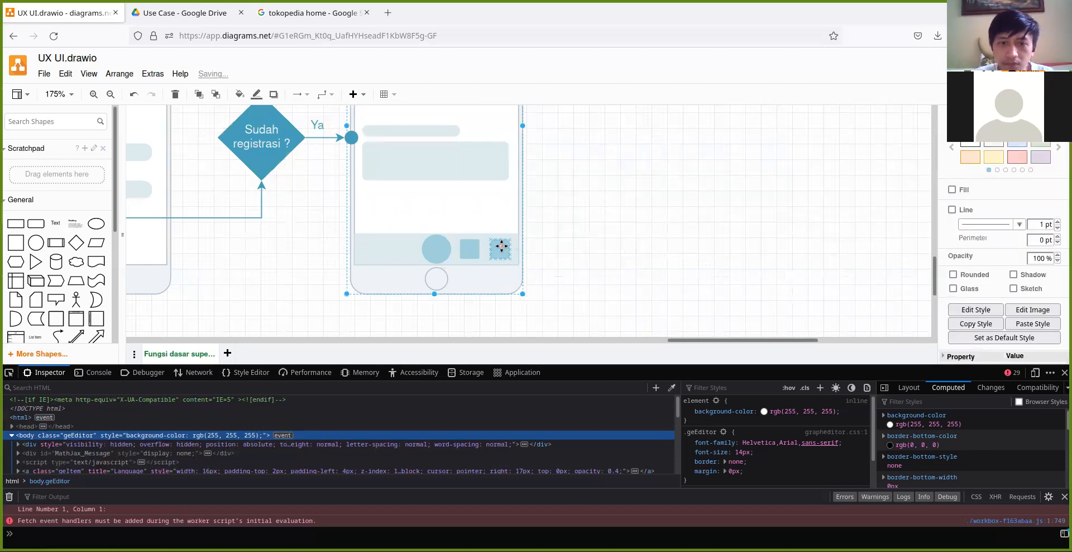
key("Left")
key("Left")
key("Left")
key("Left")
key("Left")
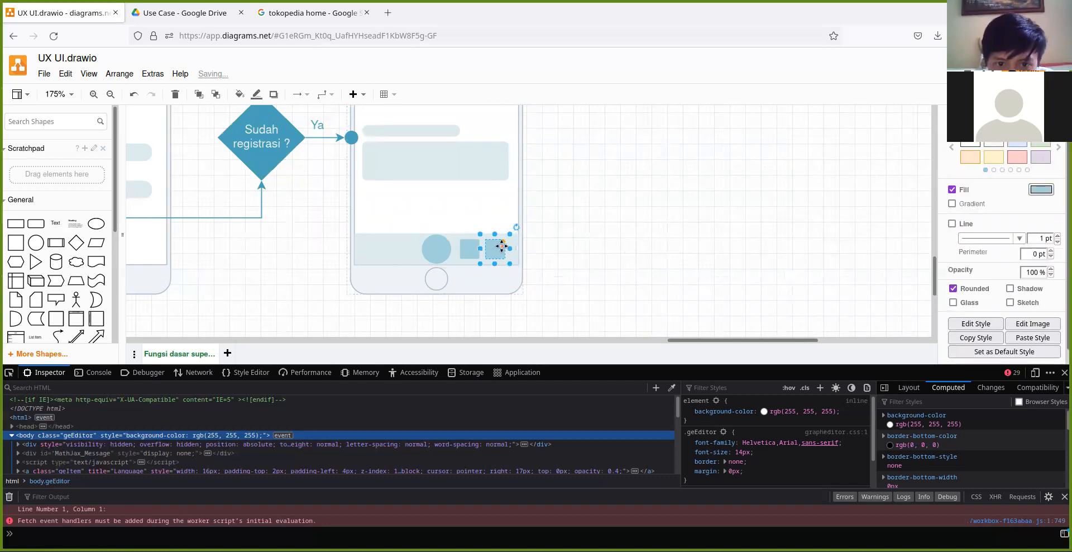
key("Left")
key("Left")
key("Left")
key("Left")
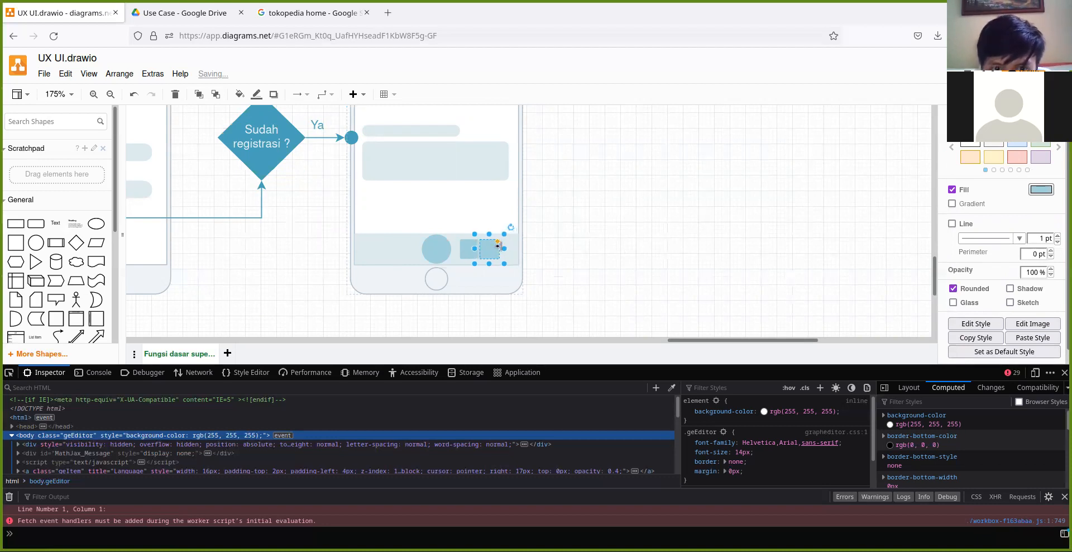
left_click_drag(497, 246, 501, 247)
key("Right")
key("Right")
key("Right")
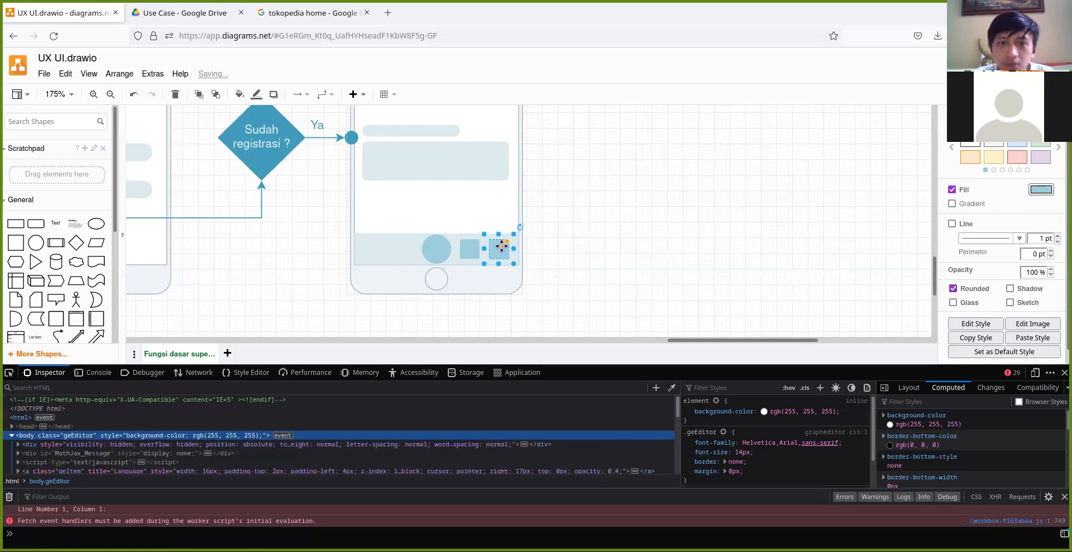
left_click(588, 236)
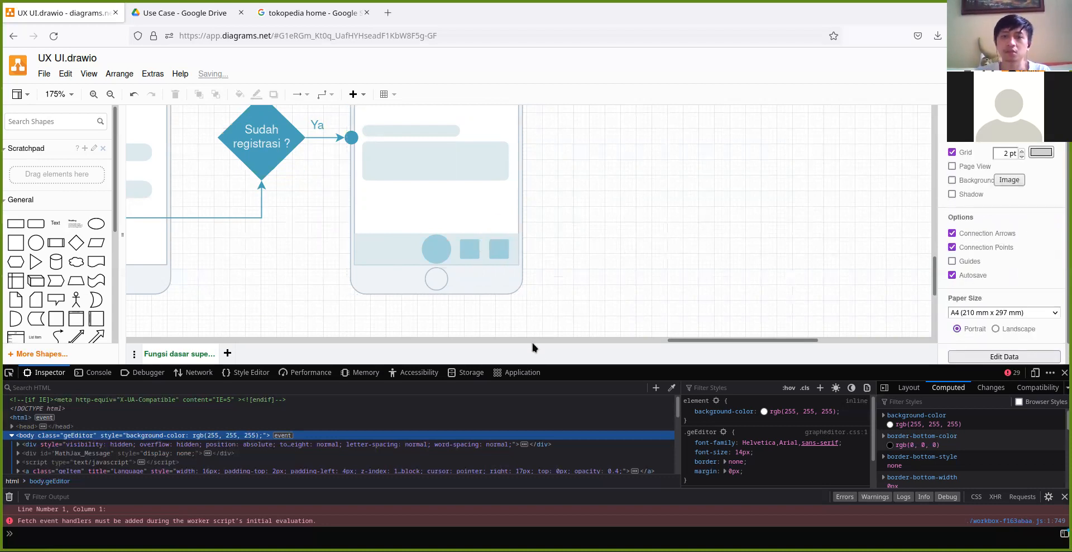
Copy the rightmost square of the 2.1 Home bottom bar to the left of the circle, leaving a small gap between them.
left_click(435, 254)
left_click(476, 250)
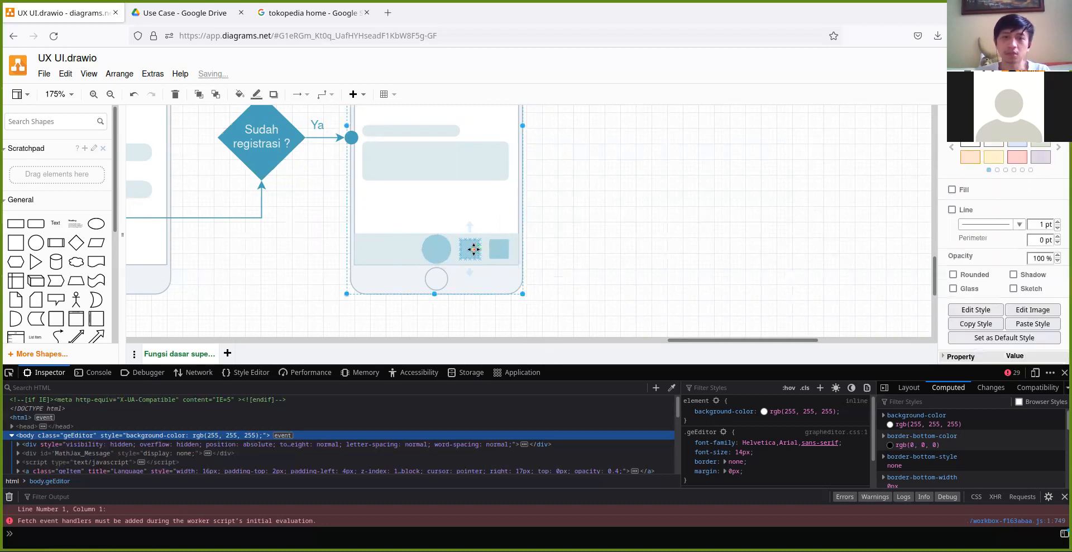
left_click(501, 249)
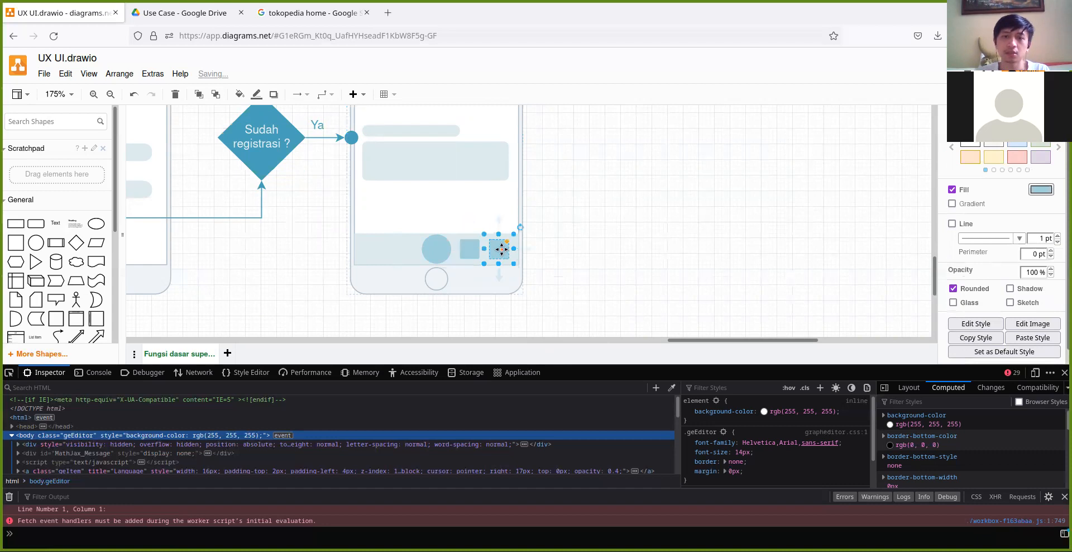
left_click_drag(501, 249, 413, 250)
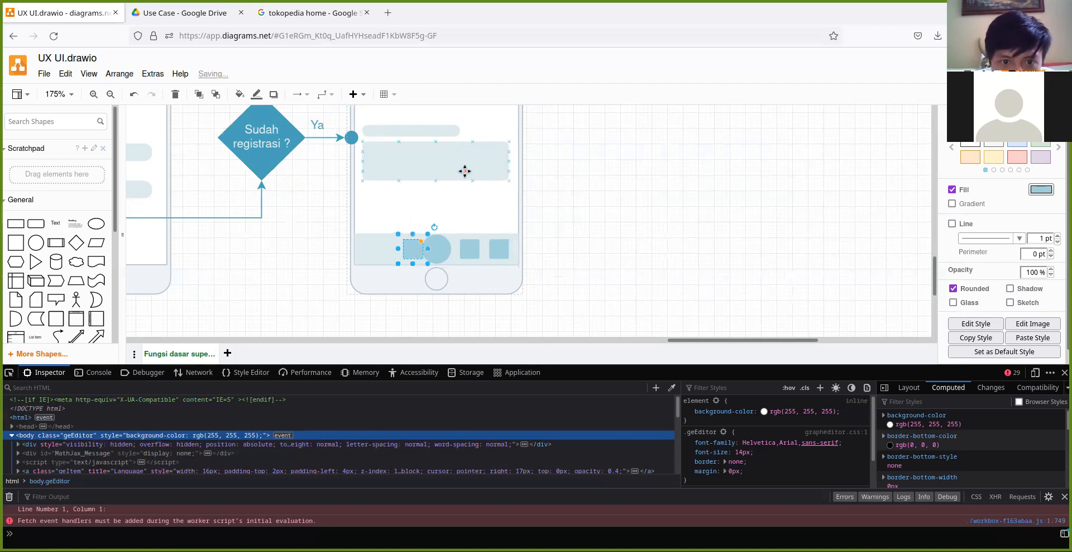
key("shift+Left")
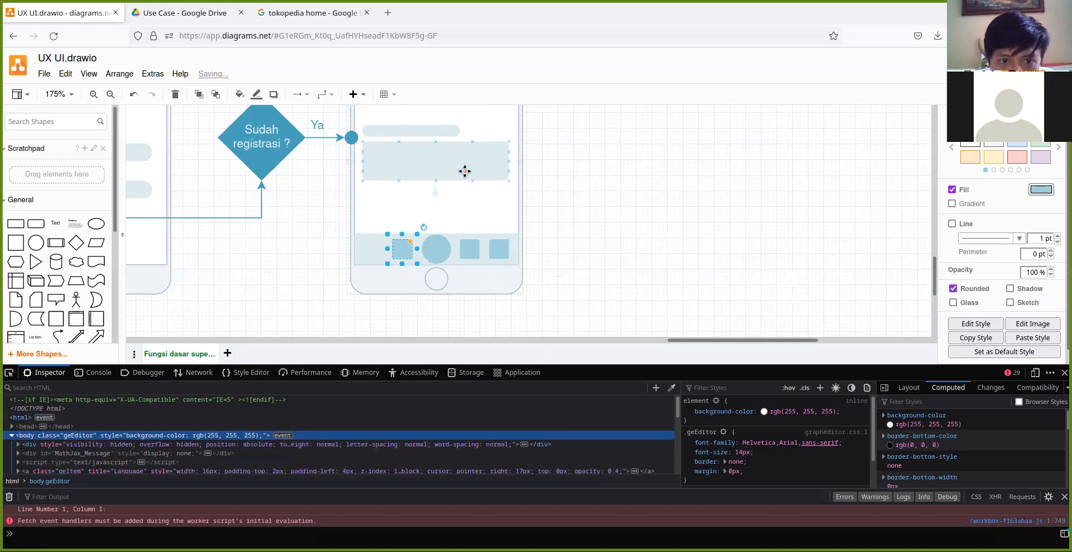
key("Right")
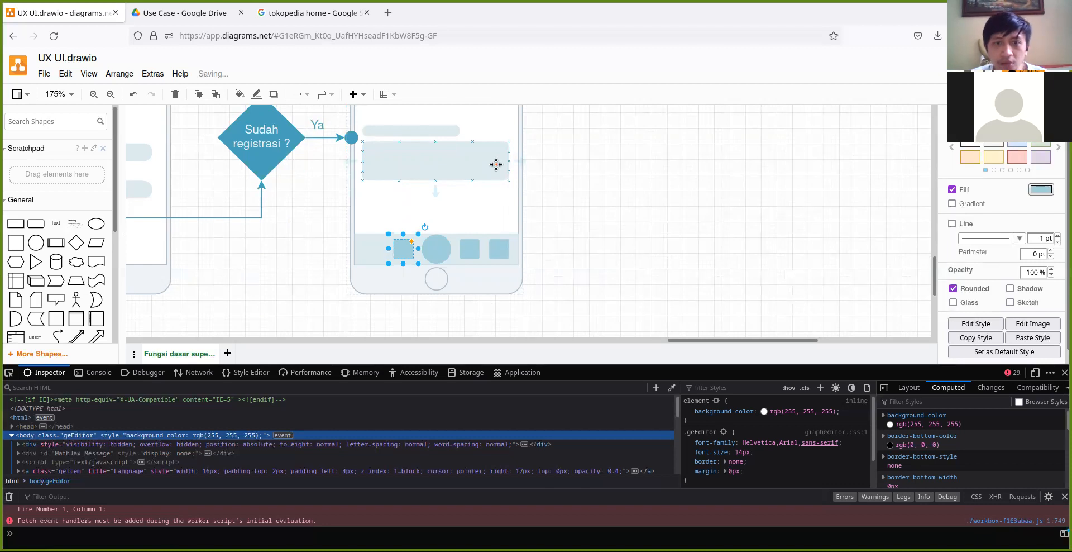
left_click(585, 248)
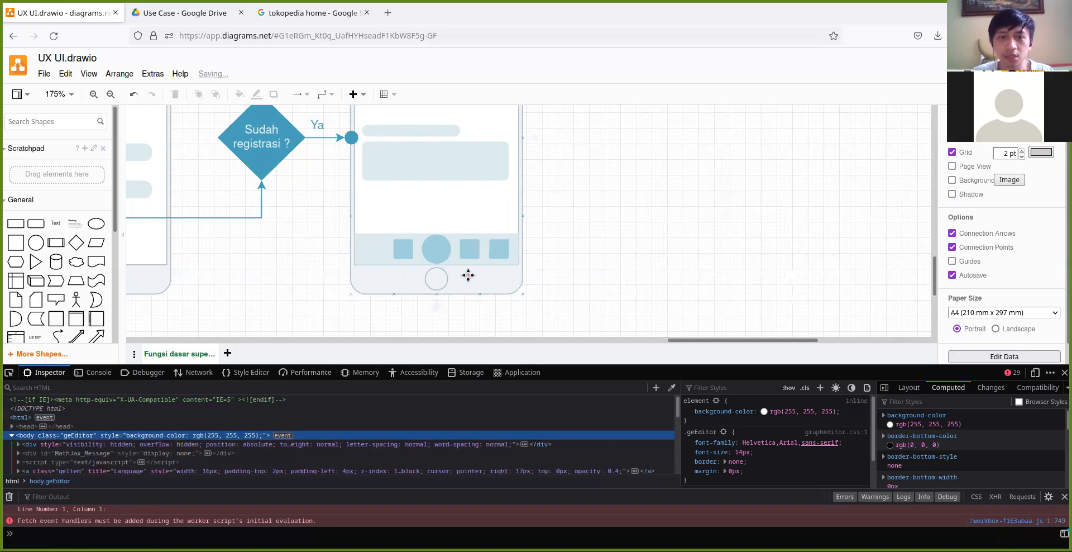
Duplicate the square left of the circle in the 2.1 Home bottom bar and place the copy near the bar's left end.
scroll(468, 275, "down", 2)
left_click(421, 258)
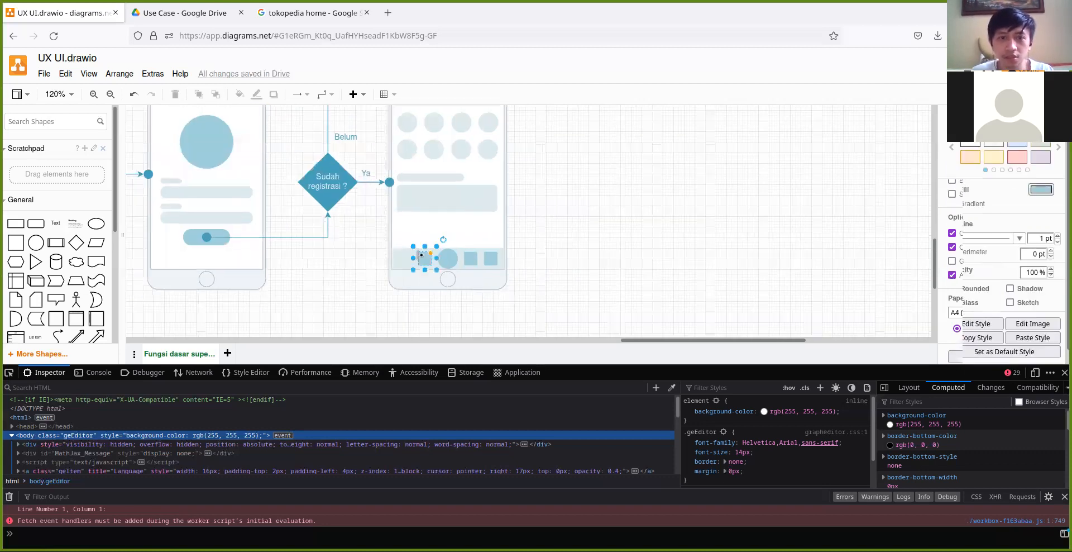
scroll(408, 287, "up", 4)
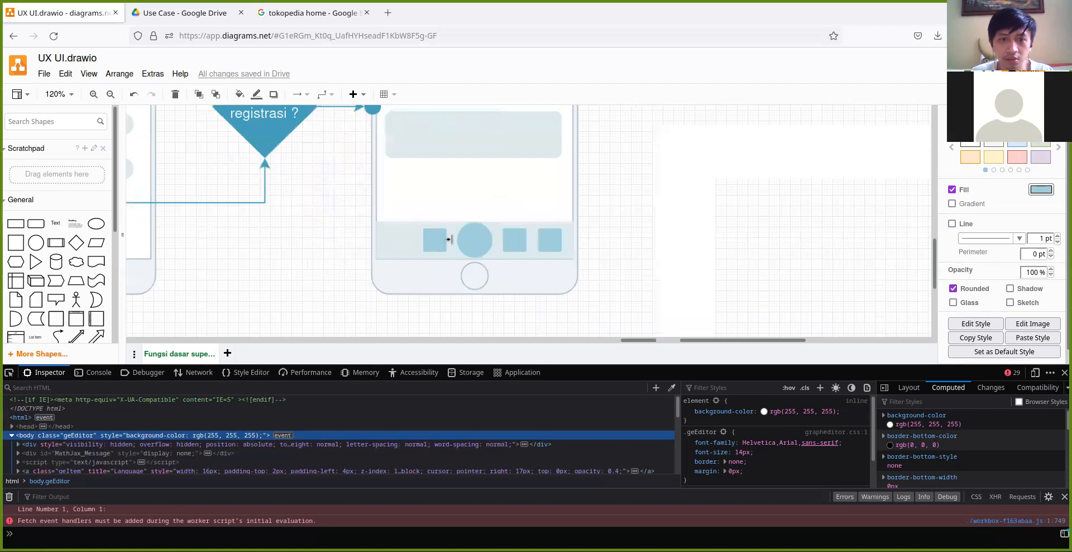
left_click_drag(437, 239, 400, 244)
left_click(287, 218)
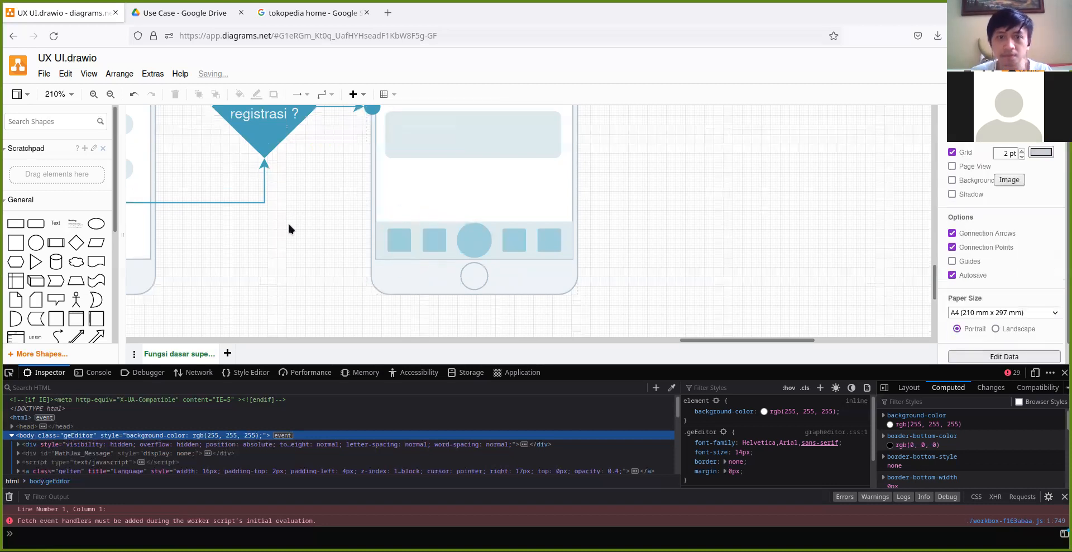
Compare the 2.1 Home bottom bar with the navigation bars in the reference app screenshots.
scroll(311, 226, "down", 2)
left_click_drag(254, 177, 486, 280)
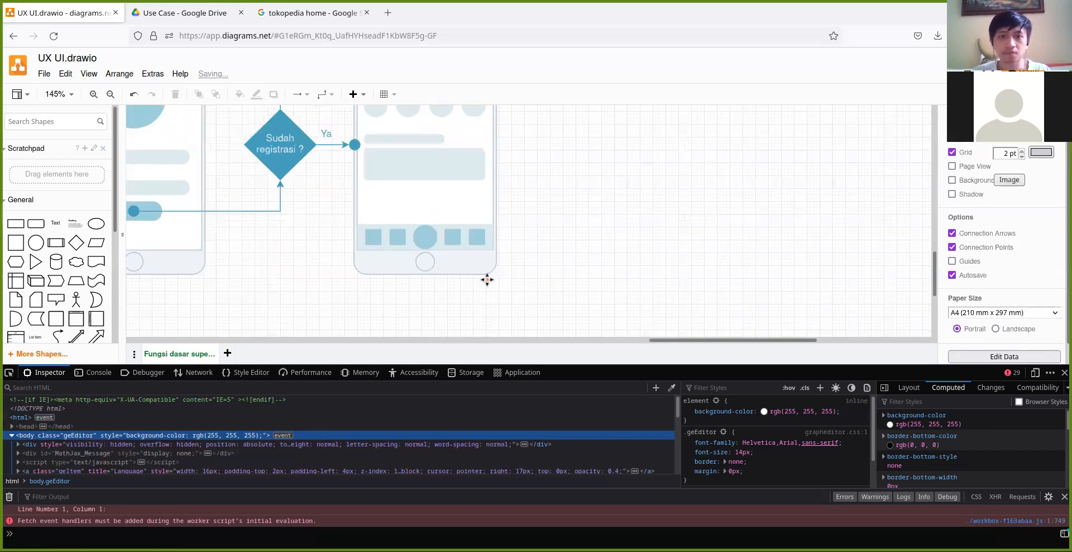
scroll(360, 249, "down", 1)
scroll(321, 261, "down", 4)
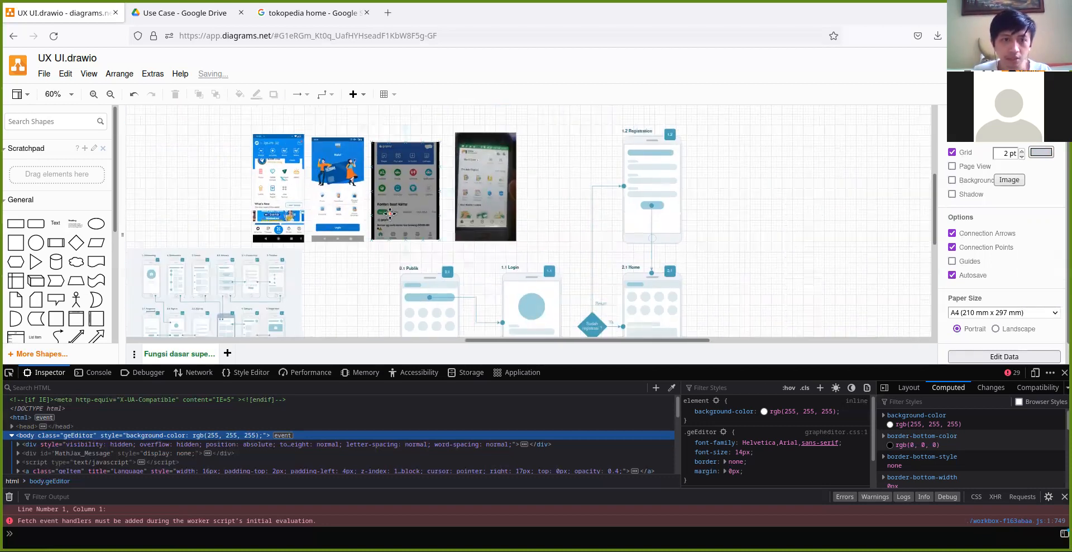
scroll(390, 214, "up", 3)
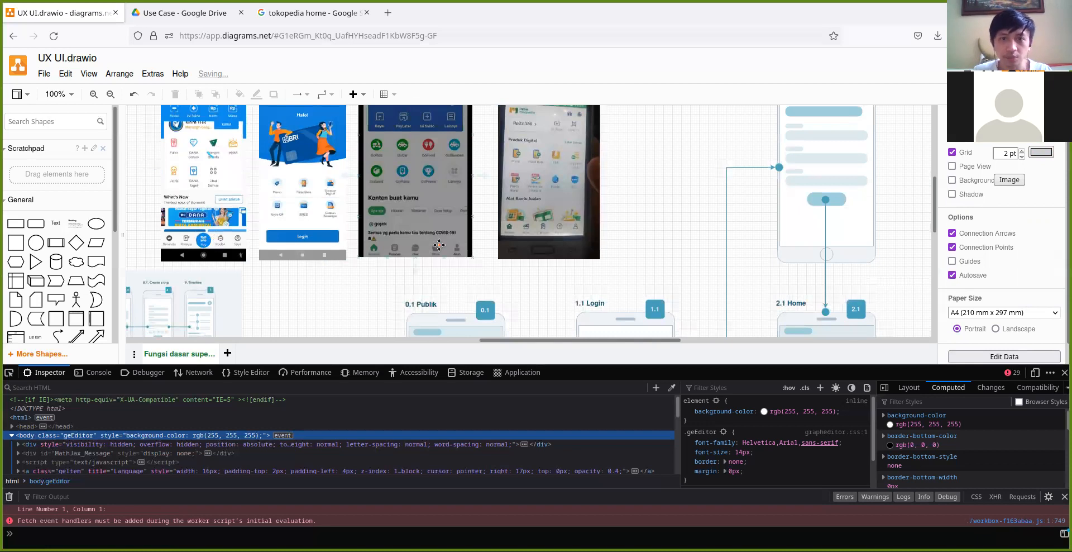
scroll(479, 217, "up", 1)
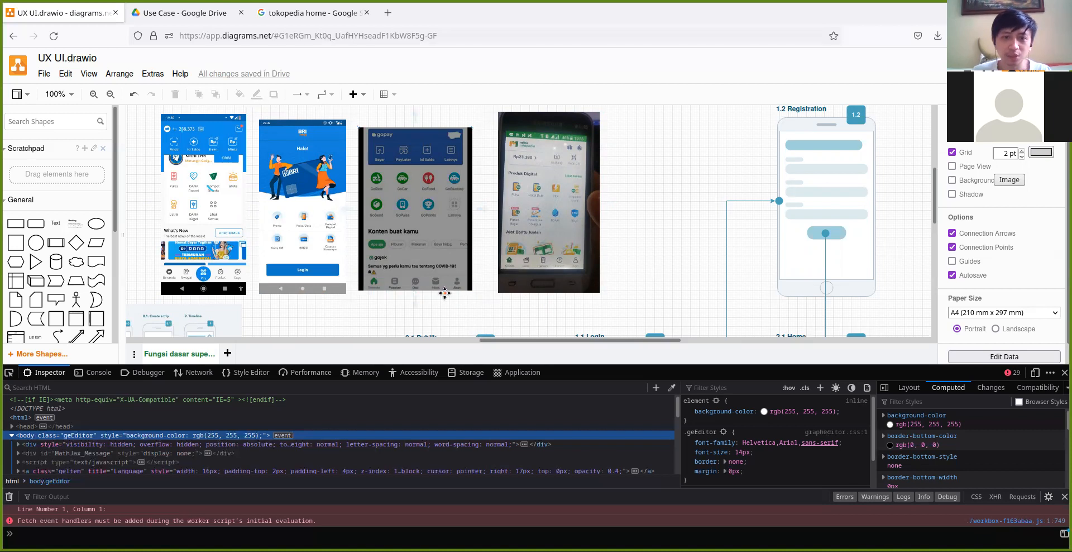
left_click_drag(471, 306, 323, 189)
left_click_drag(458, 228, 396, 175)
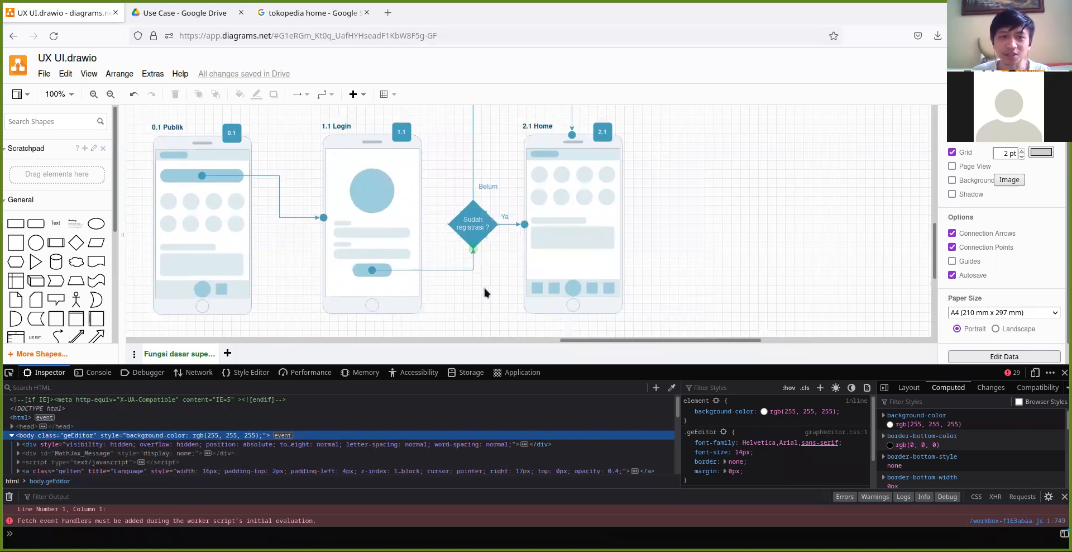
Duplicate the small square in the 0.1 Publik bottom bar and place the copy at its right side.
scroll(245, 293, "up", 3)
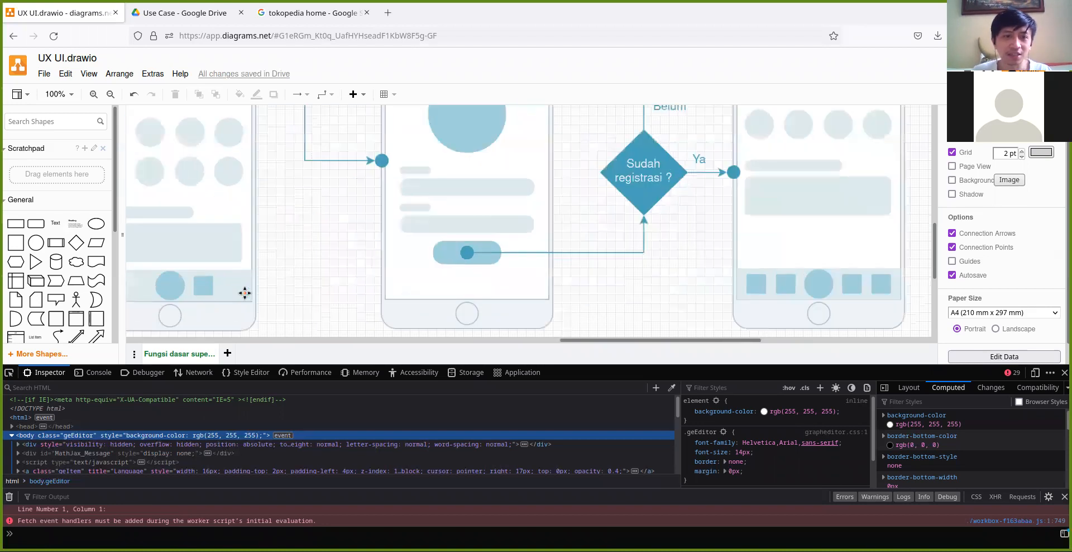
left_click(201, 285)
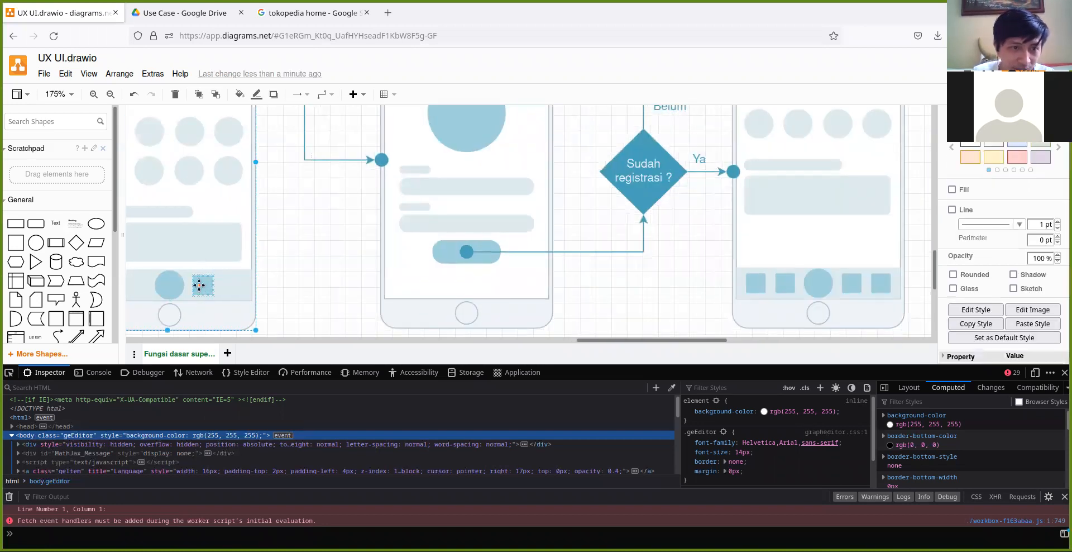
left_click(199, 284)
left_click_drag(199, 284, 226, 287)
Fine-tune the horizontal position of the copied square in the 0.1 Publik bottom bar, leaving a gap beside the original square.
key("Left")
key("Left")
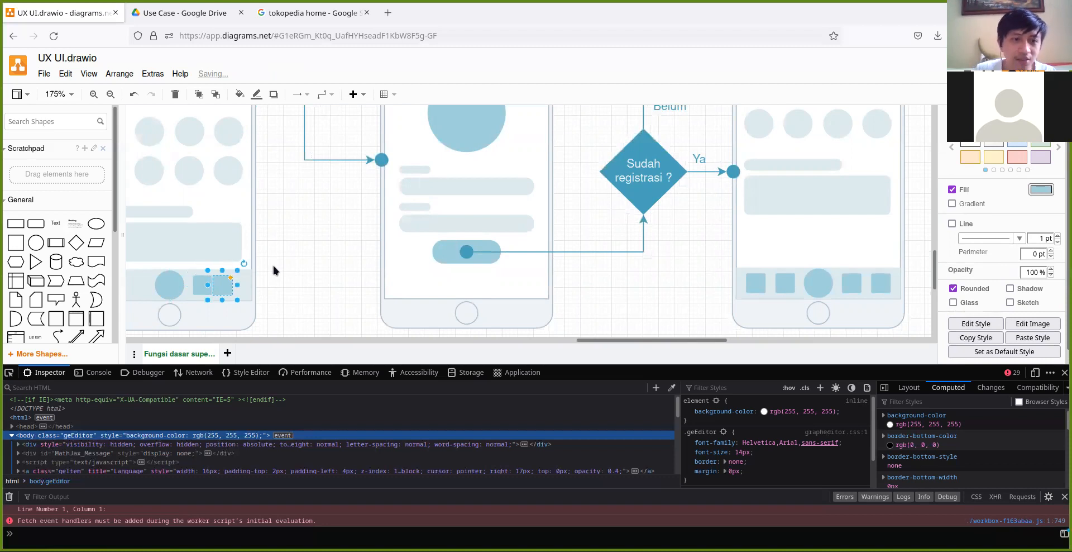
key("Right")
key("Right")
key("Right")
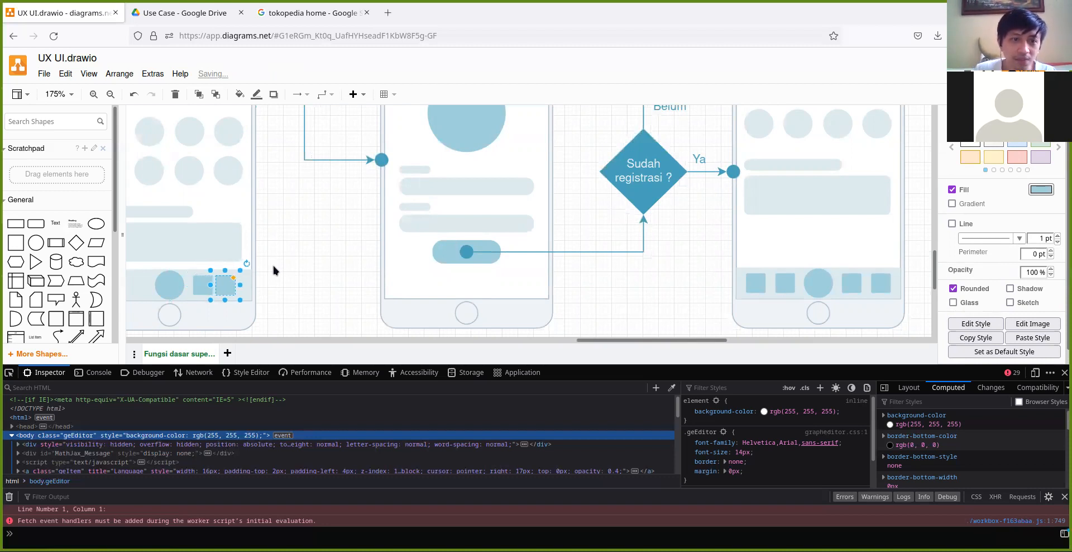
key("Right")
key("Right")
key("Right")
key("Right")
key("Right")
key("Right")
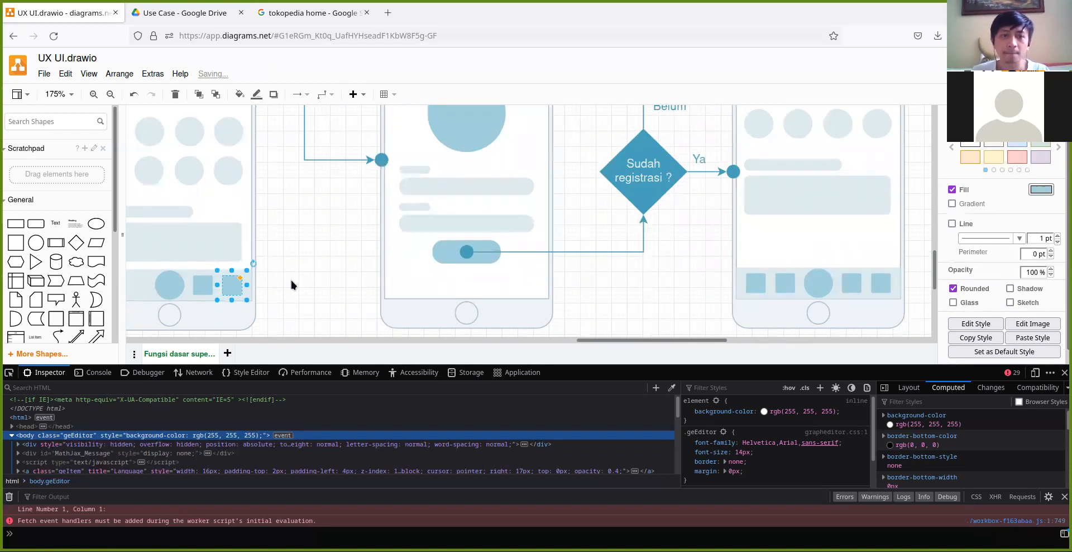
left_click(291, 279)
Save the UX UI diagram.
scroll(348, 225, "down", 2)
left_click_drag(518, 224, 523, 266)
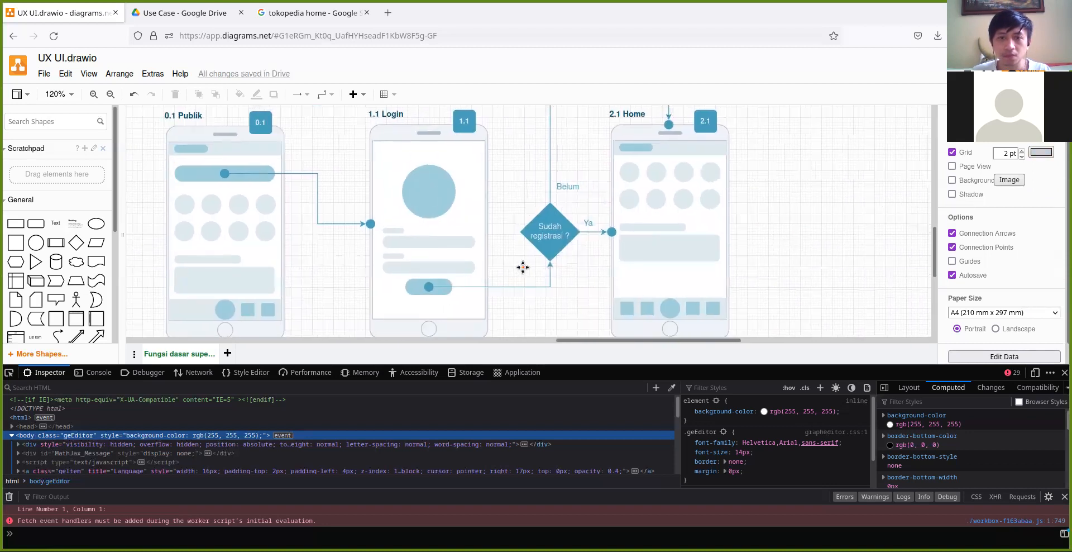
scroll(524, 272, "down", 2)
left_click_drag(642, 254, 474, 262)
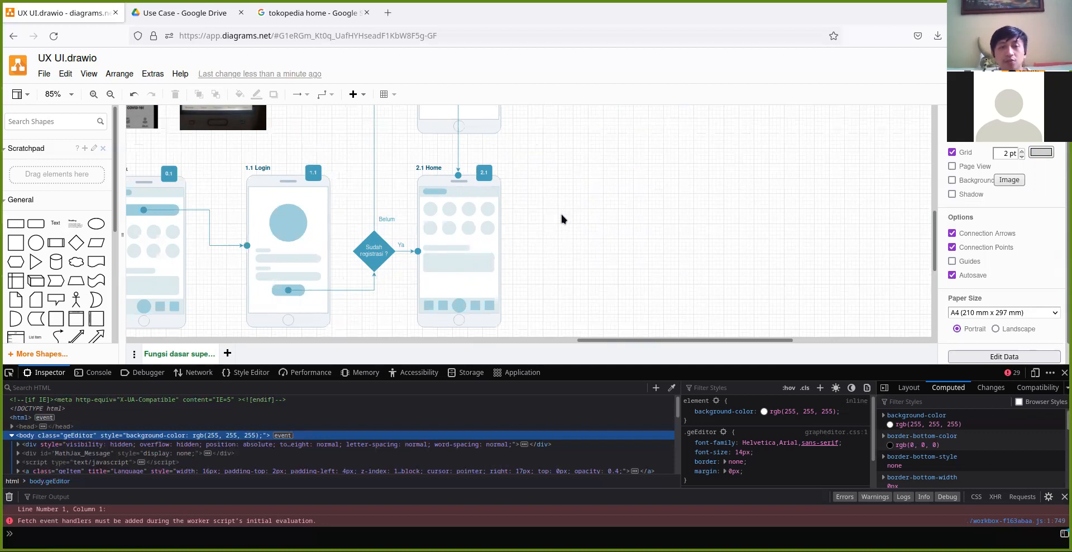
key("ctrl+s")
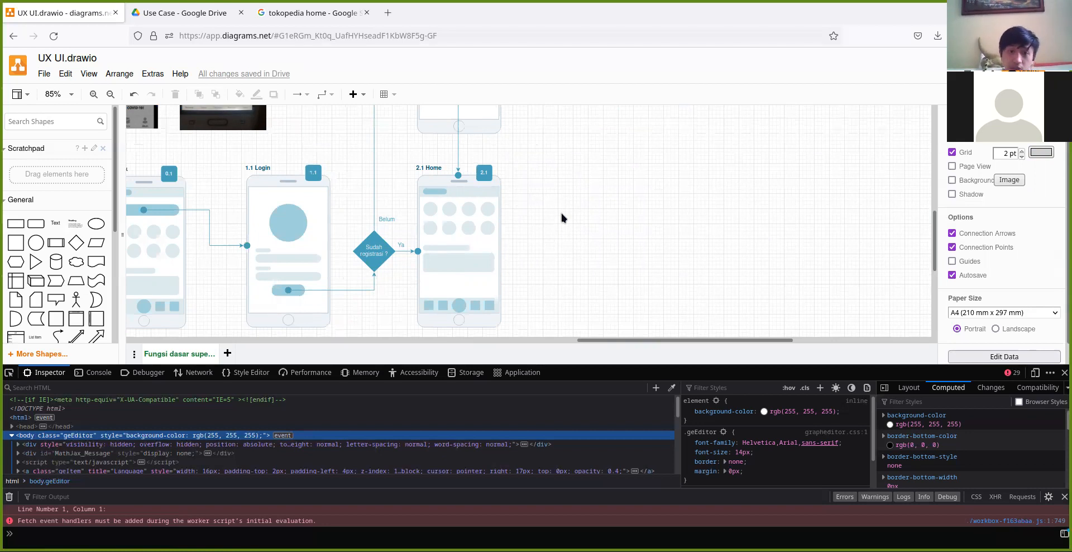
Duplicate the whole 2.1 Home phone and place the copy in the empty area to its right.
scroll(571, 198, "up", 3)
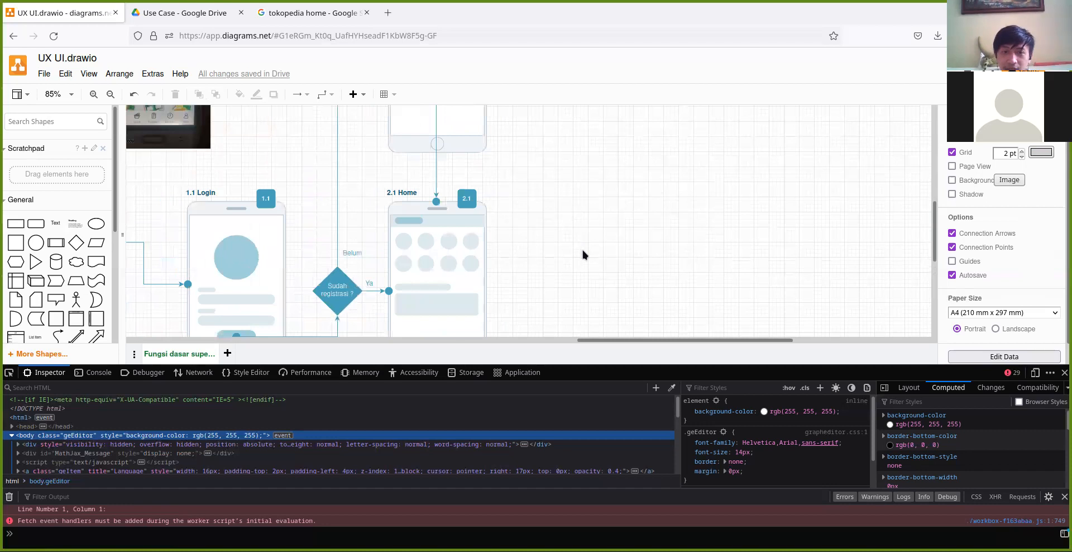
scroll(582, 250, "down", 3)
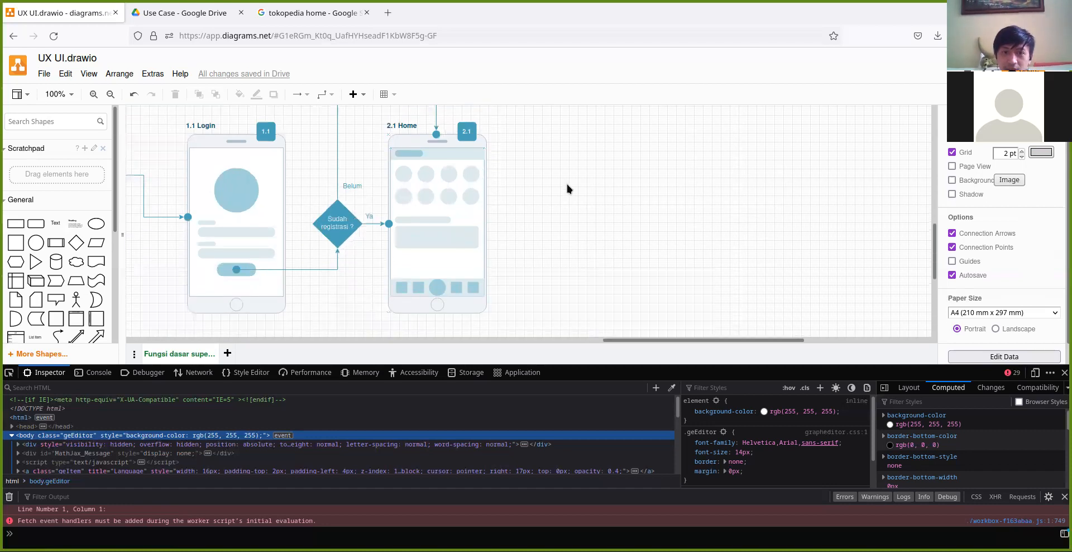
scroll(568, 184, "up", 1)
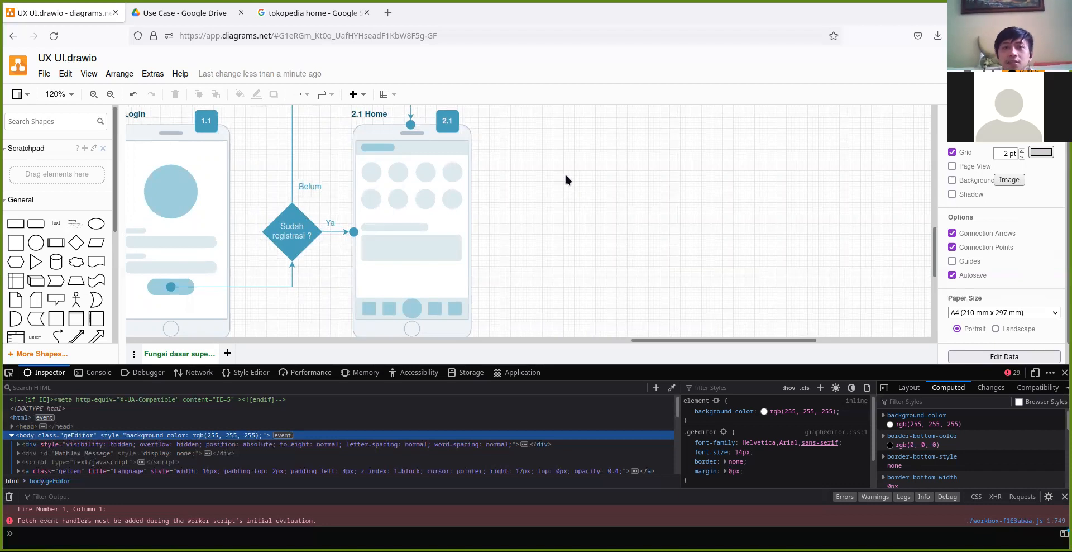
scroll(504, 268, "up", 1)
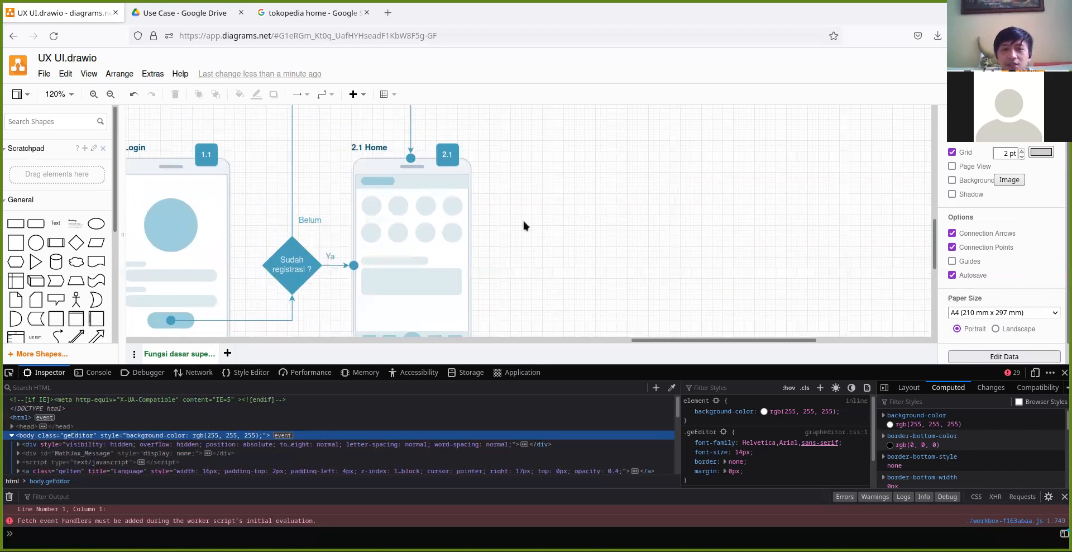
scroll(523, 221, "down", 1)
left_click(463, 141)
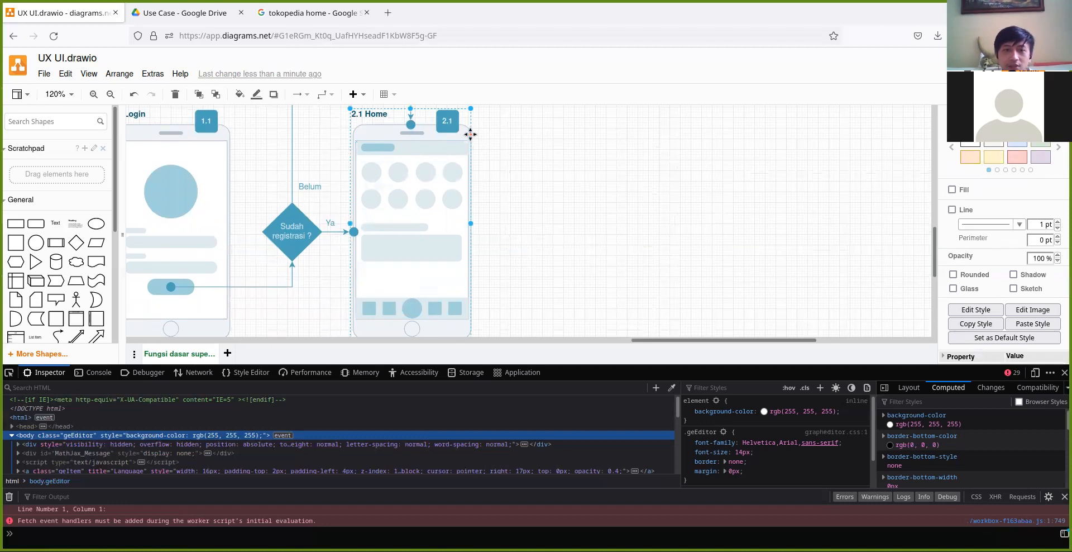
key("ctrl+v")
left_click_drag(379, 130, 574, 134)
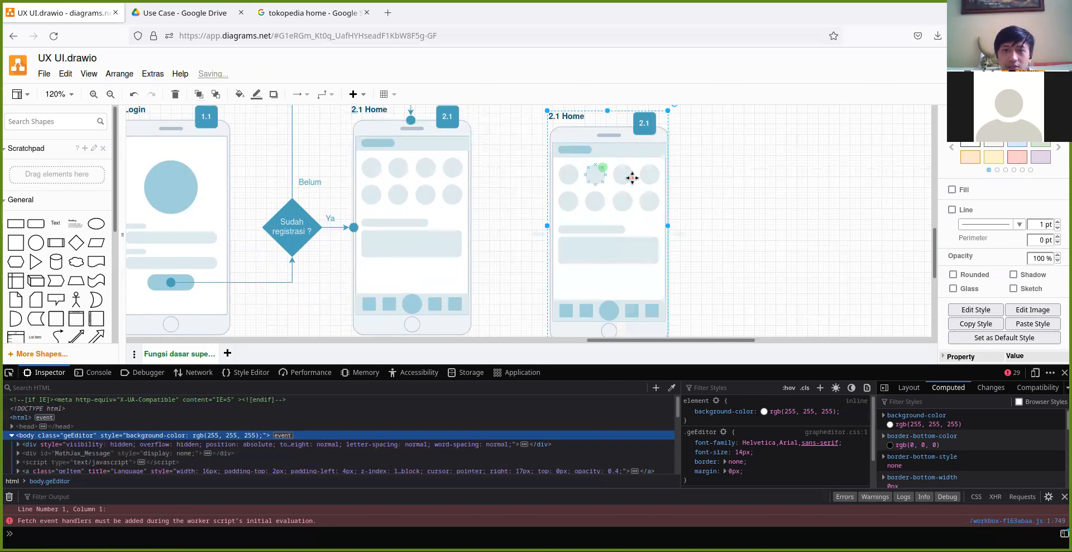
scroll(626, 174, "up", 2)
left_click_drag(576, 182, 583, 176)
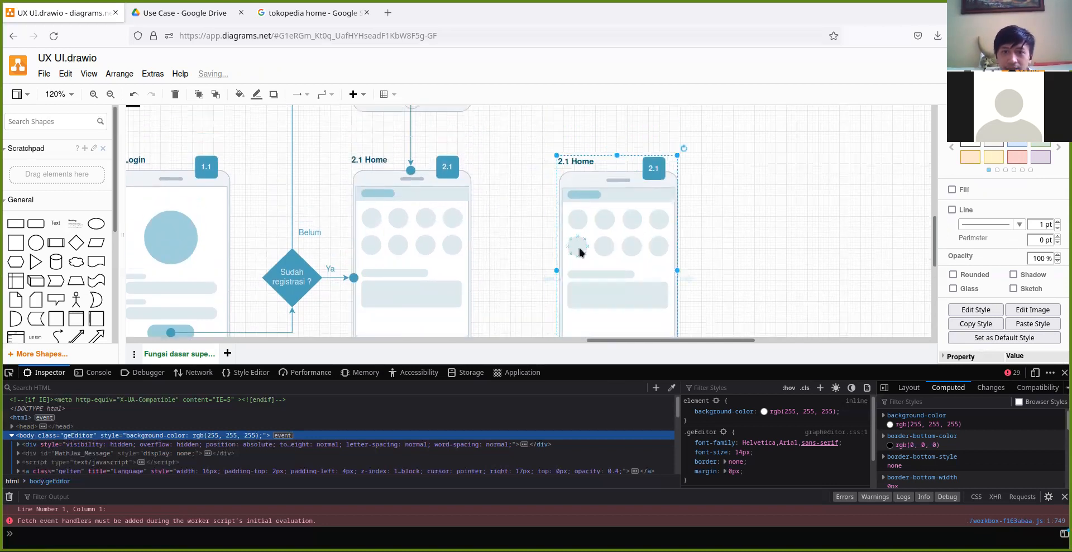
Nudge the copied 2.1 Home phone up slightly so that it lines up with the original phone.
scroll(580, 252, "down", 4)
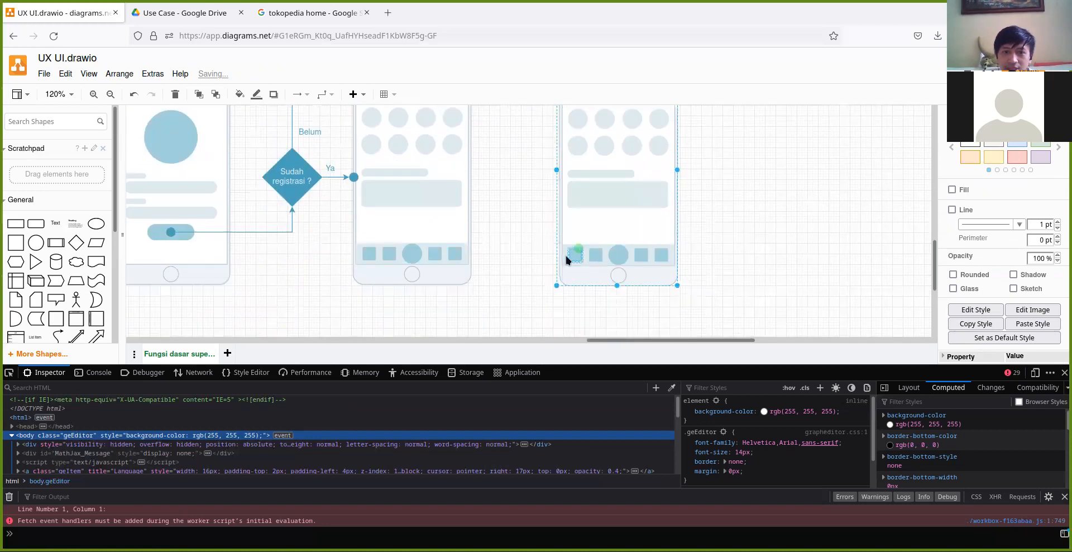
key("Up")
key("Up")
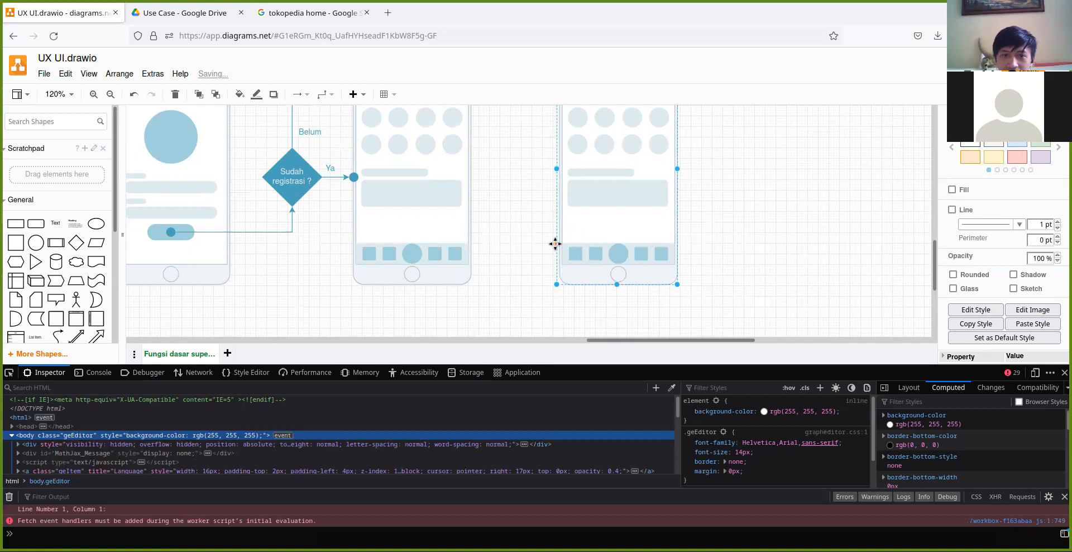
left_click(517, 243)
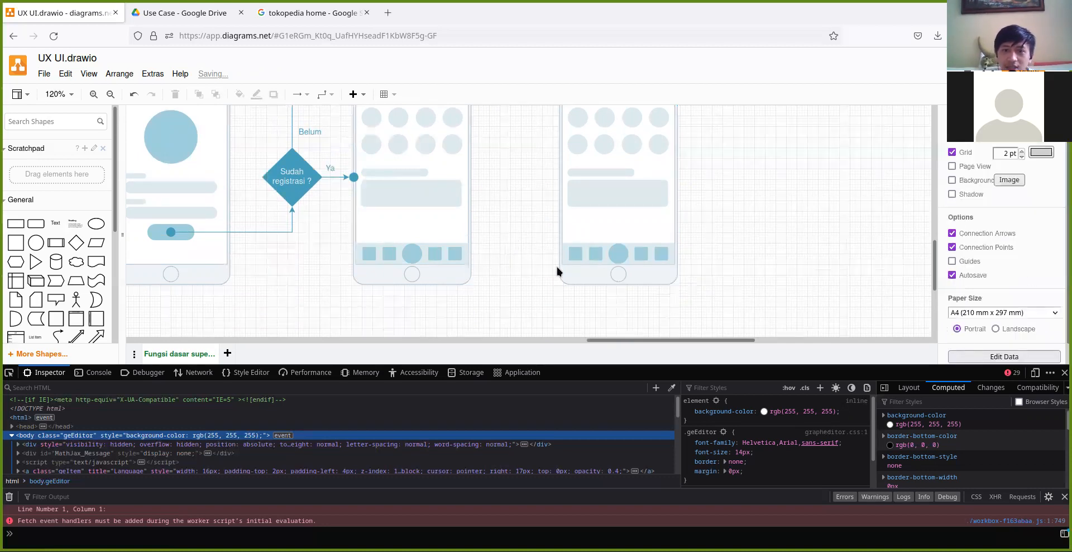
Select both 2.1 Home phones and check their shared position values for vertical alignment.
left_click(464, 271)
left_click(592, 270, "shift")
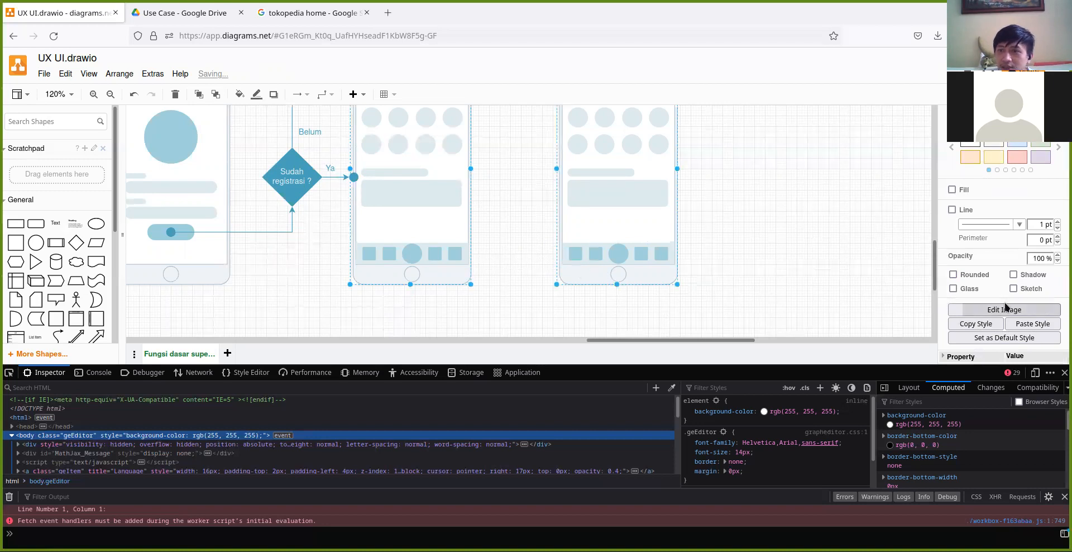
left_click(1043, 115)
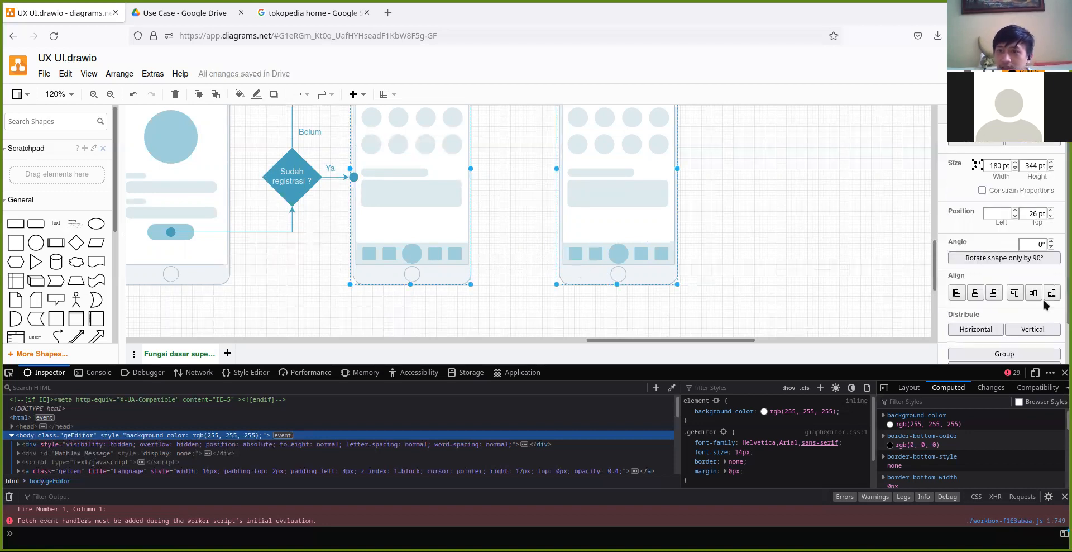
left_click(783, 174)
scroll(782, 168, "up", 3)
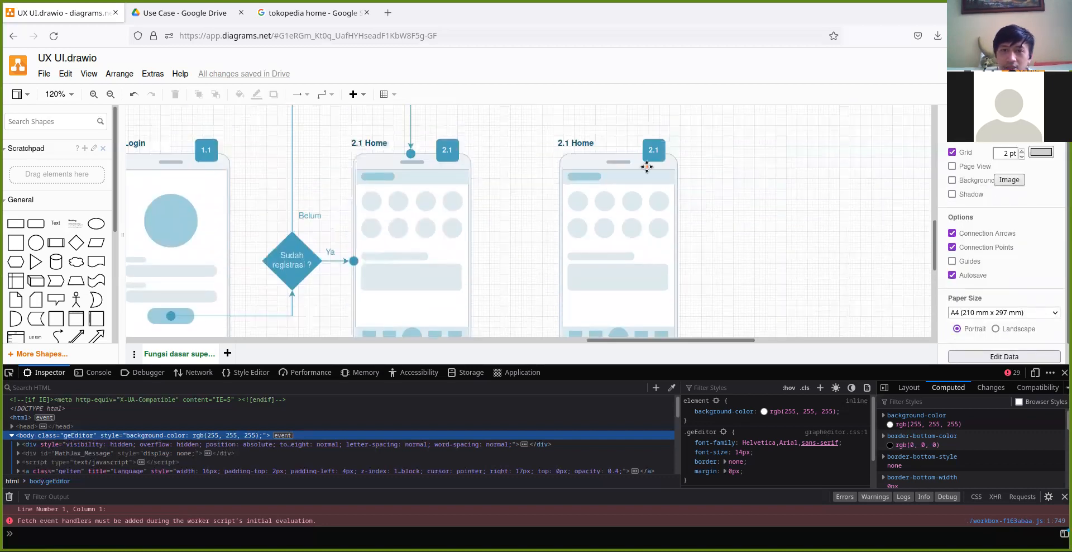
left_click(585, 143)
double_click(585, 143)
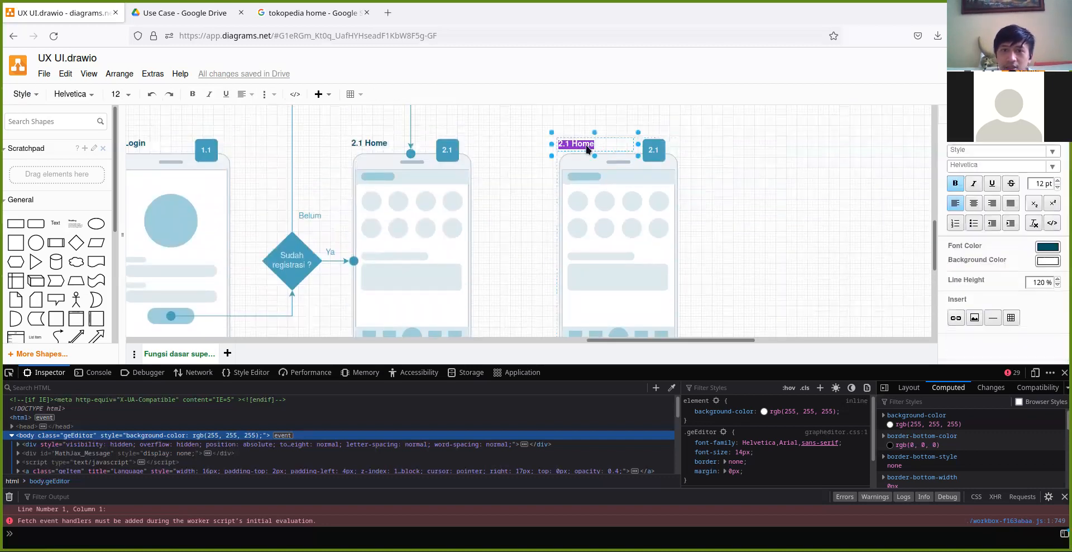
left_click(570, 146)
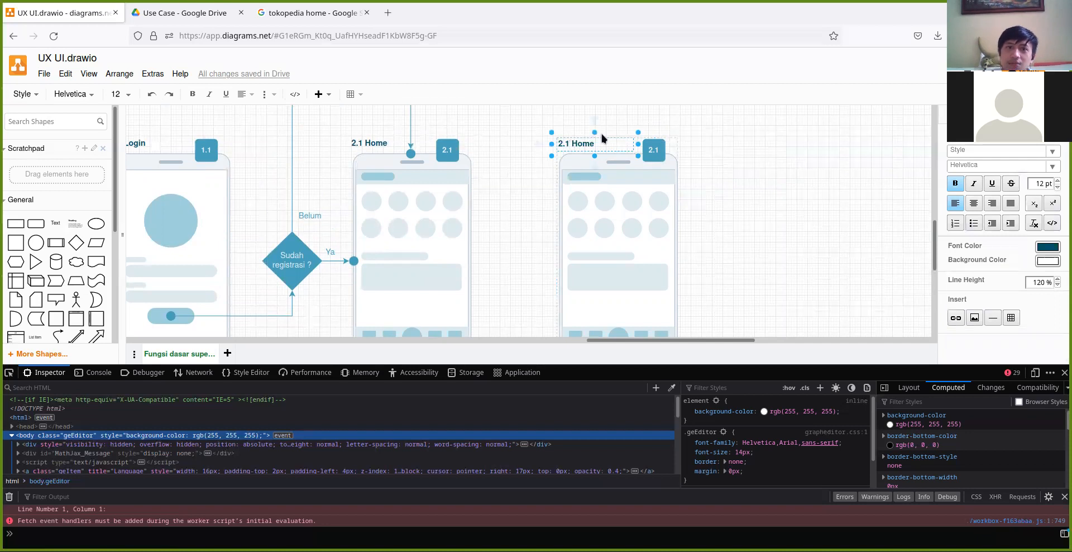
scroll(437, 175, "down", 3)
left_click_drag(327, 179, 584, 256)
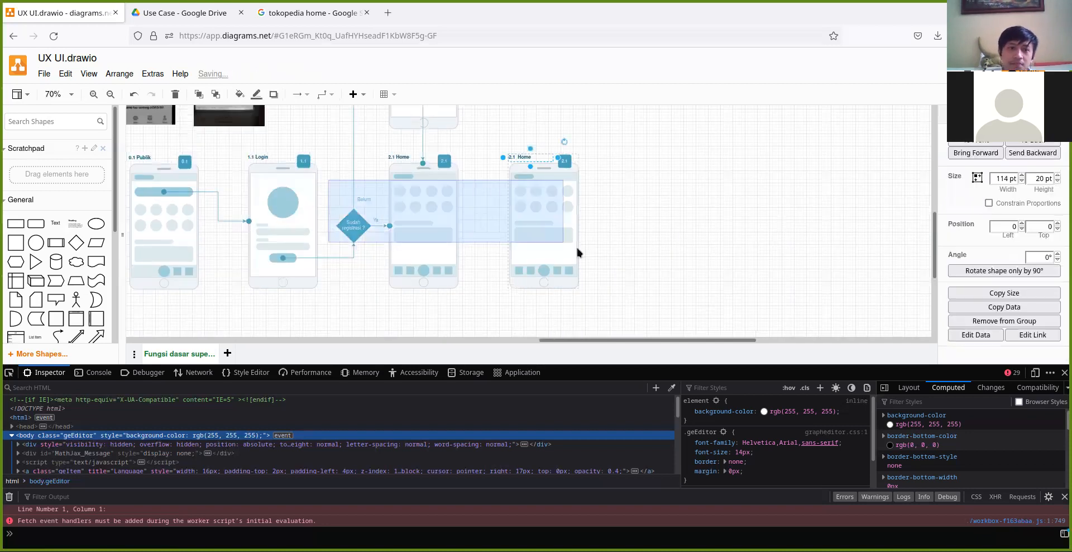
left_click(436, 138)
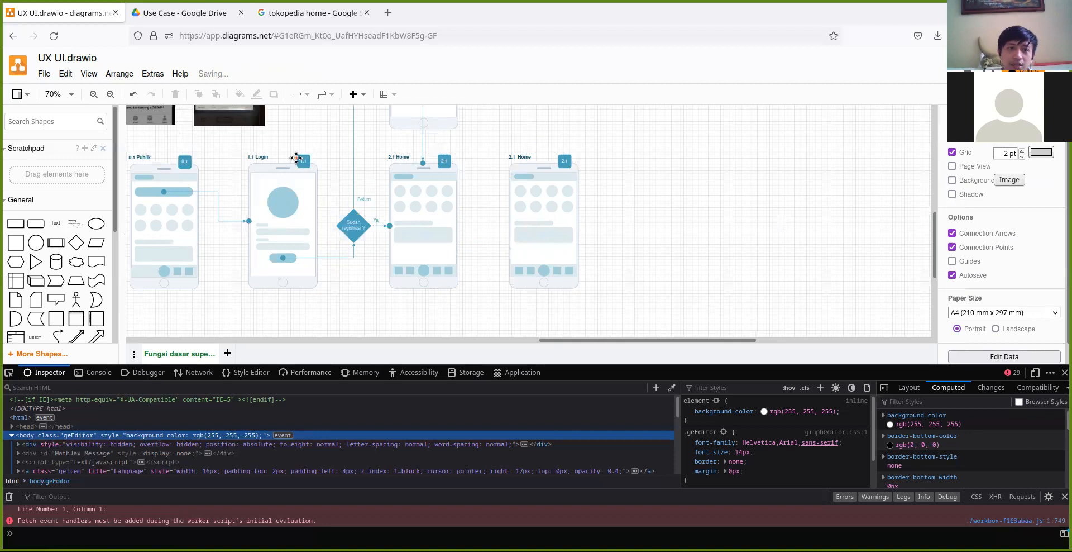
Examine how the screens are titled and numbered in the reference flow image beside the diagram.
scroll(452, 165, "left", 6)
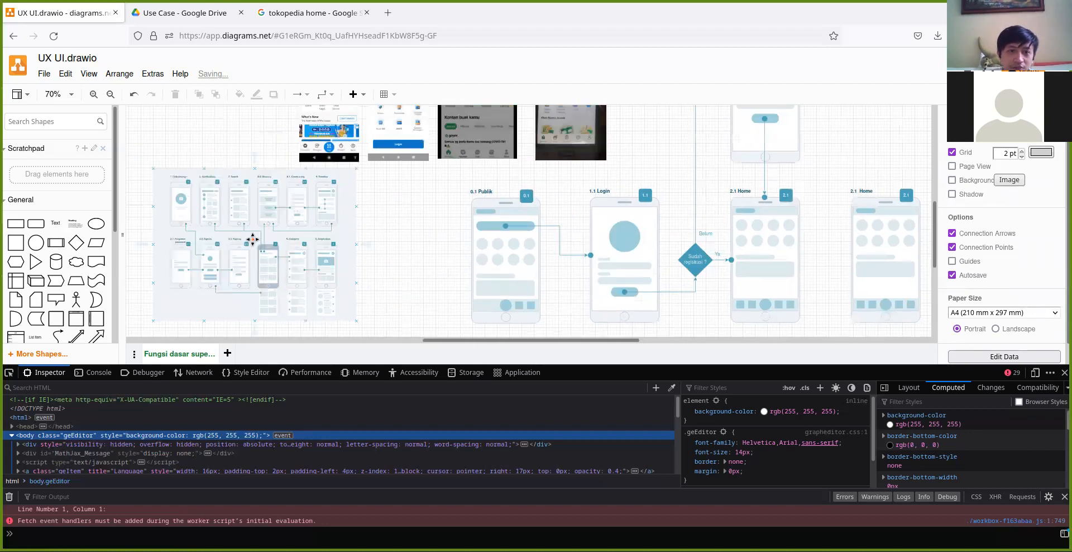
scroll(252, 239, "up", 4)
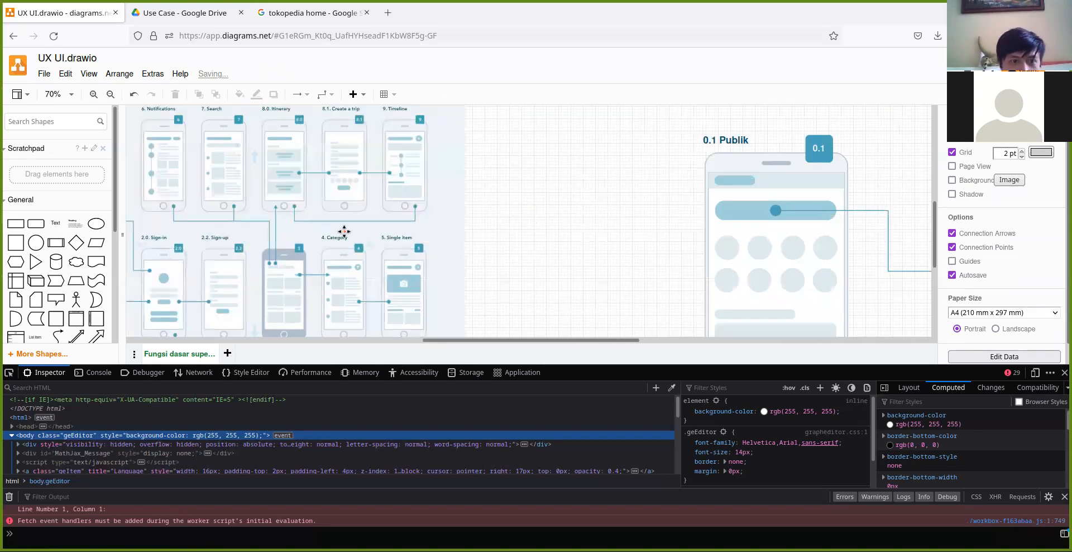
scroll(350, 186, "down", 3)
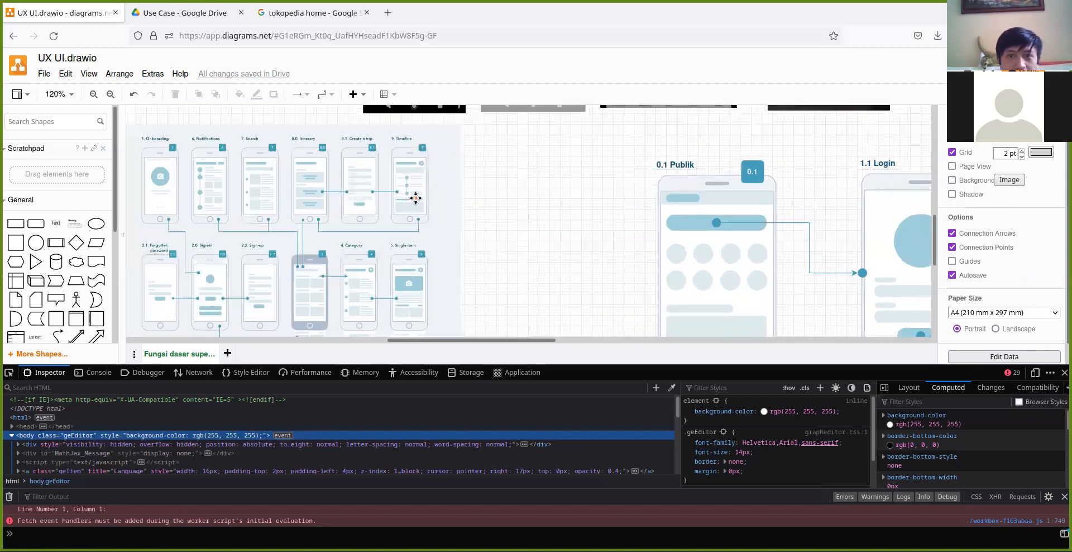
scroll(414, 199, "down", 1)
left_click_drag(255, 181, 158, 167)
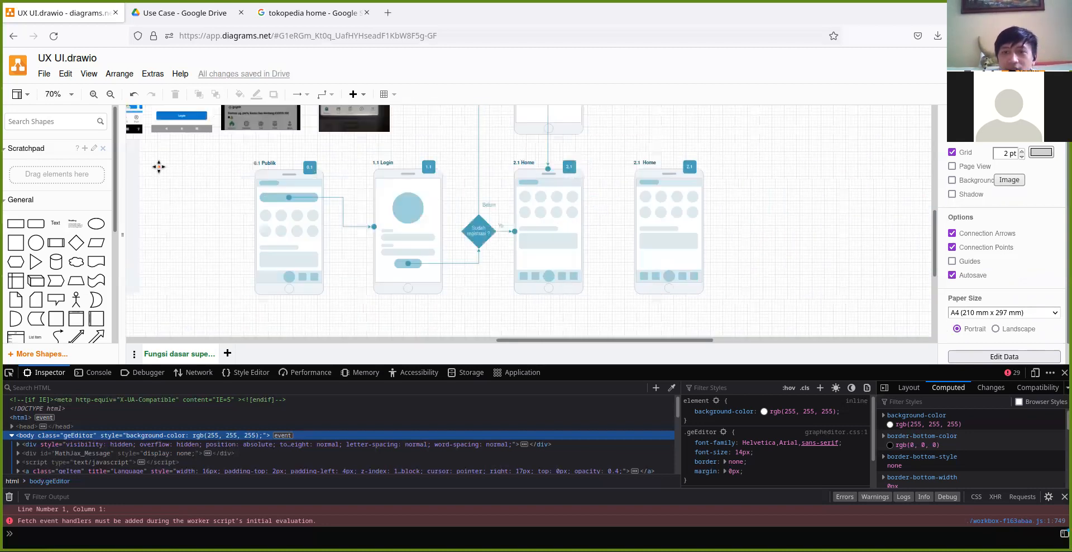
scroll(562, 162, "up", 2)
scroll(563, 162, "up", 3)
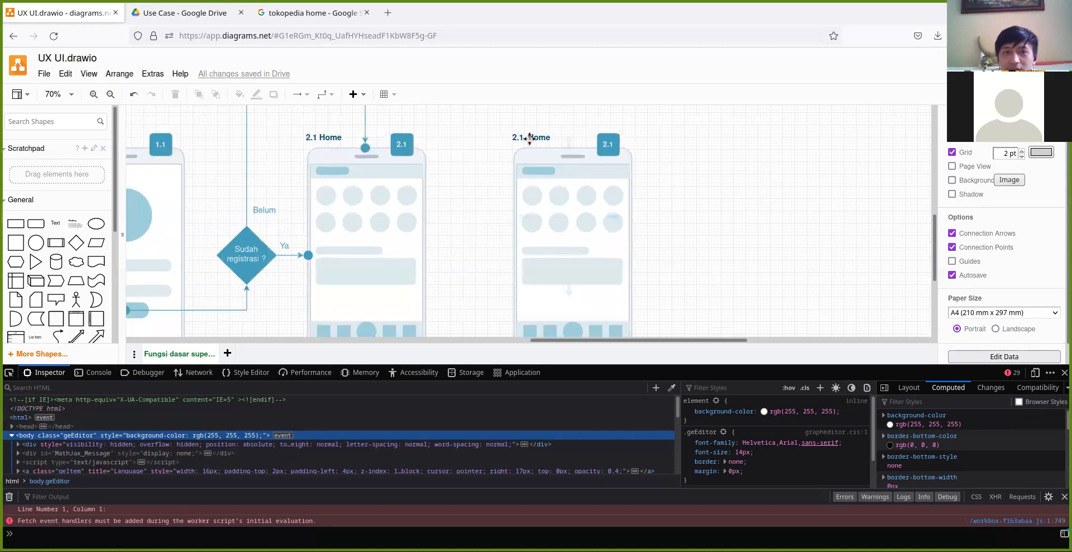
left_click(519, 138)
double_click(518, 137)
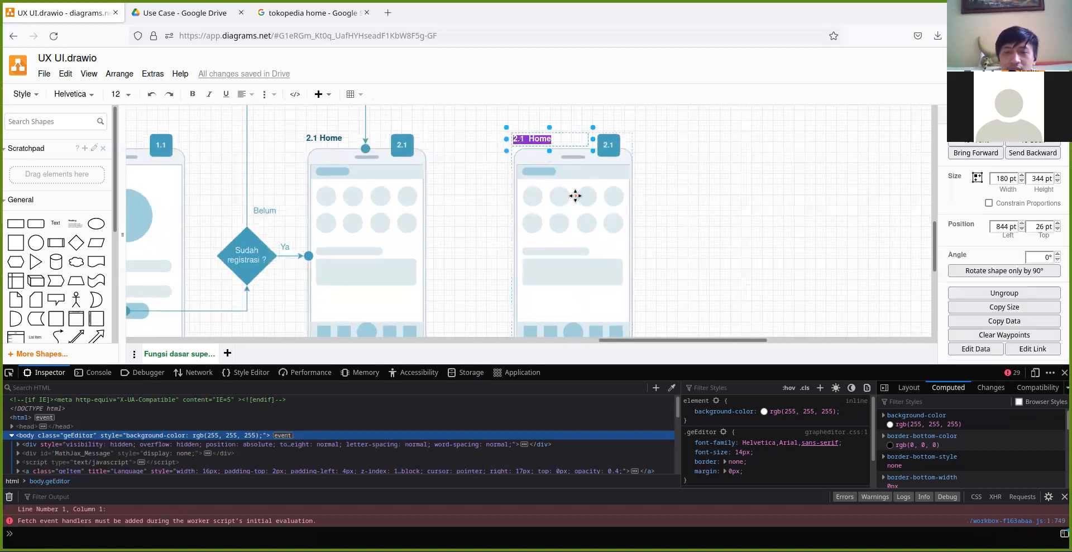
scroll(578, 196, "down", 4)
left_click(665, 203)
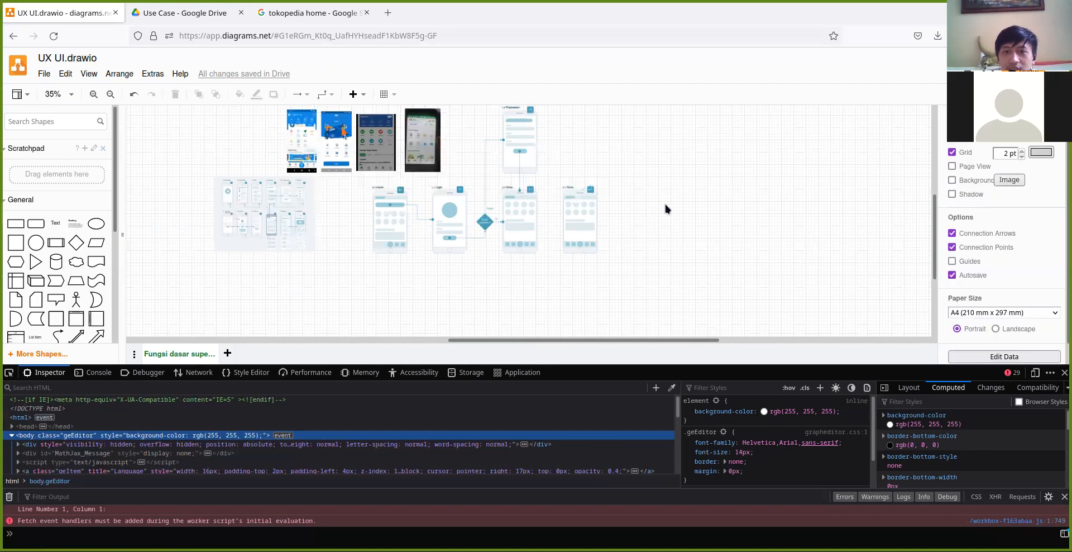
Move the whole copied 2.1 Home phone to the empty area above and to the right of the 1.2 Registration phone.
scroll(665, 203, "down", 3)
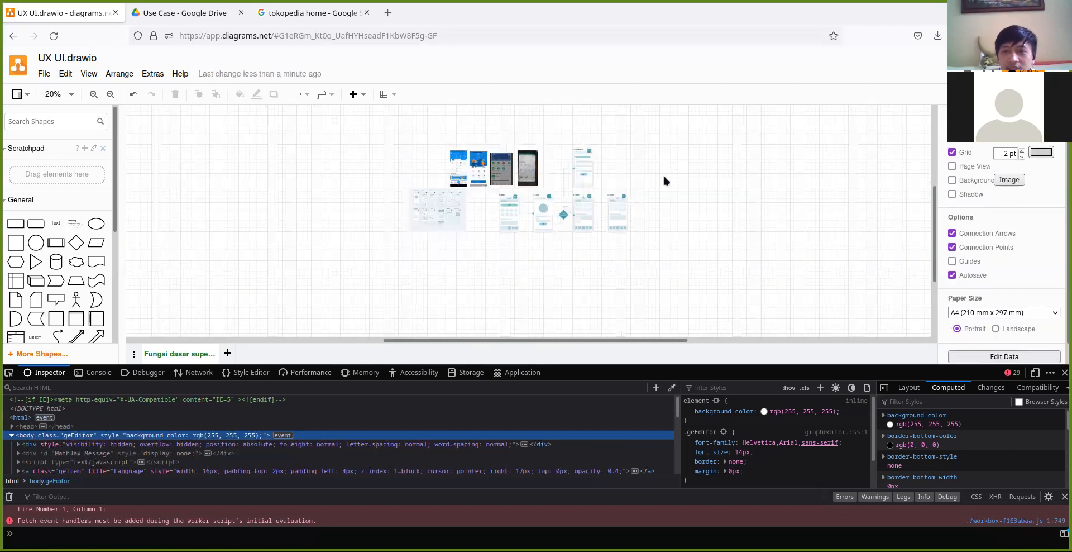
left_click_drag(664, 180, 514, 232)
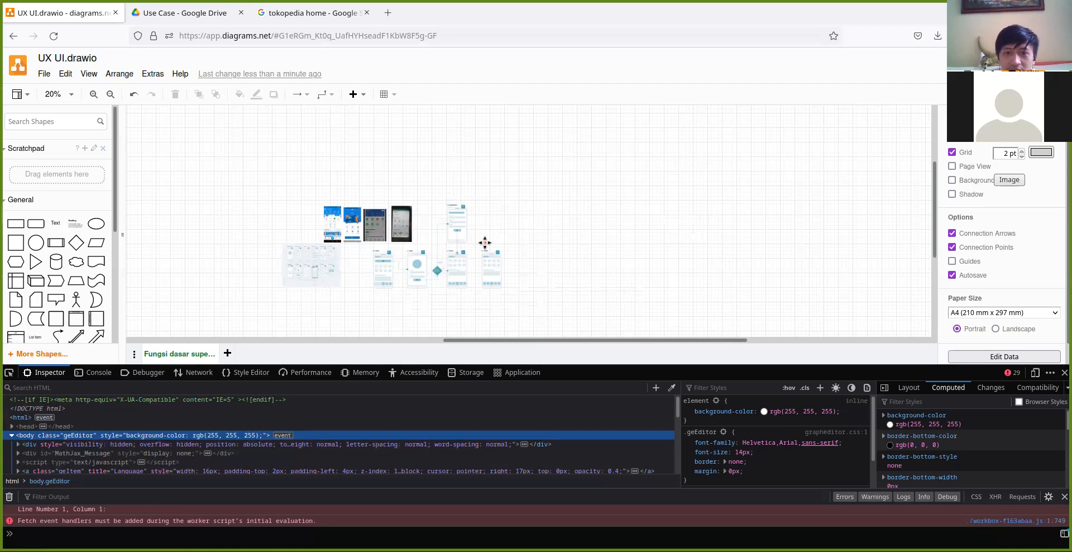
left_click(498, 260)
left_click_drag(519, 298, 476, 242)
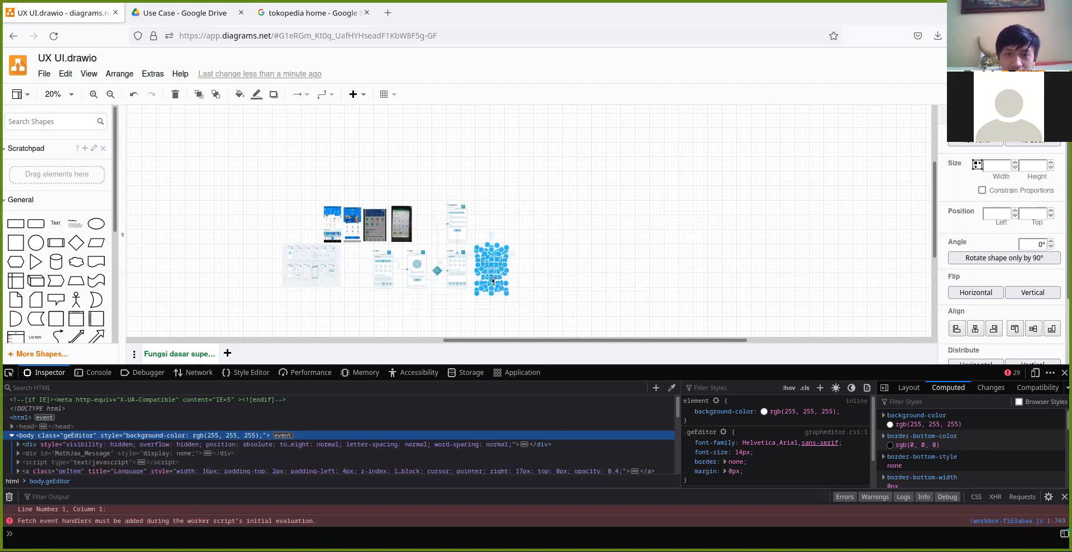
scroll(493, 281, "up", 3)
left_click_drag(498, 269, 521, 159)
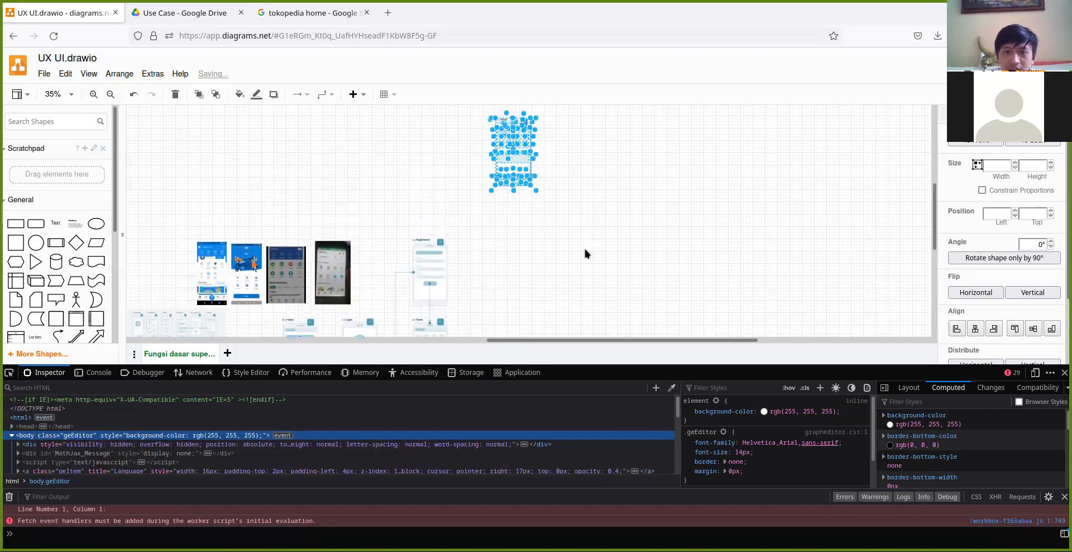
scroll(581, 263, "down", 4)
scroll(582, 263, "up", 5)
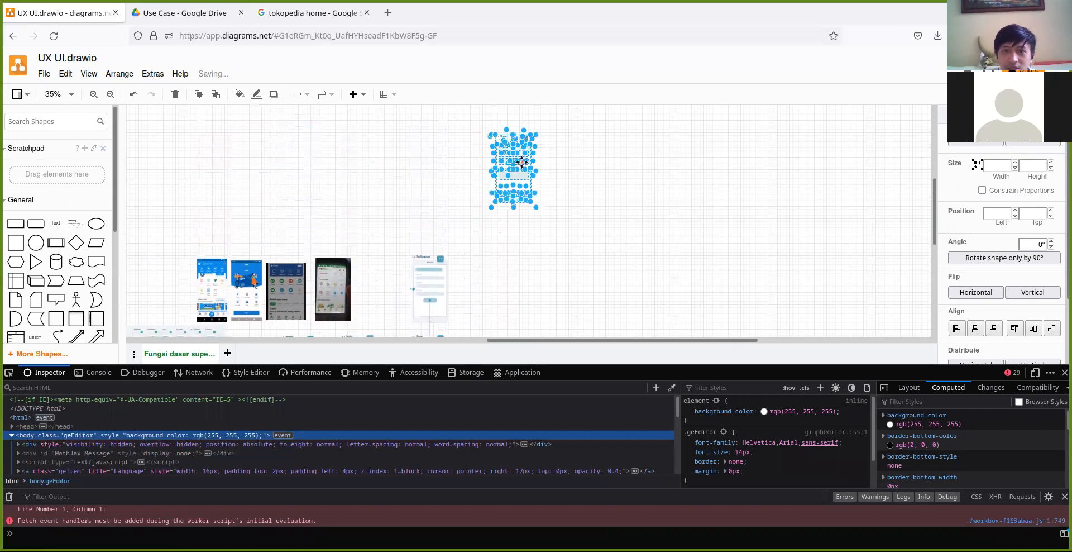
left_click(551, 226)
Change the number in the moved phone's title to 3.1.
scroll(493, 125, "up", 3)
scroll(494, 132, "up", 8)
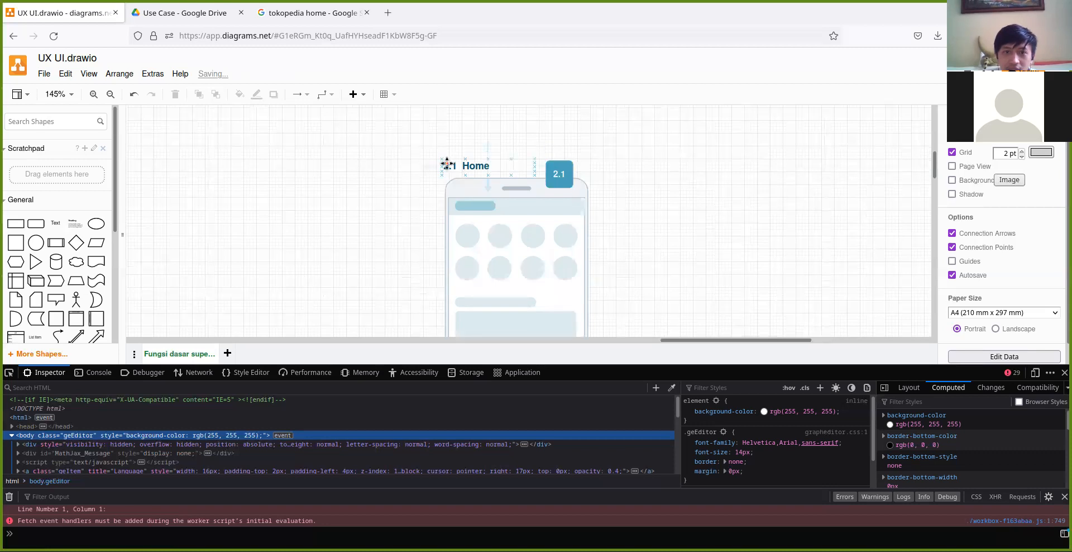
double_click(450, 167)
left_click(453, 167)
left_click_drag(458, 166, 443, 165)
type("3")
left_click(658, 169)
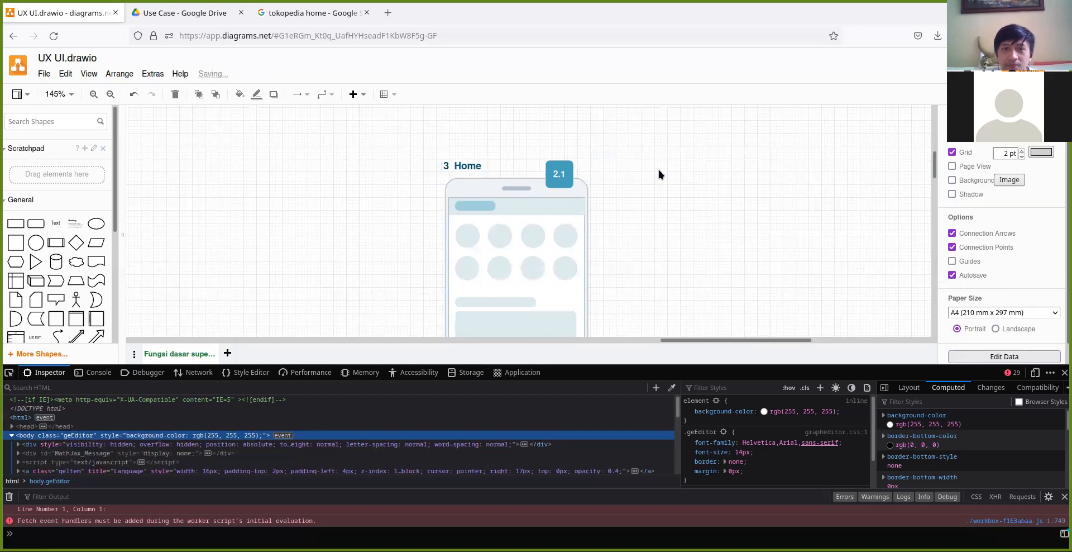
double_click(444, 167)
left_click(449, 171)
type(".1")
Replace the word Home in the moved phone's title with "Qck Assessment" and widen the title's text box slightly.
double_click(476, 167)
type("Qck")
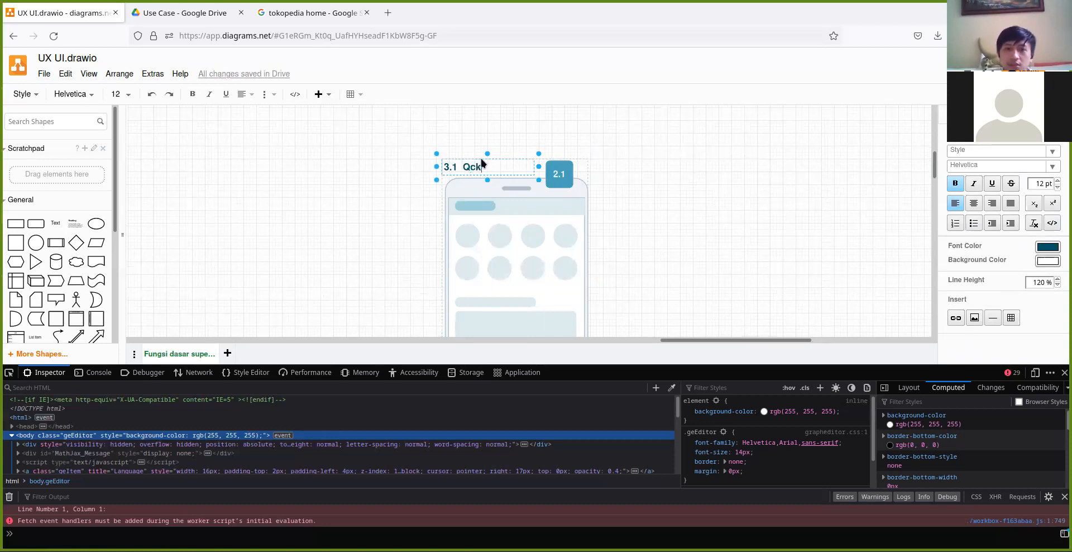
type(" Assessme")
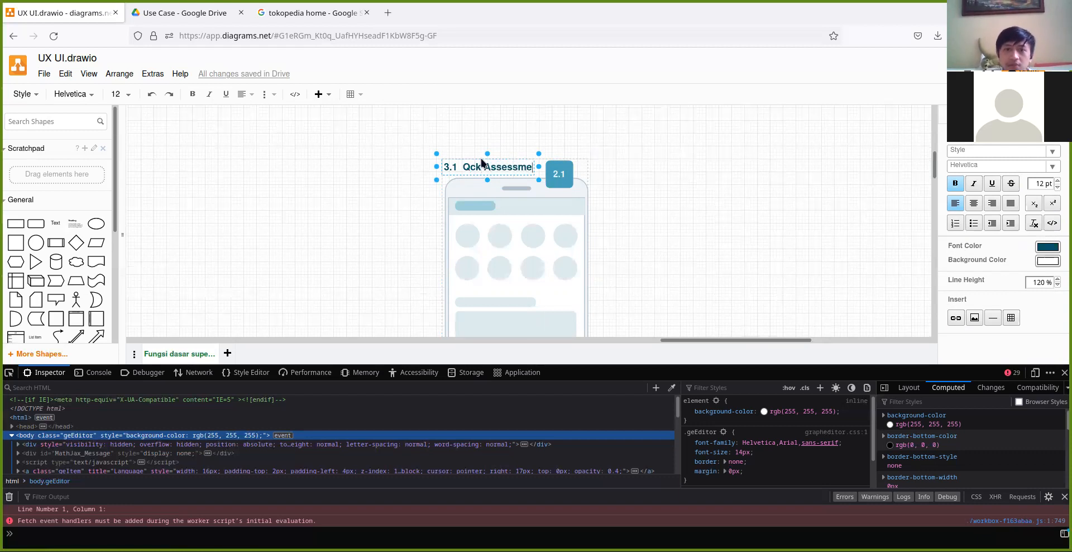
type("nt")
double_click(478, 163)
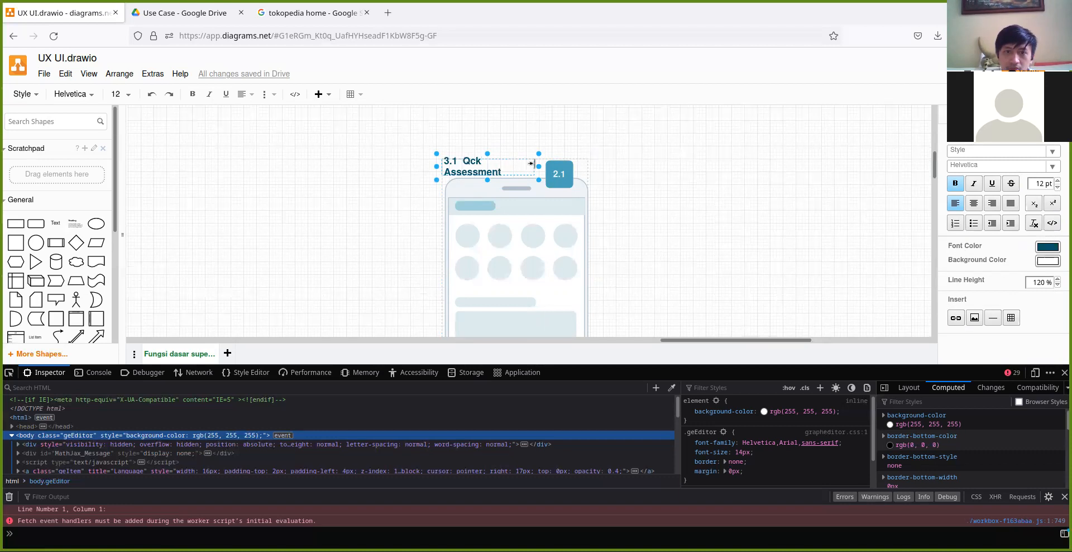
left_click_drag(539, 166, 549, 164)
left_click(668, 161)
Copy the connection dot from the 2.1 Home phone's left edge into the middle of its icon circles, at 622 pt left and 135 pt top.
scroll(669, 207, "down", 3)
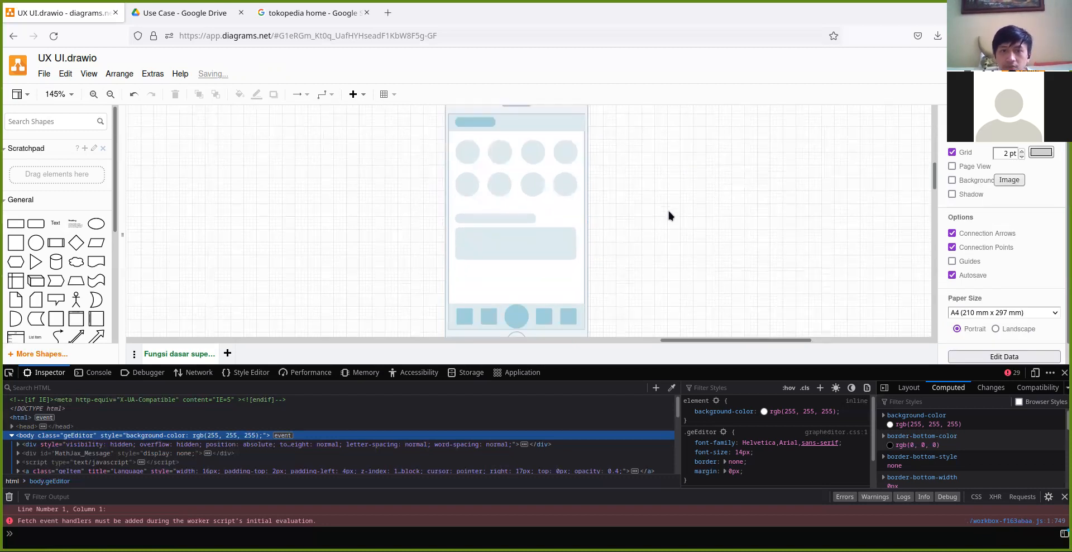
scroll(604, 259, "down", 3)
scroll(581, 257, "down", 3)
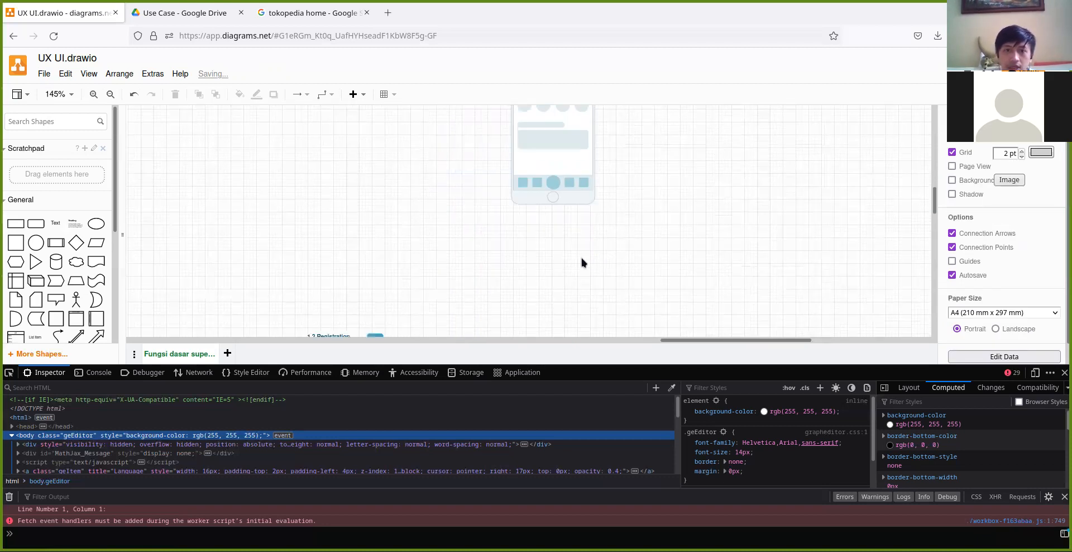
scroll(575, 252, "down", 3)
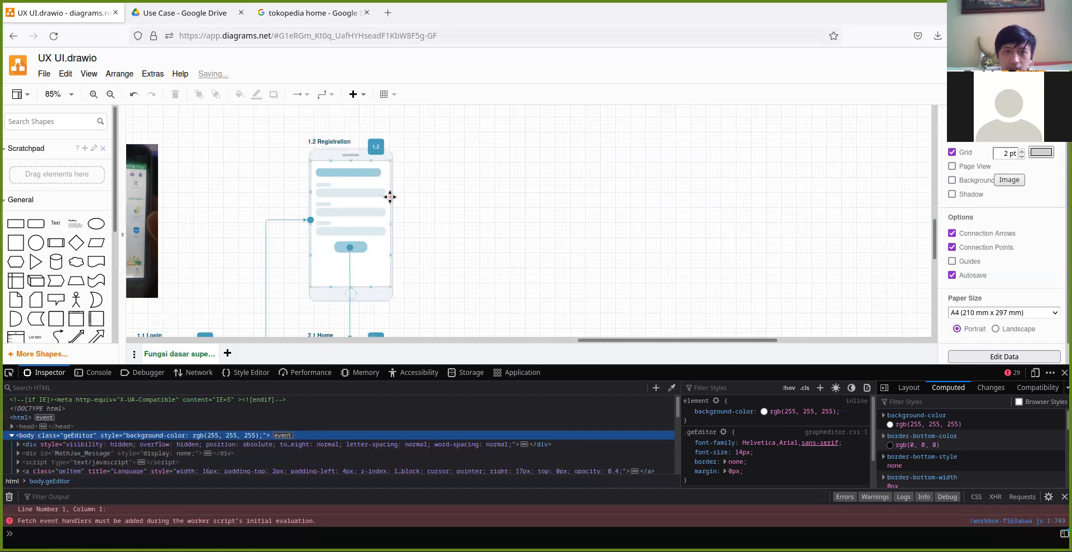
scroll(424, 232, "down", 3)
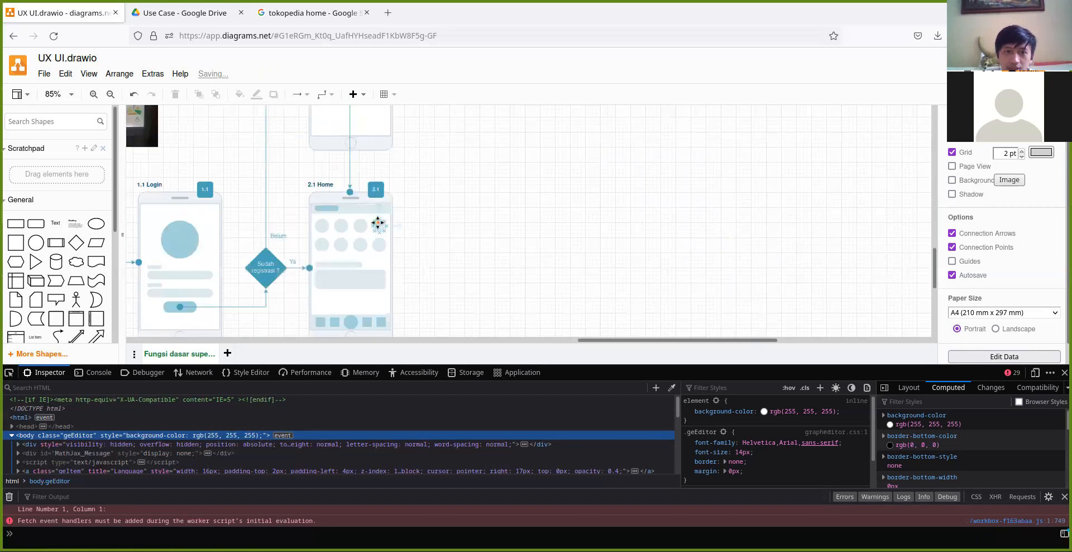
scroll(418, 216, "up", 2)
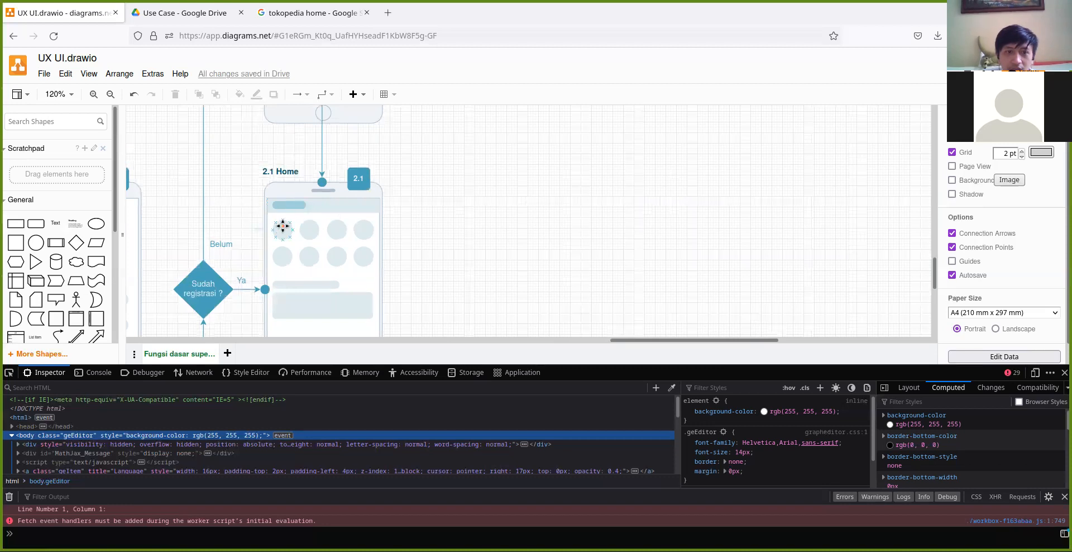
left_click(266, 288)
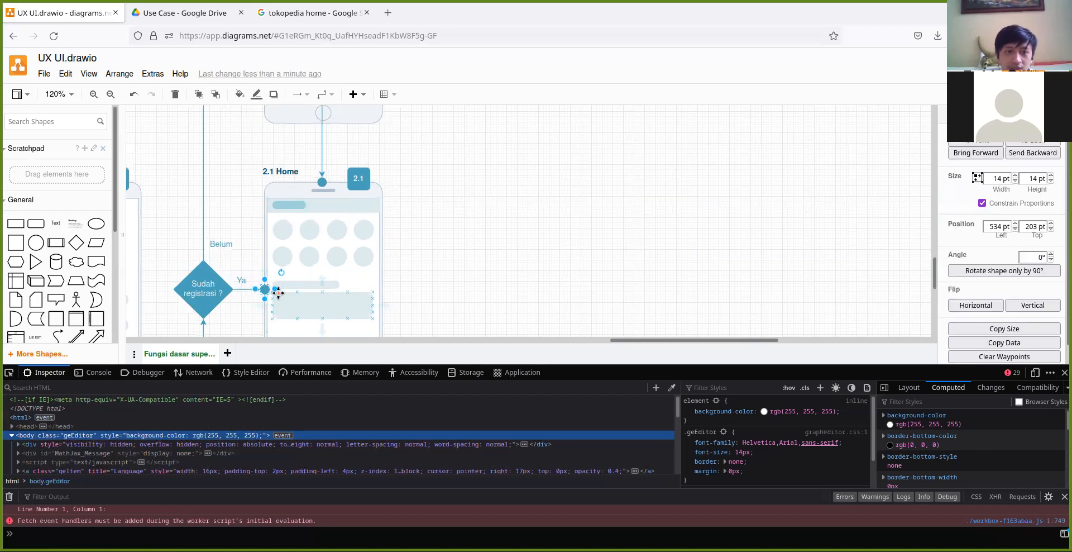
left_click_drag(268, 291, 323, 242)
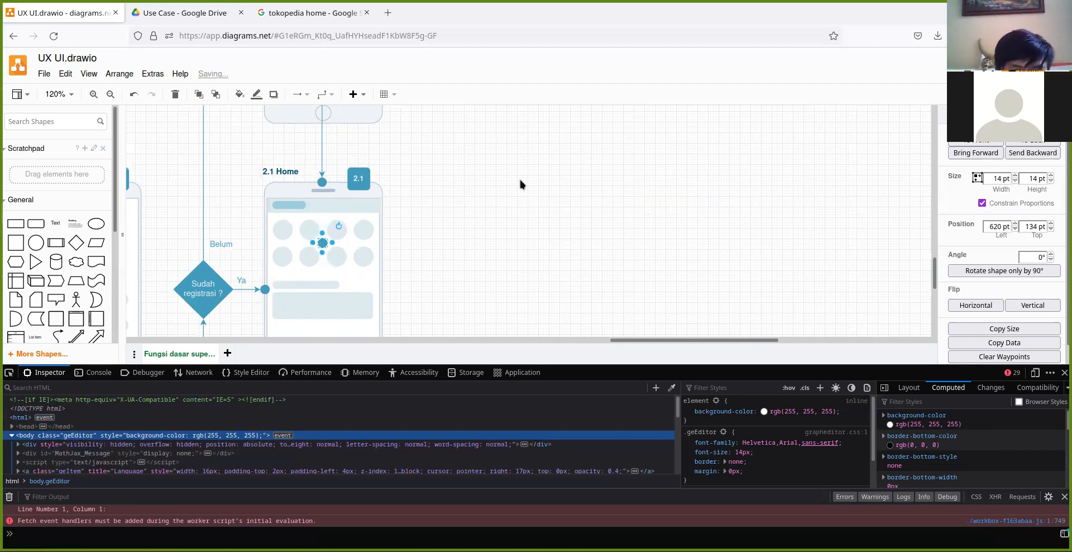
key("Down")
key("Right")
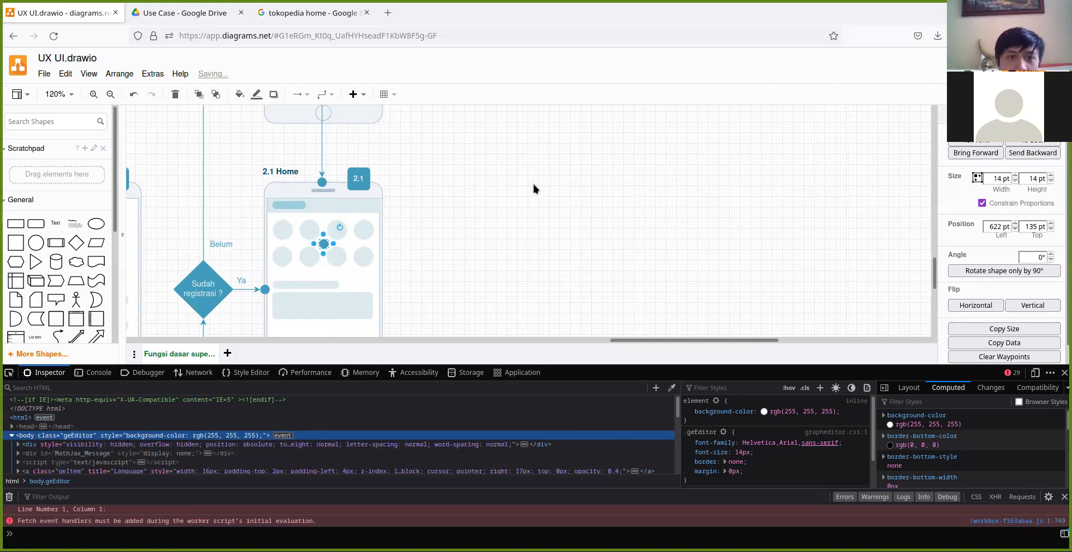
left_click(536, 184)
Align the new dot among the 2.1 Home icons horizontally by centre with the connection dot at the top of the phone.
scroll(596, 212, "down", 2)
left_click_drag(615, 169, 522, 263)
scroll(521, 262, "down", 2)
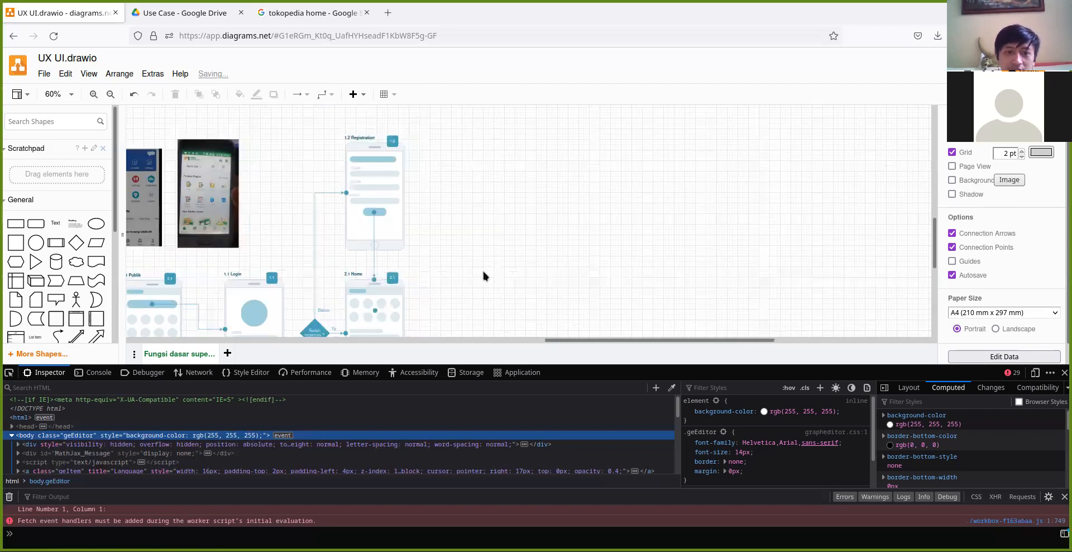
scroll(462, 310, "up", 2)
scroll(387, 277, "down", 1)
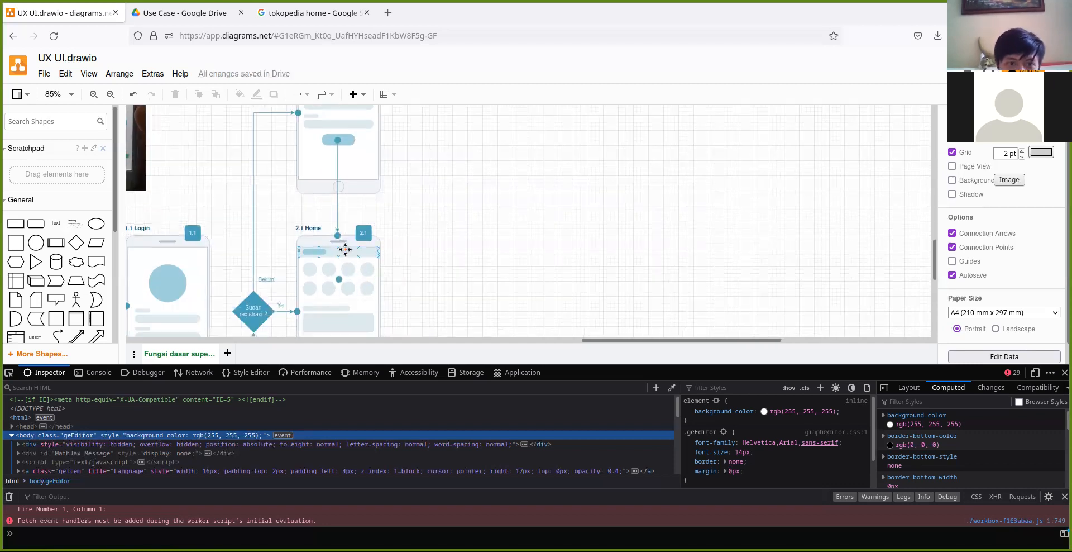
scroll(336, 278, "up", 3)
scroll(339, 277, "up", 4)
left_click(339, 195)
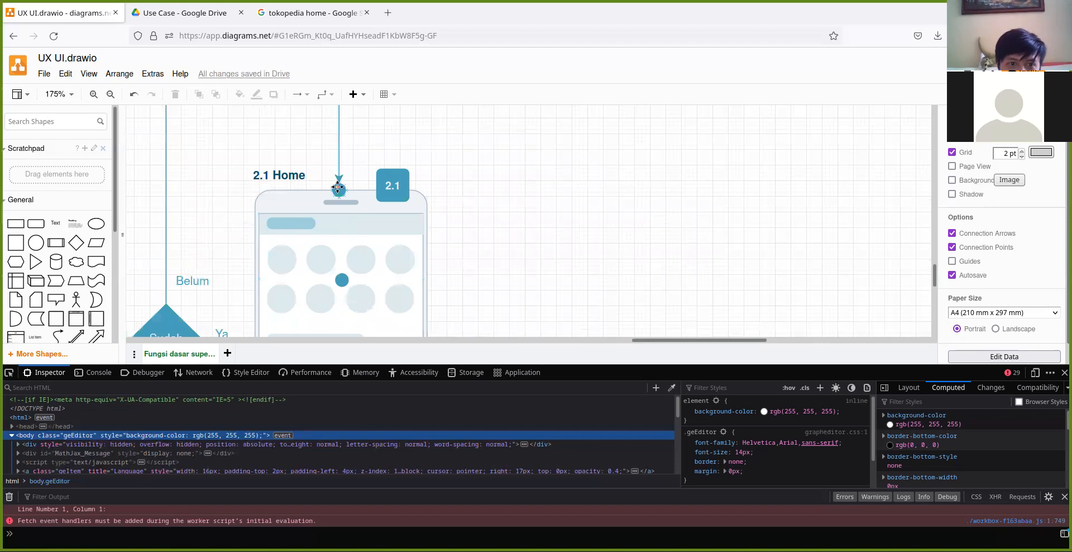
left_click(341, 279, "shift")
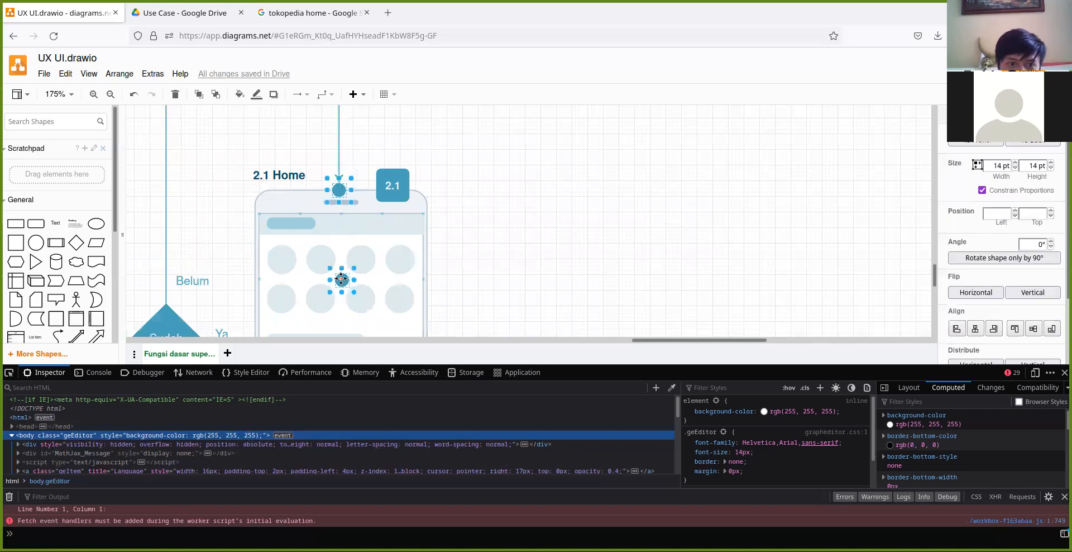
left_click(976, 330)
left_click(551, 193)
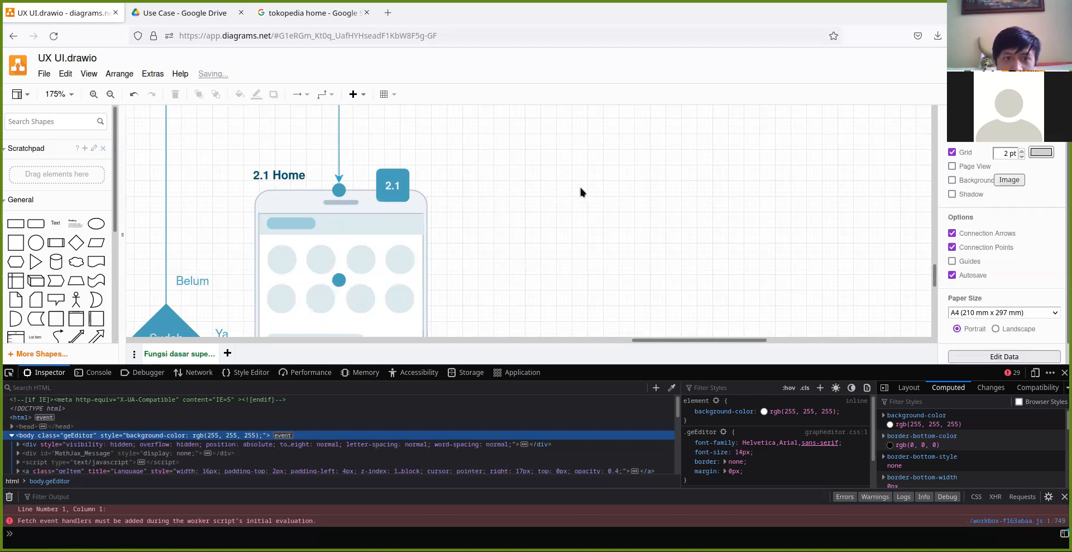
scroll(581, 187, "down", 4)
scroll(580, 192, "down", 6)
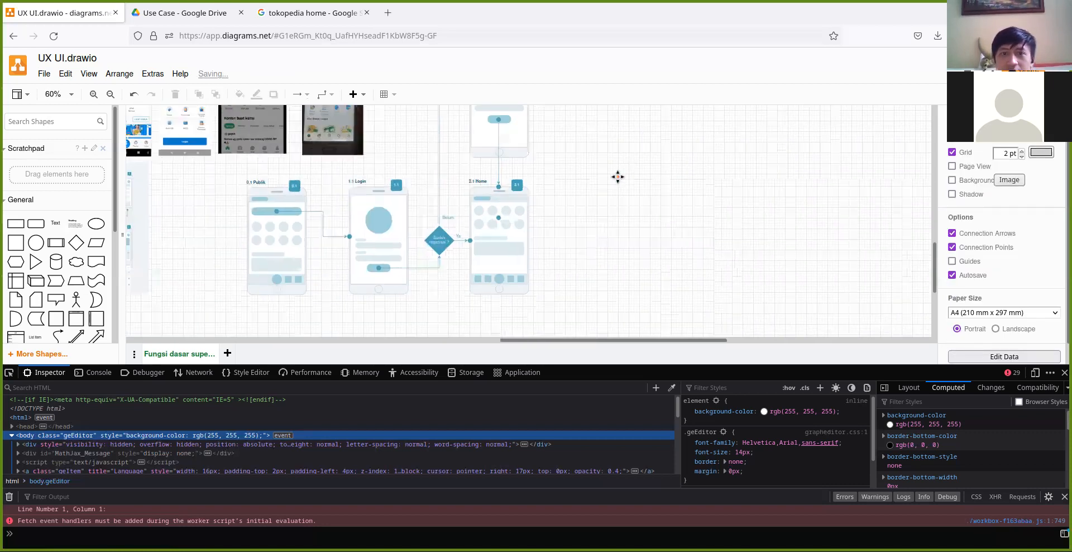
Copy the connection dot from the 1.2 Registration phone's left edge onto the 3.1 Qck Assessment phone's left edge, at 962 pt left and -838 pt top.
scroll(467, 246, "down", 2)
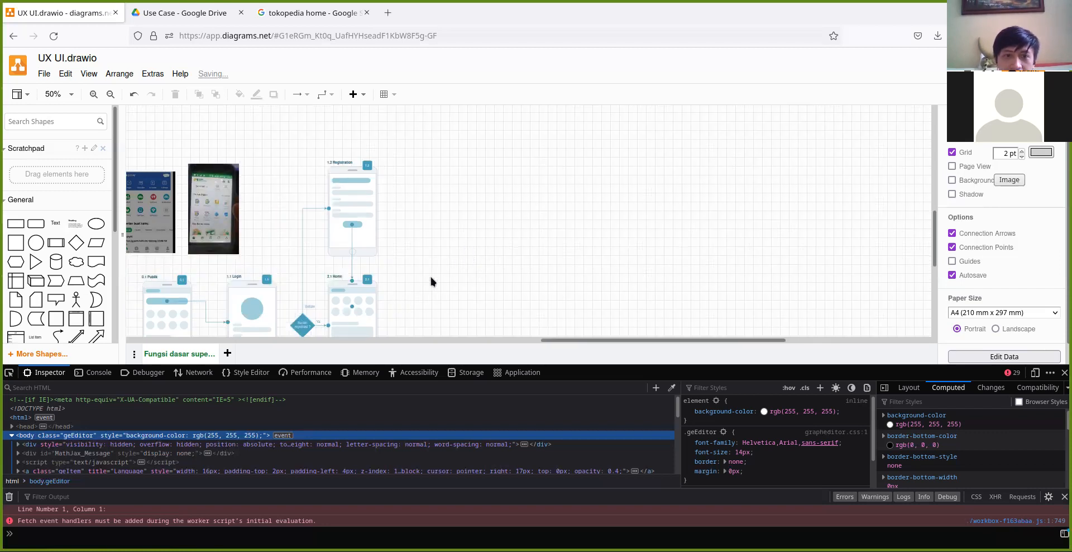
scroll(441, 272, "down", 2)
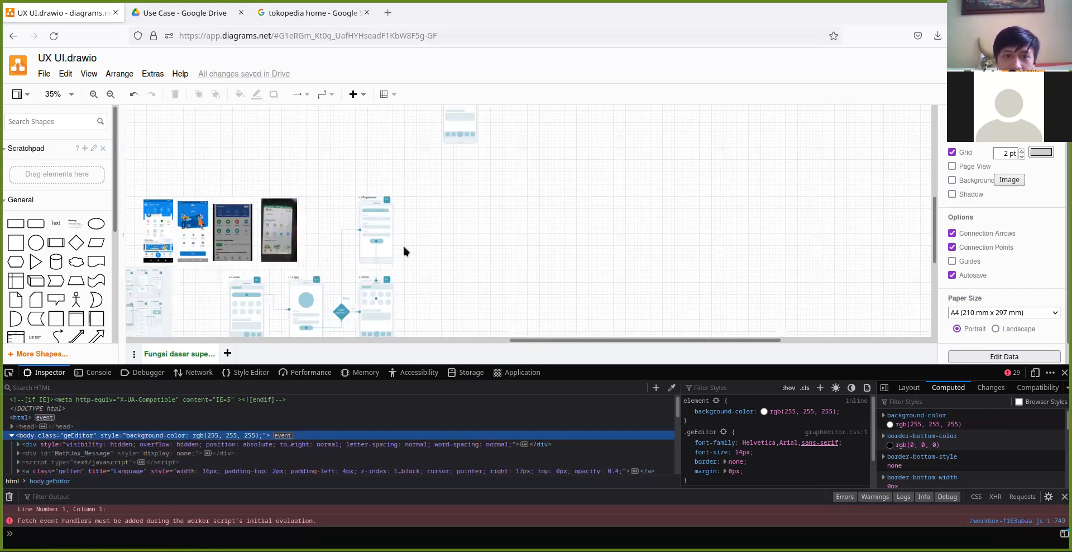
scroll(401, 240, "up", 3)
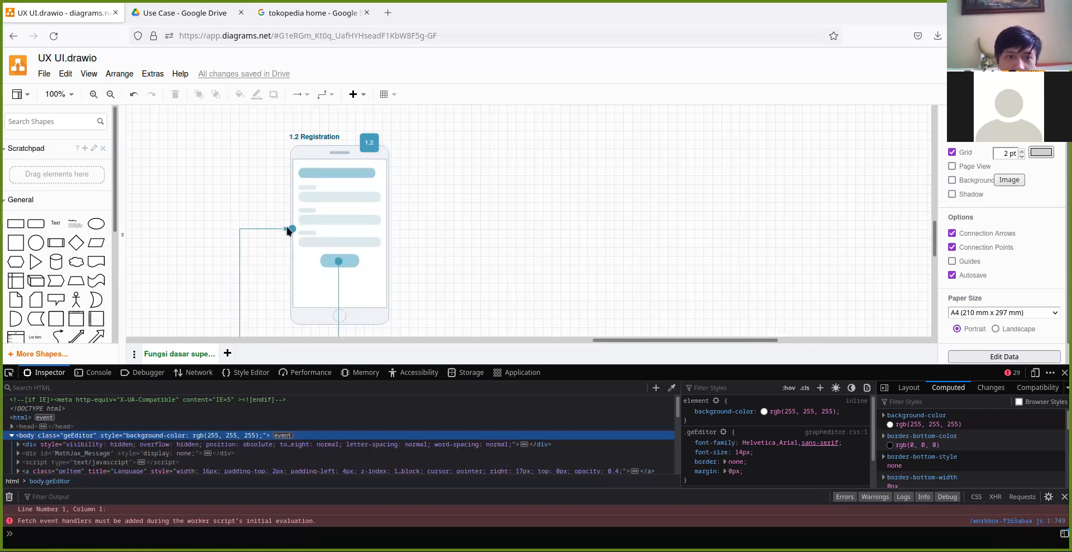
left_click(292, 228)
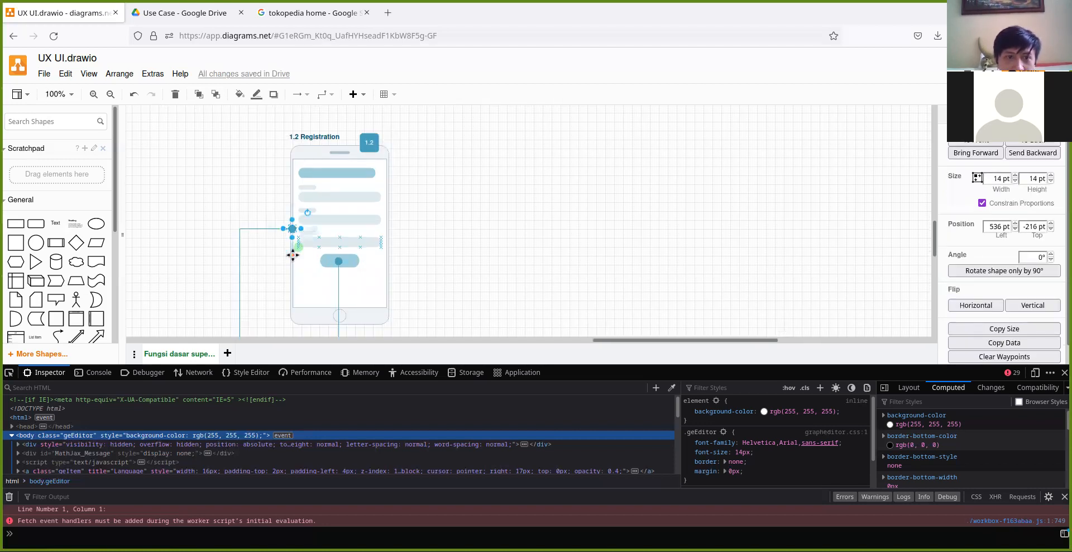
key("ctrl+d")
left_click_drag(293, 230, 453, 137)
scroll(463, 226, "up", 3)
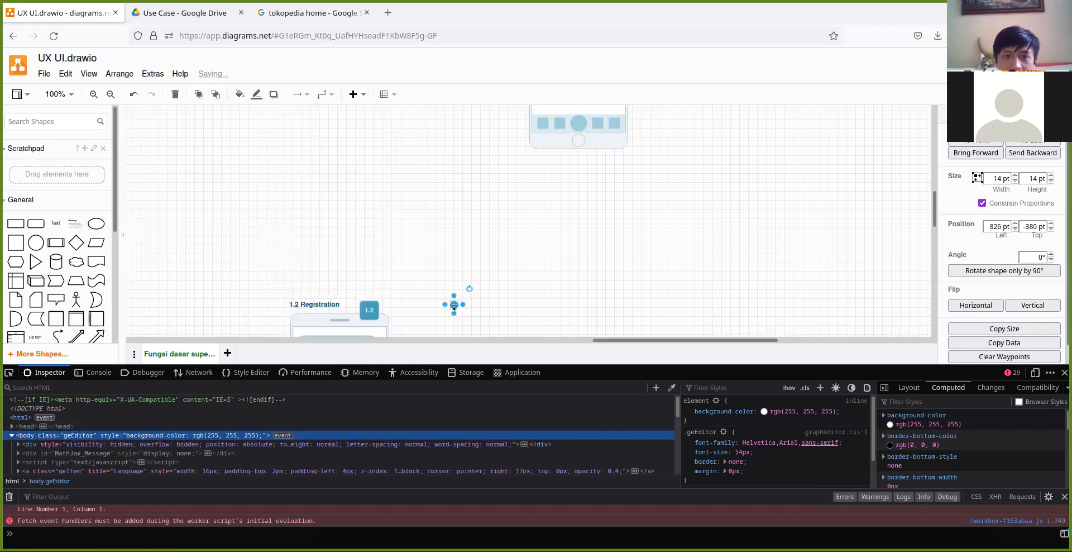
left_click_drag(453, 305, 500, 121)
scroll(598, 249, "up", 4)
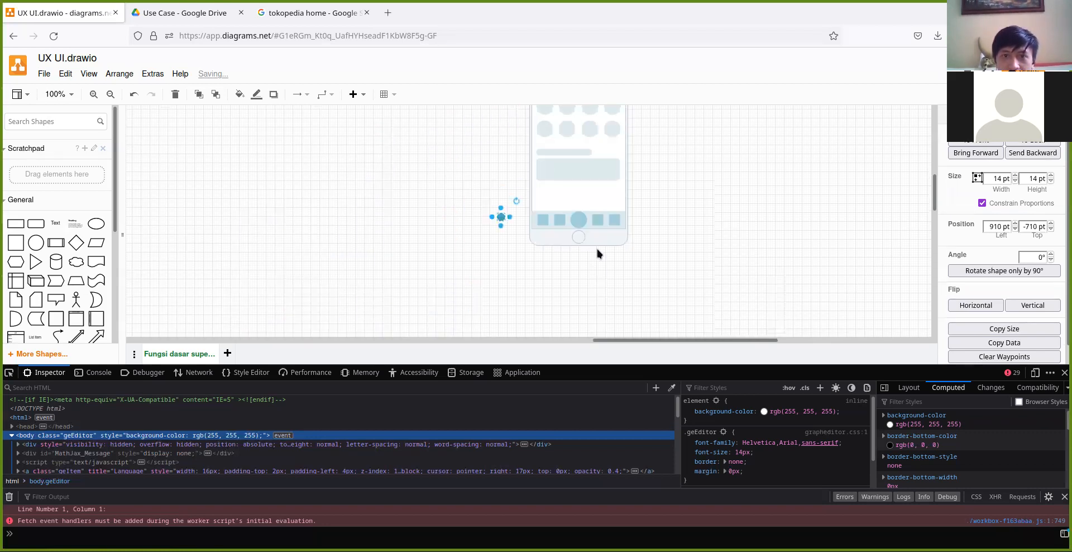
left_click_drag(501, 321, 530, 250)
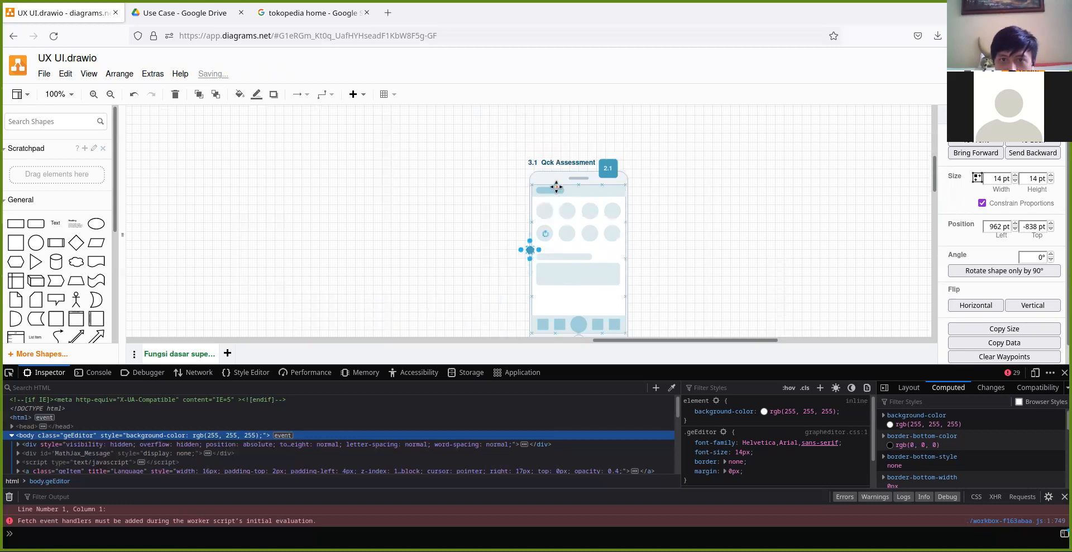
Align the copied dot vertically by middle with the 3.1 Qck Assessment phone's outline.
left_click(556, 176)
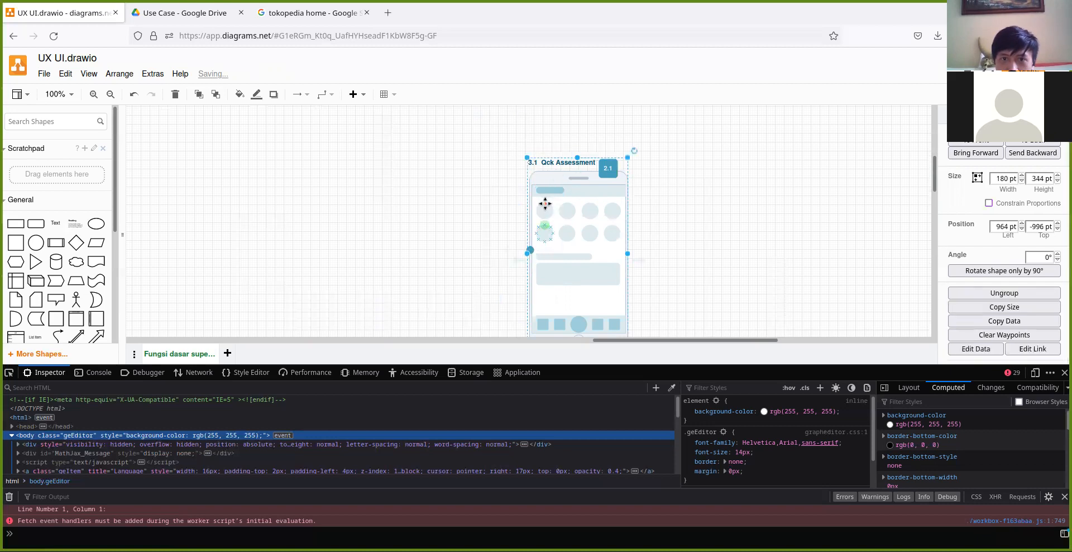
scroll(544, 294, "down", 2)
scroll(549, 311, "down", 3)
left_click(546, 284)
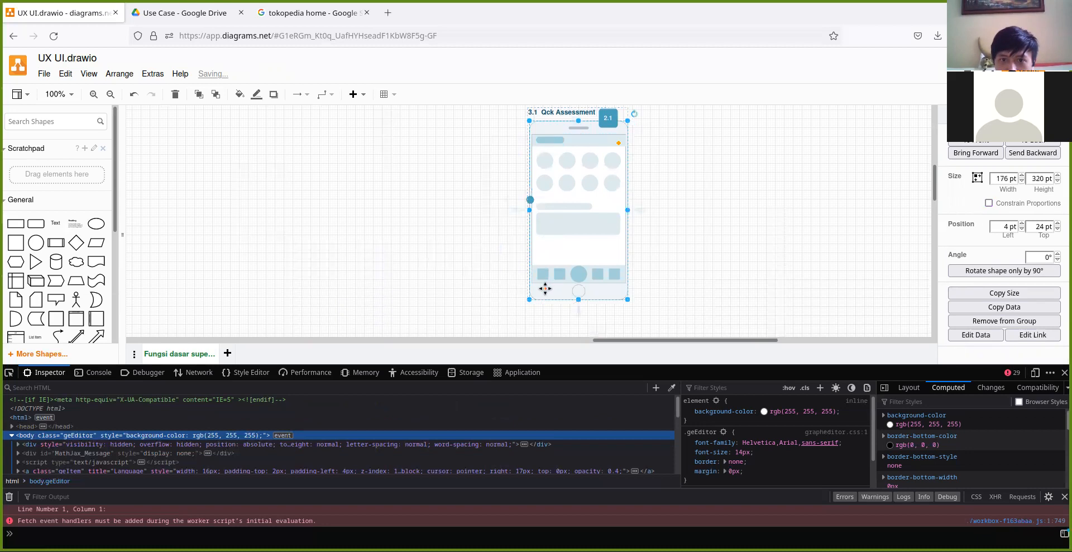
scroll(540, 181, "up", 5)
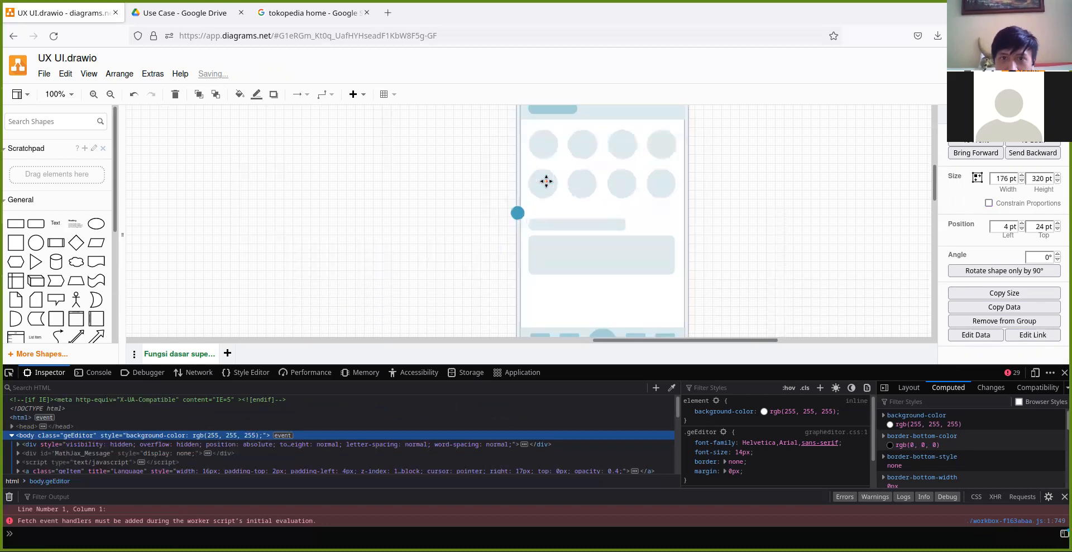
left_click(509, 226, "shift")
scroll(526, 255, "down", 5)
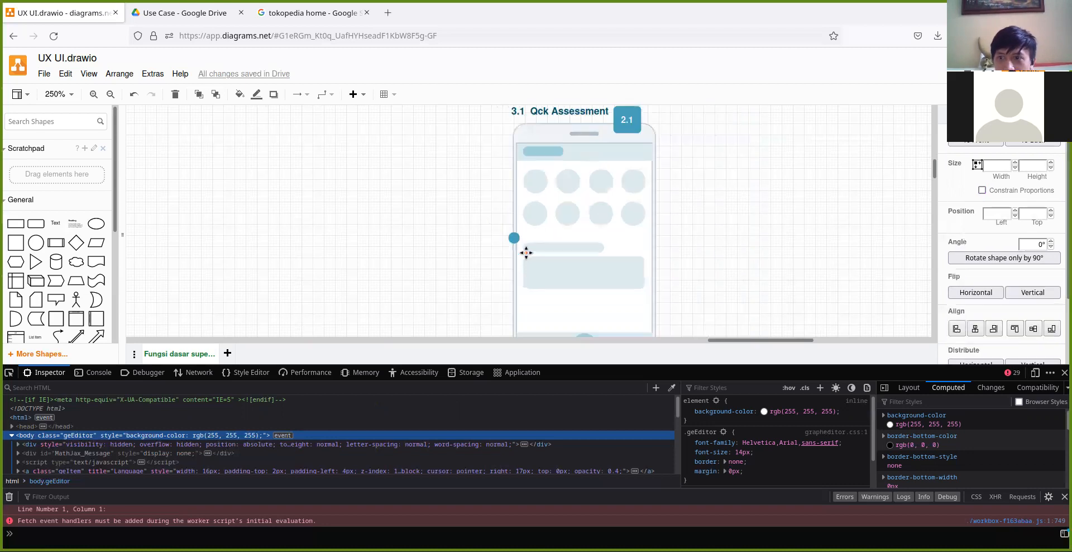
left_click(1031, 330)
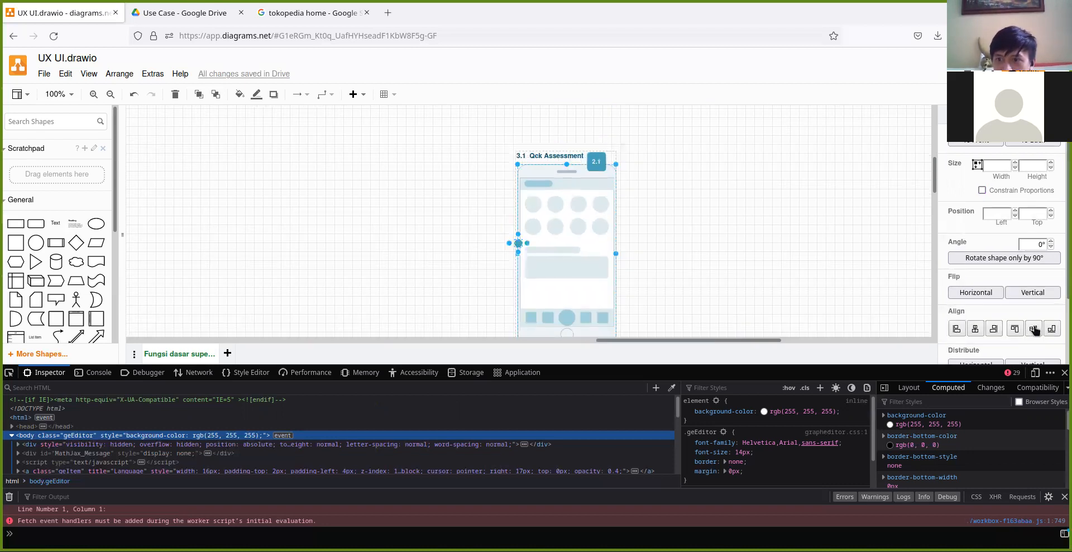
left_click(642, 280)
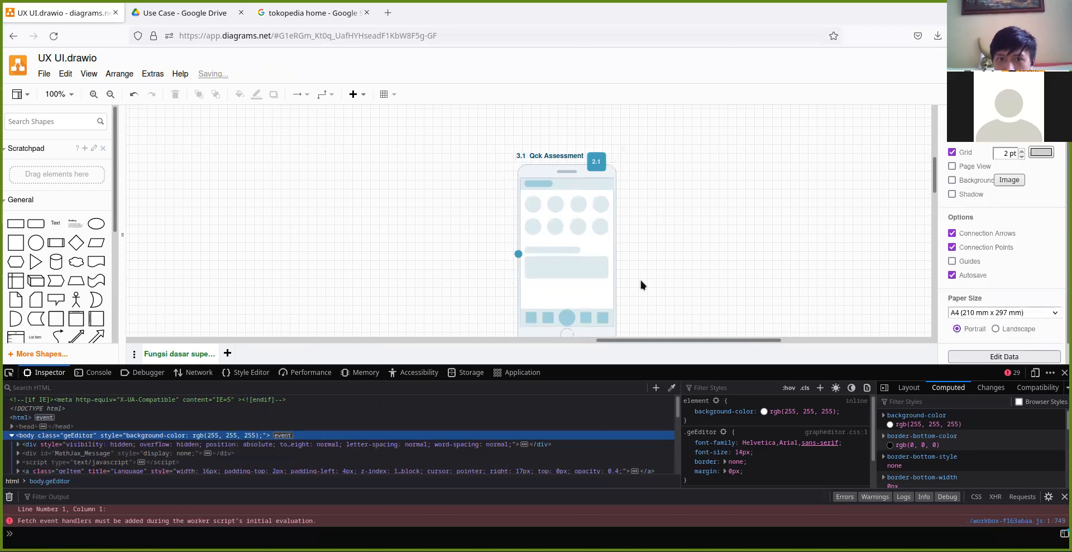
Draw a connector from the dot among the 2.1 Home icons to the dot on the 3.1 Qck Assessment phone's left edge.
scroll(641, 280, "down", 3)
scroll(515, 271, "down", 5)
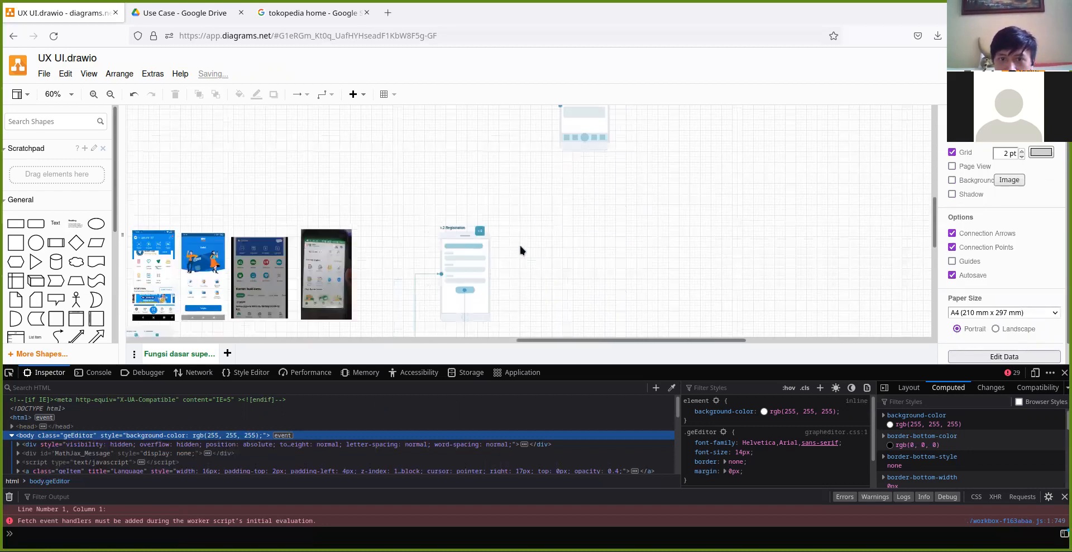
scroll(520, 245, "down", 2)
scroll(521, 243, "down", 1)
scroll(524, 253, "down", 1)
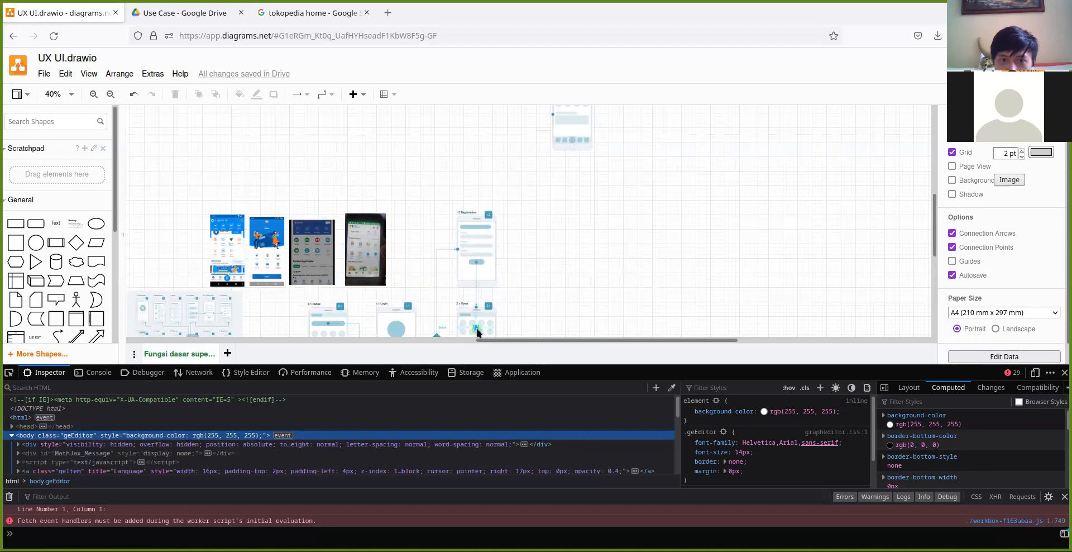
left_click_drag(483, 333, 550, 114)
scroll(553, 114, "up", 3)
scroll(564, 116, "up", 3)
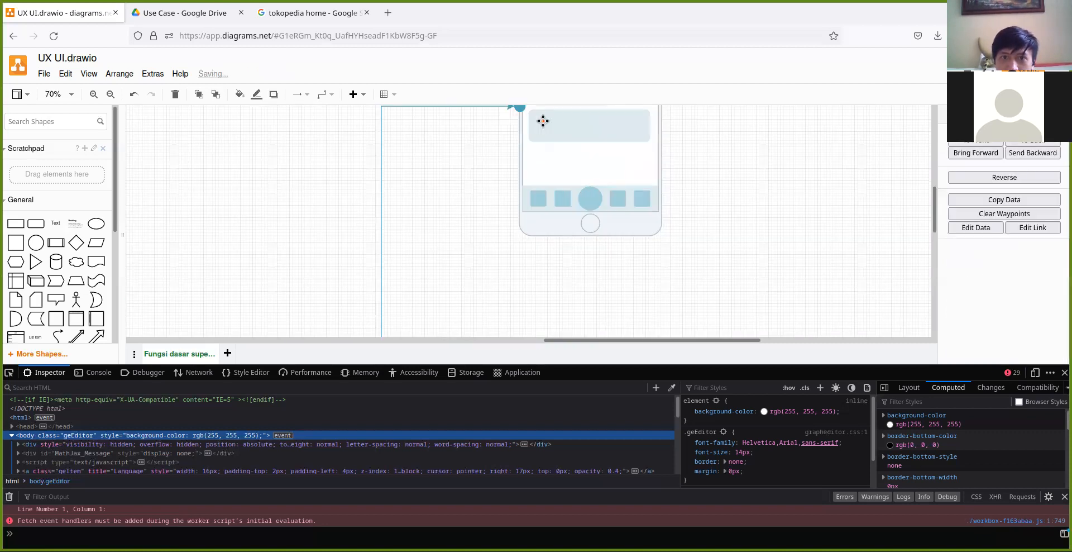
scroll(492, 268, "down", 4)
scroll(492, 267, "down", 4)
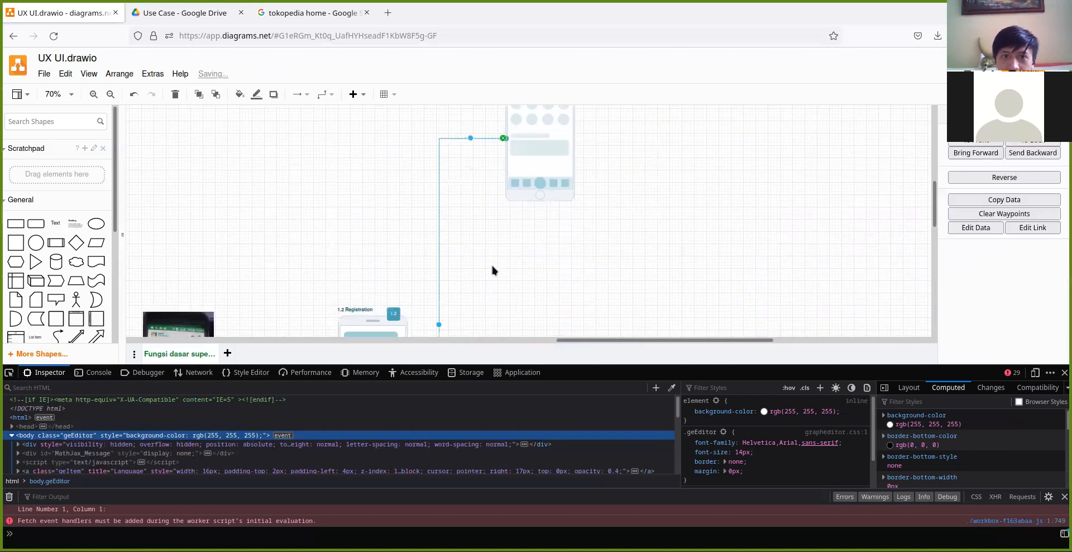
left_click(492, 259)
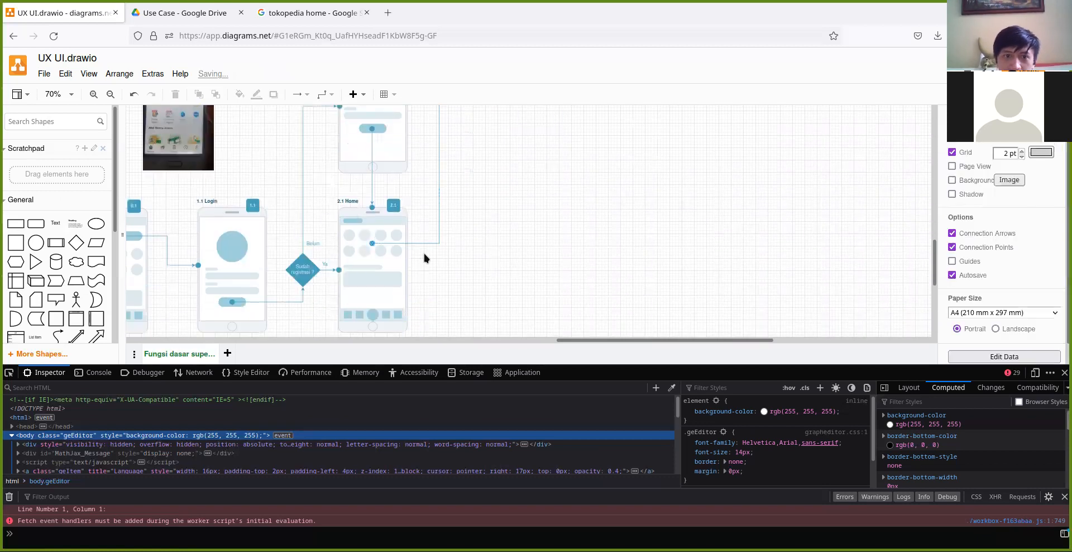
Move the entire 3.1 Qck Assessment phone with its connection dot slightly to the left.
scroll(484, 220, "up", 5)
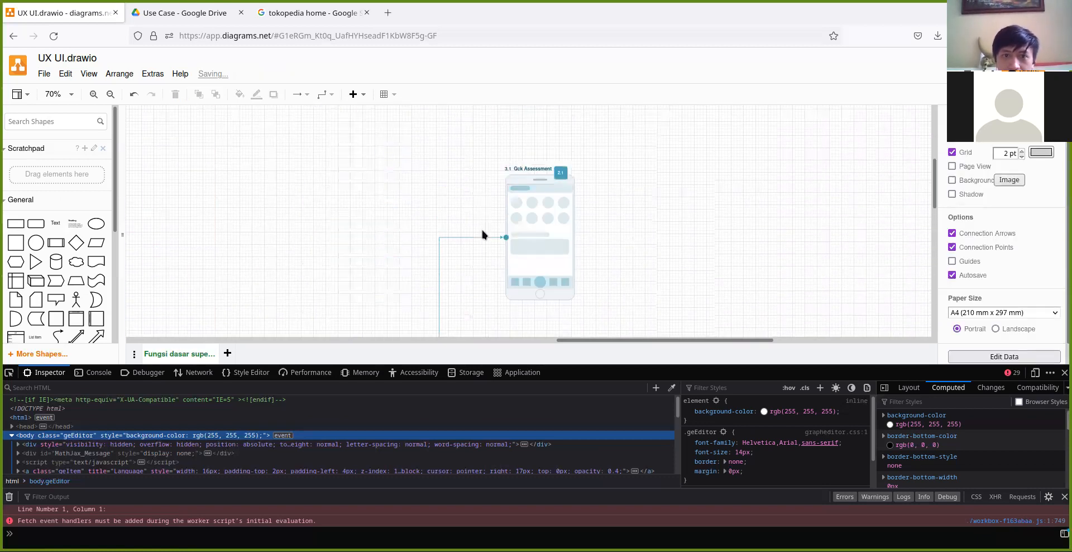
left_click_drag(473, 148, 612, 321)
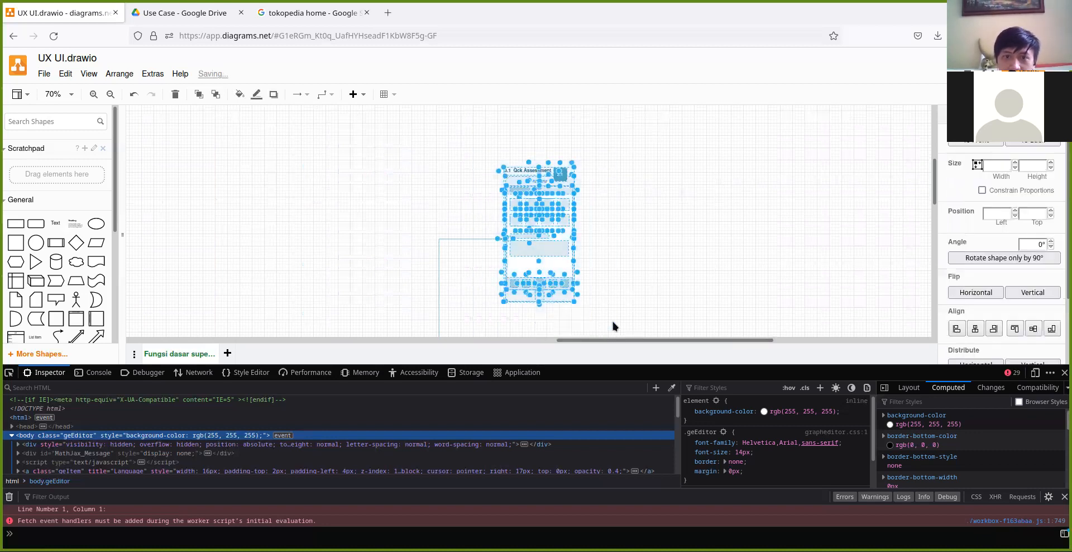
key("shift+Left")
key("shift+Left")
key("shift+Left")
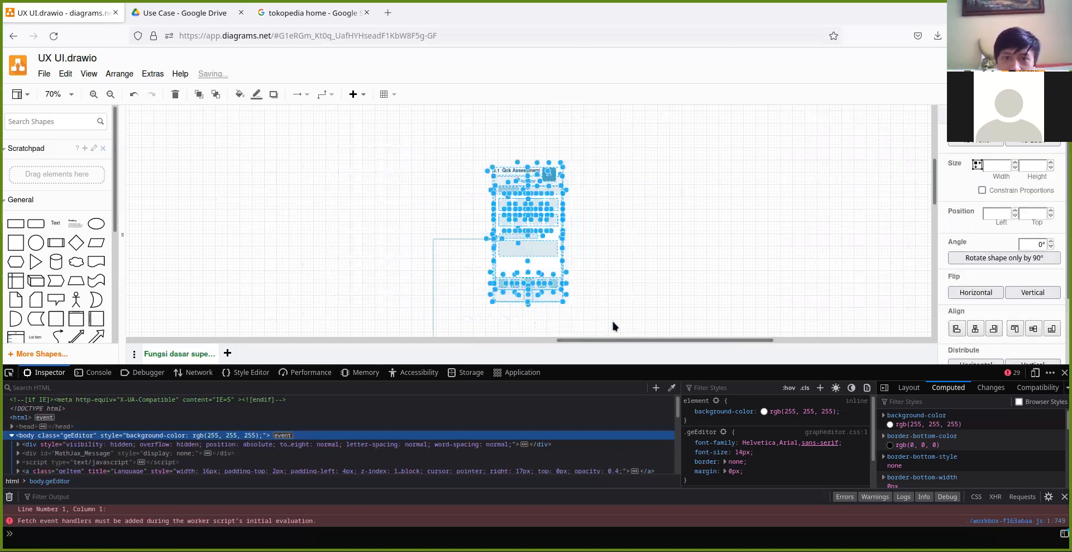
key("Left")
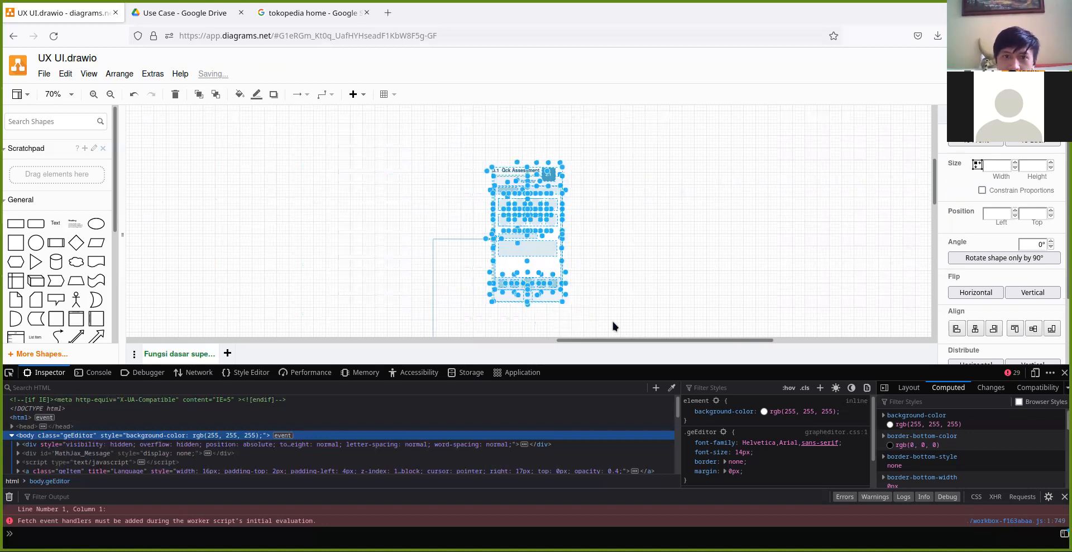
key("shift+Left")
key("shift+Left")
key("shift+Left")
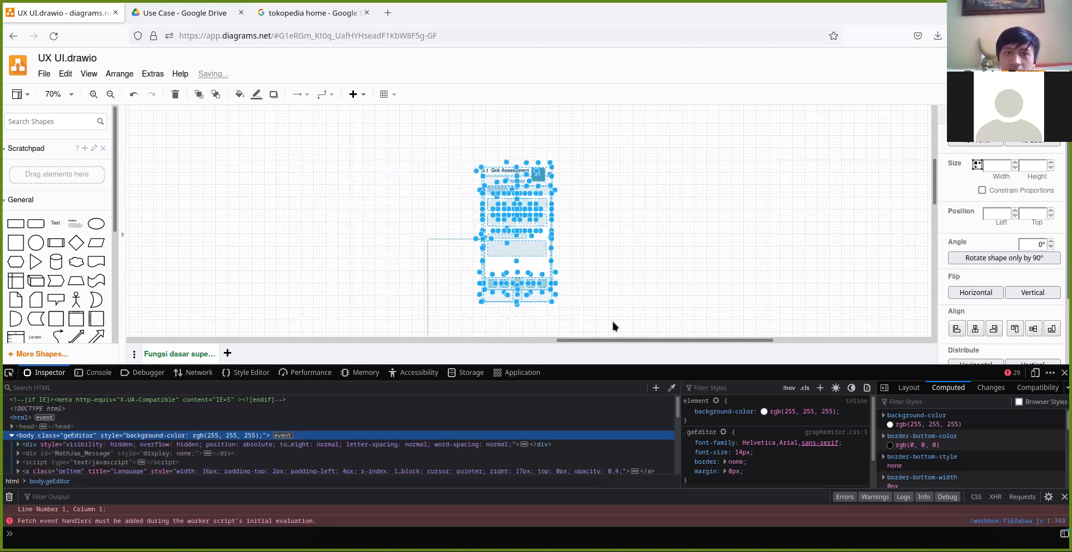
left_click(612, 322)
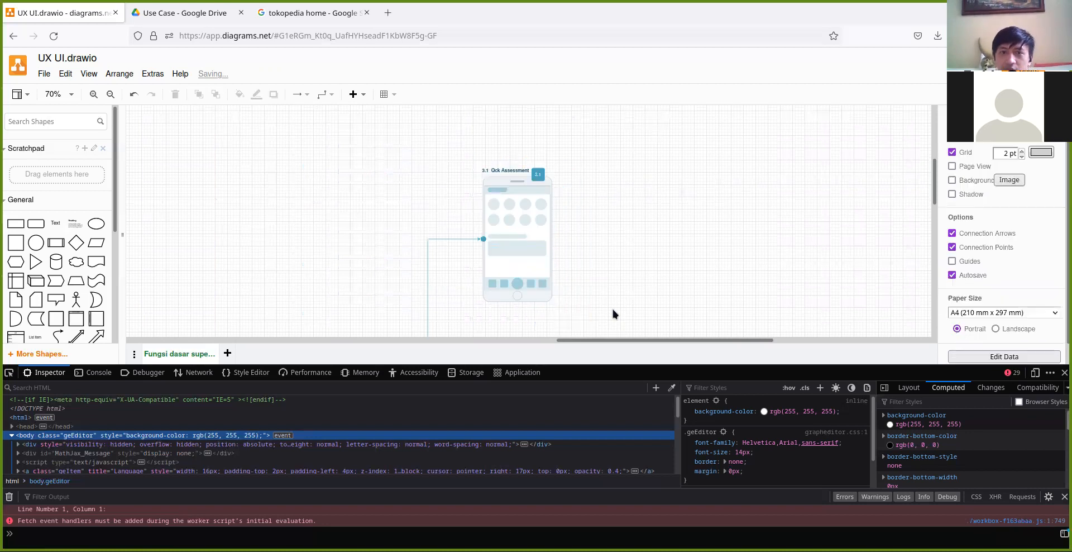
Shift the vertical segment of the connector between 2.1 Home and 3.1 Qck Assessment slightly to the right.
scroll(608, 296, "down", 4)
scroll(598, 290, "down", 2)
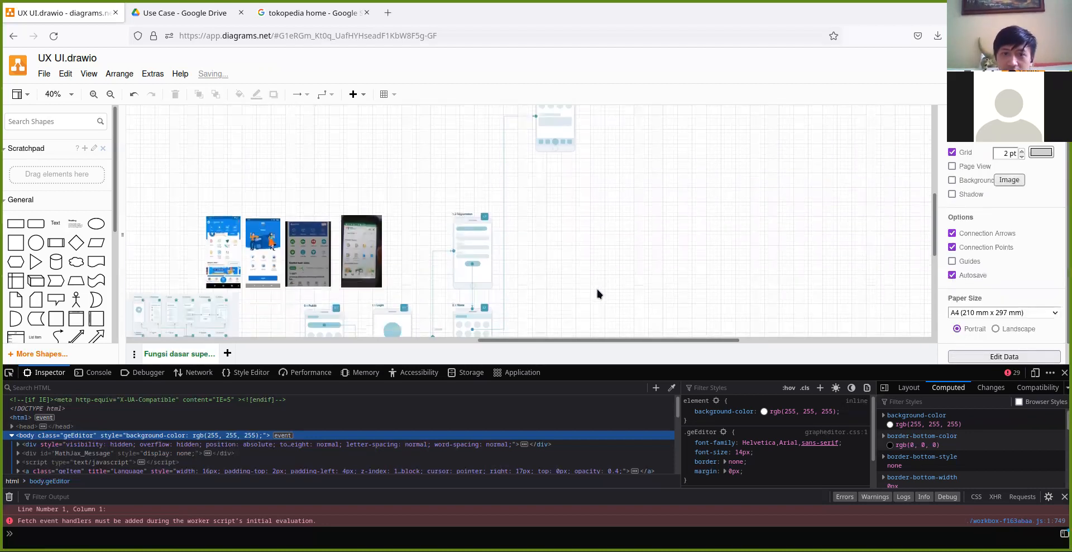
left_click(505, 256)
left_click_drag(504, 266, 514, 268)
left_click(615, 267)
Add a 12 by 12 pt copy of the rounded header bar to the 2.1 Home header, at 118 pt left and 52 pt top.
scroll(613, 268, "down", 5)
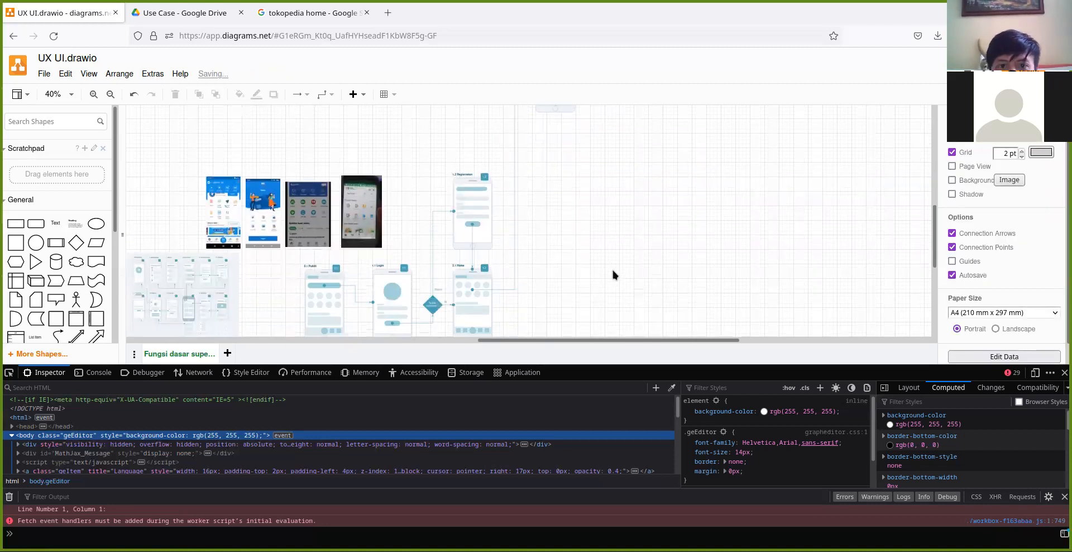
scroll(604, 273, "down", 4)
scroll(611, 253, "up", 5)
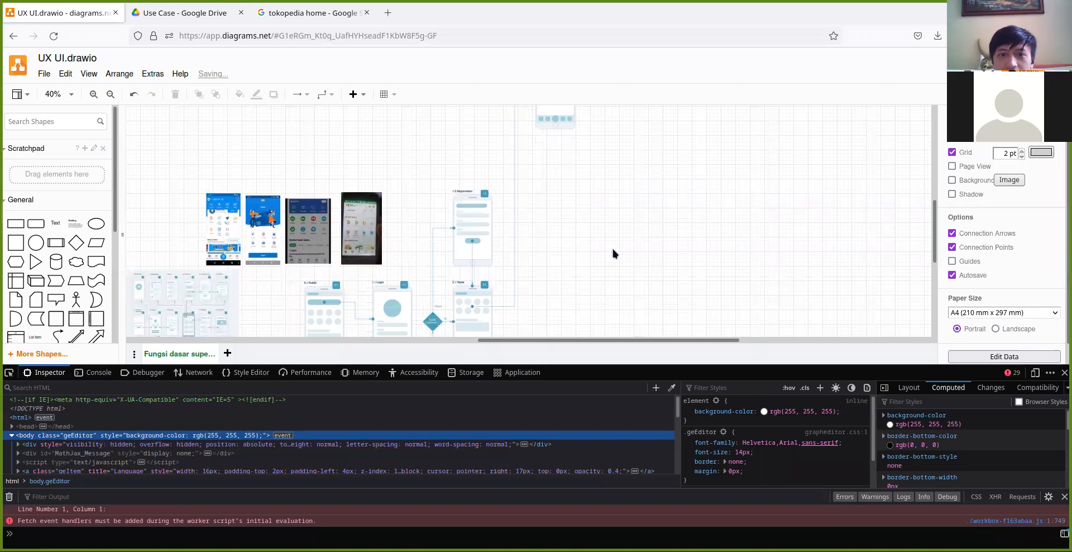
scroll(507, 310, "up", 5)
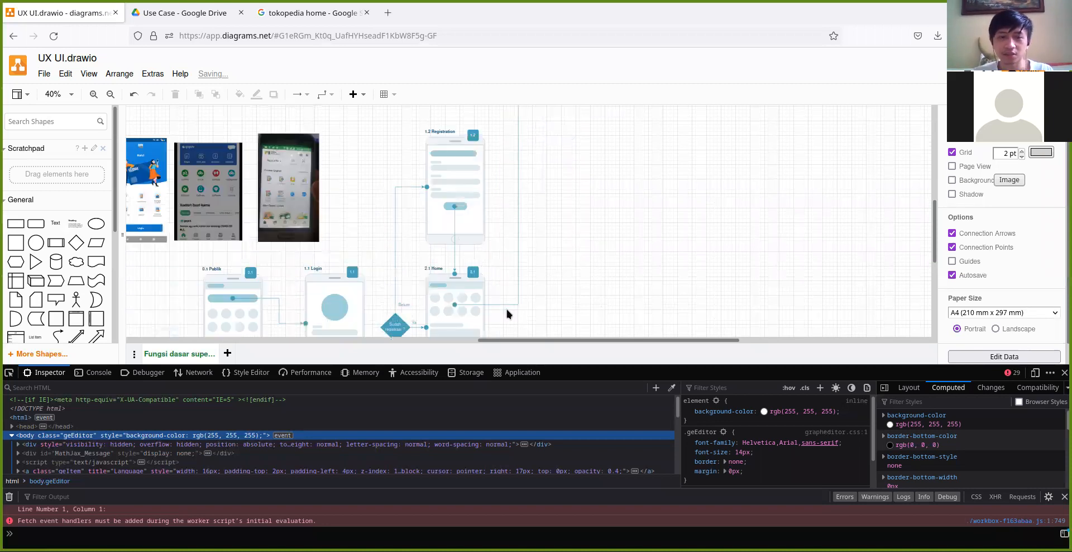
scroll(448, 247, "up", 8)
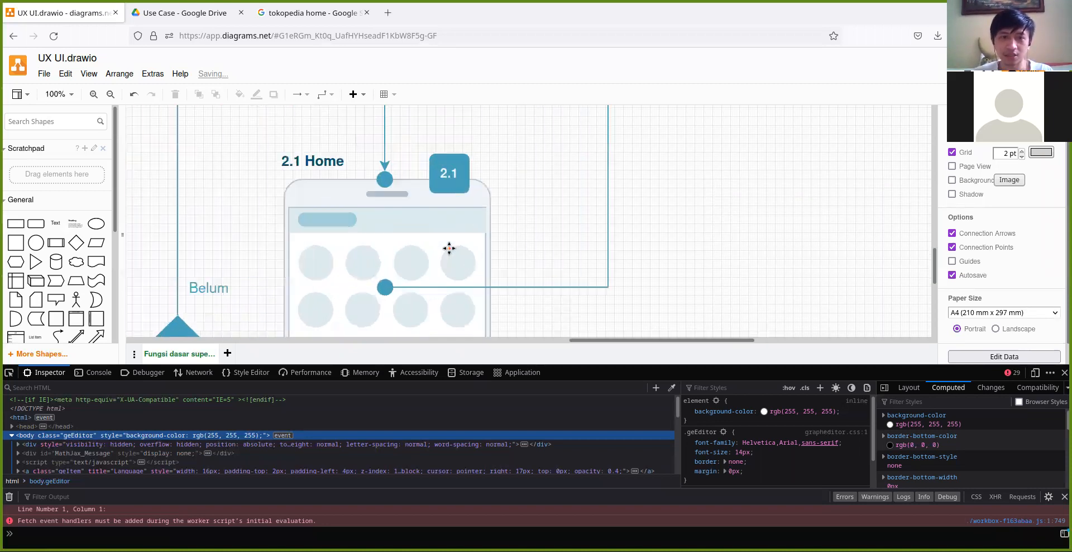
left_click(349, 224)
left_click(349, 223)
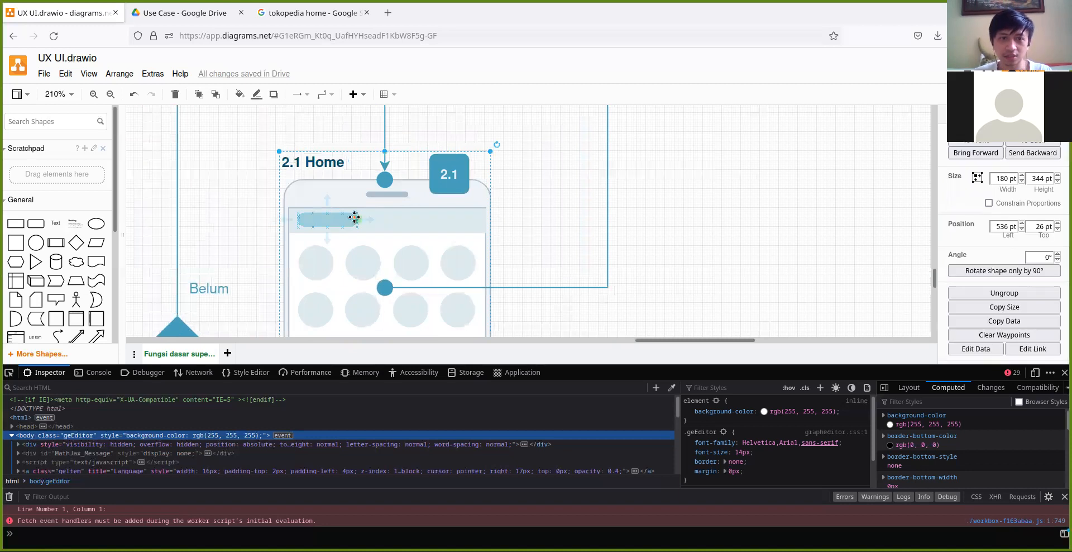
left_click(347, 220)
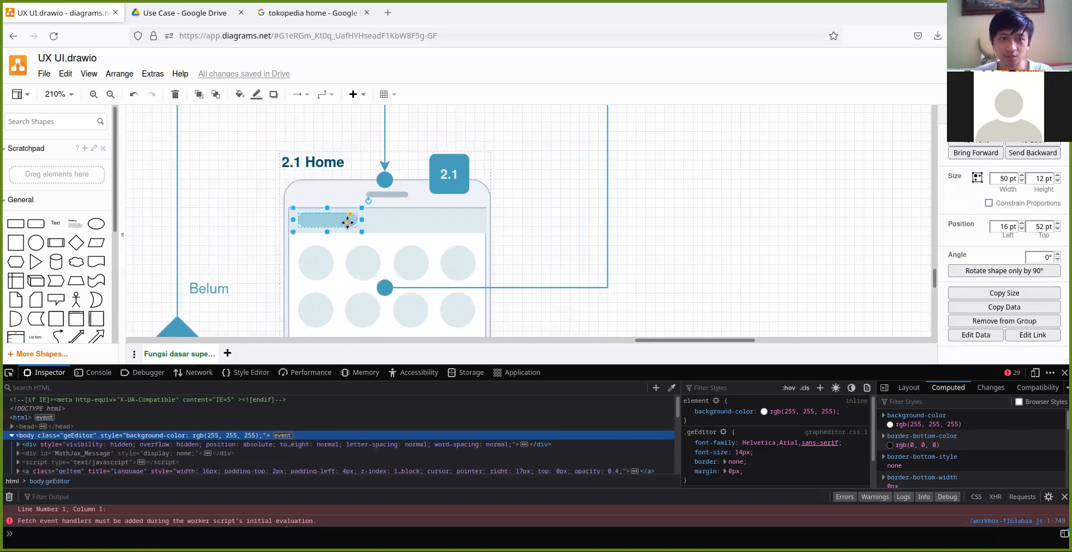
left_click_drag(343, 225, 416, 225)
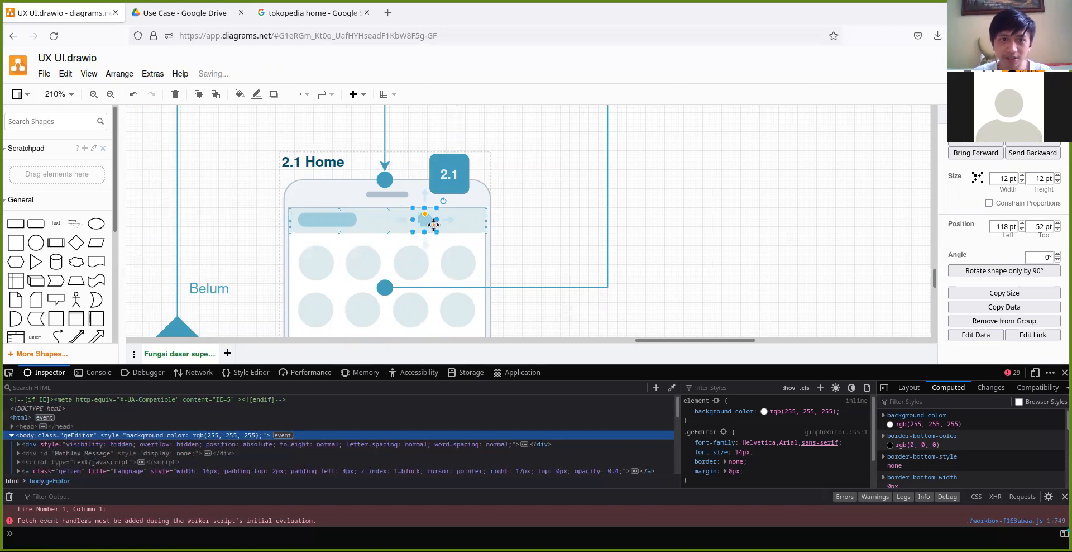
Adjust the small header shape's horizontal position in the 2.1 Home phone to 113 pt left.
key("Right")
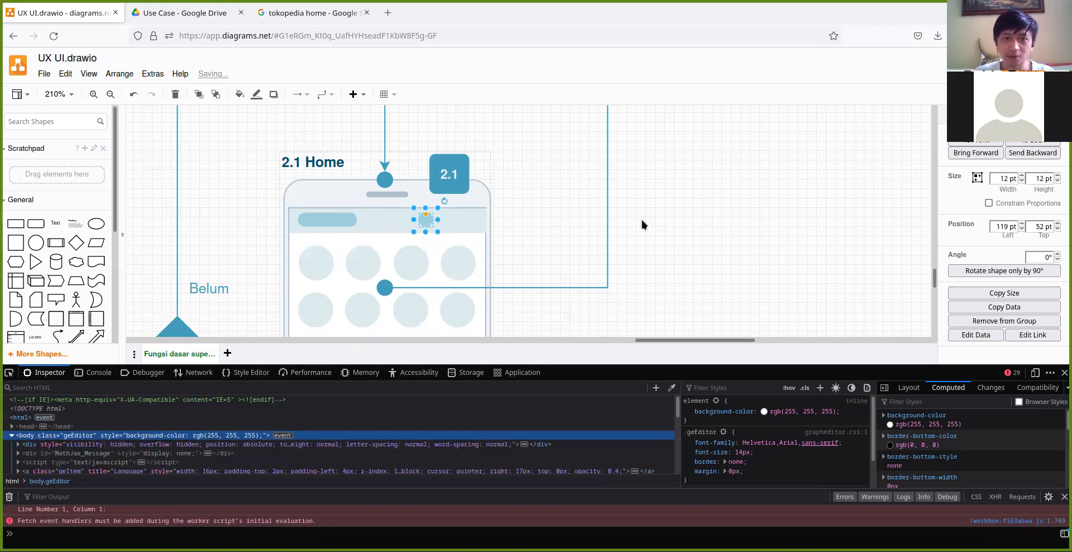
key("Right")
key("Right")
key("Right")
key("Right")
key("Right")
key("Right")
key("Right")
key("Right")
key("Right")
key("Right")
key("Right")
key("Right")
key("Right")
key("Right")
key("Right")
key("Right")
key("Left")
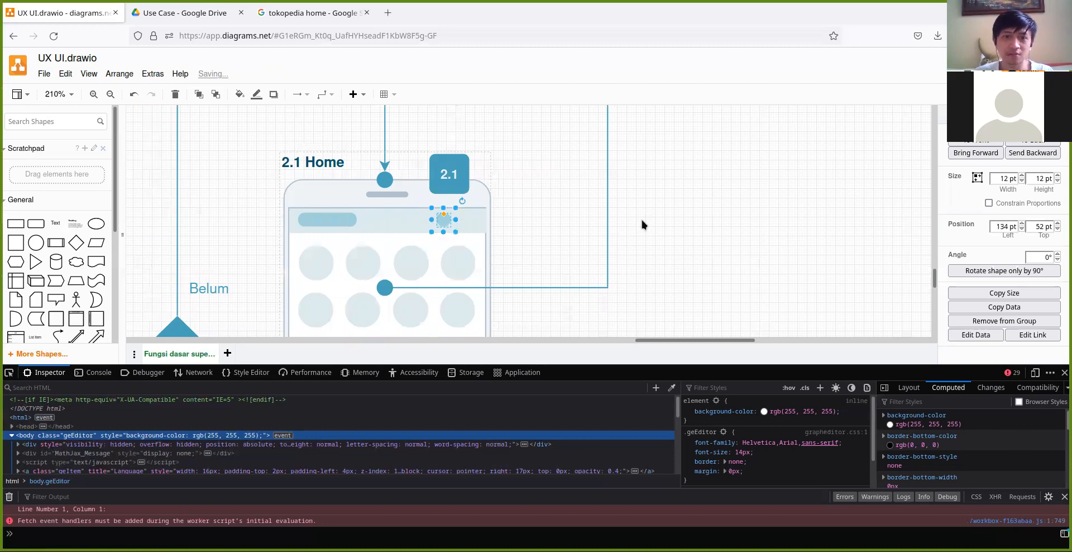
key("Left")
key("Left")
key("Left")
key("Left")
key("Left")
key("Left")
key("Left")
key("Left")
key("Left")
key("Left")
key("Left")
key("Left")
key("Left")
key("Left")
key("Left")
key("Left")
key("Left")
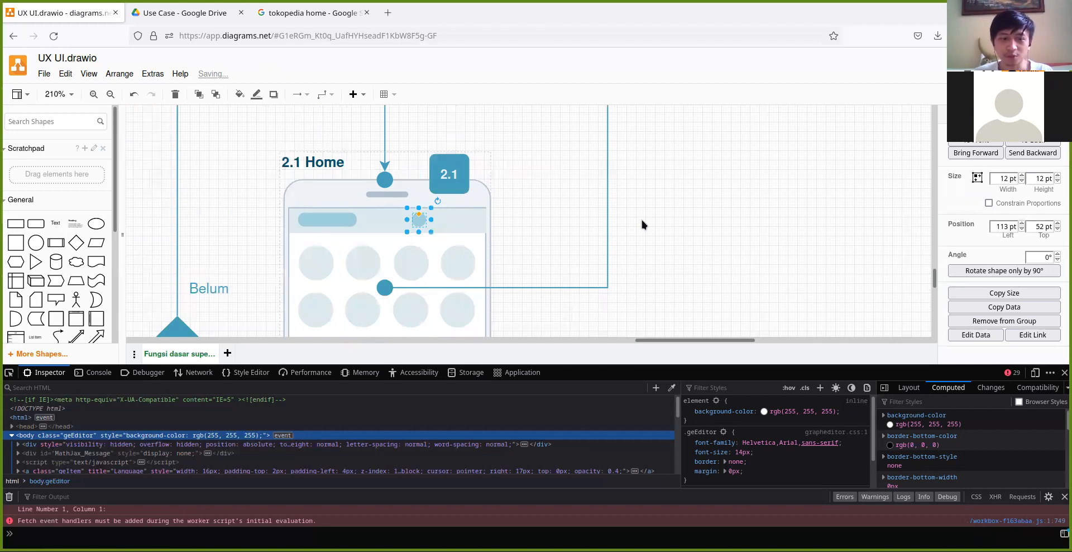
Add a second copy of the small circle to the 2.1 Home header, at 140 pt left and 52 pt top.
key("Down")
key("Down")
key("Up")
key("Up")
key("Right")
key("Right")
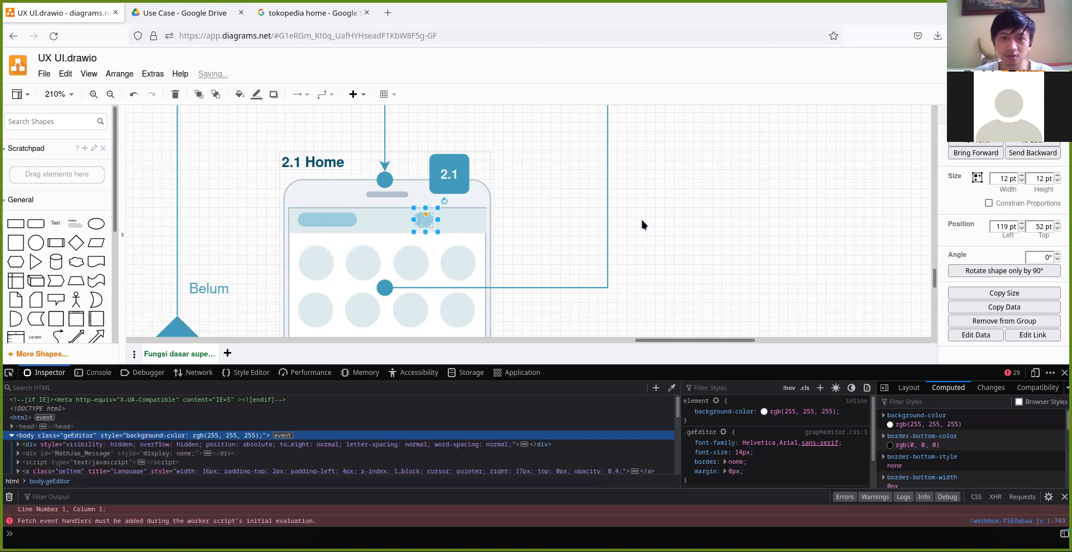
key("Right")
key("Right")
key("Right")
key("Right")
key("Right")
key("Right")
key("Right")
key("Right")
key("Right")
key("Right")
key("Right")
key("Right")
key("Right")
key("Right")
key("Right")
key("Right")
key("Right")
key("Right")
key("Right")
key("Right")
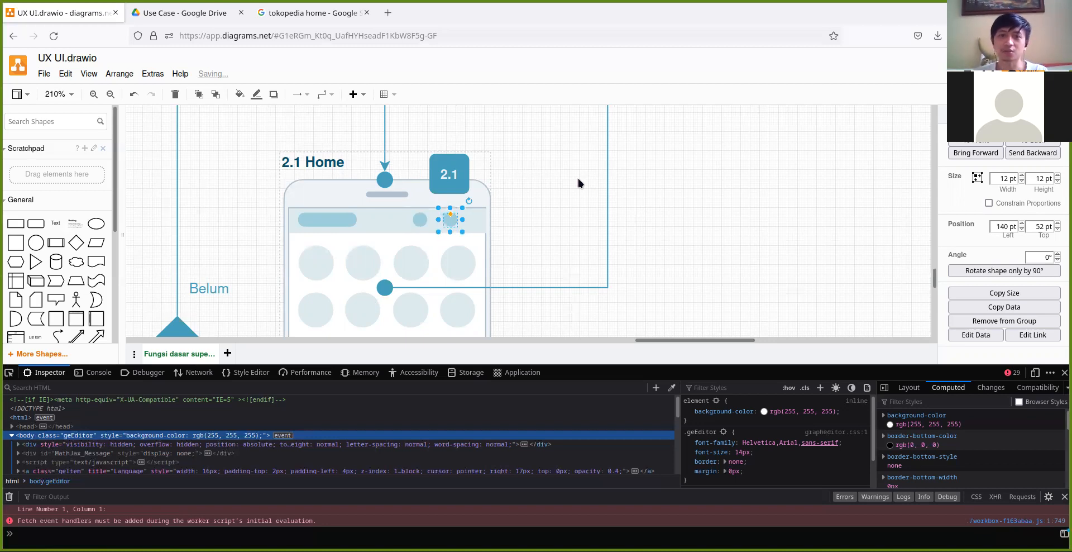
left_click(628, 192)
Review the 2.1 Home header circles and compare the phone with the neighbouring screens and 3.1 Qck Assessment in the flow.
scroll(658, 277, "down", 3)
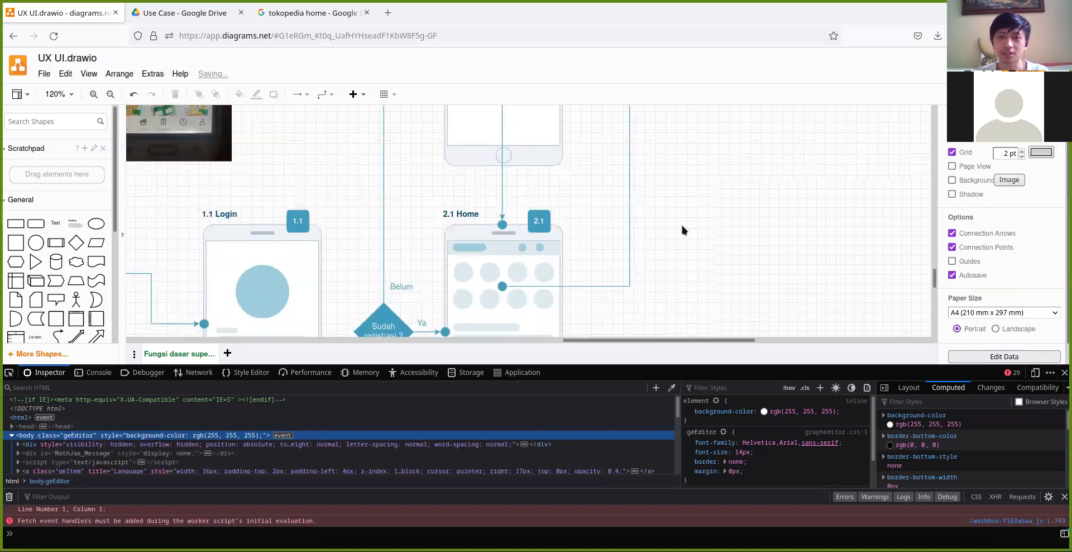
left_click_drag(628, 258, 617, 137)
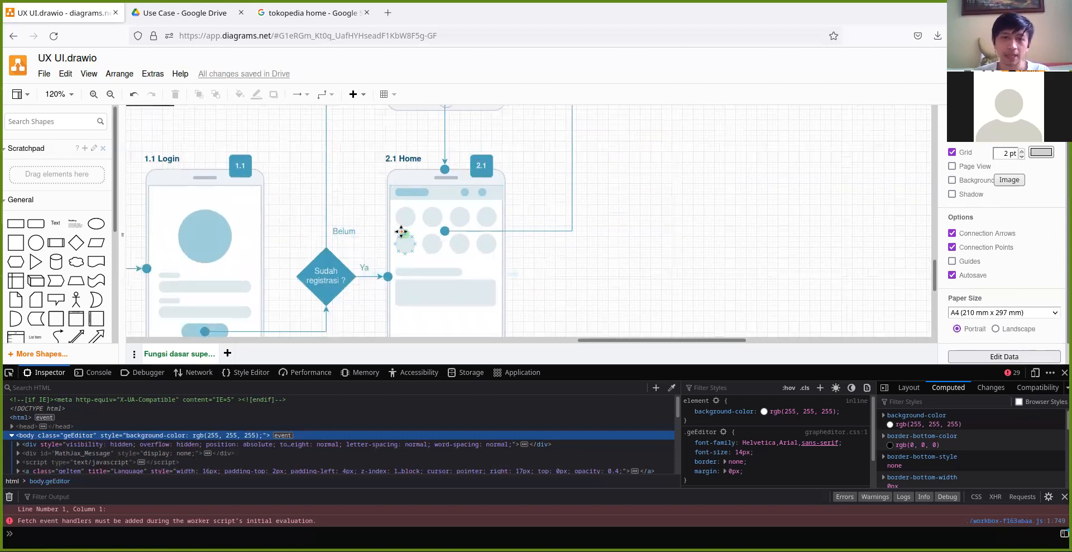
scroll(401, 232, "up", 3)
left_click(426, 190)
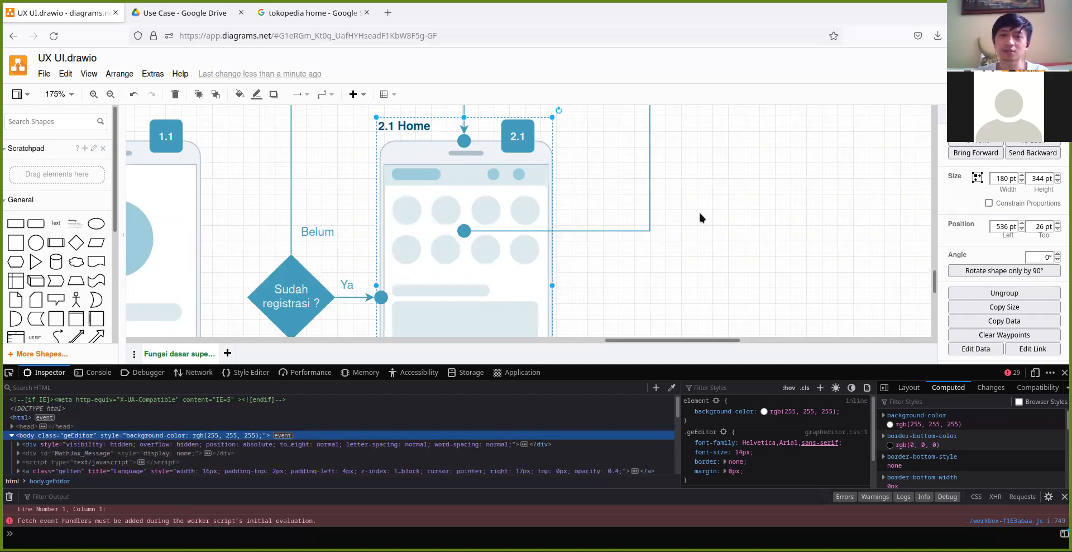
scroll(701, 218, "down", 2)
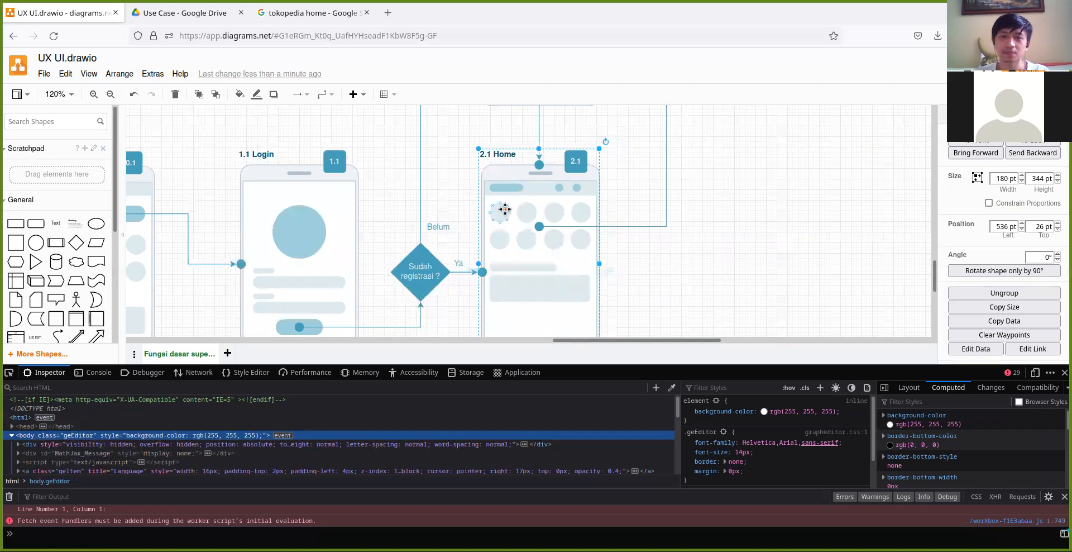
scroll(546, 240, "down", 4)
scroll(557, 197, "up", 3)
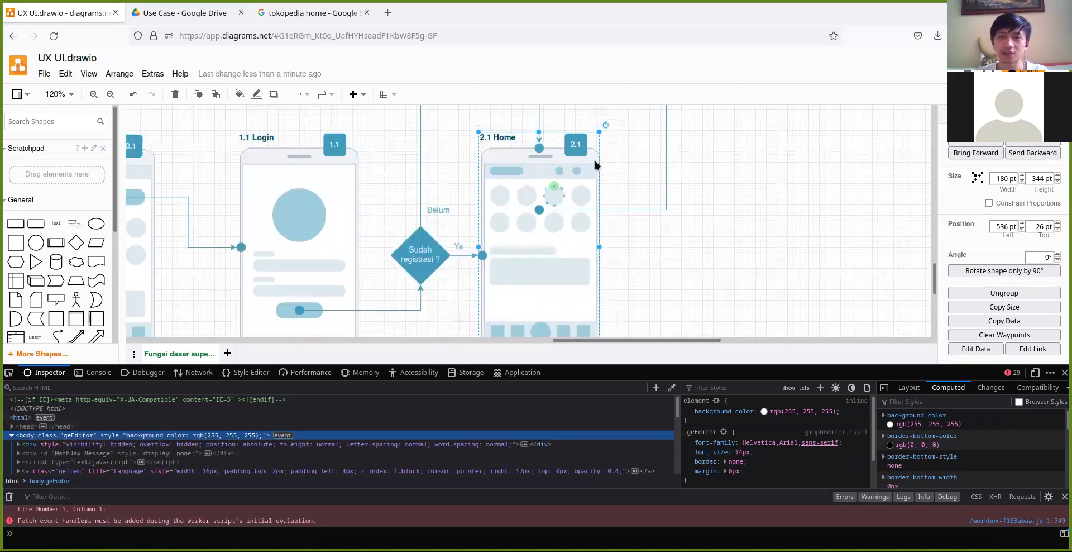
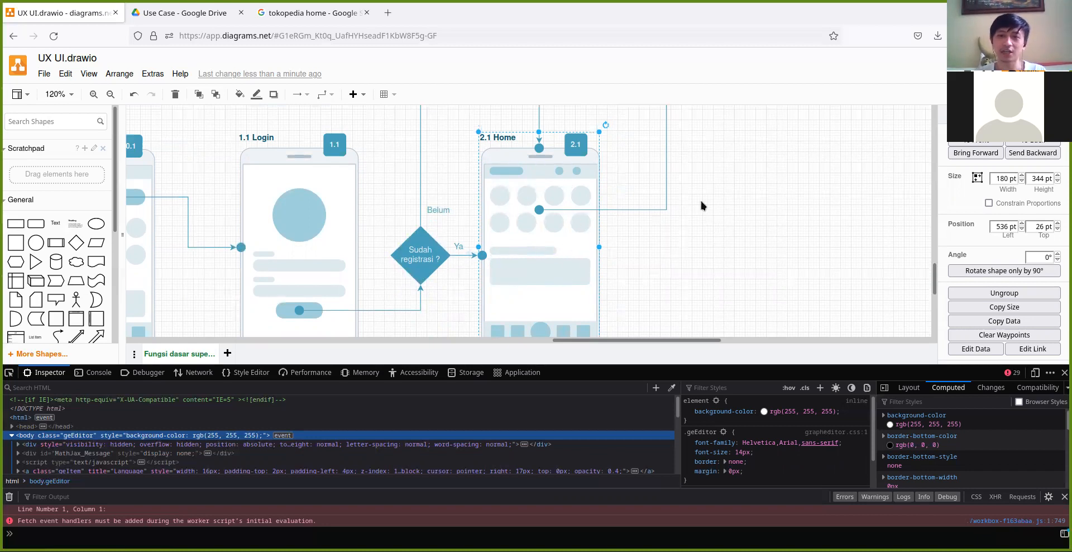
scroll(713, 202, "down", 3, "ctrl")
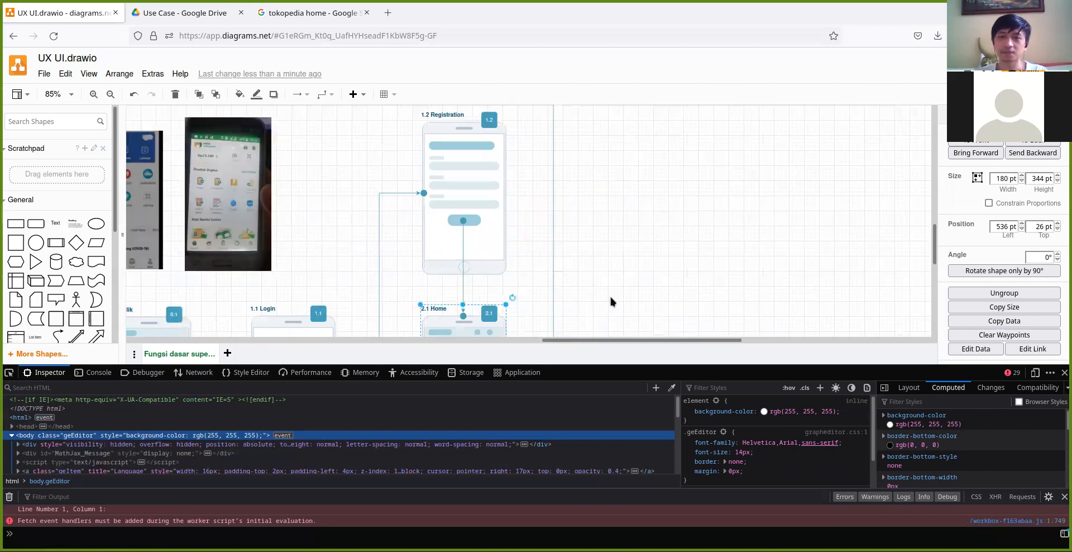
left_click_drag(612, 200, 640, 84)
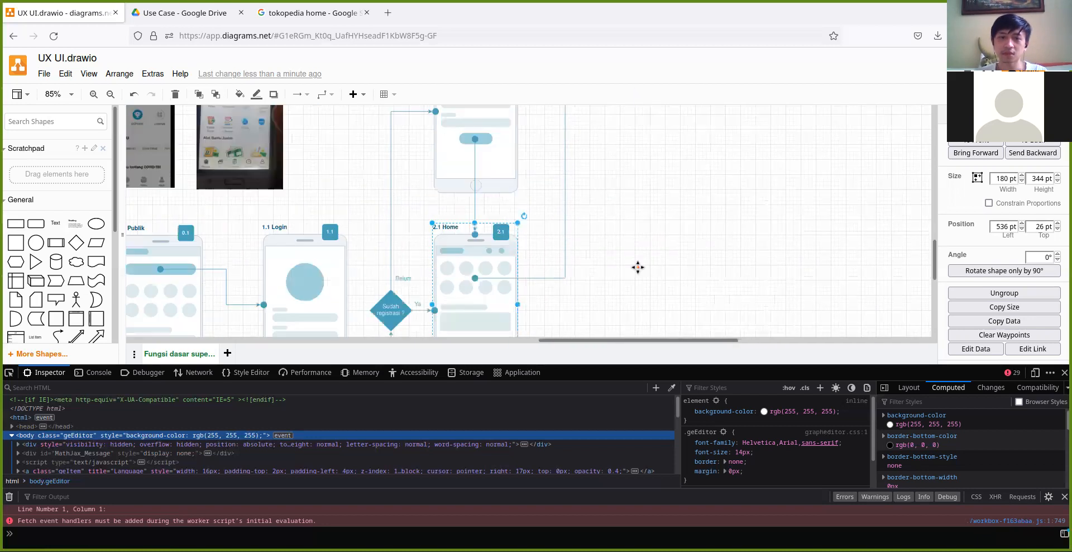
left_click_drag(627, 144, 619, 23)
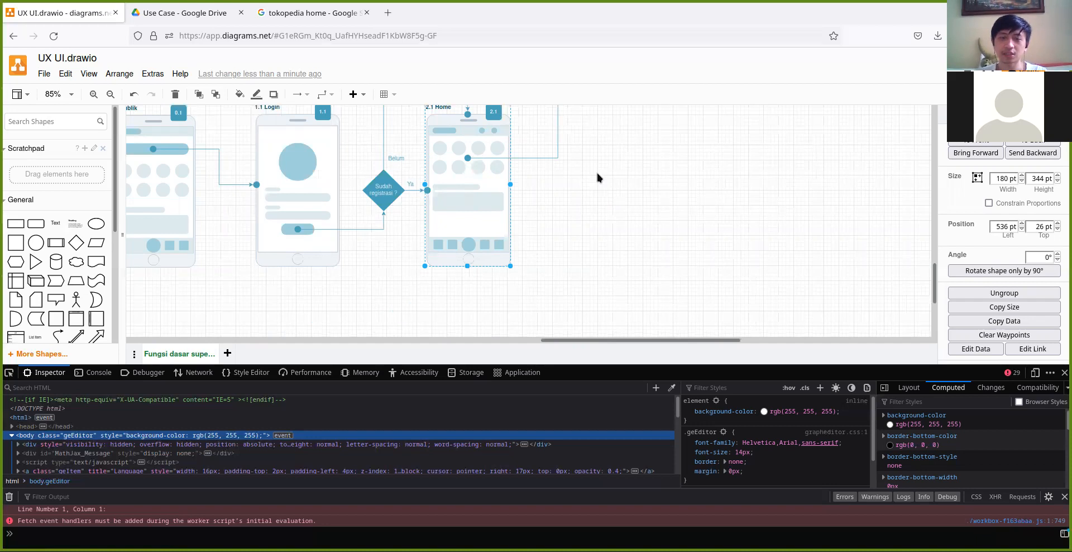
scroll(597, 172, "down", 3)
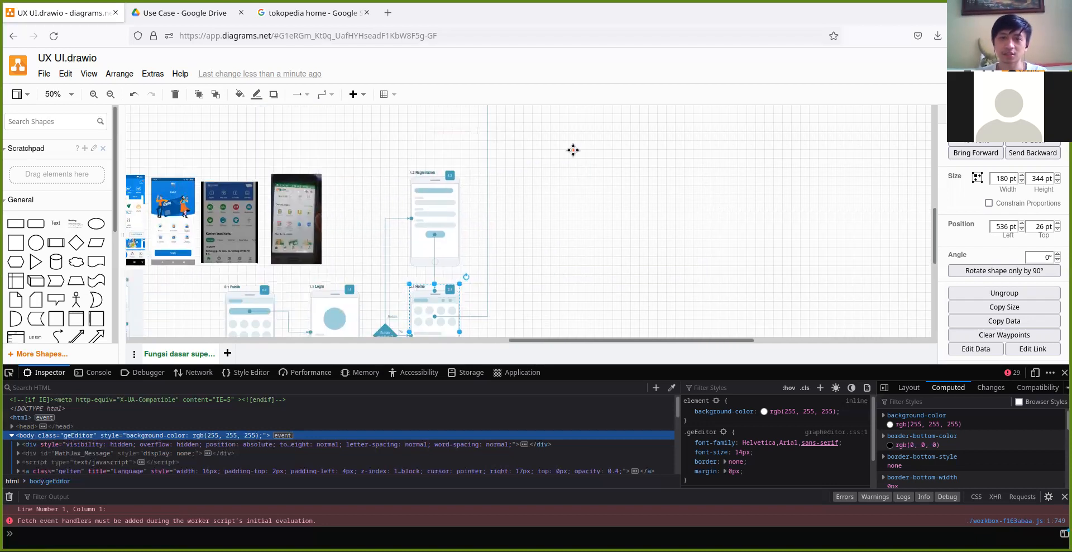
left_click_drag(573, 149, 553, 282)
scroll(514, 150, "up", 4)
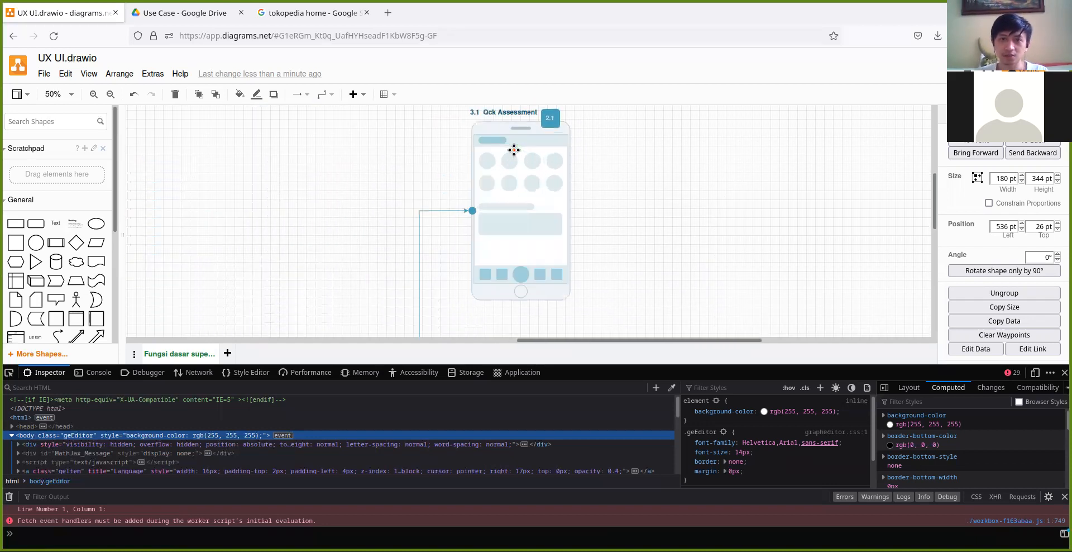
scroll(514, 151, "up", 2)
scroll(514, 153, "down", 6)
left_click_drag(498, 282, 531, 127)
left_click_drag(525, 242, 534, 185)
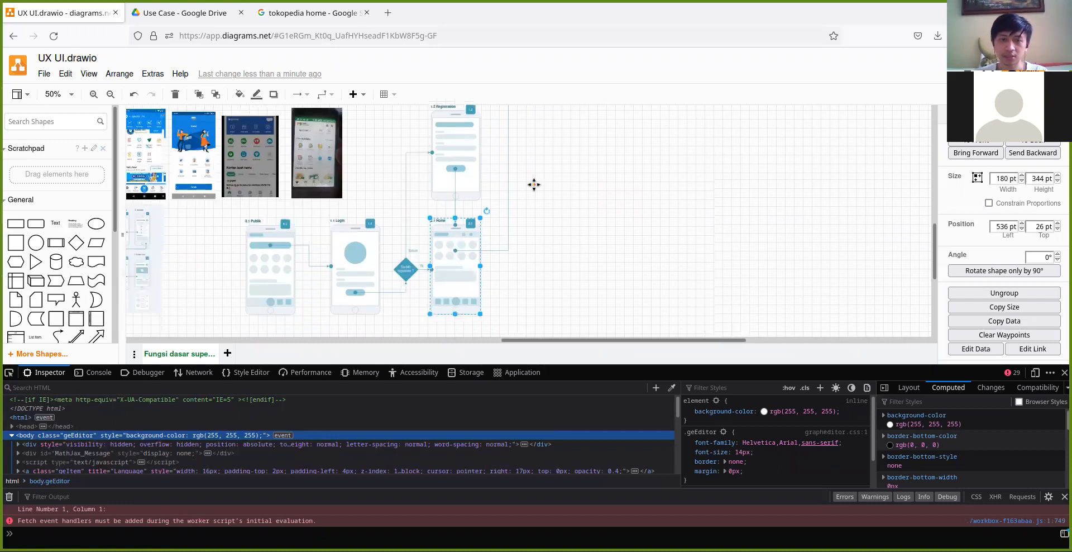
scroll(508, 227, "up", 3)
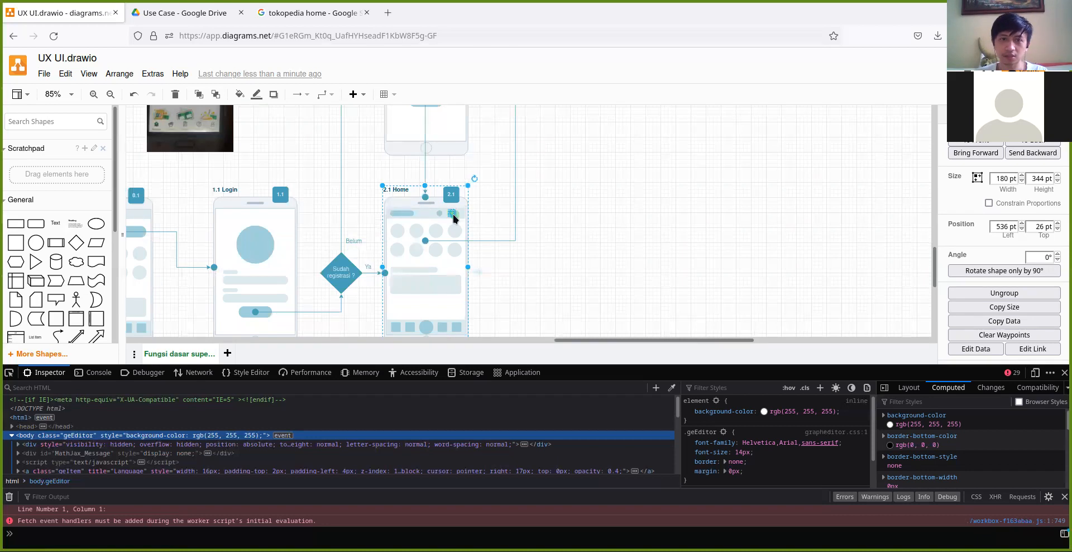
left_click(453, 214)
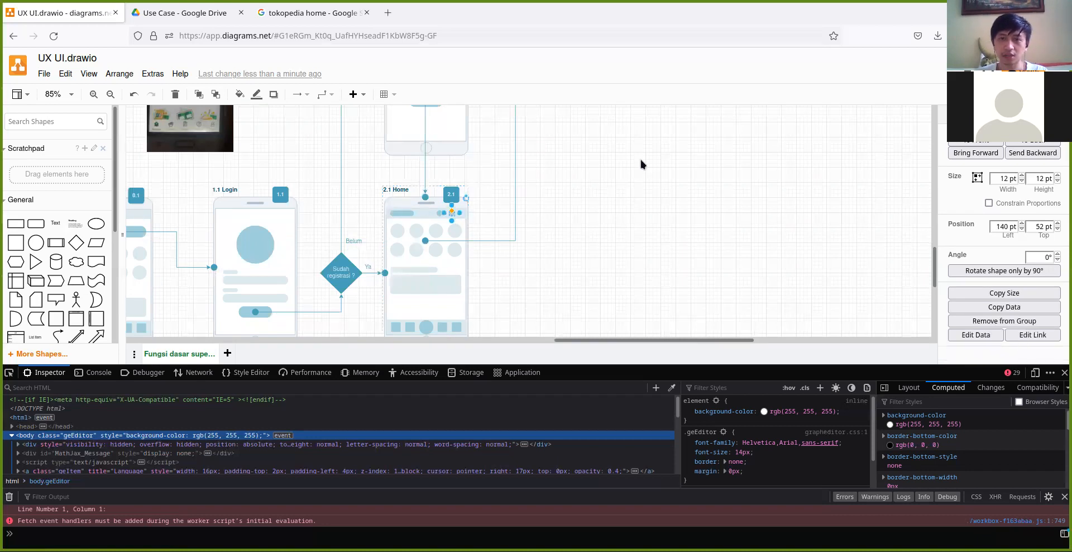
Add a copy of the rounded header bar to the 3.1 Qck Assessment phone, at 72 pt left and 52 pt top.
scroll(641, 159, "up", 3)
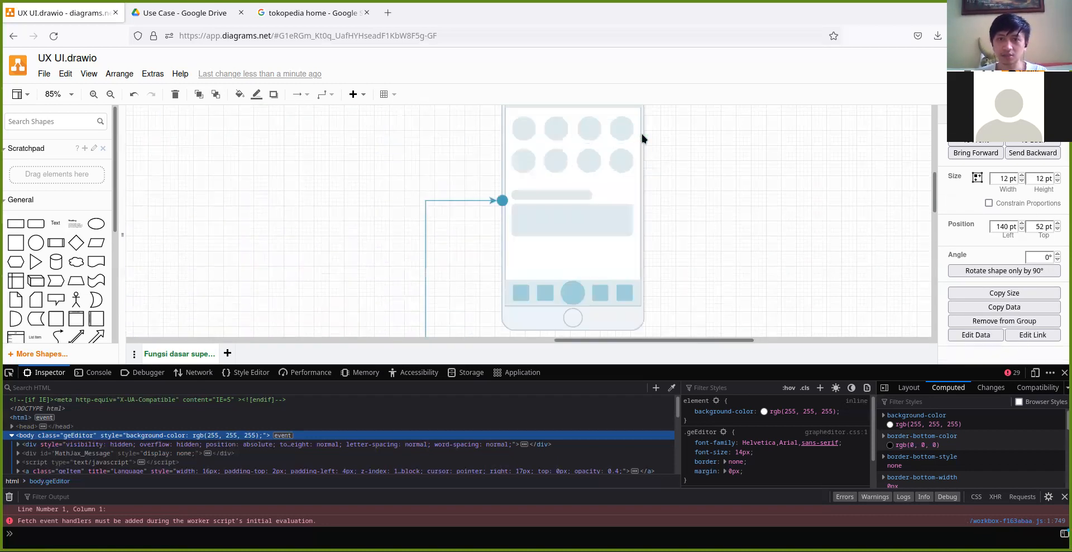
scroll(647, 156, "up", 5)
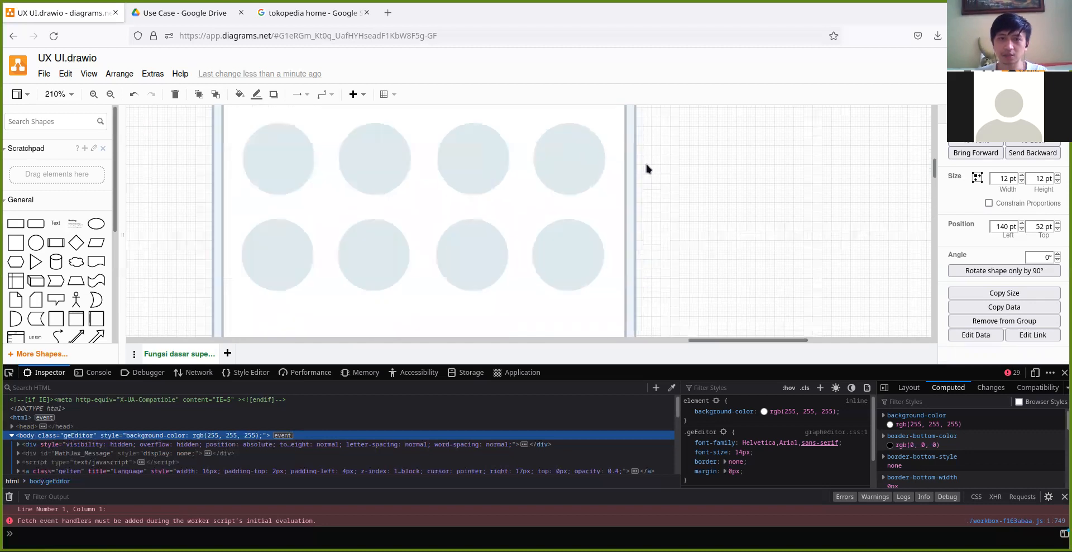
scroll(646, 163, "up", 4)
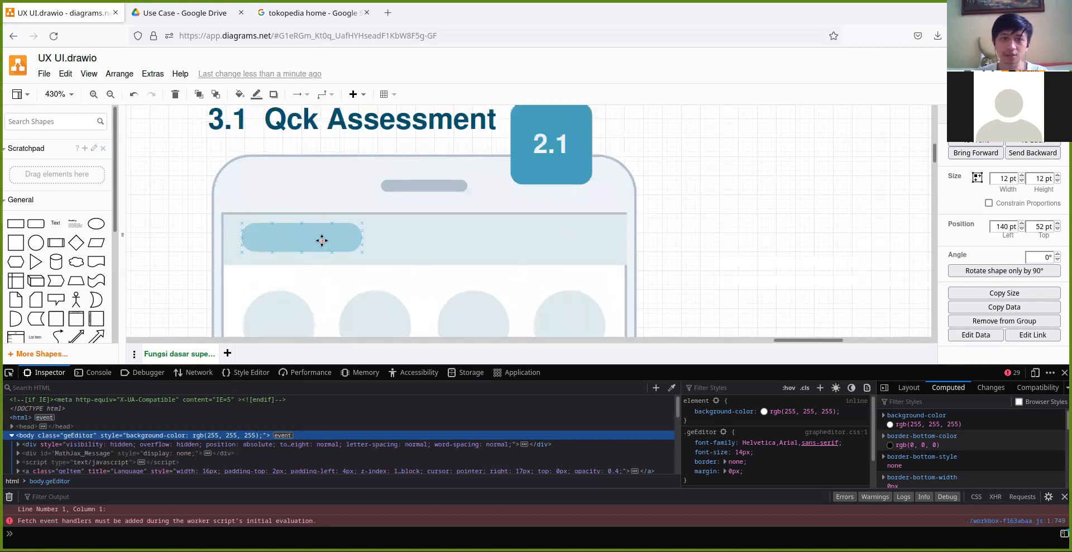
left_click(321, 241)
left_click_drag(305, 240, 427, 237)
Vertically center the original rounded bar within the header band of the 3.1 Qck Assessment phone.
left_click(230, 258)
left_click(275, 244, "shift")
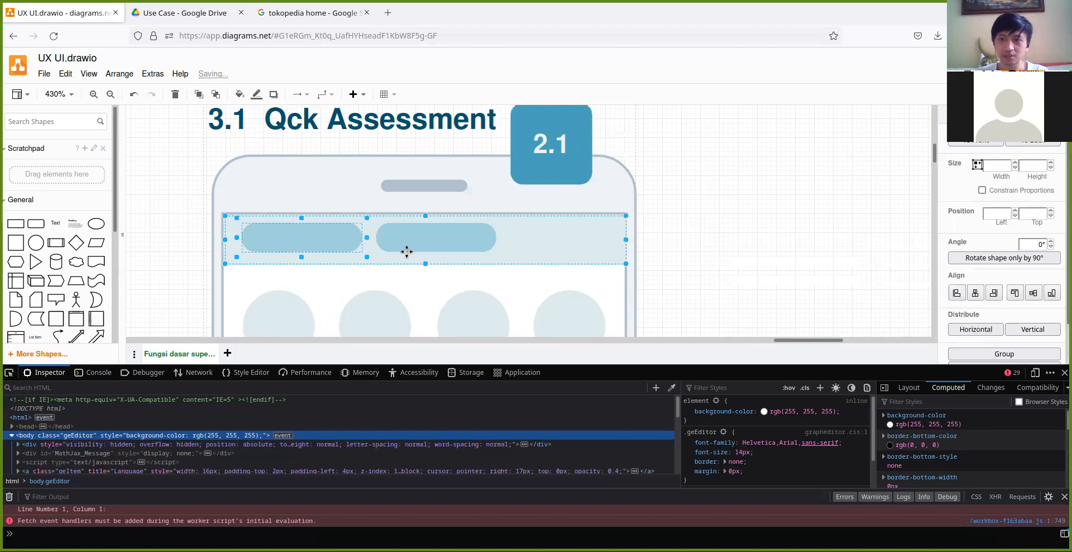
scroll(1004, 281, "down", 1)
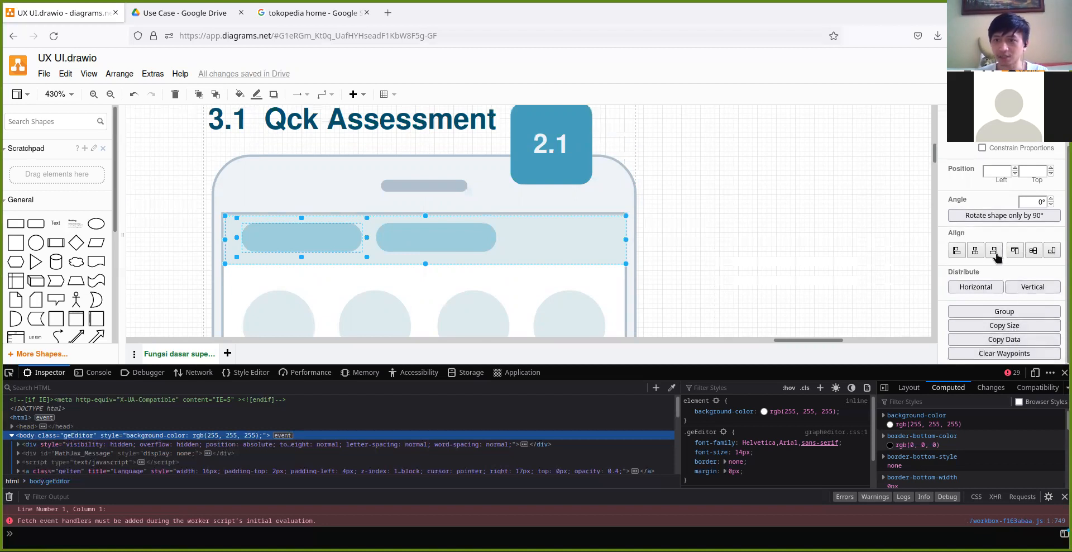
left_click(1031, 253)
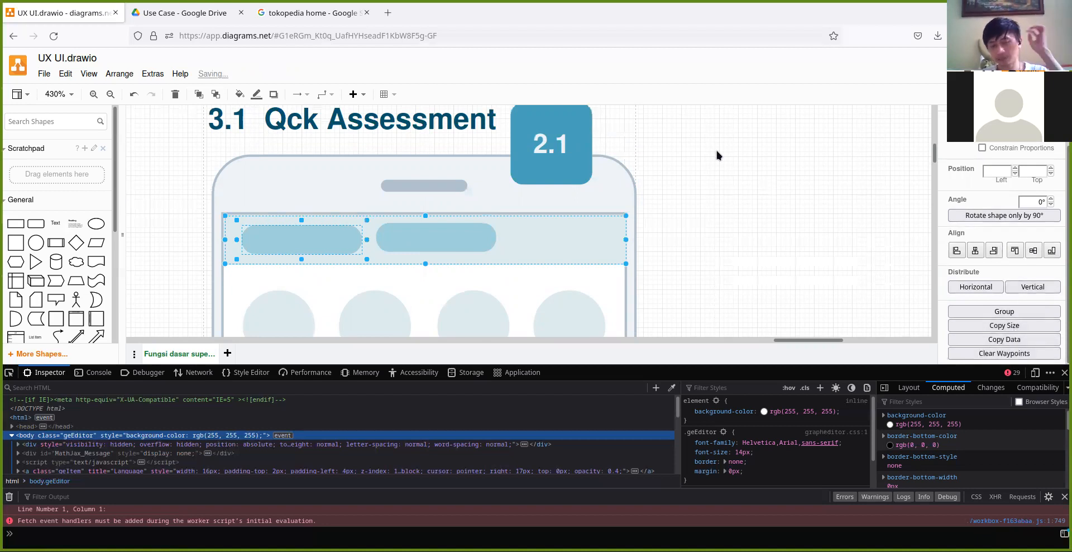
Delete the copied rounded bar from the 3.1 Qck Assessment header.
left_click(456, 235)
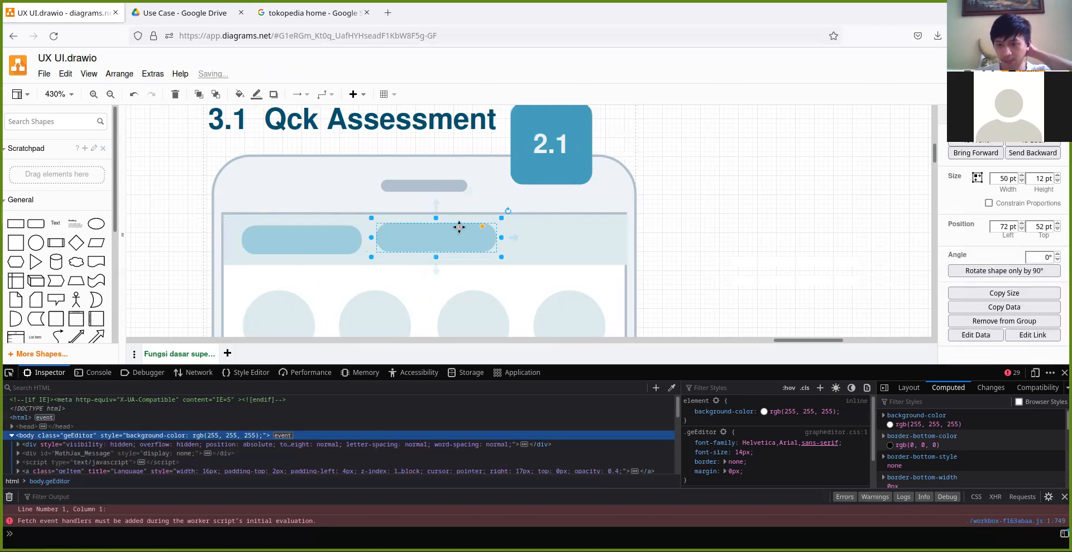
key("Delete")
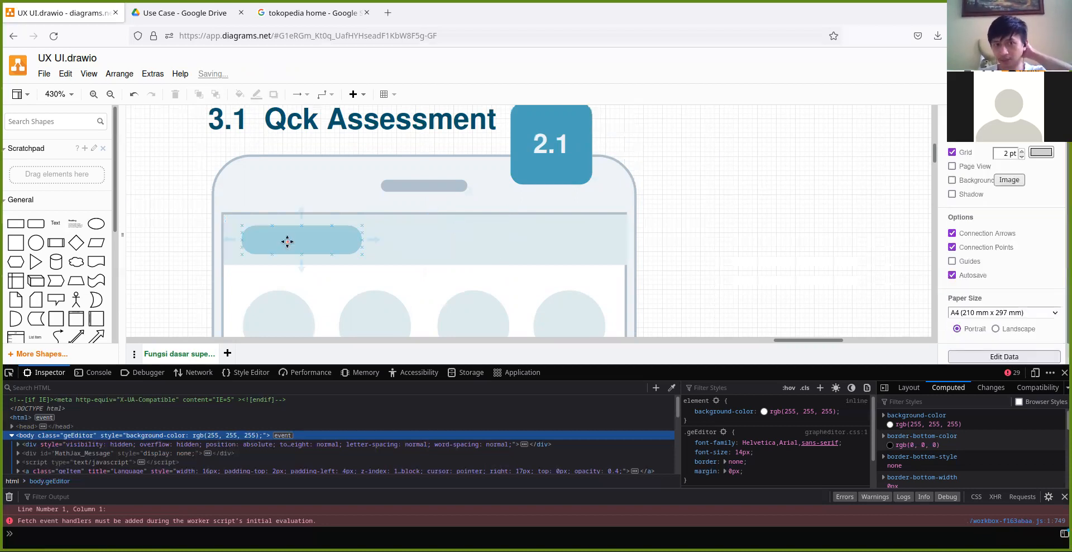
left_click(287, 241)
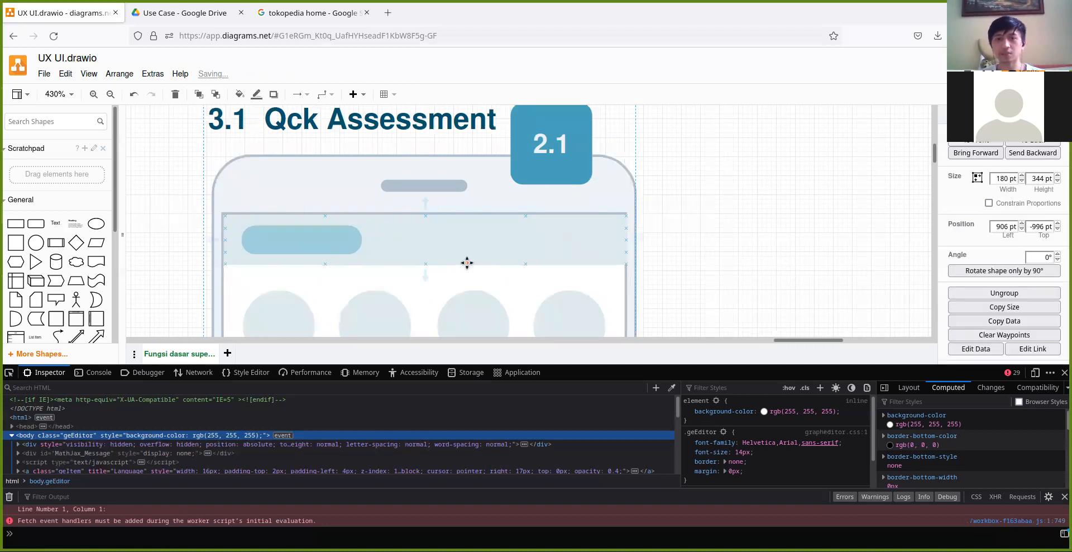
Duplicate the centered rounded bar in the 3.1 Qck Assessment header and place the copy beside the original.
scroll(467, 263, "down", 3)
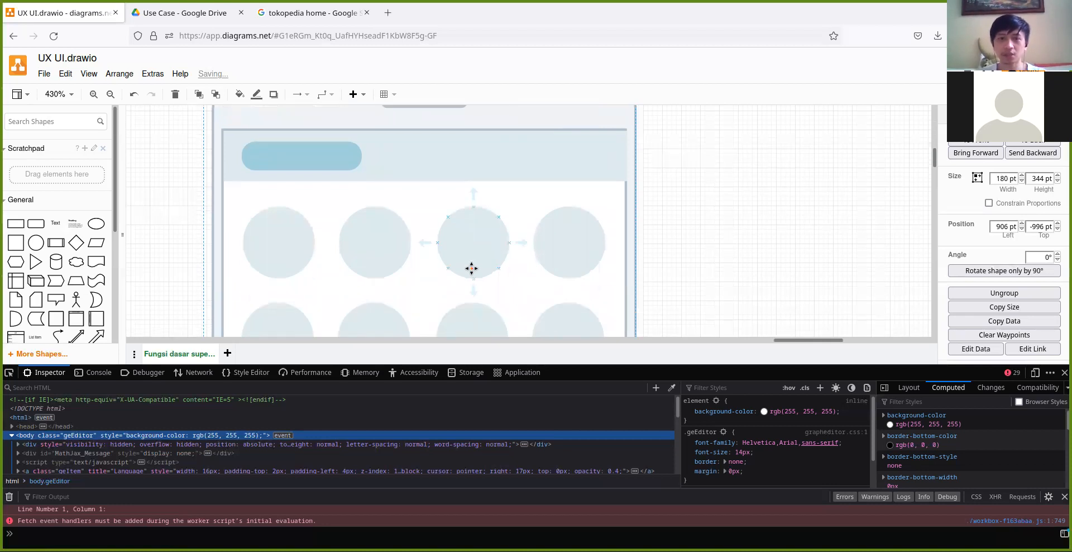
scroll(469, 267, "down", 5)
scroll(471, 272, "down", 3)
scroll(447, 276, "down", 2)
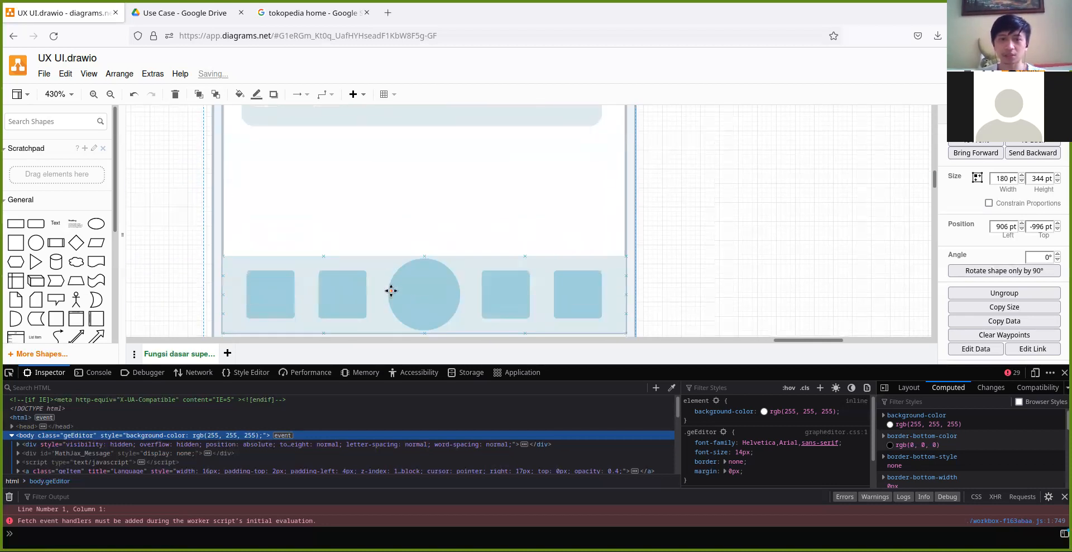
scroll(411, 259, "up", 7)
scroll(424, 254, "up", 4)
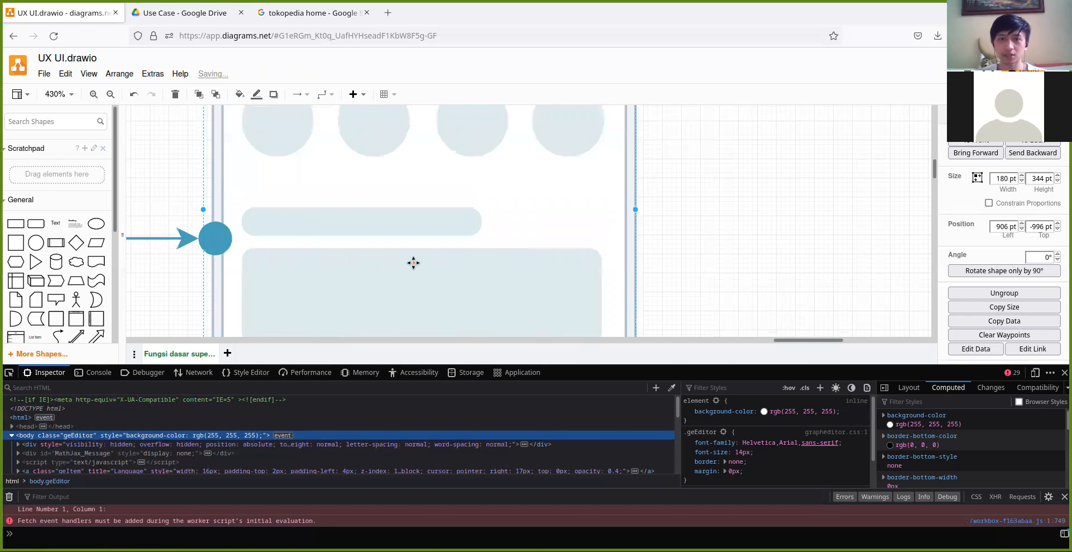
left_click(360, 187)
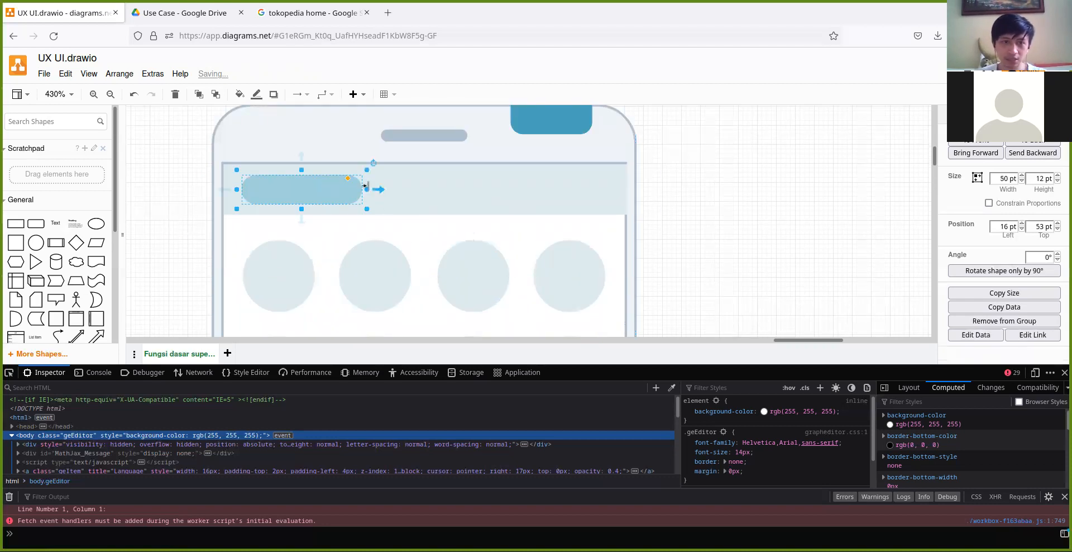
left_click_drag(366, 186, 366, 186)
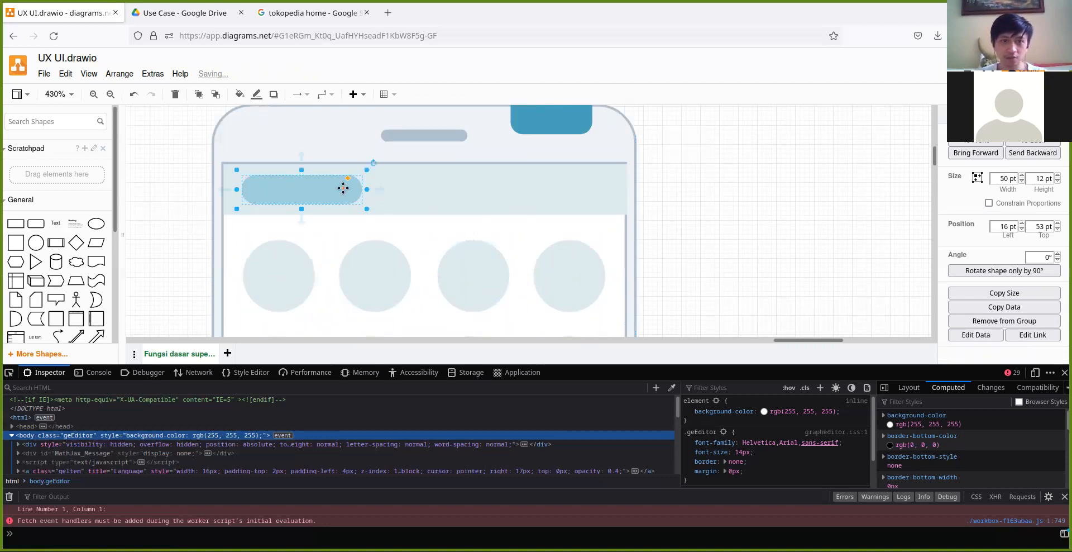
left_click(343, 189)
left_click(310, 194)
key("ctrl+d")
left_click_drag(292, 192, 439, 184)
Align the two rounded bars in the 3.1 Qck Assessment header along their vertical middles, at 53 pt top.
left_click(304, 186)
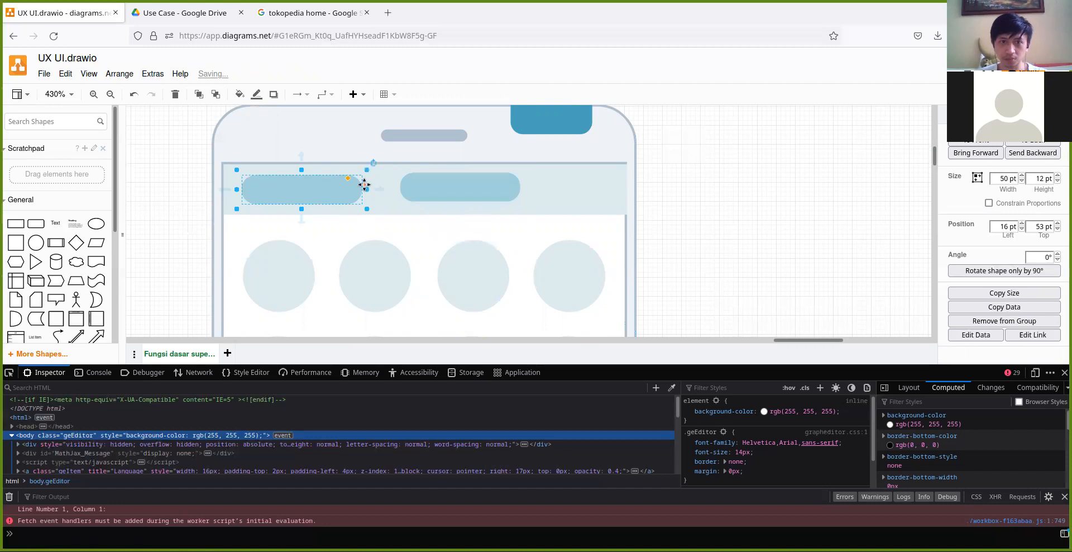
left_click(426, 184, "shift")
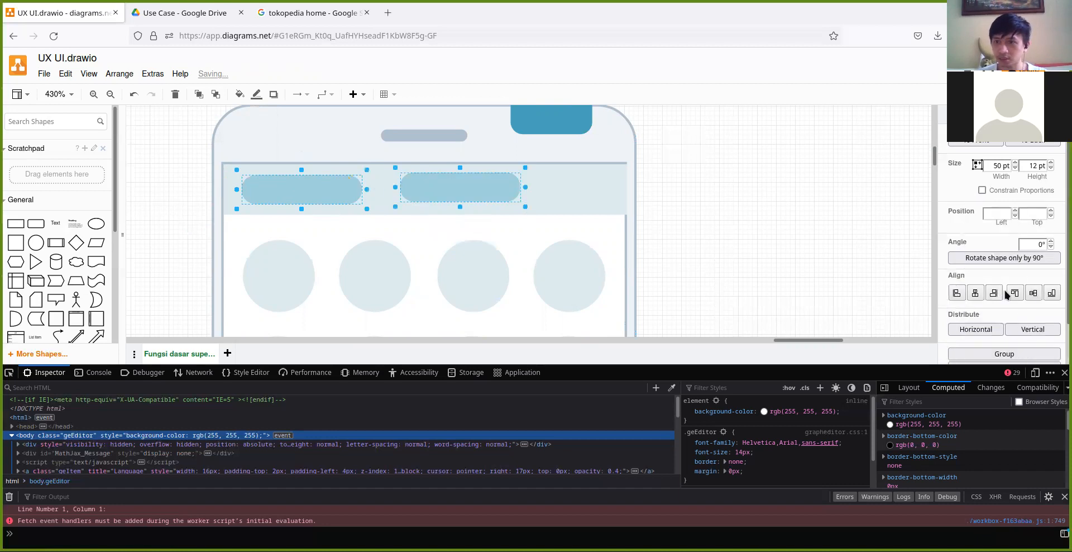
left_click(1033, 300)
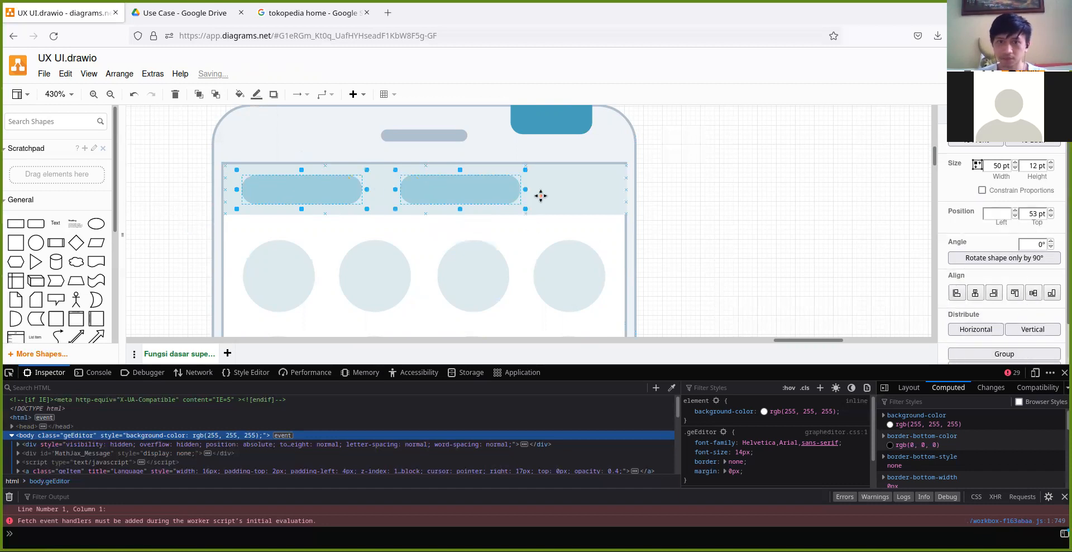
left_click(541, 194)
Narrow the copied header bar in 3.1 Qck Assessment to a small circle and align its vertical middle with the original bar.
left_click(491, 191)
mouse_move(520, 192)
left_mouse_down()
mouse_move(418, 192)
mouse_move(529, 193)
mouse_move(514, 192)
left_mouse_up()
left_click(336, 191, "shift")
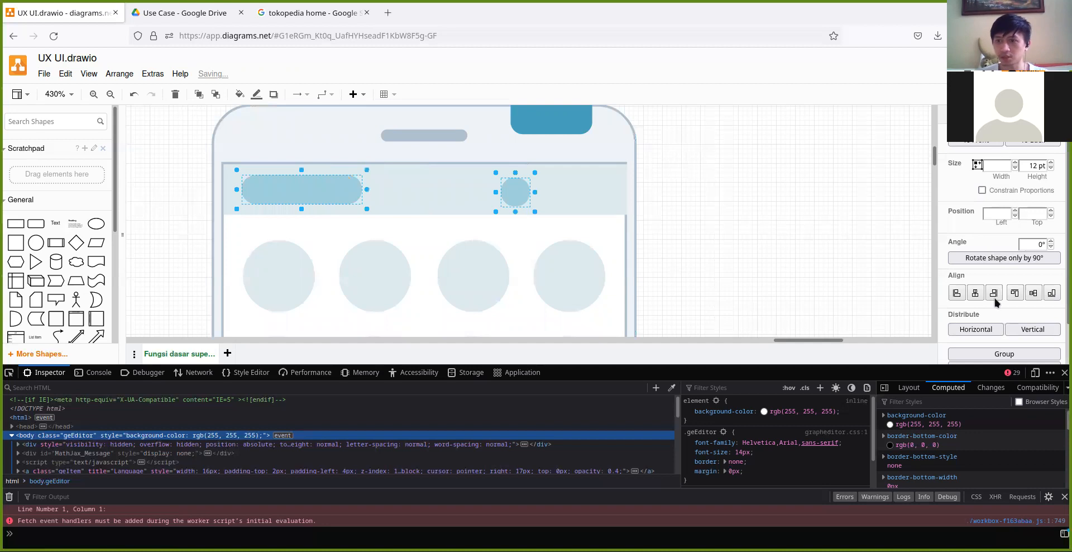
left_click(1032, 299)
left_click(665, 163)
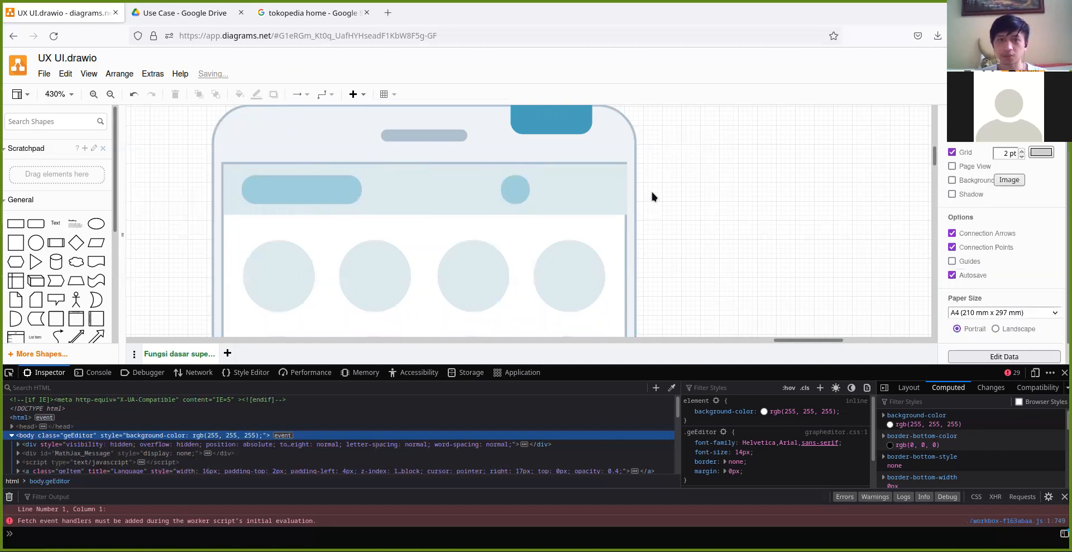
Delete both rows of circles from the 3.1 Qck Assessment phone screen.
scroll(652, 192, "down", 2)
scroll(563, 222, "down", 3)
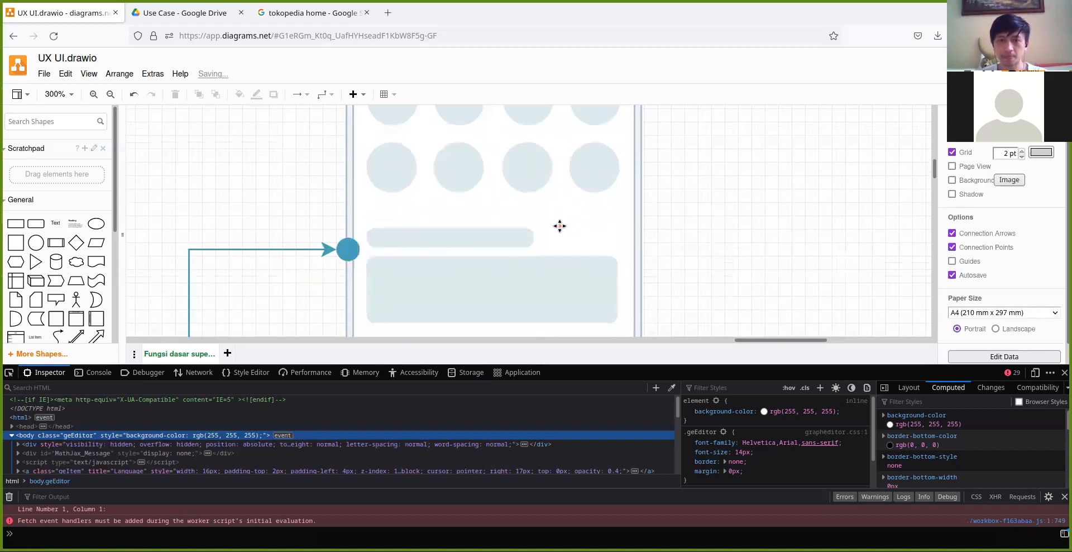
scroll(560, 226, "down", 3)
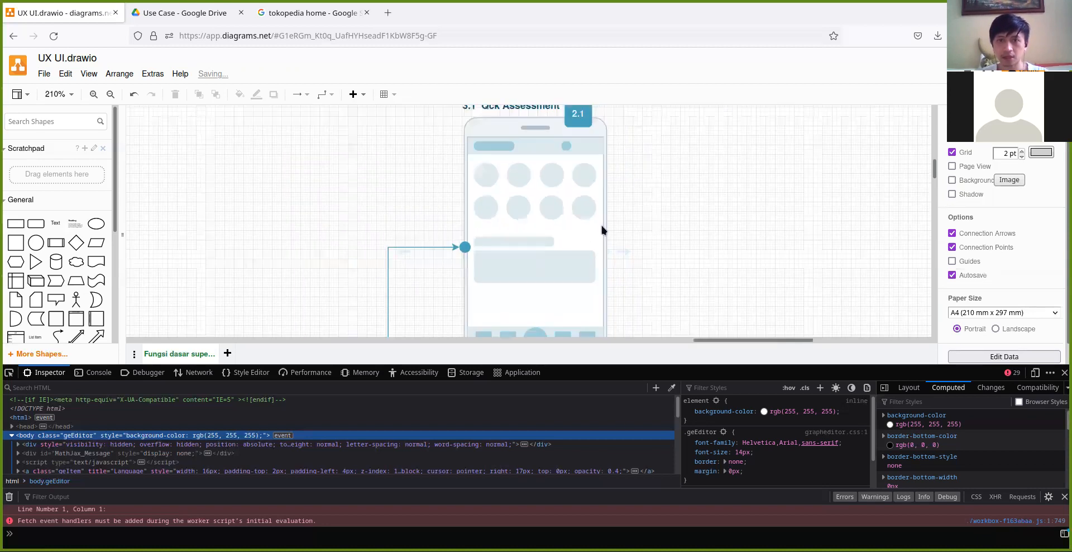
left_click(554, 176)
key("Delete")
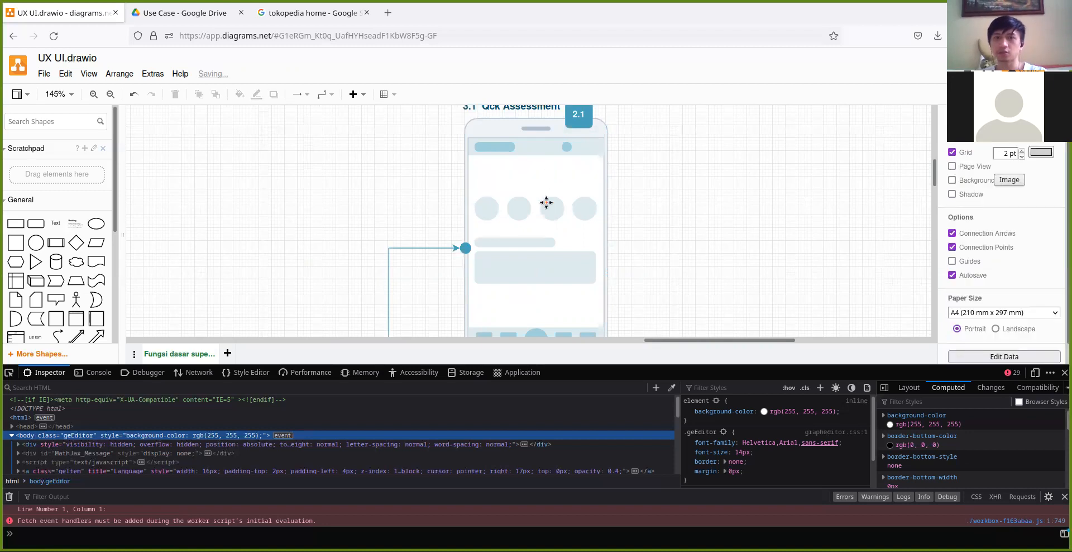
left_click(546, 211)
left_click(584, 207)
key("Delete")
Delete the rounded bar and the large content block below it from the 3.1 Qck Assessment screen.
left_click(546, 241)
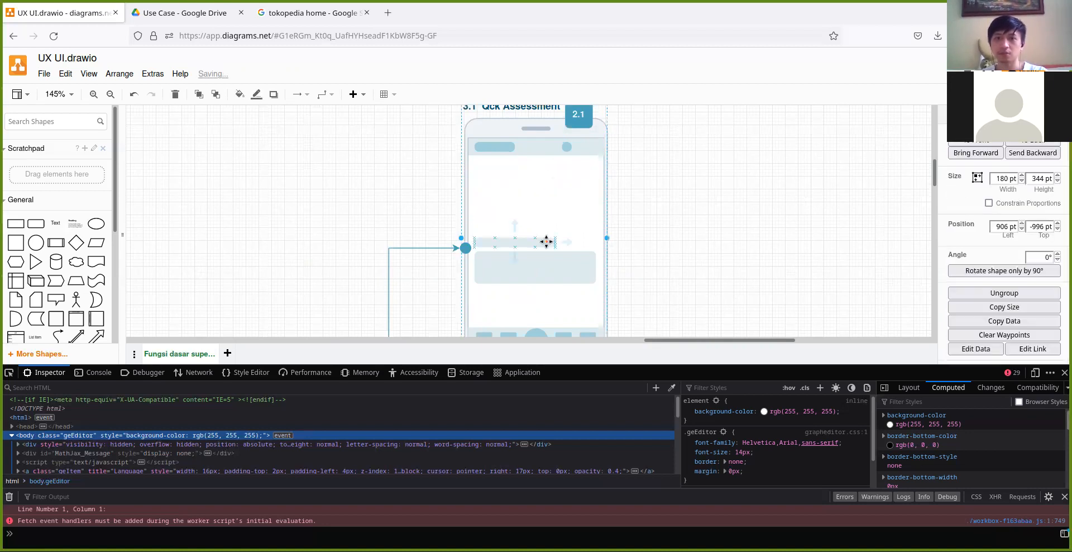
key("Delete")
left_click(540, 262)
key("Delete")
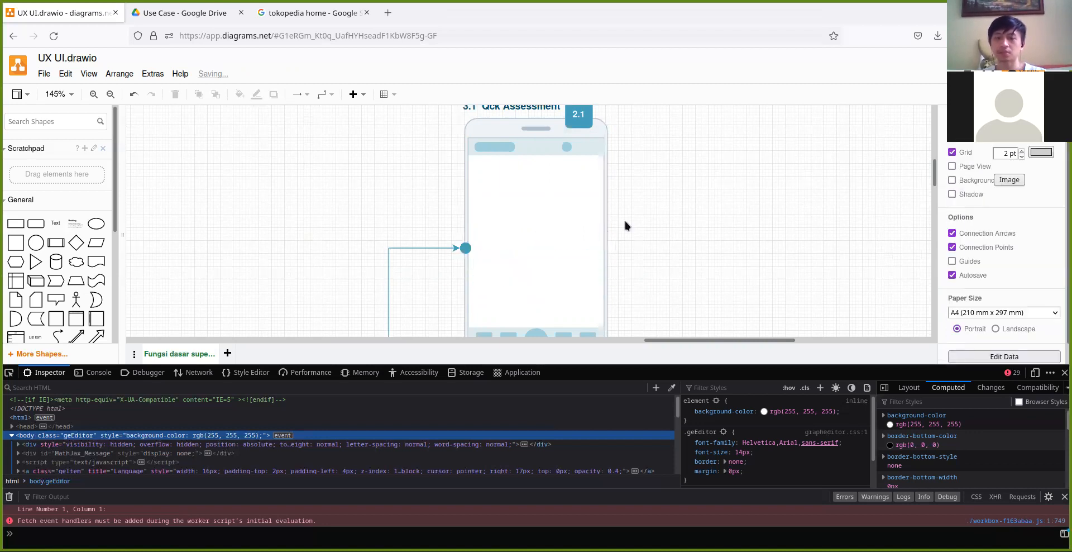
Examine the emptied 3.1 Qck Assessment screen and compare it with the 1.2 Registration and 2.1 Home screens.
scroll(503, 256, "down", 10)
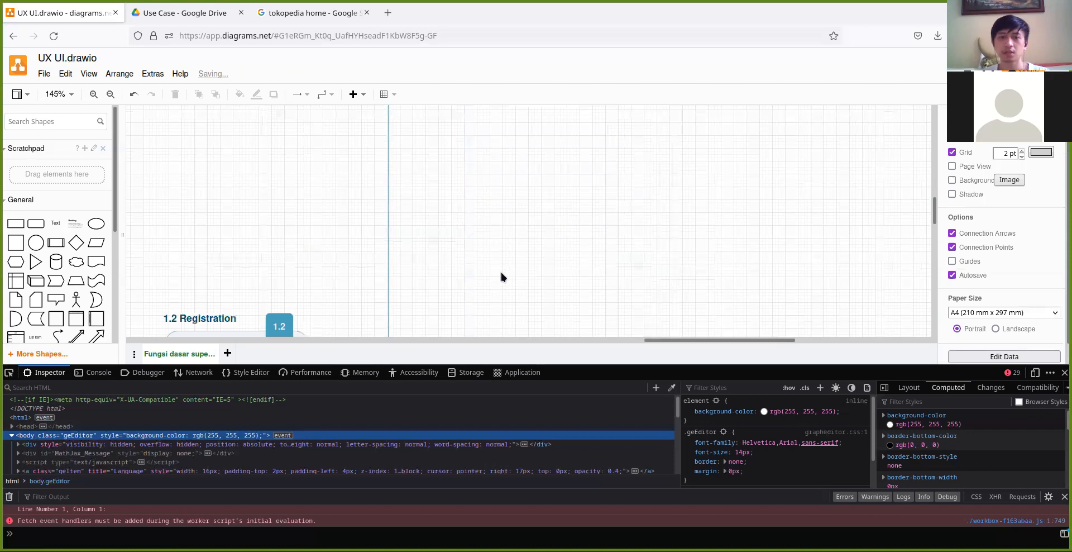
scroll(501, 275, "down", 1)
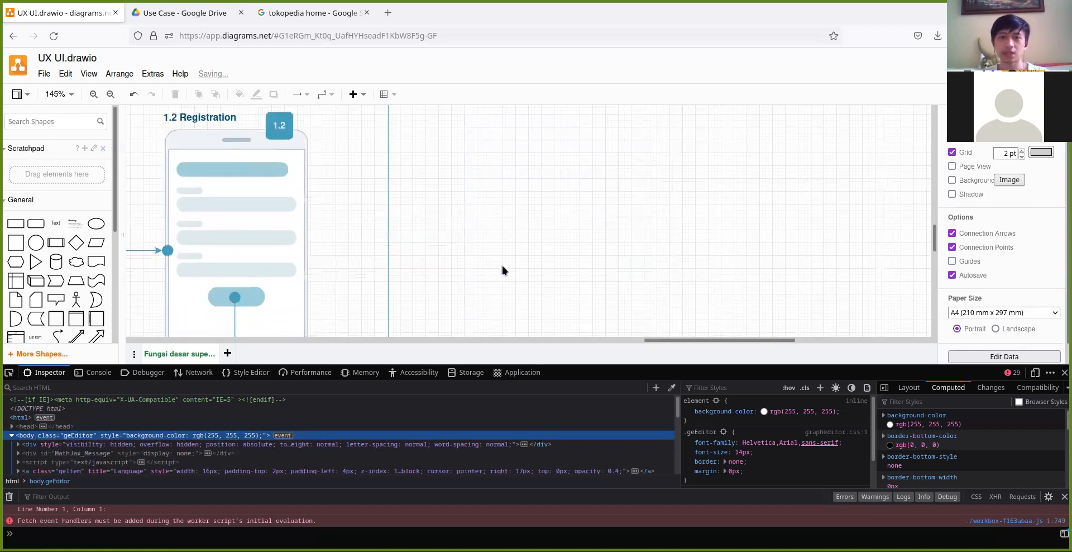
scroll(504, 266, "up", 8)
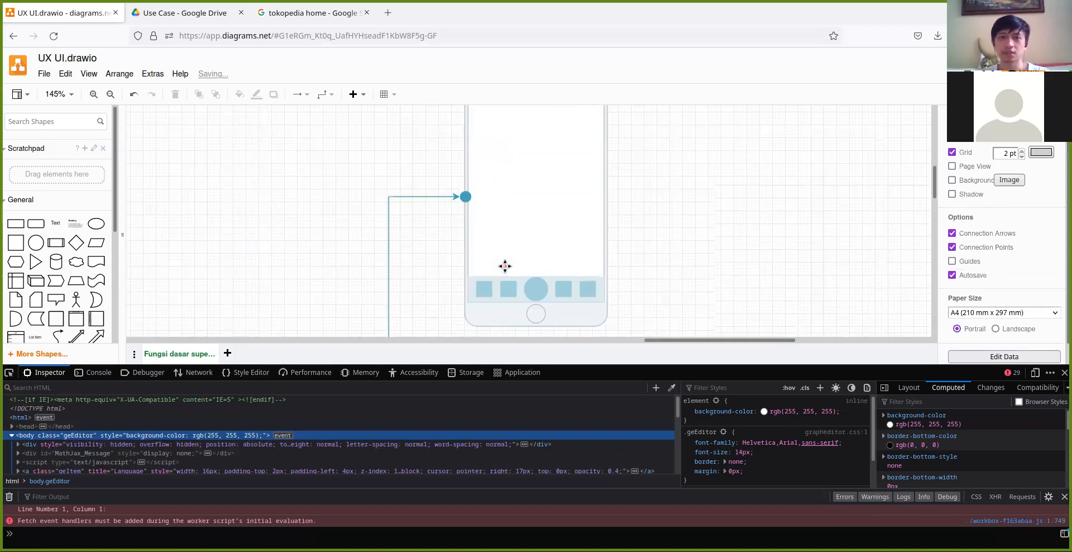
scroll(504, 266, "up", 2)
scroll(507, 269, "down", 6)
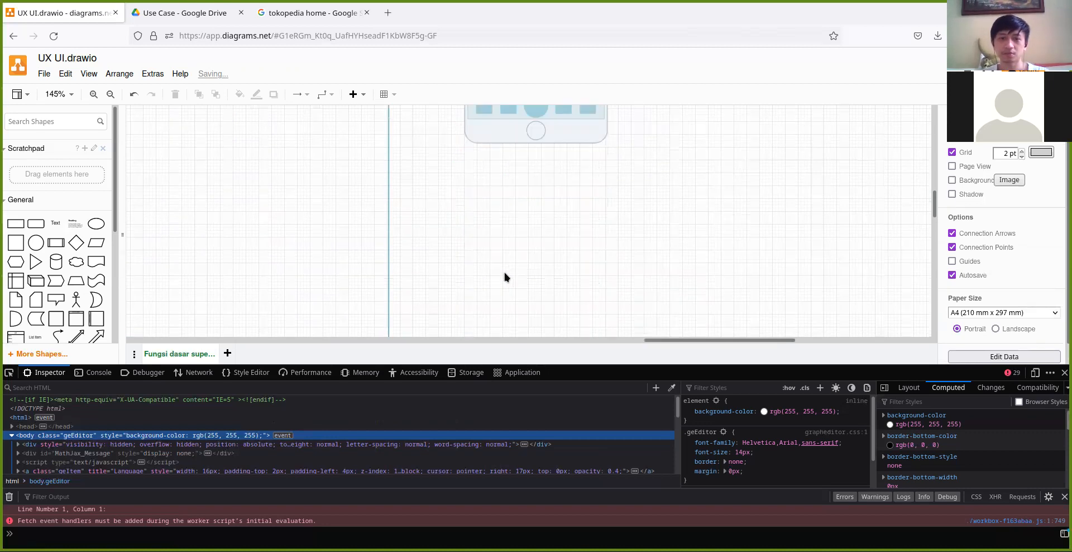
scroll(504, 271, "down", 5)
scroll(337, 232, "down", 4)
scroll(337, 232, "down", 2)
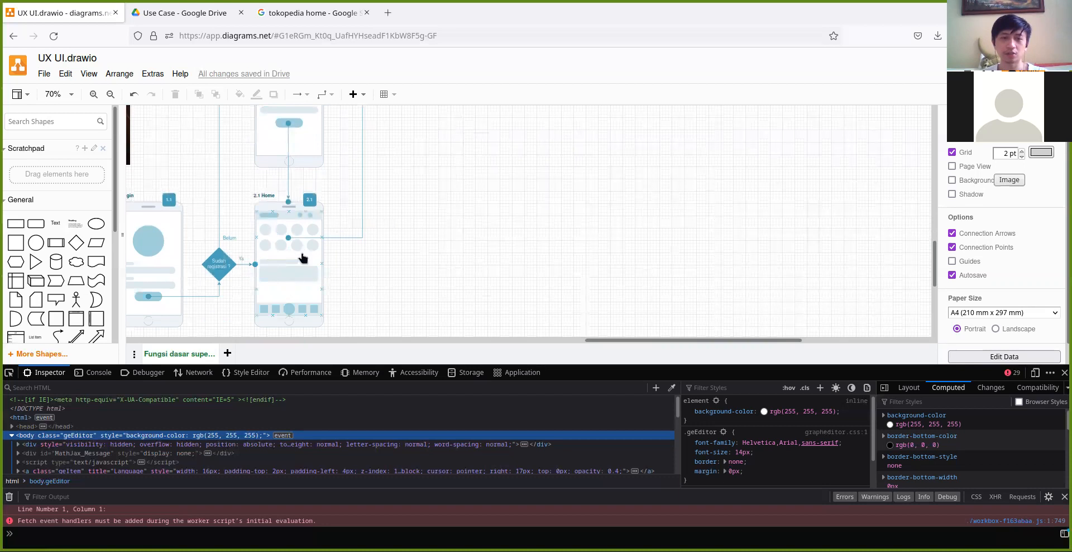
scroll(475, 152, "up", 3)
scroll(473, 162, "up", 4)
scroll(444, 215, "up", 5)
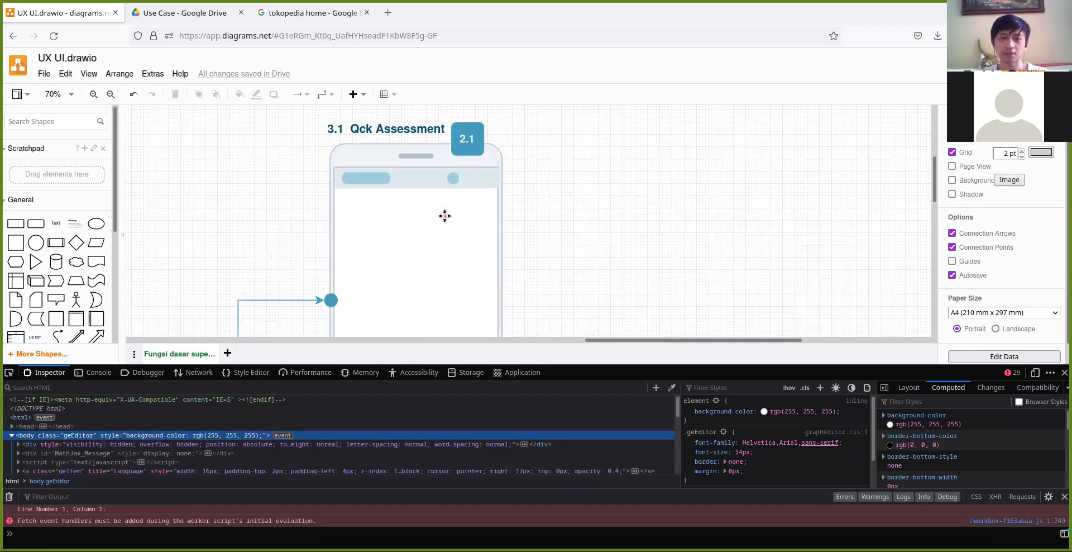
scroll(445, 215, "up", 4)
scroll(371, 225, "up", 2)
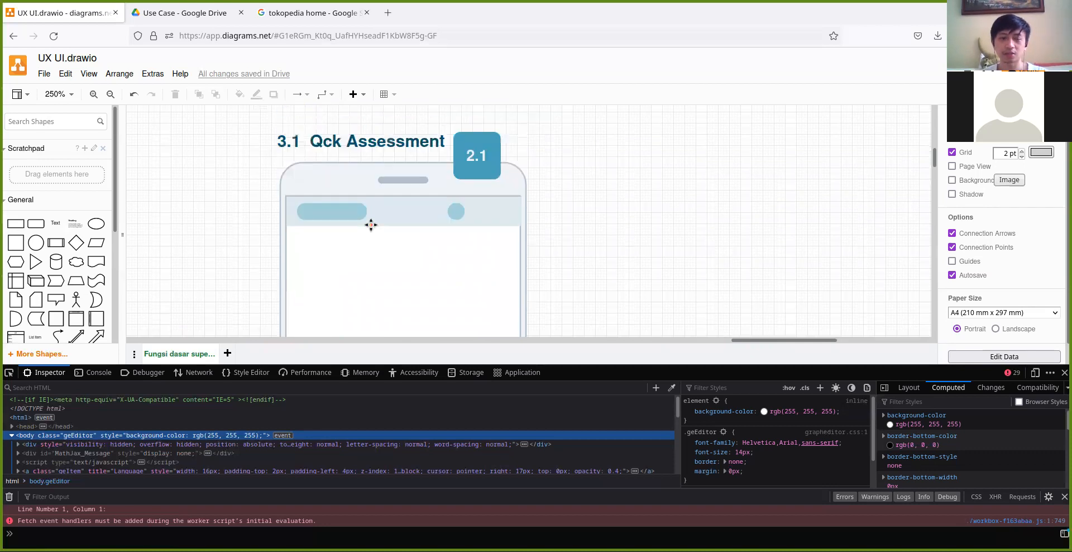
scroll(371, 258, "down", 3)
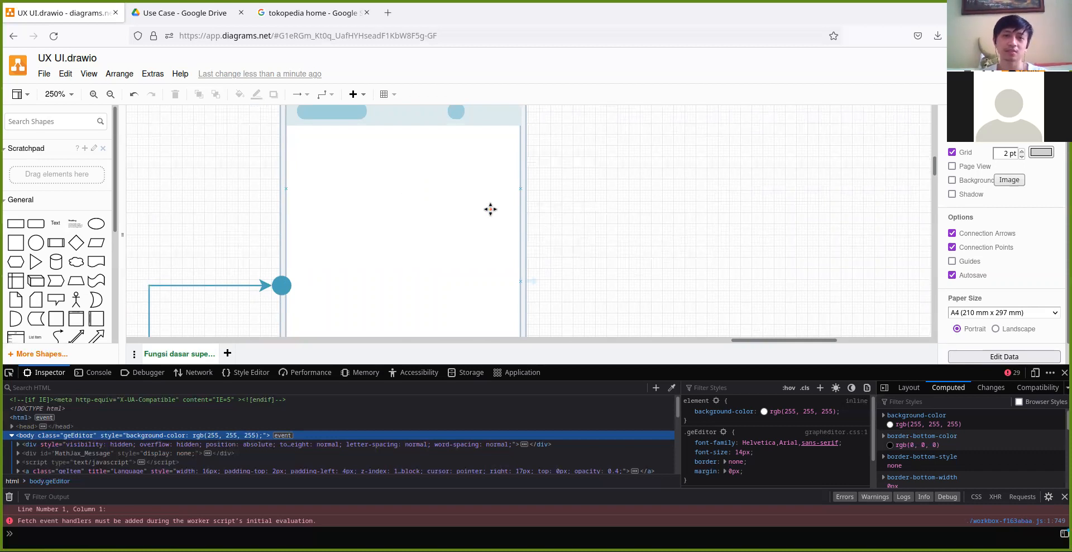
scroll(548, 246, "up", 3)
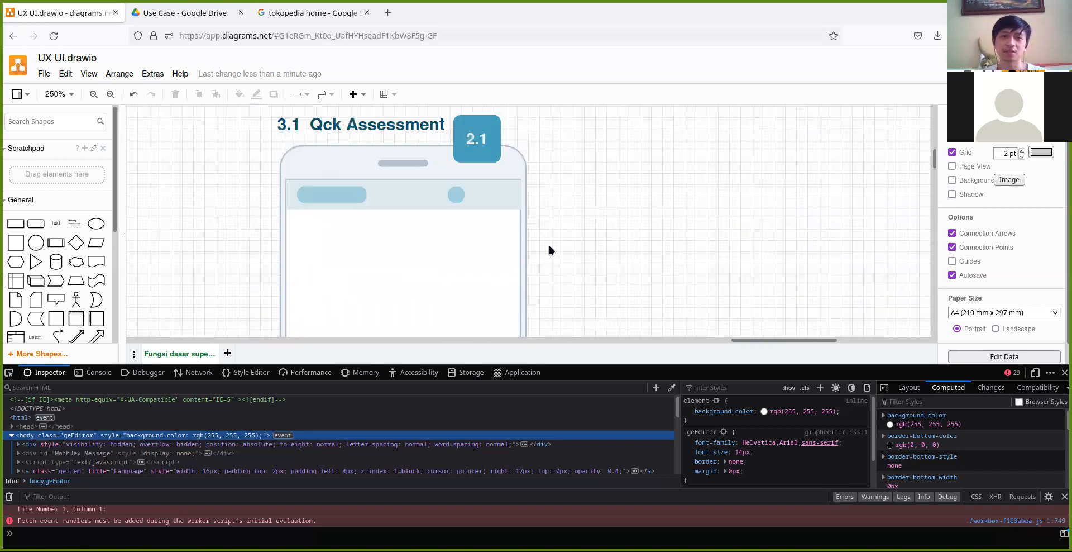
scroll(549, 246, "down", 3)
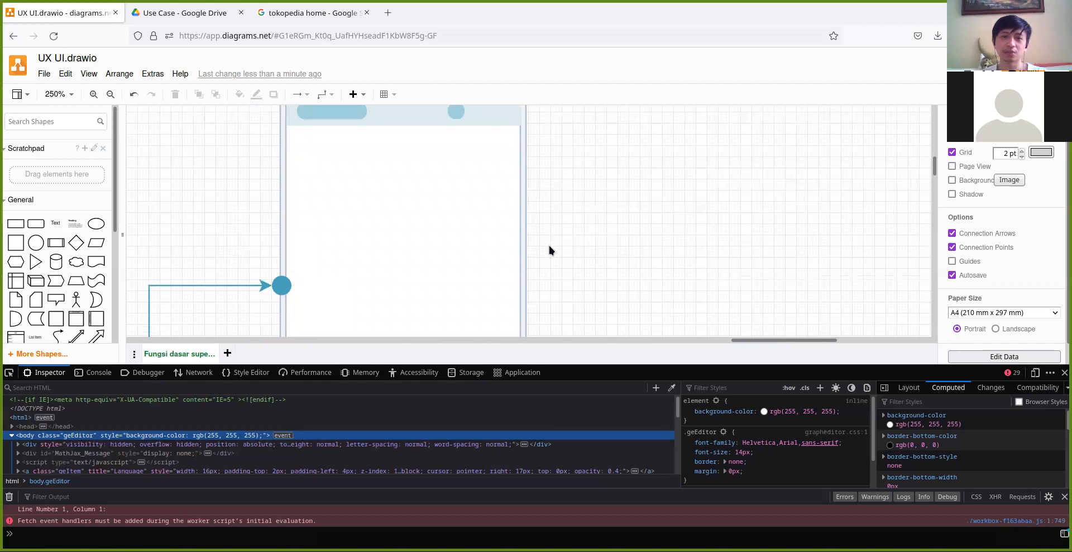
Add a text note above the 3.1 Qck Assessment phone reading "To do : case langsung masuk ke quiz" and widen it to 256 pt.
scroll(548, 245, "down", 5, "ctrl")
scroll(551, 240, "down", 2)
scroll(552, 237, "up", 2)
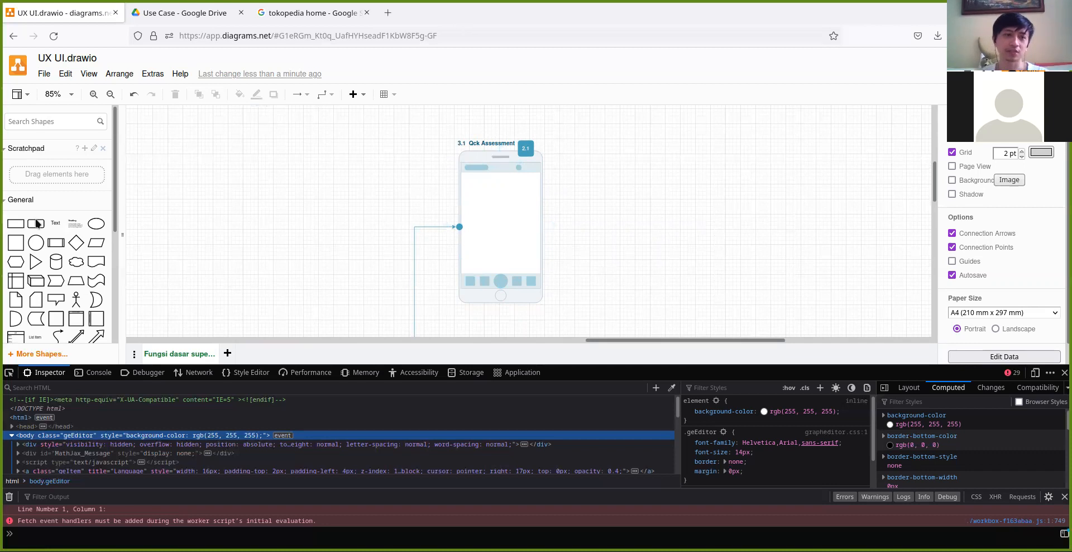
left_click_drag(58, 227, 443, 115)
double_click(443, 115)
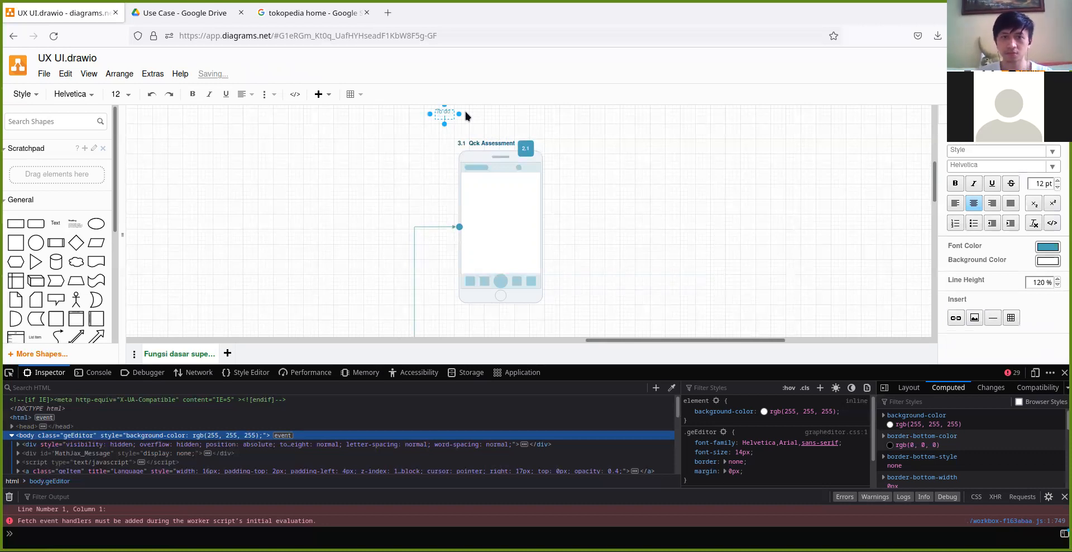
type("To do : case langsung m")
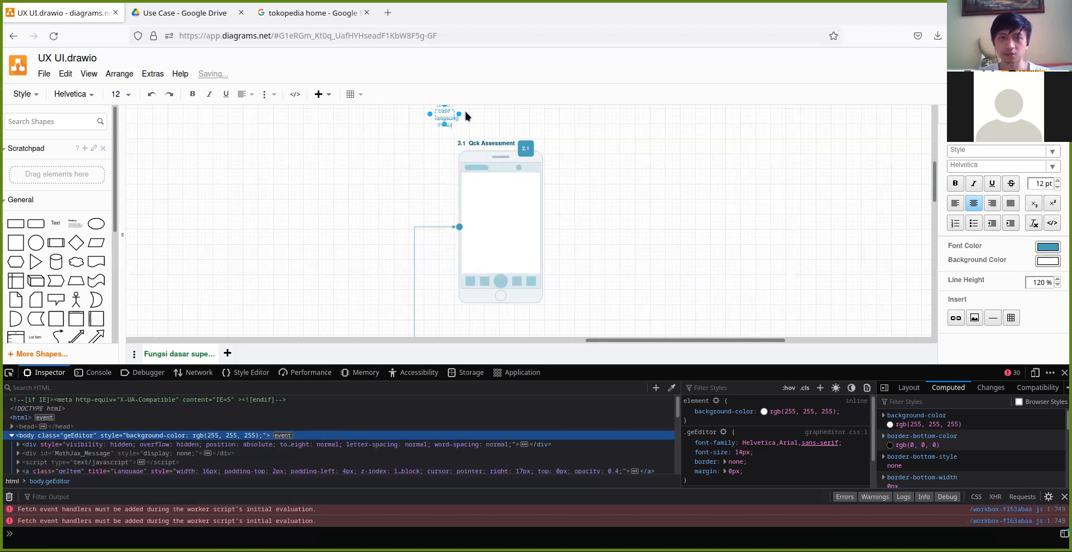
type("as")
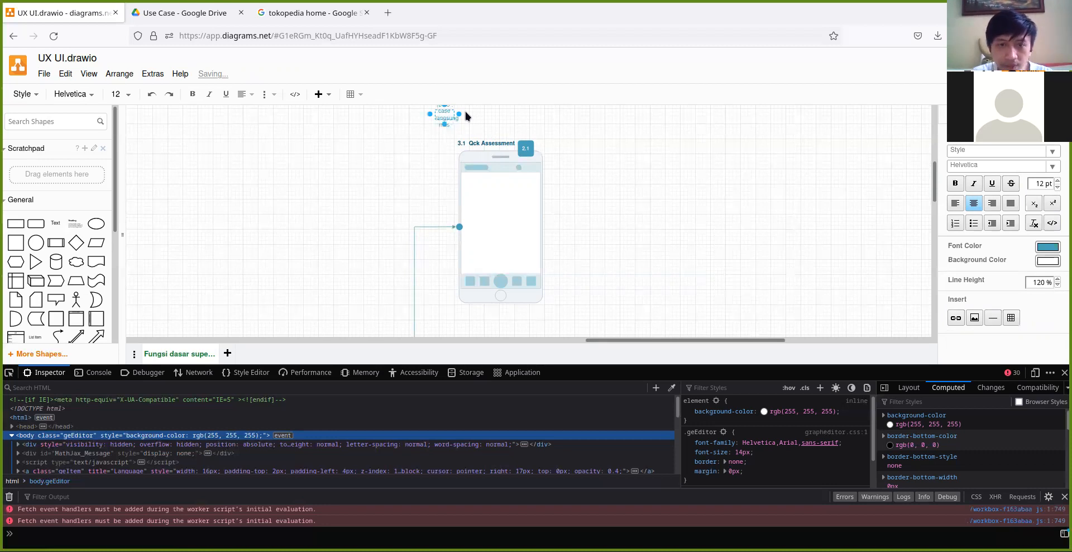
type("uk quiz")
key("Return")
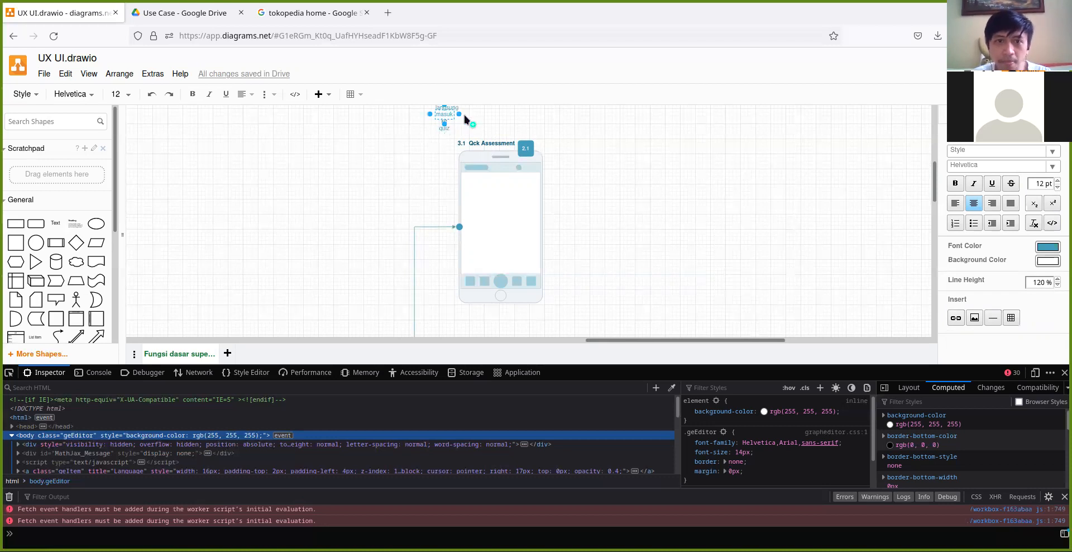
left_click_drag(459, 114, 541, 119)
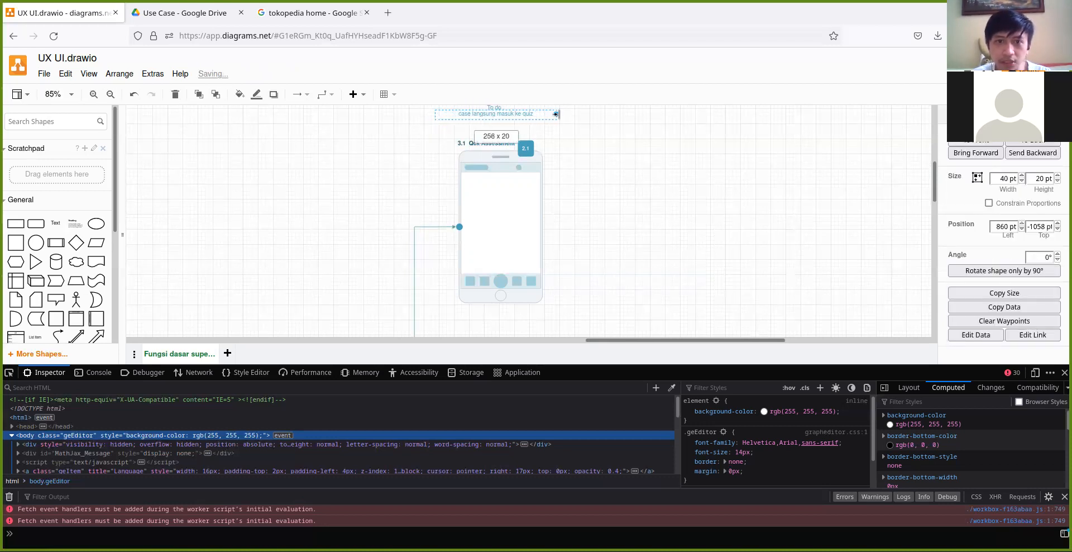
Left-align the to-do note's text and add the line "case masuk ke quiz index" to it.
double_click(541, 114)
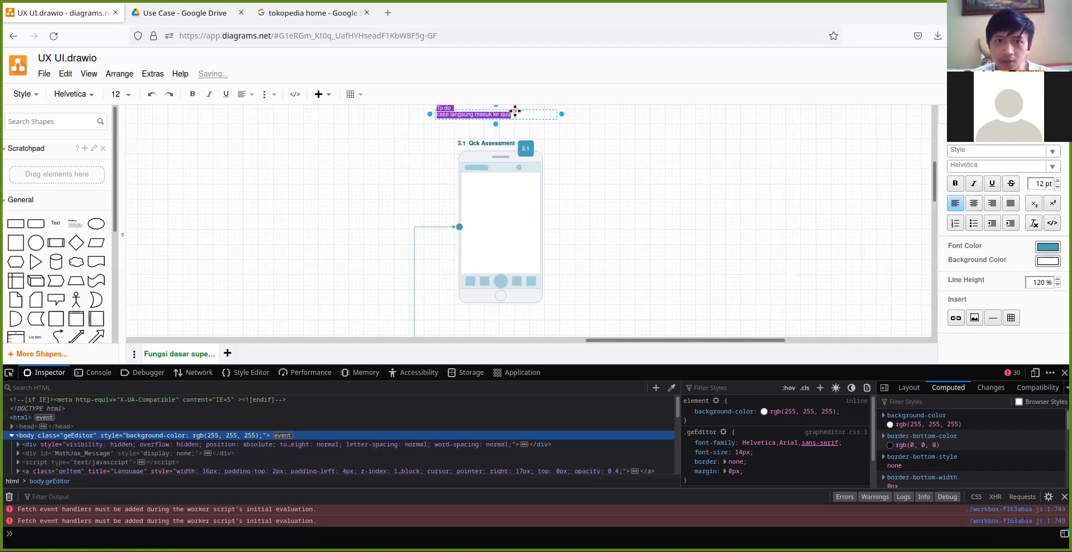
left_click(515, 110)
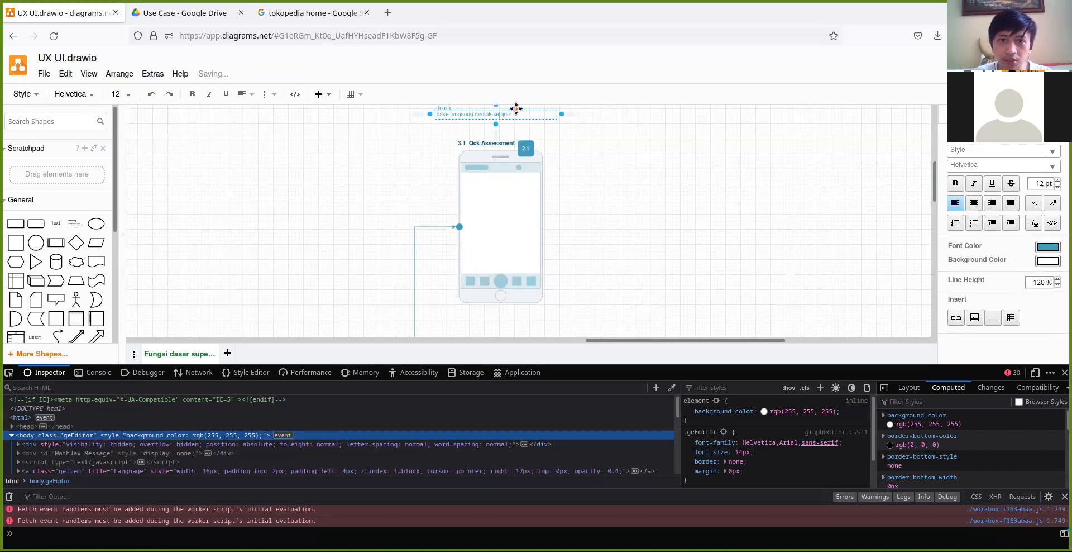
key("Return")
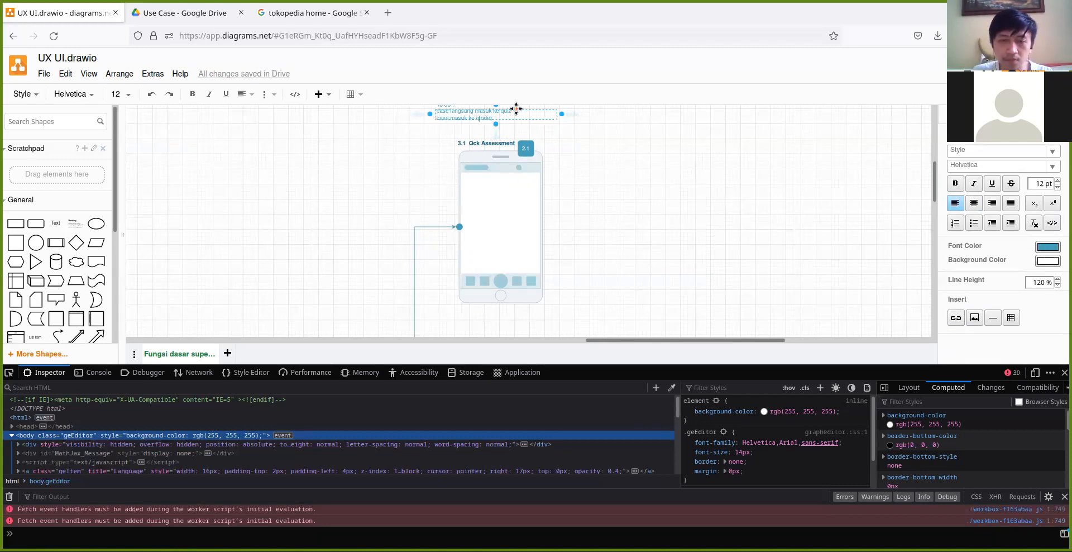
left_click(618, 213)
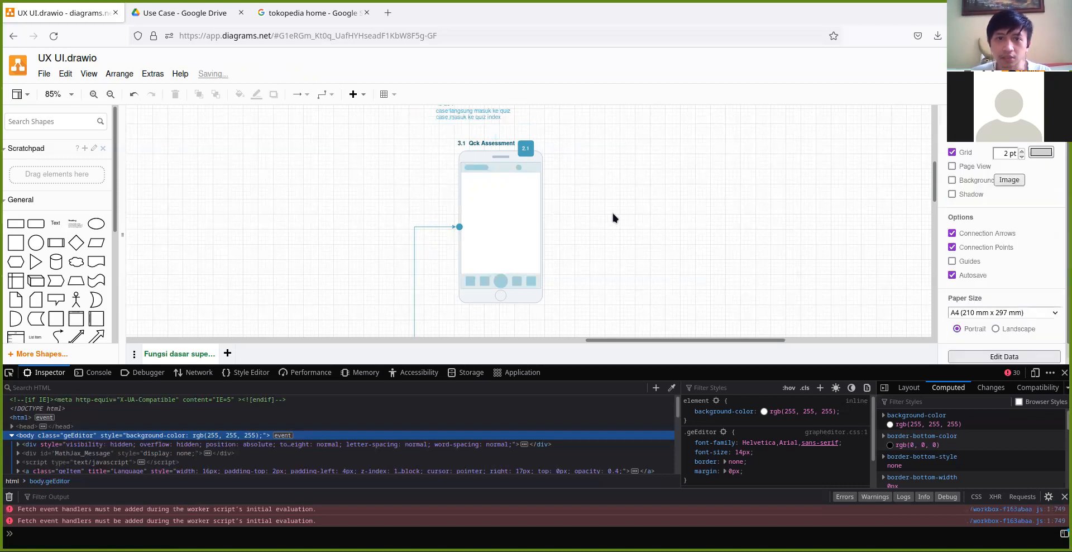
Increase the to-do note's height to 72 pt and move it down to just above the 3.1 Qck Assessment title.
scroll(612, 213, "up", 2)
left_click(499, 165)
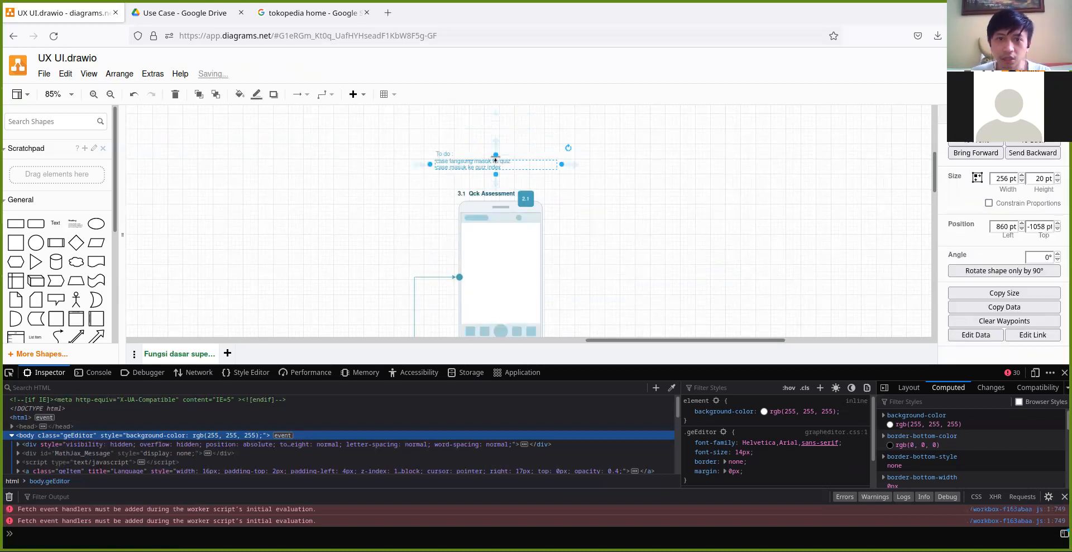
left_click_drag(492, 147, 494, 132)
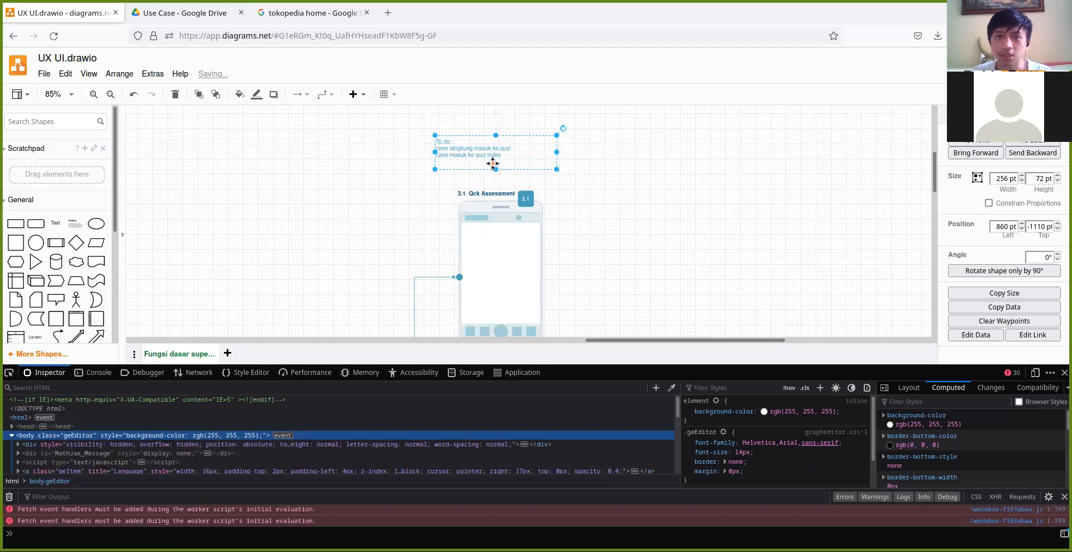
mouse_move(496, 169)
left_mouse_down()
mouse_move(489, 162)
mouse_move(486, 177)
left_mouse_up()
left_click(673, 233)
left_click(498, 182)
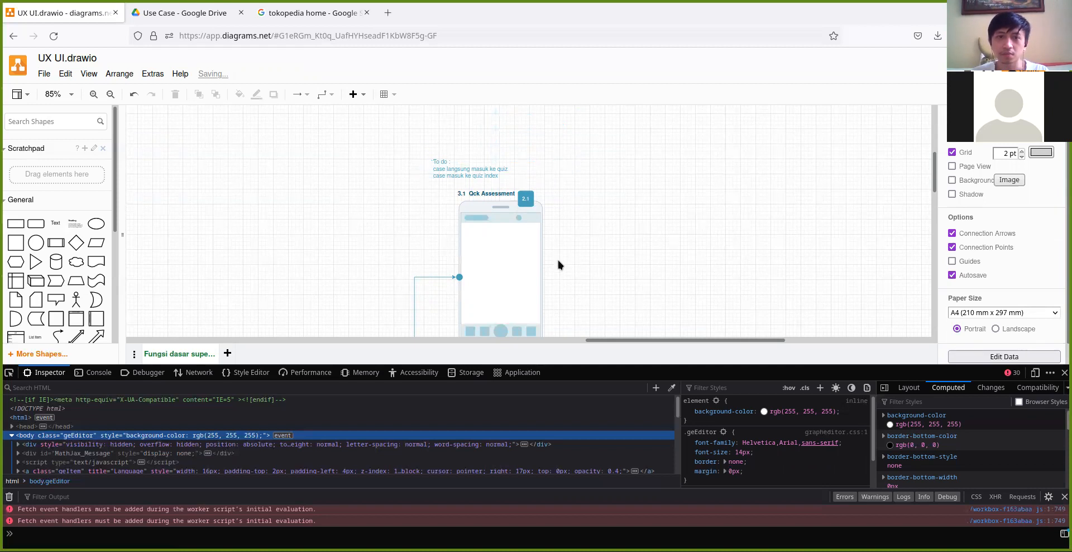
Rename the 3.1 Qck Assessment screen title to "3.1 Quiz".
scroll(575, 237, "down", 1)
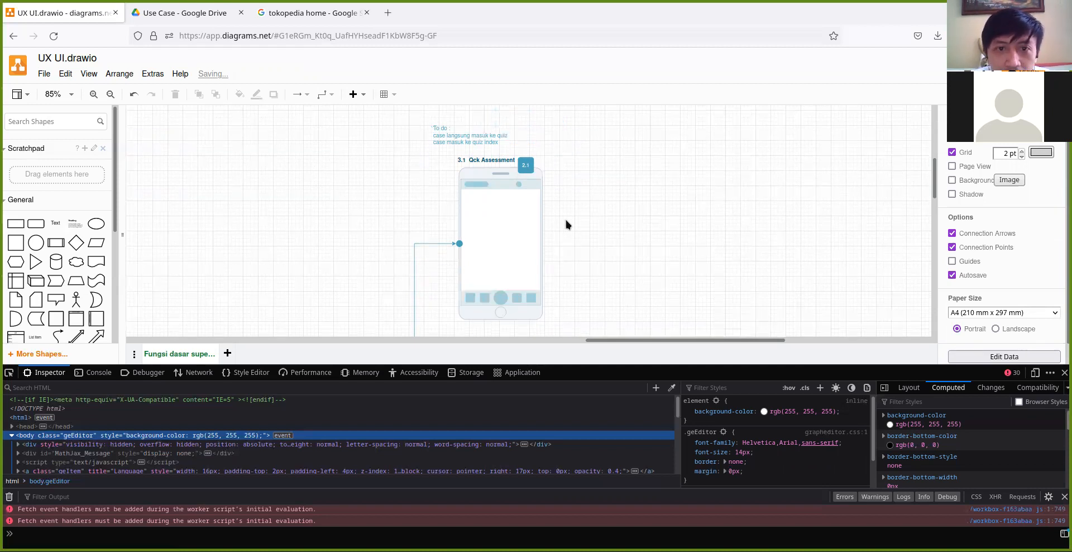
left_click(485, 134)
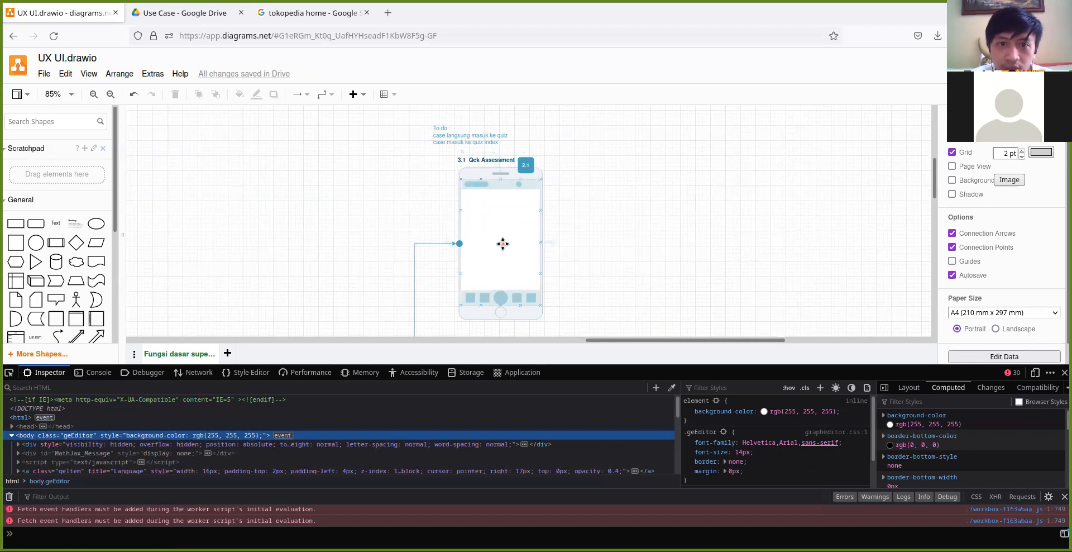
double_click(478, 159)
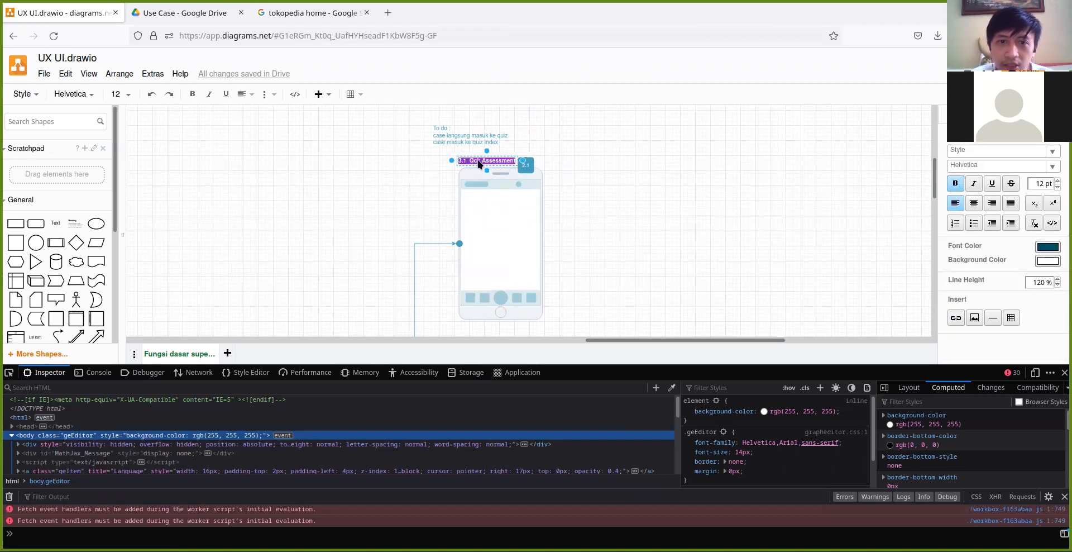
left_click(474, 159)
left_click_drag(470, 159, 519, 162)
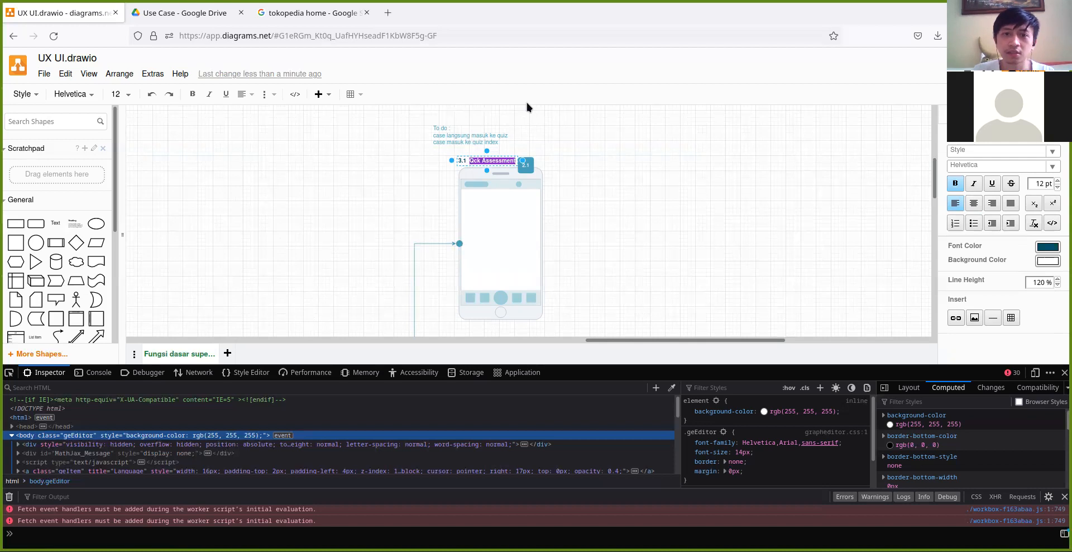
type("Quiz")
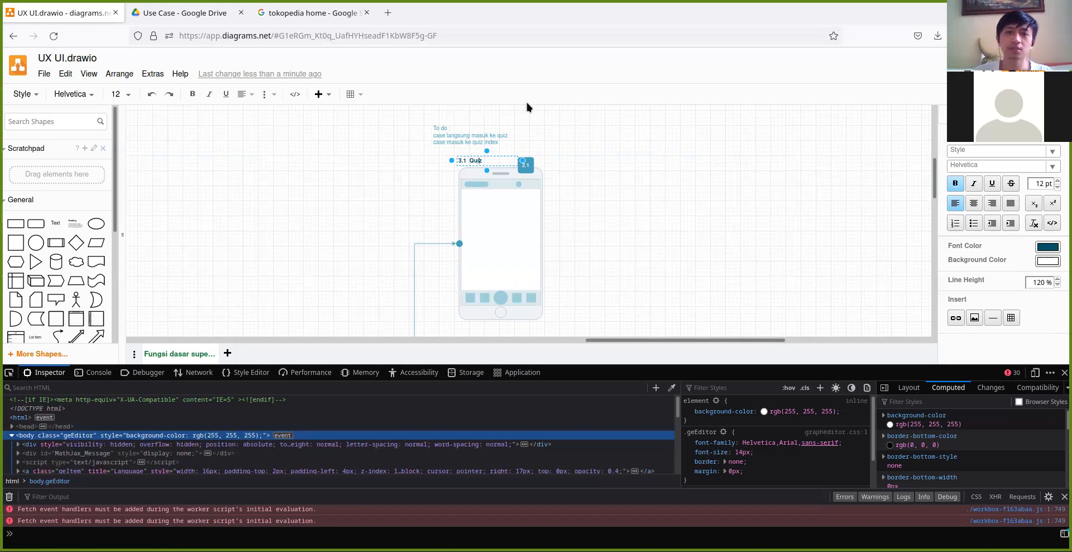
left_click(588, 170)
Change the number on the badge of the phone titled 3.1 Quiz to 3.1.
left_click(526, 164)
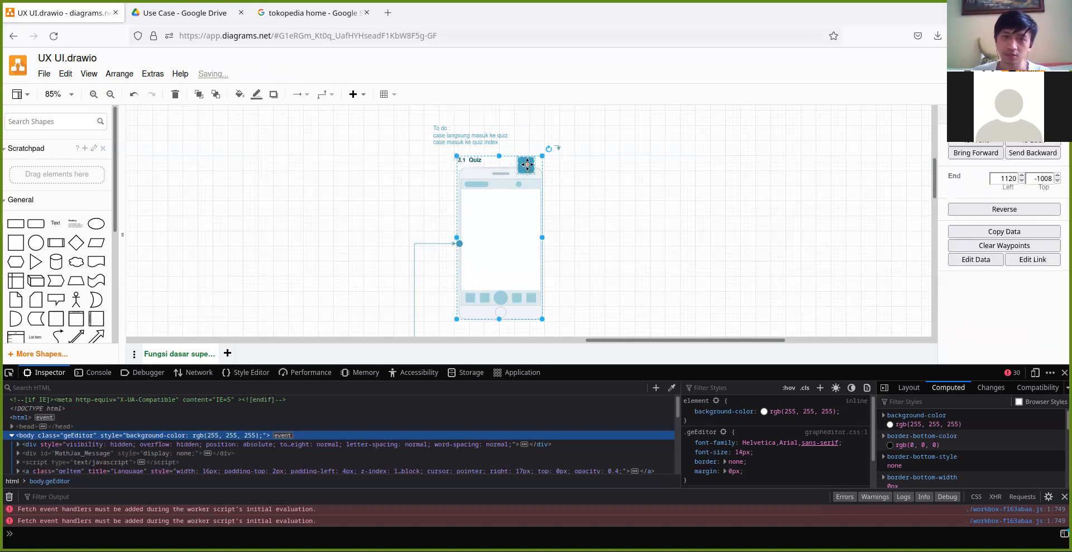
double_click(527, 164)
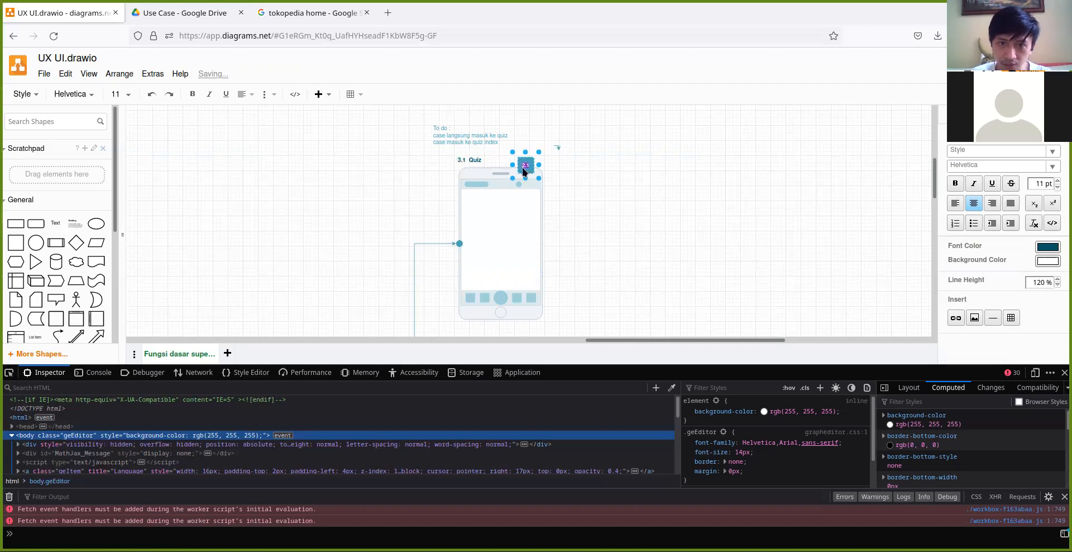
key("ctrl+b")
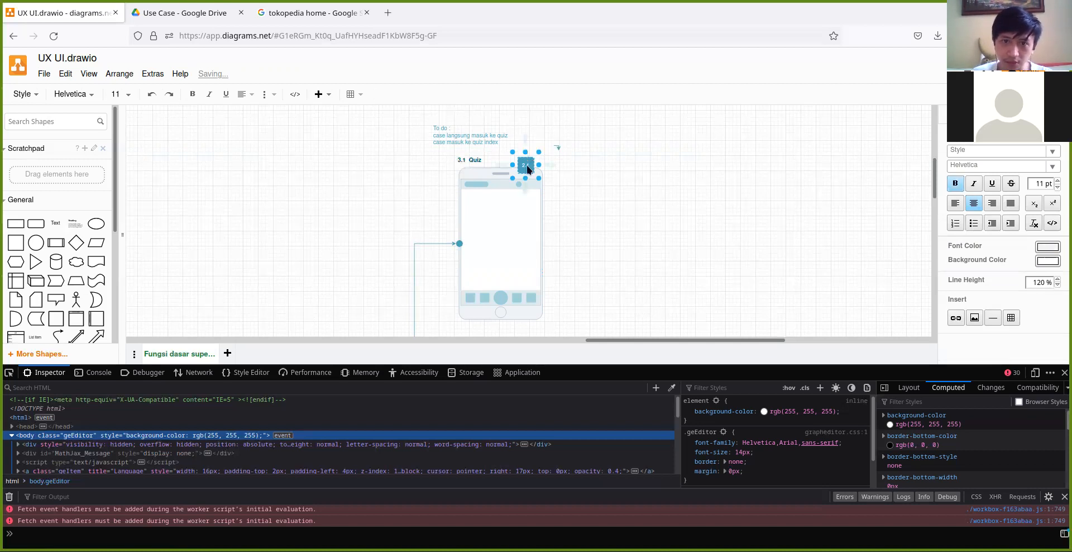
type("3.1")
left_click(601, 182)
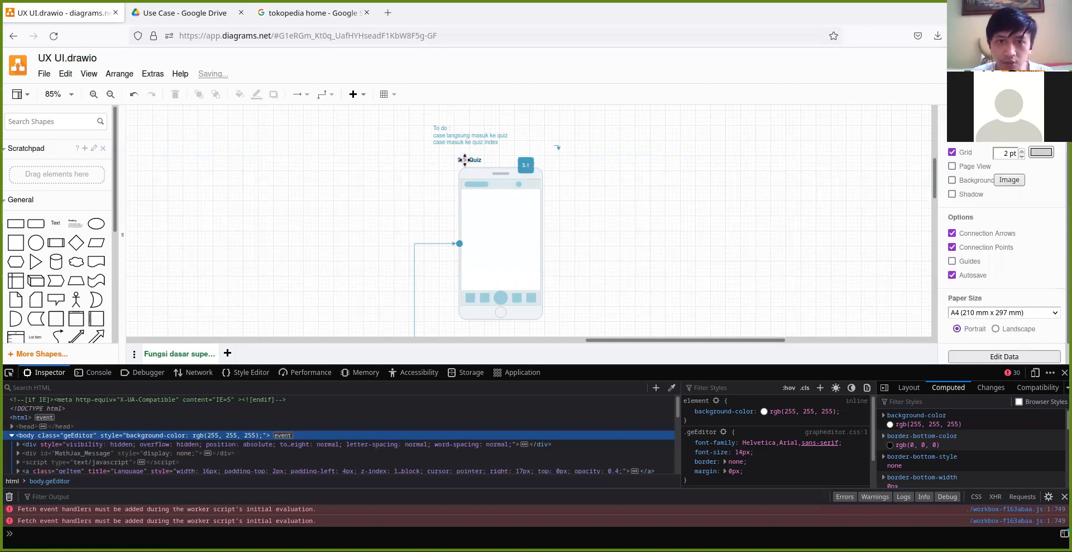
Extend the 3.1 Quiz phone's title on the same line so that it reads "3.1 Quiz Index".
double_click(480, 162)
left_click(482, 160)
key("Return")
type("Index")
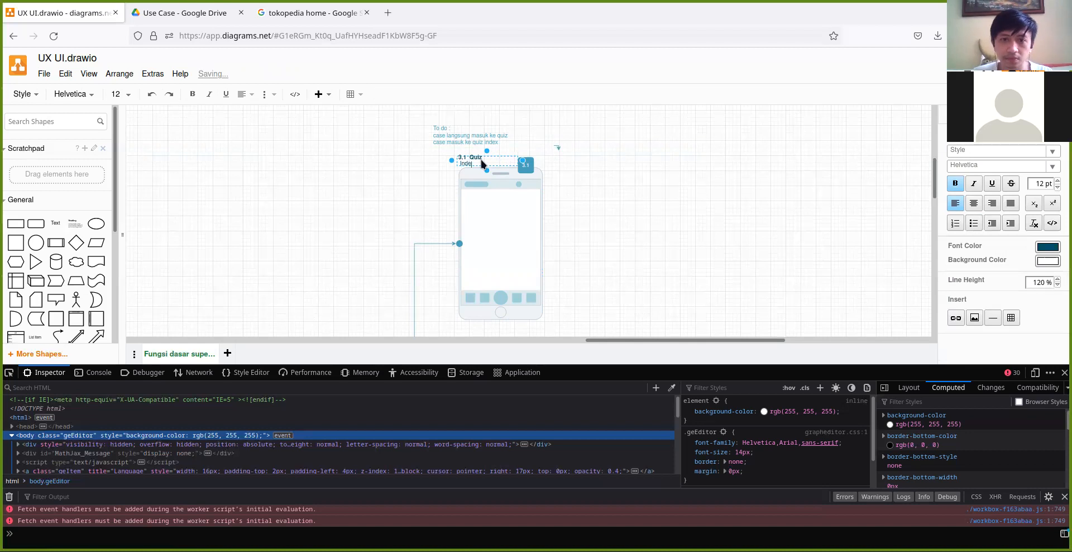
key("BackSpace")
key("BackSpace")
key("BackSpace")
key("BackSpace")
key("BackSpace")
key("BackSpace")
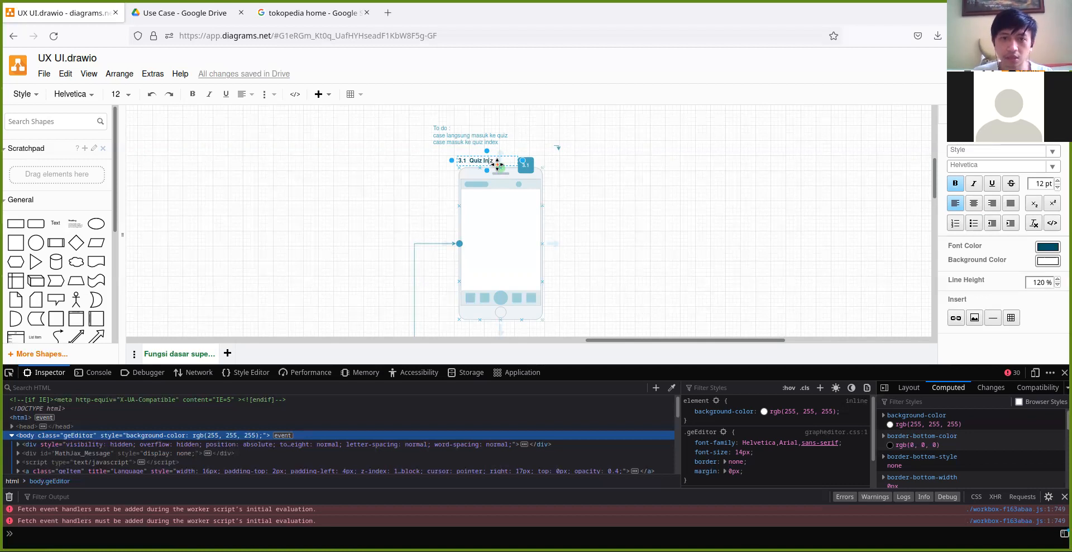
left_click(652, 236)
Duplicate the 3.1 Quiz Index phone and place the copy to its right, at about 1200 pt left.
scroll(594, 233, "down", 2)
left_click(517, 263)
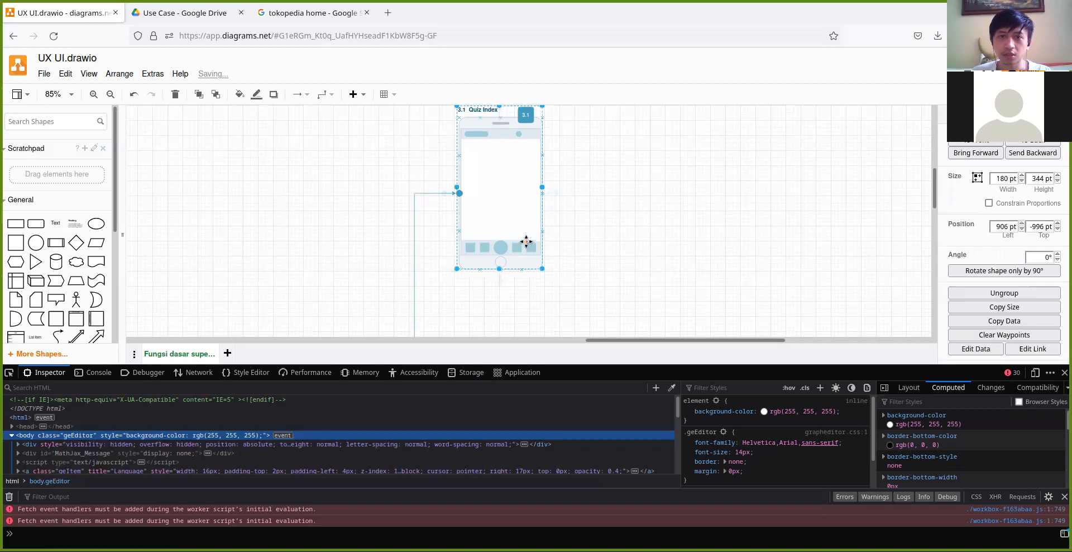
left_click(517, 151)
left_click_drag(479, 119, 614, 125)
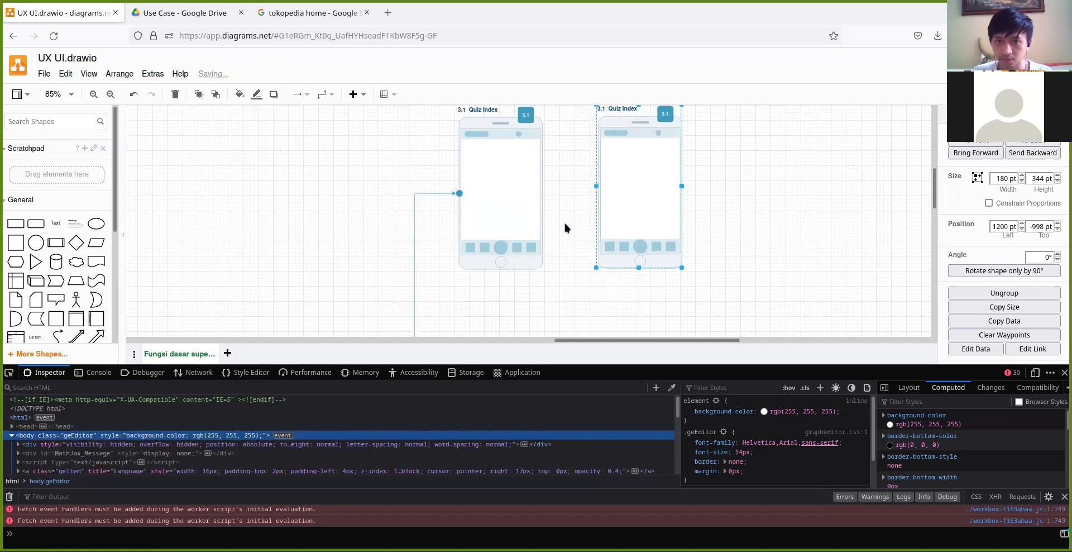
left_click(550, 302)
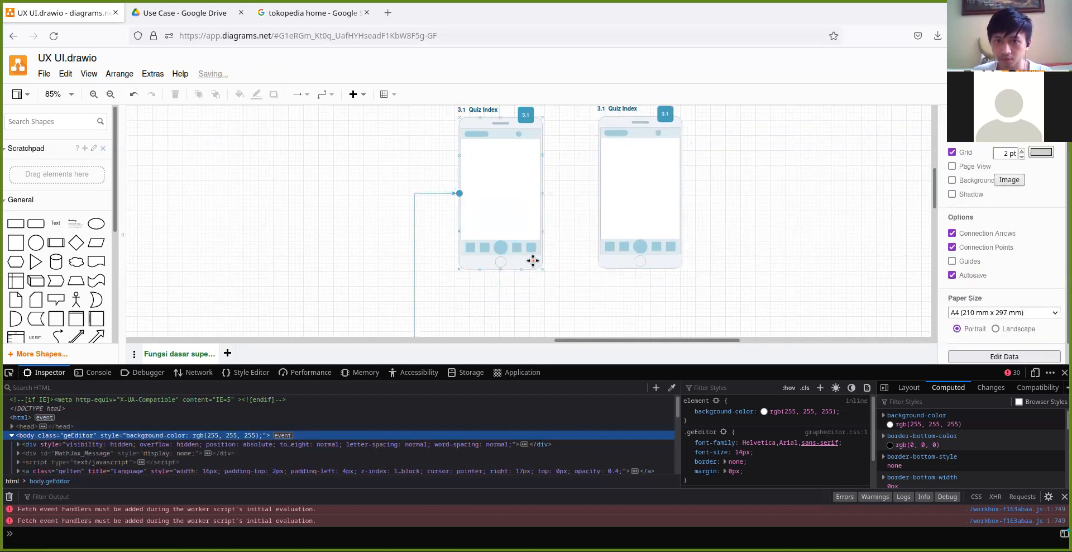
Align the bottom edges of the original Quiz Index phone and its copy.
left_click(534, 260)
left_click(623, 261, "shift")
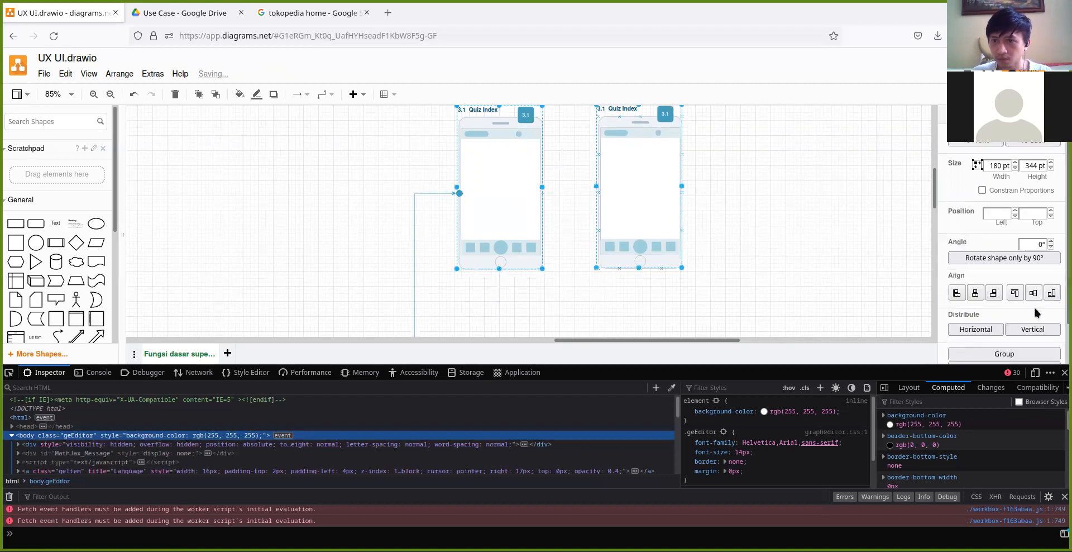
scroll(1034, 307, "down", 1)
left_click(1049, 252)
left_click(699, 179)
Rename the copied phone's title to "3.2 Quiz".
double_click(631, 110)
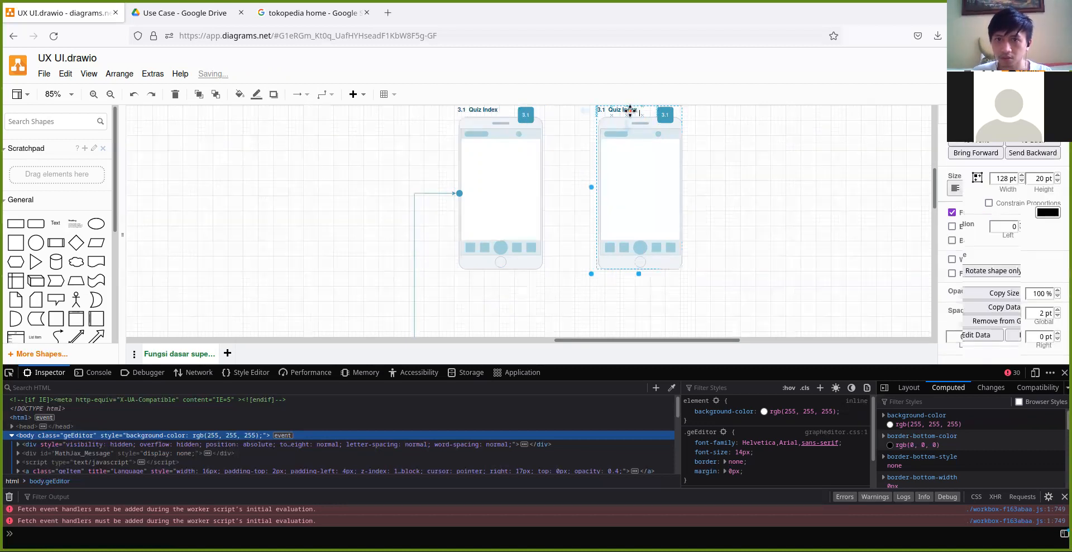
double_click(632, 112)
left_click(631, 115)
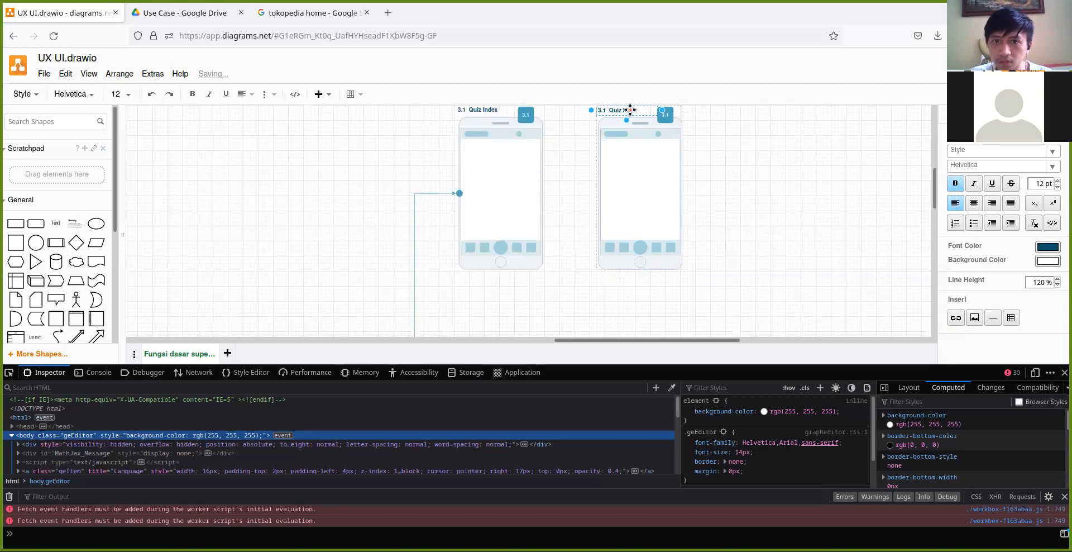
left_click(725, 153)
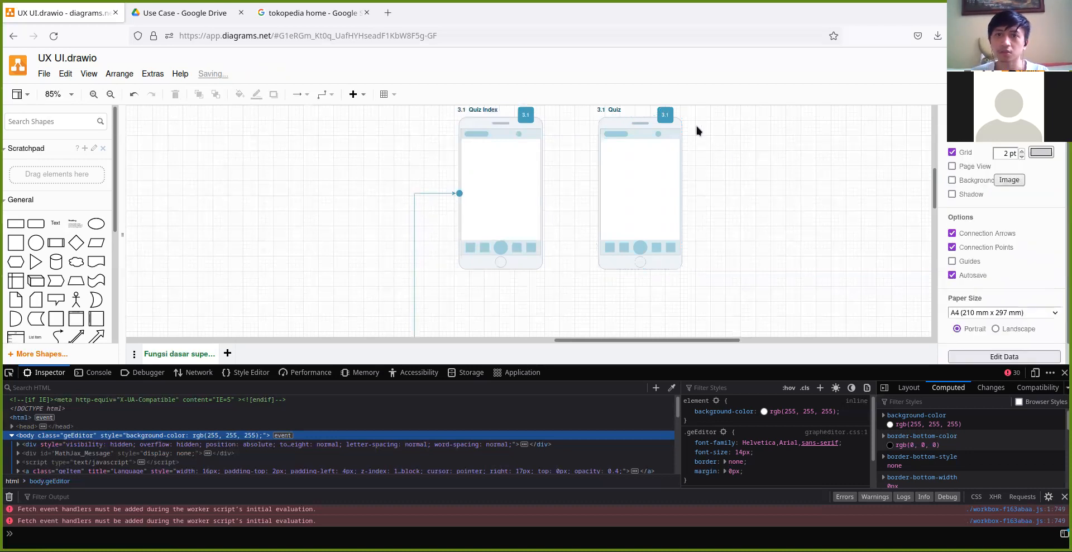
scroll(625, 123, "up", 3)
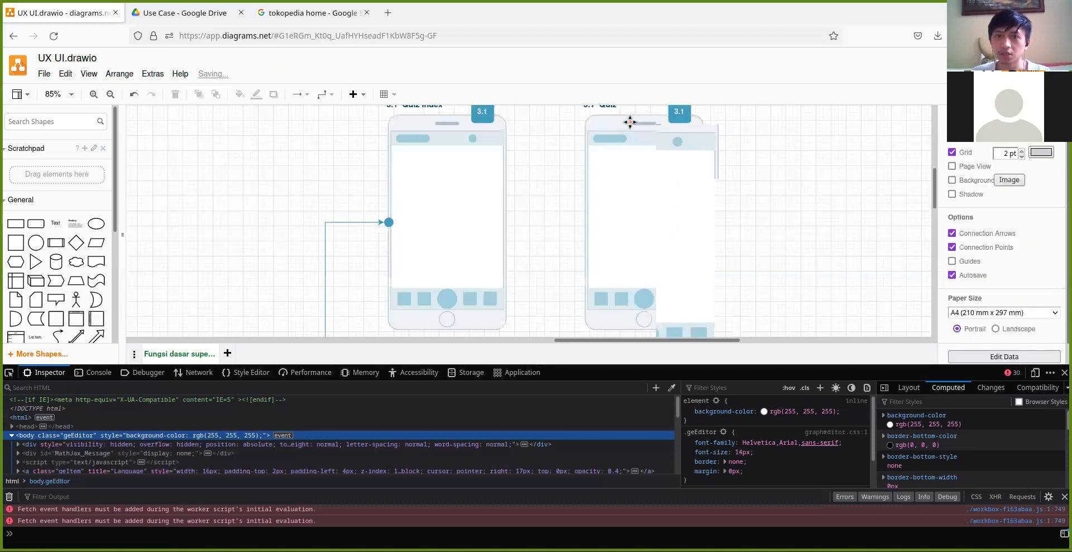
scroll(624, 134, "up", 3)
double_click(585, 173)
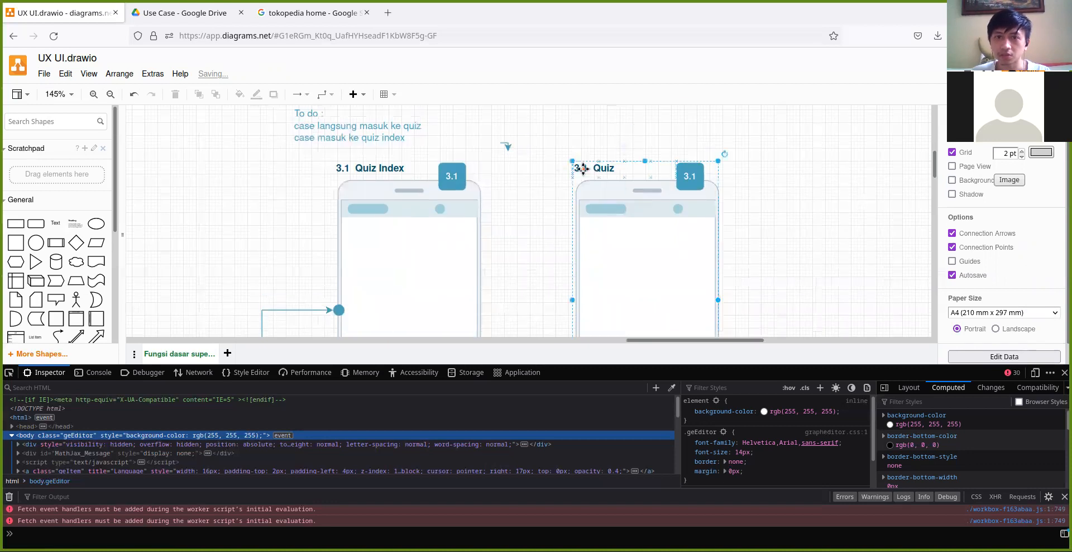
left_click(587, 168)
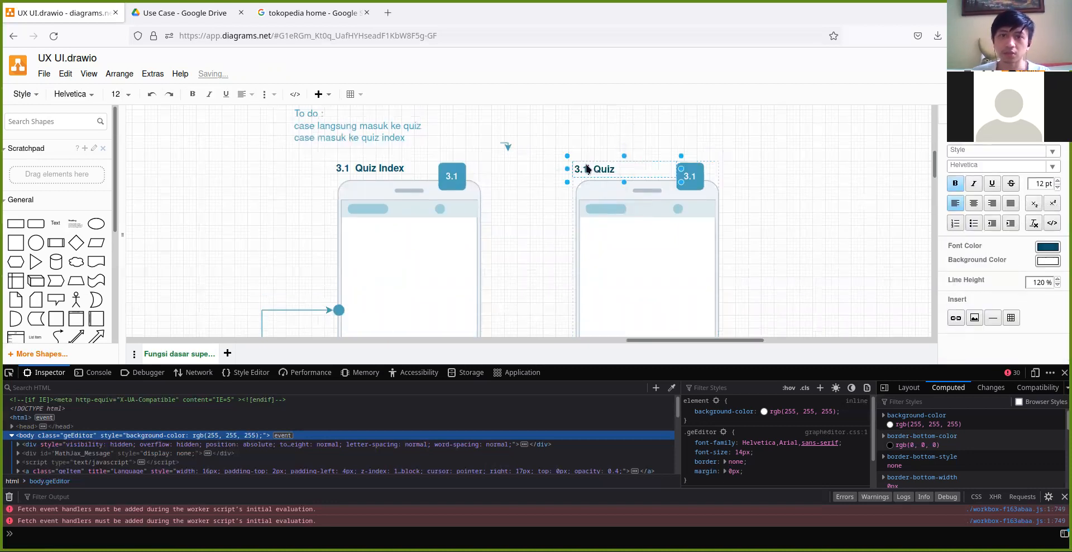
key("BackSpace")
type("2")
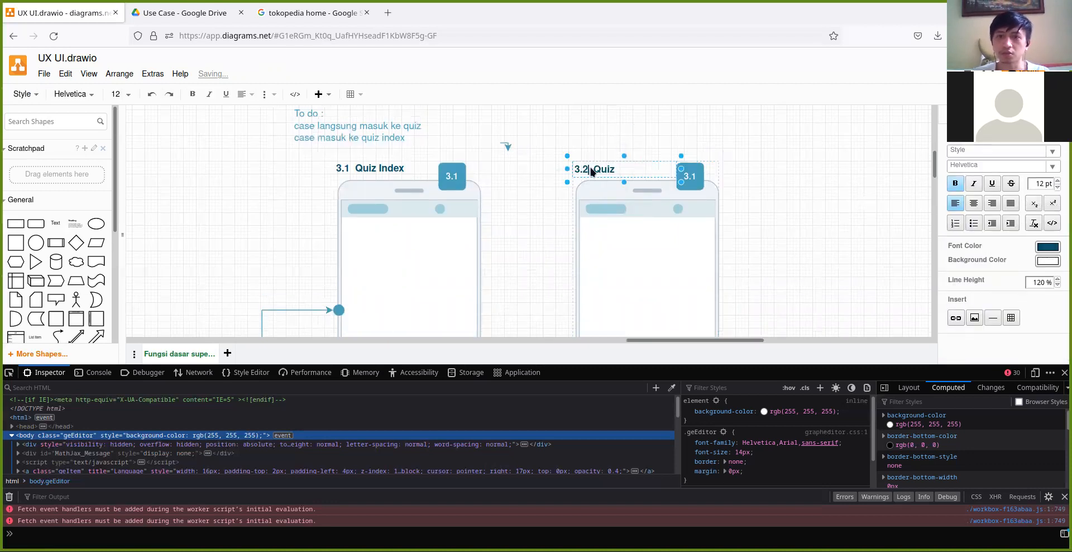
Change the number on the 3.2 Quiz phone's badge to 3.2.
double_click(695, 178)
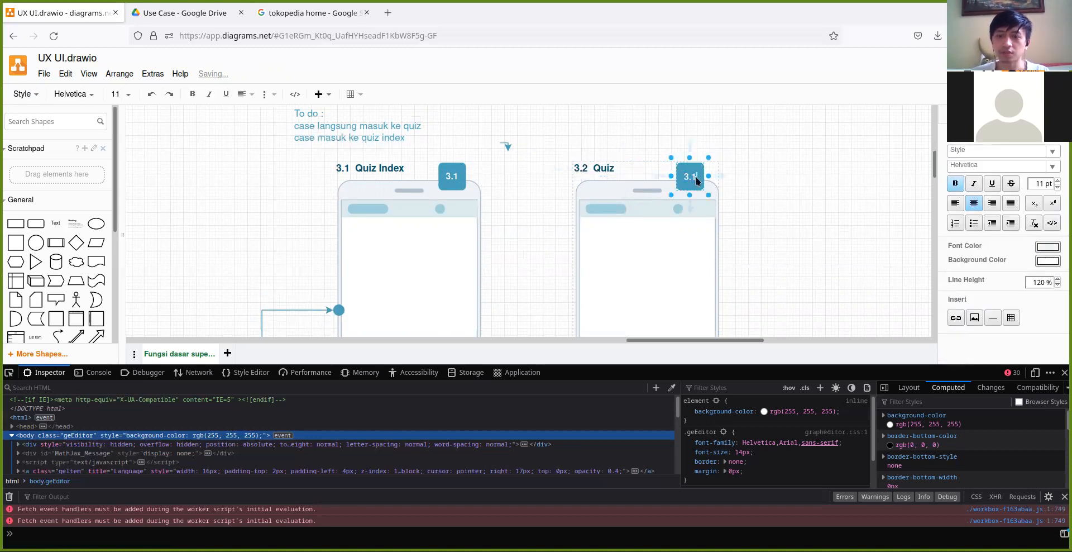
type("2")
left_click(504, 147)
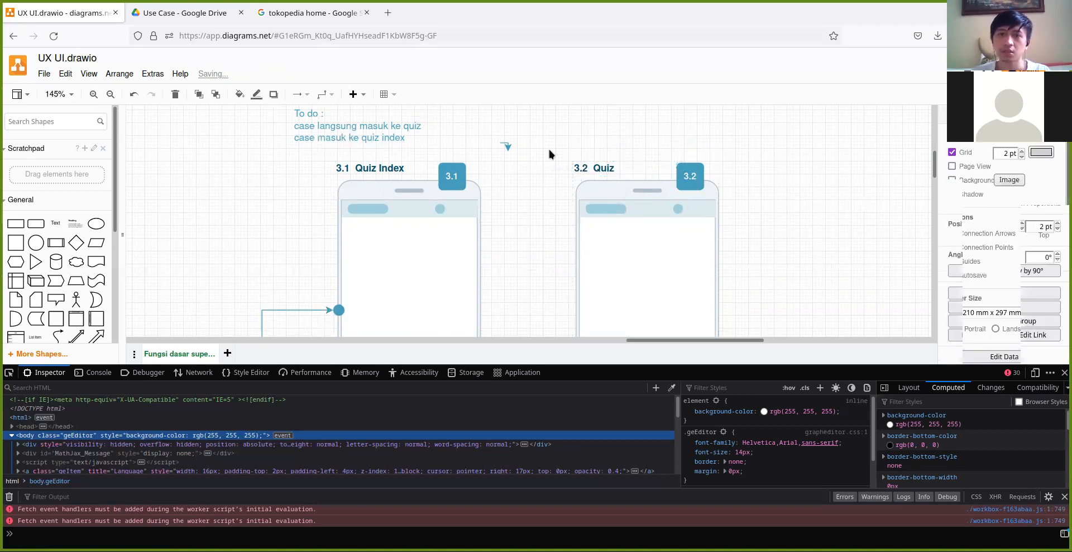
Delete the small stray arrow lying above the gap between the 3.1 Quiz Index and 3.2 Quiz phones.
left_click(504, 146)
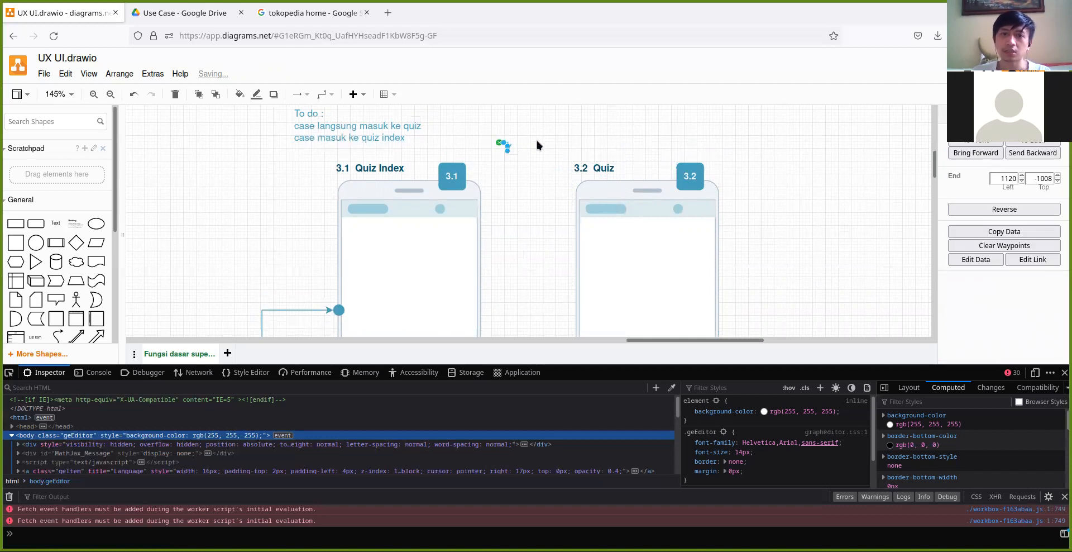
left_click(501, 134)
left_click(422, 130)
left_click_drag(499, 133, 467, 134)
left_click(487, 143)
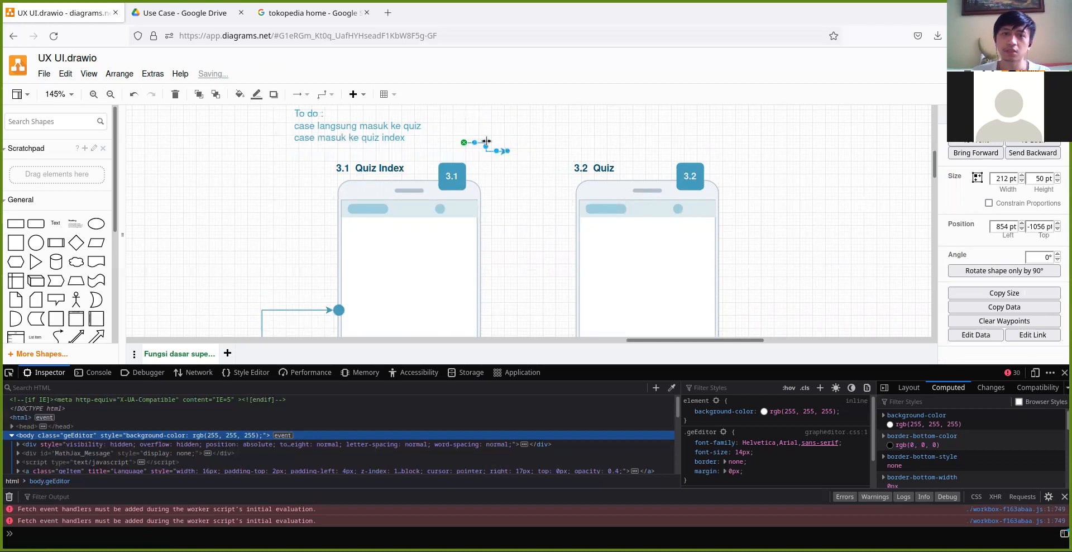
key("Escape")
Examine the flow between the Login, Registration and Home screens and the two new Quiz screens.
scroll(523, 202, "down", 3)
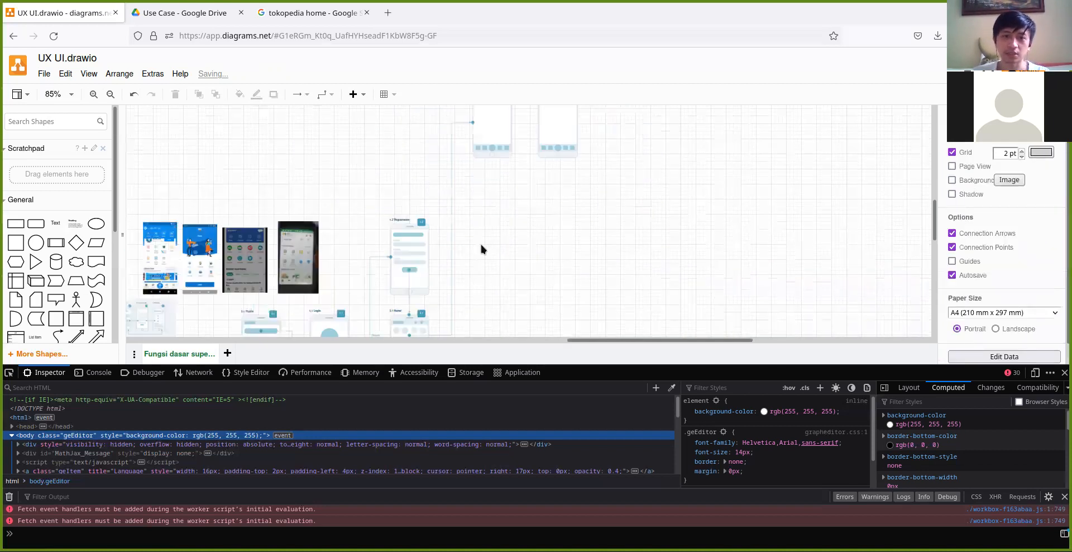
scroll(477, 246, "down", 3)
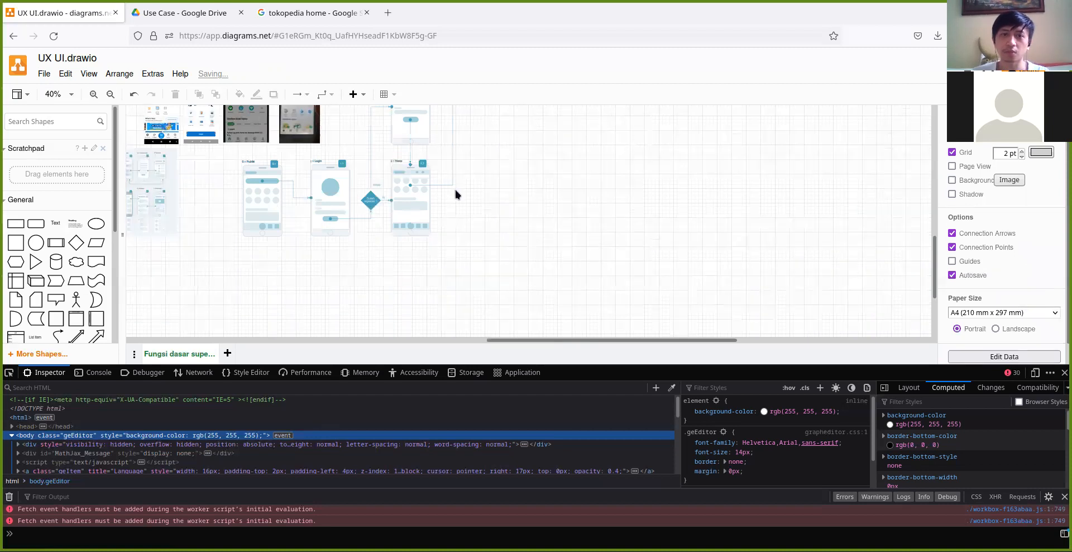
scroll(434, 270, "down", 2)
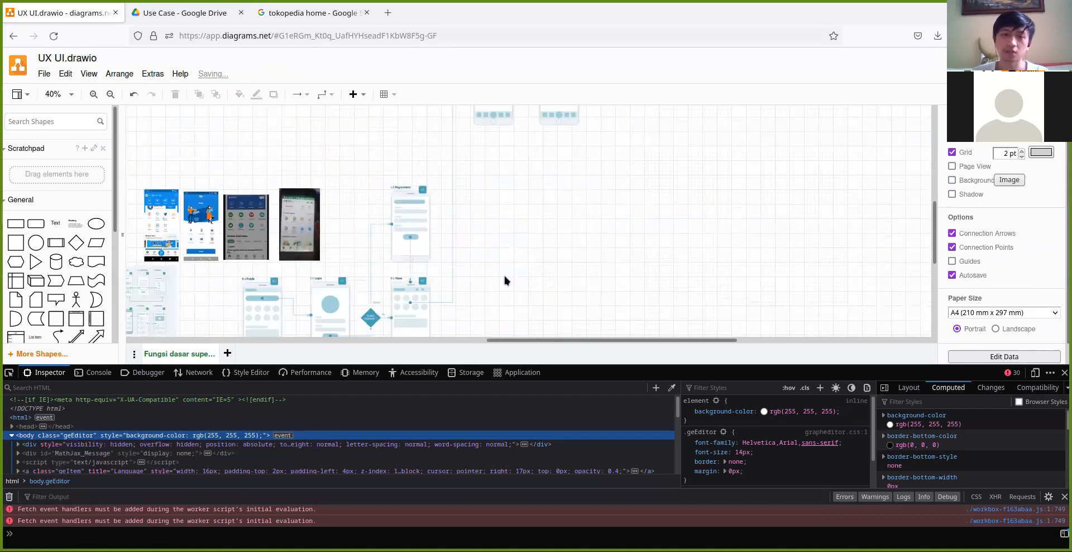
scroll(496, 256, "up", 5)
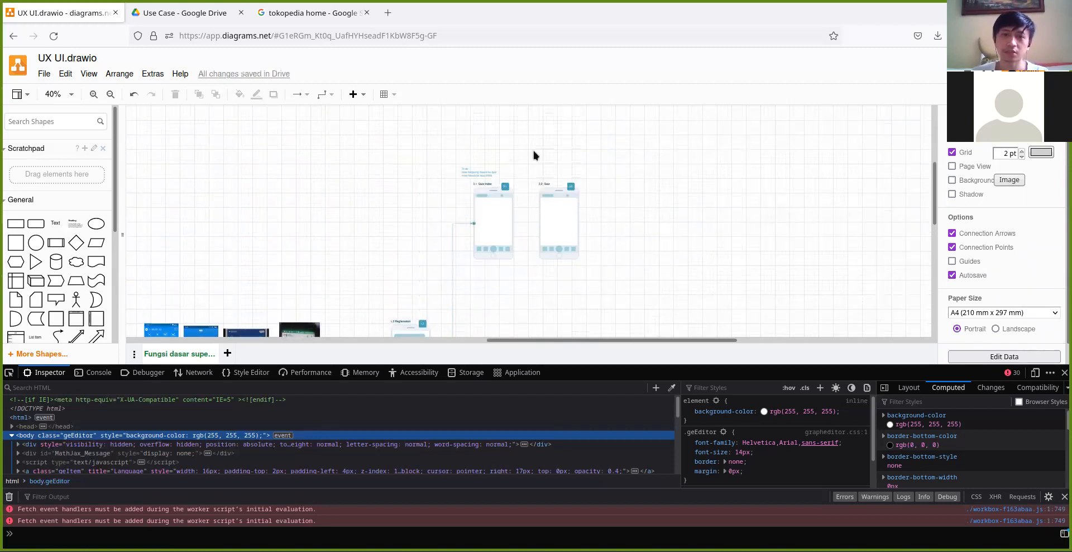
scroll(540, 216, "up", 2)
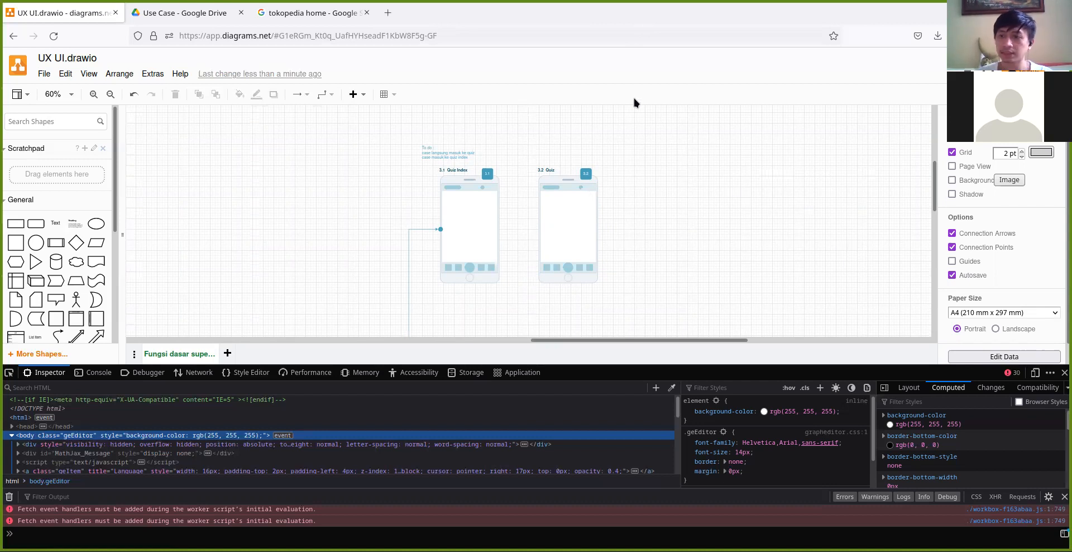
scroll(530, 188, "down", 5)
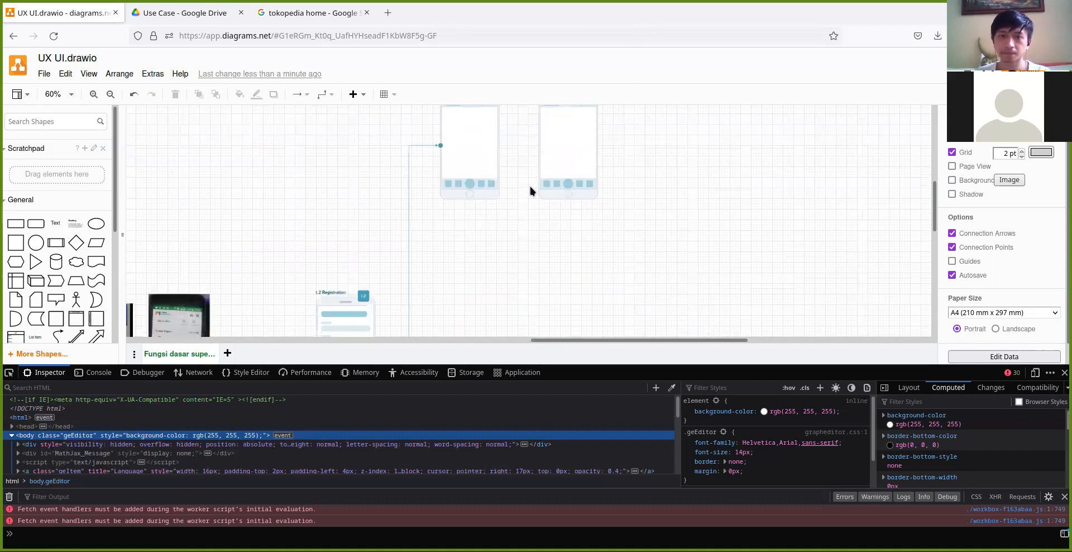
scroll(528, 185, "down", 3)
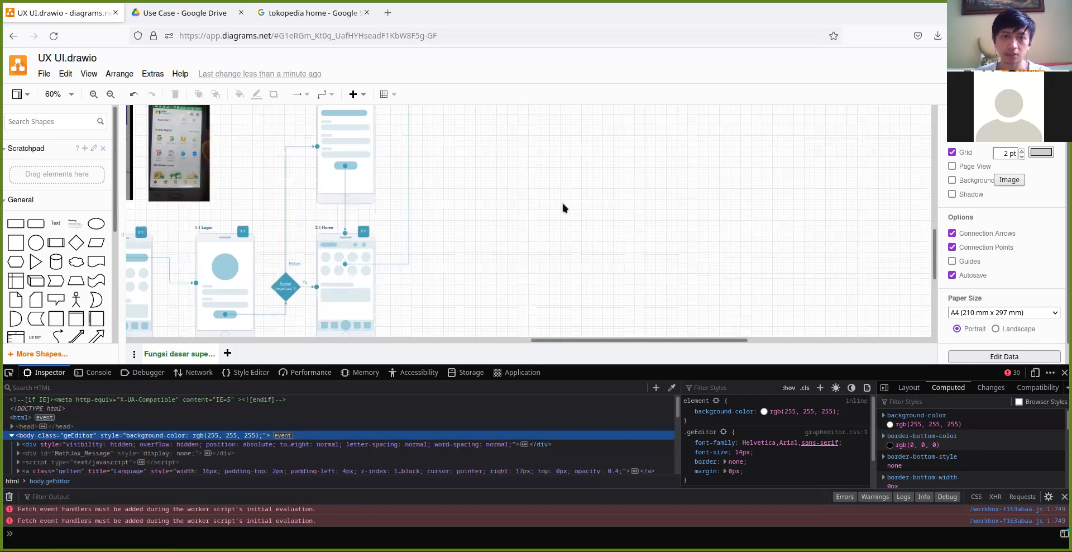
scroll(563, 208, "up", 6)
scroll(402, 204, "up", 2)
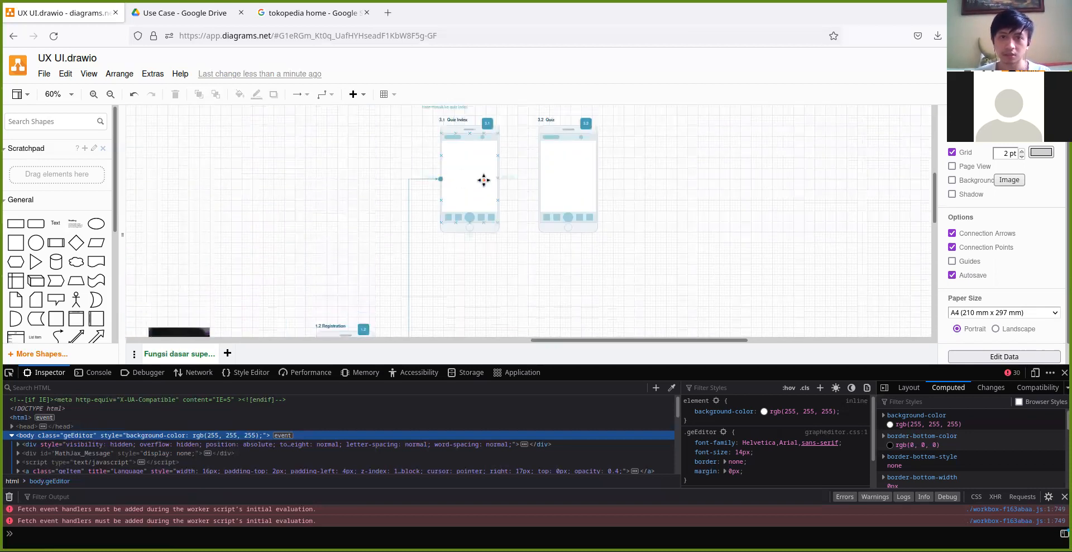
Copy the connection dot from the 3.1 Quiz Index phone's left edge onto the left edge of the 3.2 Quiz phone.
scroll(484, 179, "up", 5, "ctrl")
left_click(378, 176)
left_click_drag(378, 178, 614, 175)
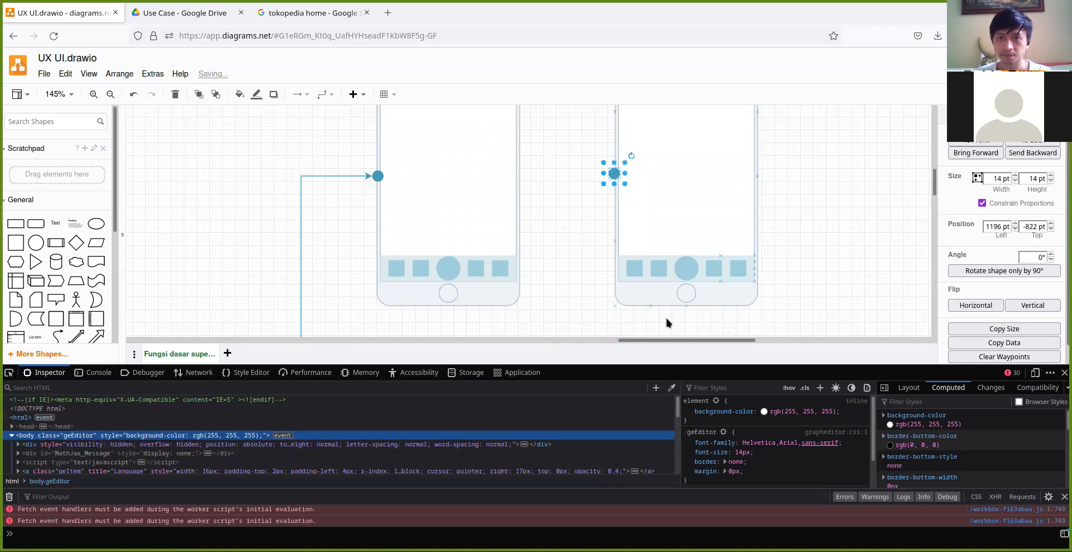
Align the copied connection dot with the vertical middle of the 3.2 Quiz phone.
left_click(660, 285)
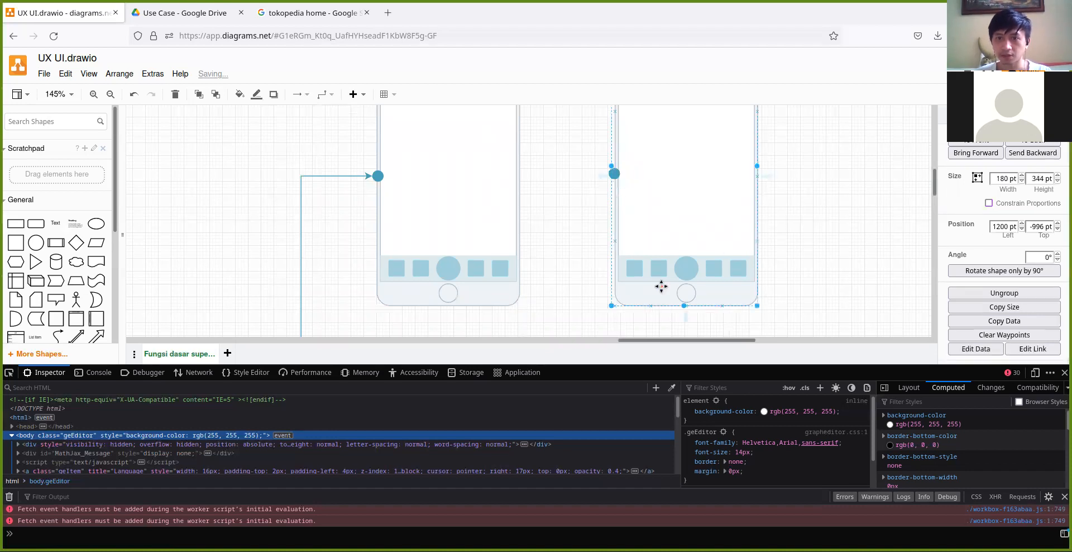
left_click(615, 174)
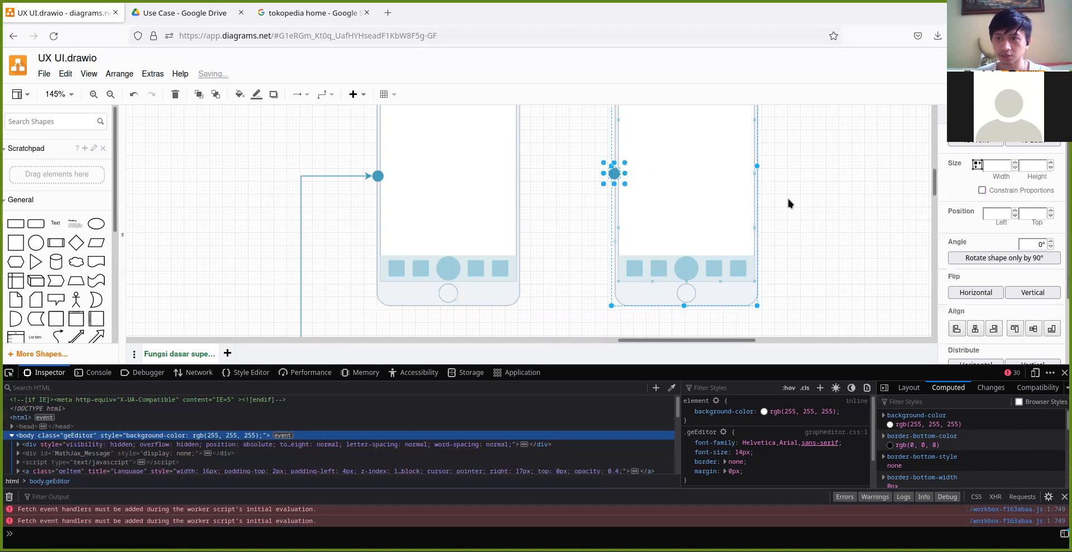
left_click(1032, 331)
left_click(844, 178)
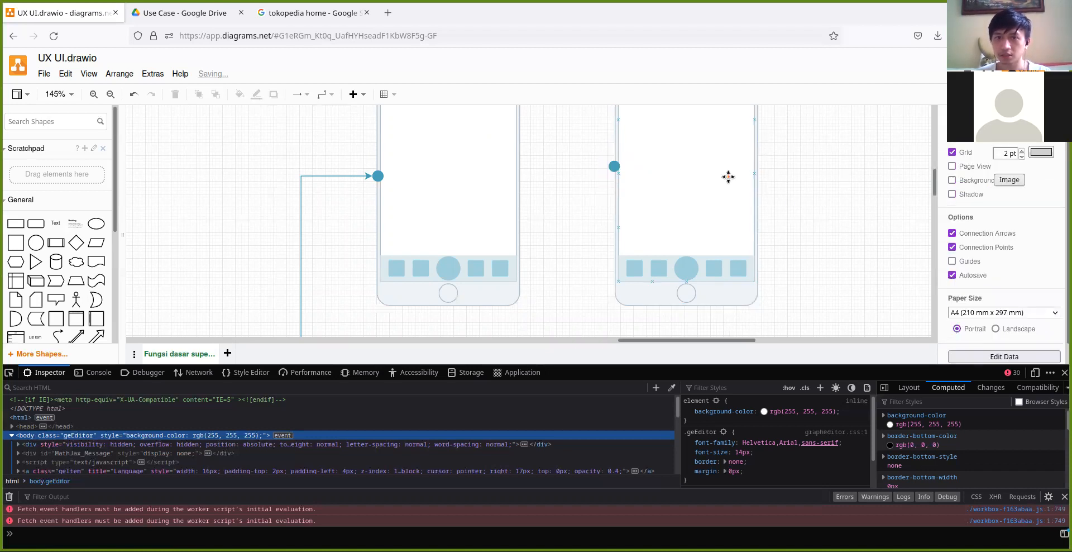
Nudge the copied connection dot right on the 3.2 Quiz phone's edge to a left position of 1200 pt.
left_click(613, 166)
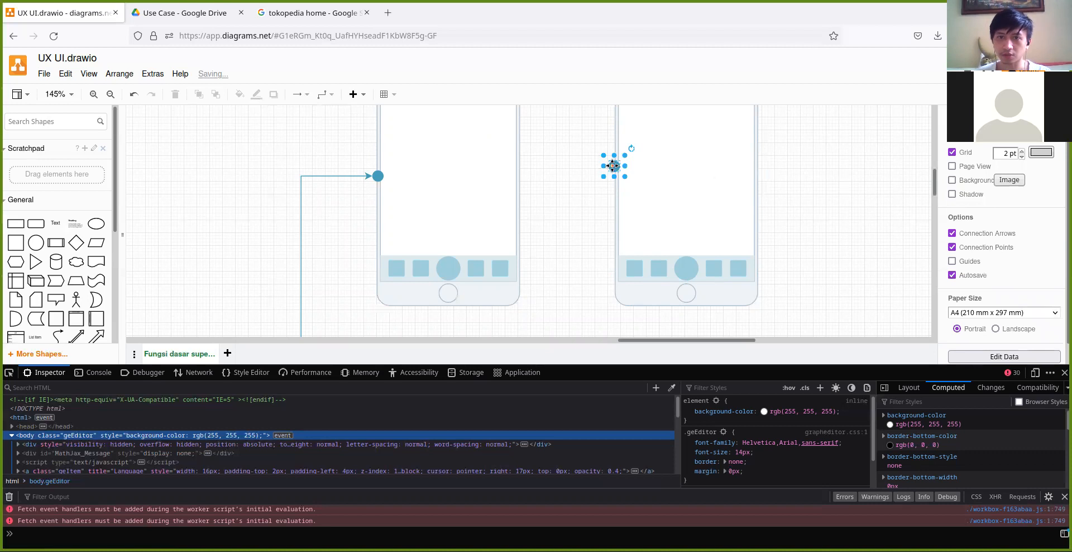
key("Right")
key("Right")
key("Right")
key("Right")
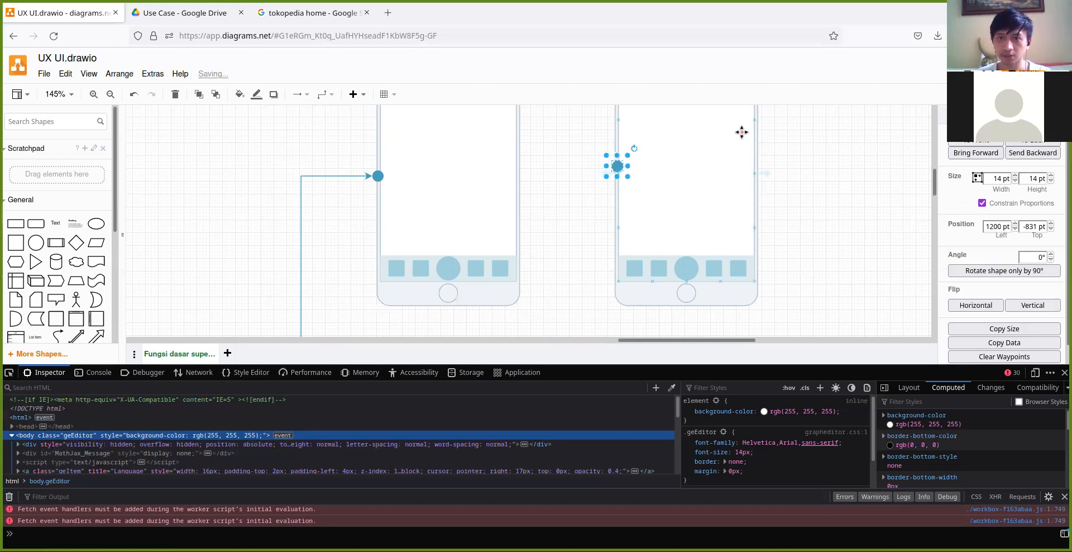
Copy the connection dot from the 2.1 Home screen's circle icons onto the lower part of the same phone, near its navigation bar.
left_click(866, 130)
scroll(762, 150, "down", 1)
scroll(675, 201, "down", 2)
scroll(656, 236, "down", 2)
scroll(646, 252, "down", 4)
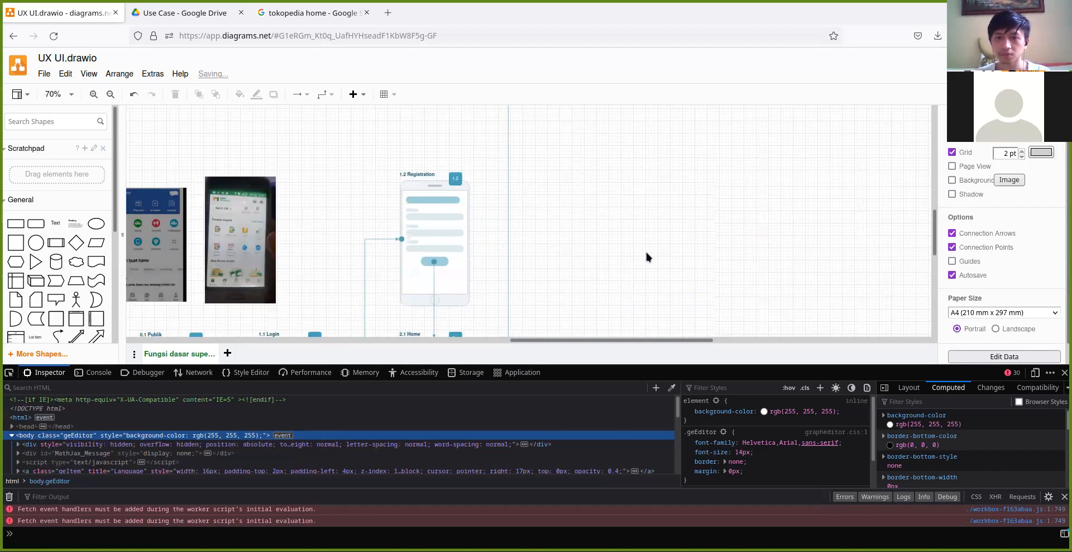
scroll(646, 257, "down", 3)
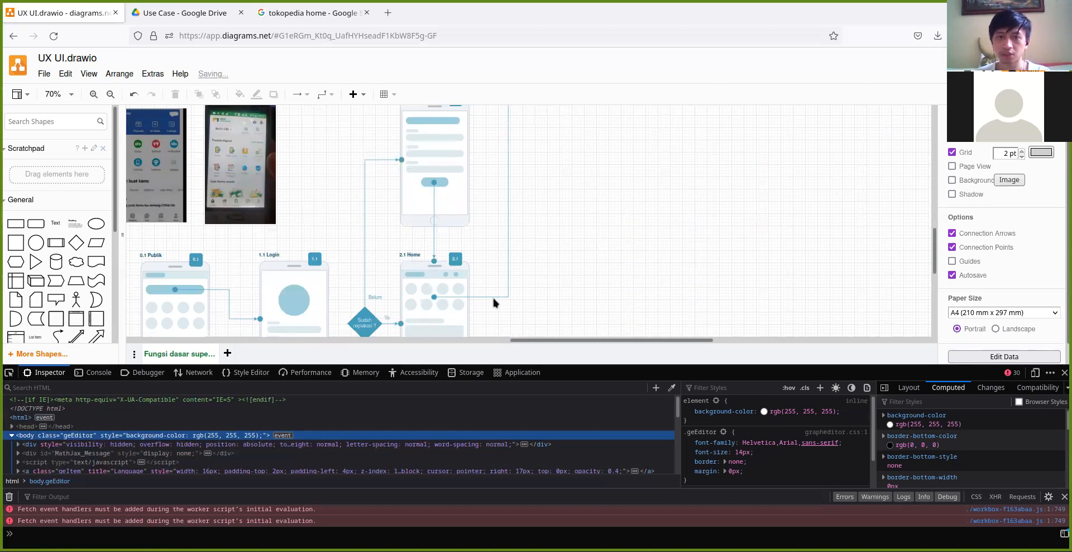
left_click_drag(444, 296, 642, 278)
key("Delete")
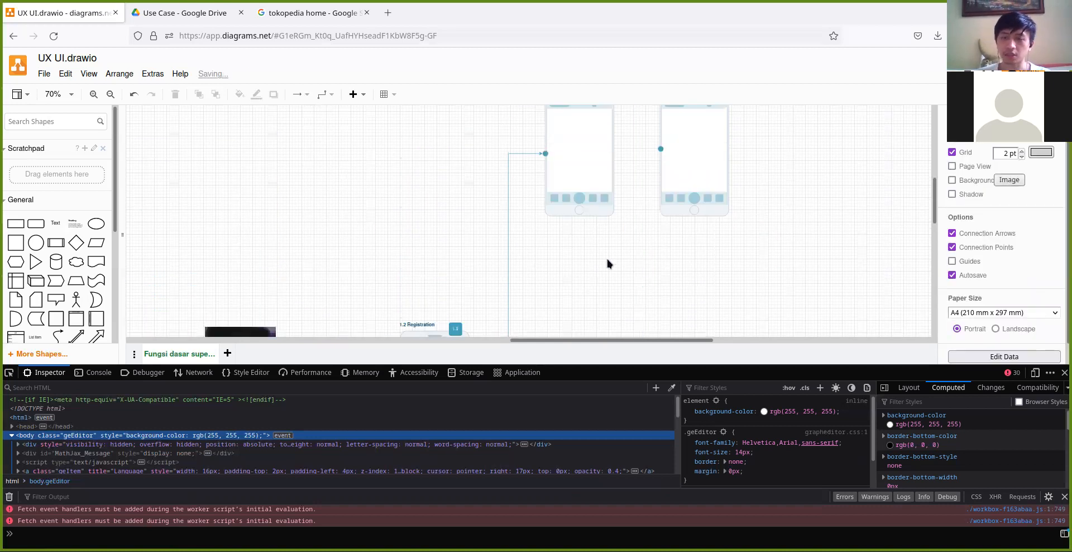
scroll(601, 256, "down", 5)
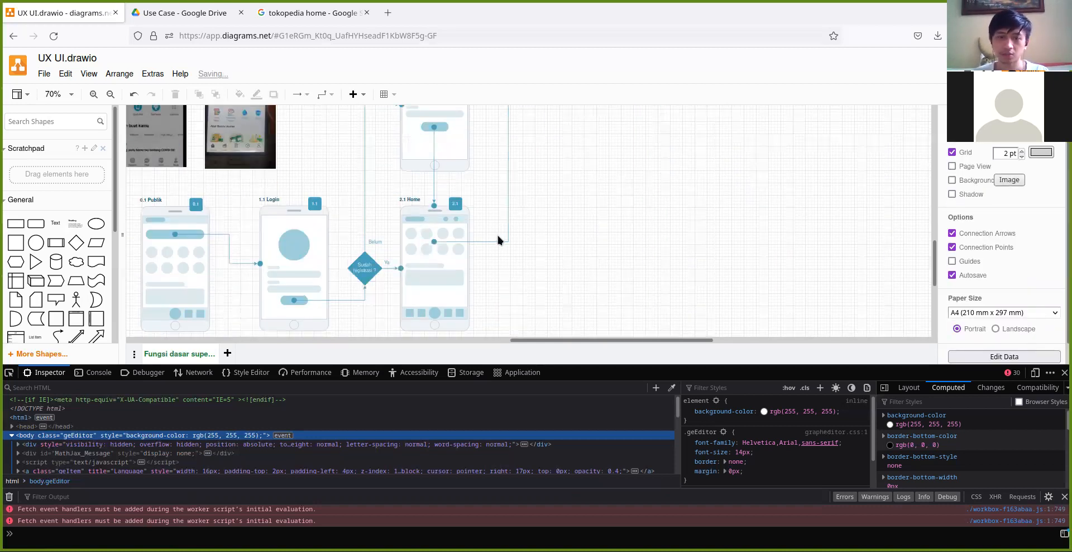
scroll(478, 296, "up", 2)
scroll(478, 296, "up", 3)
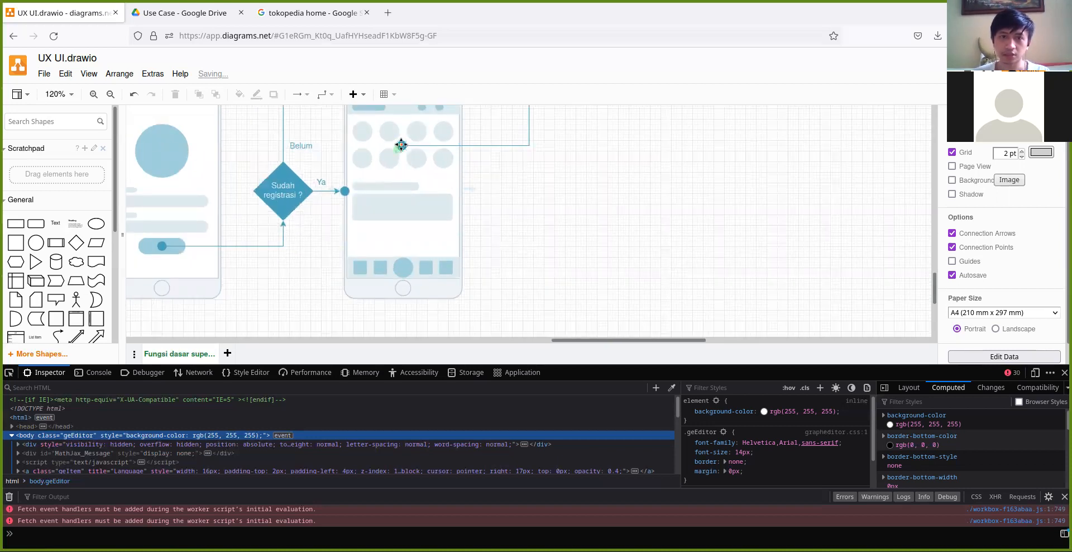
left_click(401, 145)
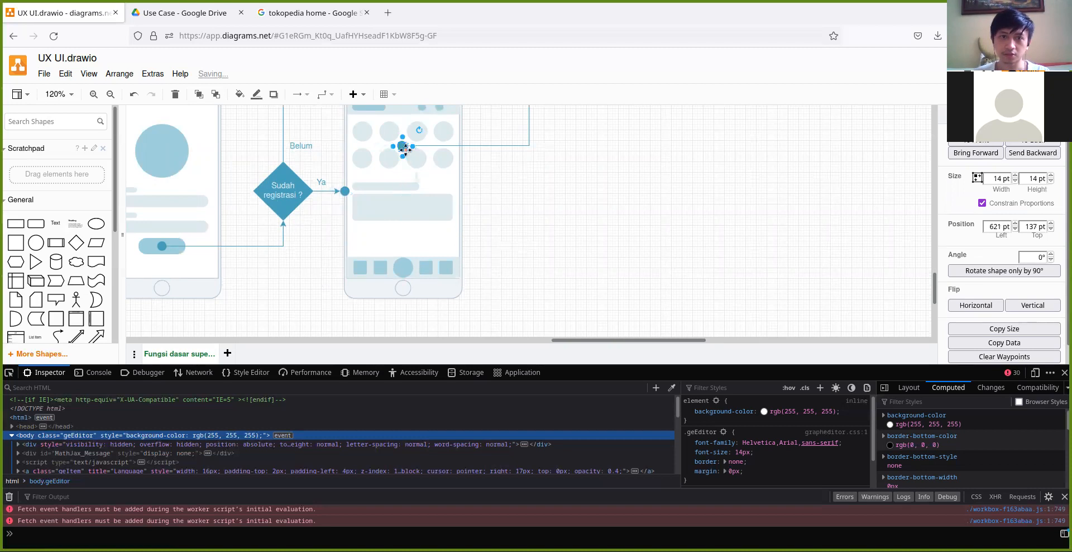
left_click_drag(402, 145, 435, 275)
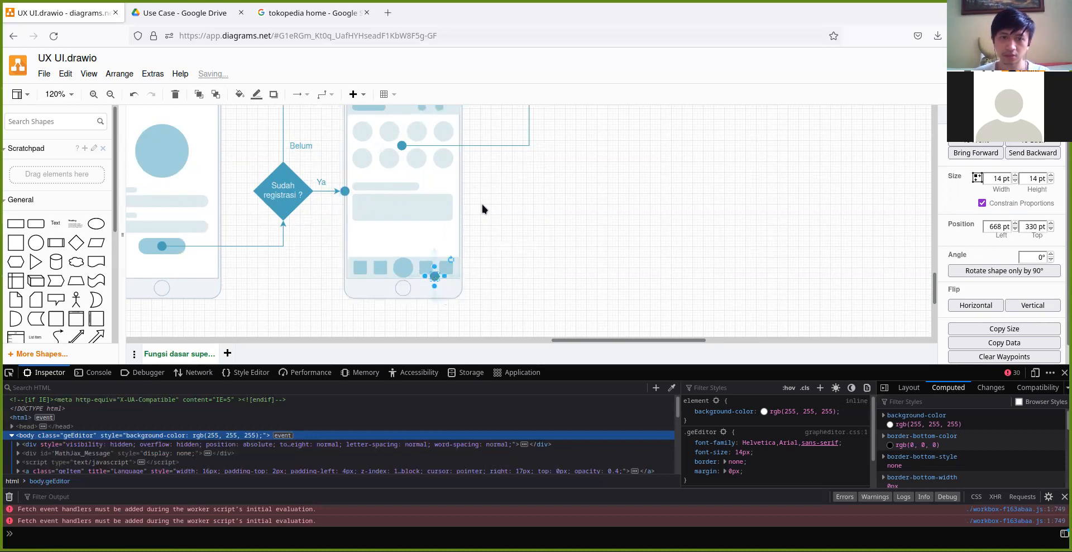
Nudge the copied dot onto the fourth navigation bar icon of the 2.1 Home screen, at left 655 pt and top 316 pt.
key("Up")
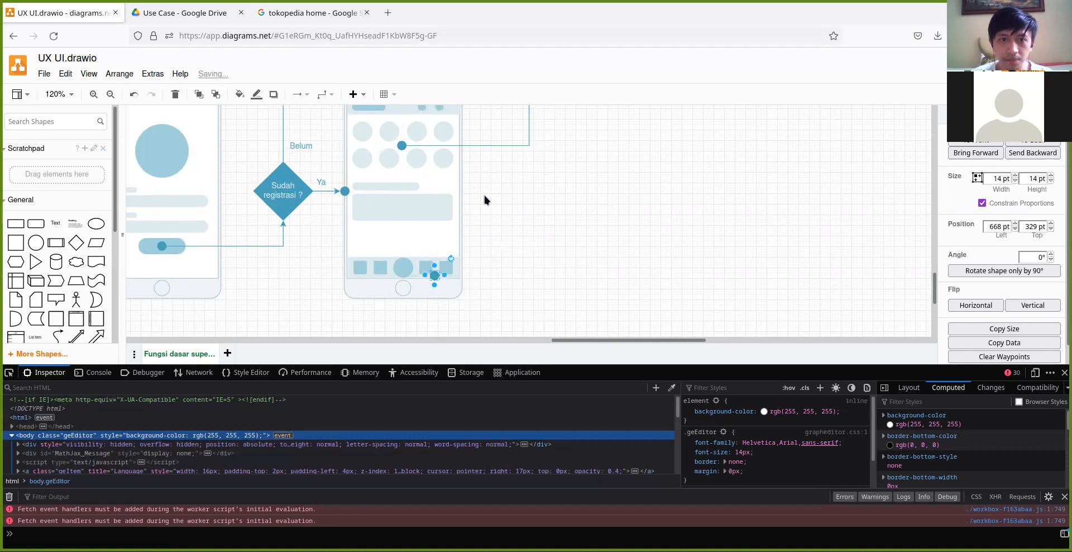
key("Up")
key("Up")
key("Up")
key("Up")
key("Up")
key("Up")
key("Up")
key("Up")
key("Up")
key("Up")
key("Up")
key("Up")
key("Up")
key("Up")
key("Up")
key("Left")
key("Left")
key("Left")
key("Left")
key("Left")
key("Left")
key("Left")
key("Left")
key("Down")
key("Left")
key("Left")
key("Left")
key("Left")
key("Down")
key("Down")
Move the copied dot just above the 2.1 Home navigation bar, to left 671 pt and top 286 pt.
scroll(484, 193, "up", 2)
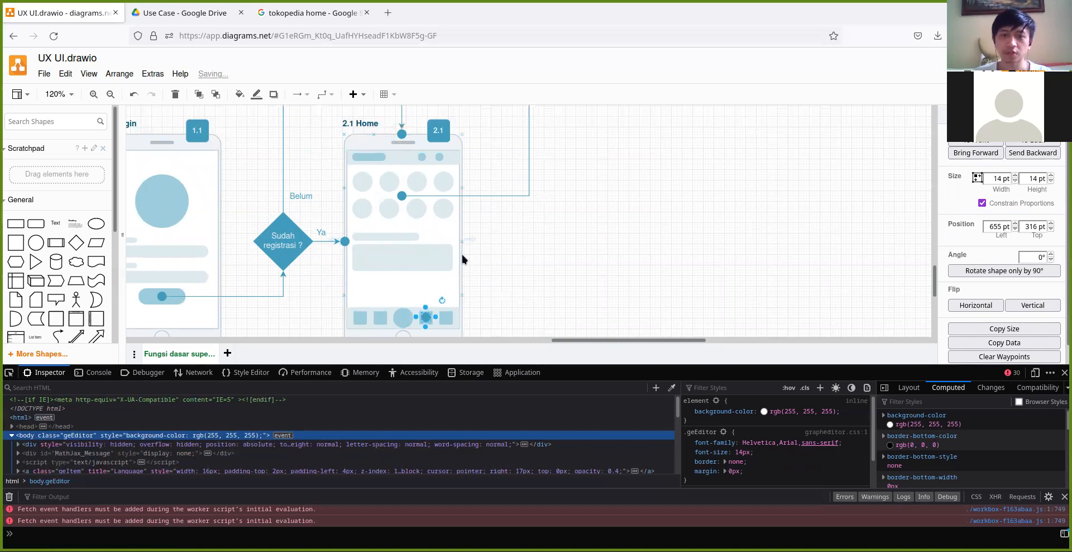
key("shift+Up")
key("shift+Up")
key("shift+Up")
key("Right")
key("shift+Right")
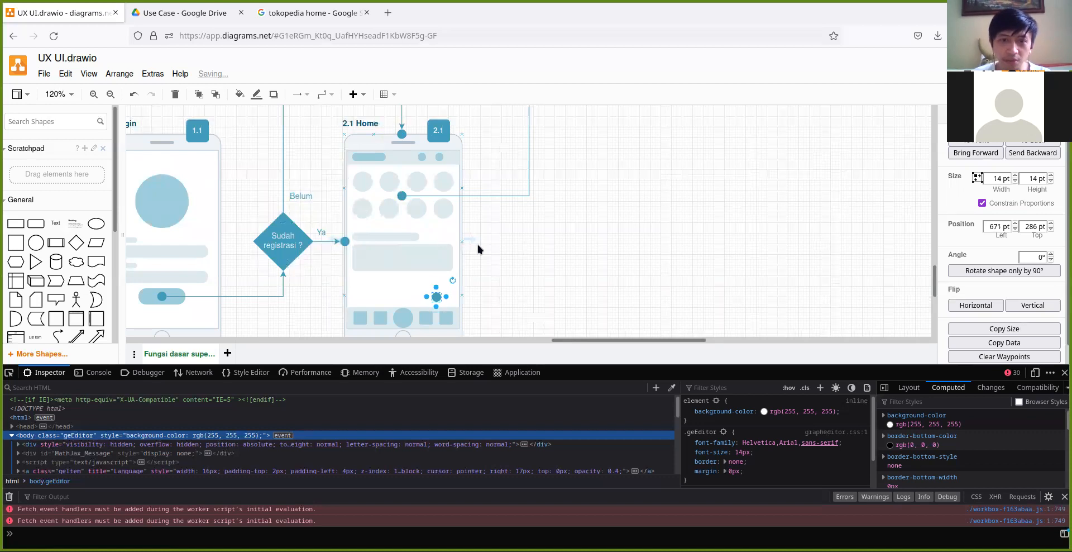
left_click(499, 231)
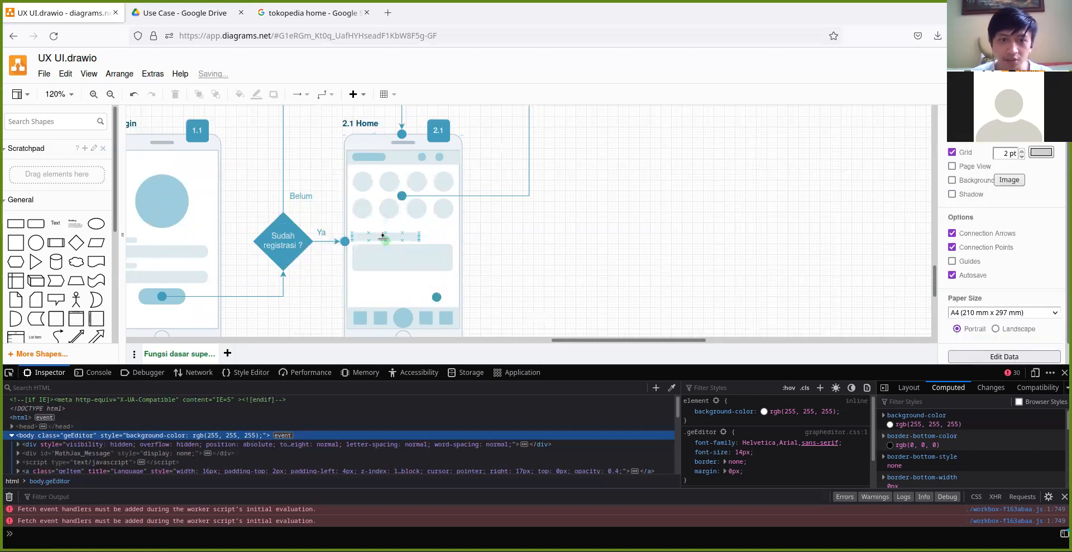
Copy the narrow placeholder bar on the 2.1 Home screen beneath the new dot and resize it to 88 by 24 pt.
left_click(391, 238)
left_click_drag(399, 238, 431, 282)
left_click_drag(431, 295, 401, 296)
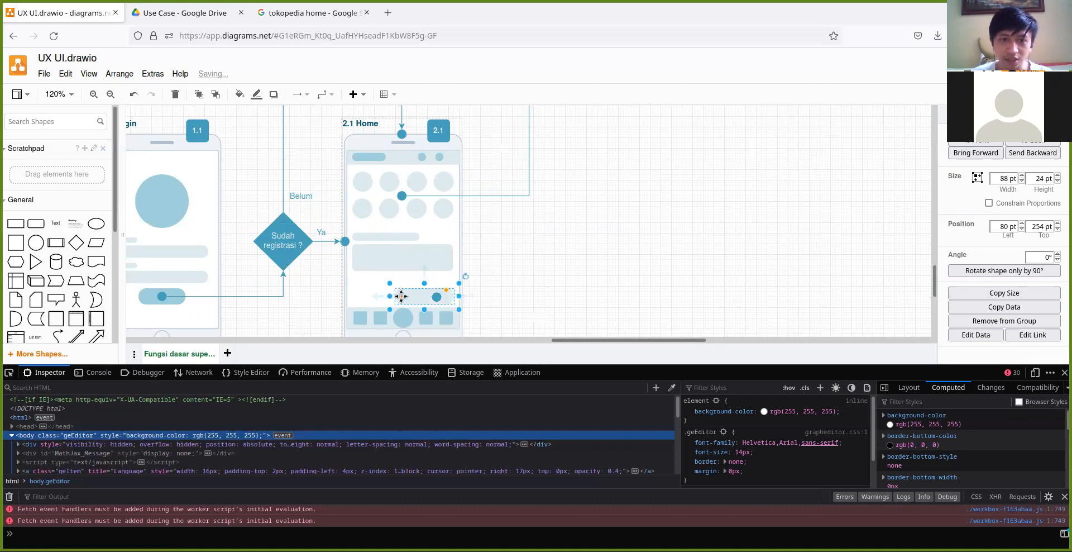
Align the new dot and the 88 pt wide bar to each other's vertical middle.
left_click(436, 296)
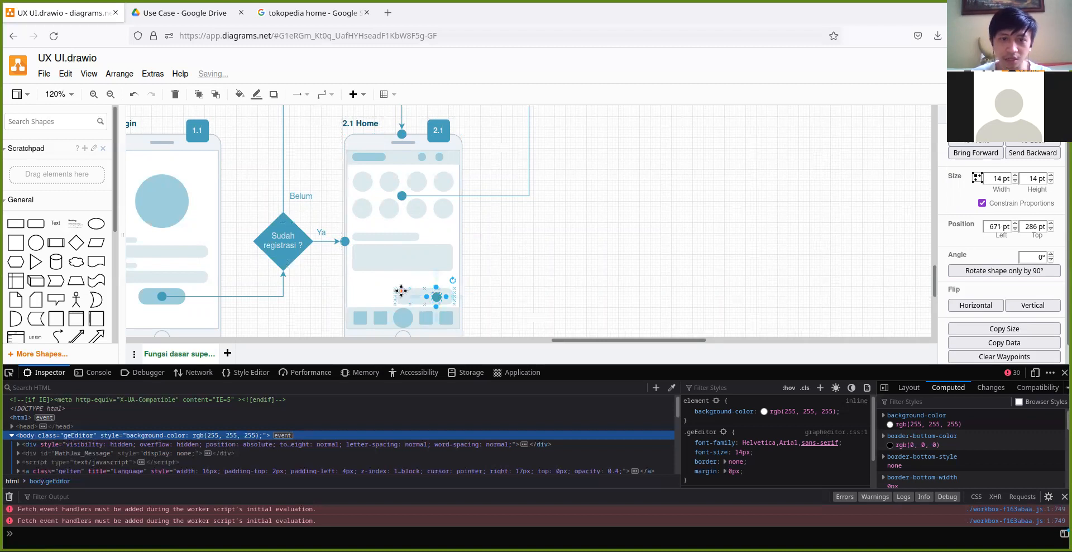
left_click(403, 292, "ctrl")
left_click(525, 283)
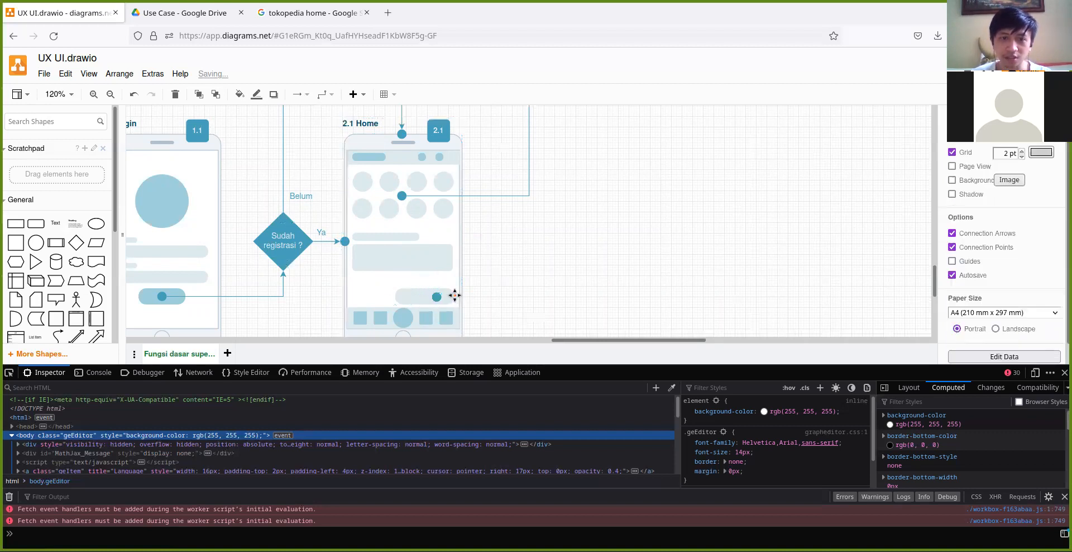
left_click(437, 297)
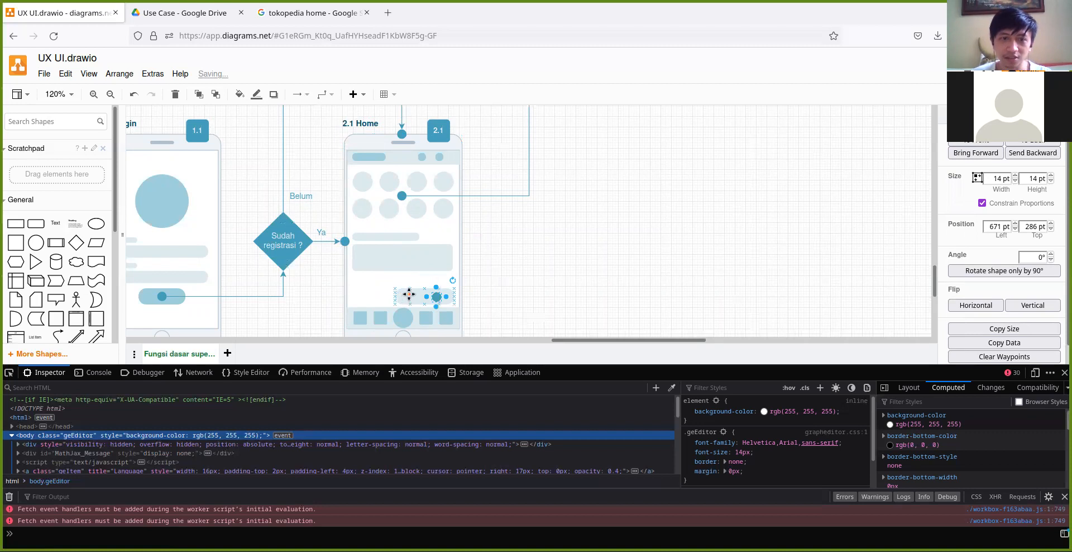
left_click(501, 294)
scroll(437, 294, "up", 4)
left_click(436, 293)
left_click(371, 285, "ctrl")
left_click(393, 286)
left_click(434, 292, "ctrl")
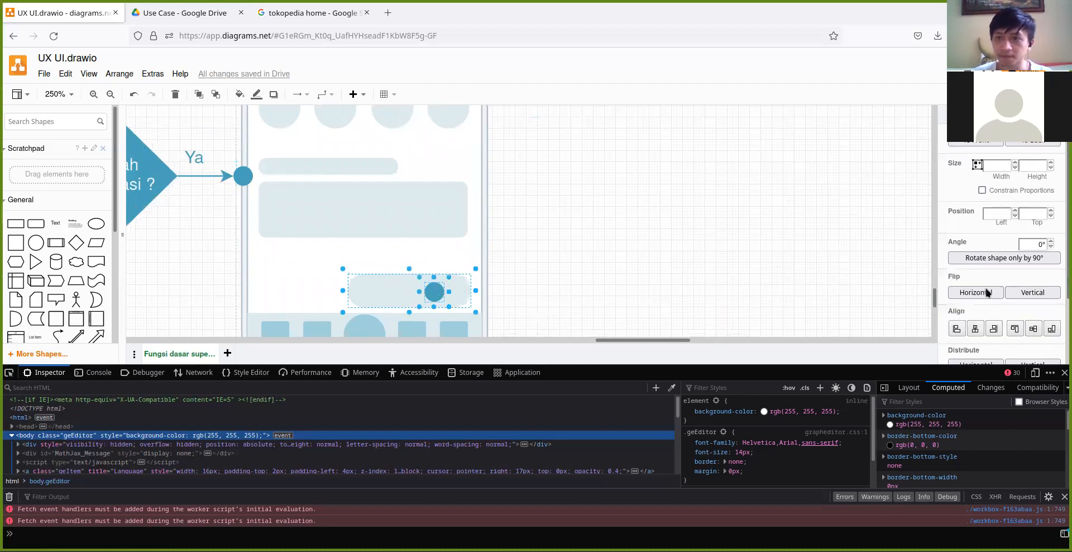
left_click(1032, 331)
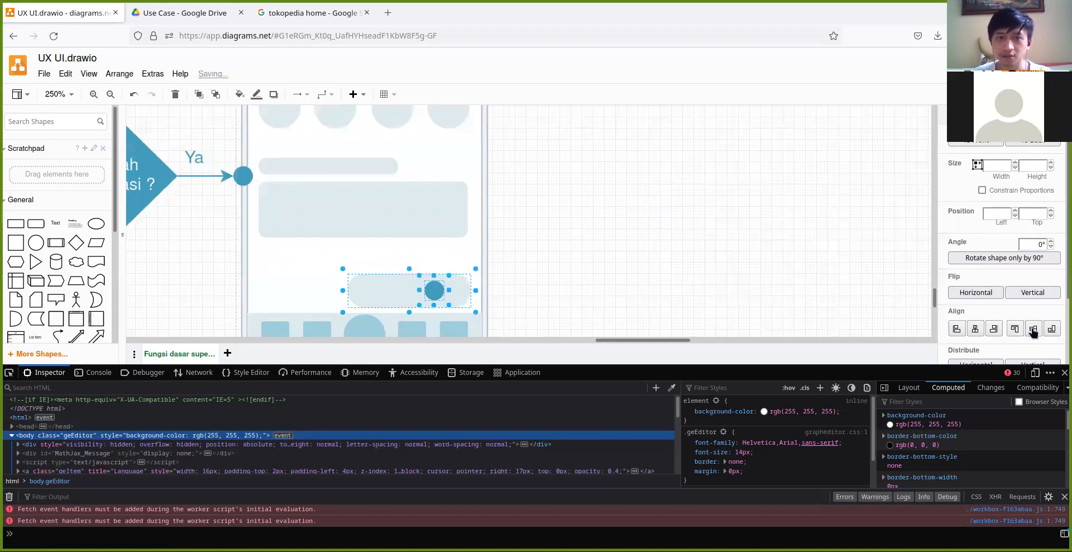
left_click(639, 261)
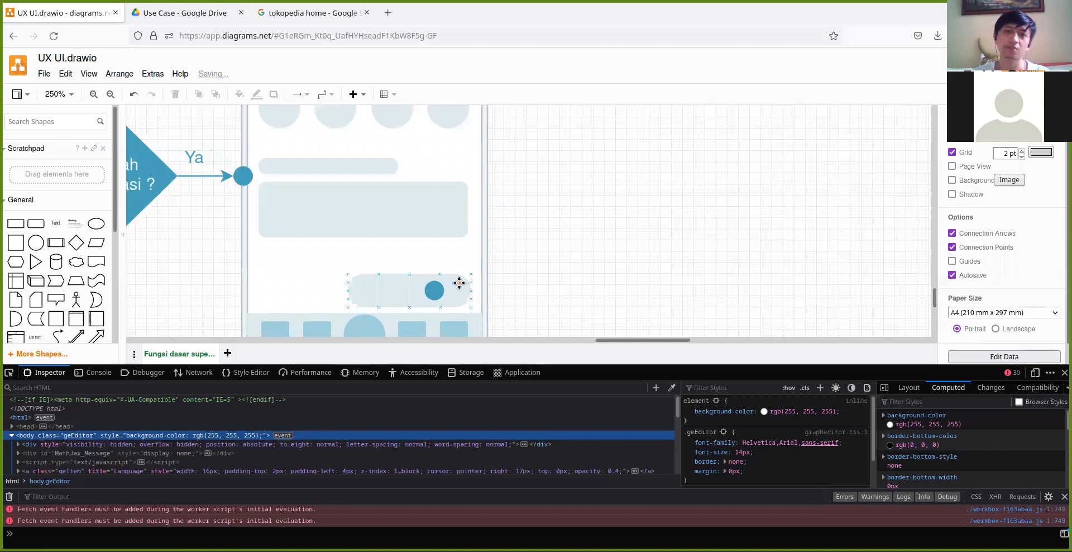
Nudge the new bar on the 2.1 Home screen slightly left, to a left position of 79 pt.
left_click(464, 272)
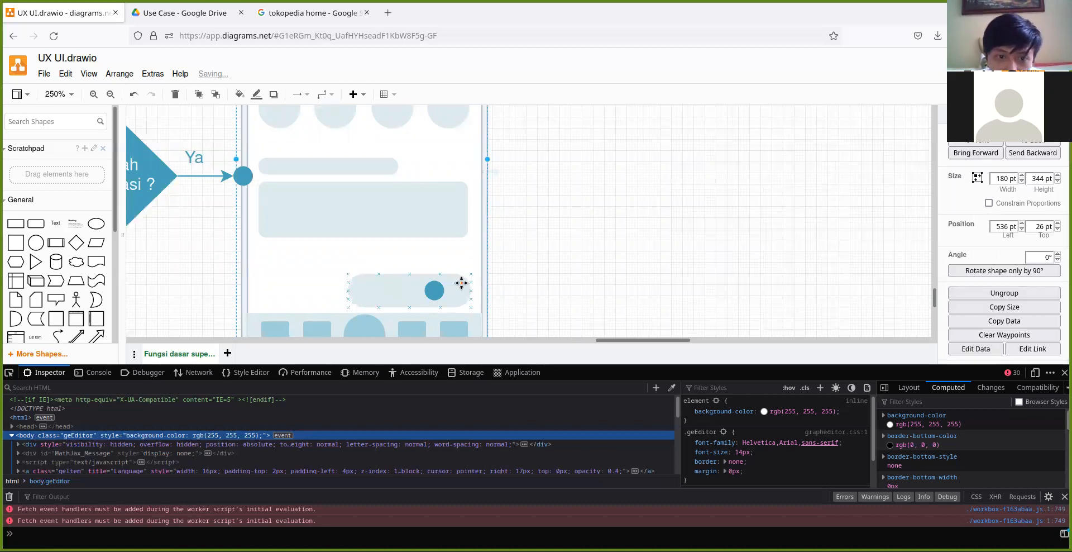
left_click(456, 288)
key("Left")
key("Left")
key("Right")
left_click(519, 270)
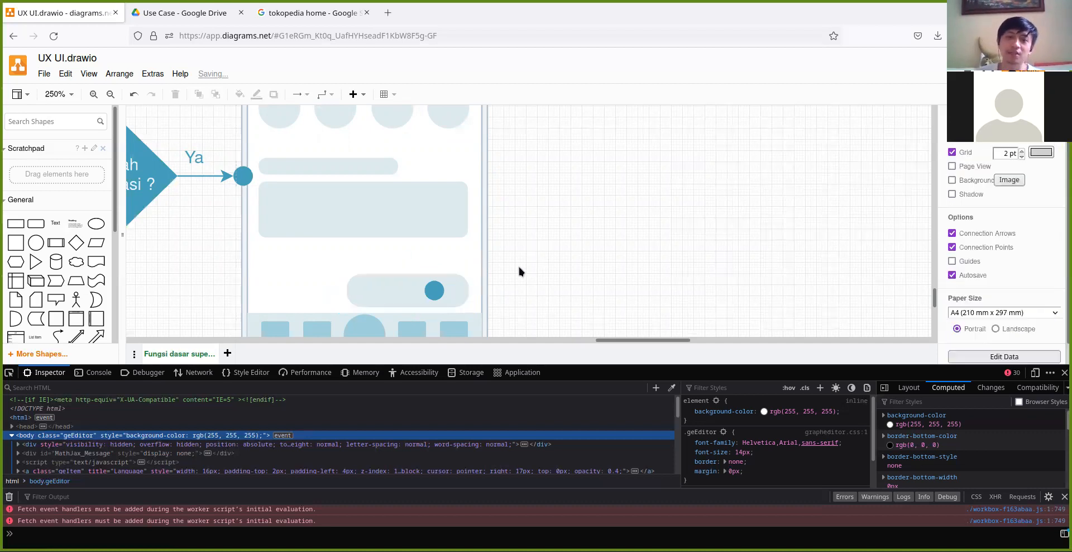
Move the new bar and its dot together 3 pt up, away from the 2.1 Home navigation bar.
scroll(438, 287, "down", 1)
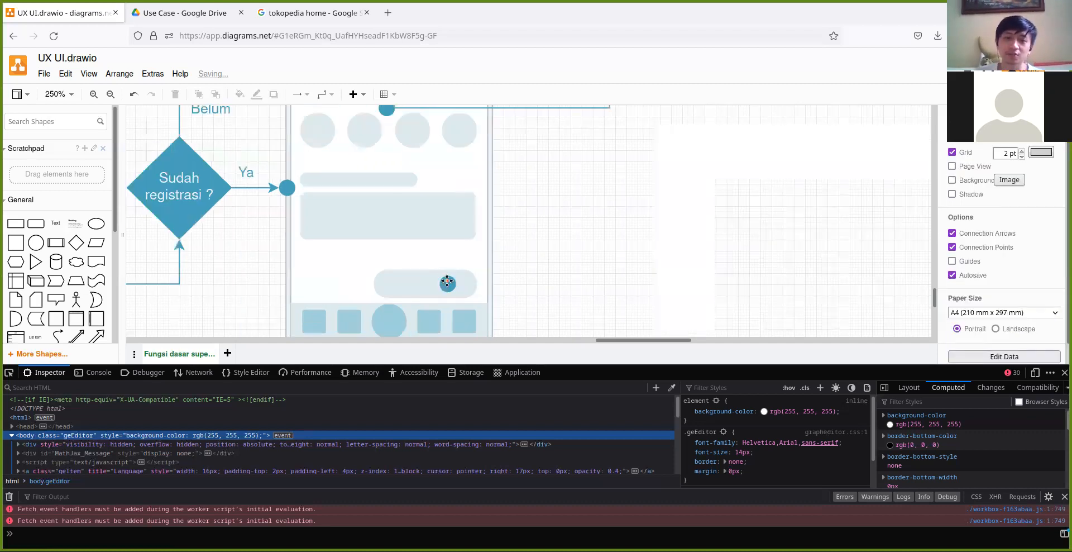
left_click(449, 282)
left_click(408, 281, "shift")
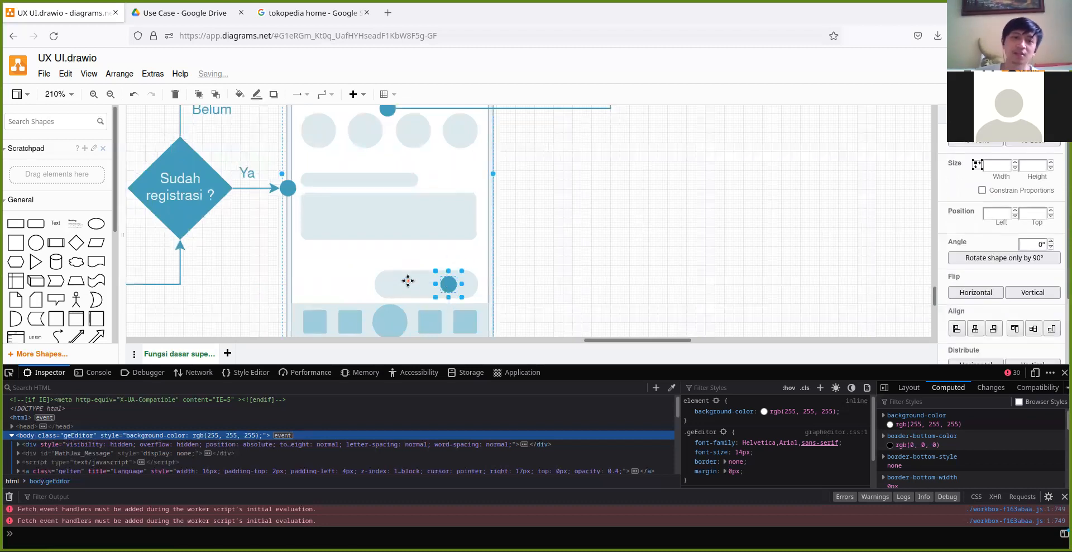
left_click(401, 286)
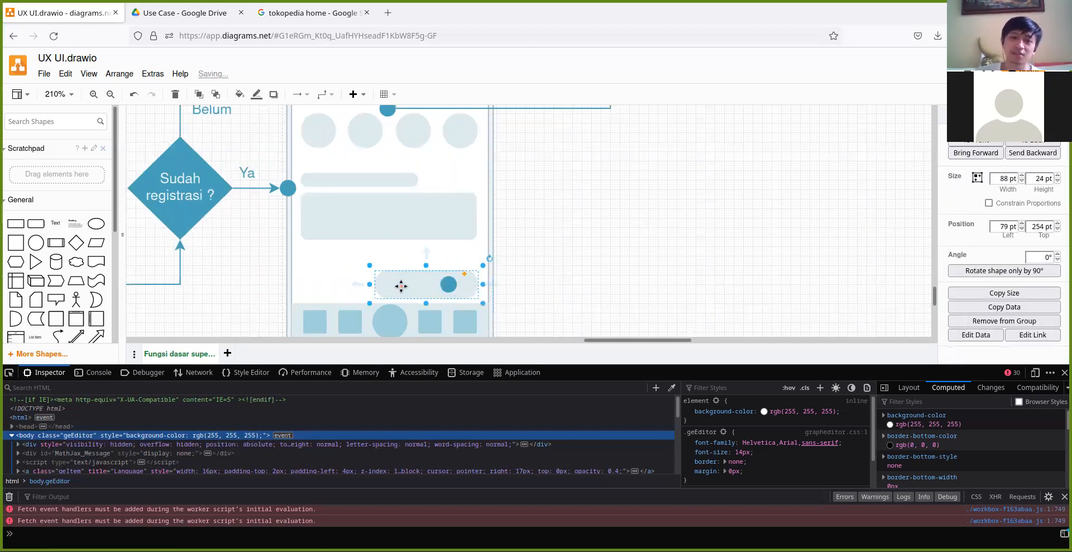
left_click(448, 285, "shift")
key("Up")
key("Up")
key("Up")
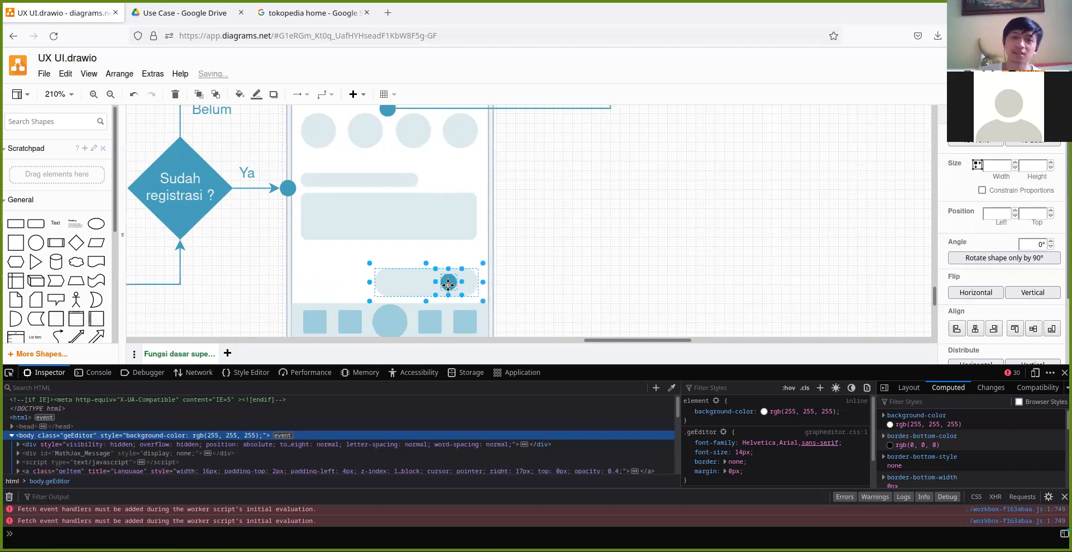
left_click(608, 236)
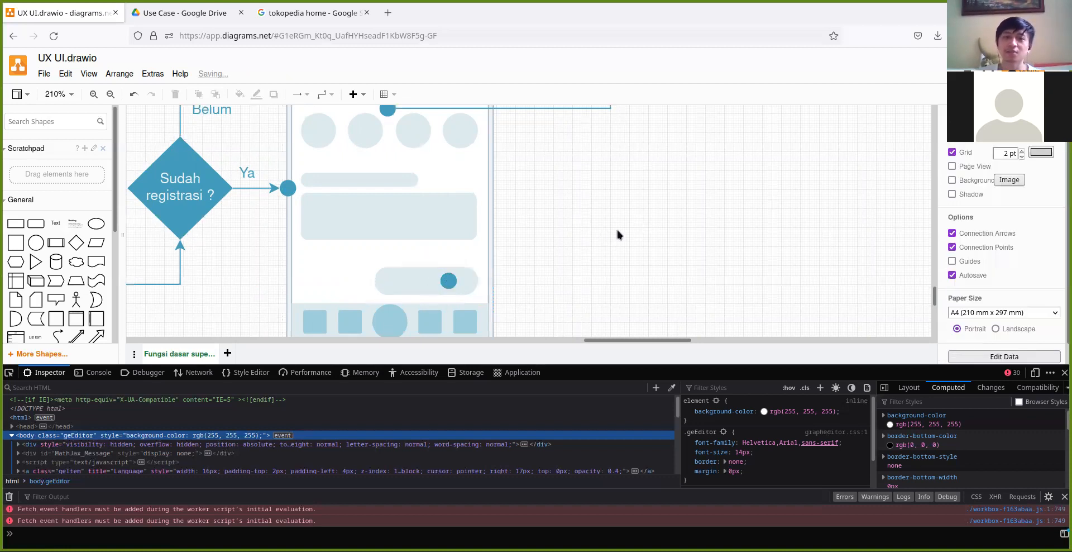
Draw a connector from the new dot in the 2.1 Home bar up to just beside the 3.2 Quiz phone's connection dot.
scroll(618, 230, "down", 5)
left_click_drag(648, 182, 530, 246)
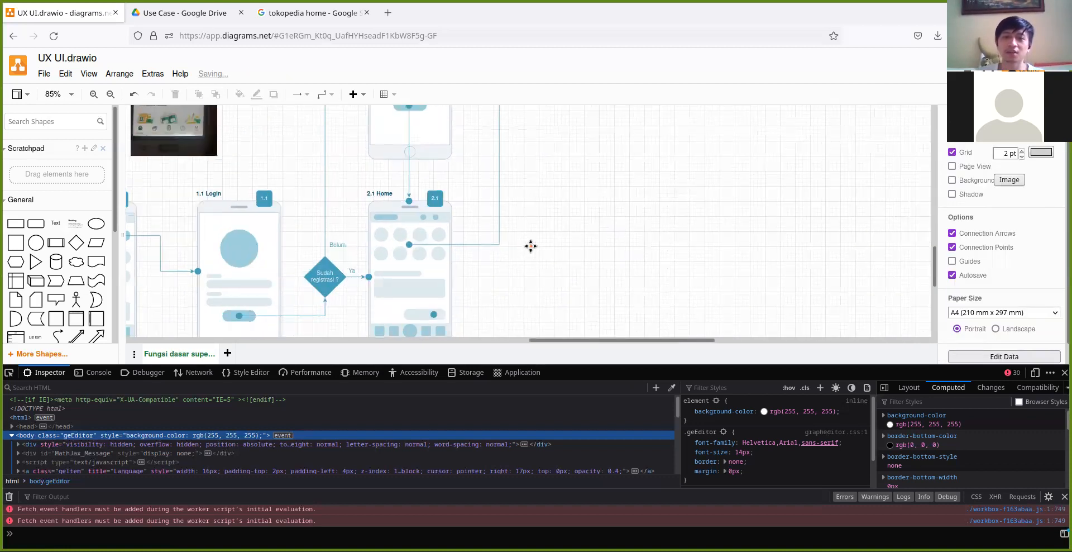
scroll(530, 246, "down", 2)
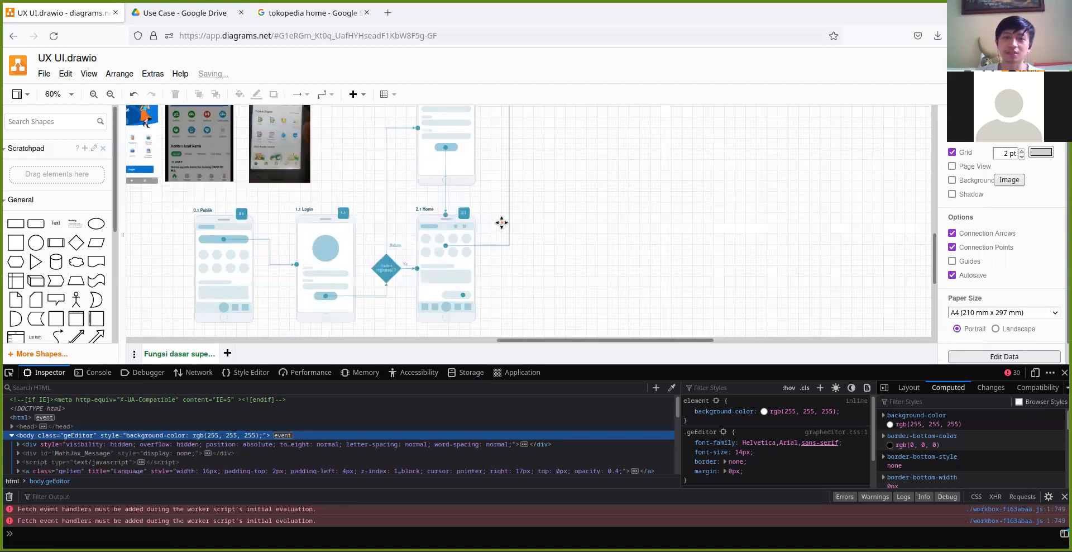
scroll(467, 247, "down", 1)
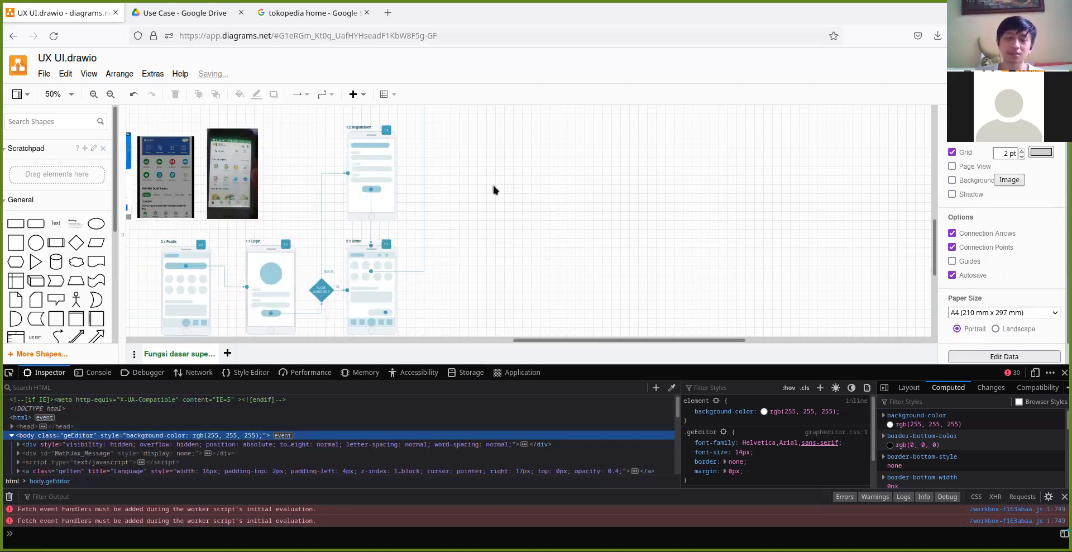
scroll(498, 226, "up", 3)
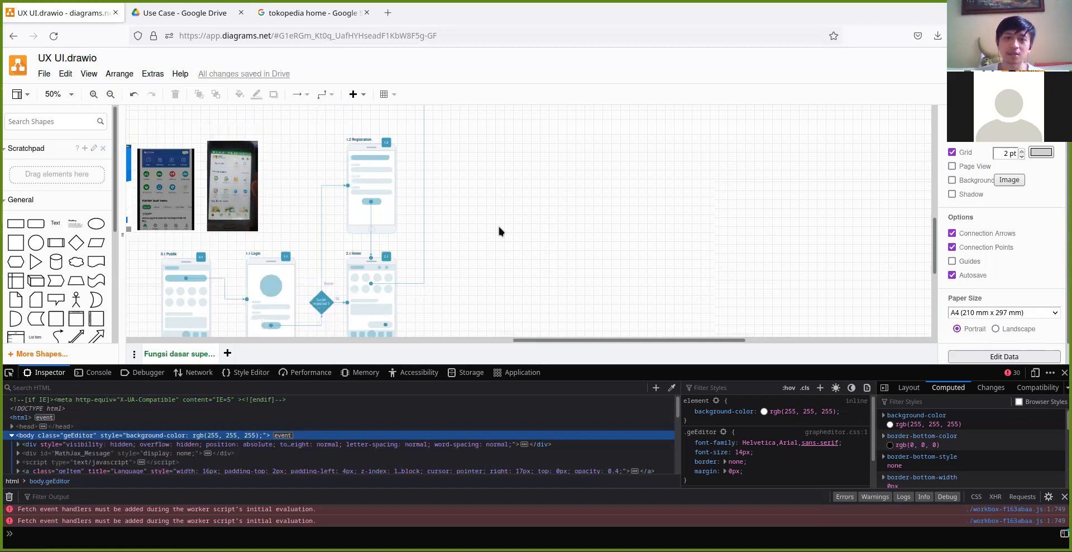
scroll(498, 226, "down", 3)
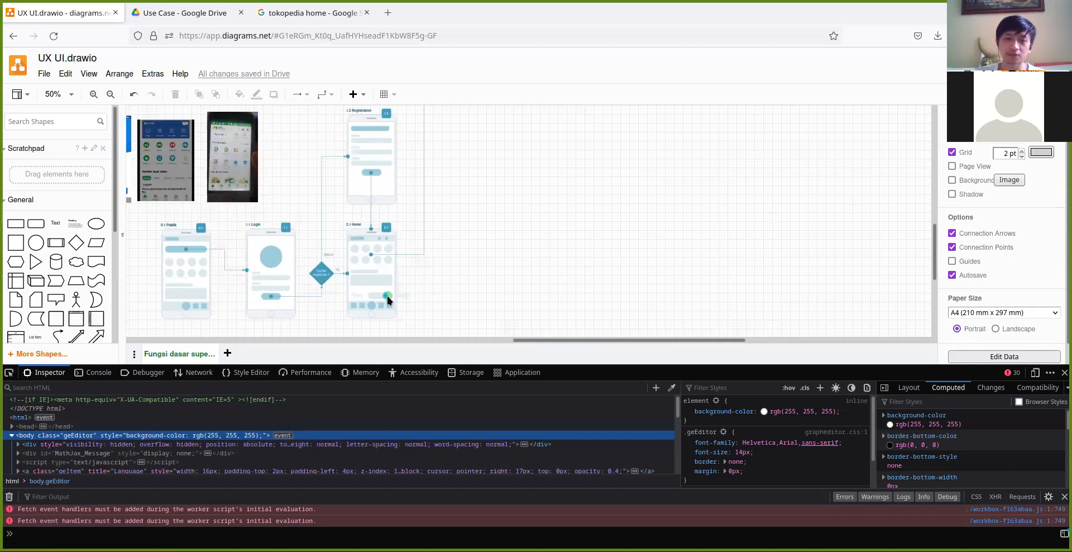
mouse_move(411, 291)
left_mouse_down()
mouse_move(470, 81)
mouse_move(496, 206)
mouse_move(526, 127)
left_mouse_up()
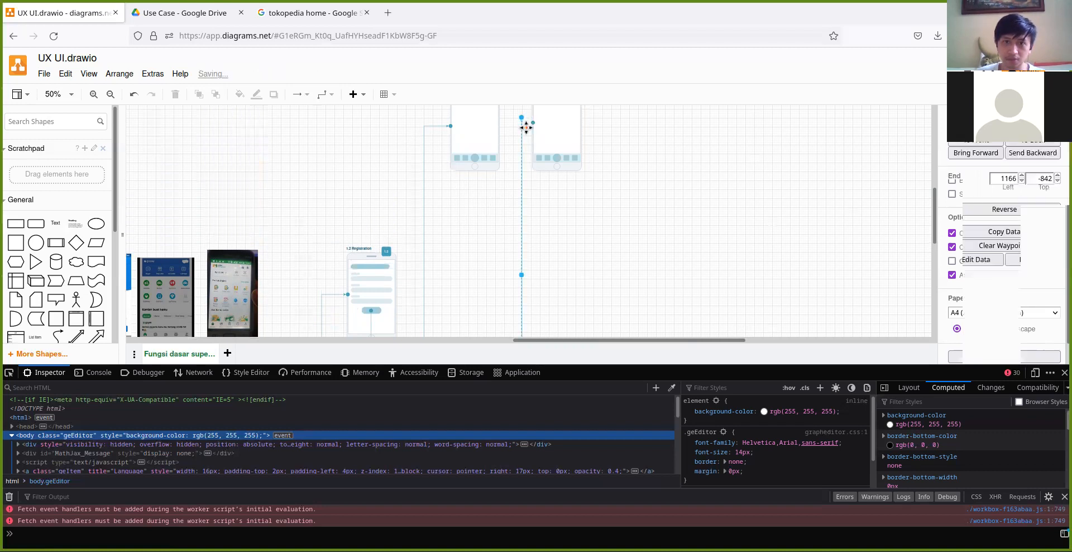
Attach the new connector's arrow end to the connection dot on the 3.2 Quiz phone's left edge.
scroll(546, 131, "up", 2)
scroll(552, 186, "up", 3)
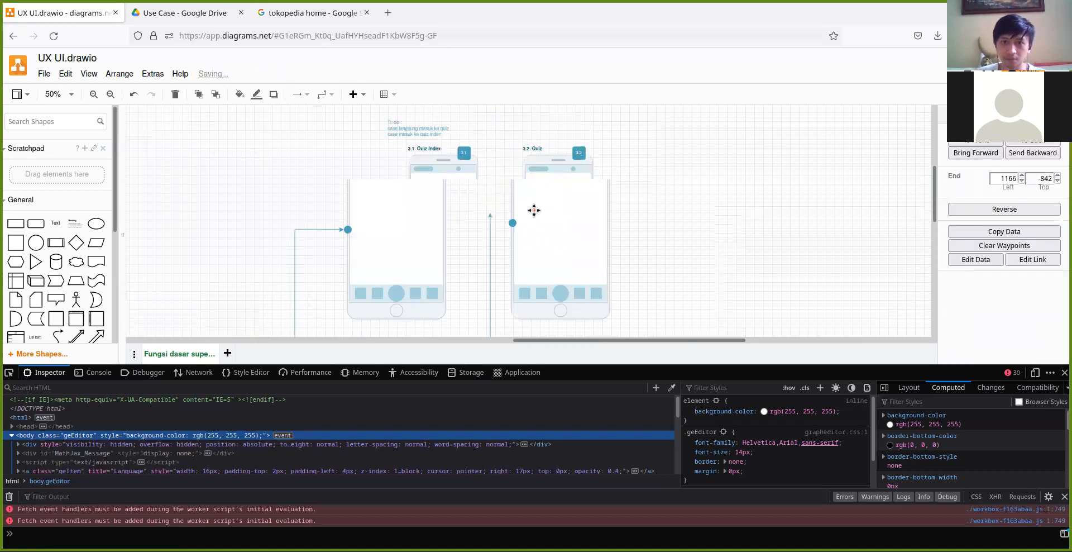
scroll(534, 210, "up", 5)
left_click_drag(488, 177, 524, 193)
Shift the connector's long vertical segment into the gap between the 3.1 Quiz Index and 3.2 Quiz phones.
scroll(421, 243, "down", 5)
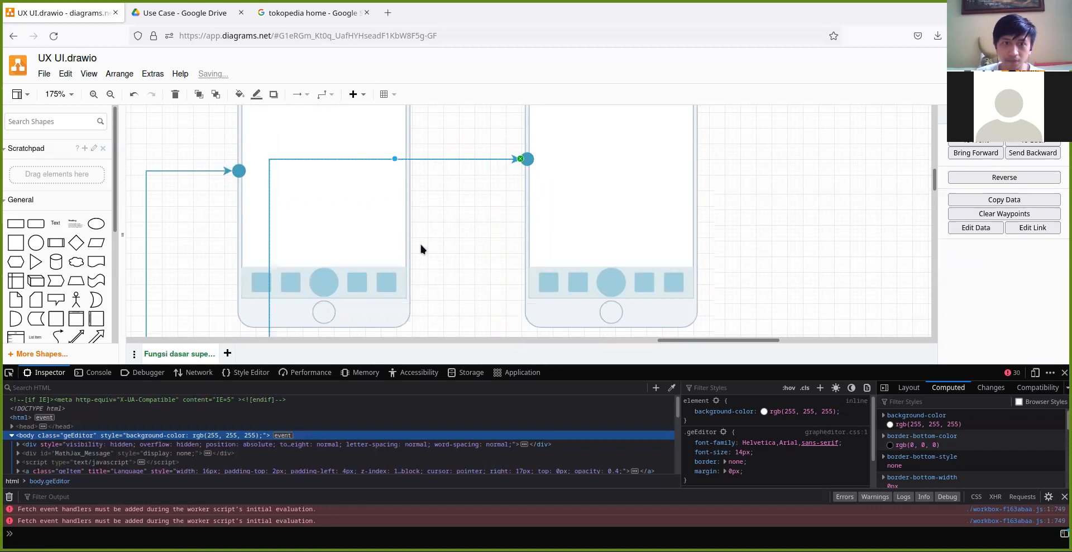
left_click(268, 258)
scroll(274, 262, "down", 8)
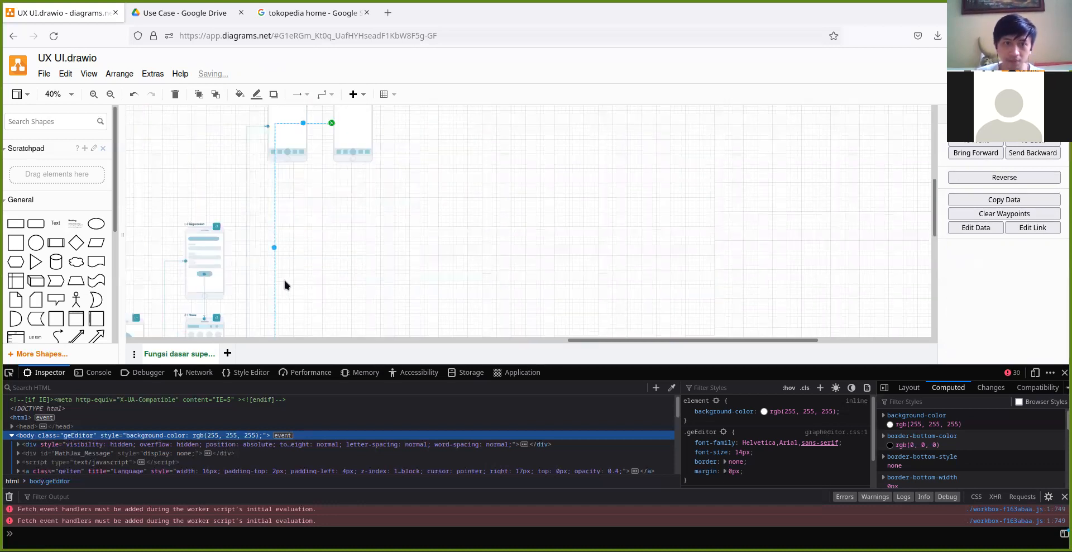
scroll(284, 280, "down", 1)
left_click_drag(274, 230, 317, 221)
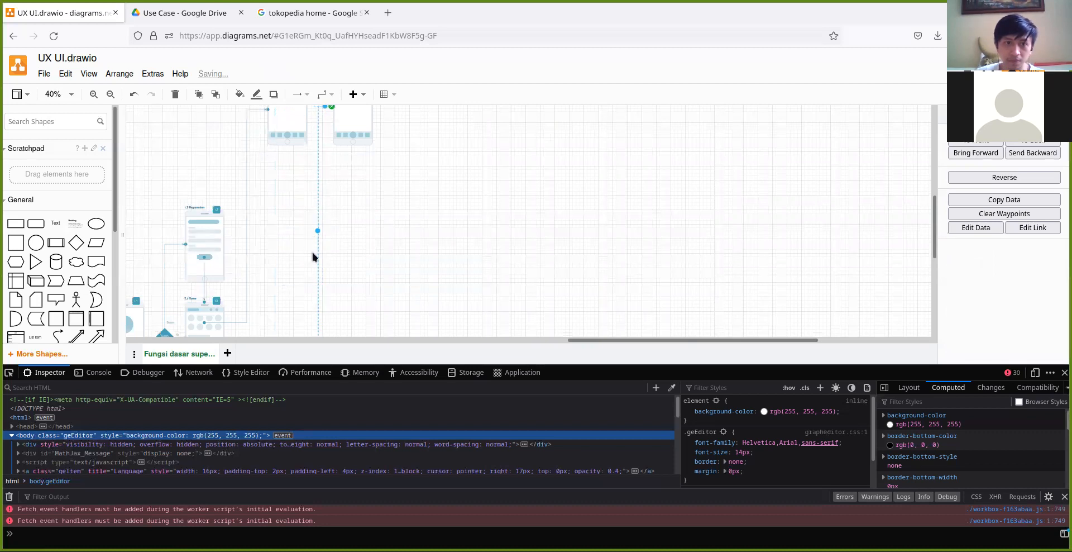
Reroute the 3.2 Quiz connector: raise its horizontal segment to just below the 3.1 Quiz Index phone and run its lower vertical segment beside the 1.2 Registration phone.
scroll(313, 257, "down", 3)
scroll(262, 291, "up", 2)
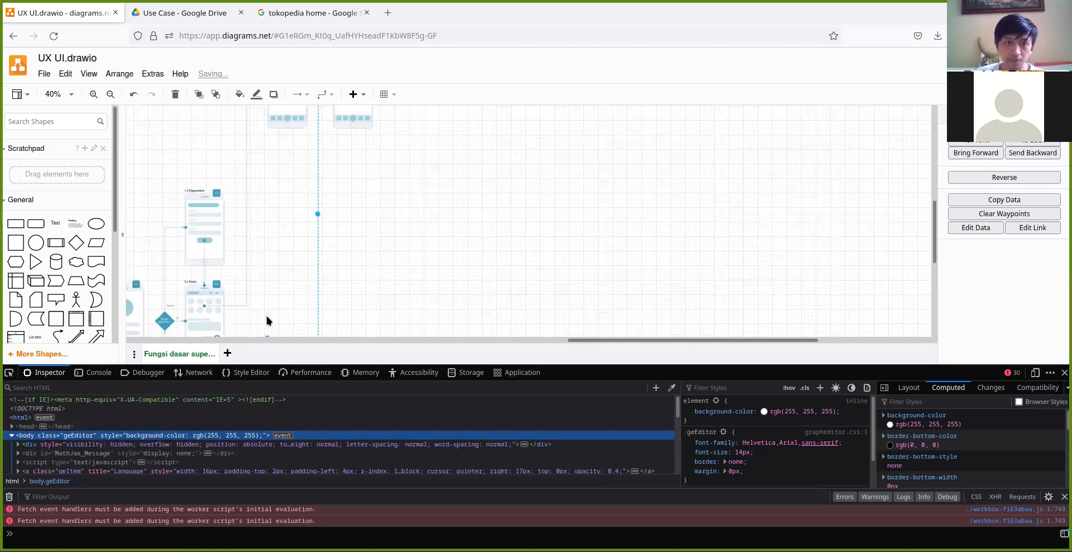
scroll(266, 316, "down", 1)
left_click_drag(266, 245, 270, 124)
left_click_drag(216, 223, 233, 216)
left_click(325, 220)
scroll(326, 216, "up", 3)
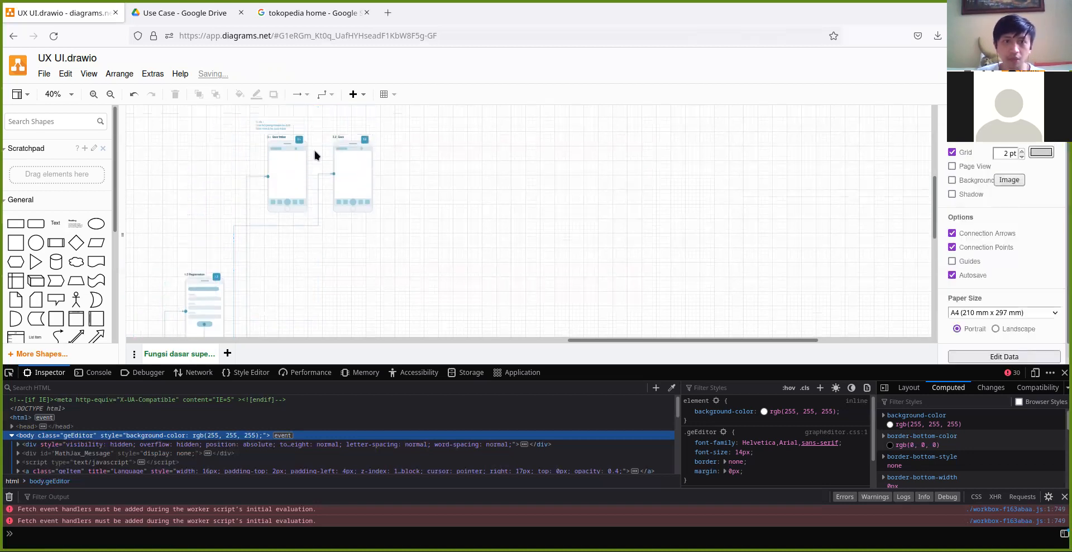
Examine both connector routes from the dots in the 2.1 Home screen up to the 3.1 Quiz Index and 3.2 Quiz phones.
scroll(298, 294, "down", 4)
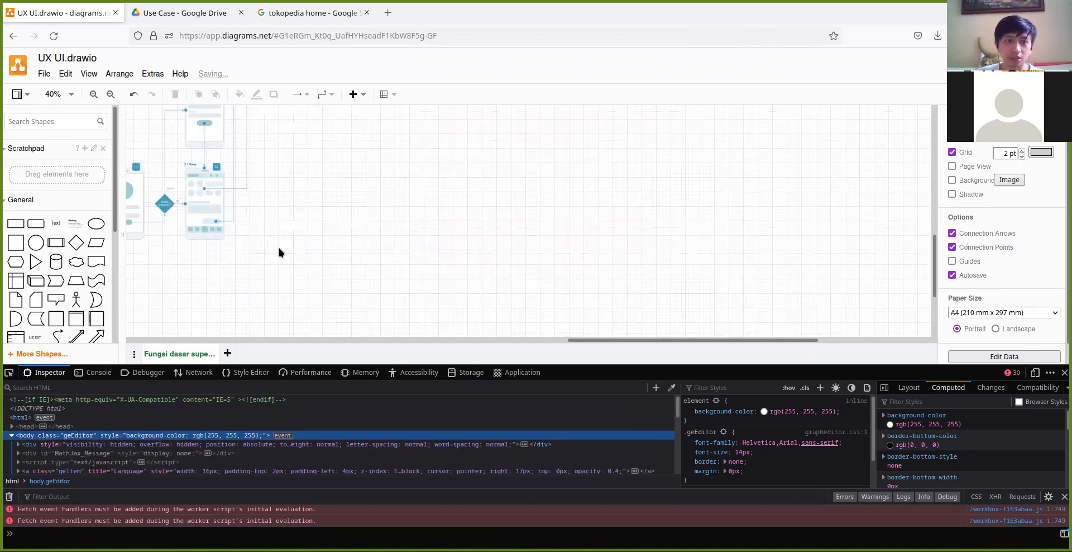
scroll(202, 245, "up", 3)
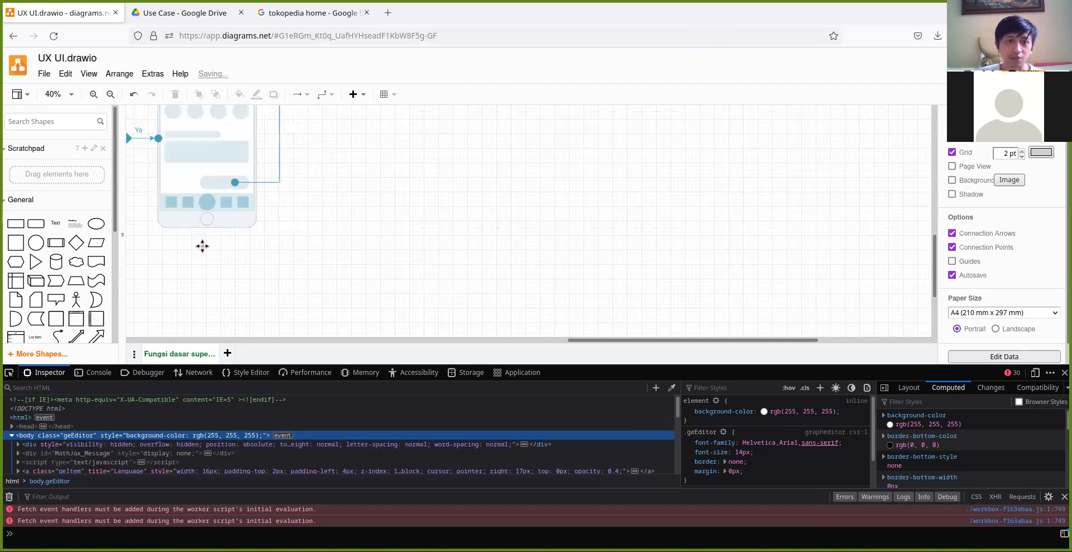
scroll(208, 179, "up", 2)
left_click(243, 256)
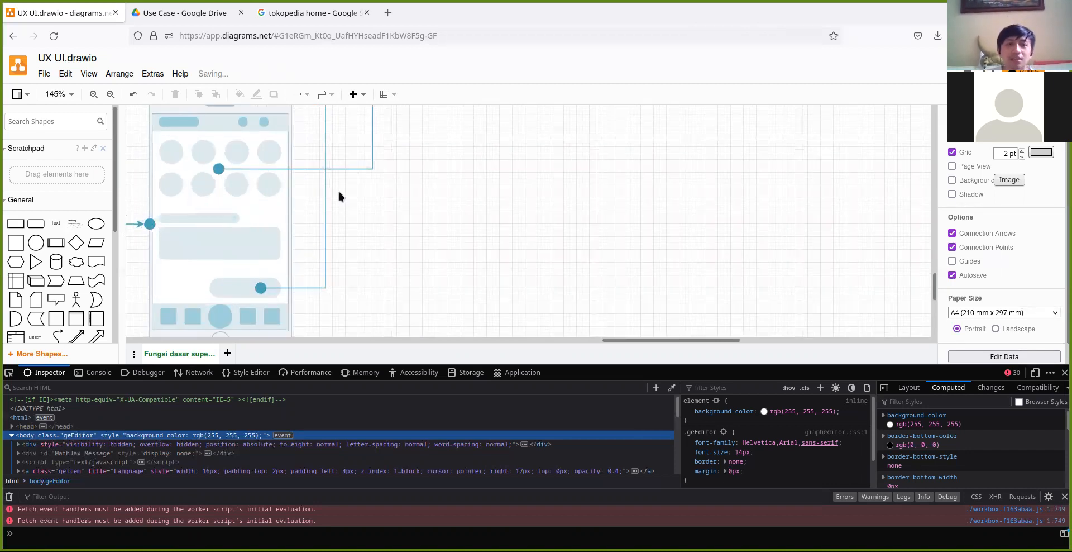
left_click(246, 282)
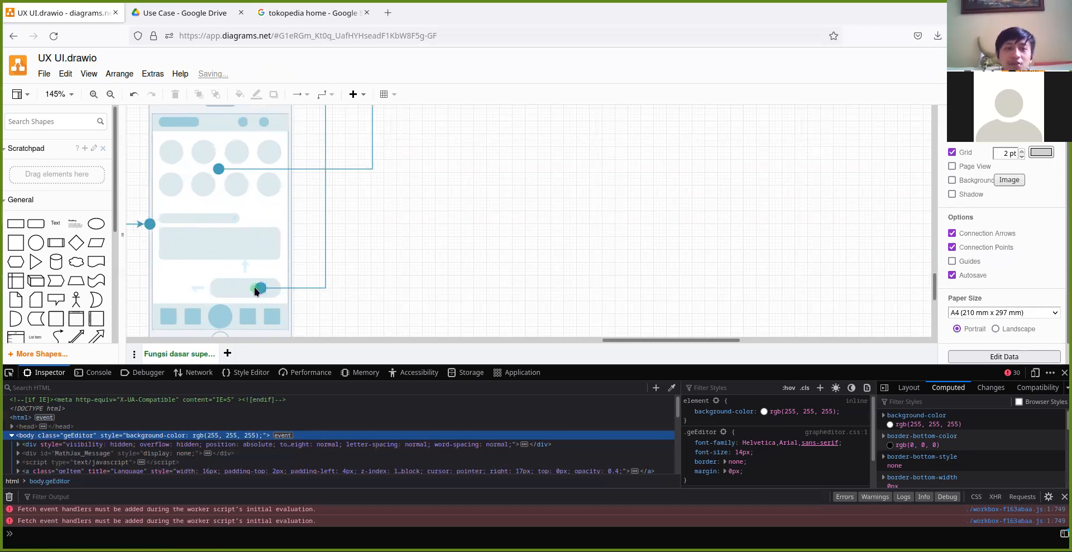
scroll(431, 242, "down", 3)
left_click_drag(453, 160, 417, 286)
scroll(419, 287, "up", 3)
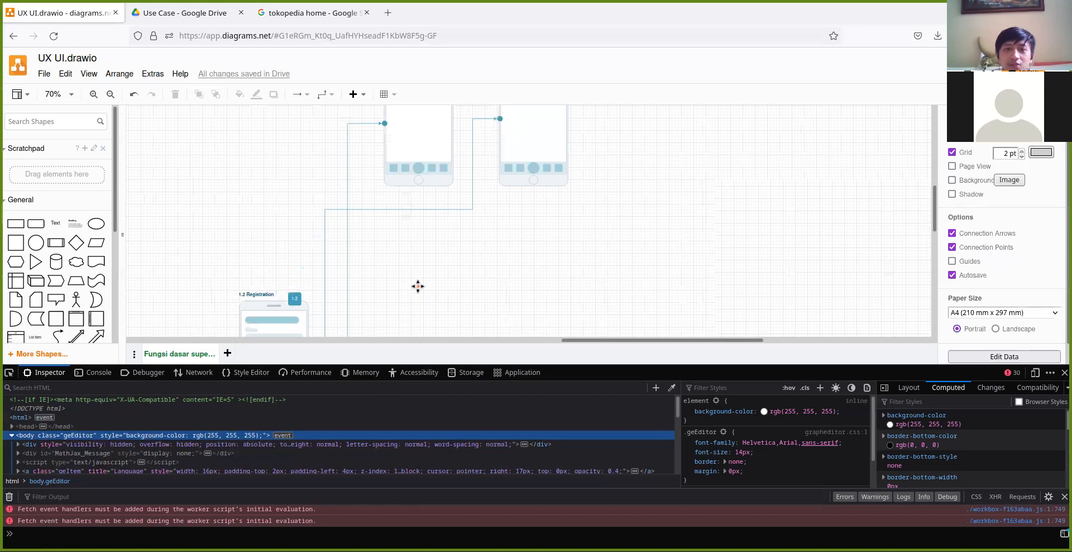
scroll(578, 221, "up", 2)
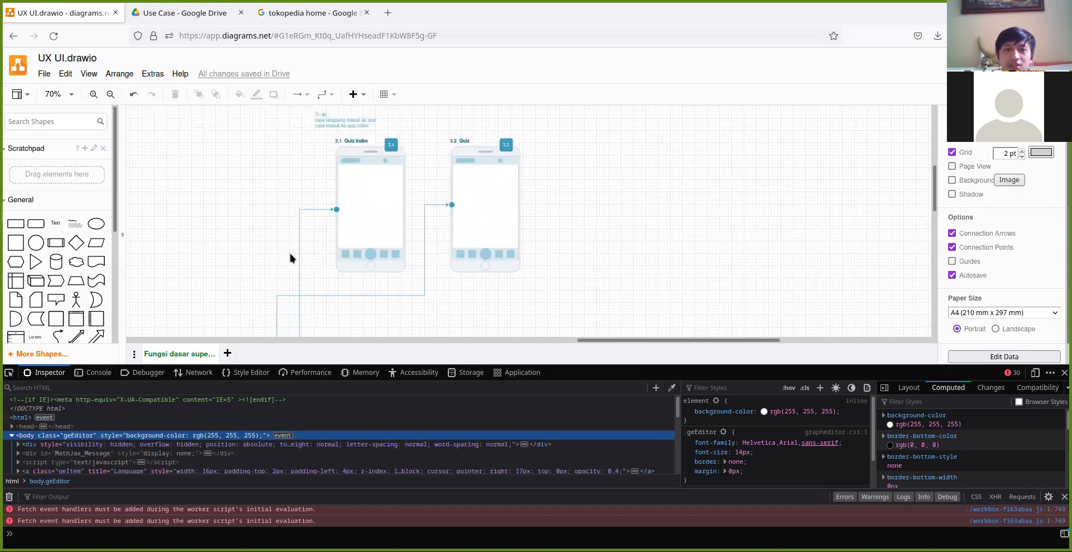
left_click_drag(243, 266, 289, 166)
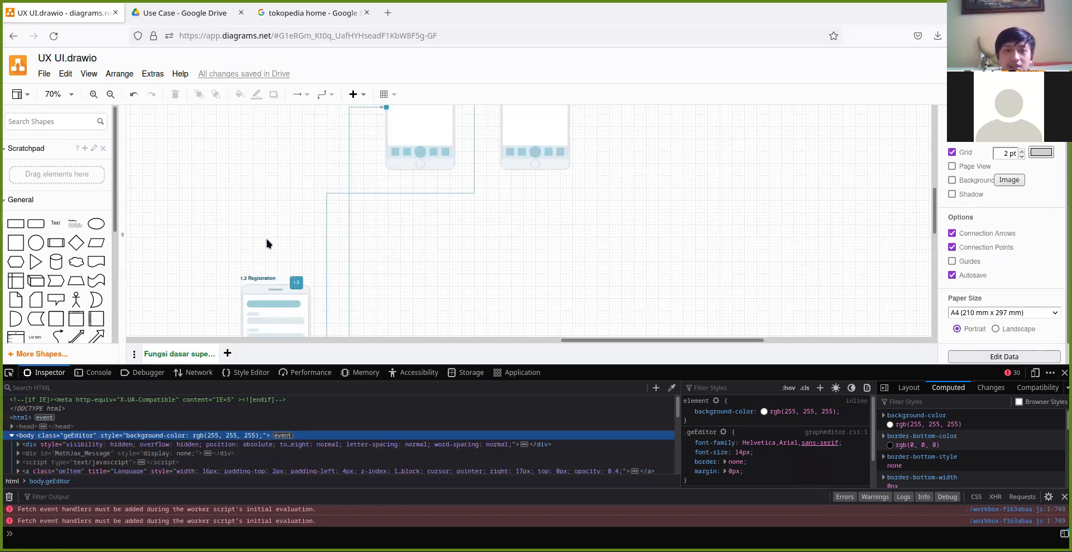
left_click_drag(266, 239, 308, 142)
scroll(263, 229, "down", 5)
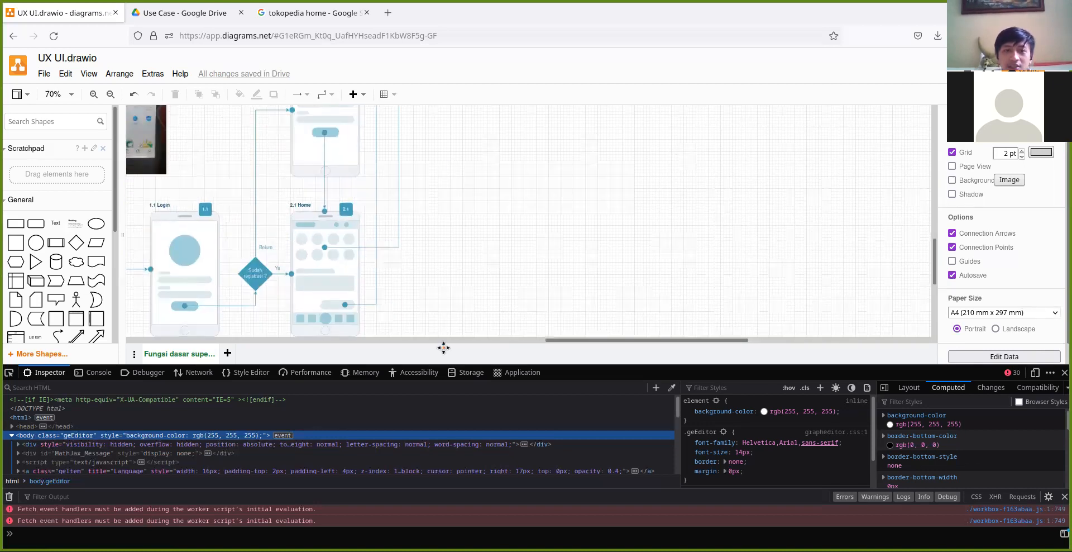
scroll(444, 337, "up", 4)
left_click_drag(444, 334, 470, 199)
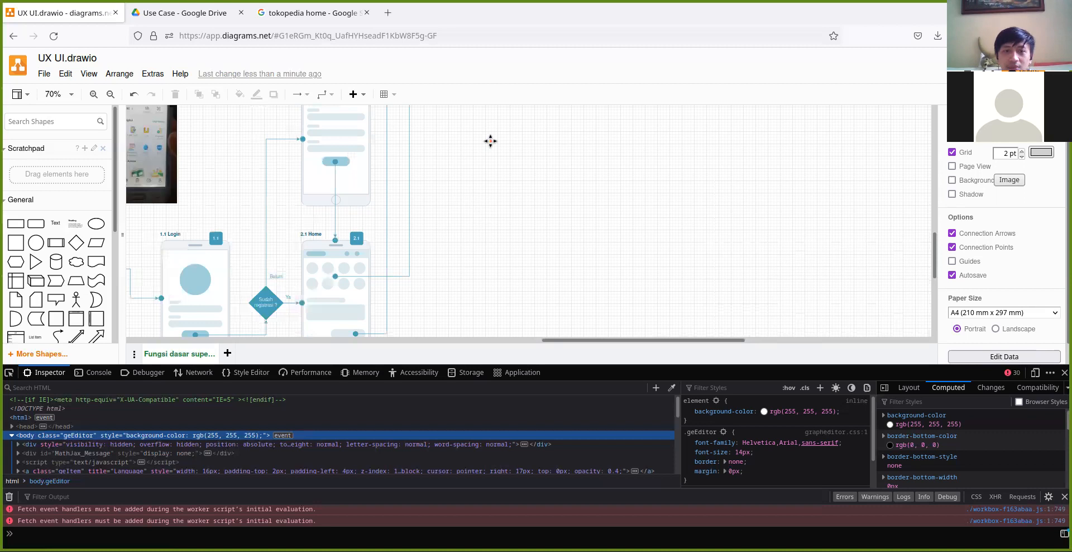
left_click_drag(489, 149, 468, 260)
scroll(468, 260, "up", 6)
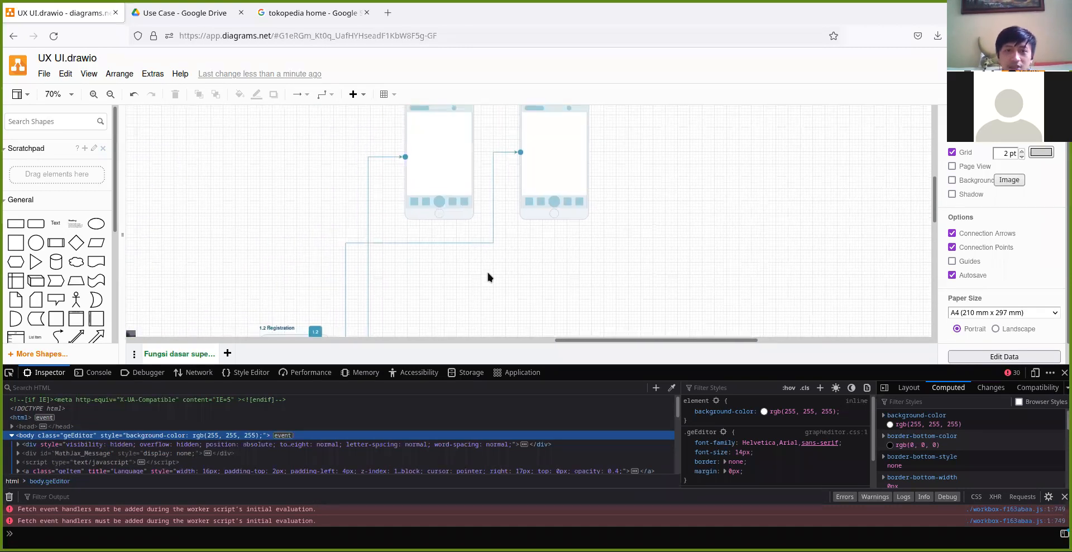
scroll(480, 313, "down", 2)
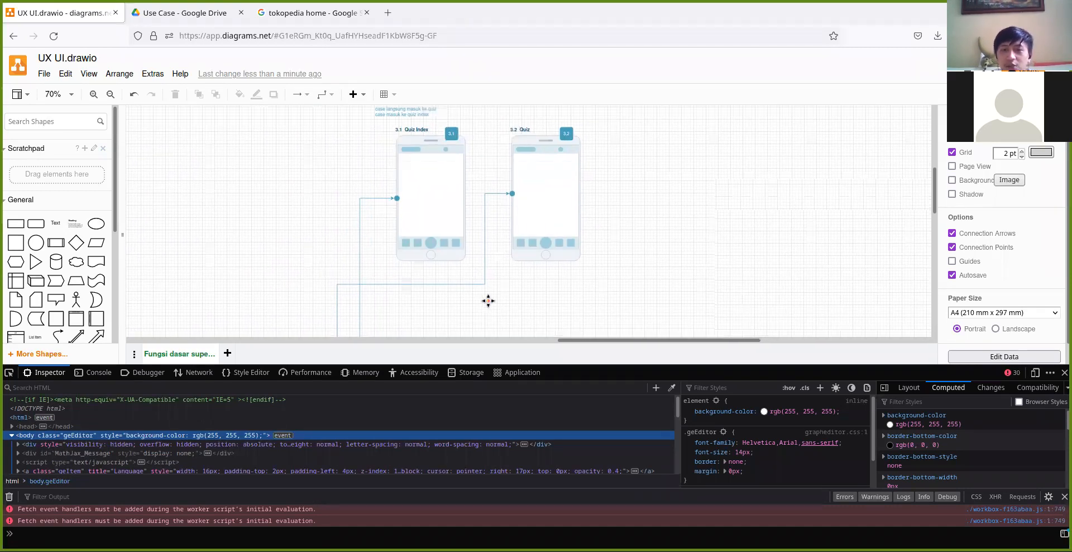
scroll(488, 300, "down", 8)
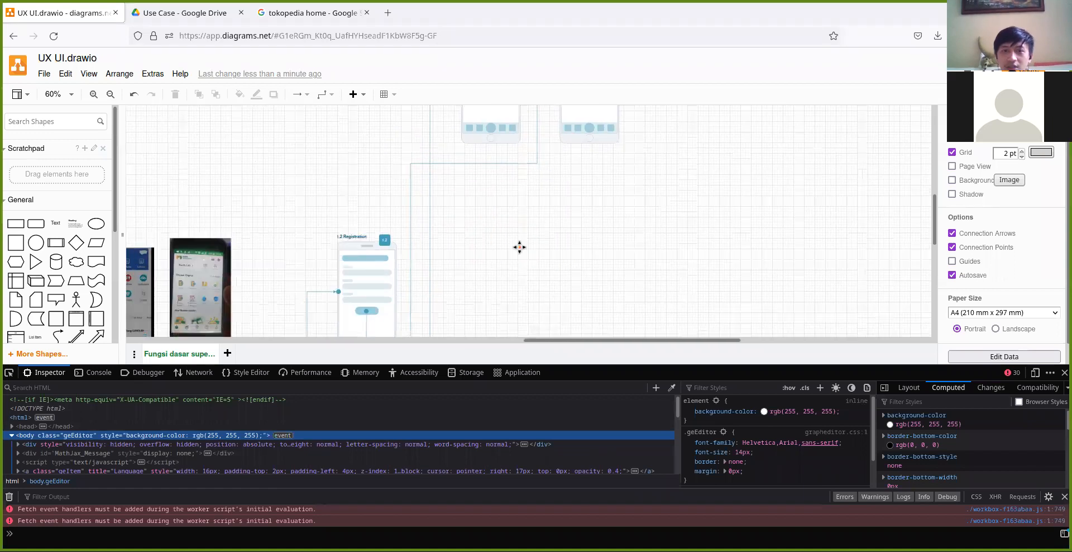
scroll(502, 175, "down", 5)
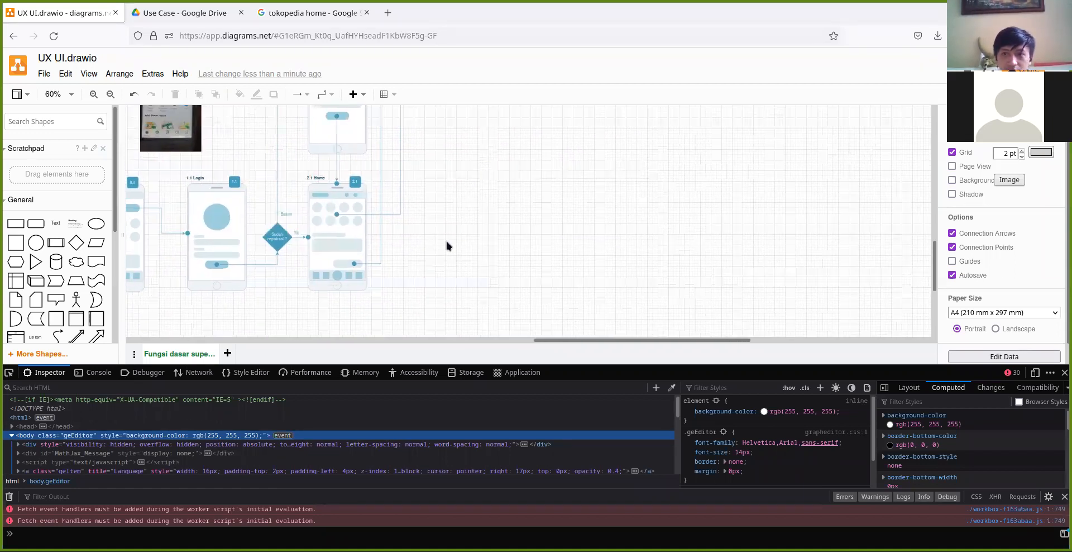
scroll(447, 246, "down", 3)
scroll(446, 244, "down", 5)
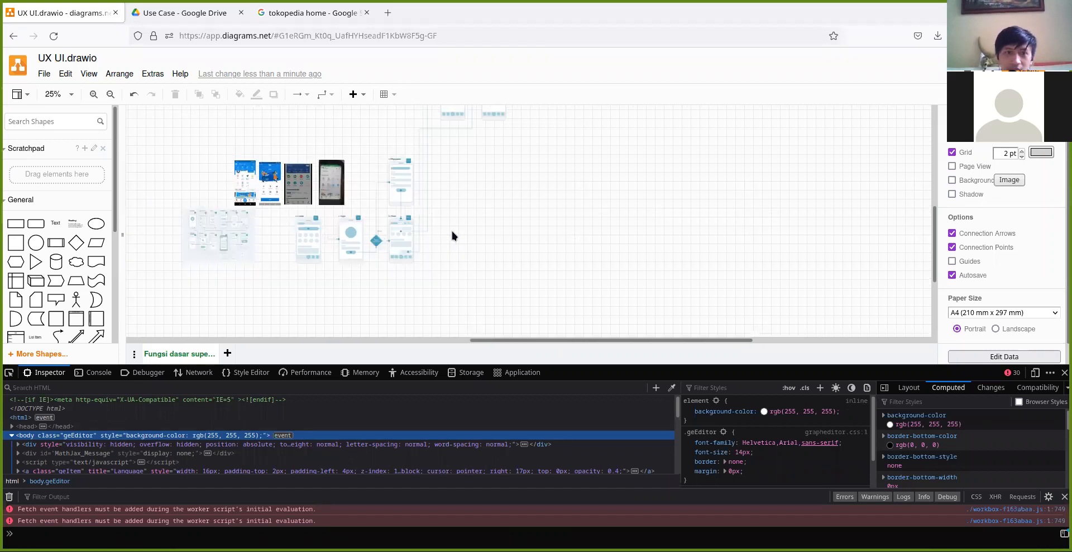
scroll(451, 230, "down", 1)
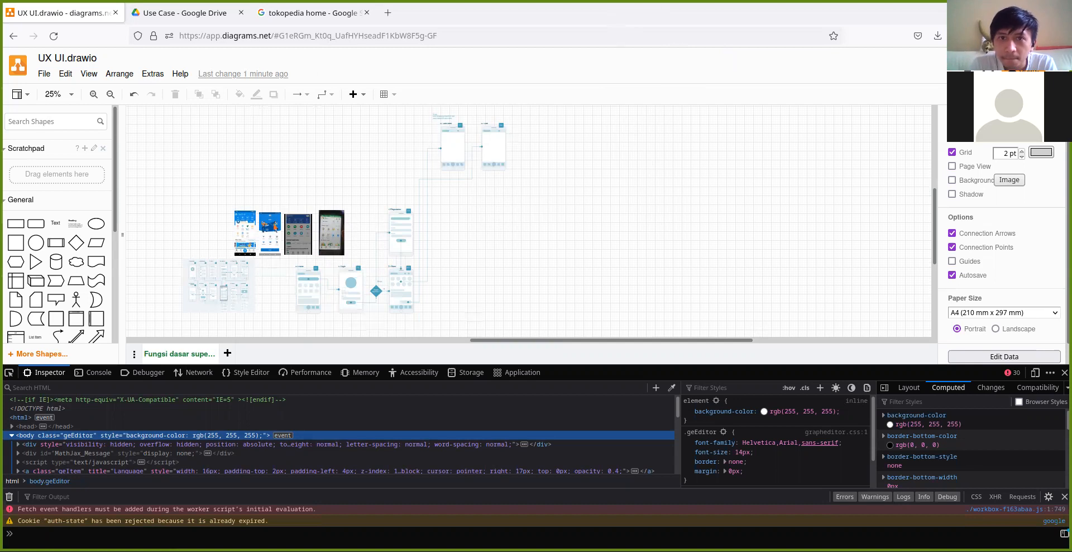
Review the whole flow from the public and 1.1 Login screens through 1.2 Registration and 2.1 Home to the two quiz phones.
scroll(353, 278, "up", 4)
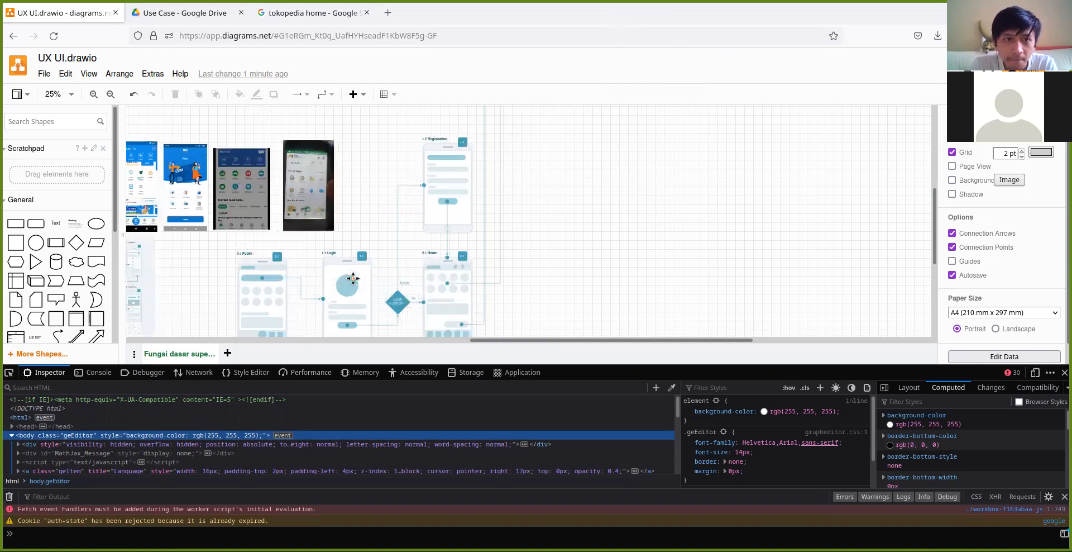
scroll(362, 248, "up", 3)
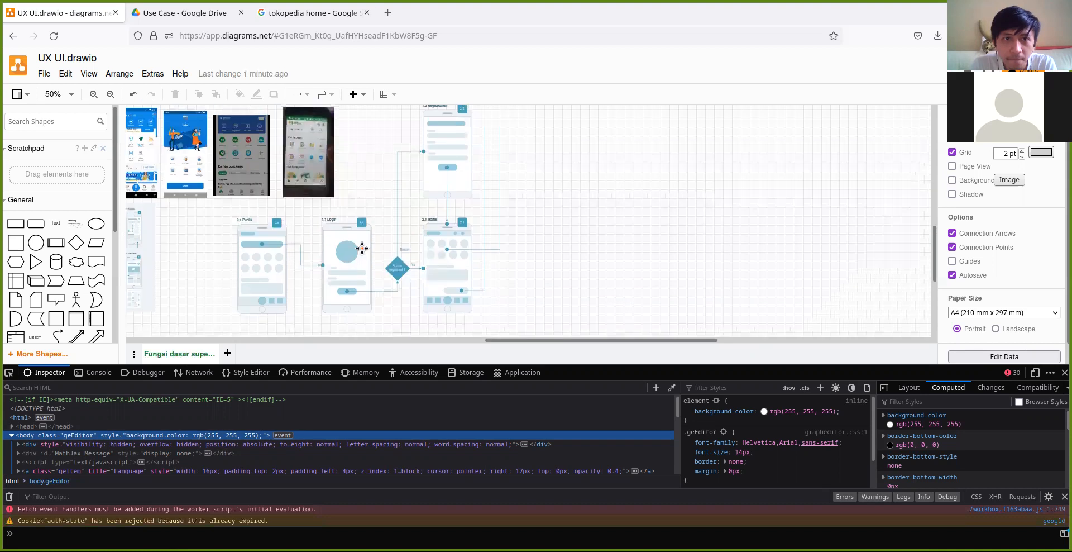
left_click(362, 247)
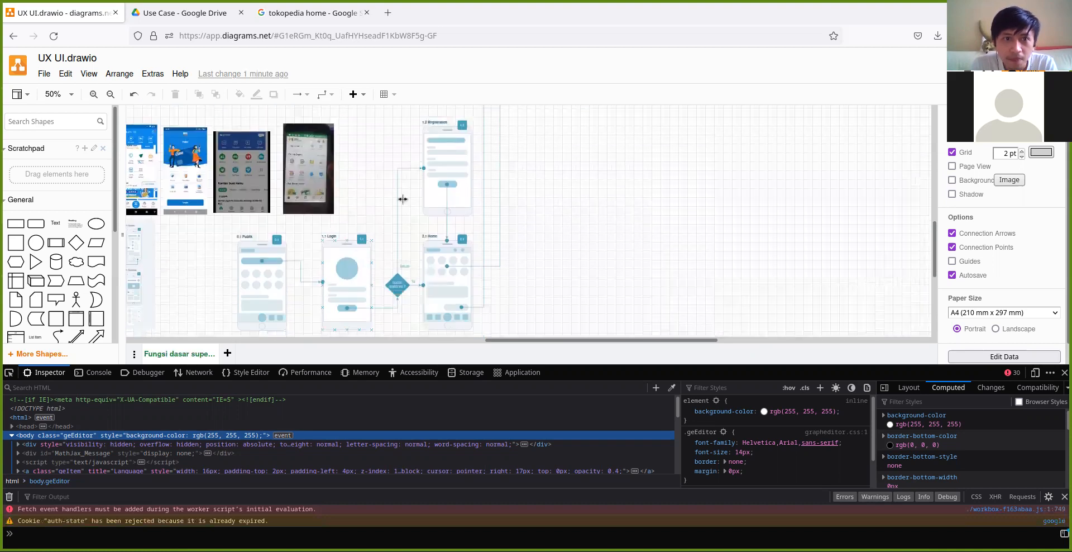
scroll(493, 196, "down", 2, "ctrl")
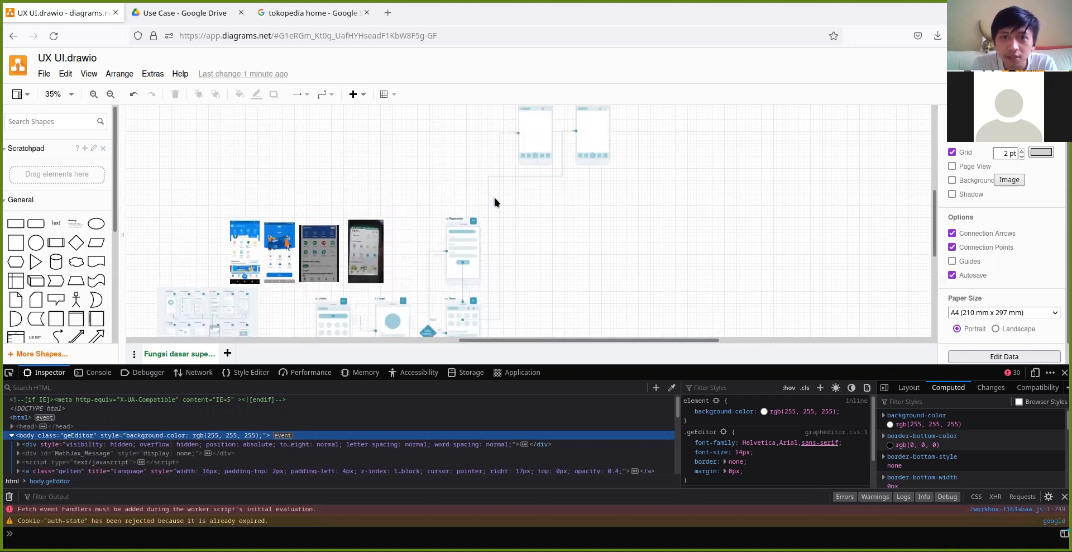
scroll(494, 197, "down", 5)
scroll(486, 173, "up", 1, "ctrl")
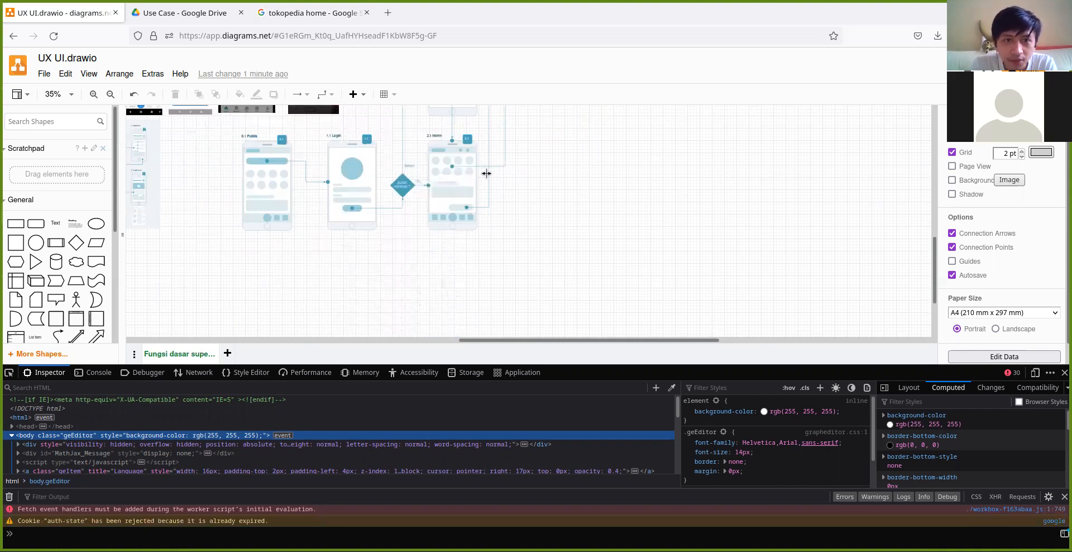
scroll(489, 174, "up", 4, "ctrl")
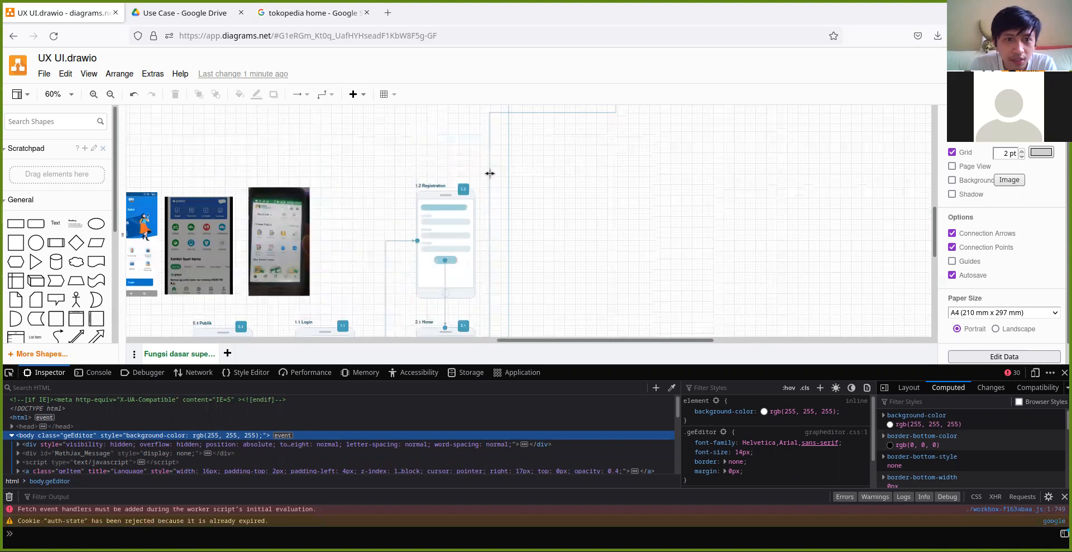
scroll(491, 177, "up", 3)
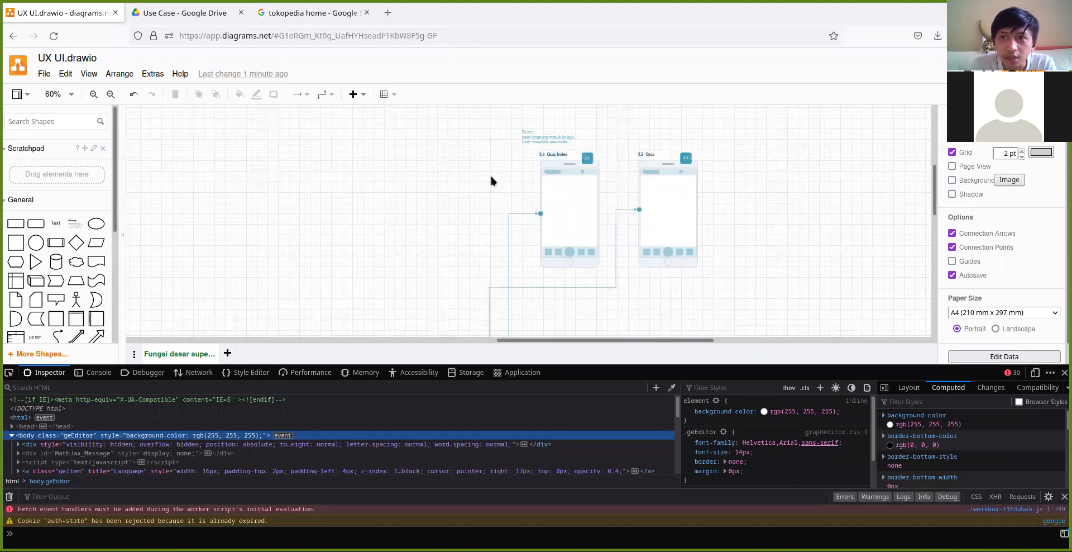
scroll(491, 177, "down", 2)
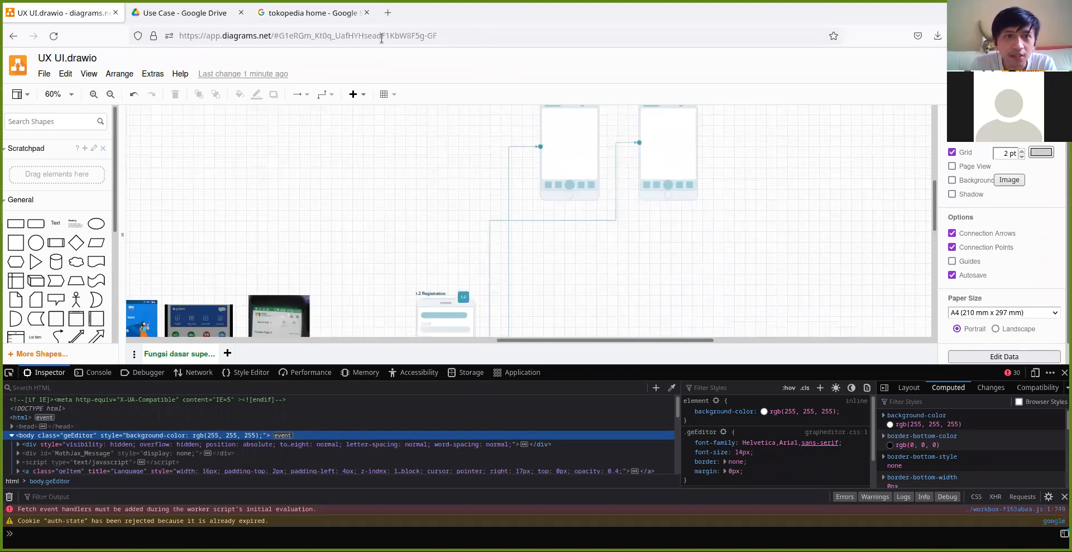
scroll(521, 246, "down", 3, "ctrl")
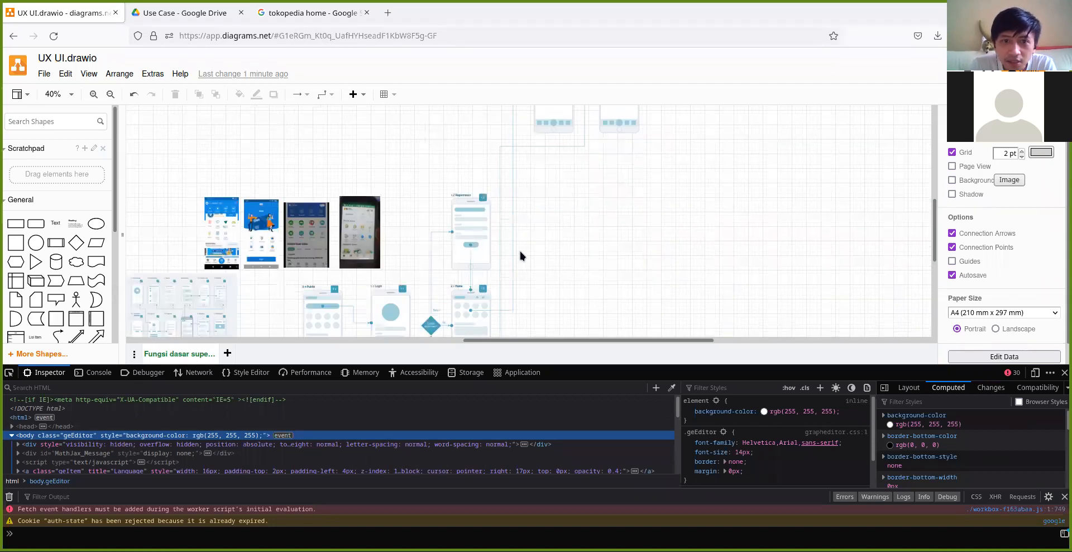
scroll(521, 250, "up", 4)
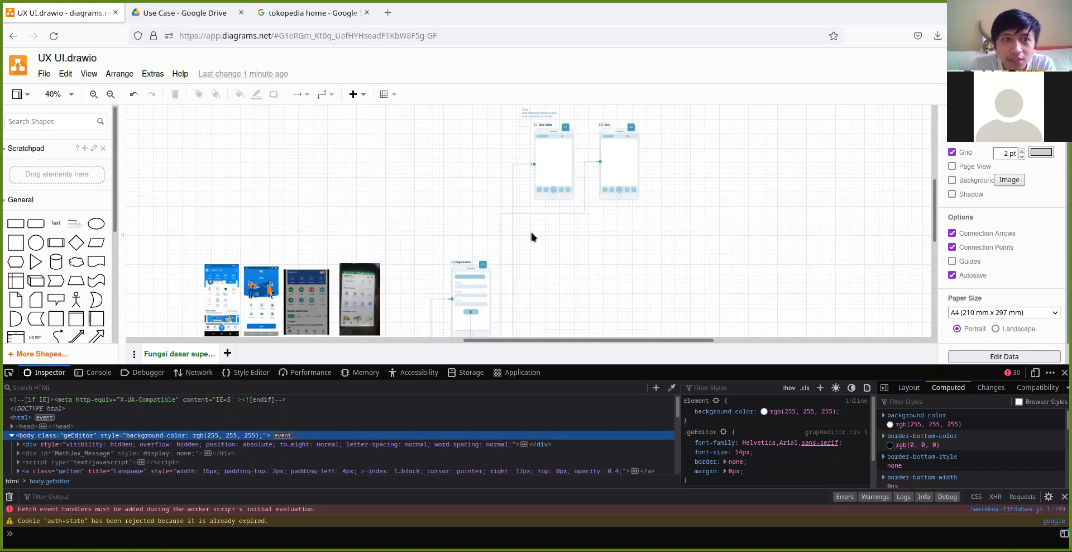
scroll(531, 251, "down", 2)
scroll(531, 252, "down", 5)
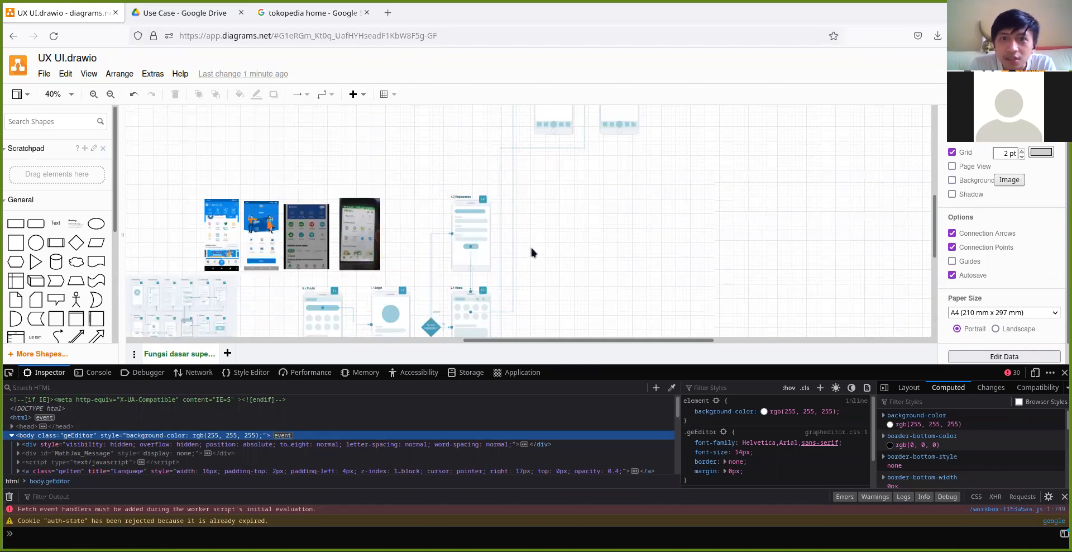
scroll(531, 252, "up", 2)
scroll(548, 200, "up", 2)
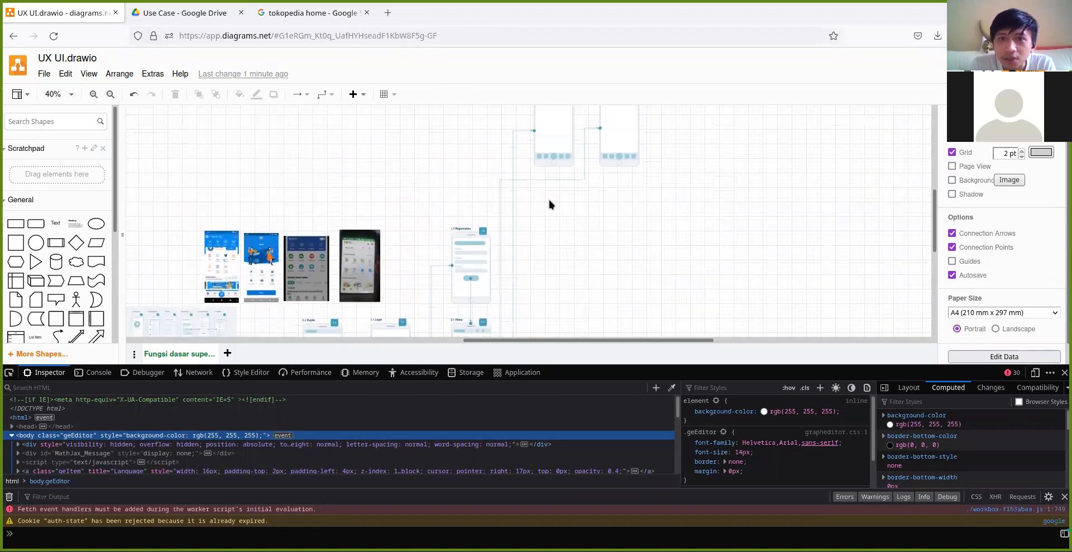
scroll(551, 257, "up", 2)
scroll(550, 270, "down", 2)
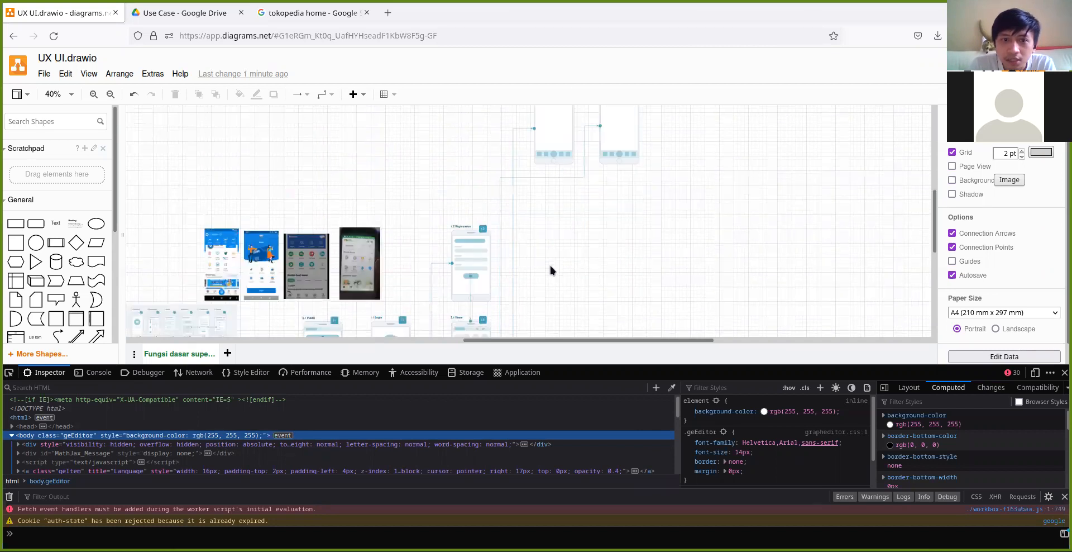
scroll(551, 269, "down", 3)
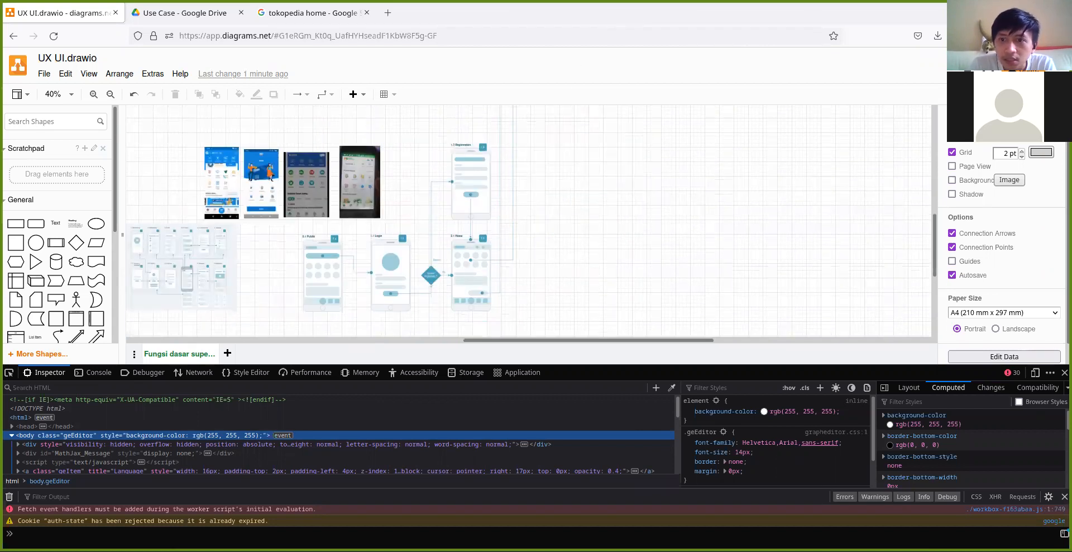